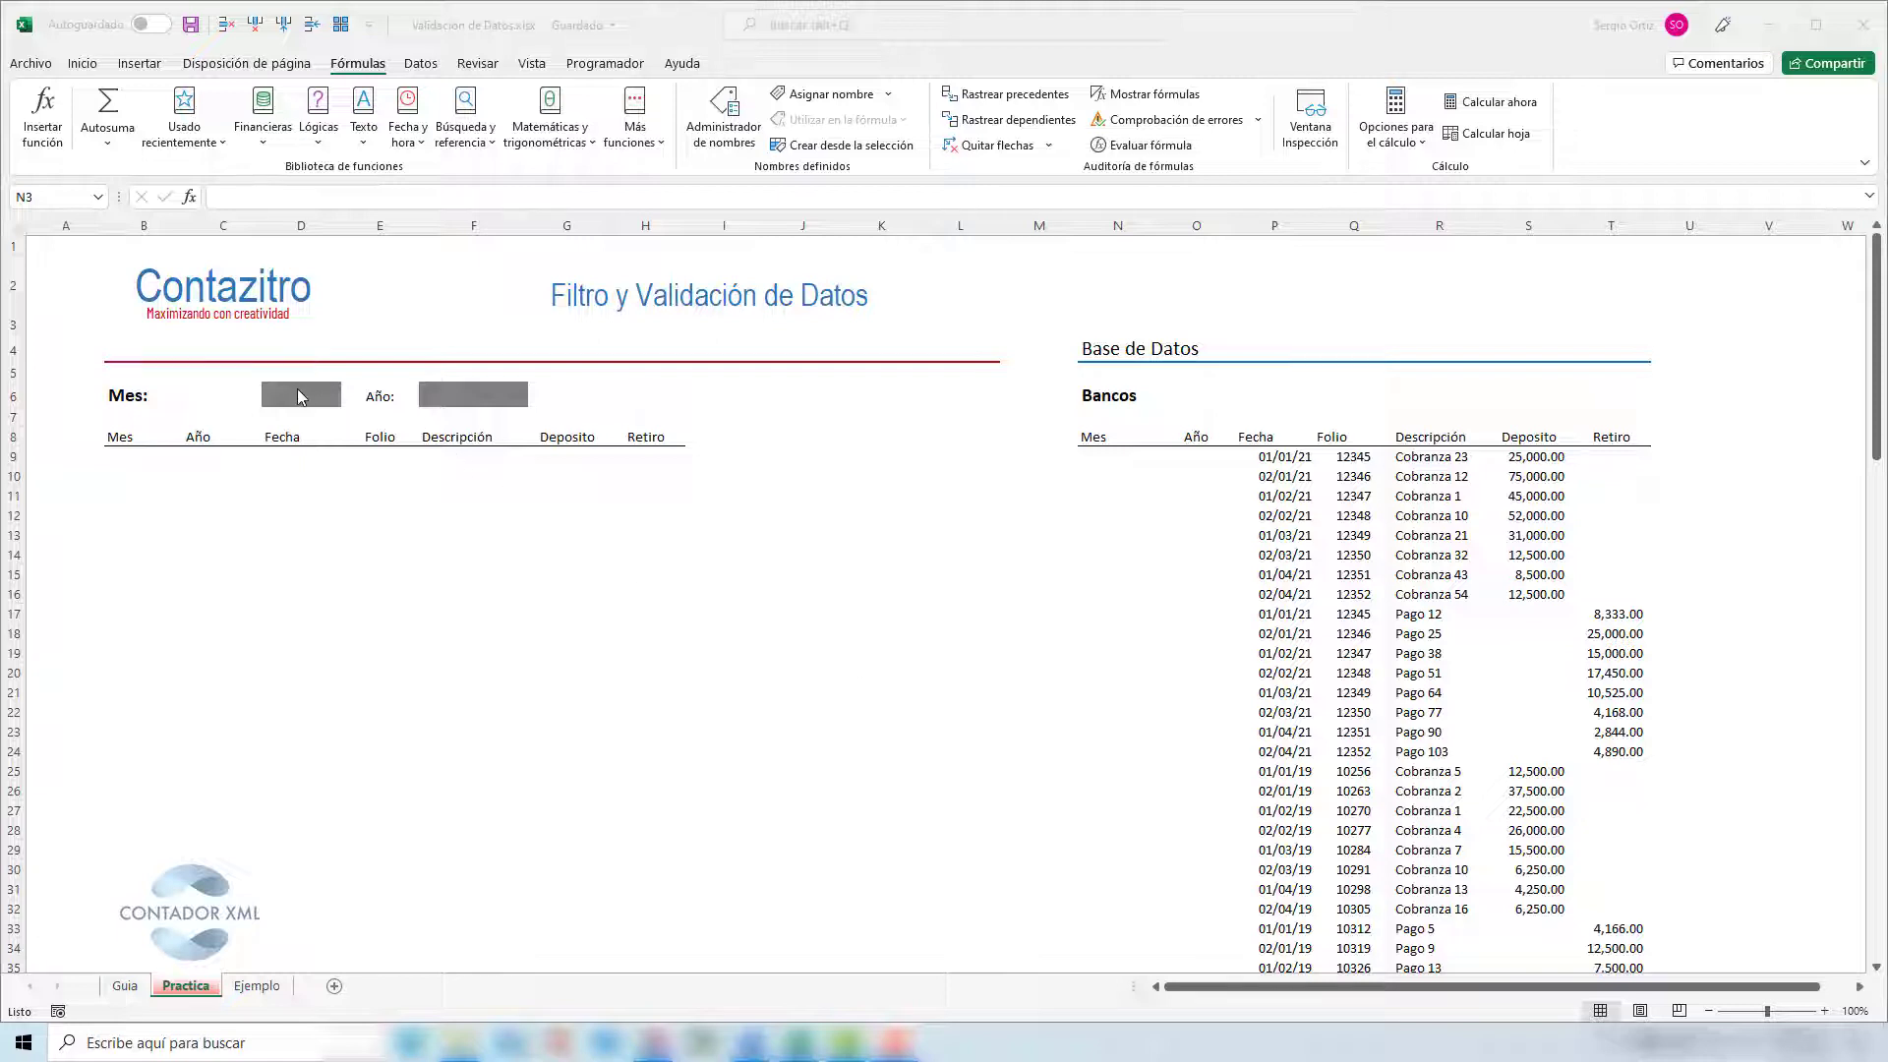
- Examine the Practica sheet's Mes and Año selector cells, the report area headers, and the Bancos database columns from Mes to Retiro
click(469, 393)
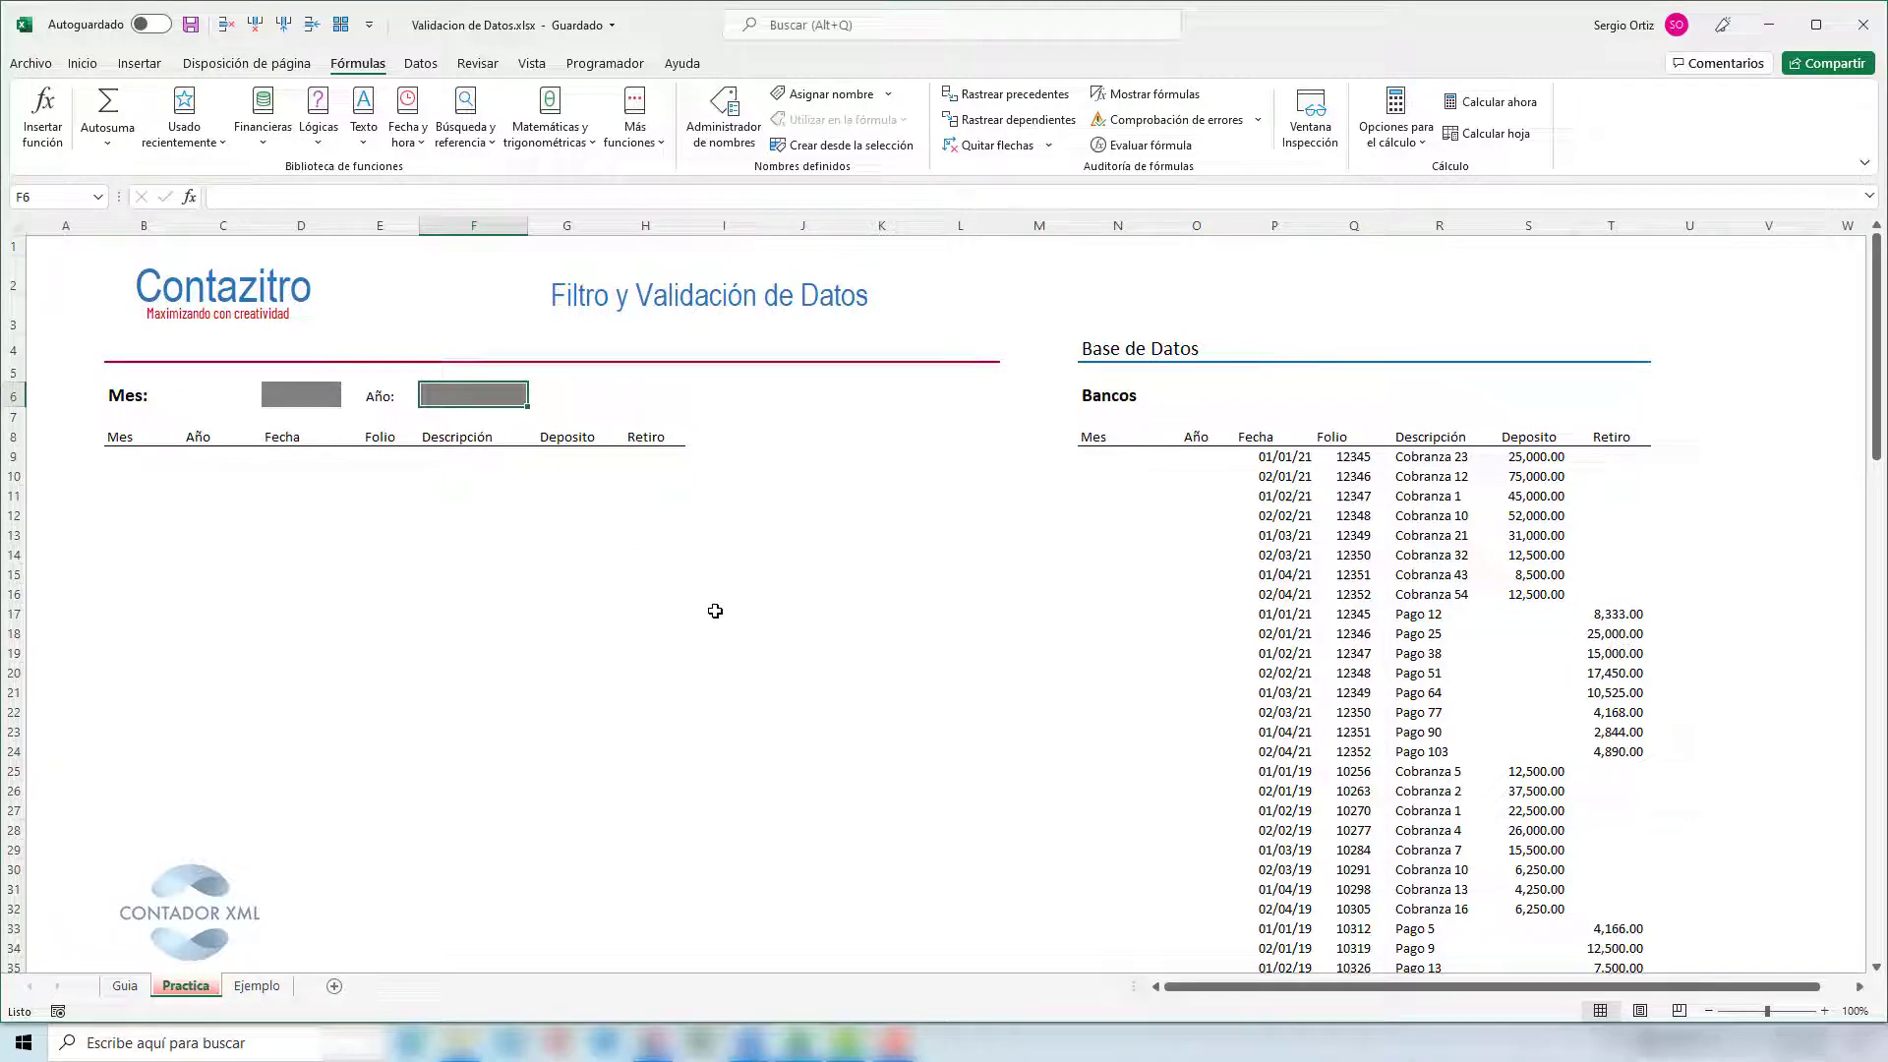
click(802, 592)
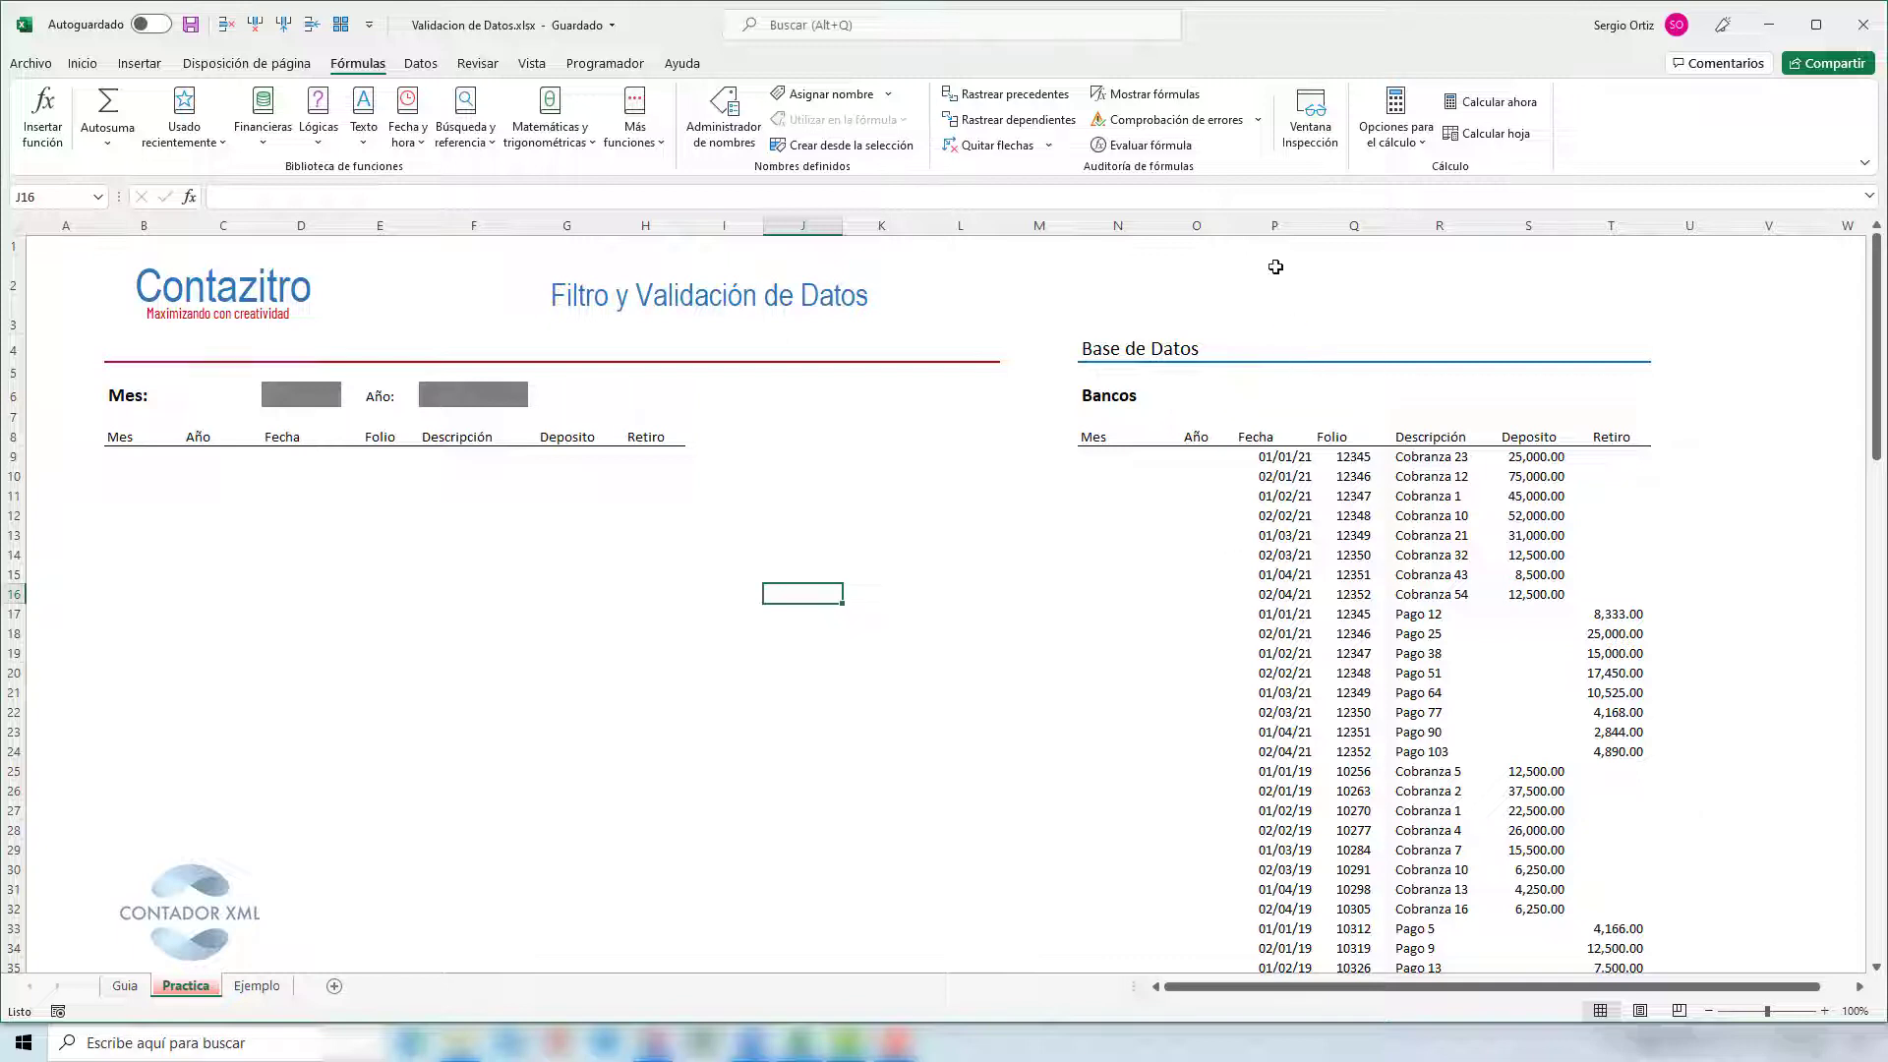
drag(1270, 225, 1622, 335)
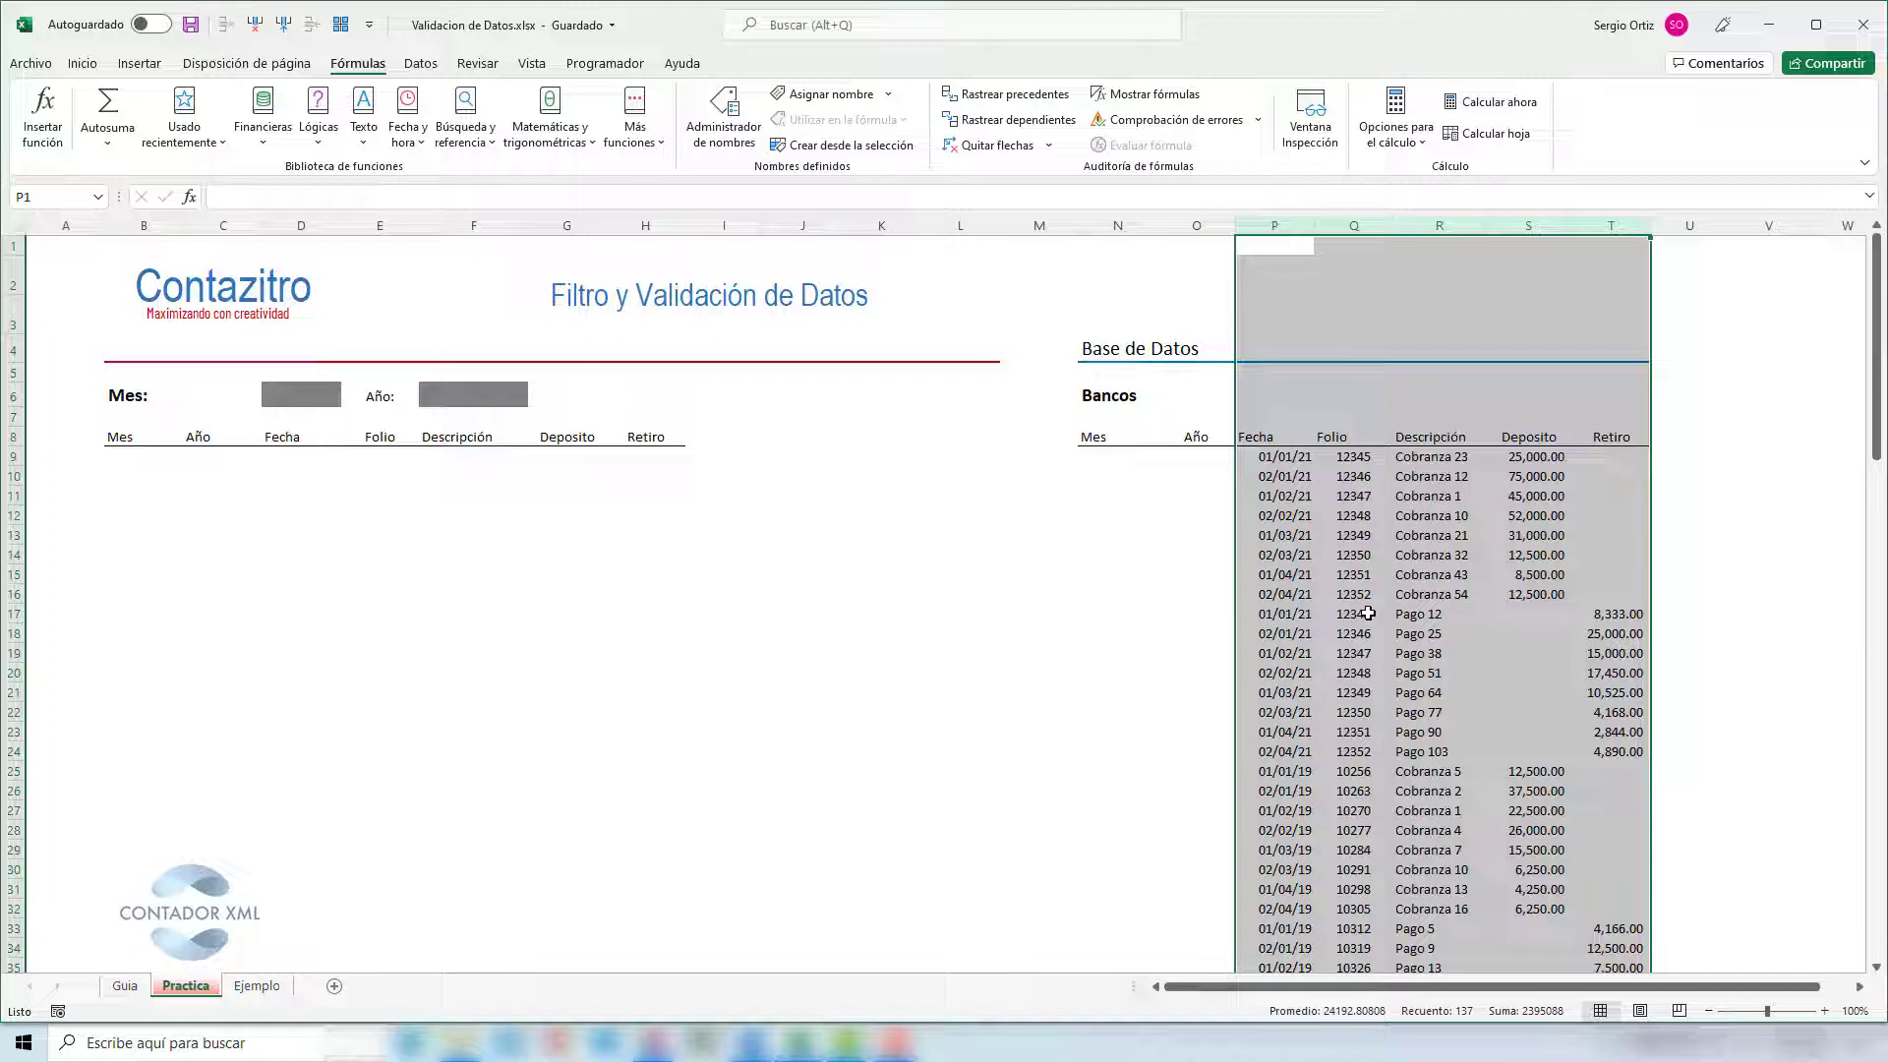
click(1129, 458)
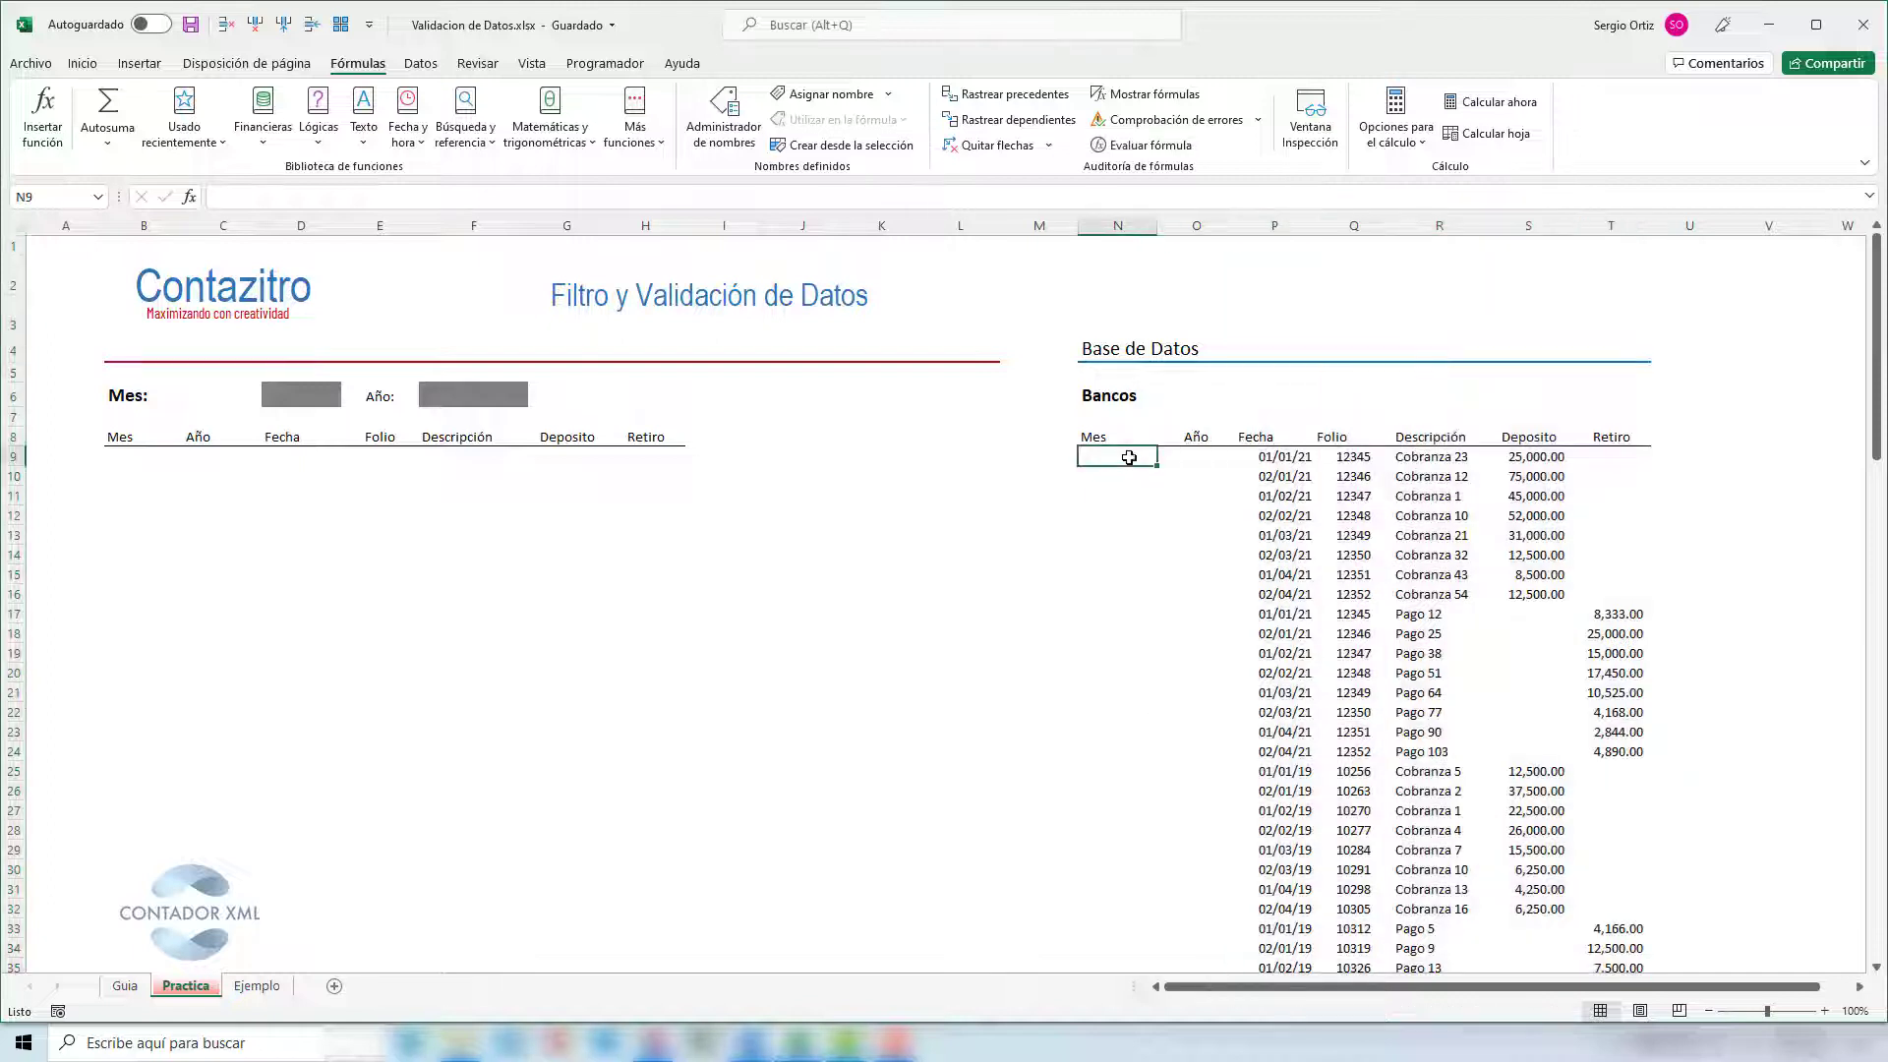
drag(1107, 417, 1608, 429)
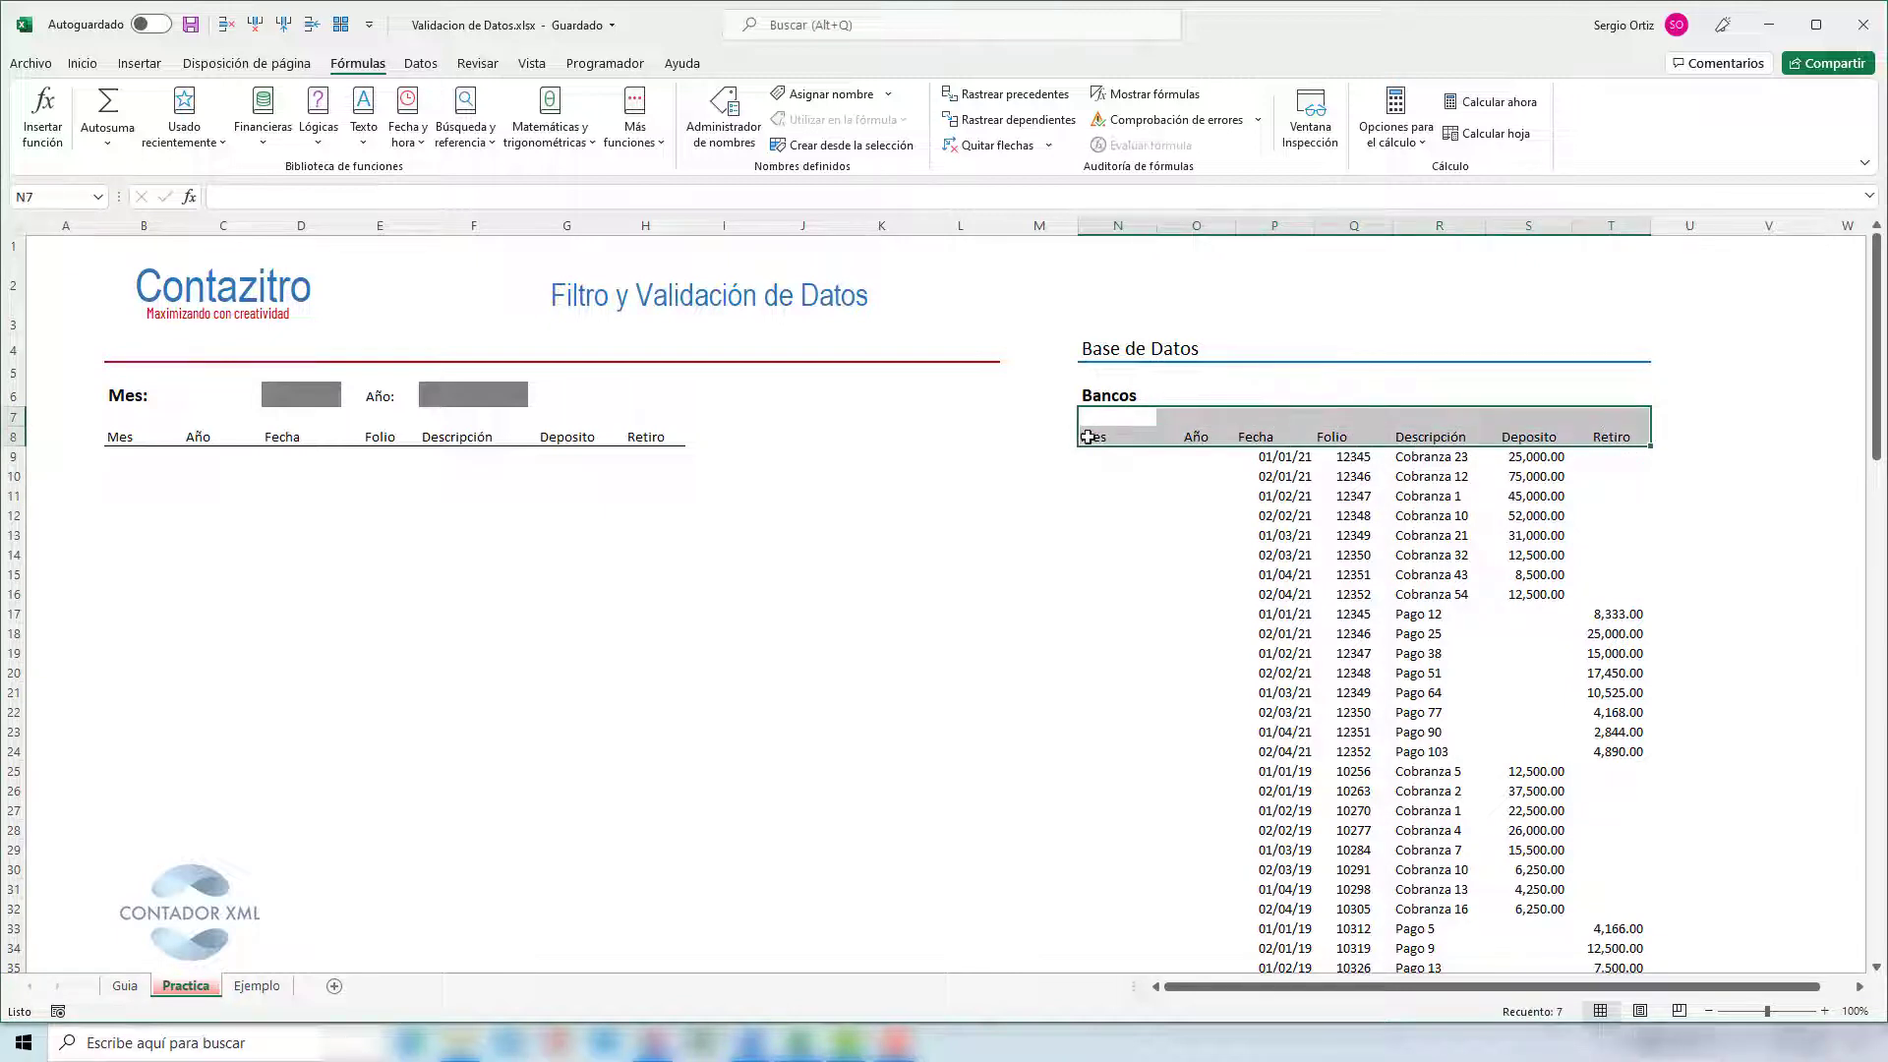
drag(1112, 435, 1637, 952)
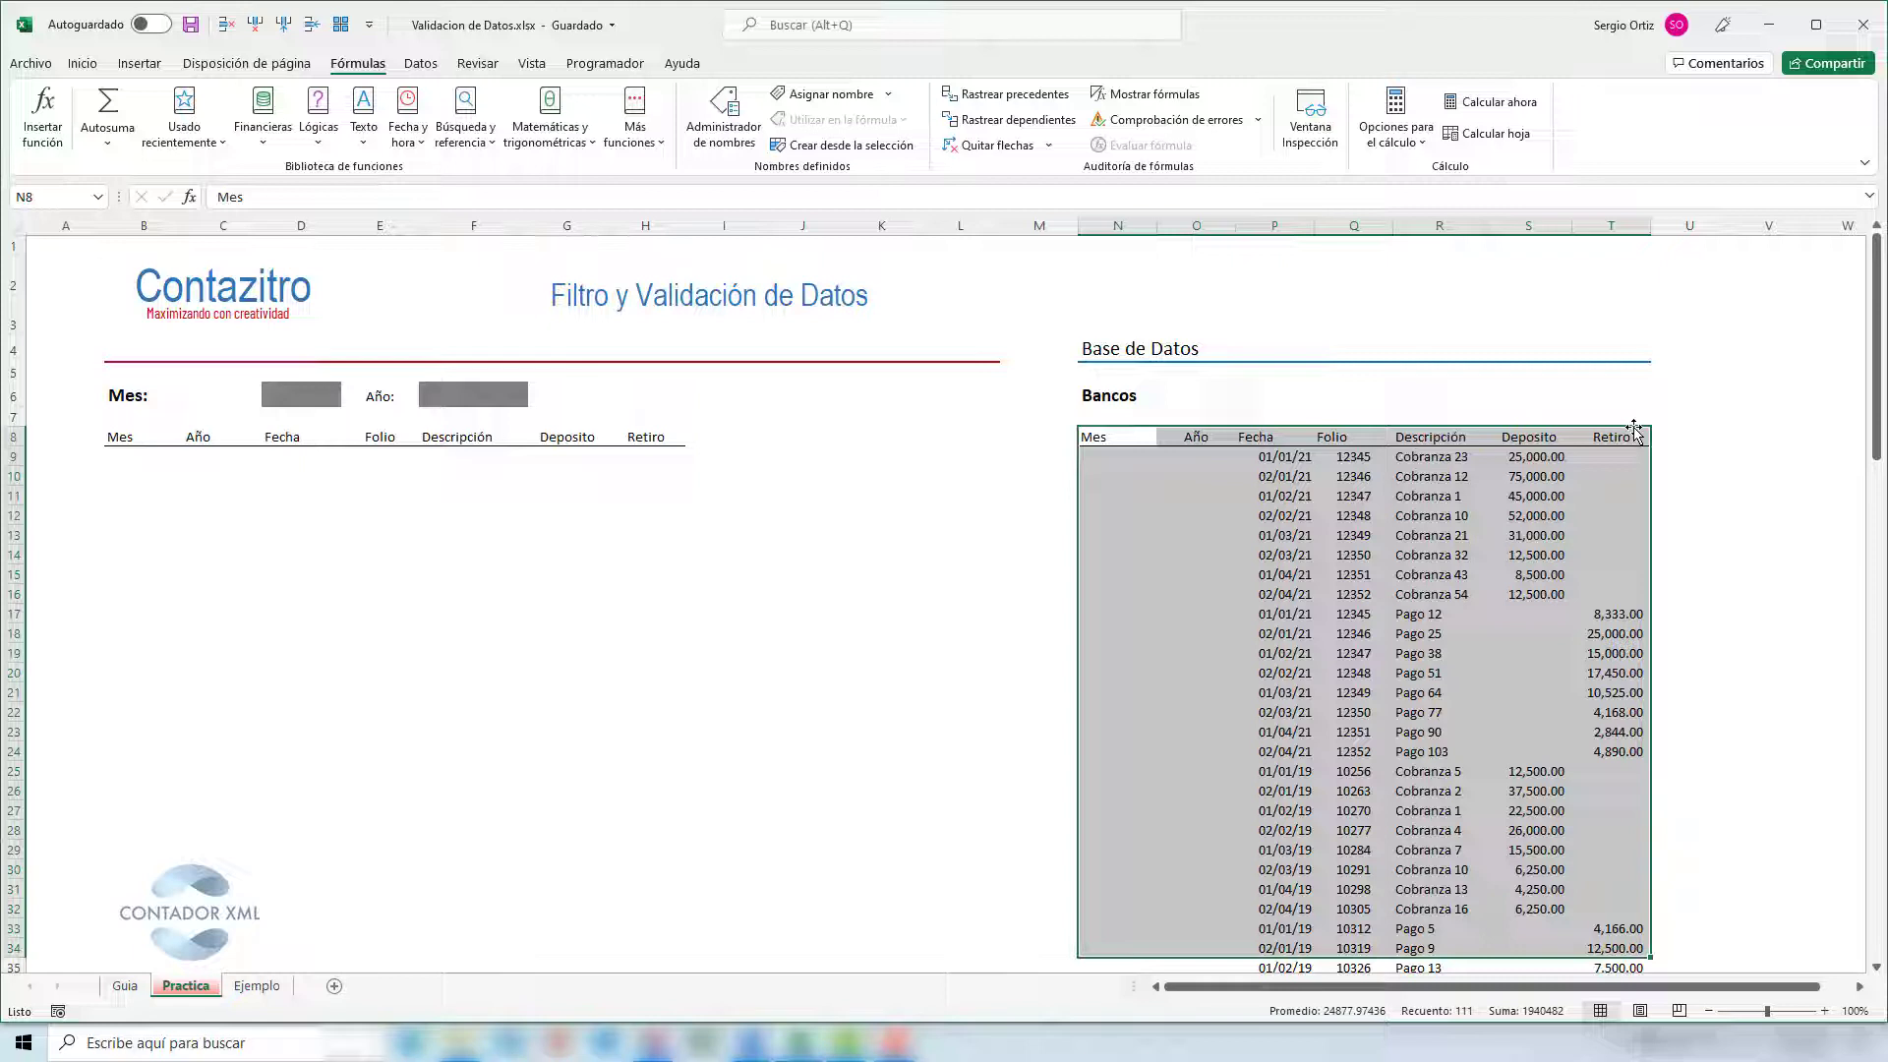
click(1153, 419)
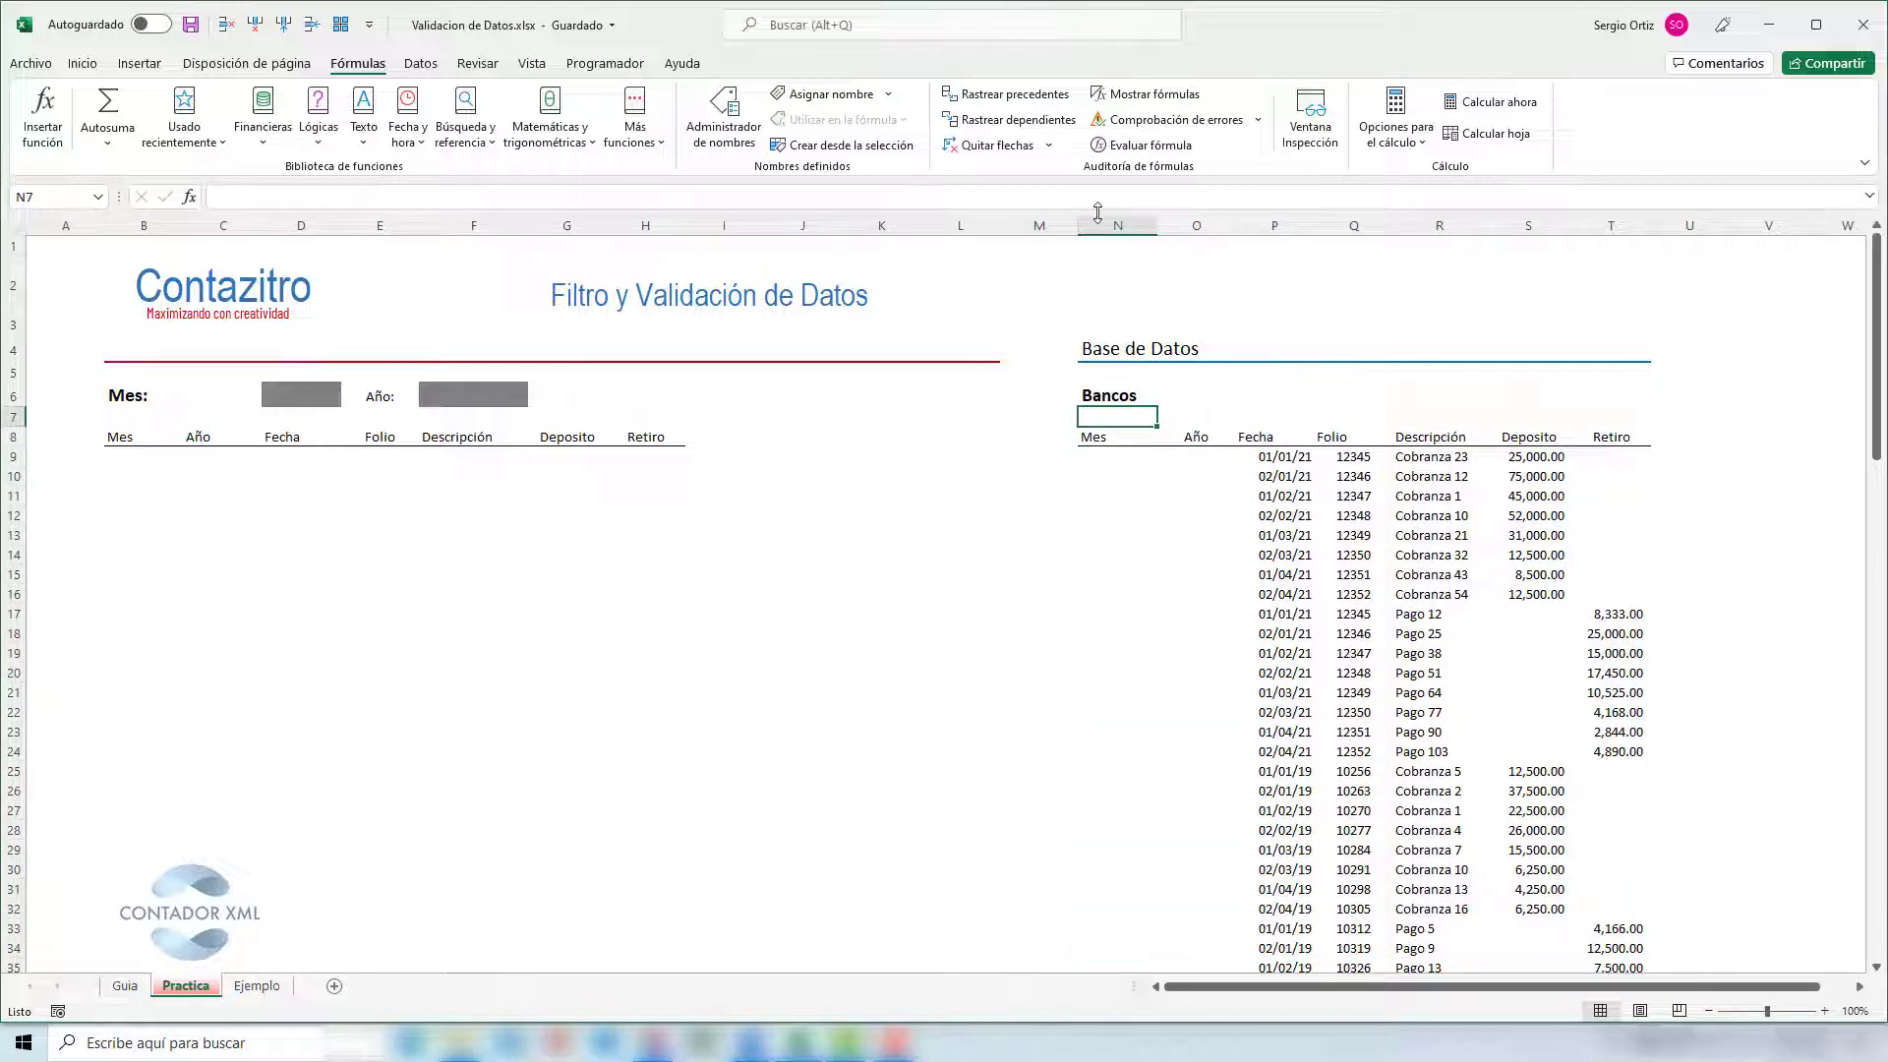
drag(1098, 218, 1184, 231)
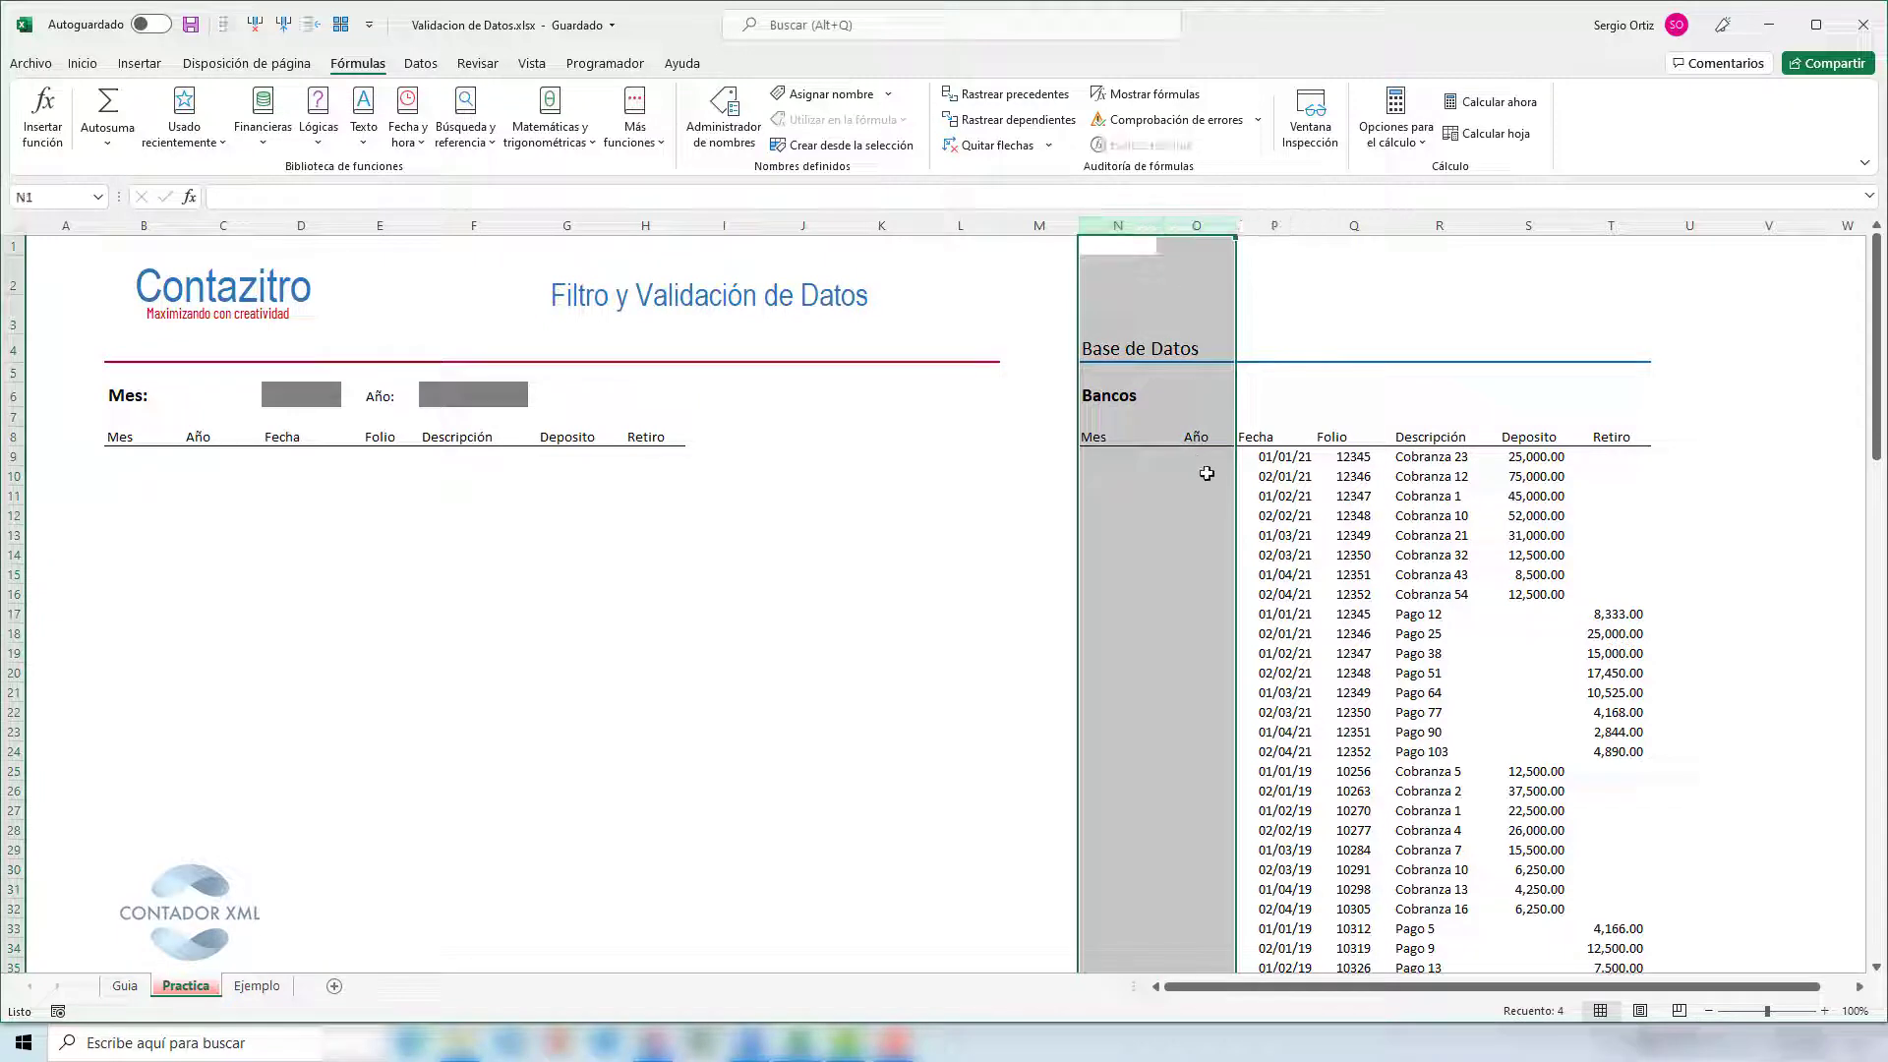
drag(1116, 469, 1219, 456)
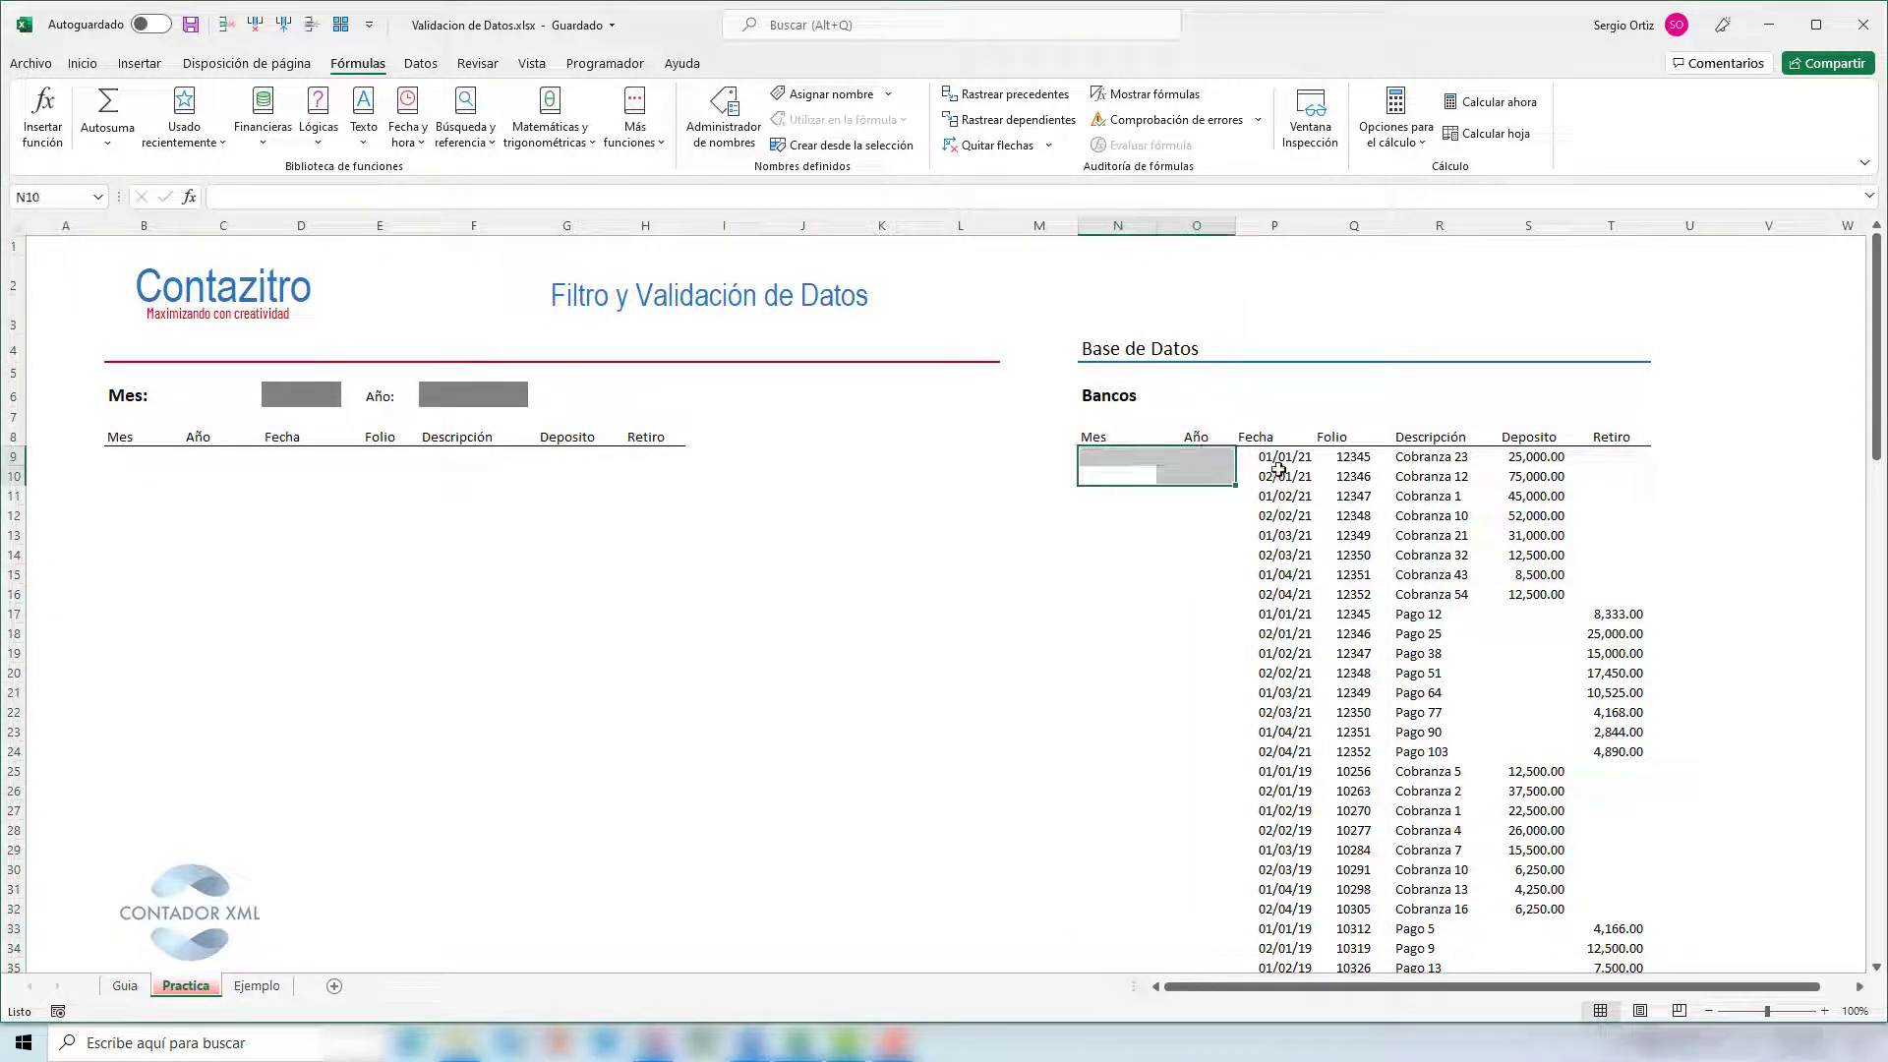
click(1274, 225)
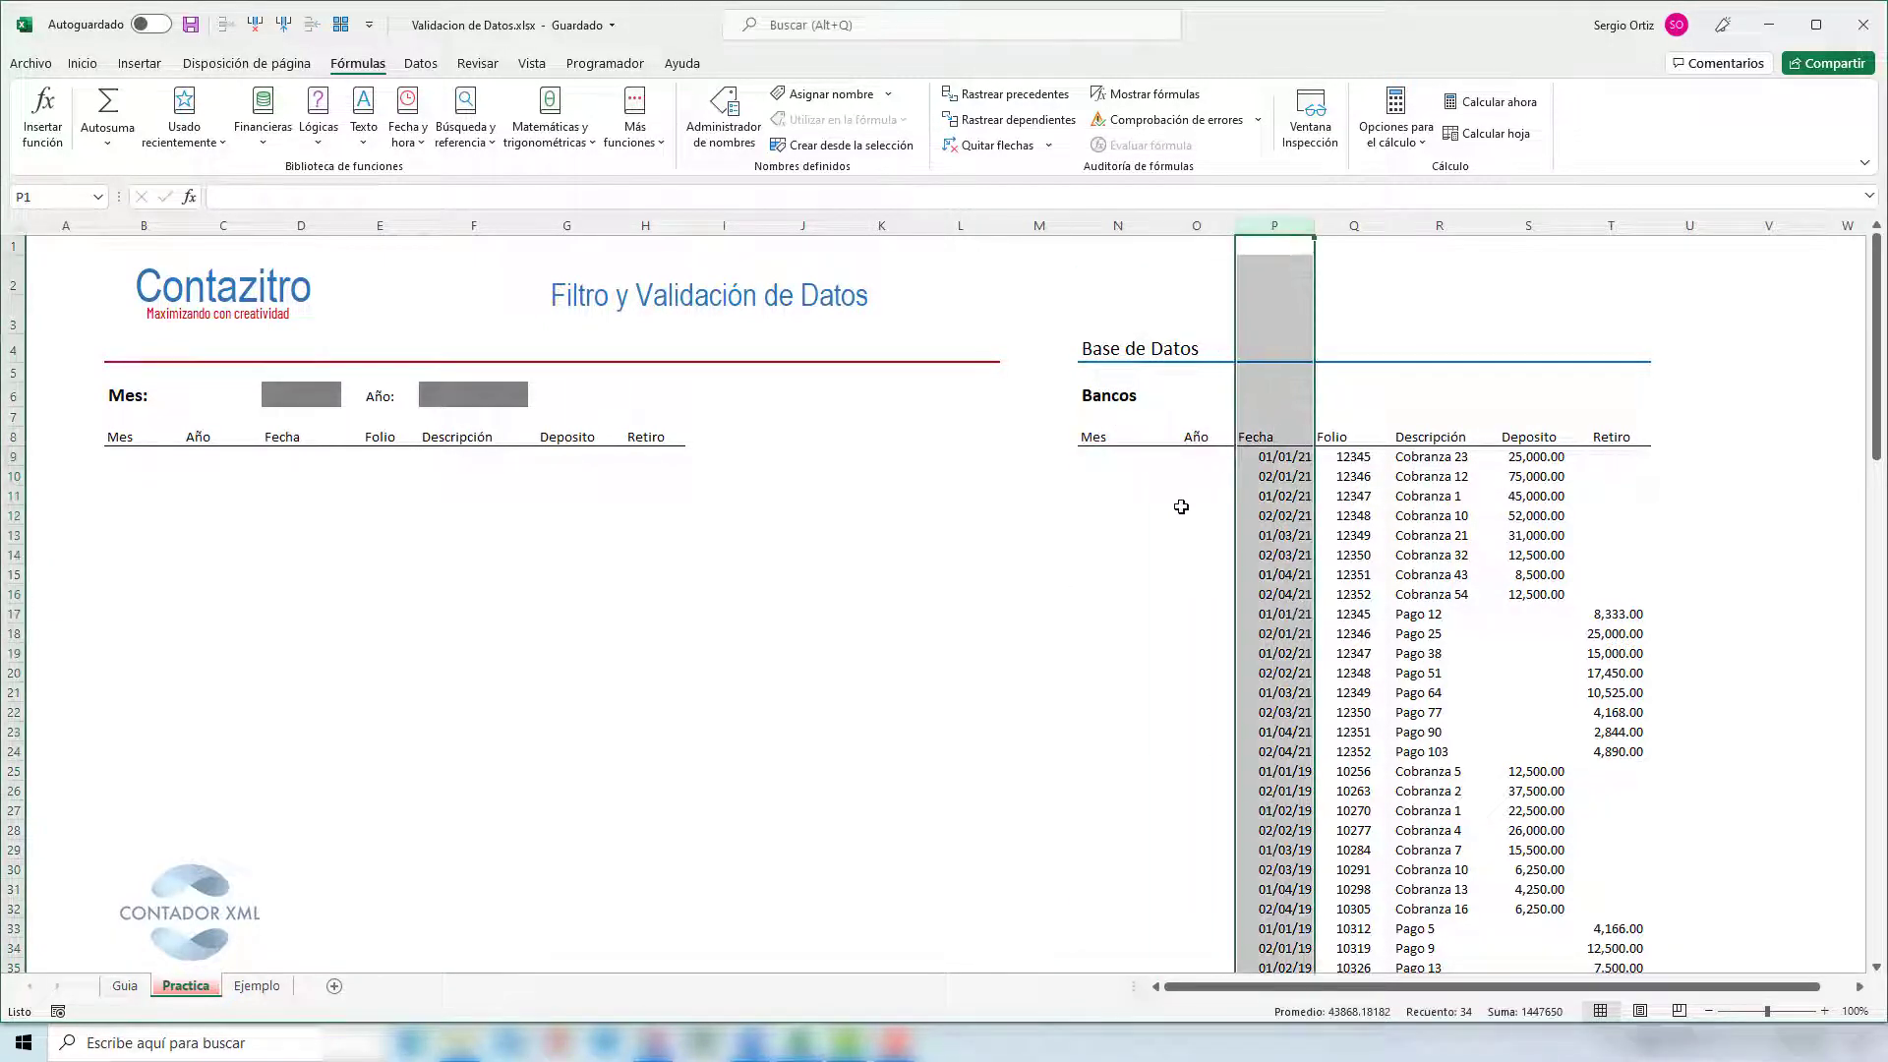
drag(1093, 439, 1165, 437)
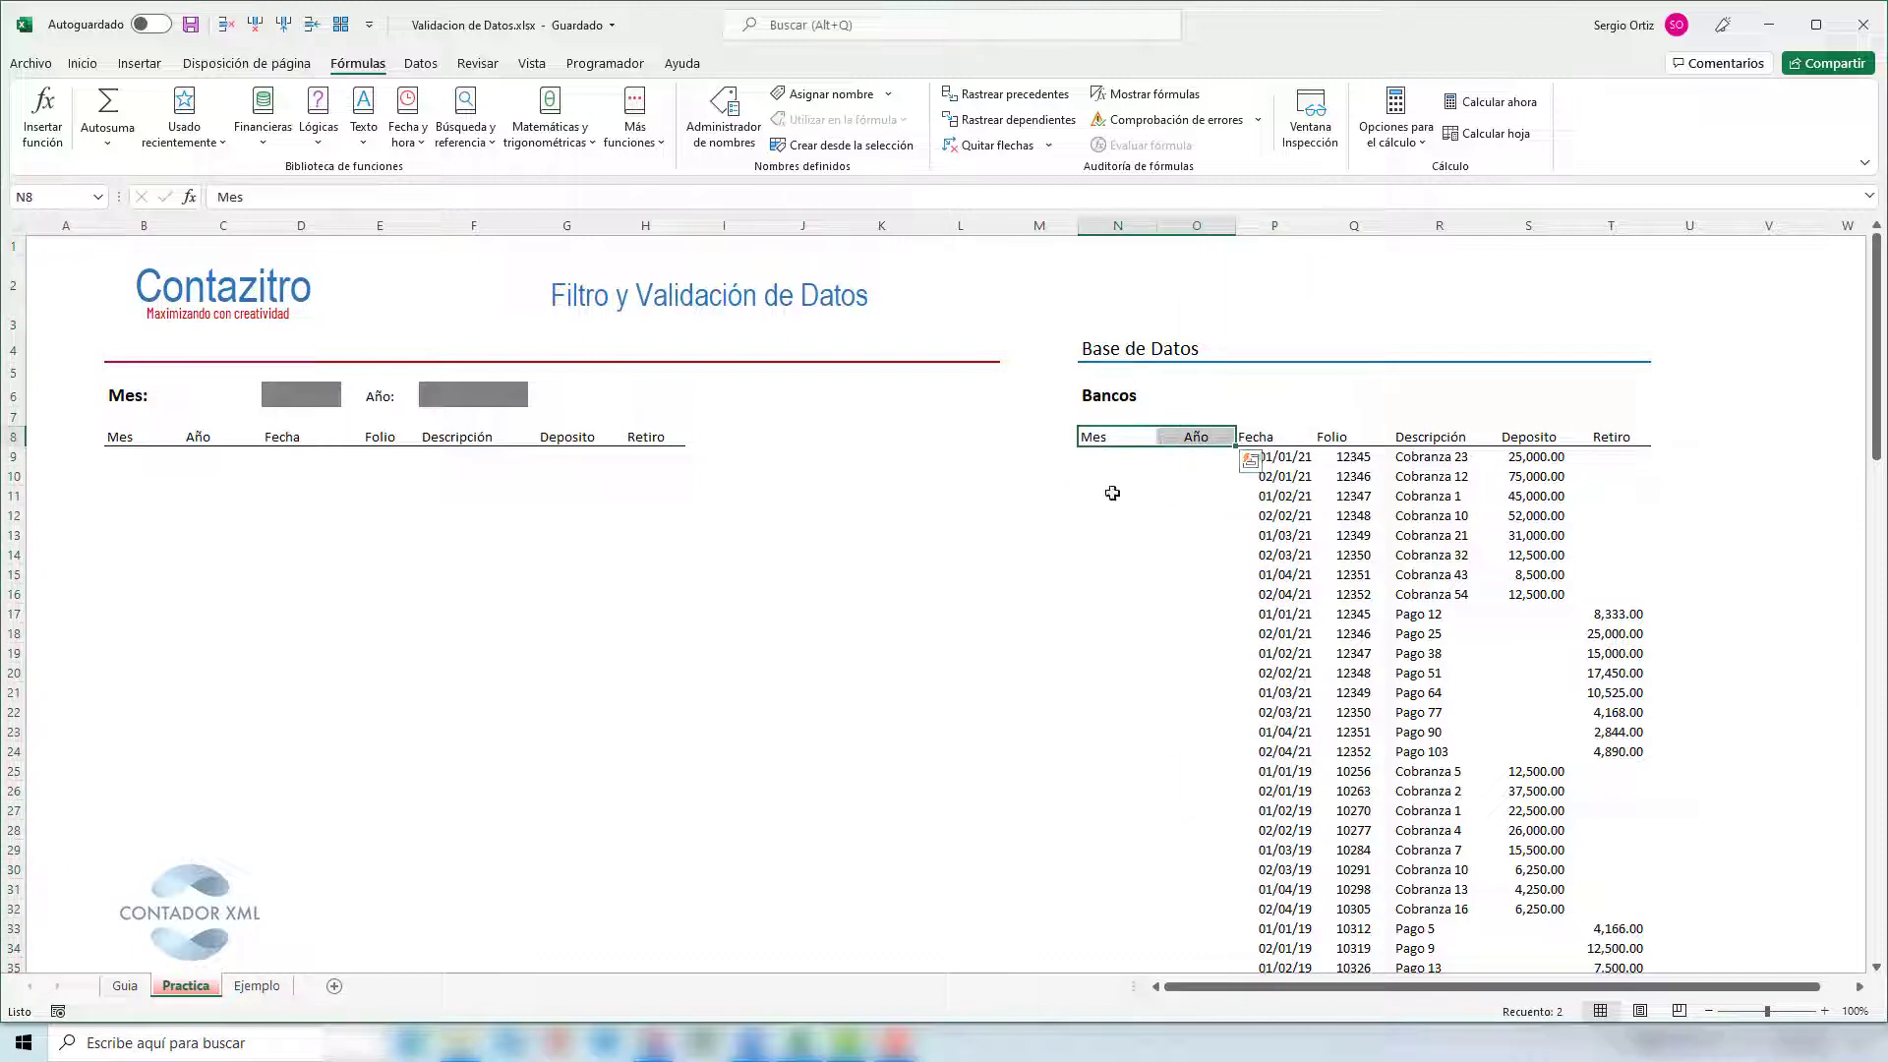
click(293, 401)
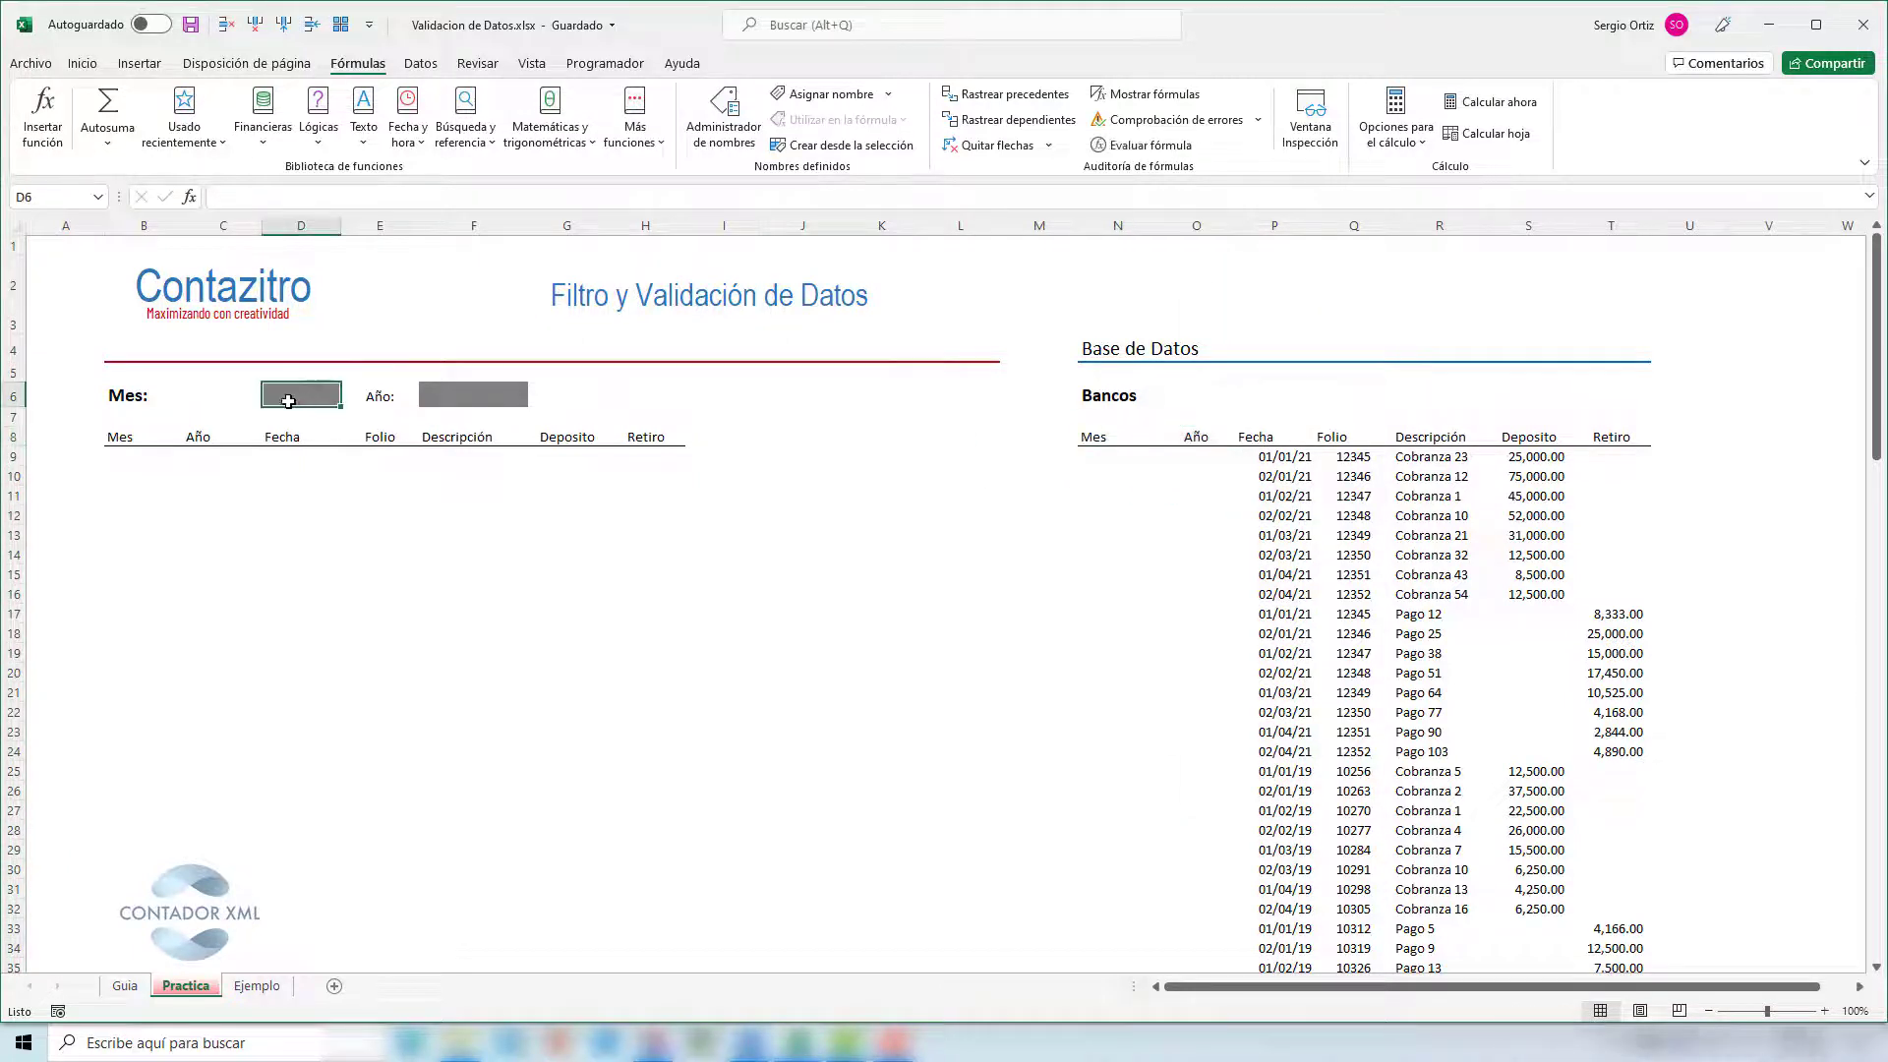
click(122, 465)
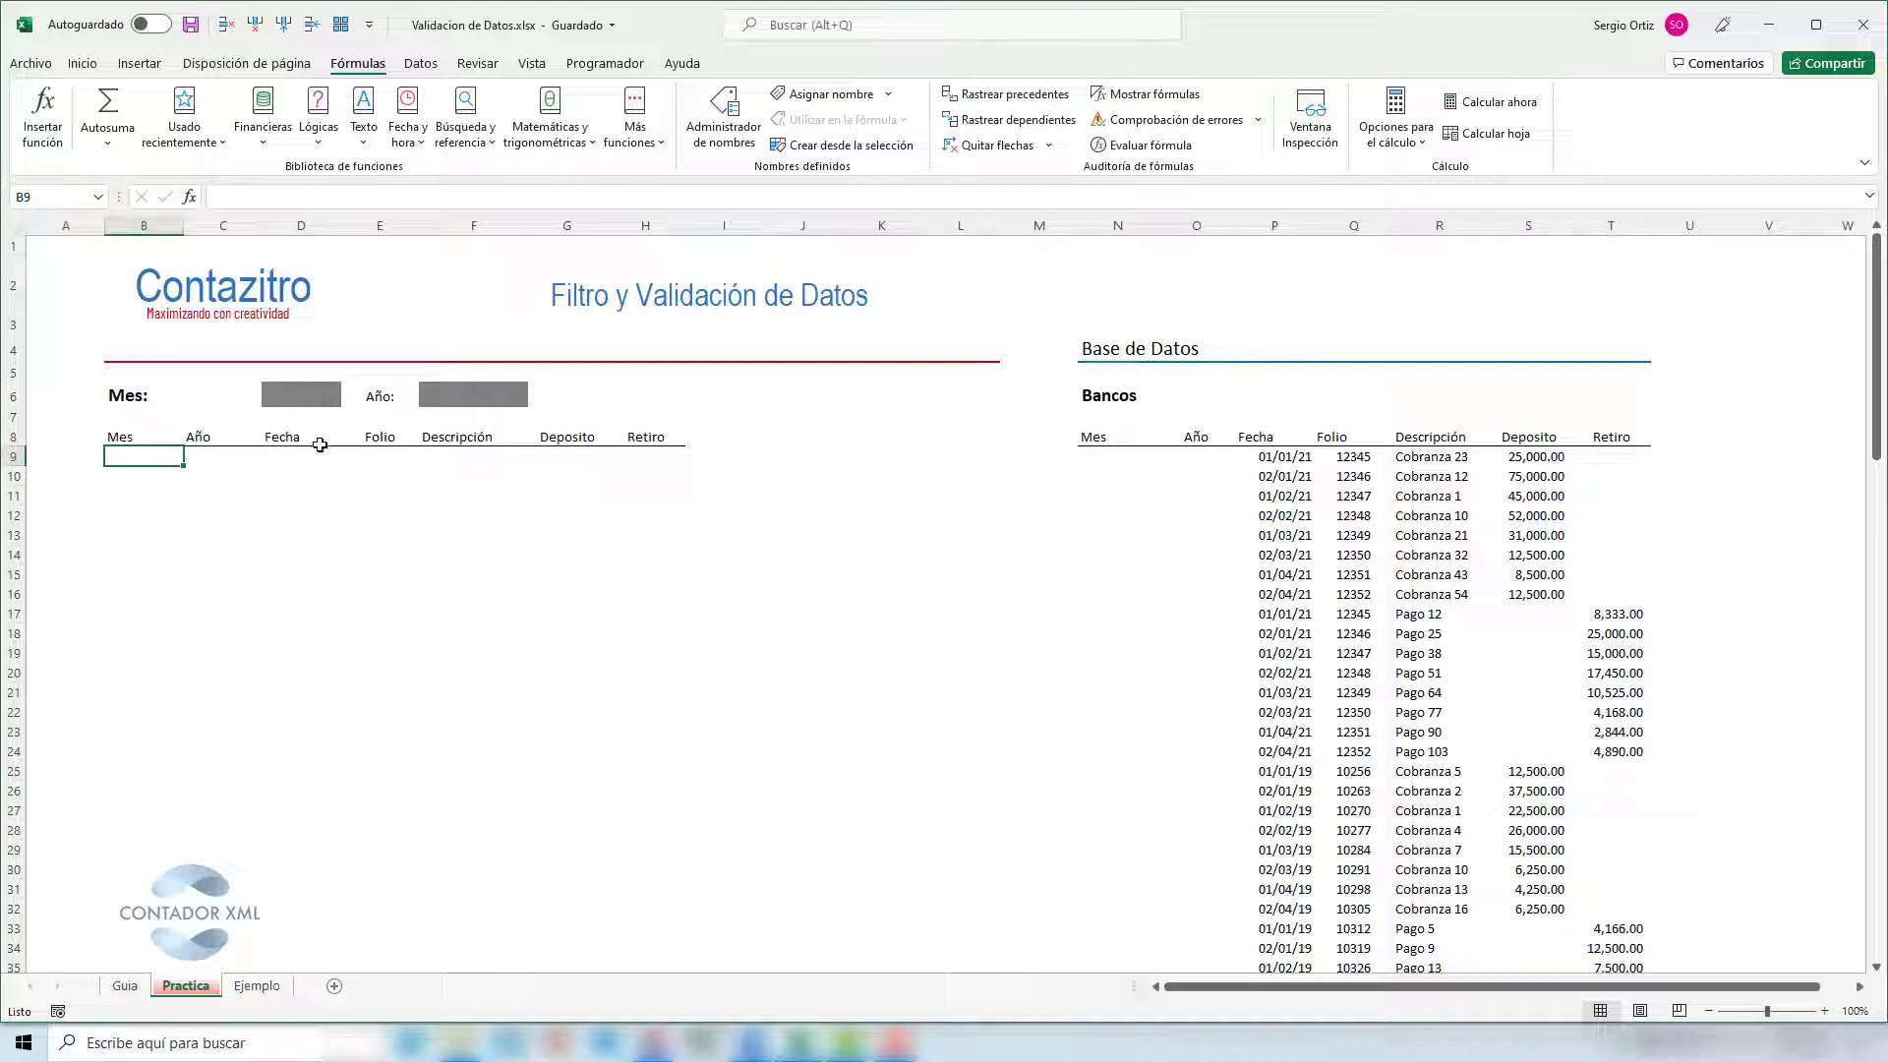
drag(114, 372, 679, 759)
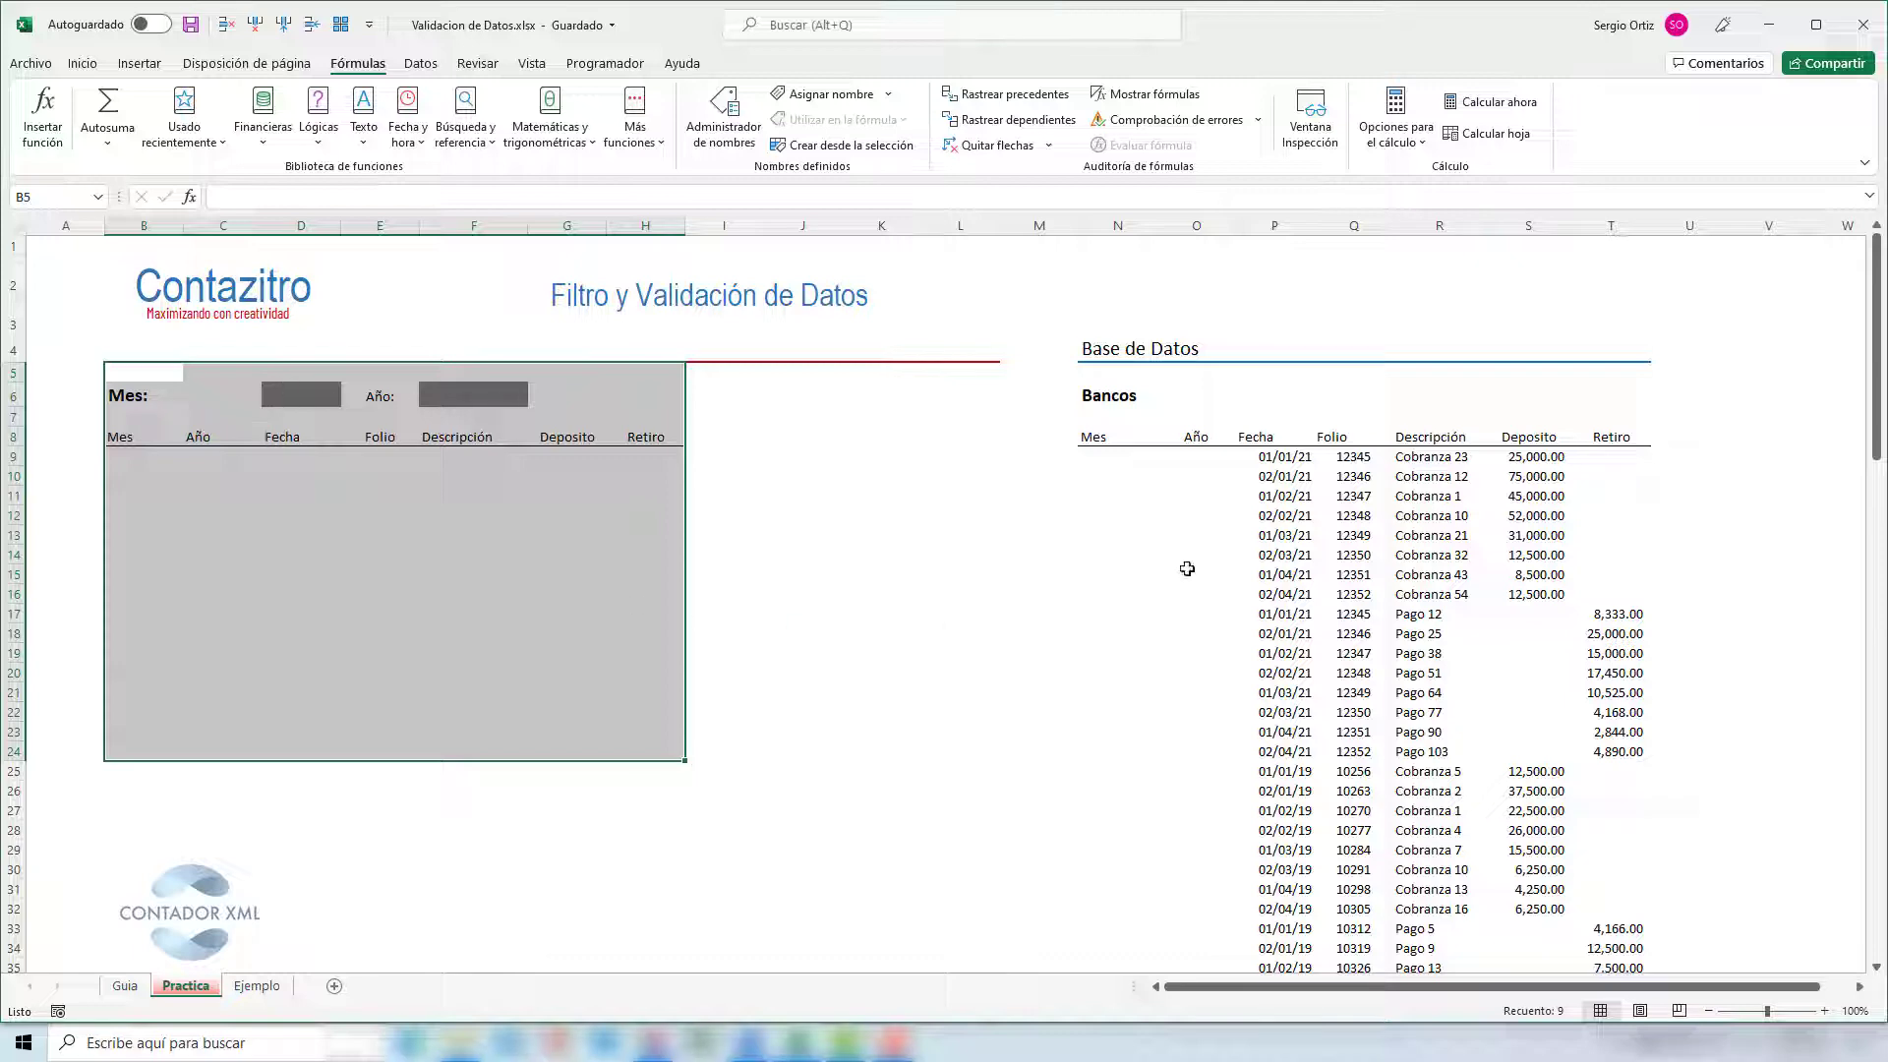
click(1208, 481)
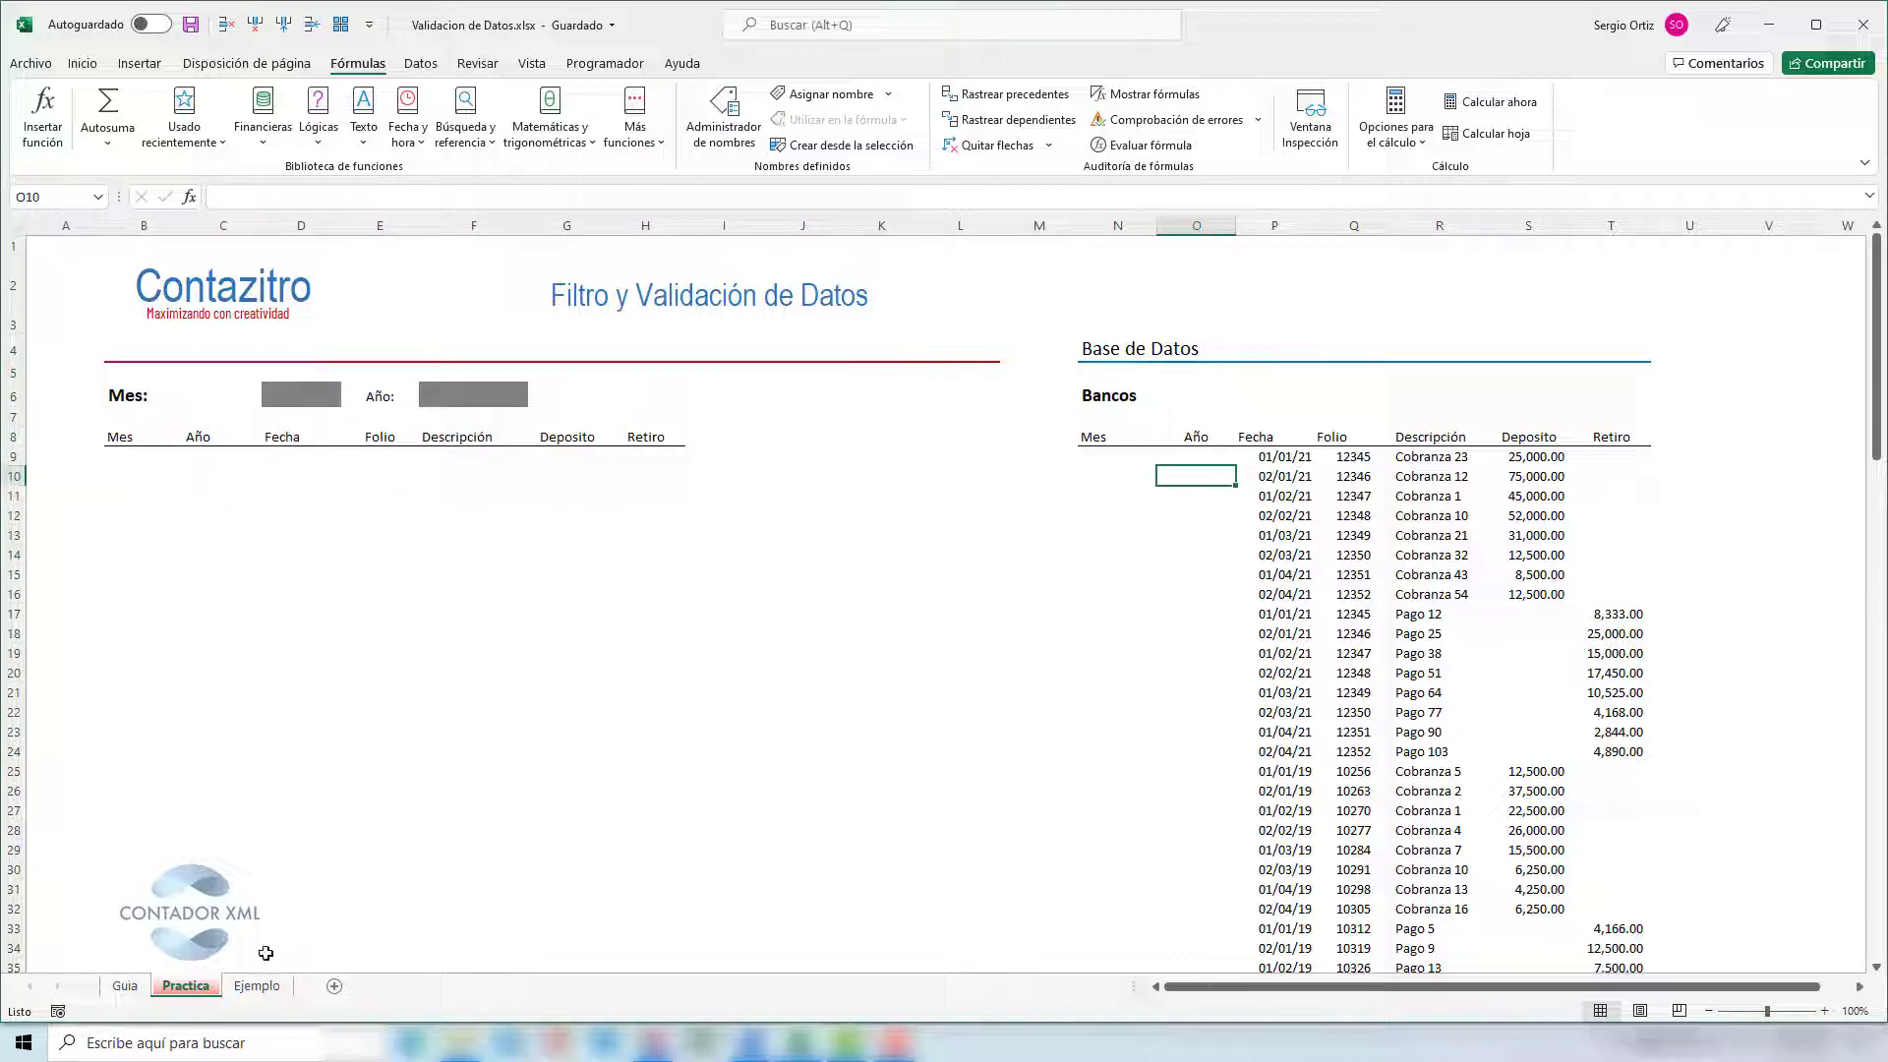
- Set the Mes selector on the Ejemplo sheet to Abril and check the filtered Mes and Fecha rows
click(260, 986)
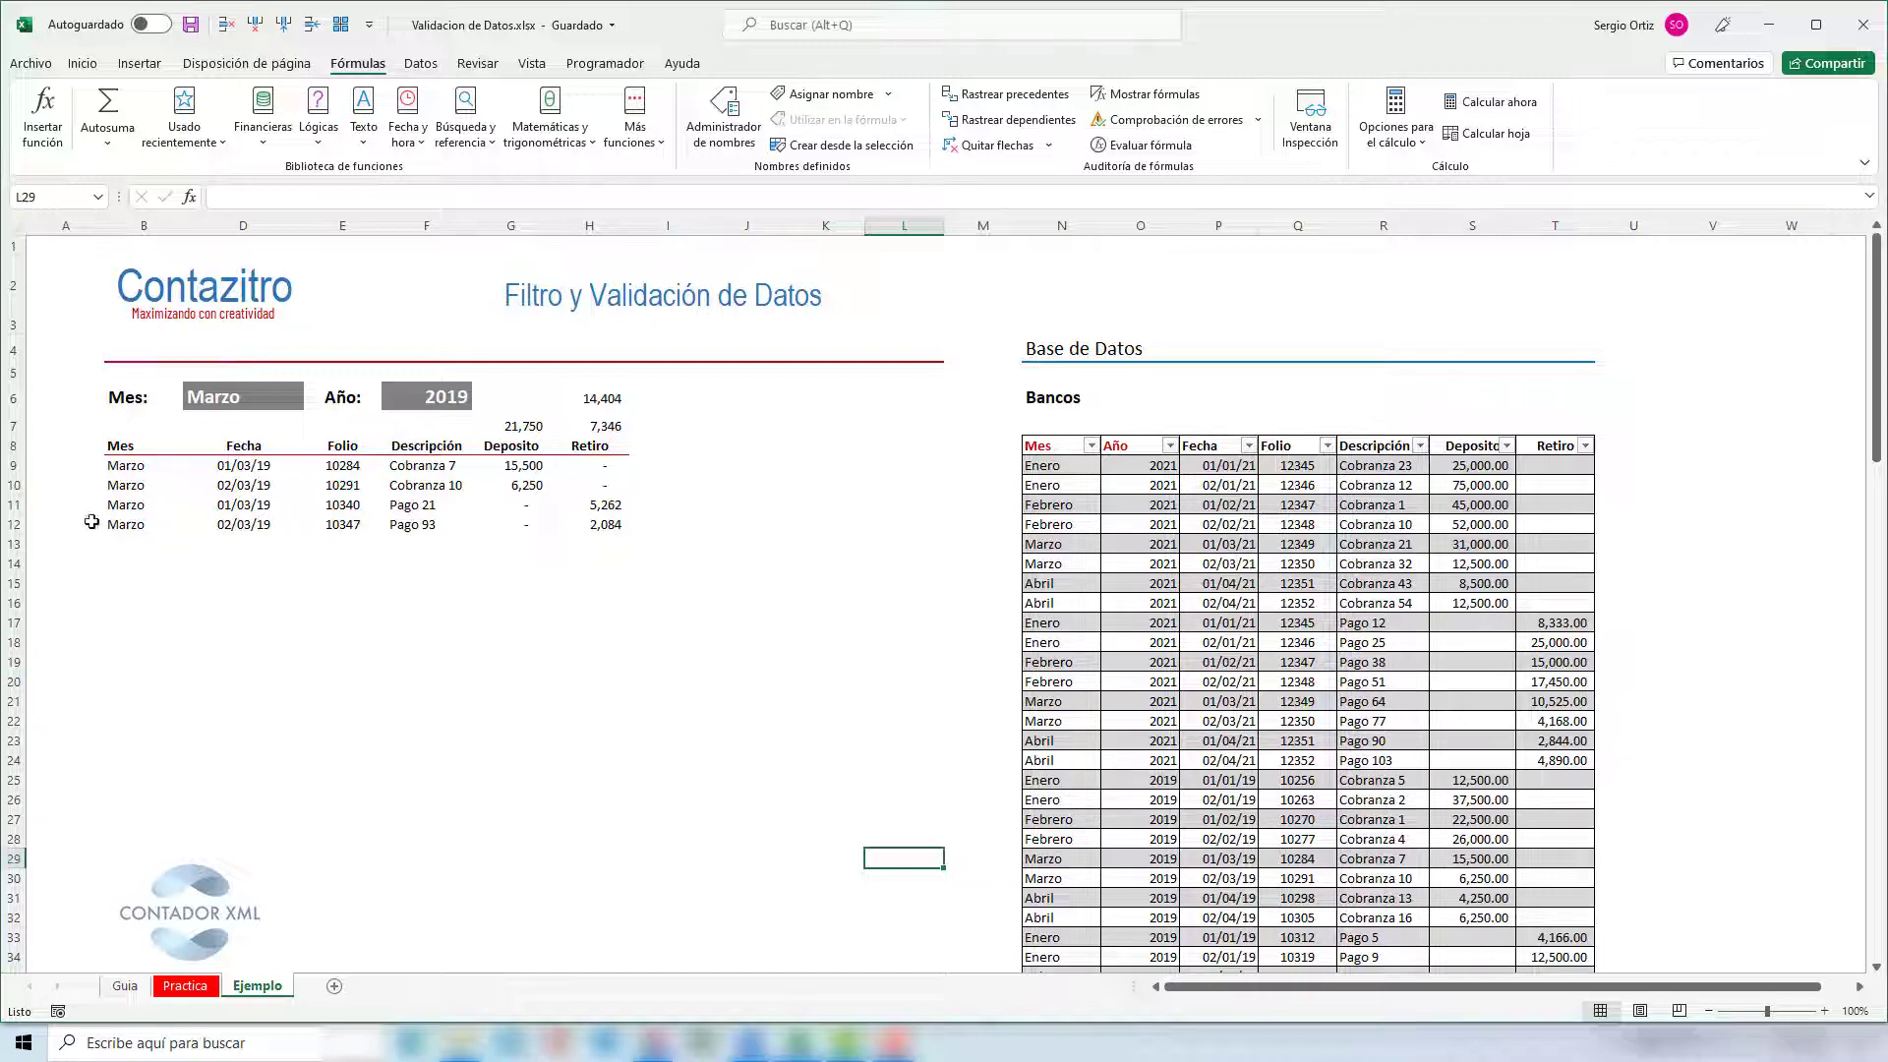
click(228, 395)
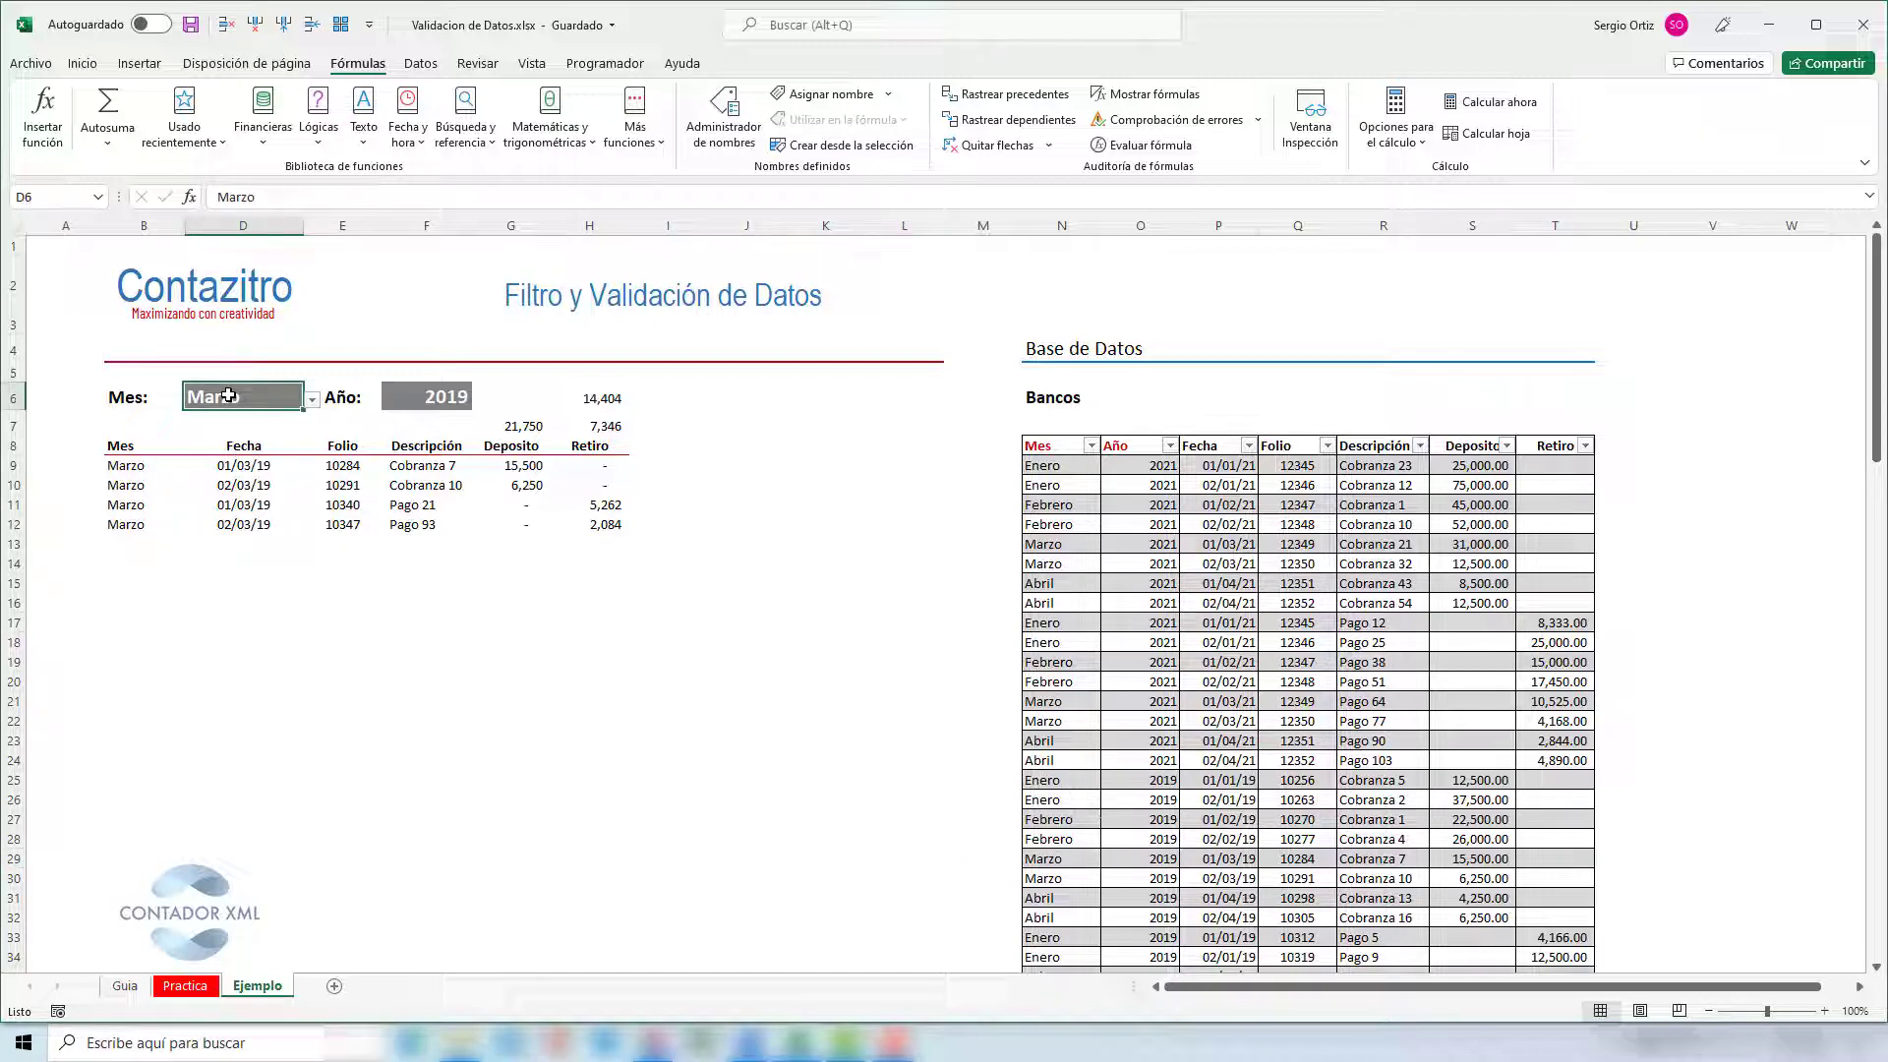
click(312, 399)
click(293, 430)
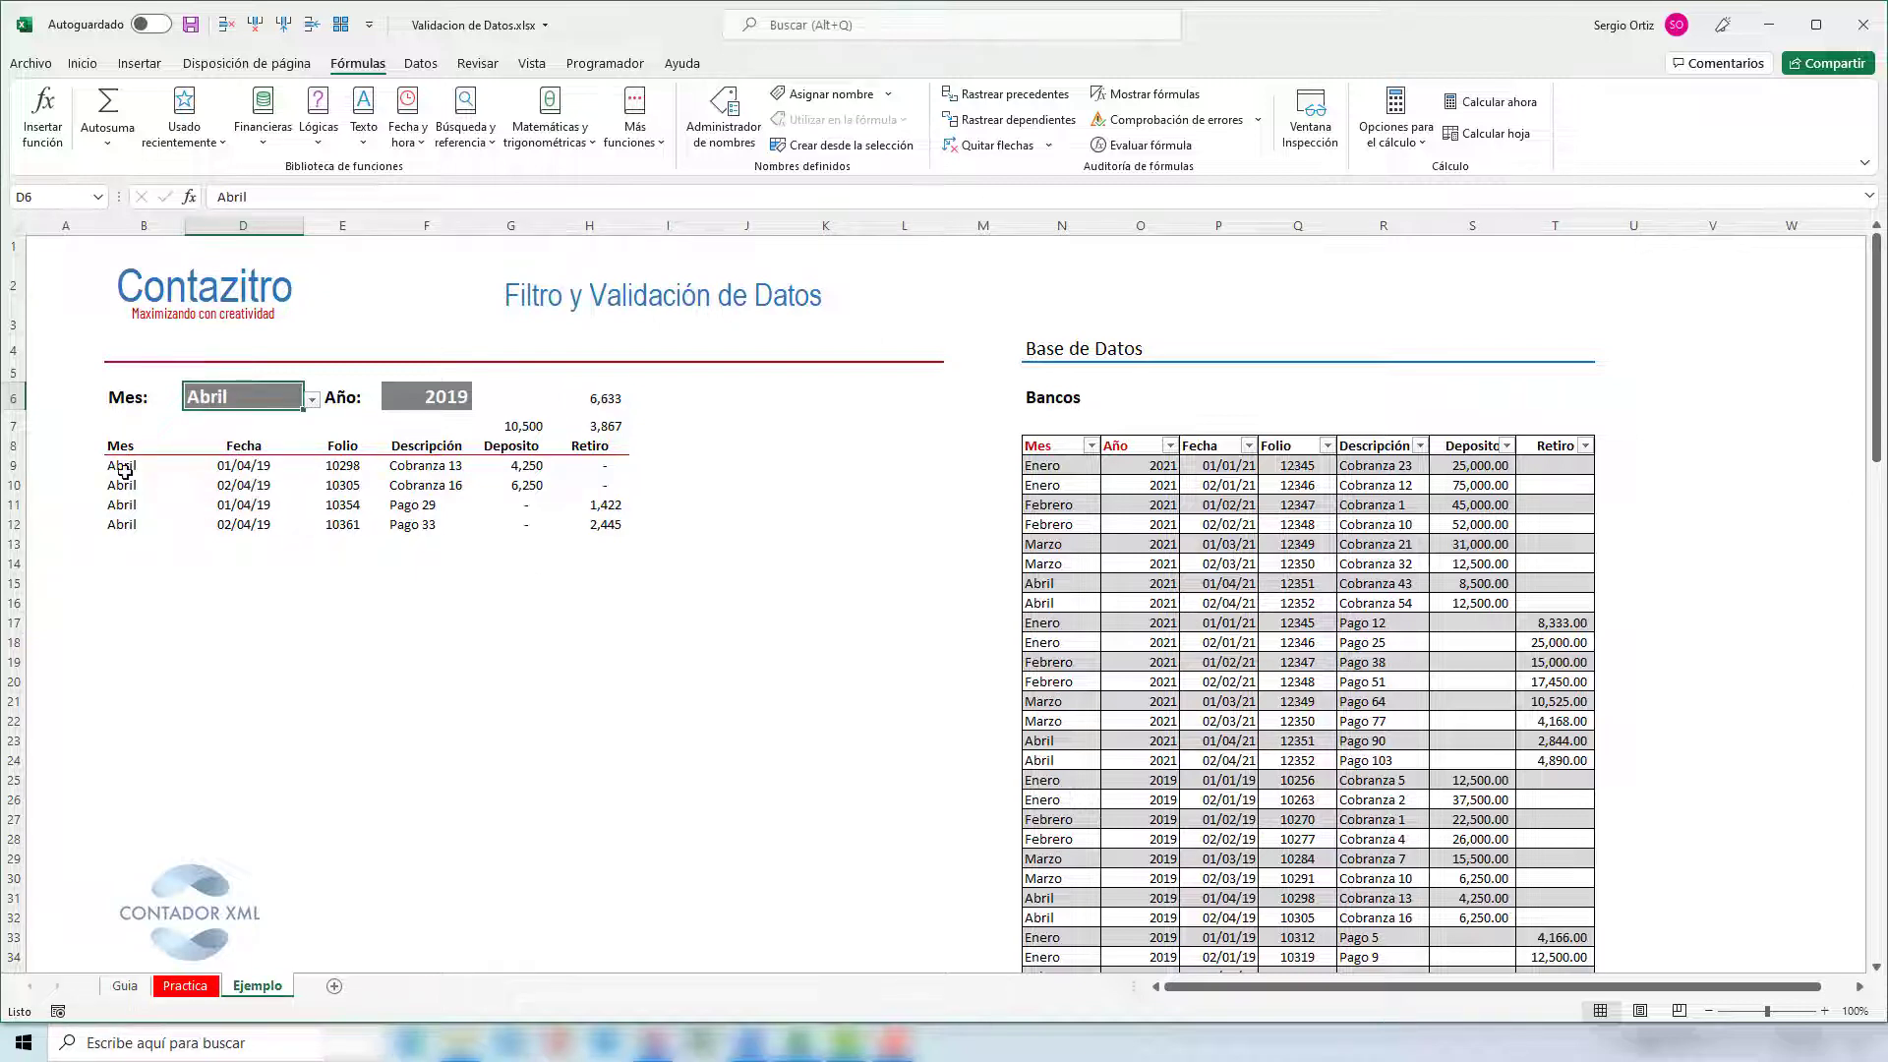
drag(119, 466, 112, 516)
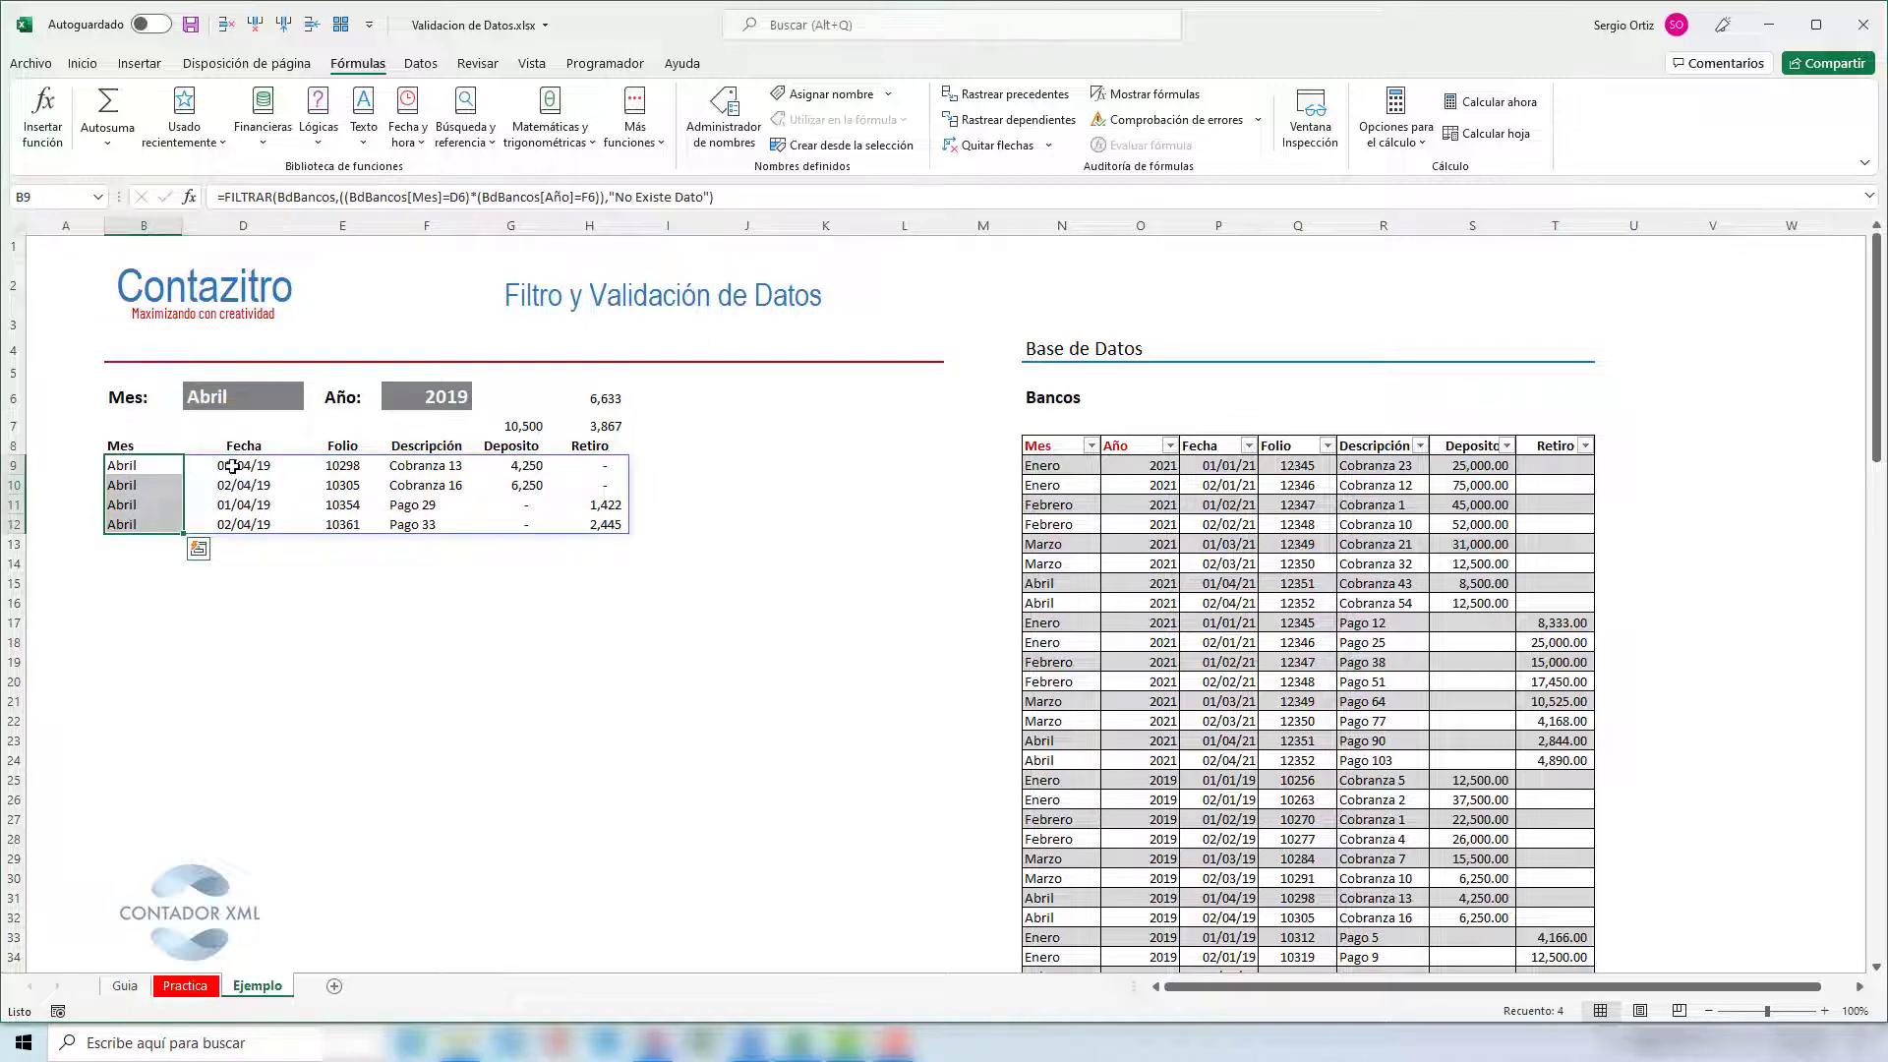
drag(221, 468, 232, 521)
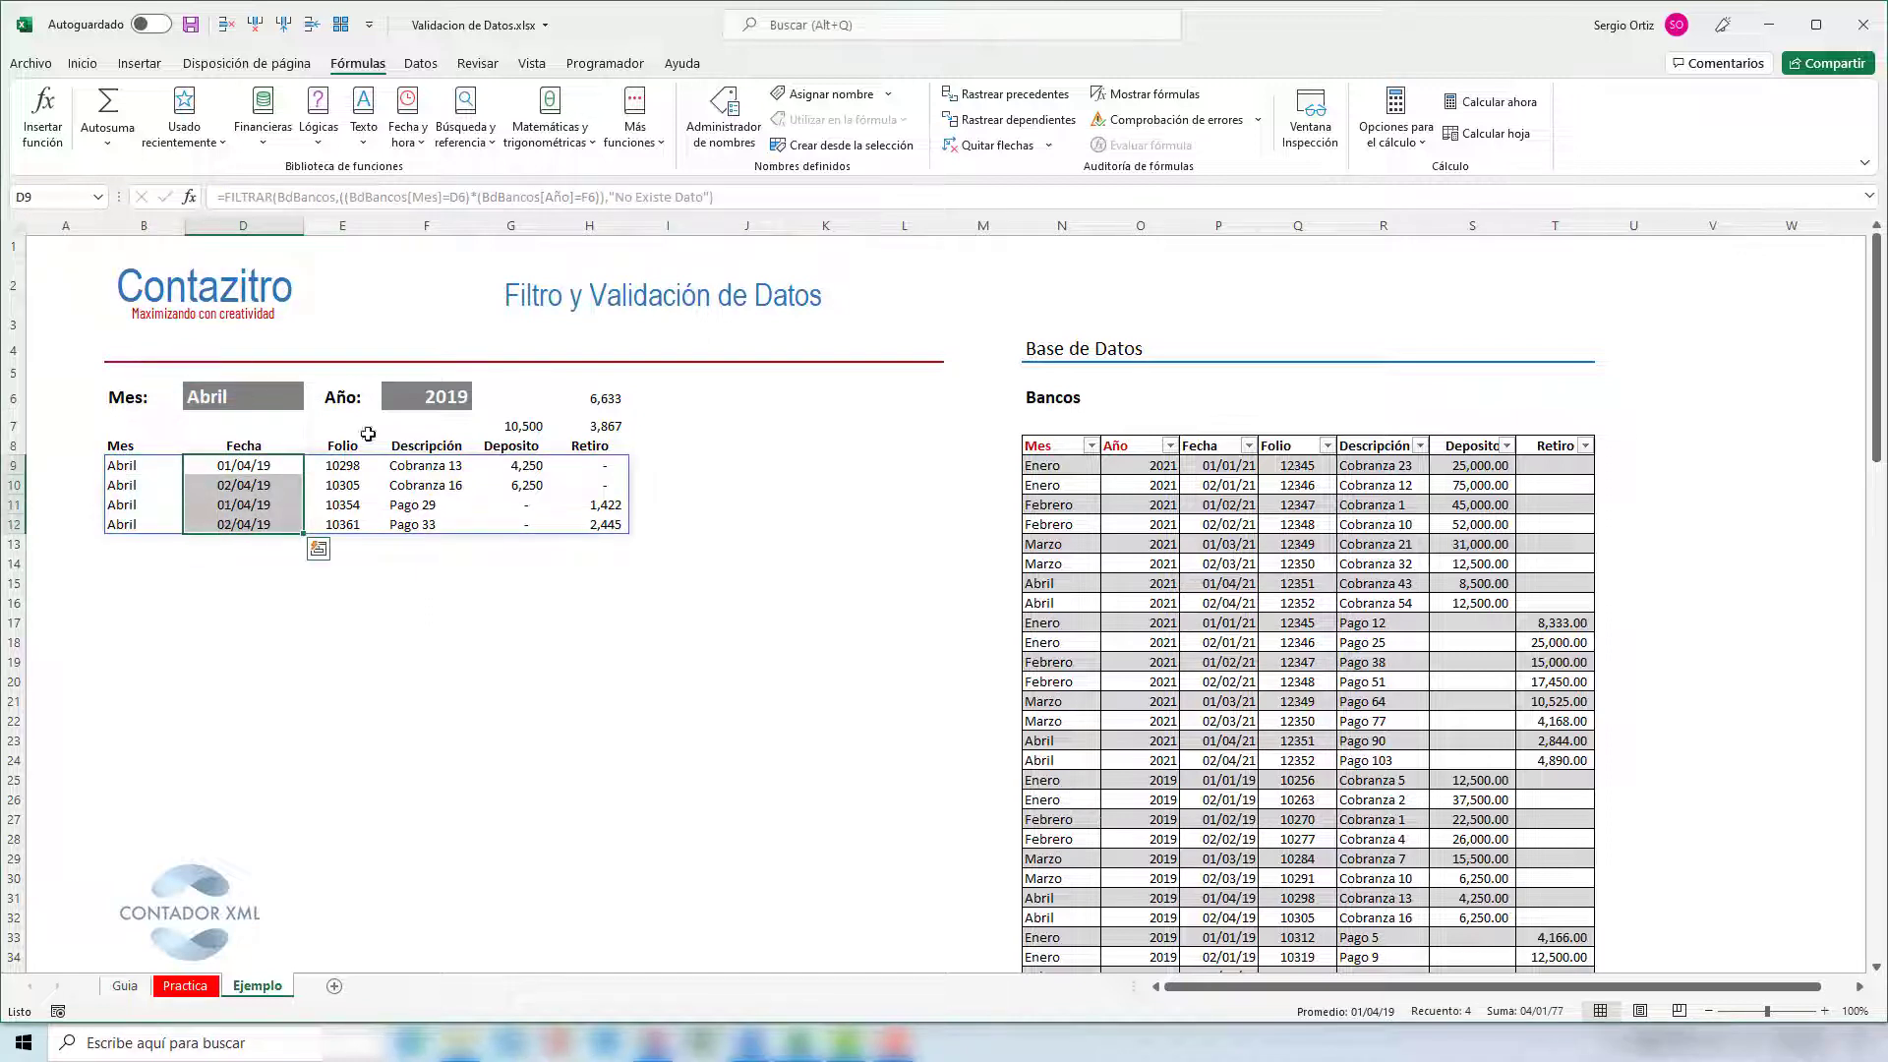
- Test the Año selector on the Ejemplo sheet by choosing 2021 and switching back to 2019
click(413, 399)
click(481, 401)
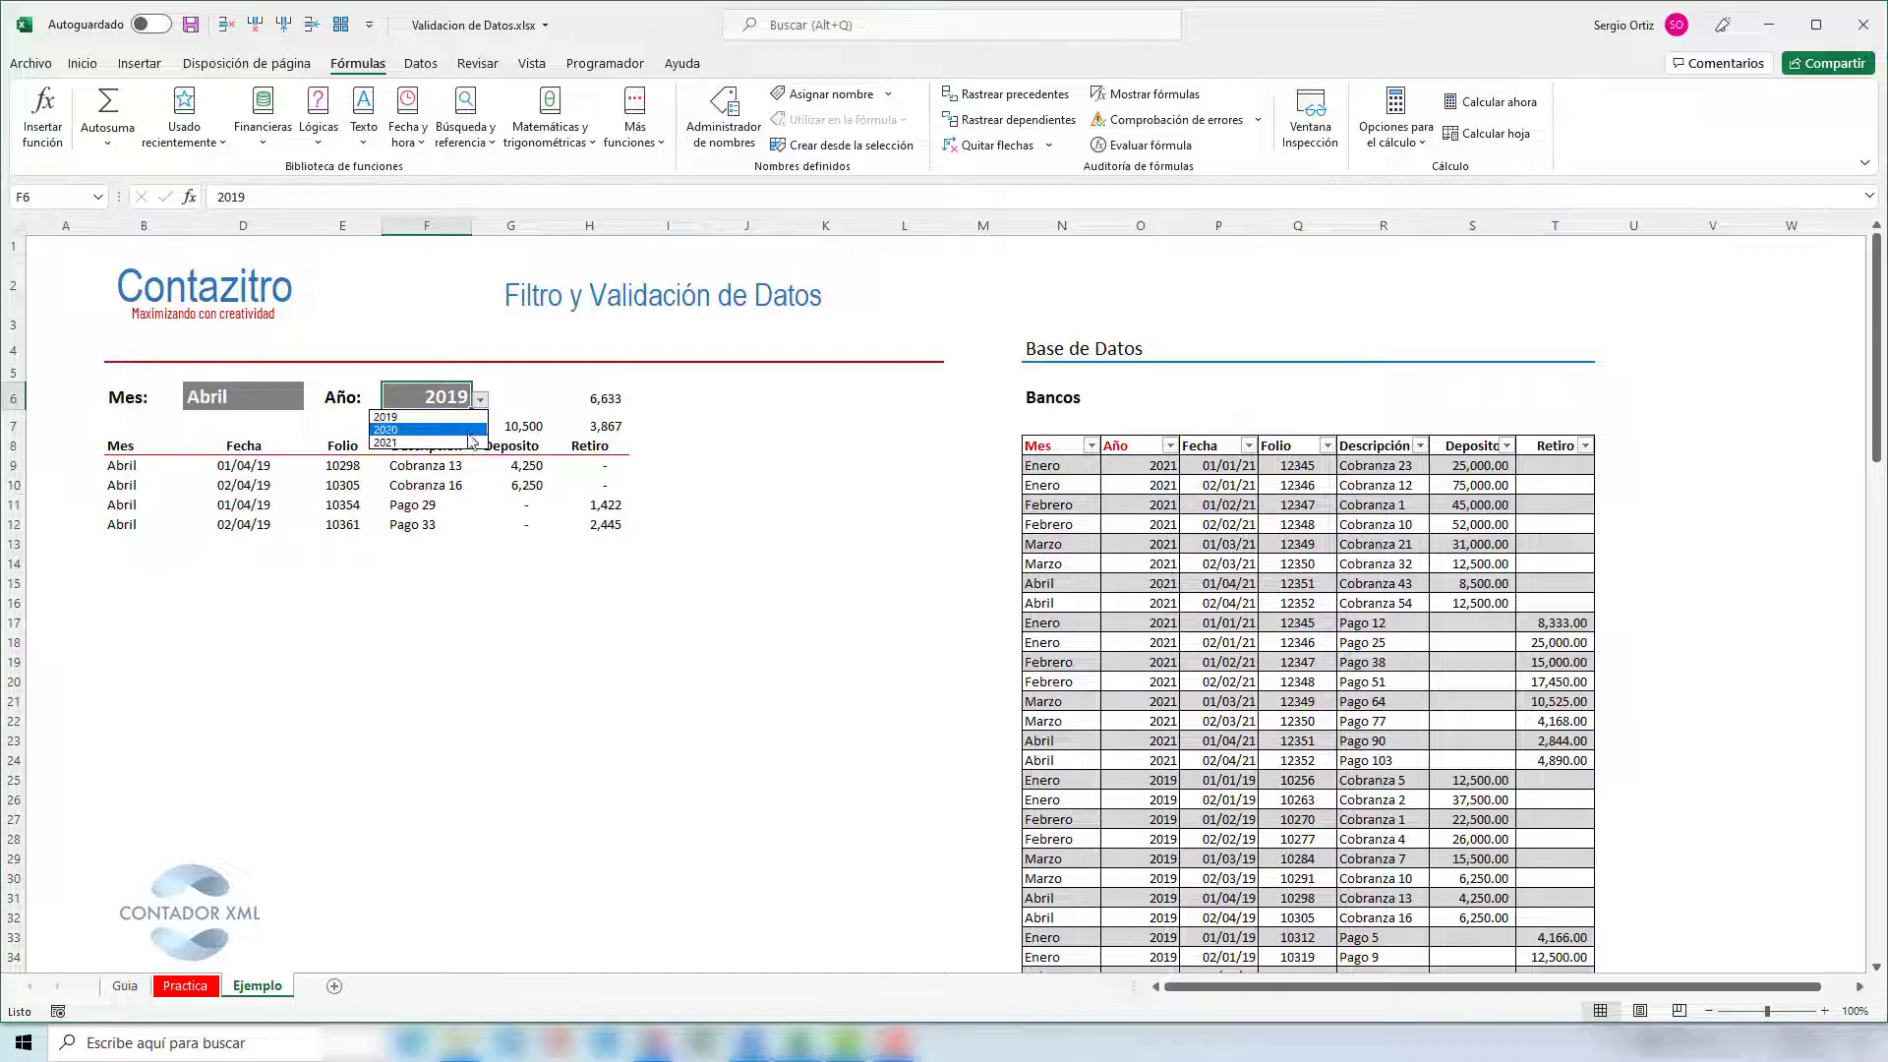
click(385, 442)
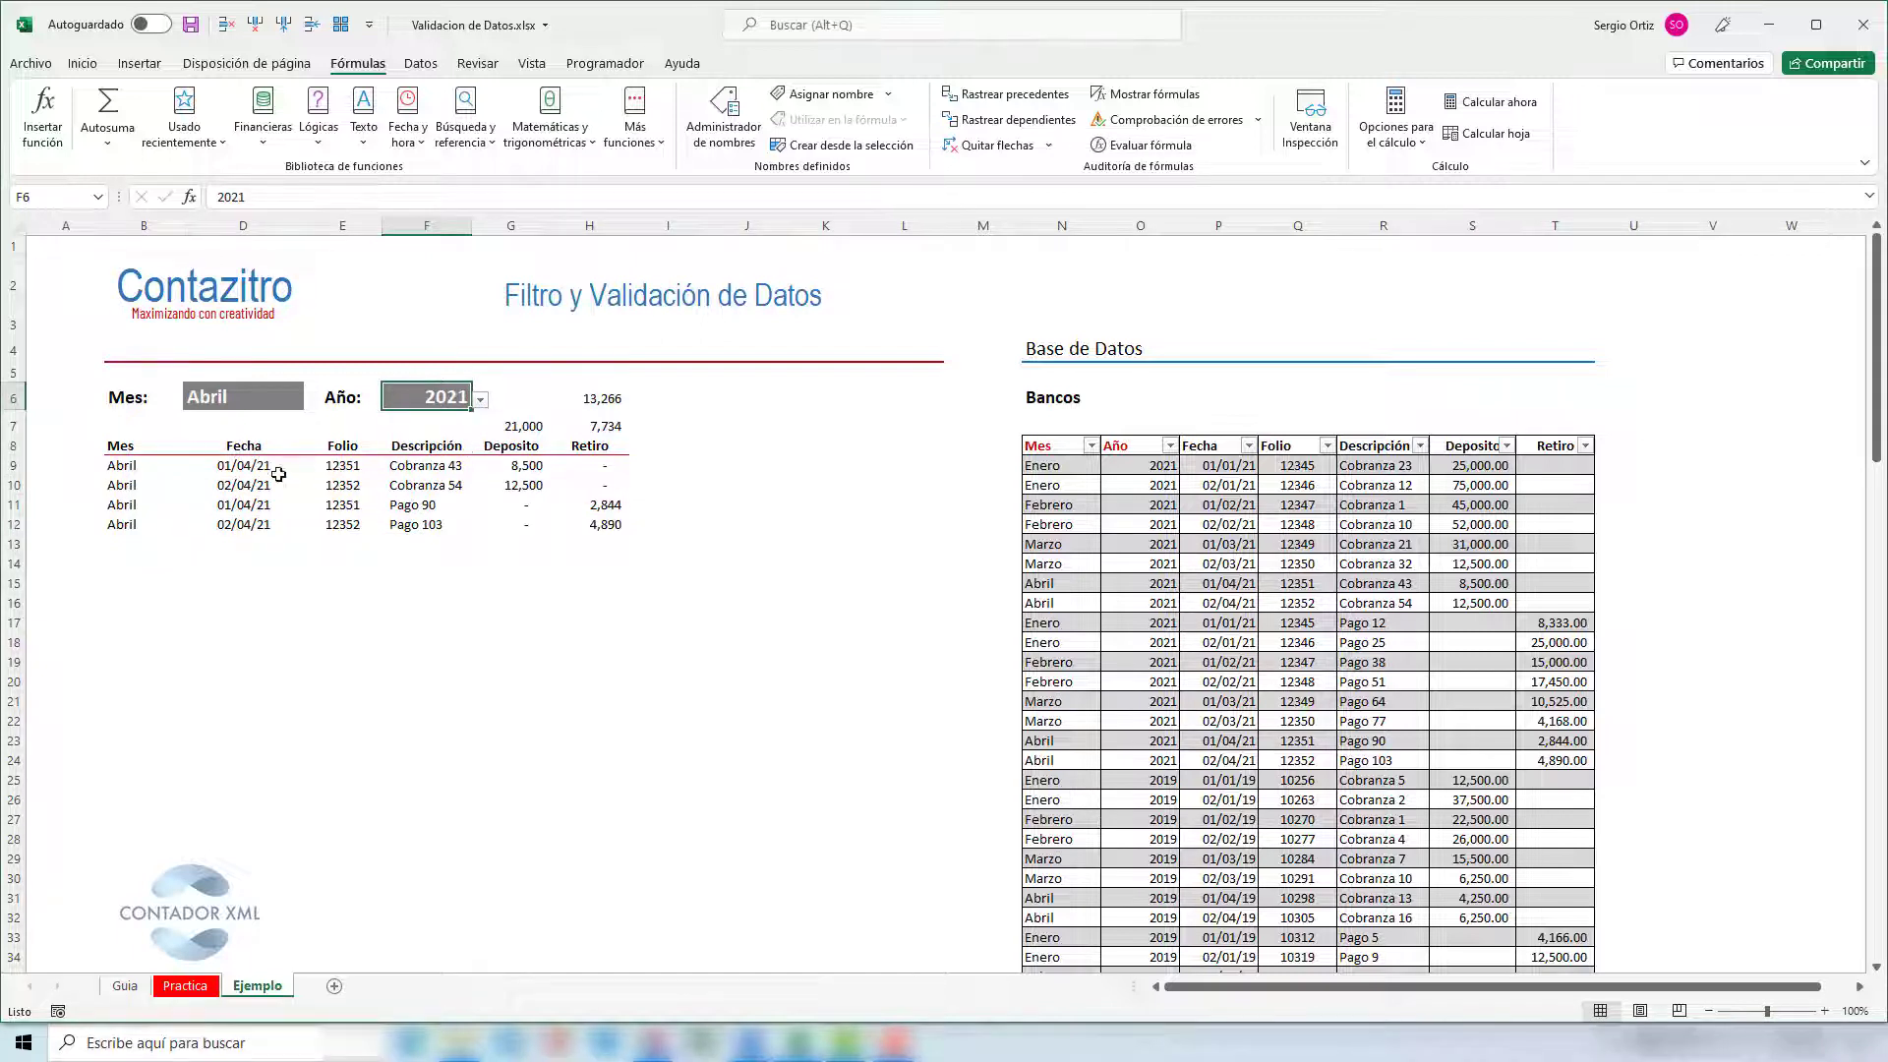
click(481, 400)
click(467, 418)
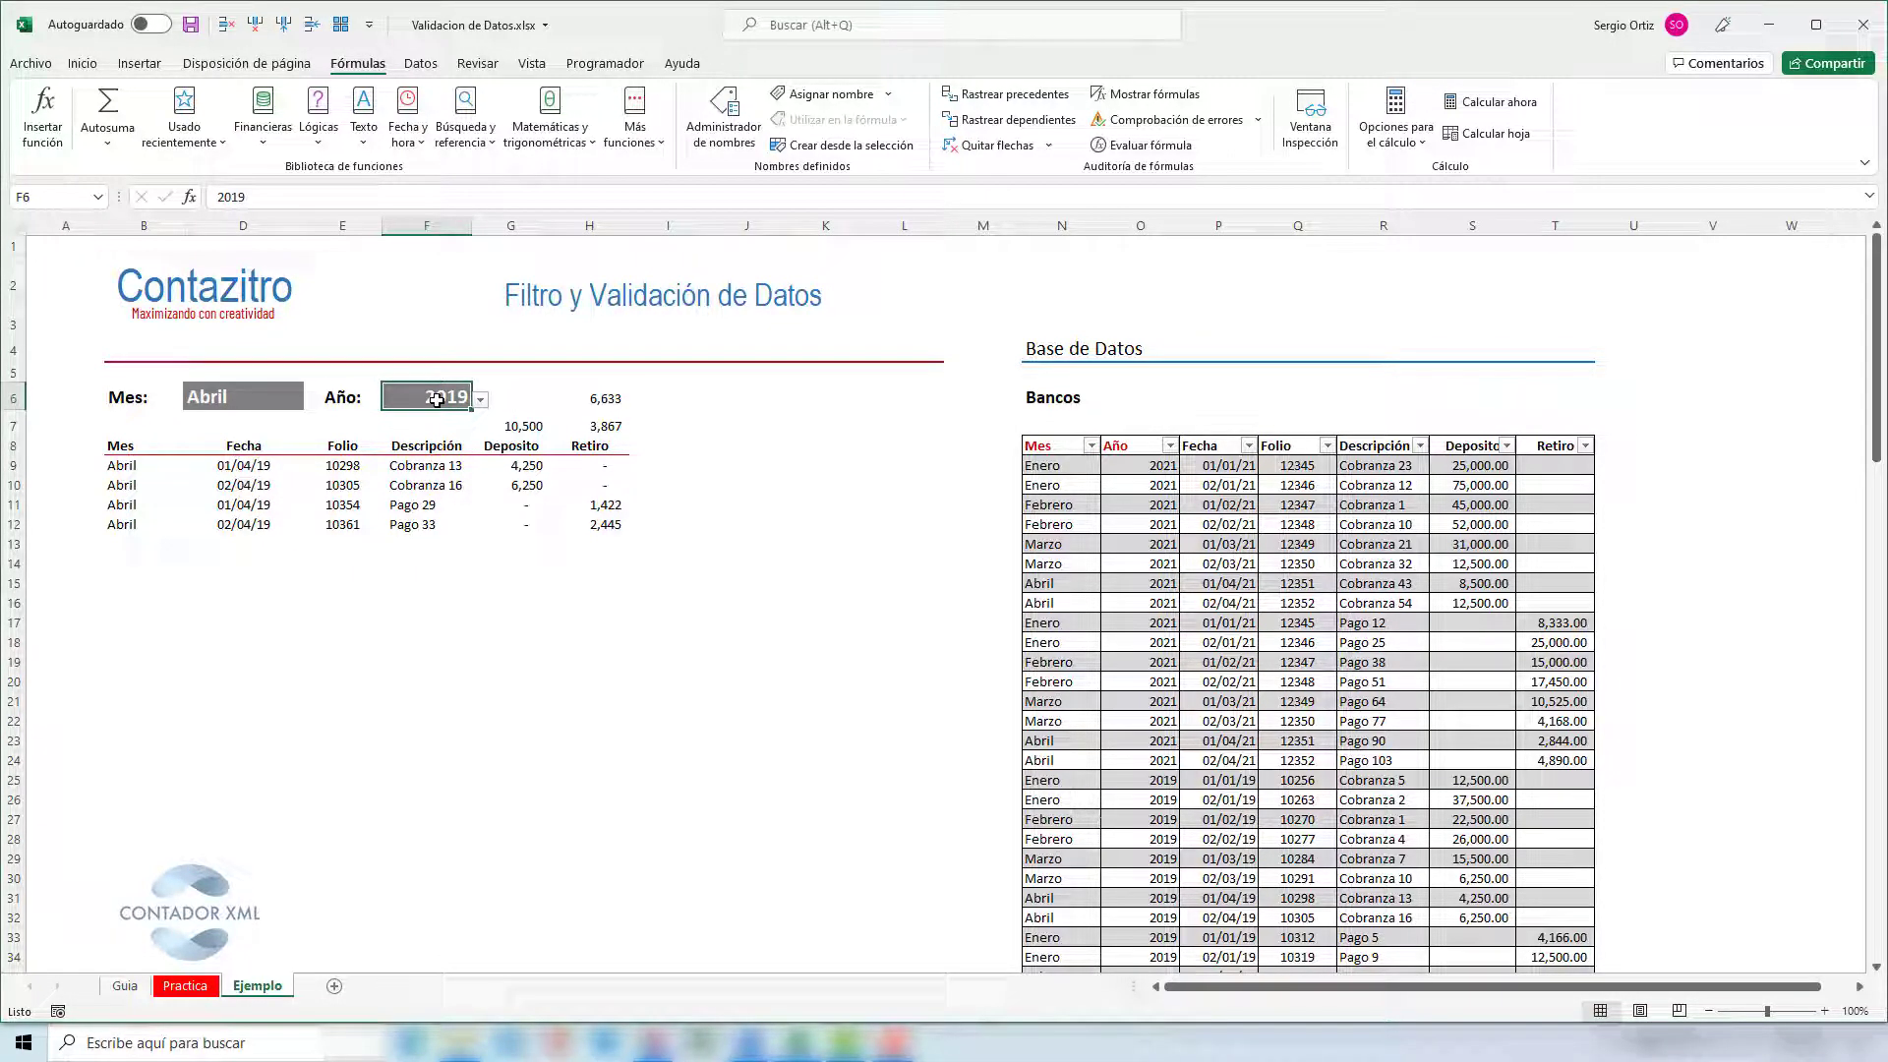
- Try entering the unlisted year 2023 in the Año cell to test its validation, and retry with 2019
text(2023)
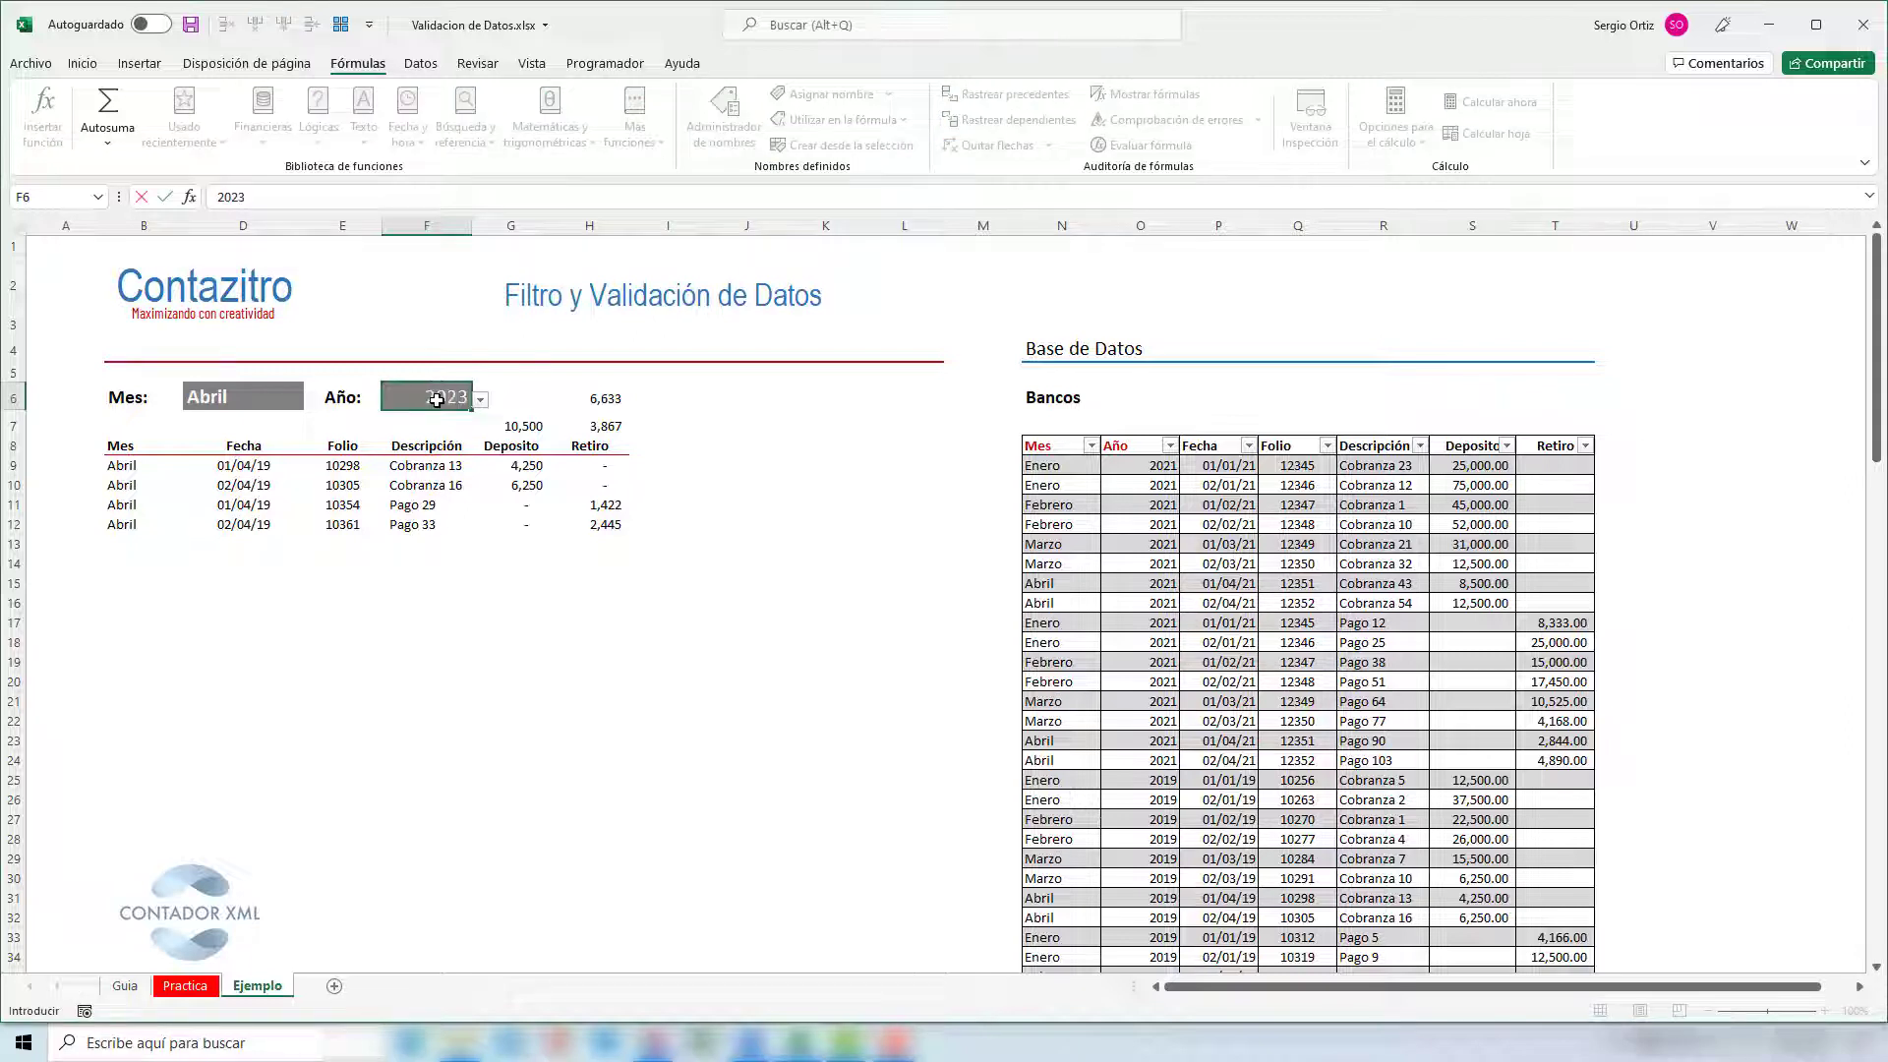
key(Return)
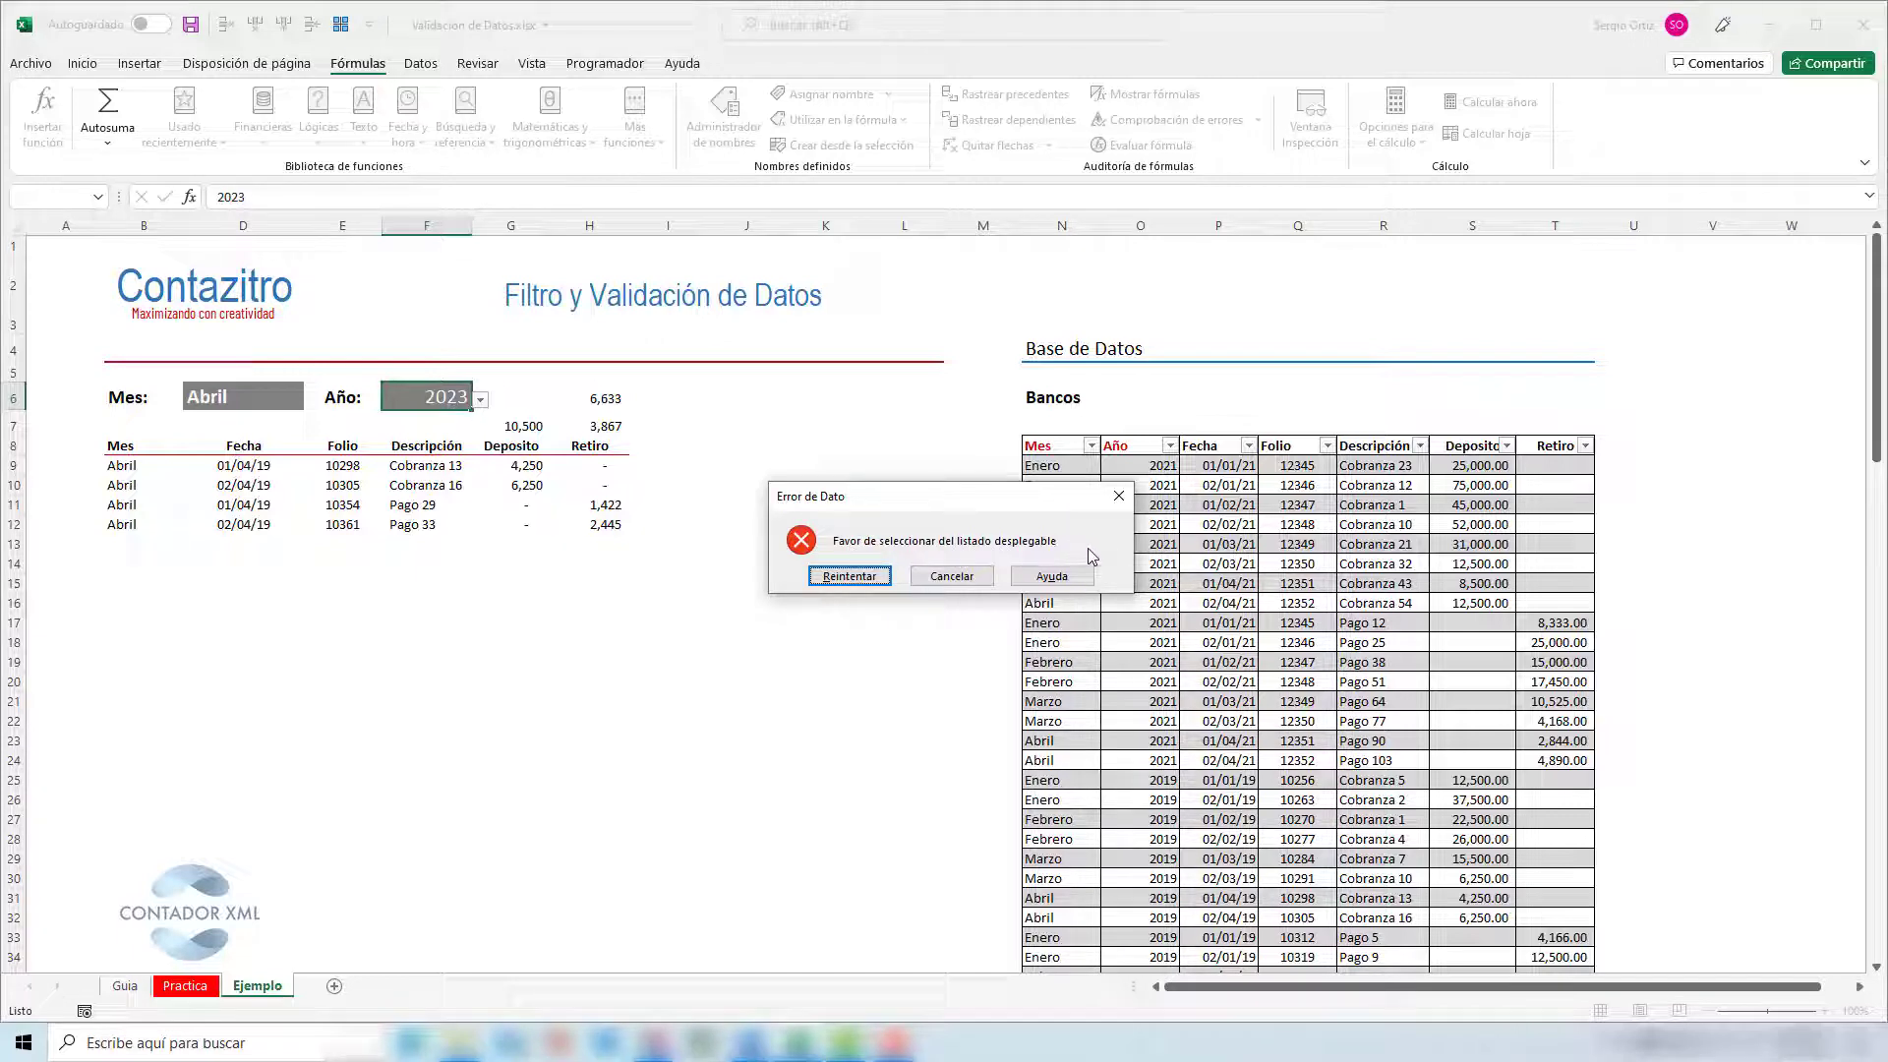
click(871, 580)
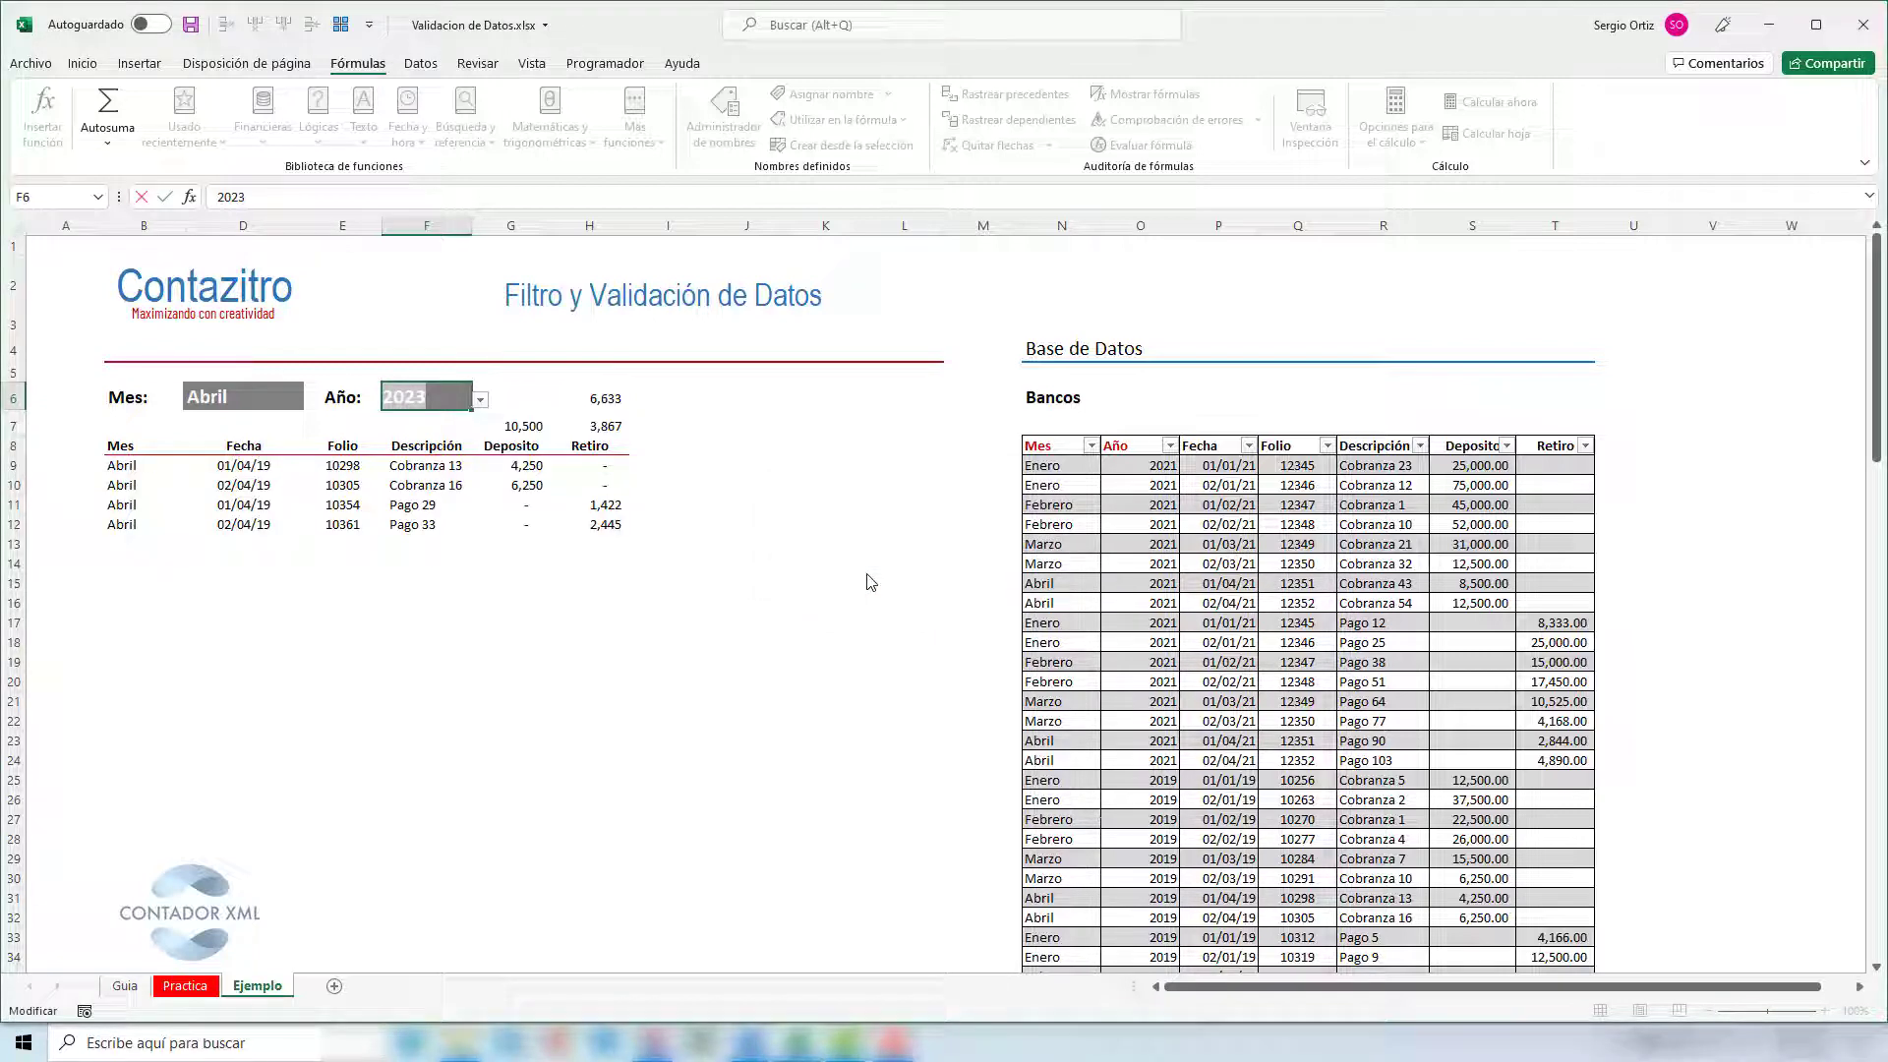
text(2109)
key(BackSpace)
key(BackSpace)
key(BackSpace)
text(019)
key(Return)
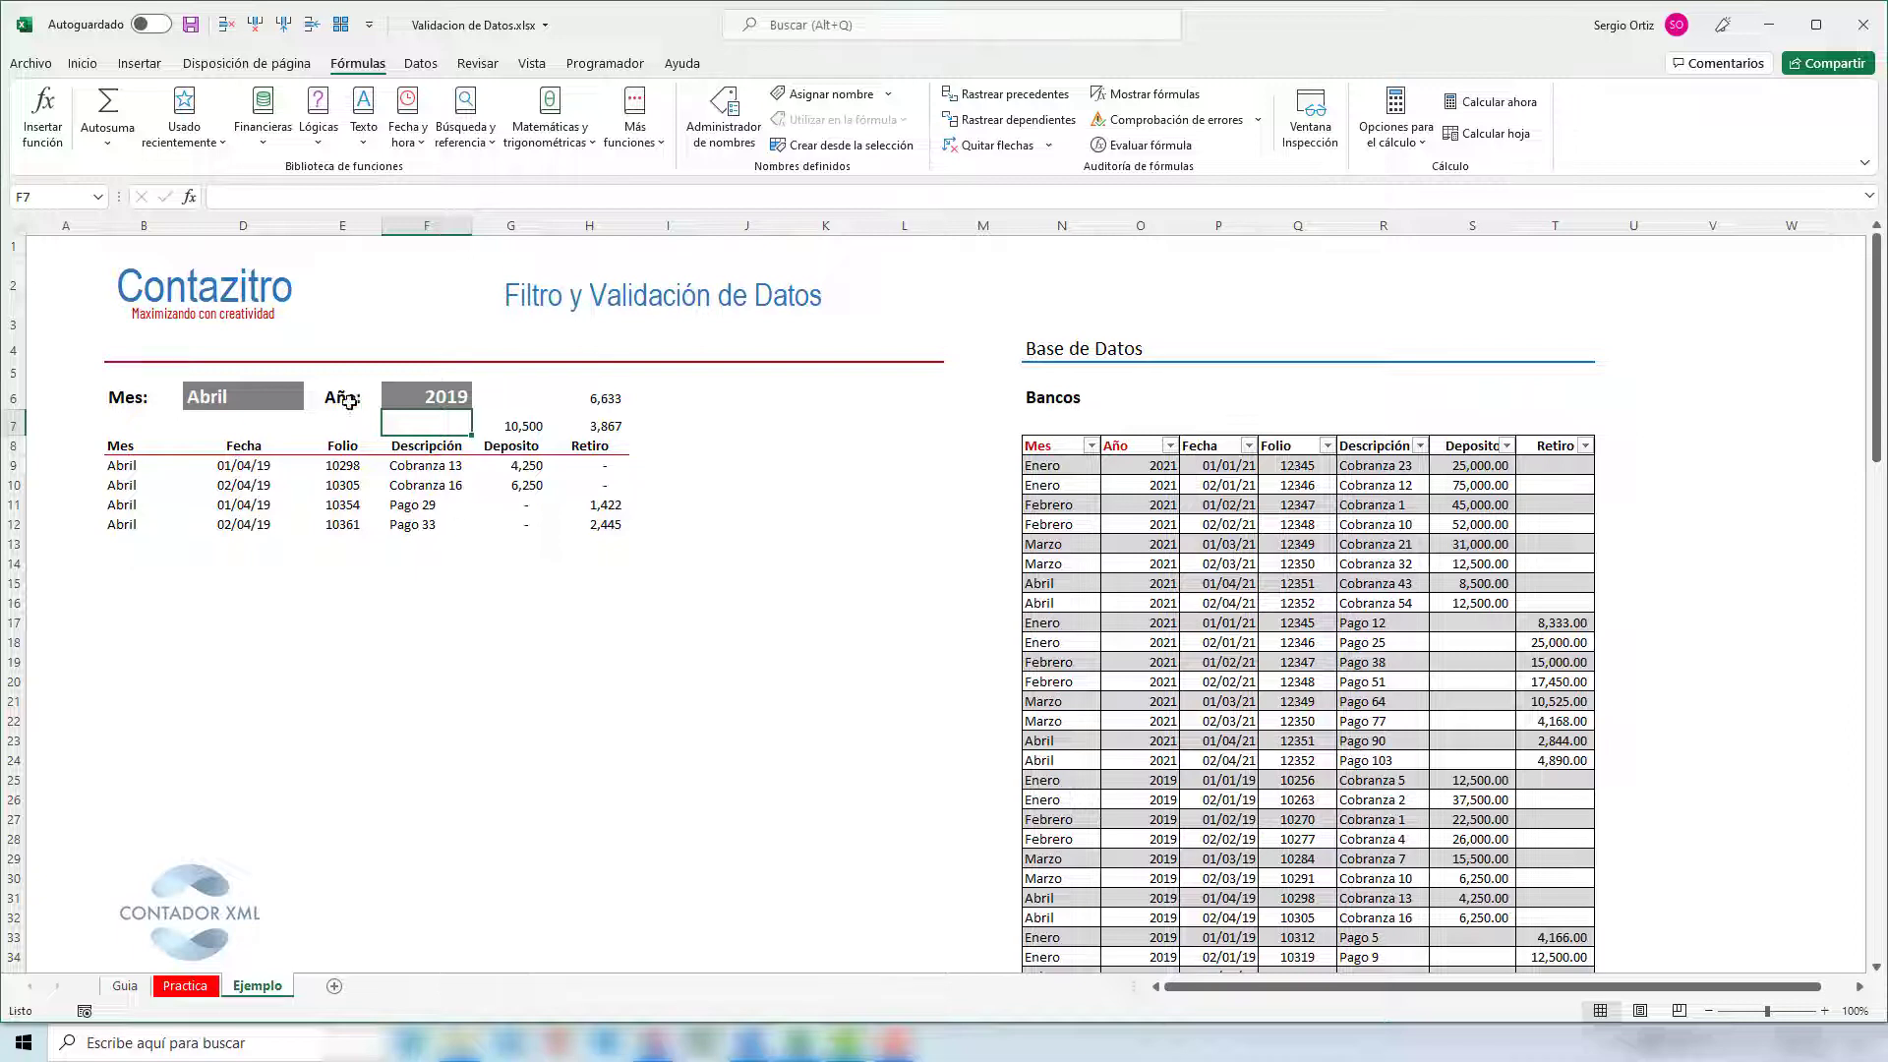
- Try entering the invalid month "popopopo" in the Mes cell to test its validation, and cancel the entry
click(269, 399)
text(popopopo)
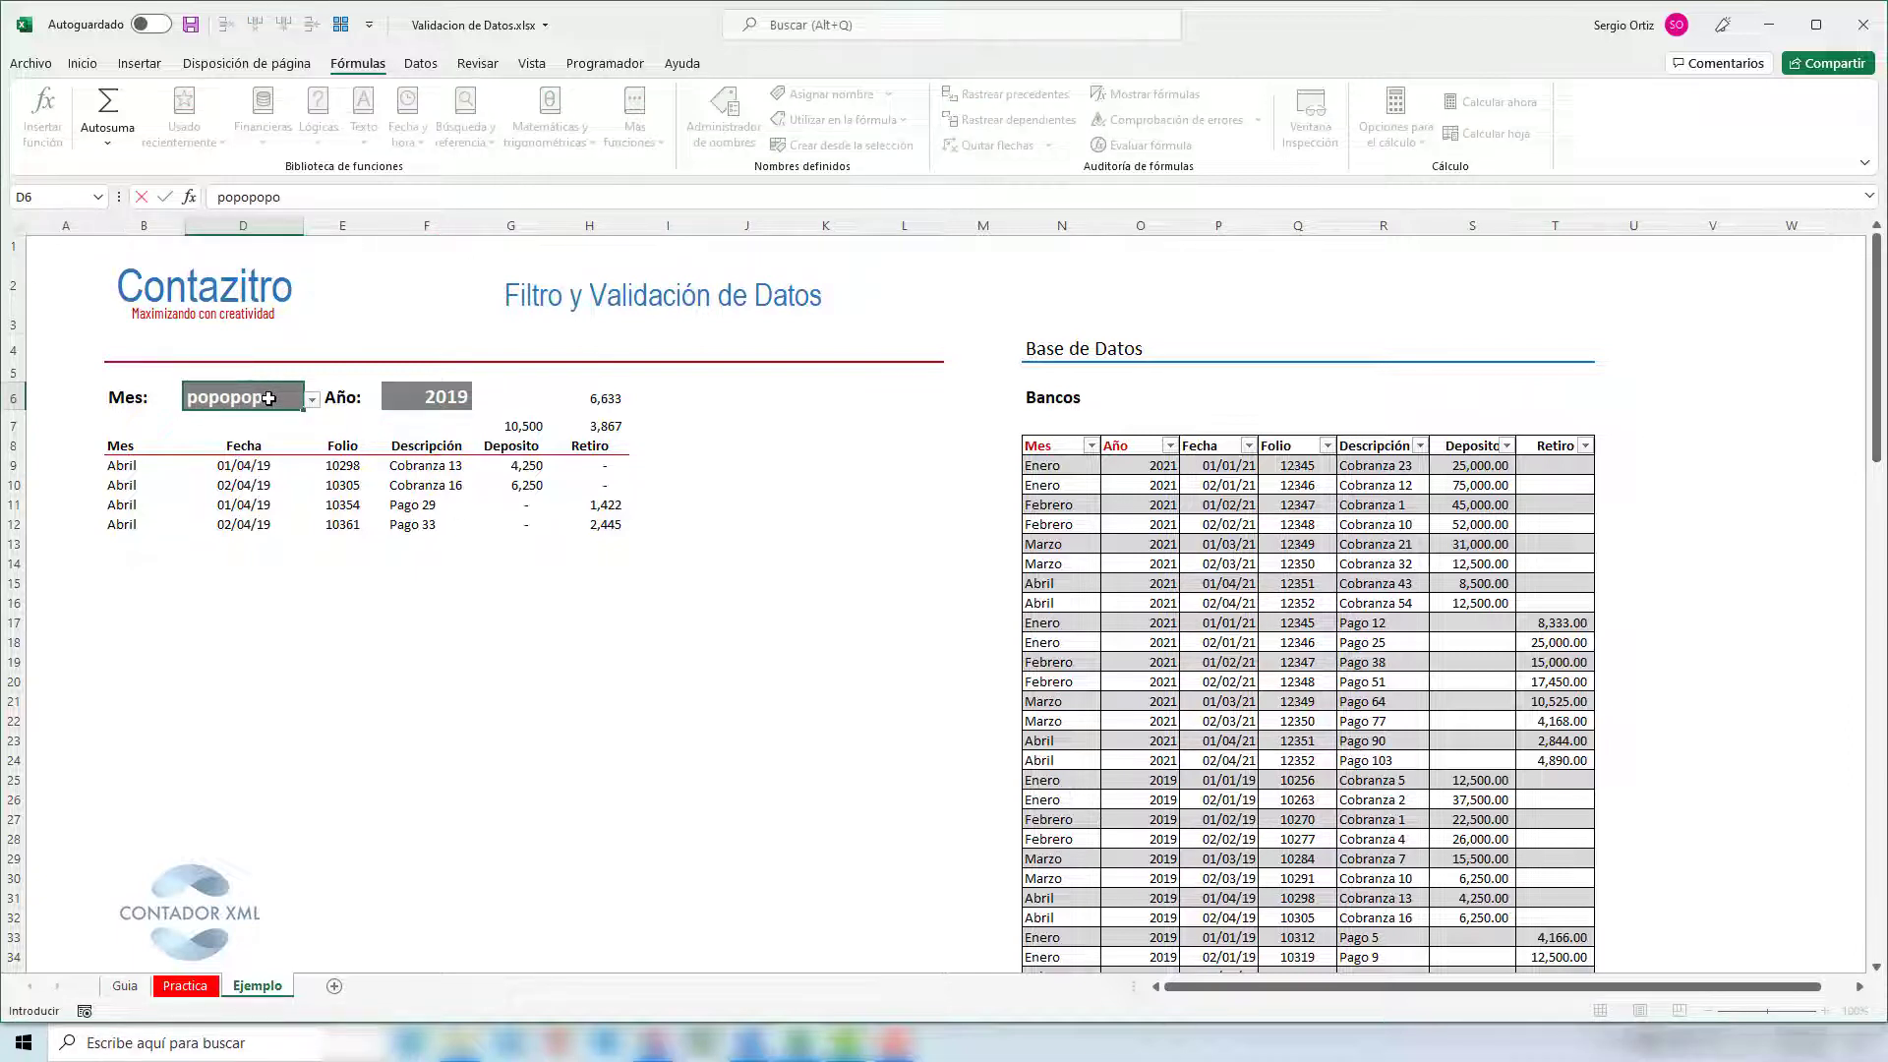
key(Return)
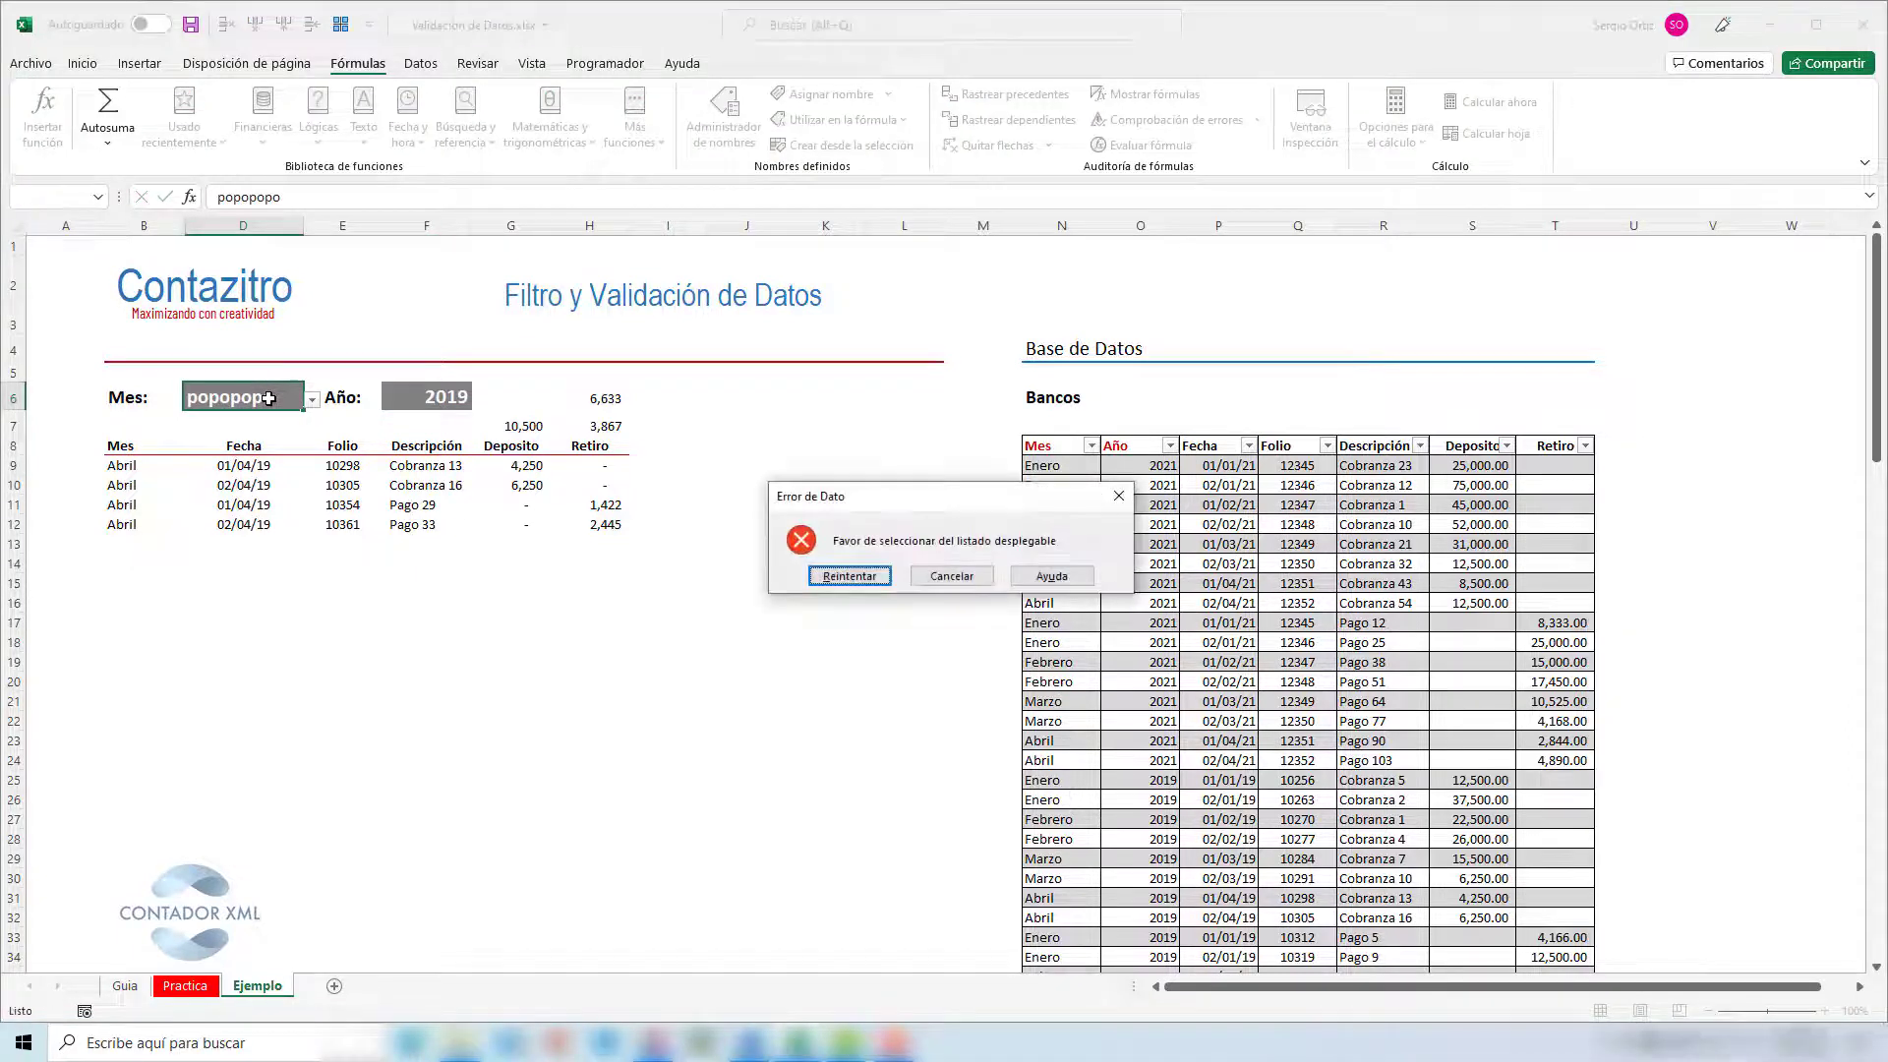
click(941, 580)
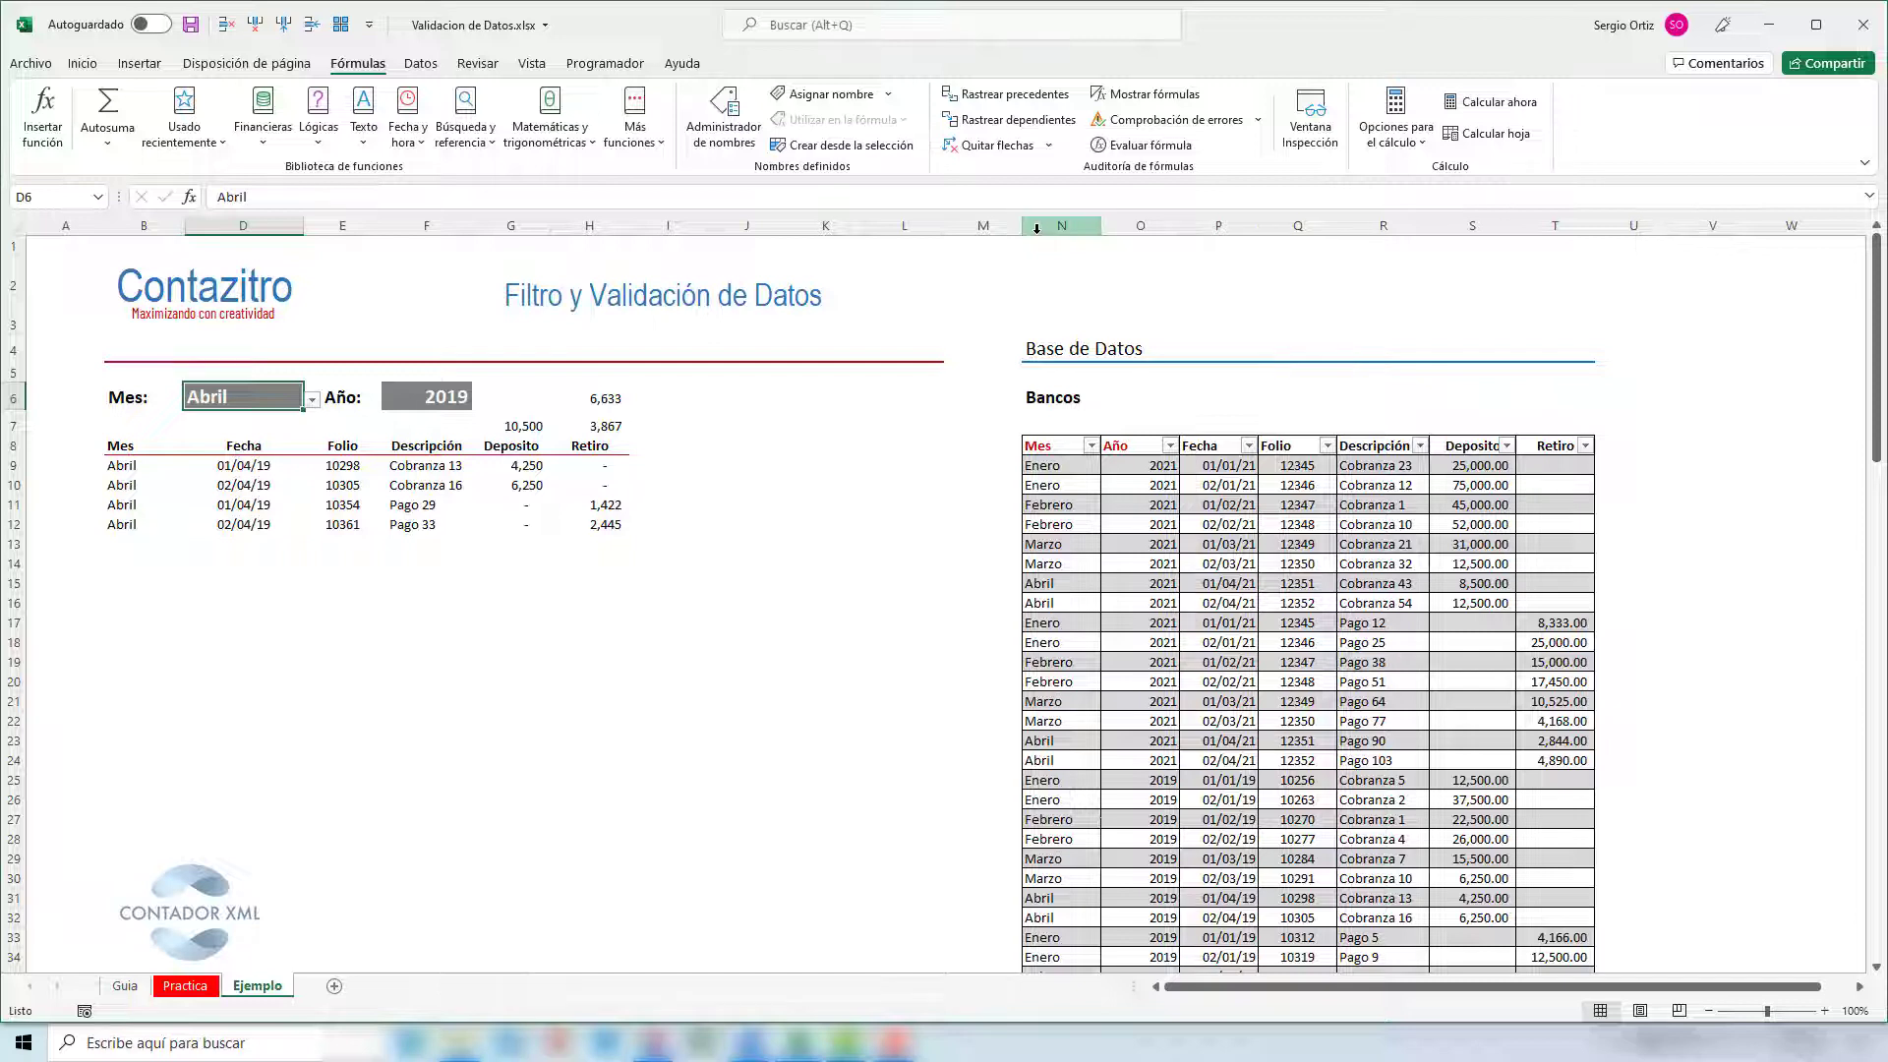
- Examine the Mes and Año columns, the month formula and the full extent of the example Bancos table, and open the Guia sheet
mouse_move(1066, 226)
mouse_down()
mouse_move(1145, 234)
mouse_move(1130, 241)
mouse_up()
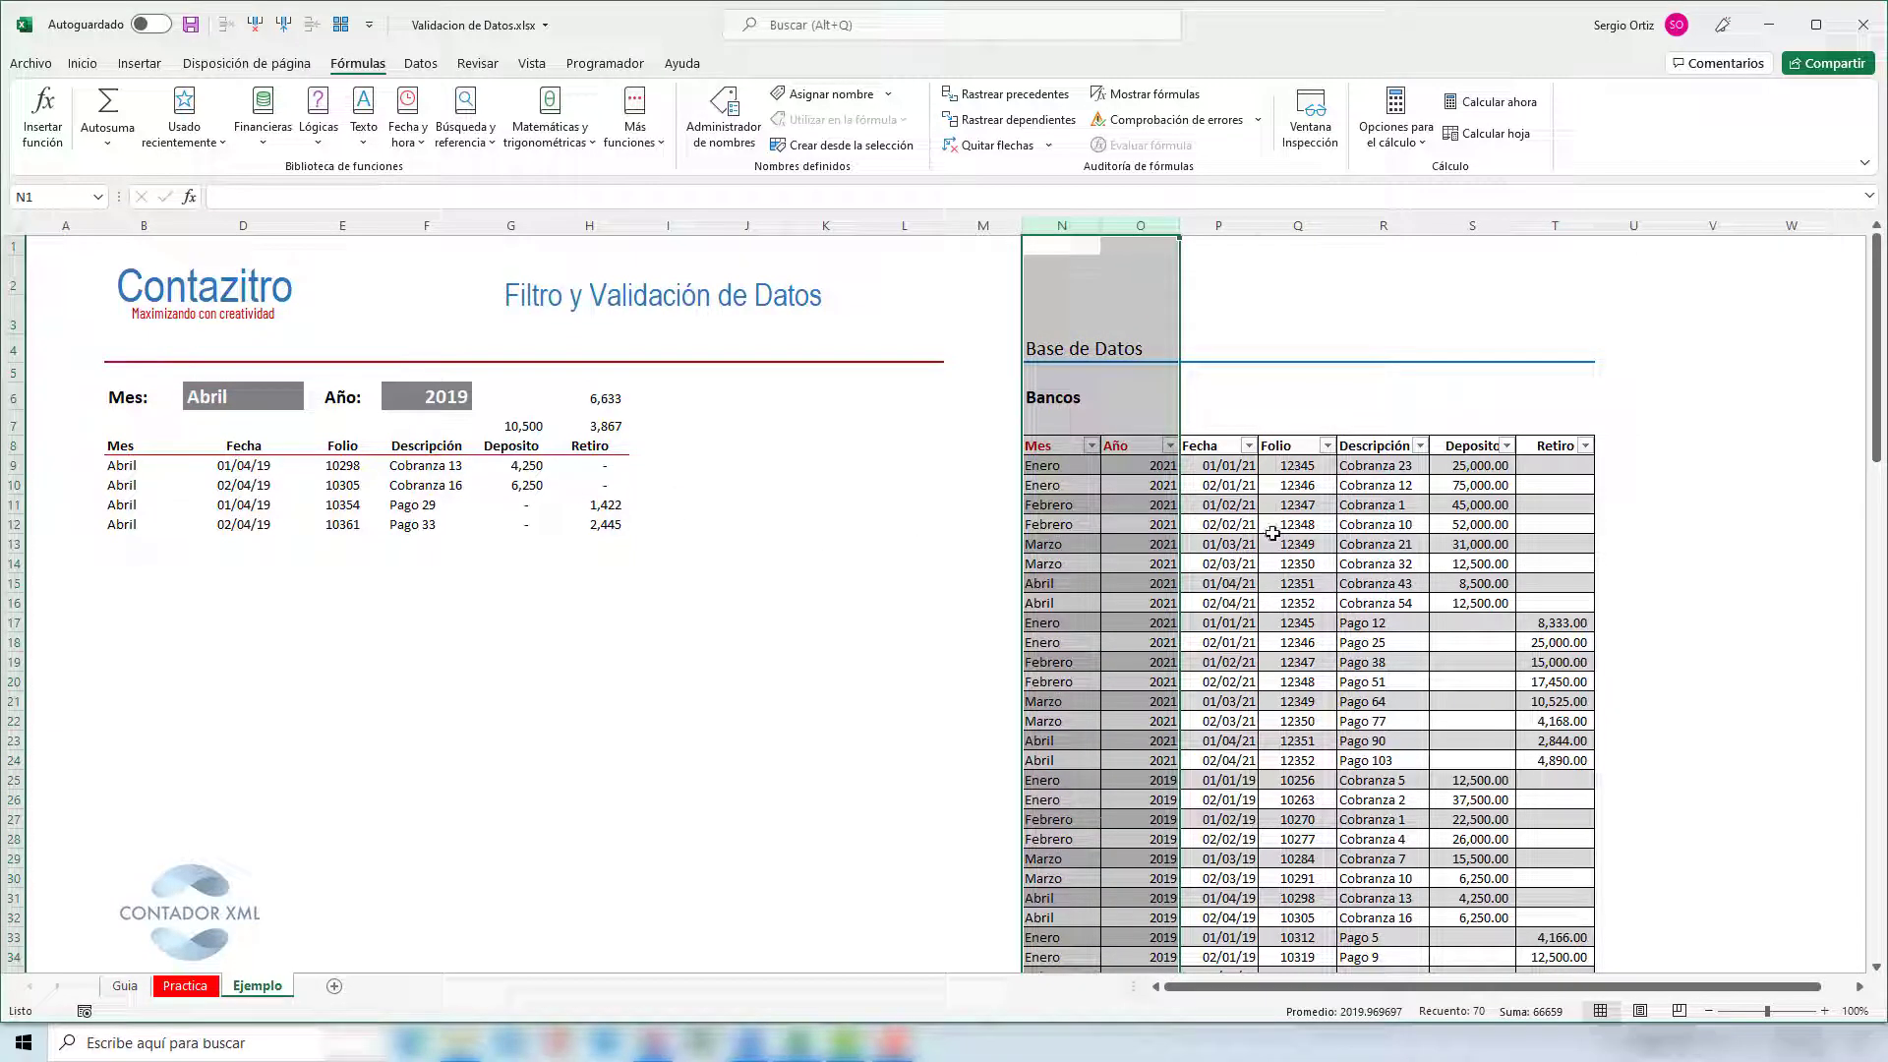
click(1067, 506)
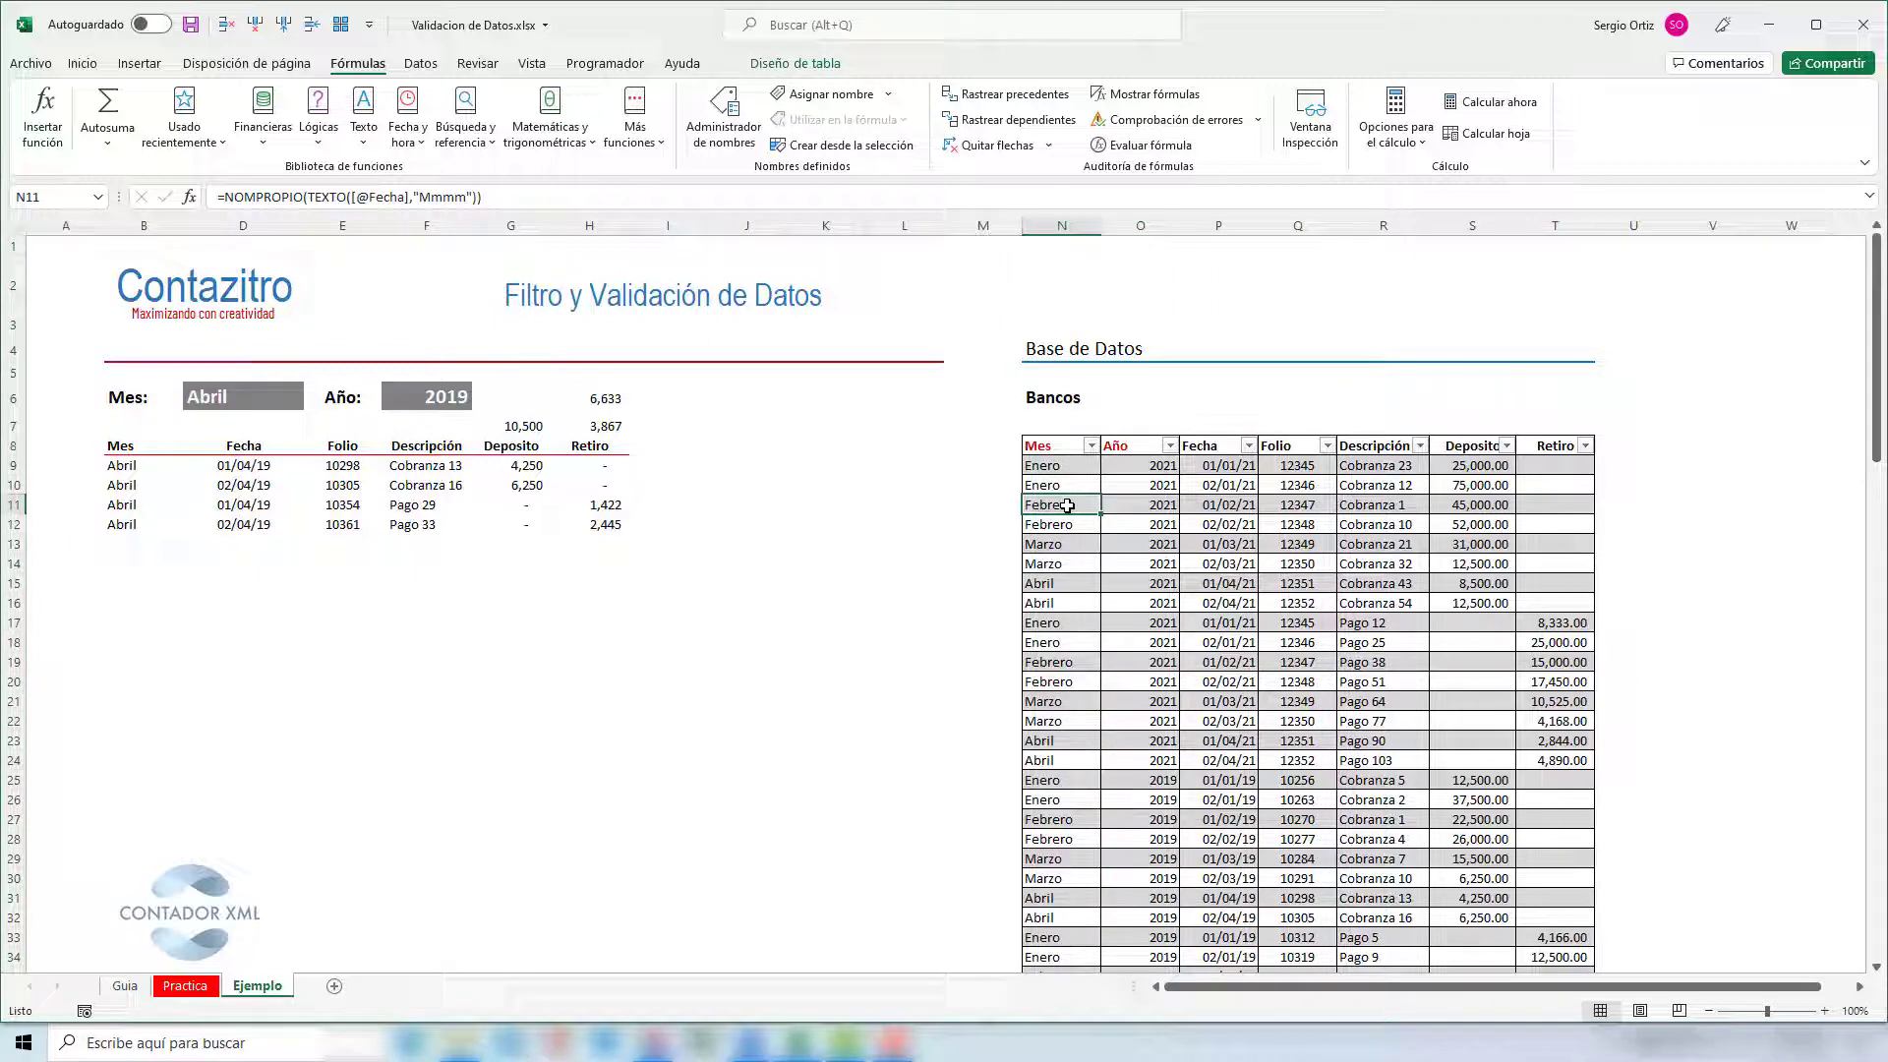
drag(1875, 450, 1881, 536)
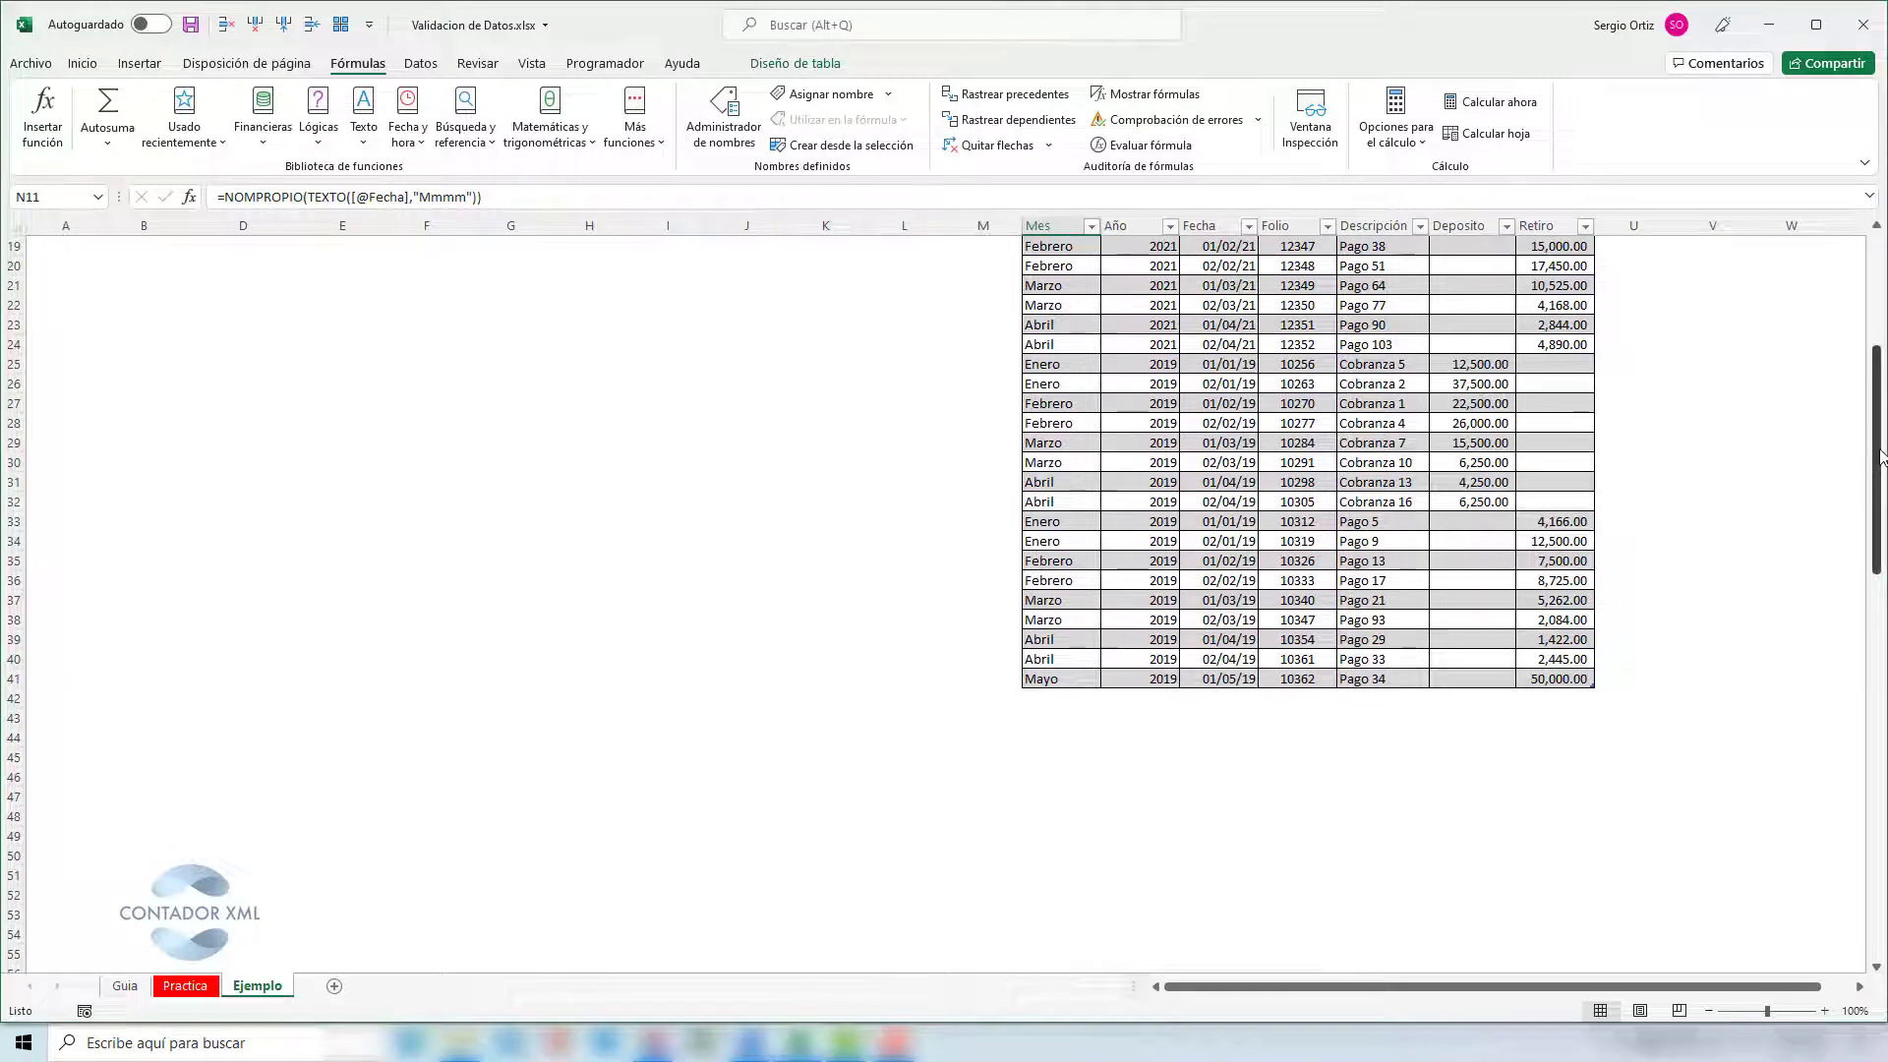
drag(1881, 456, 1882, 332)
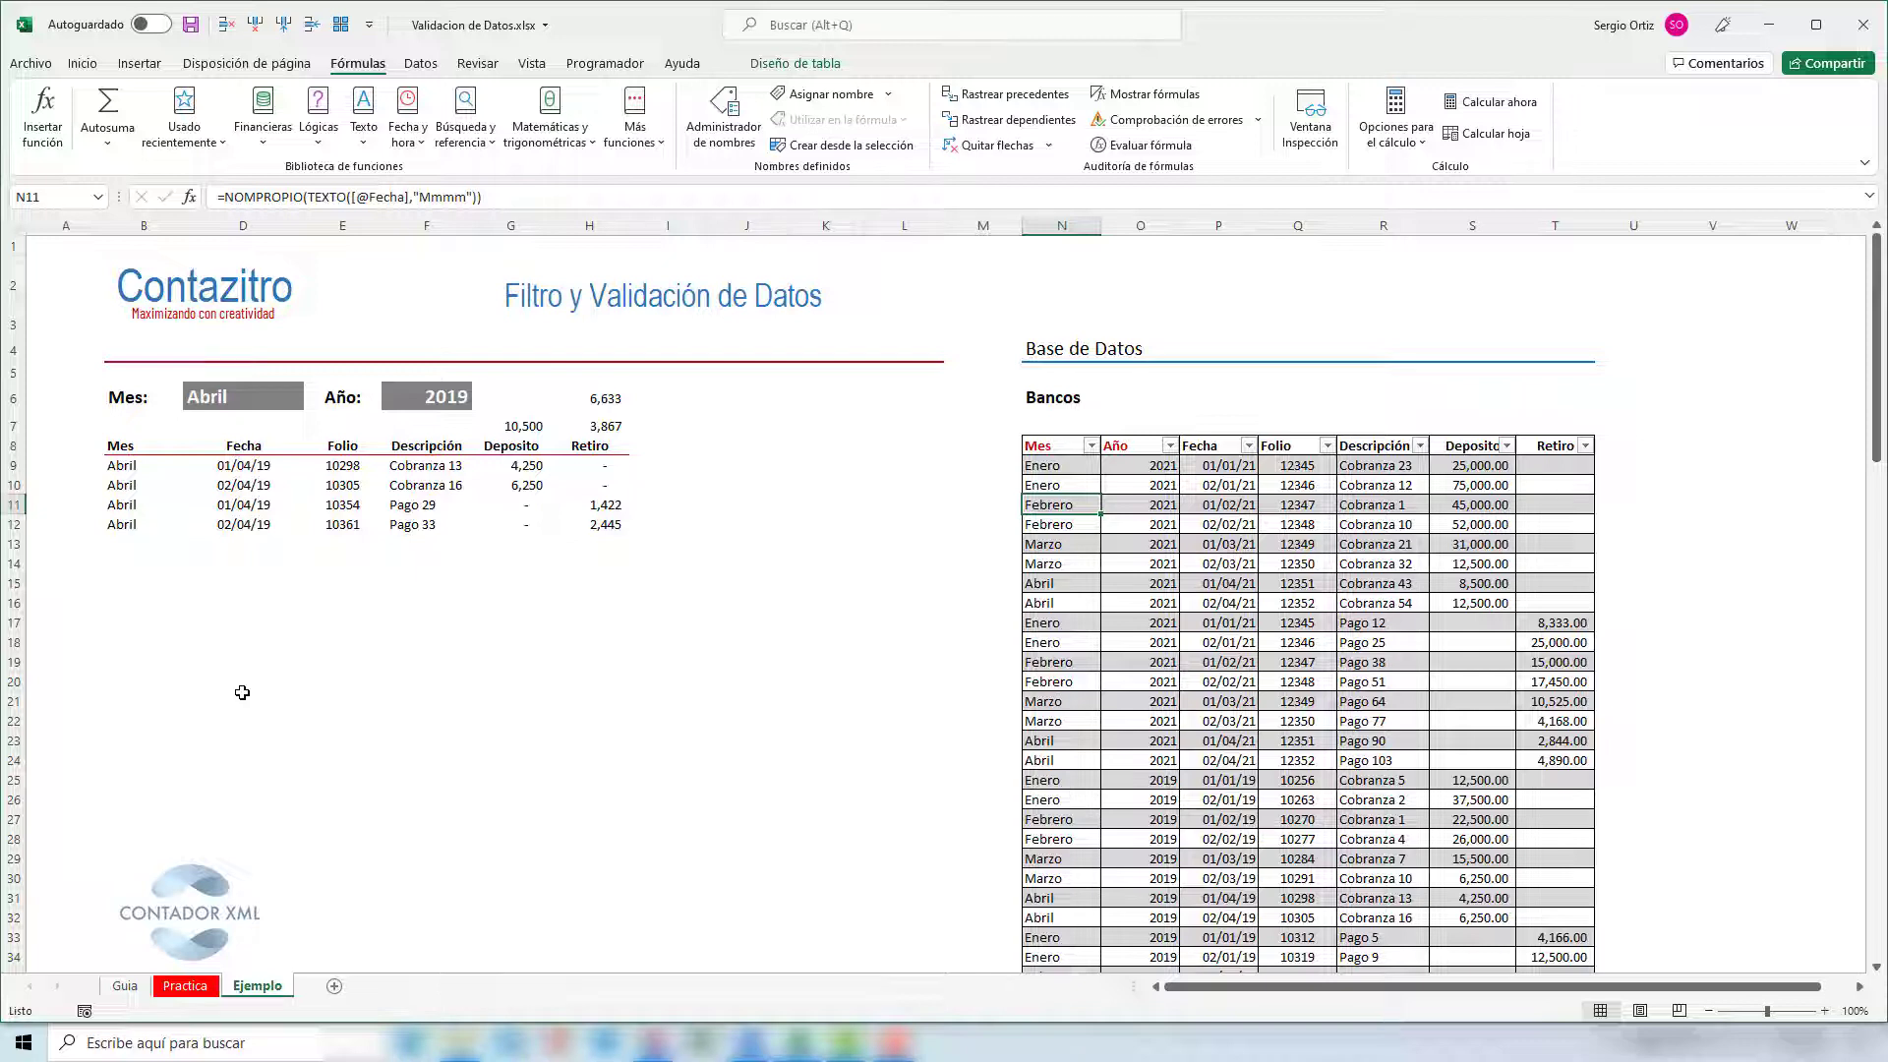
click(125, 987)
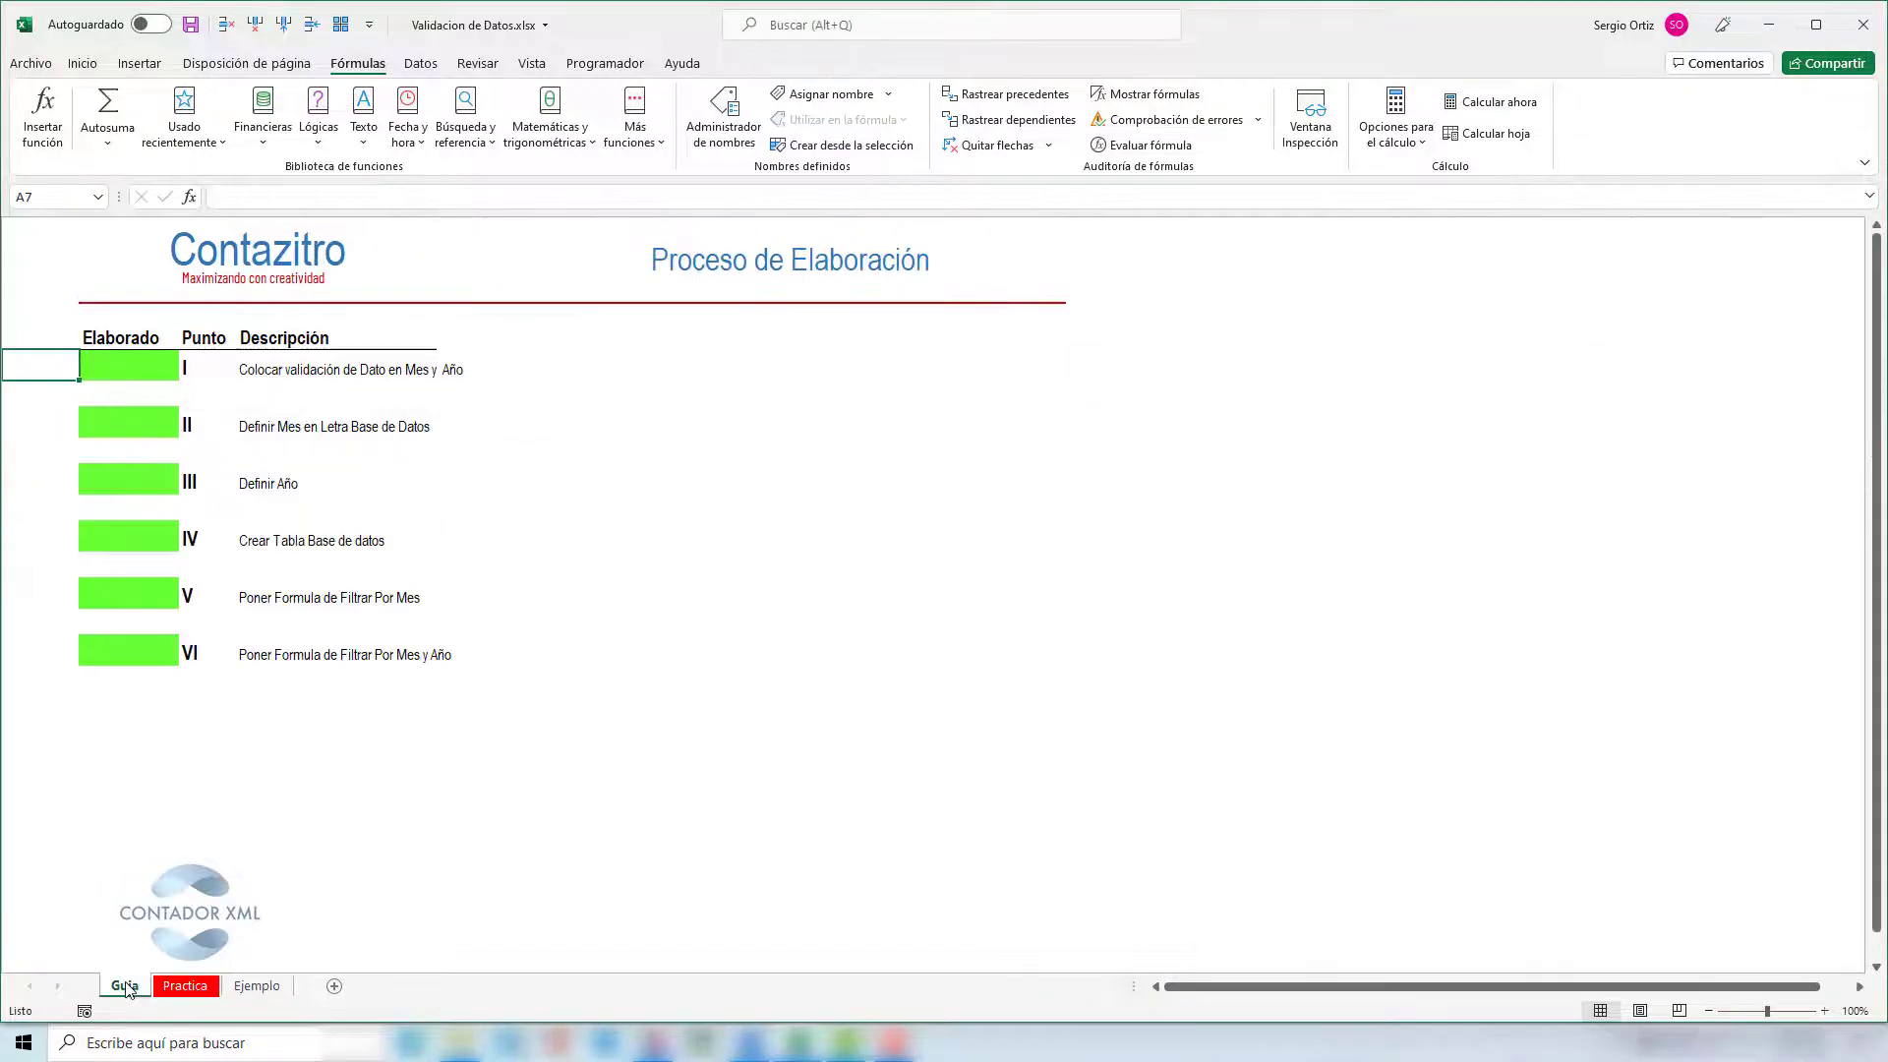
- On the Practica sheet, start a data validation for the Mes cell D6 that allows a list
click(111, 368)
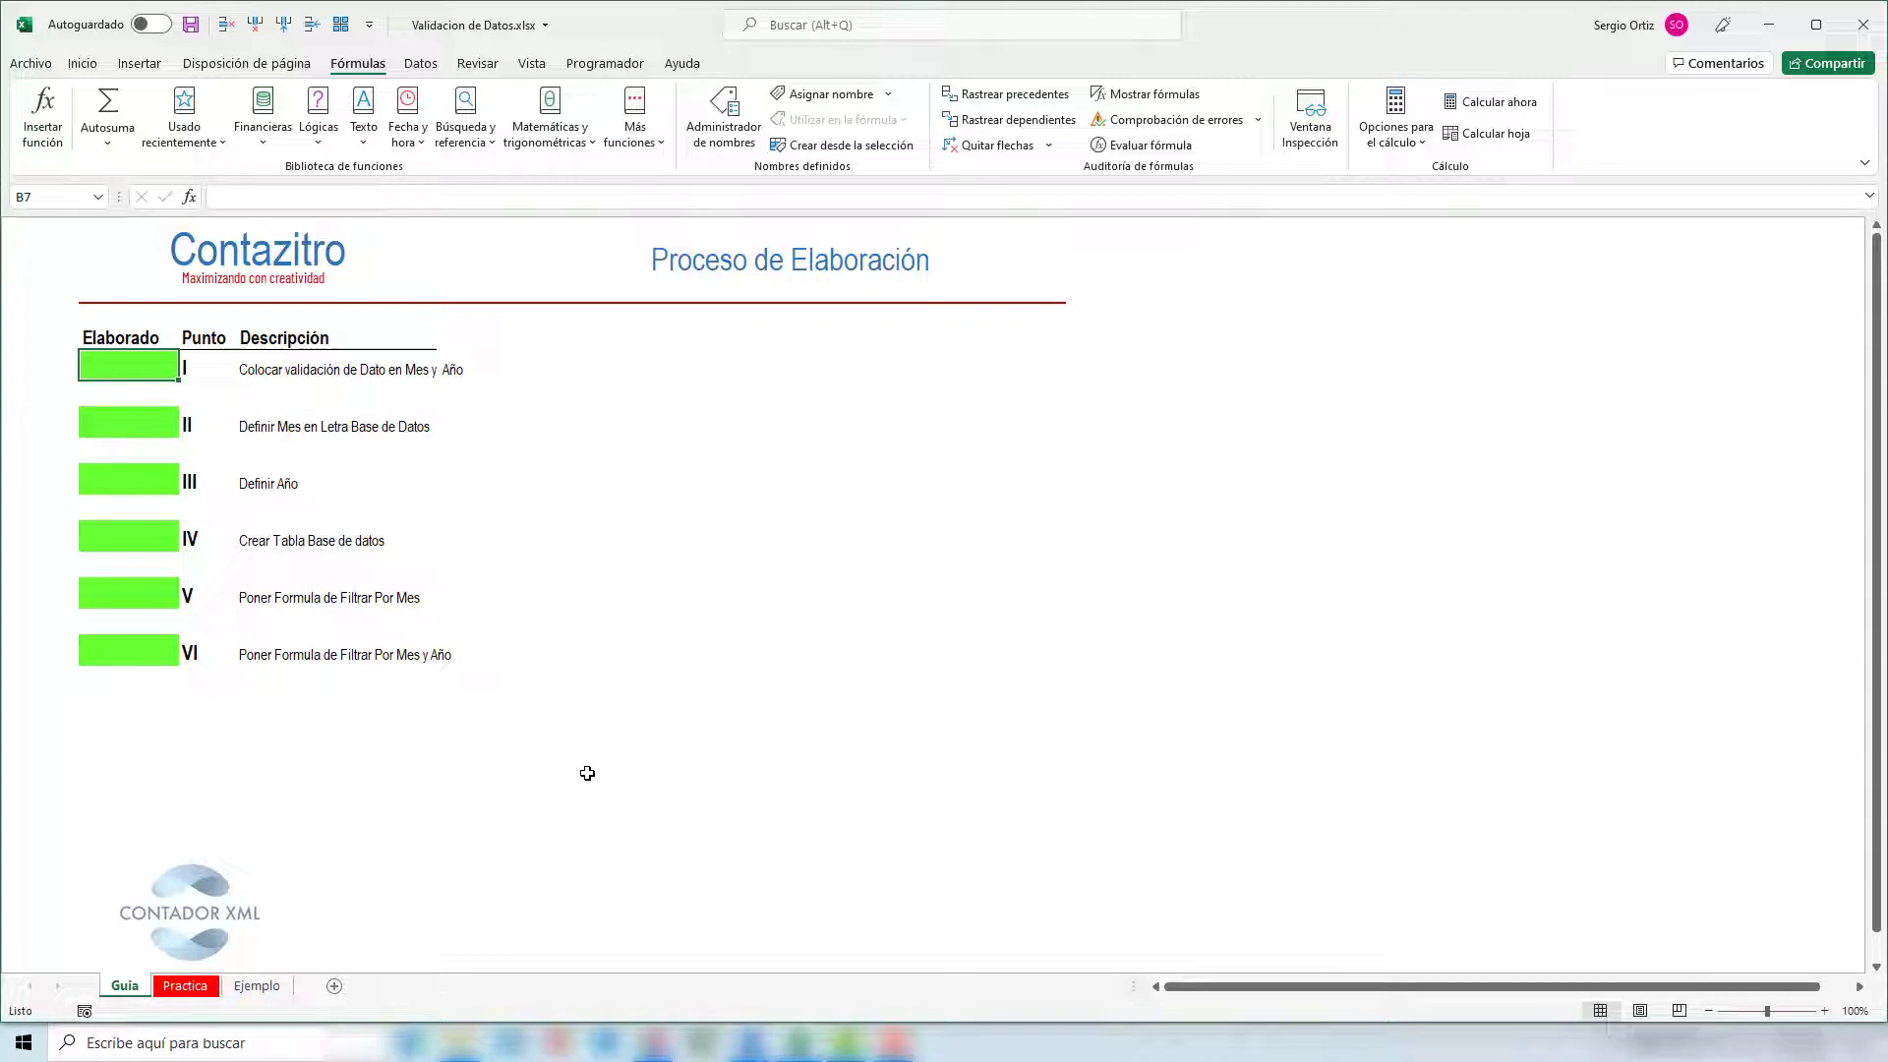
click(185, 987)
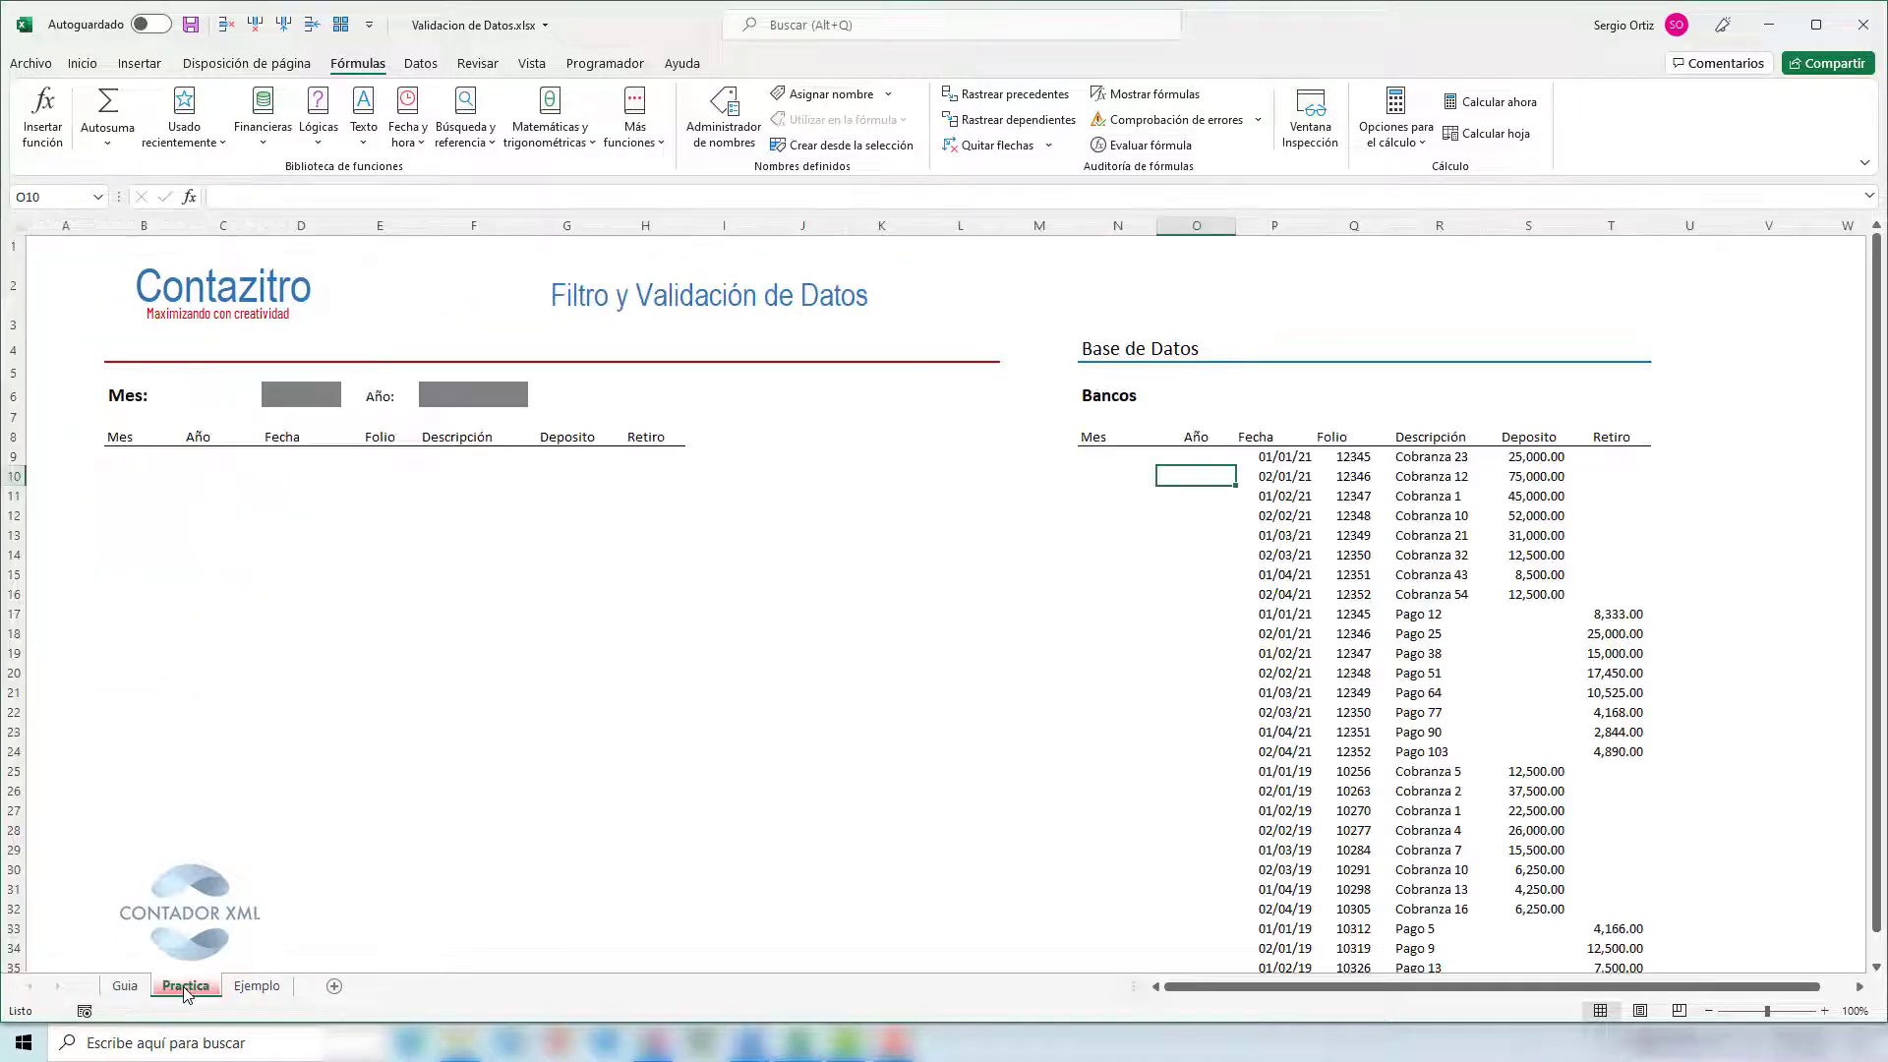
click(299, 398)
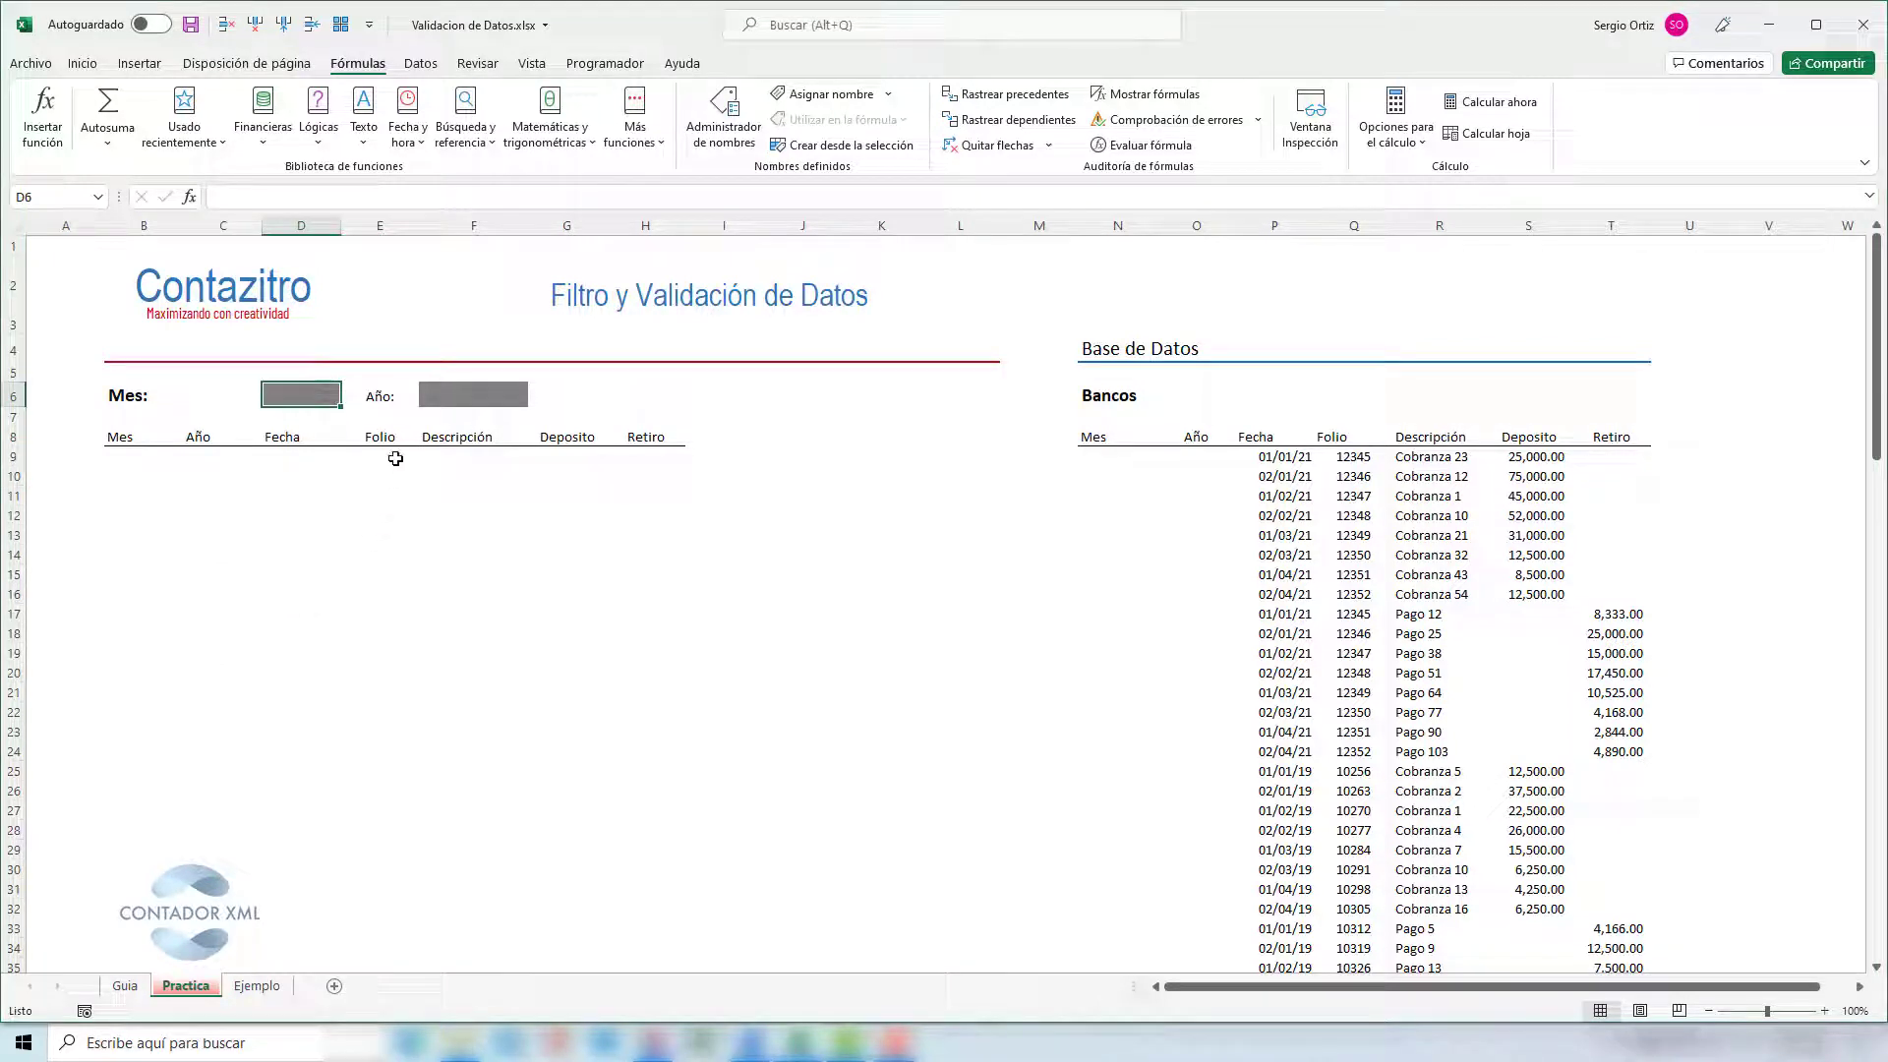
click(423, 64)
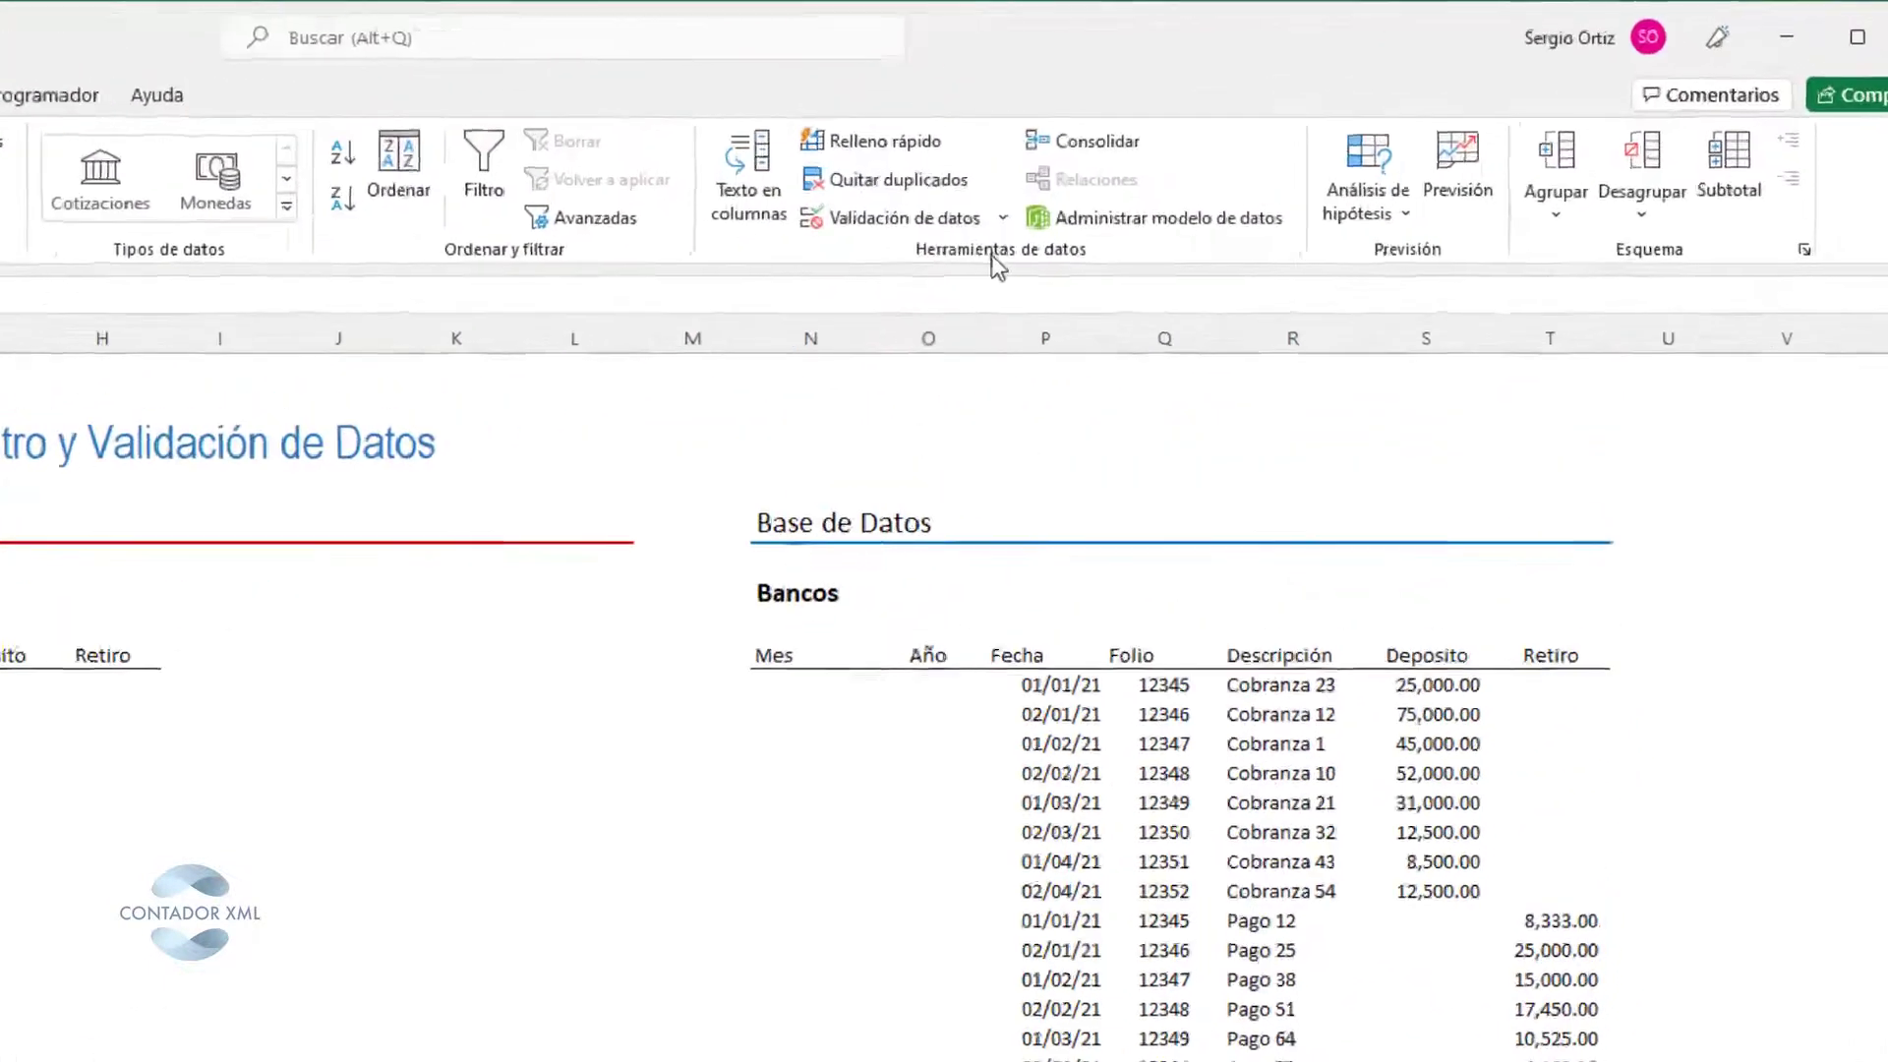
click(859, 261)
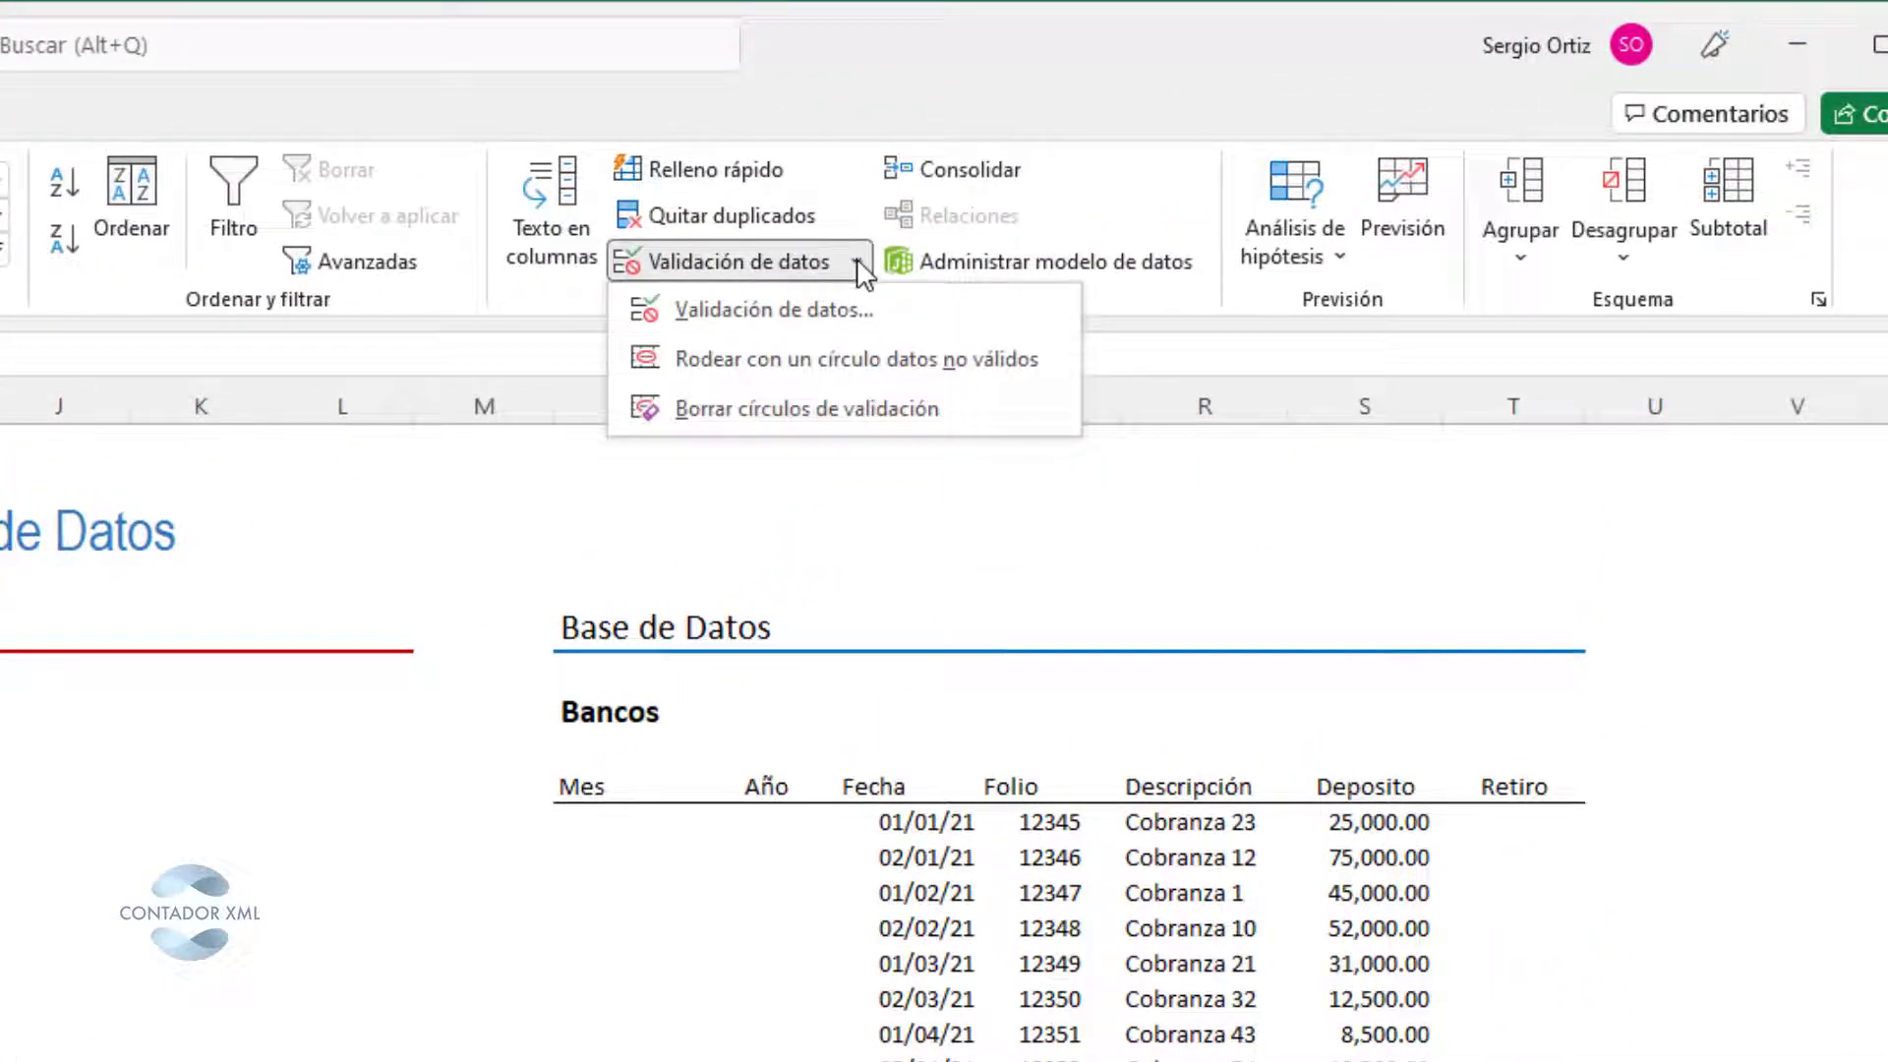
click(780, 317)
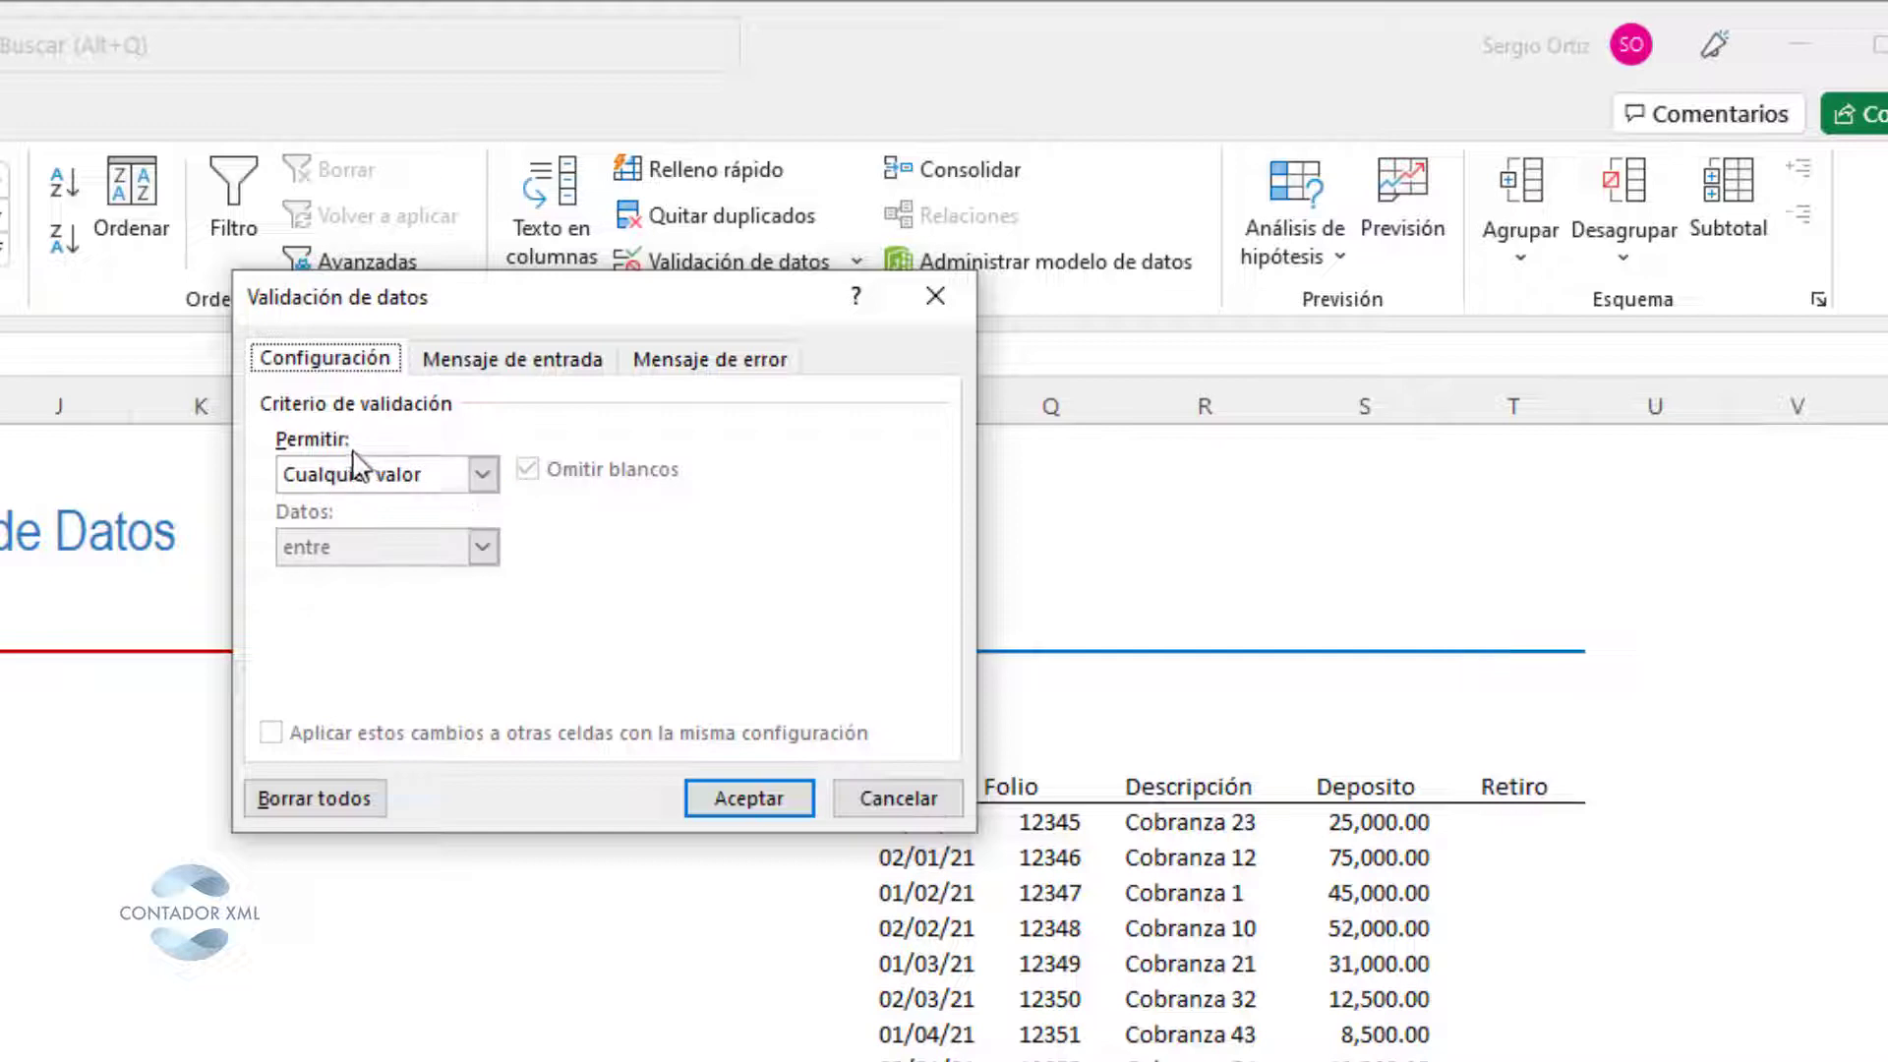
click(482, 474)
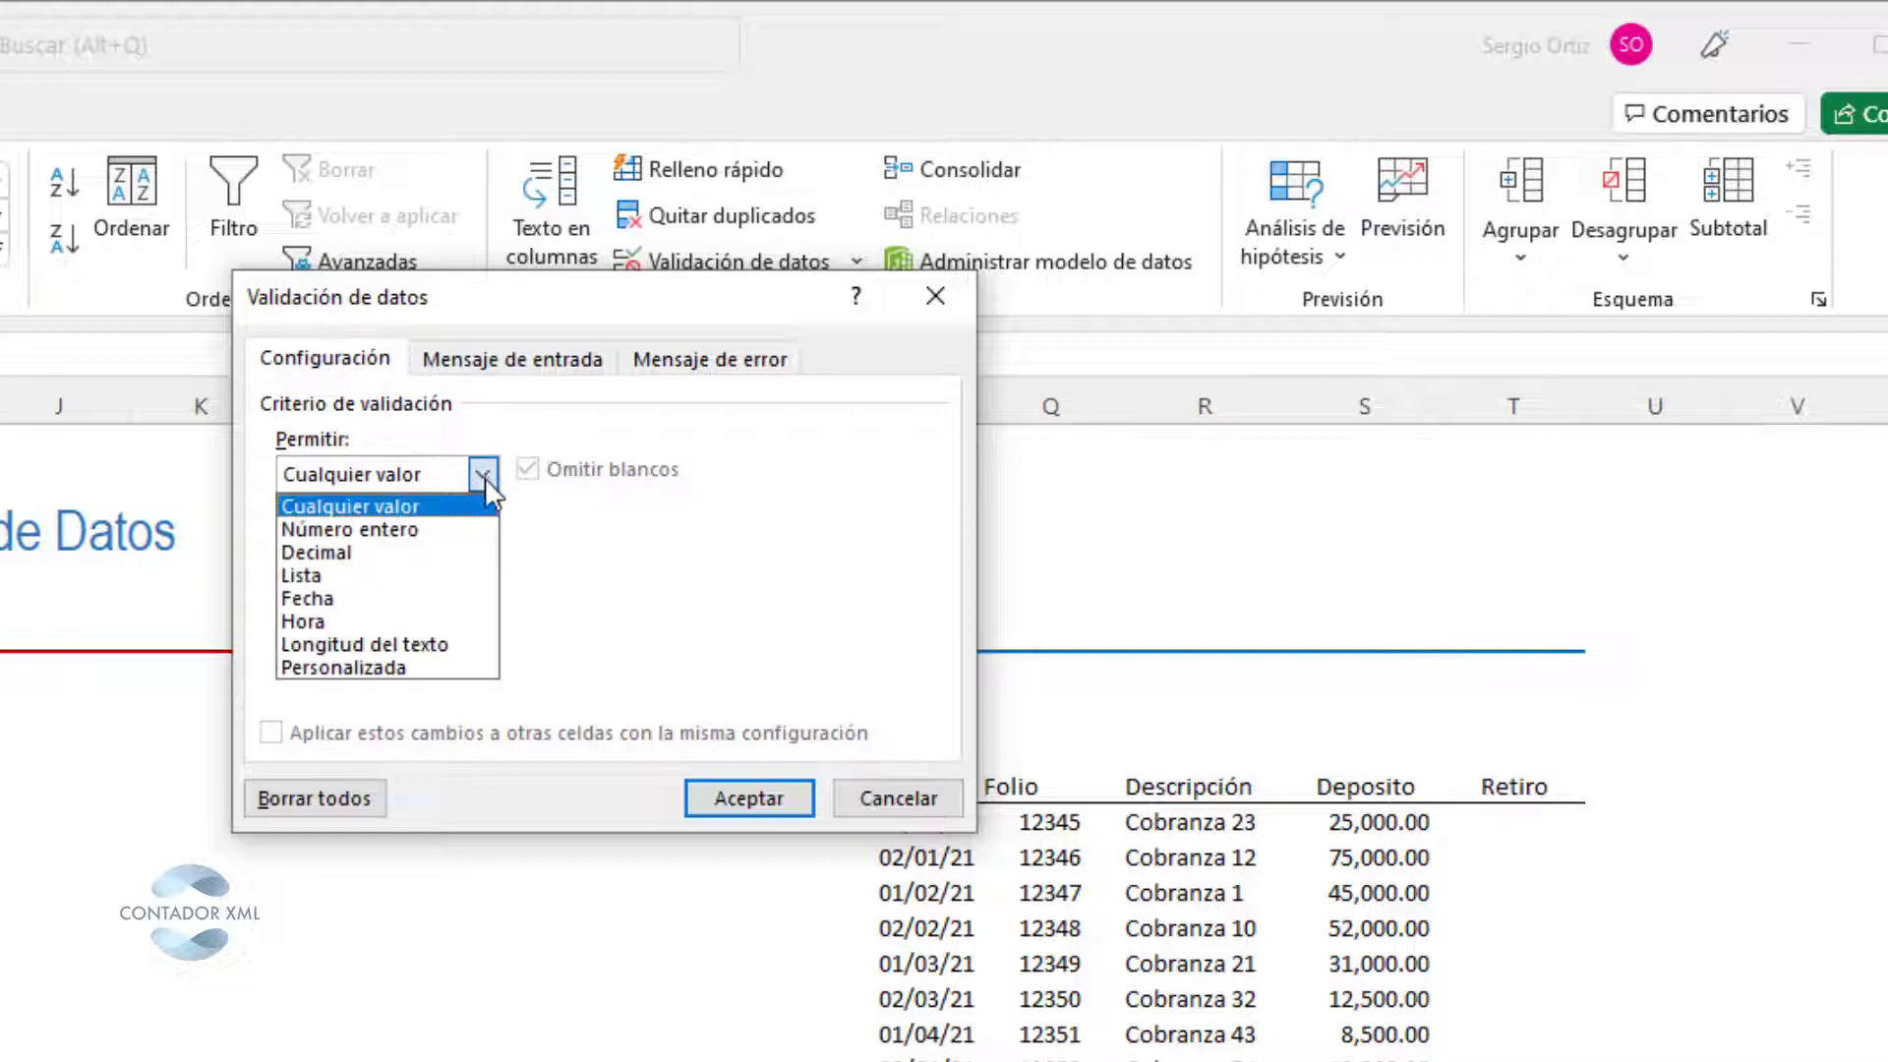
click(350, 576)
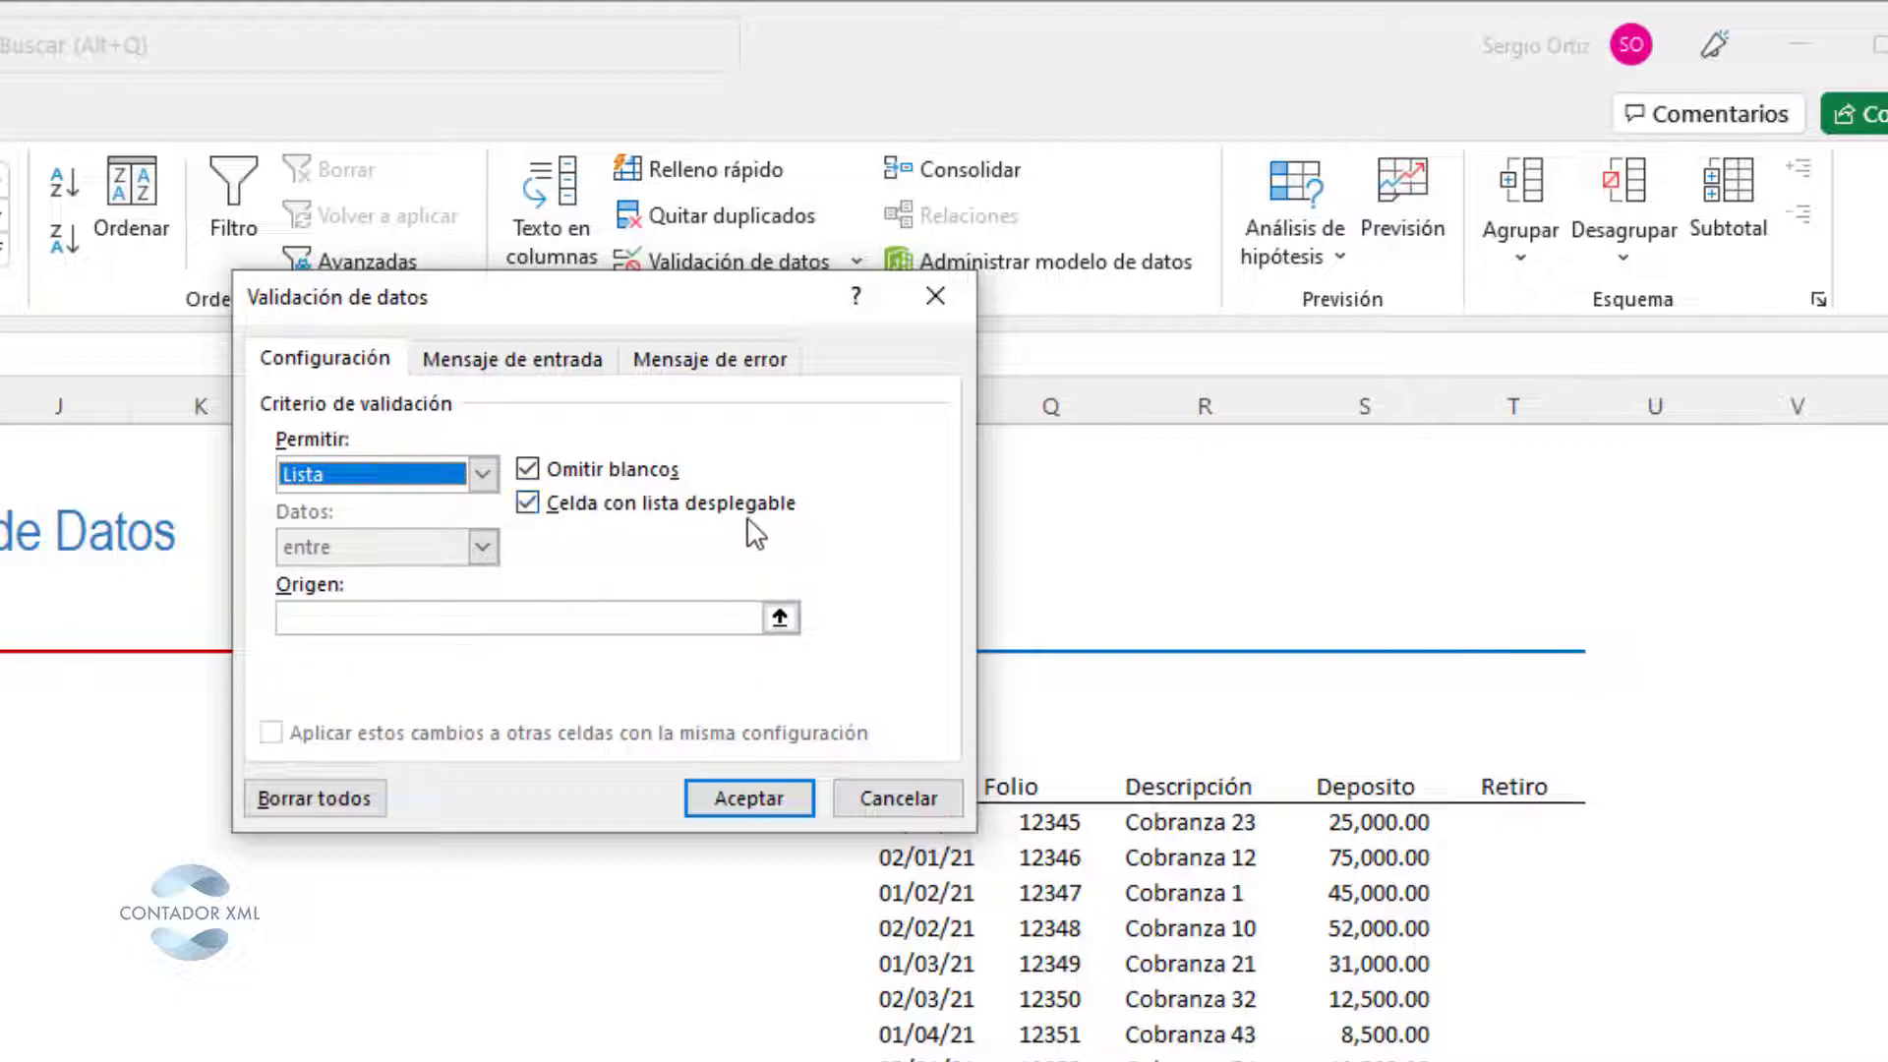
- Enter the twelve months, Enero through Diciembre, separated by commas as the source of the Mes validation list
click(442, 618)
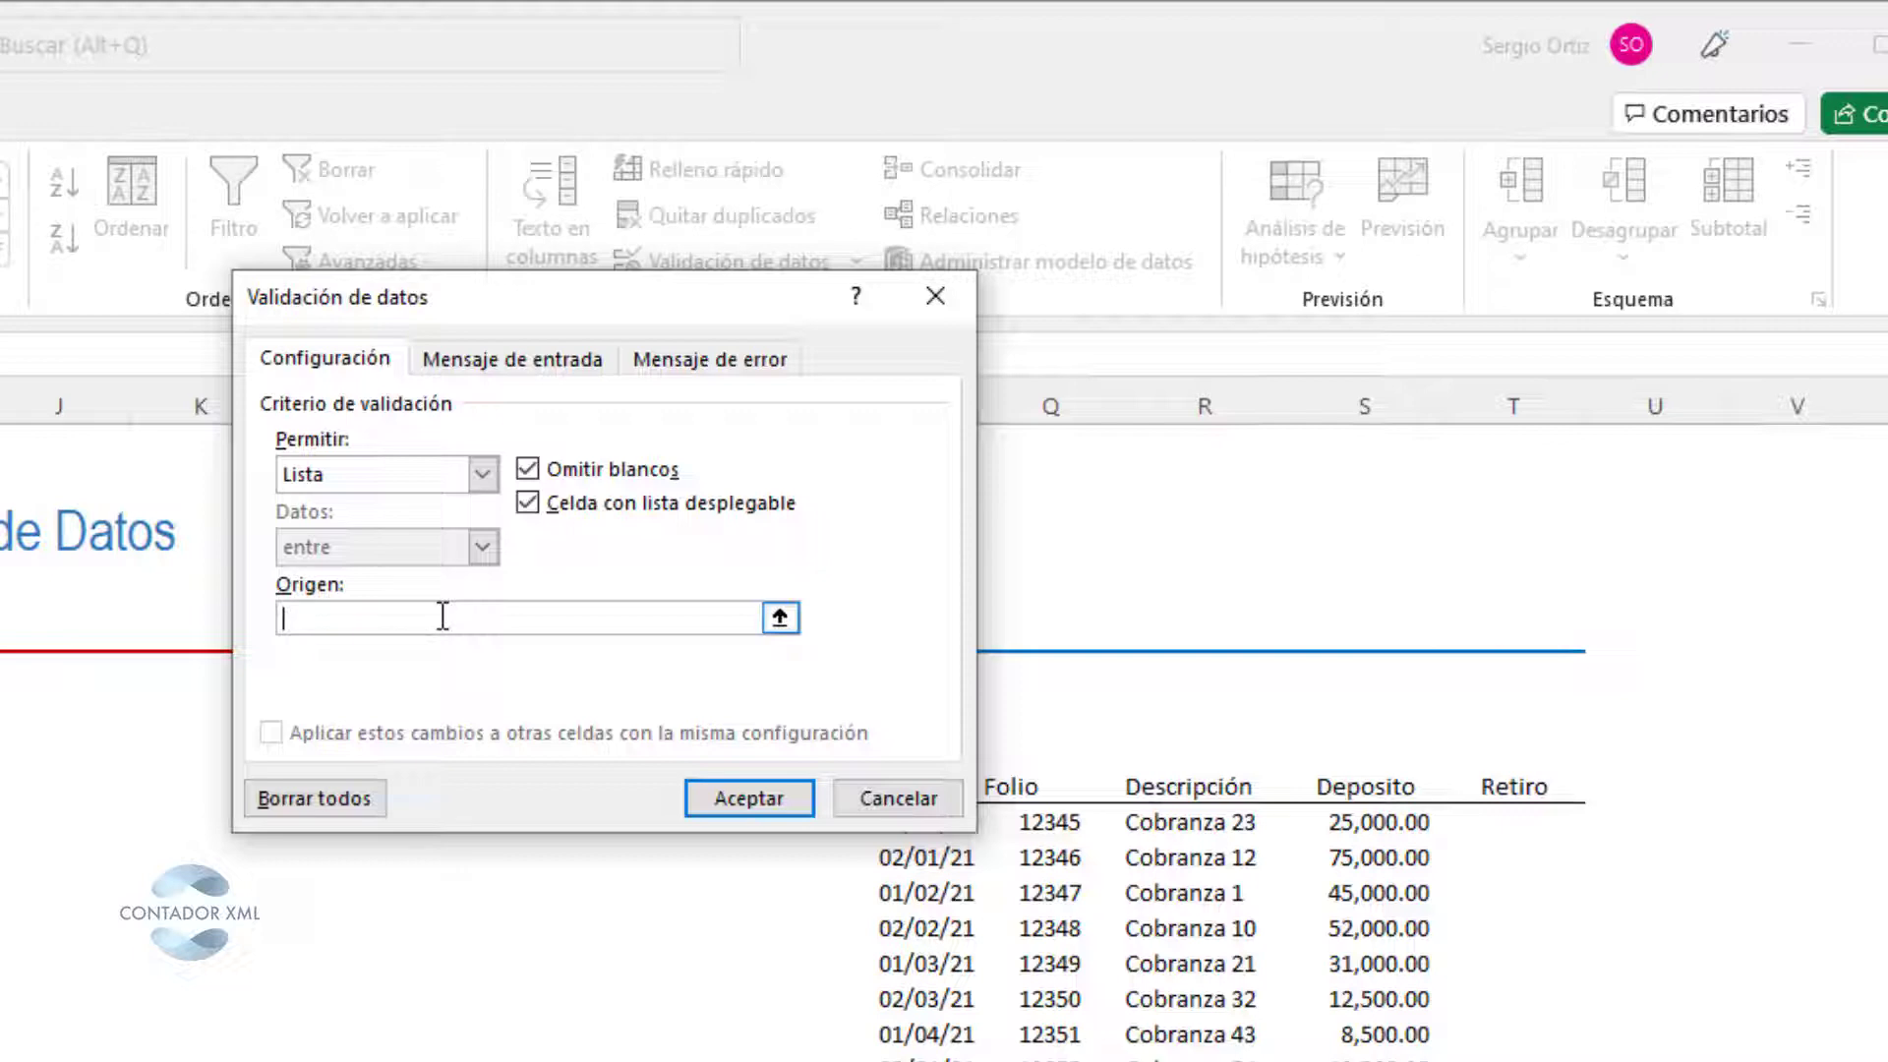
text(Enero,Febrero,)
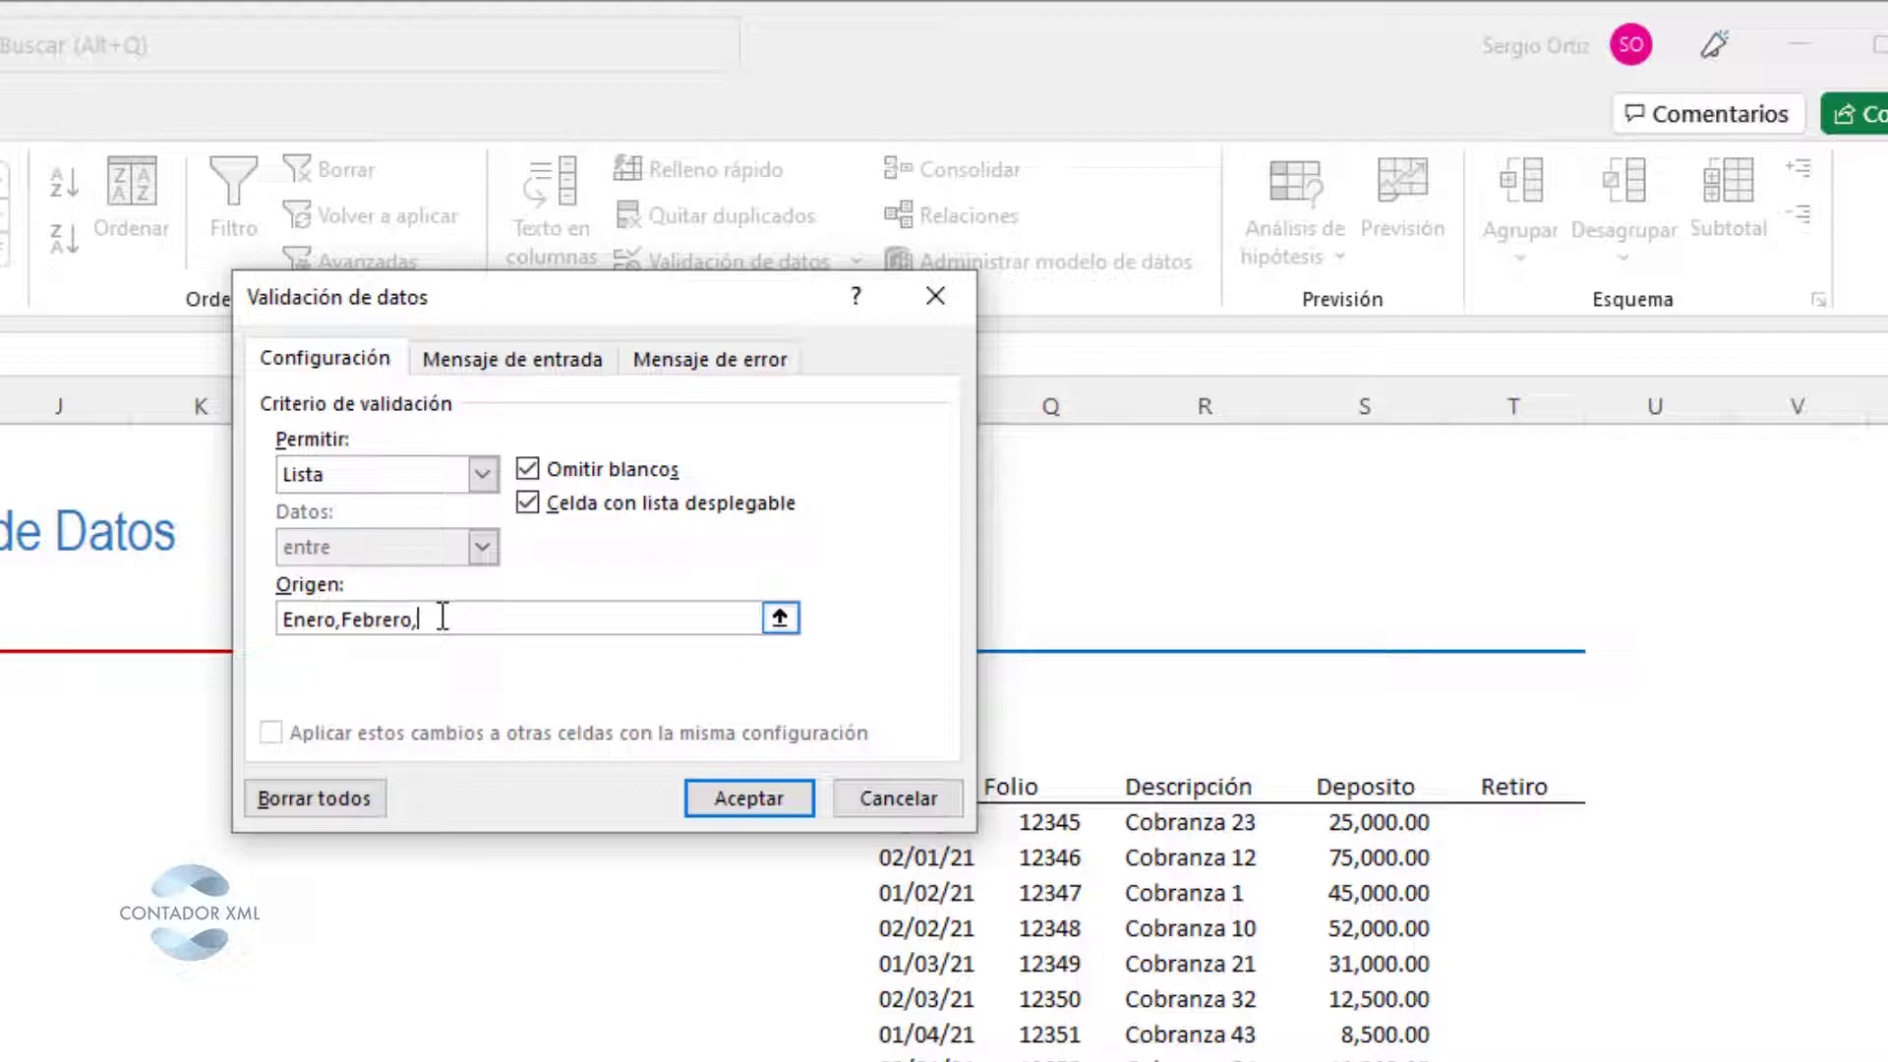
text(Marzo,Abril,Mayo,Junio)
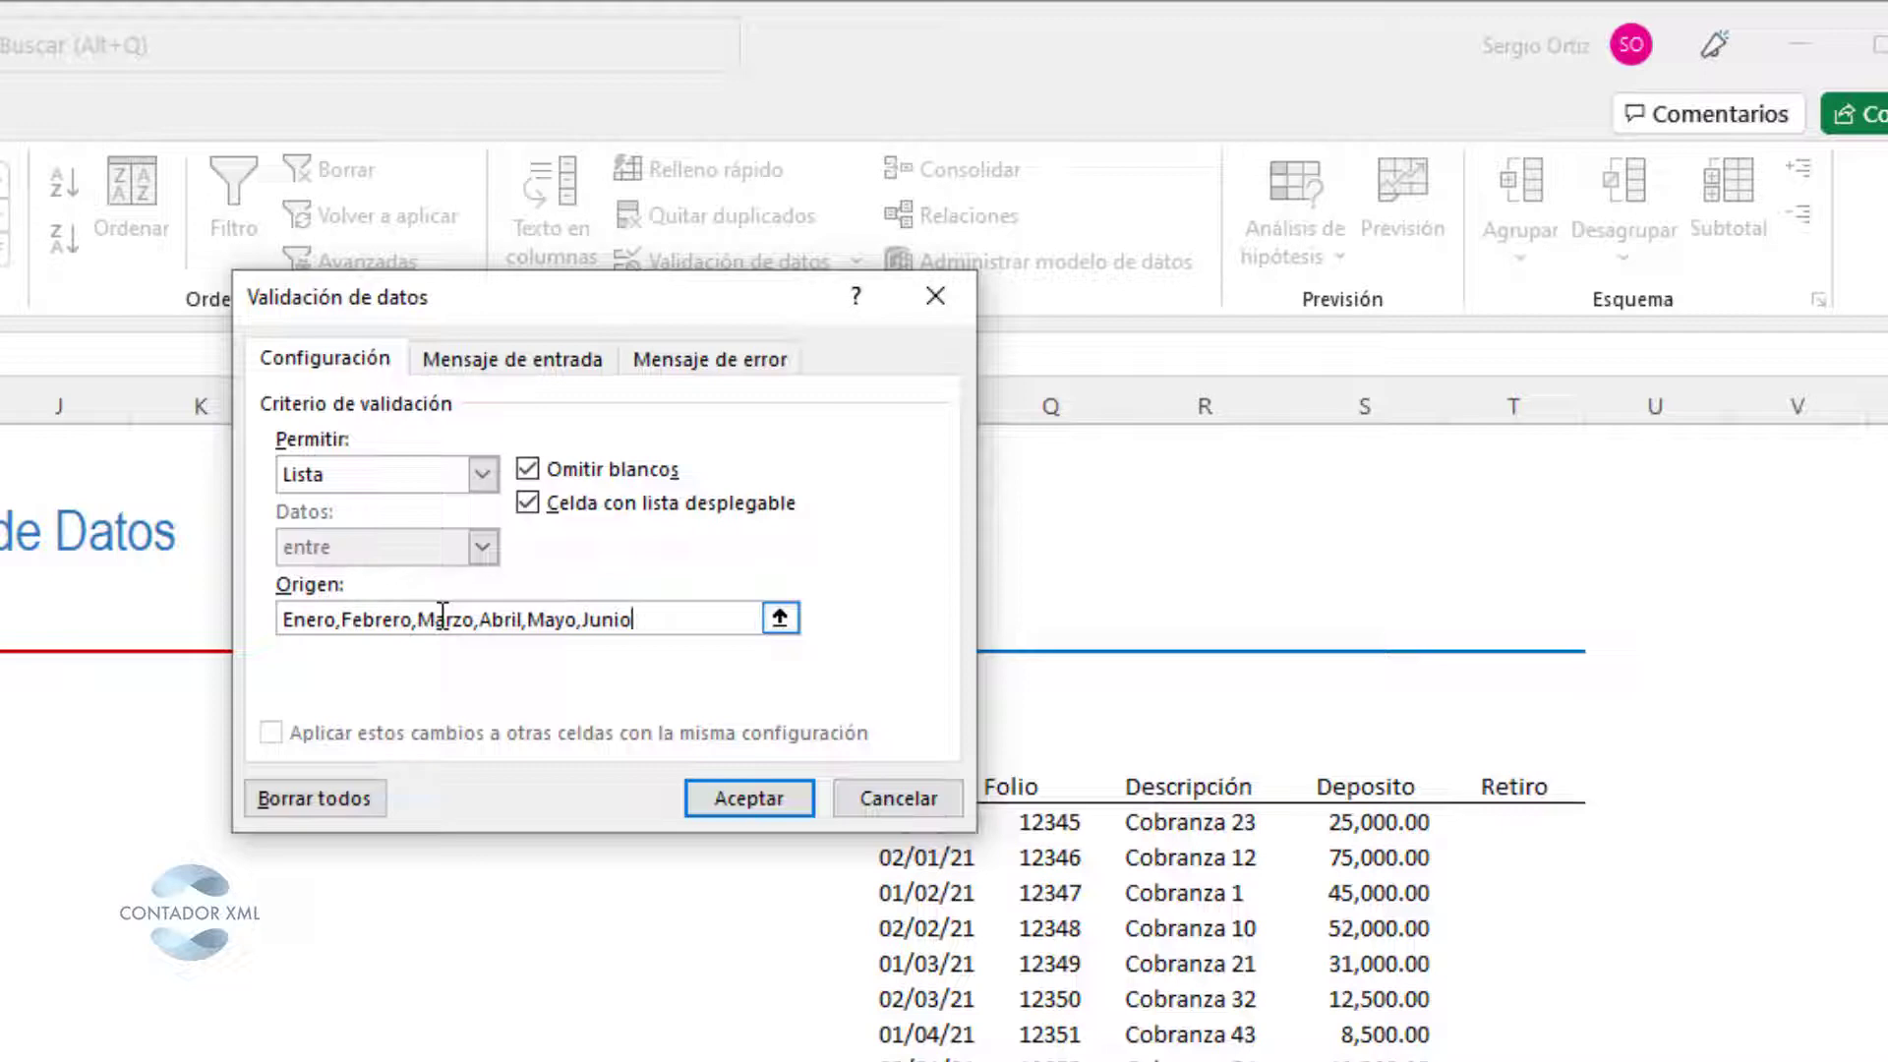
text(,Julio,Agosto,)
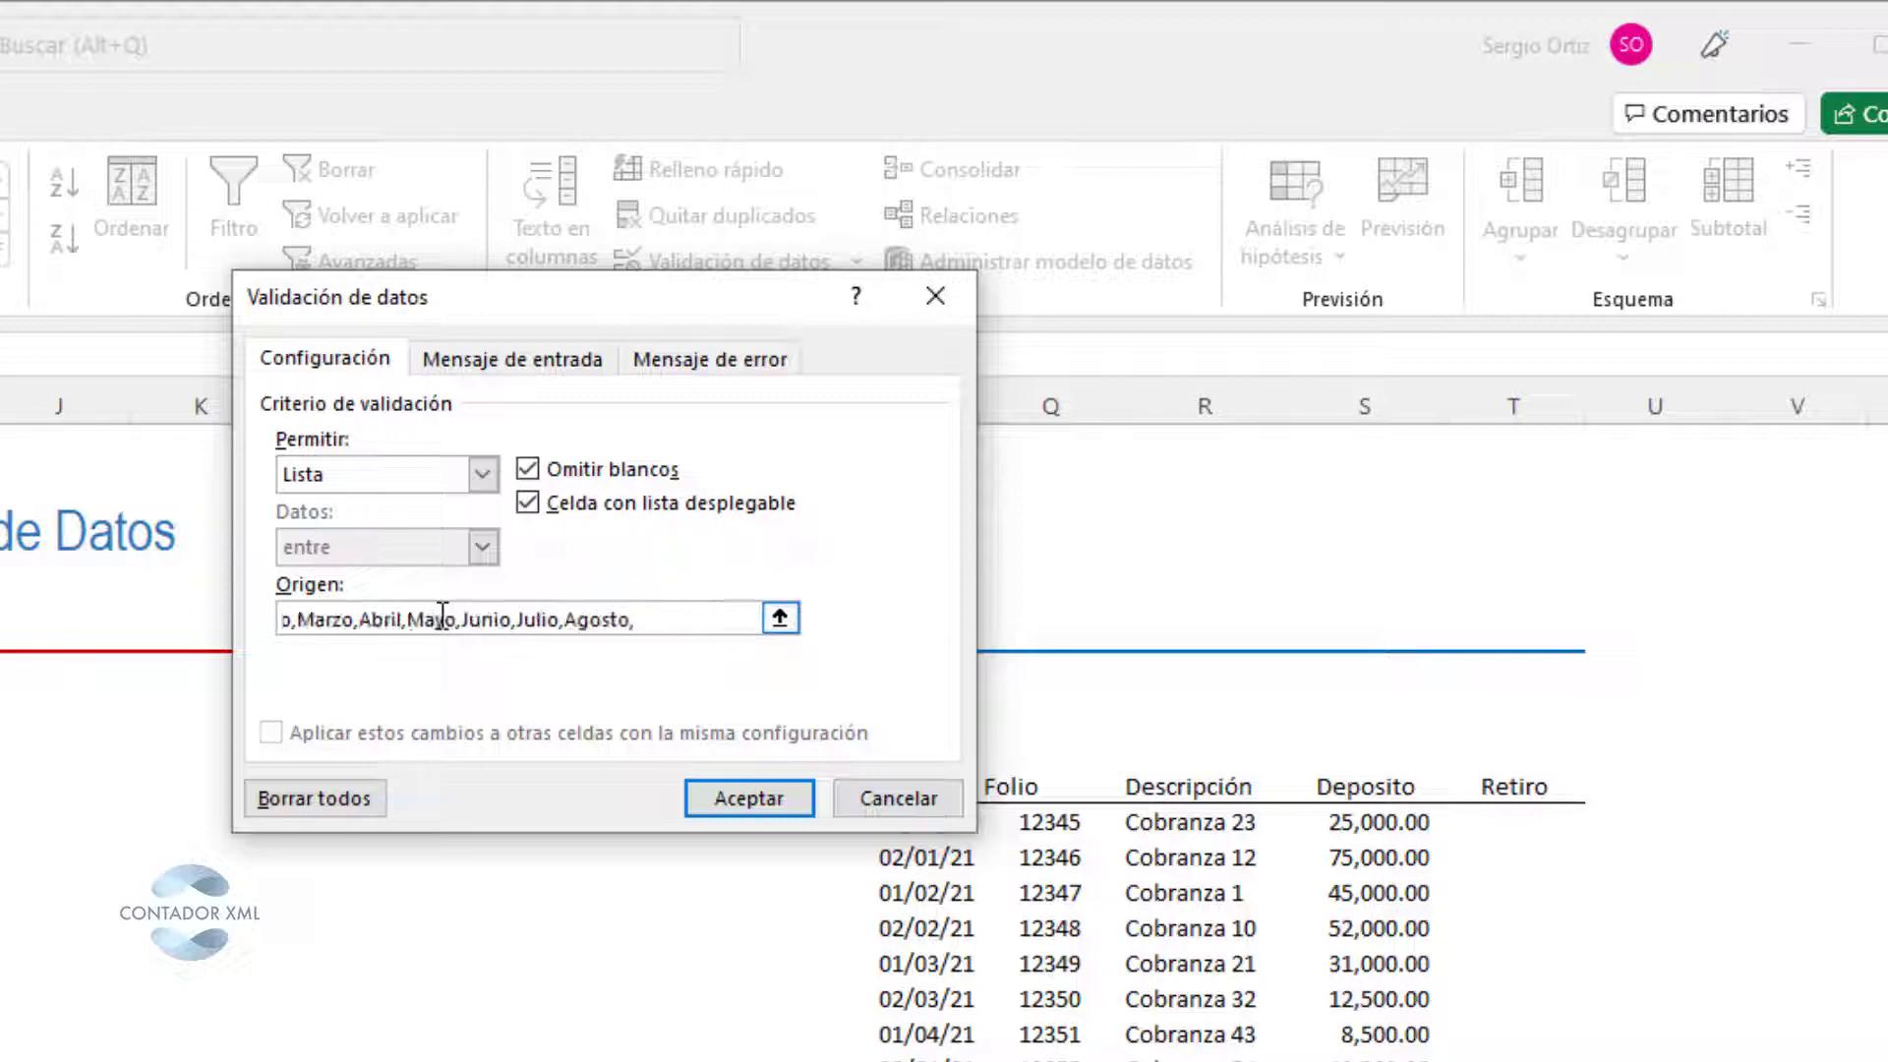
text(SSeptiembre,Octubre,)
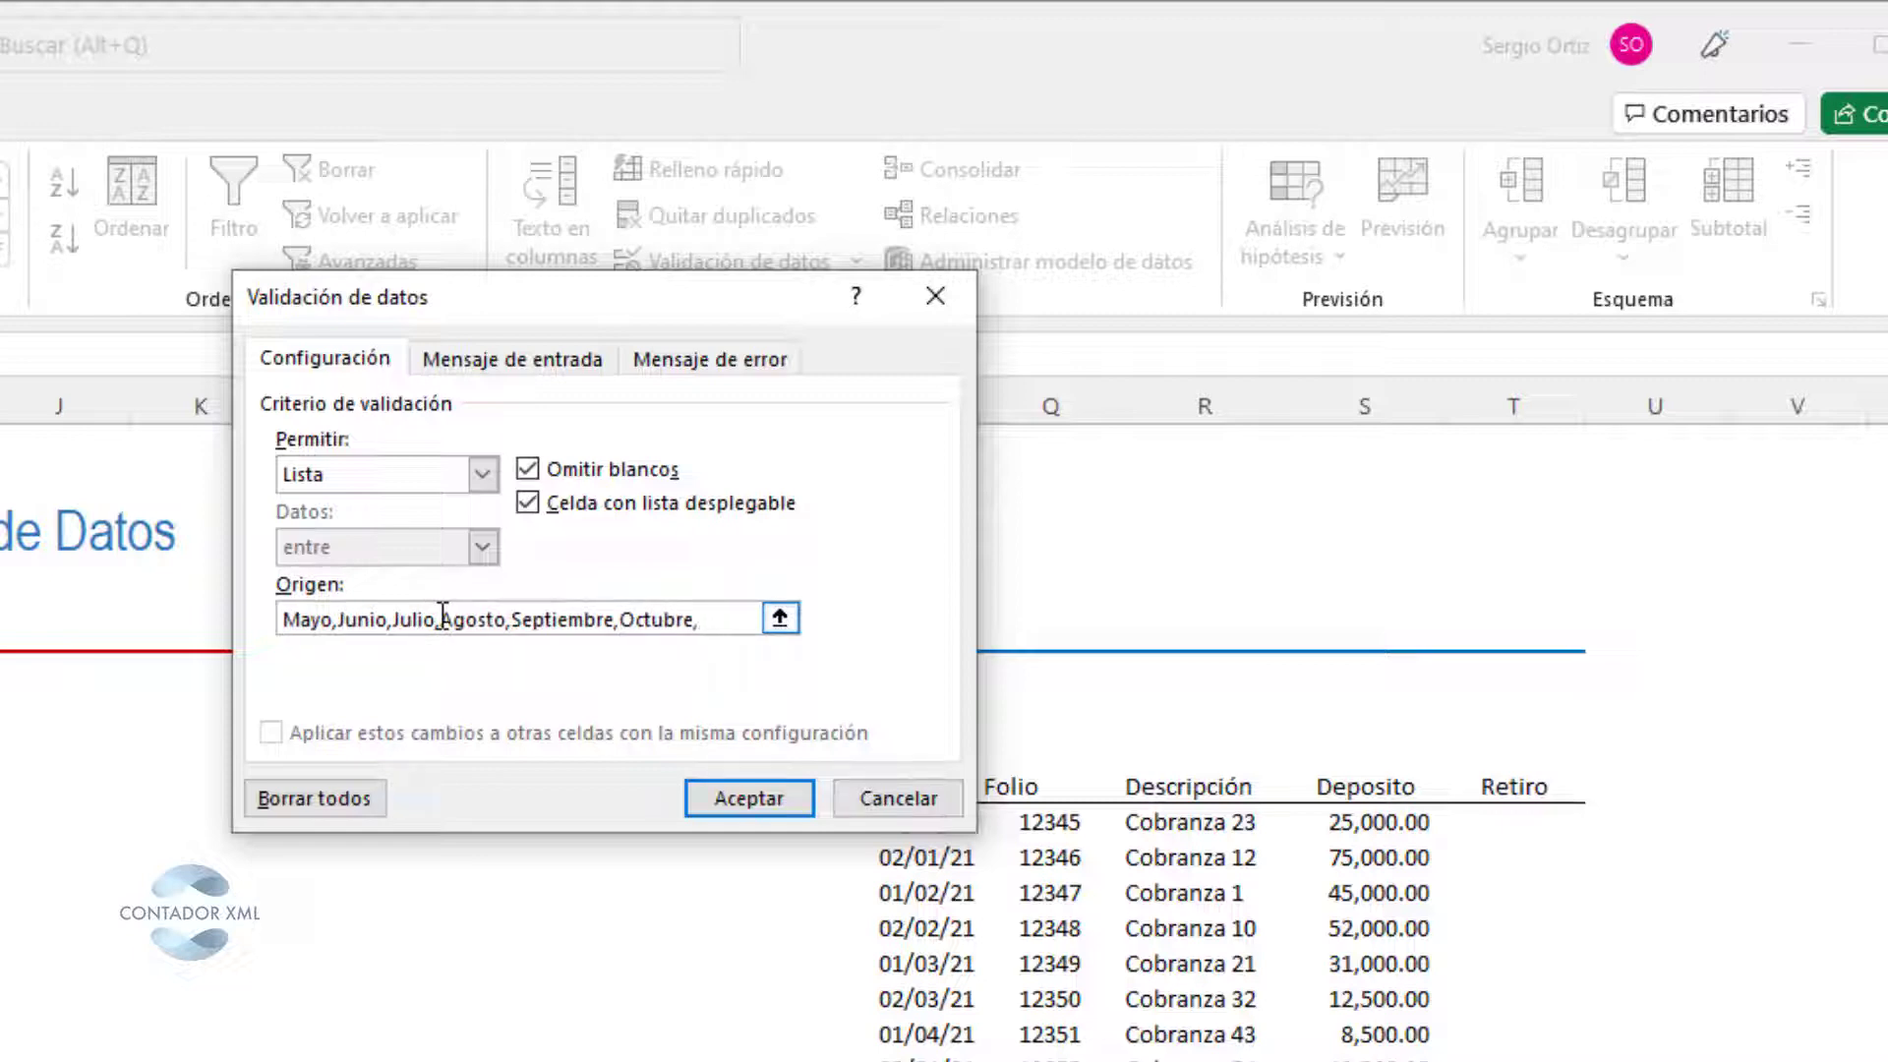
text(Noc)
text(viembre)
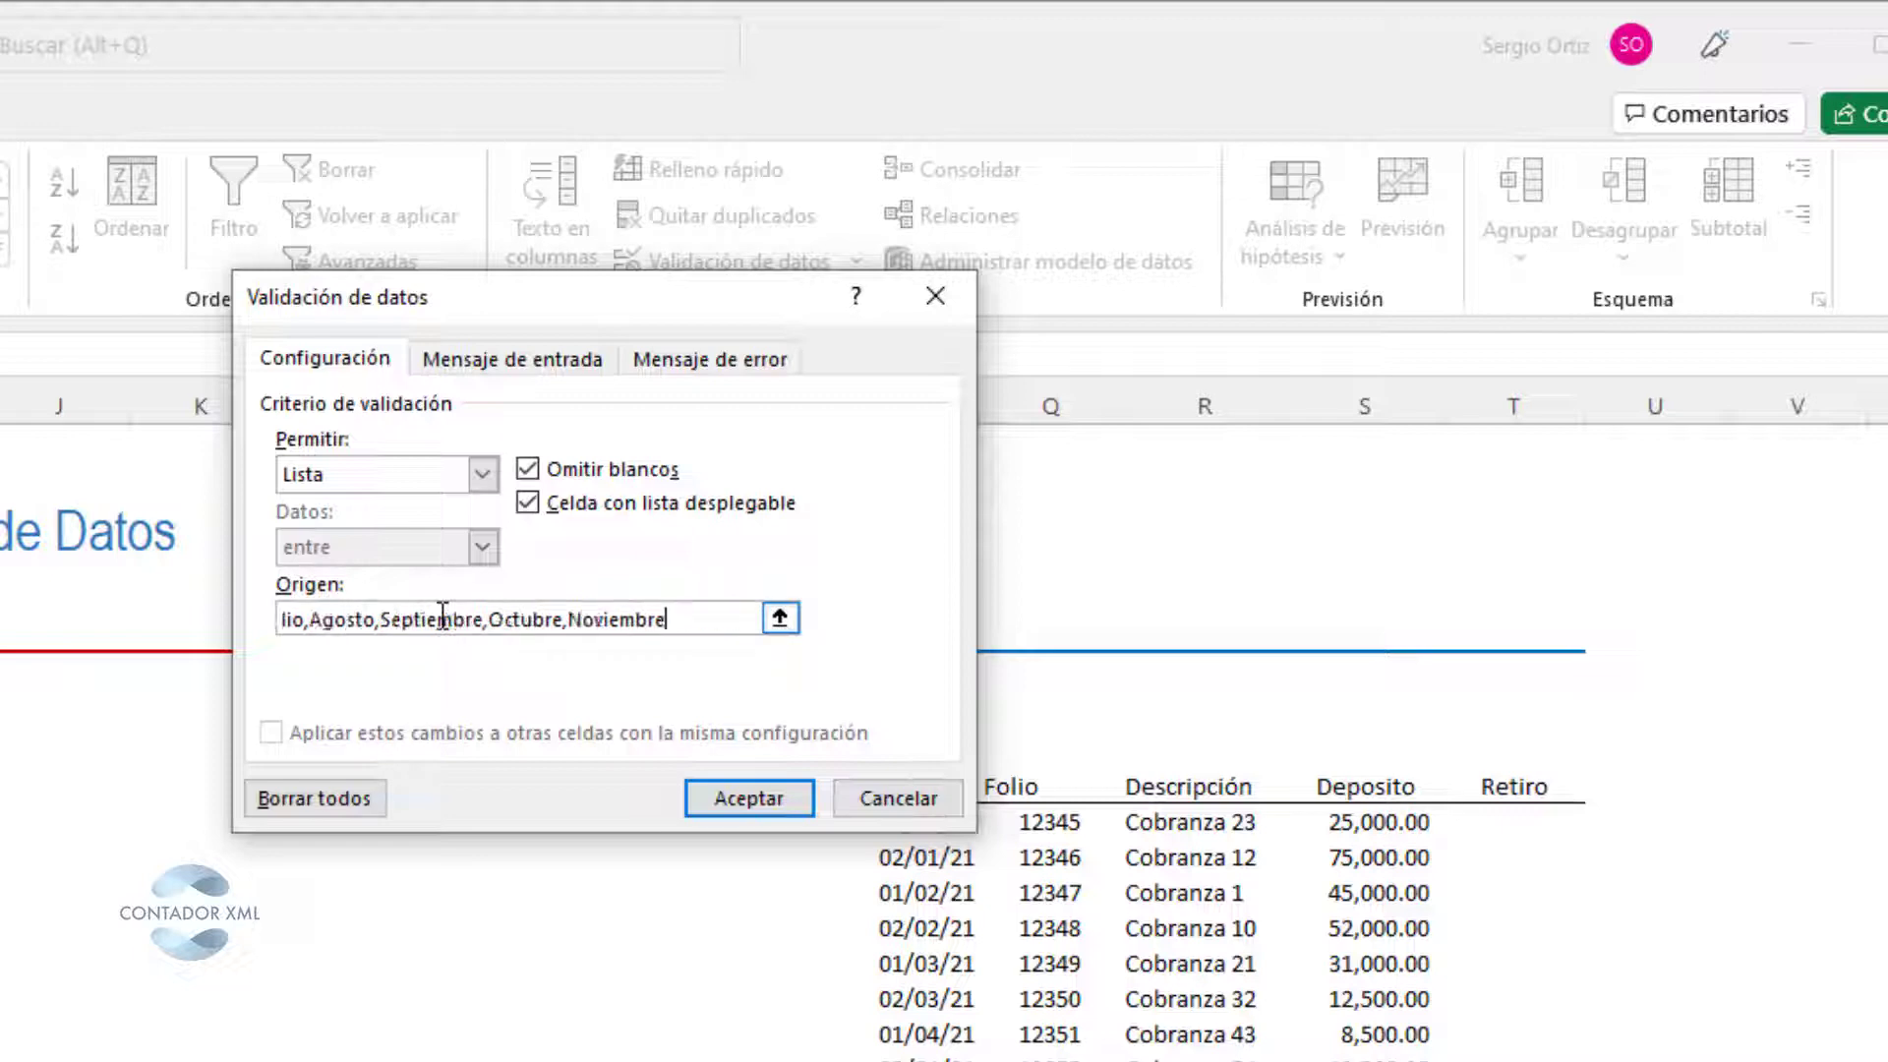
text(,Diciembre)
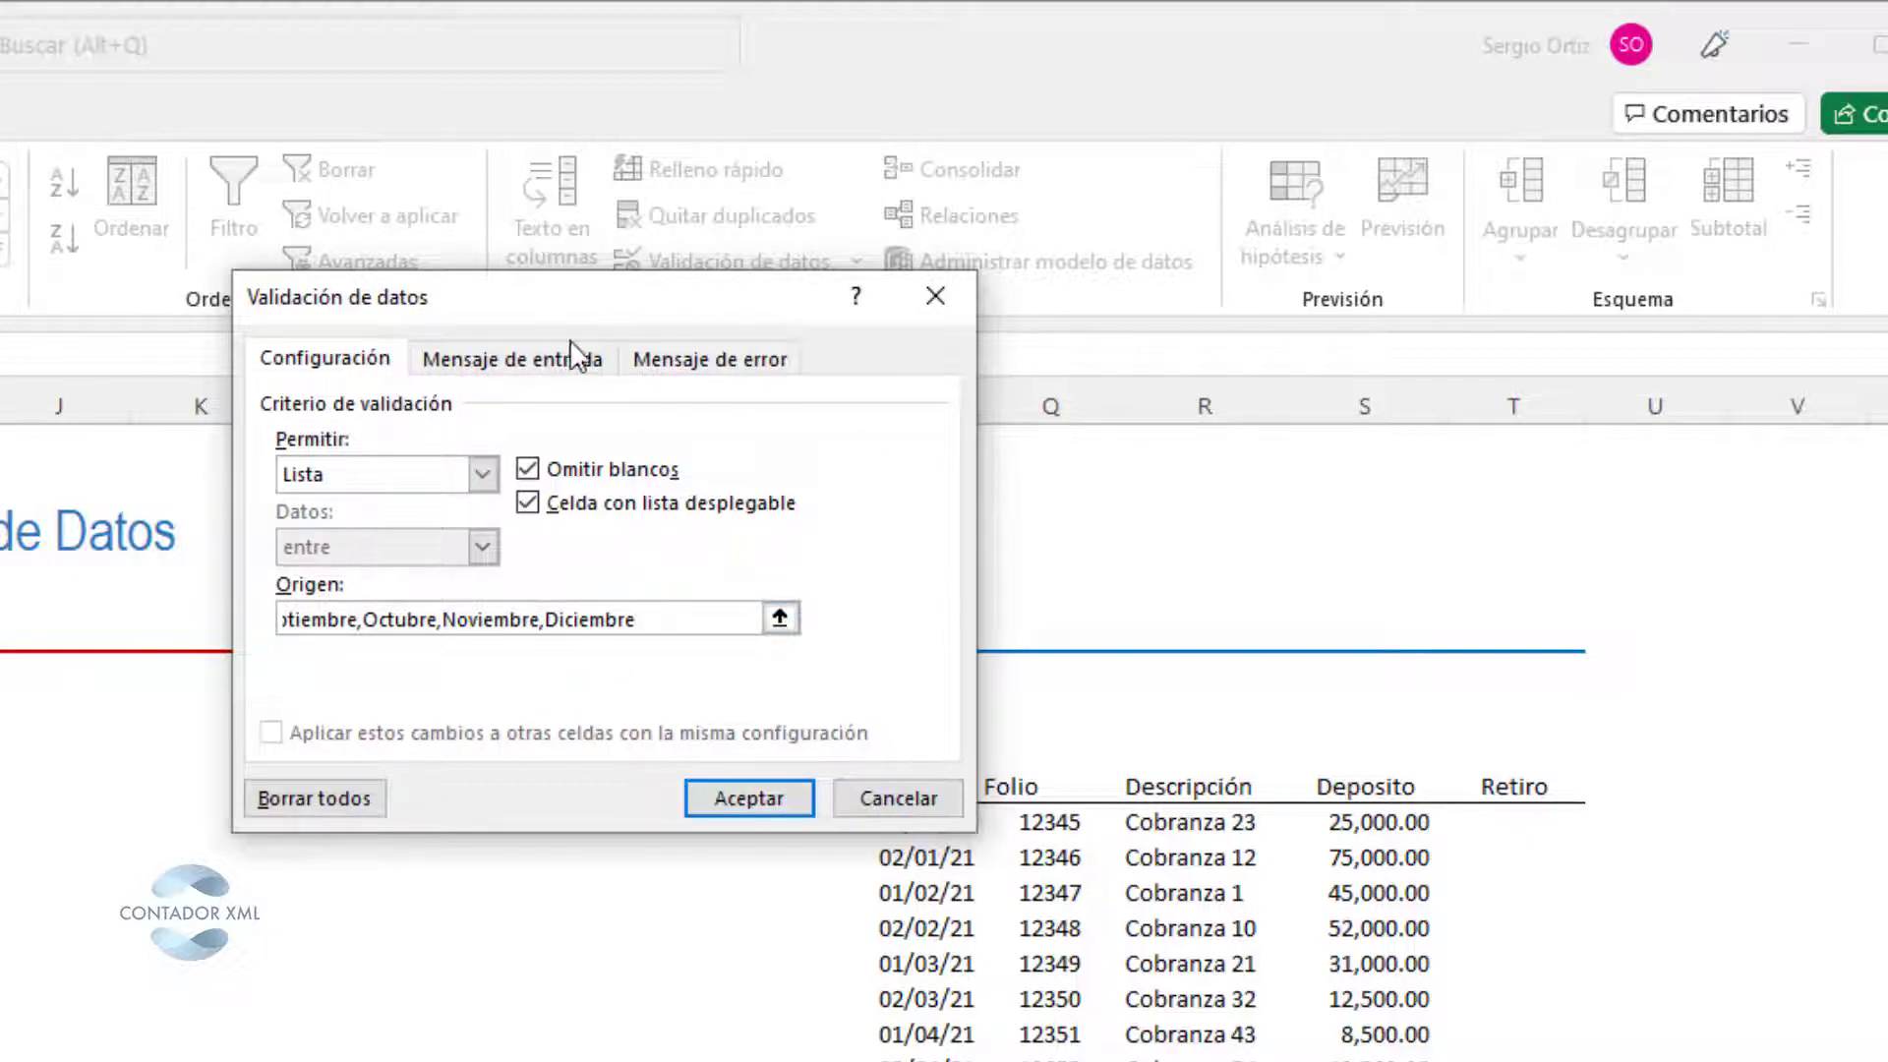
- Compare the Advertencia and Información error-alert styles for the Mes validation, and return to Alto
click(675, 366)
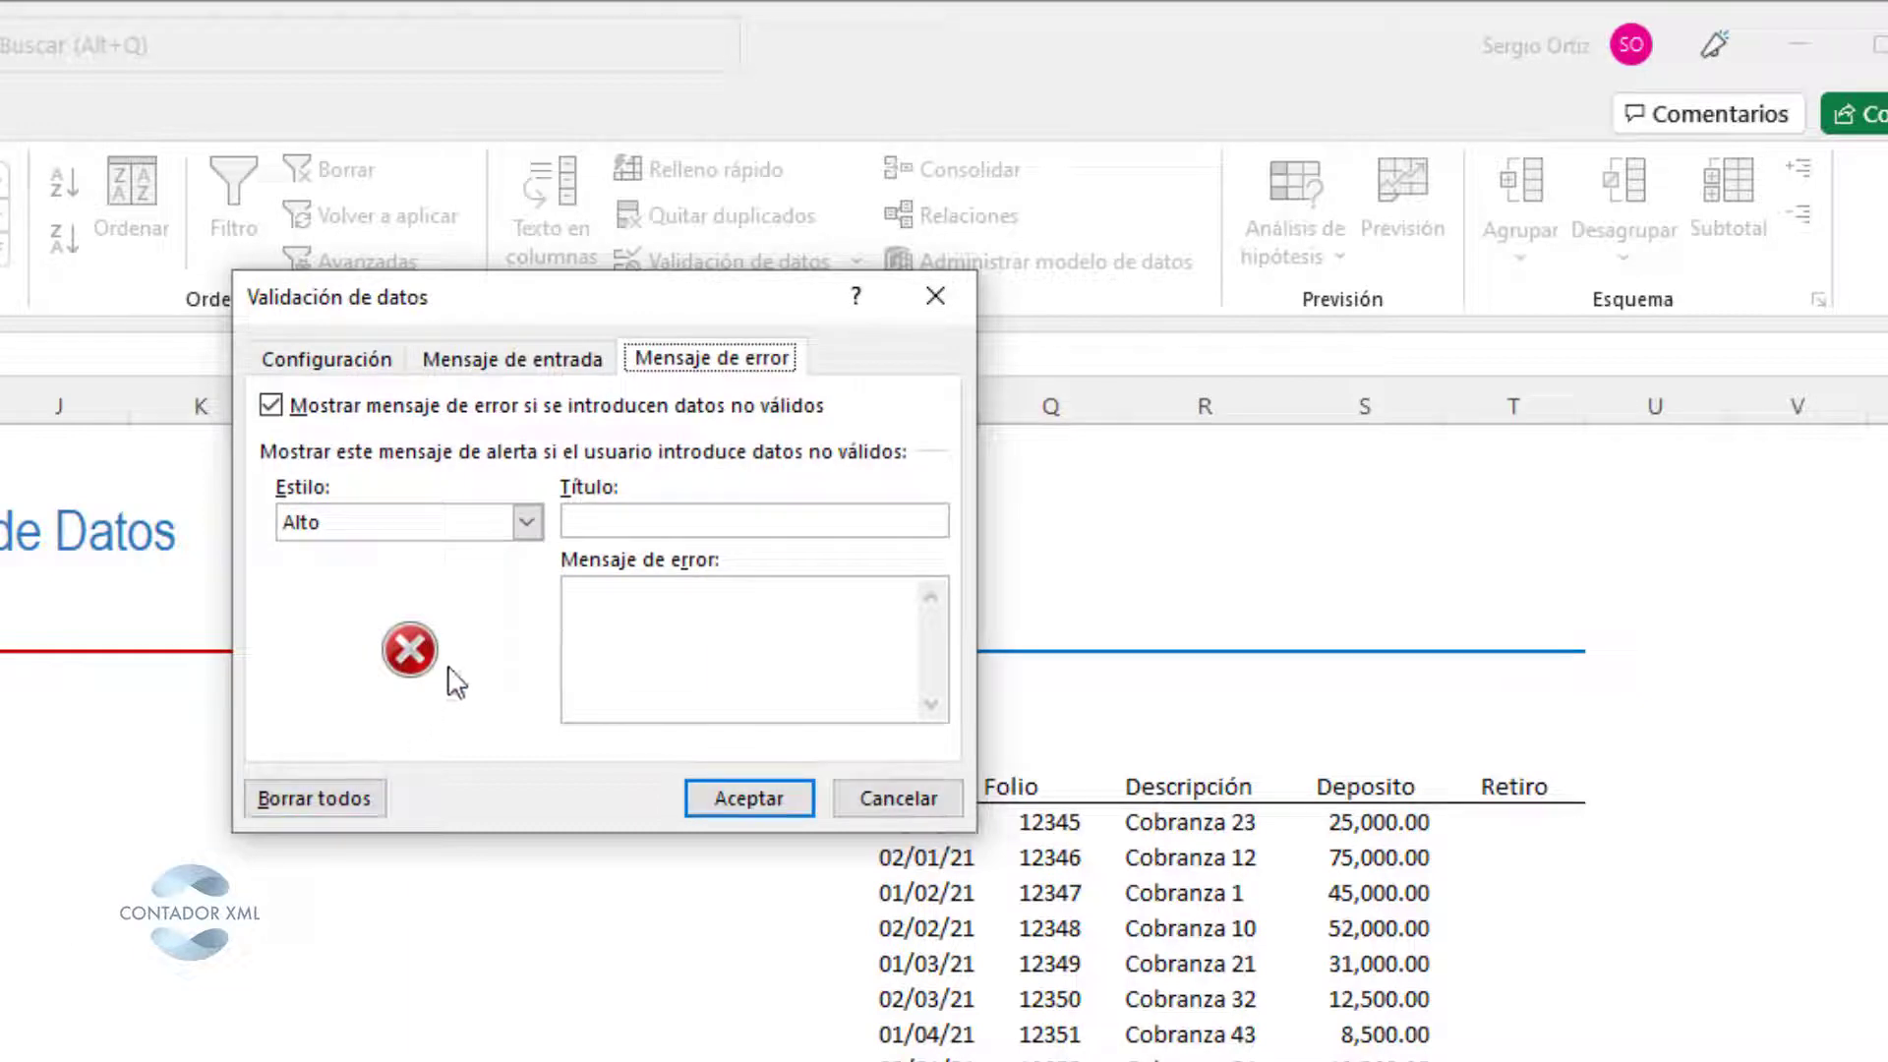
click(524, 525)
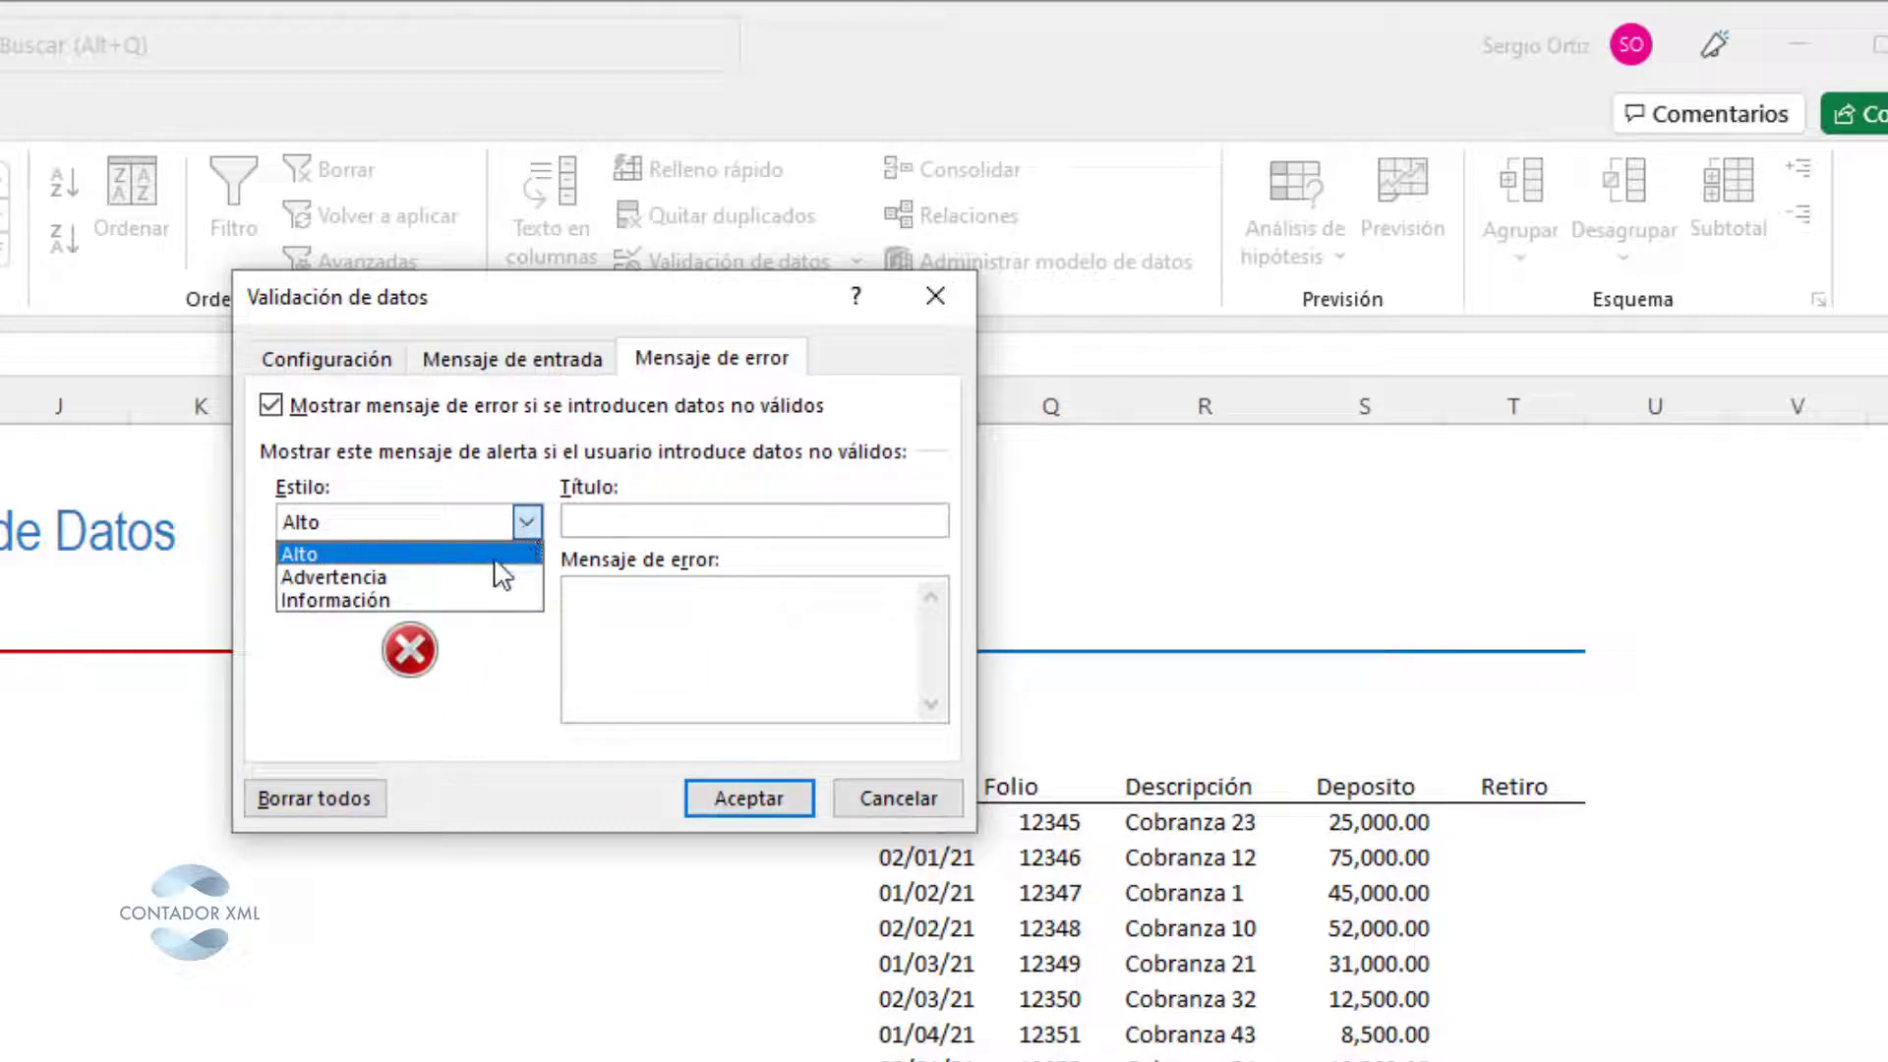
click(495, 581)
click(524, 524)
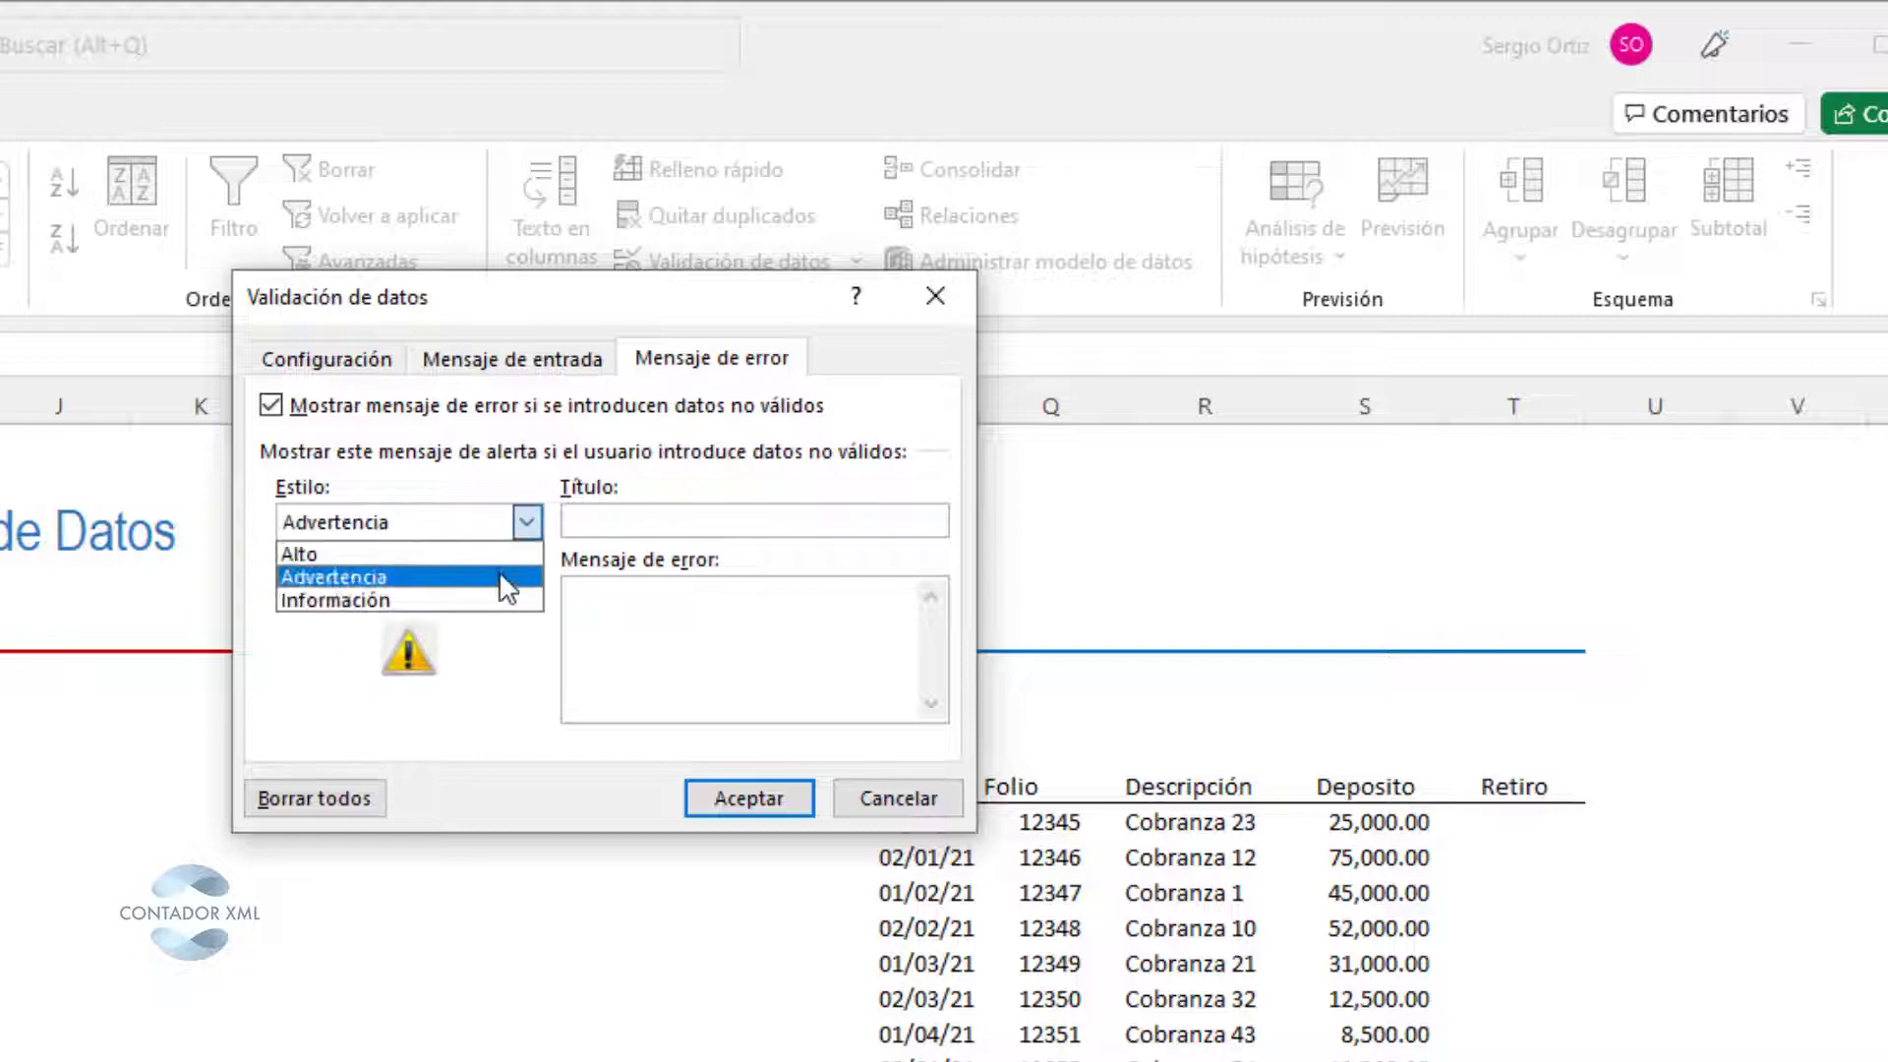
click(487, 602)
click(524, 522)
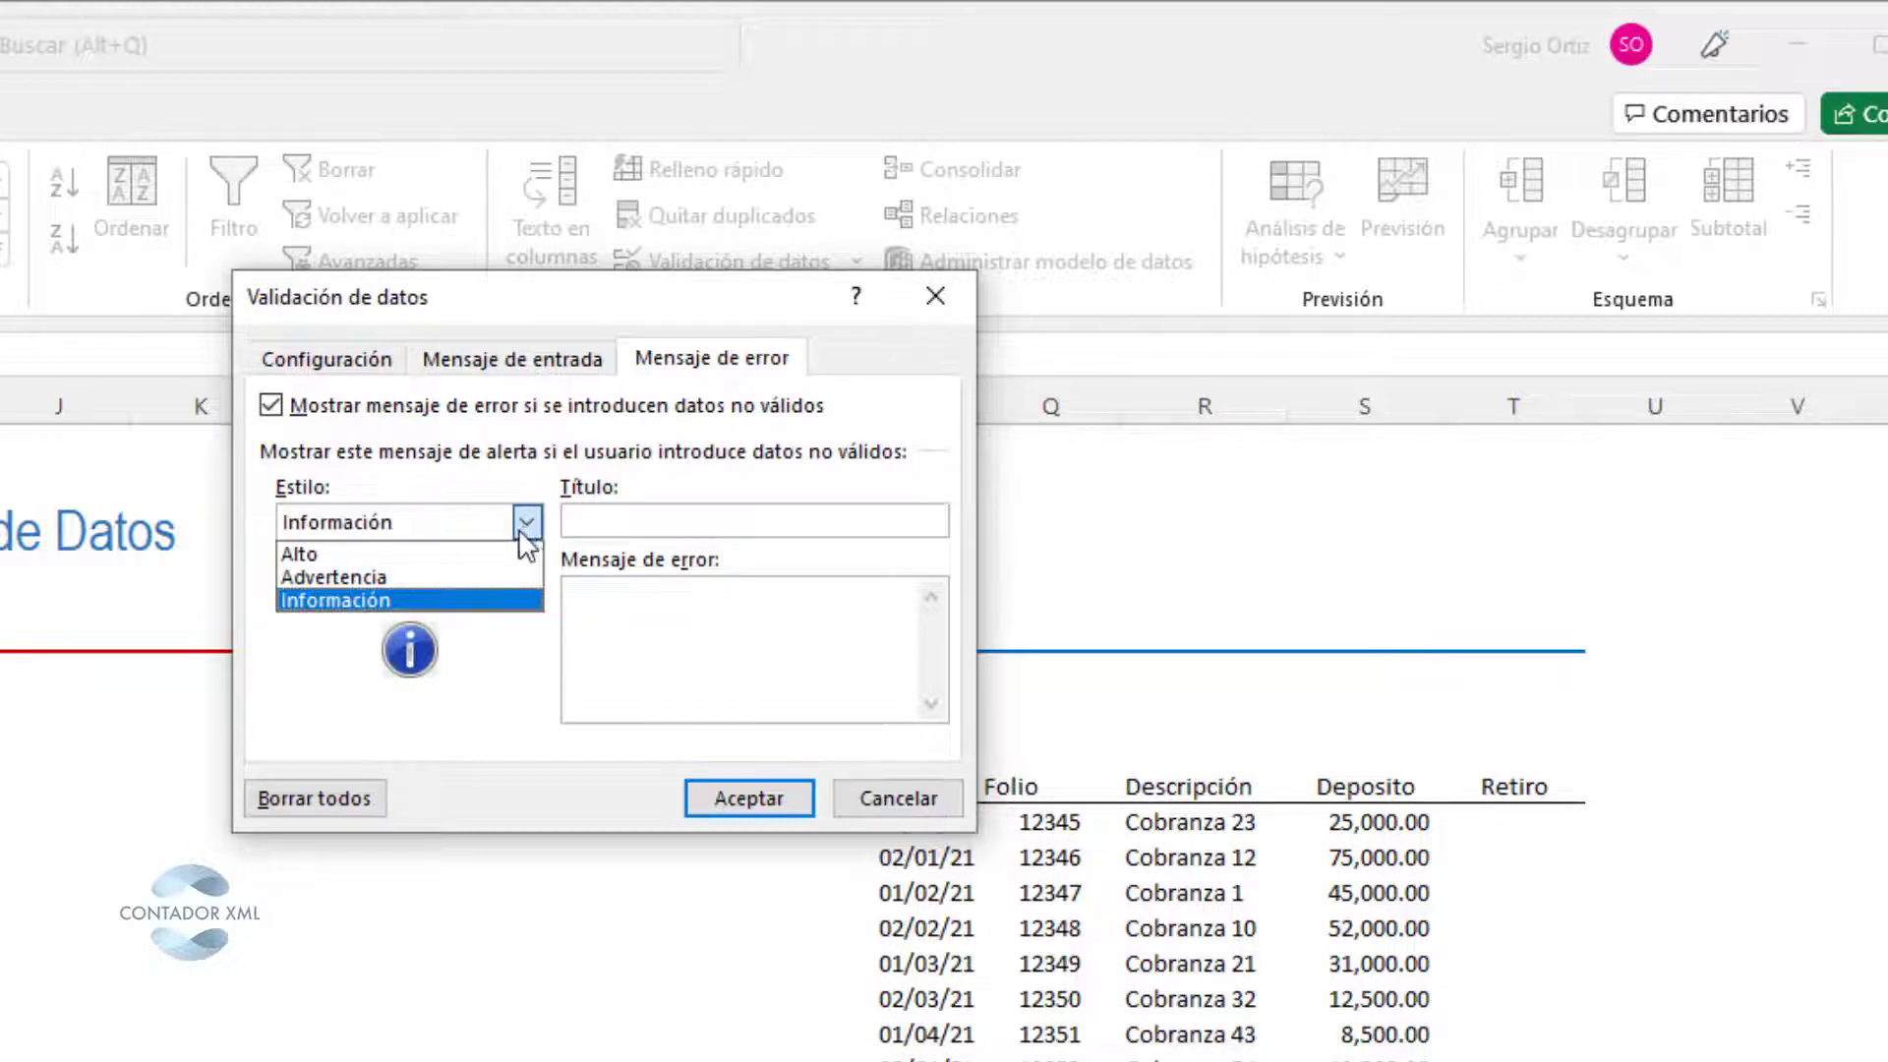
click(506, 556)
- Give the error alert the title "Error de Dato" and the message "Favor de seleccionar el dato del listado", and apply the validation
click(590, 519)
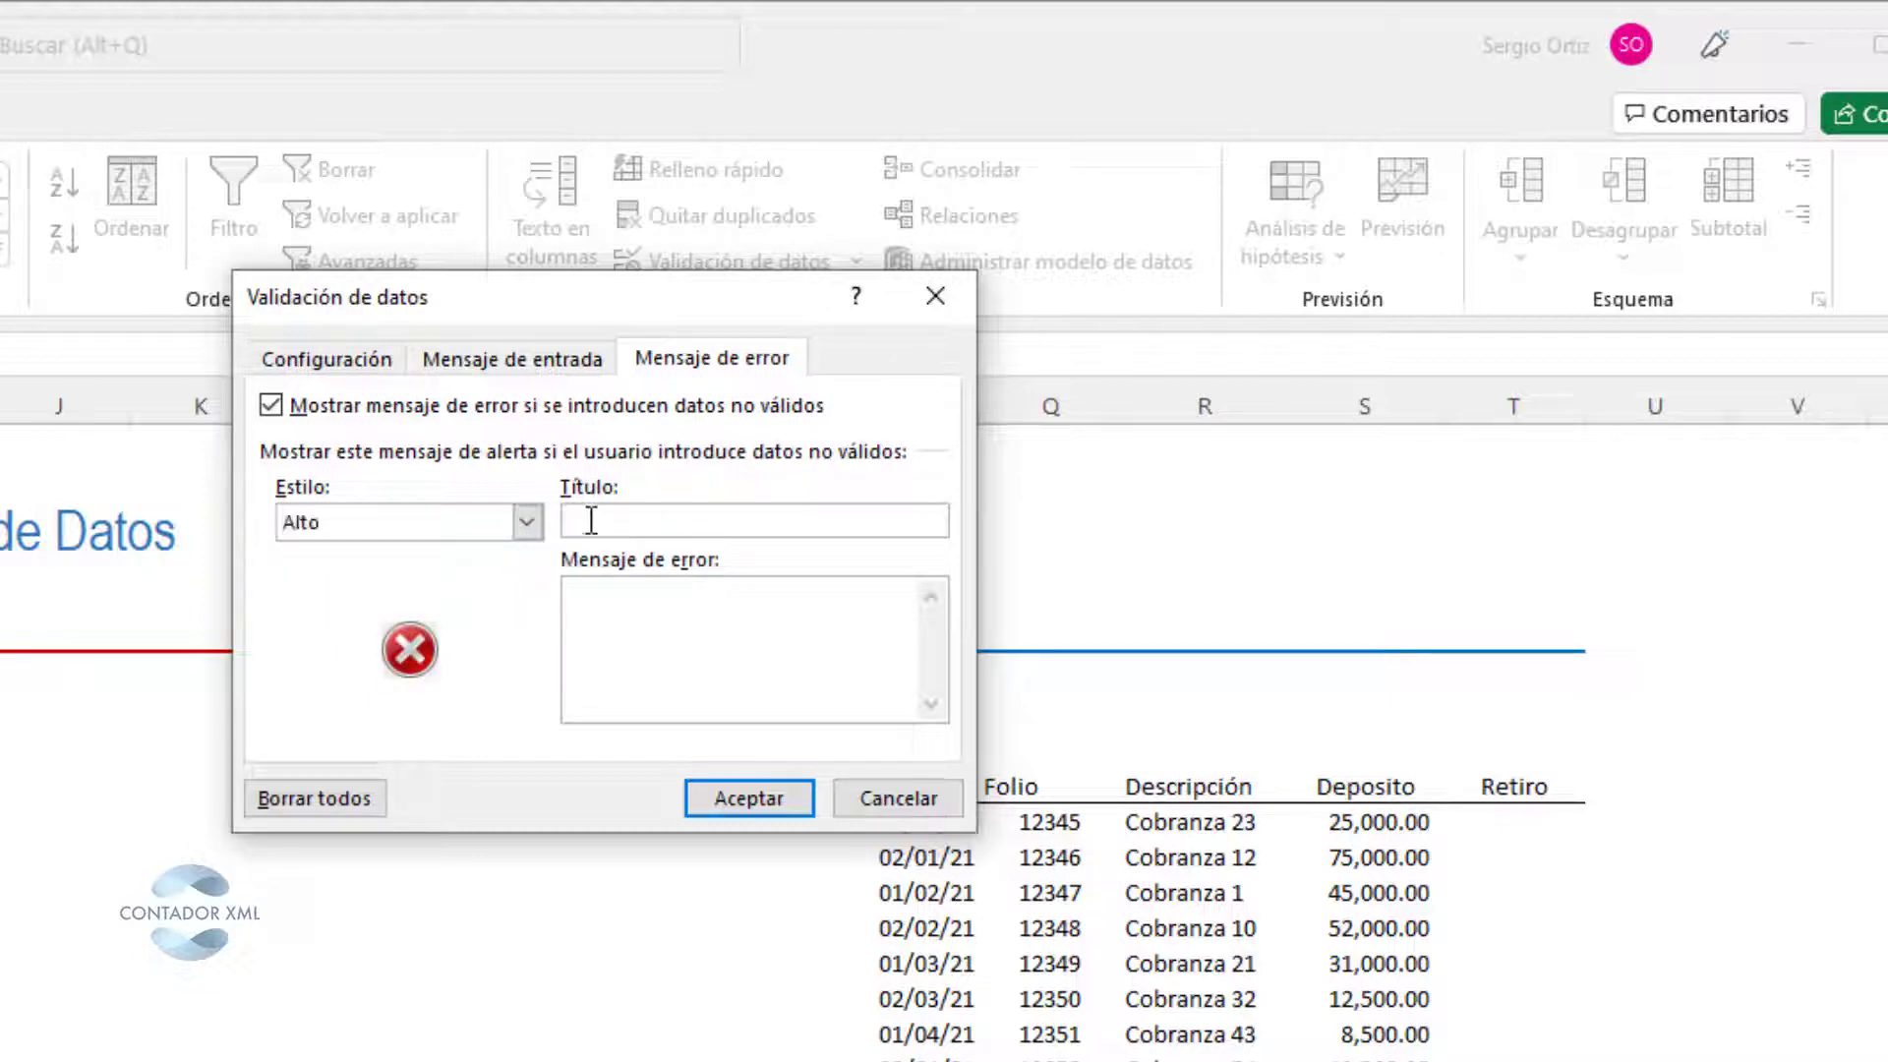
text(Error de Dato)
click(663, 611)
text(Favor de seleccio)
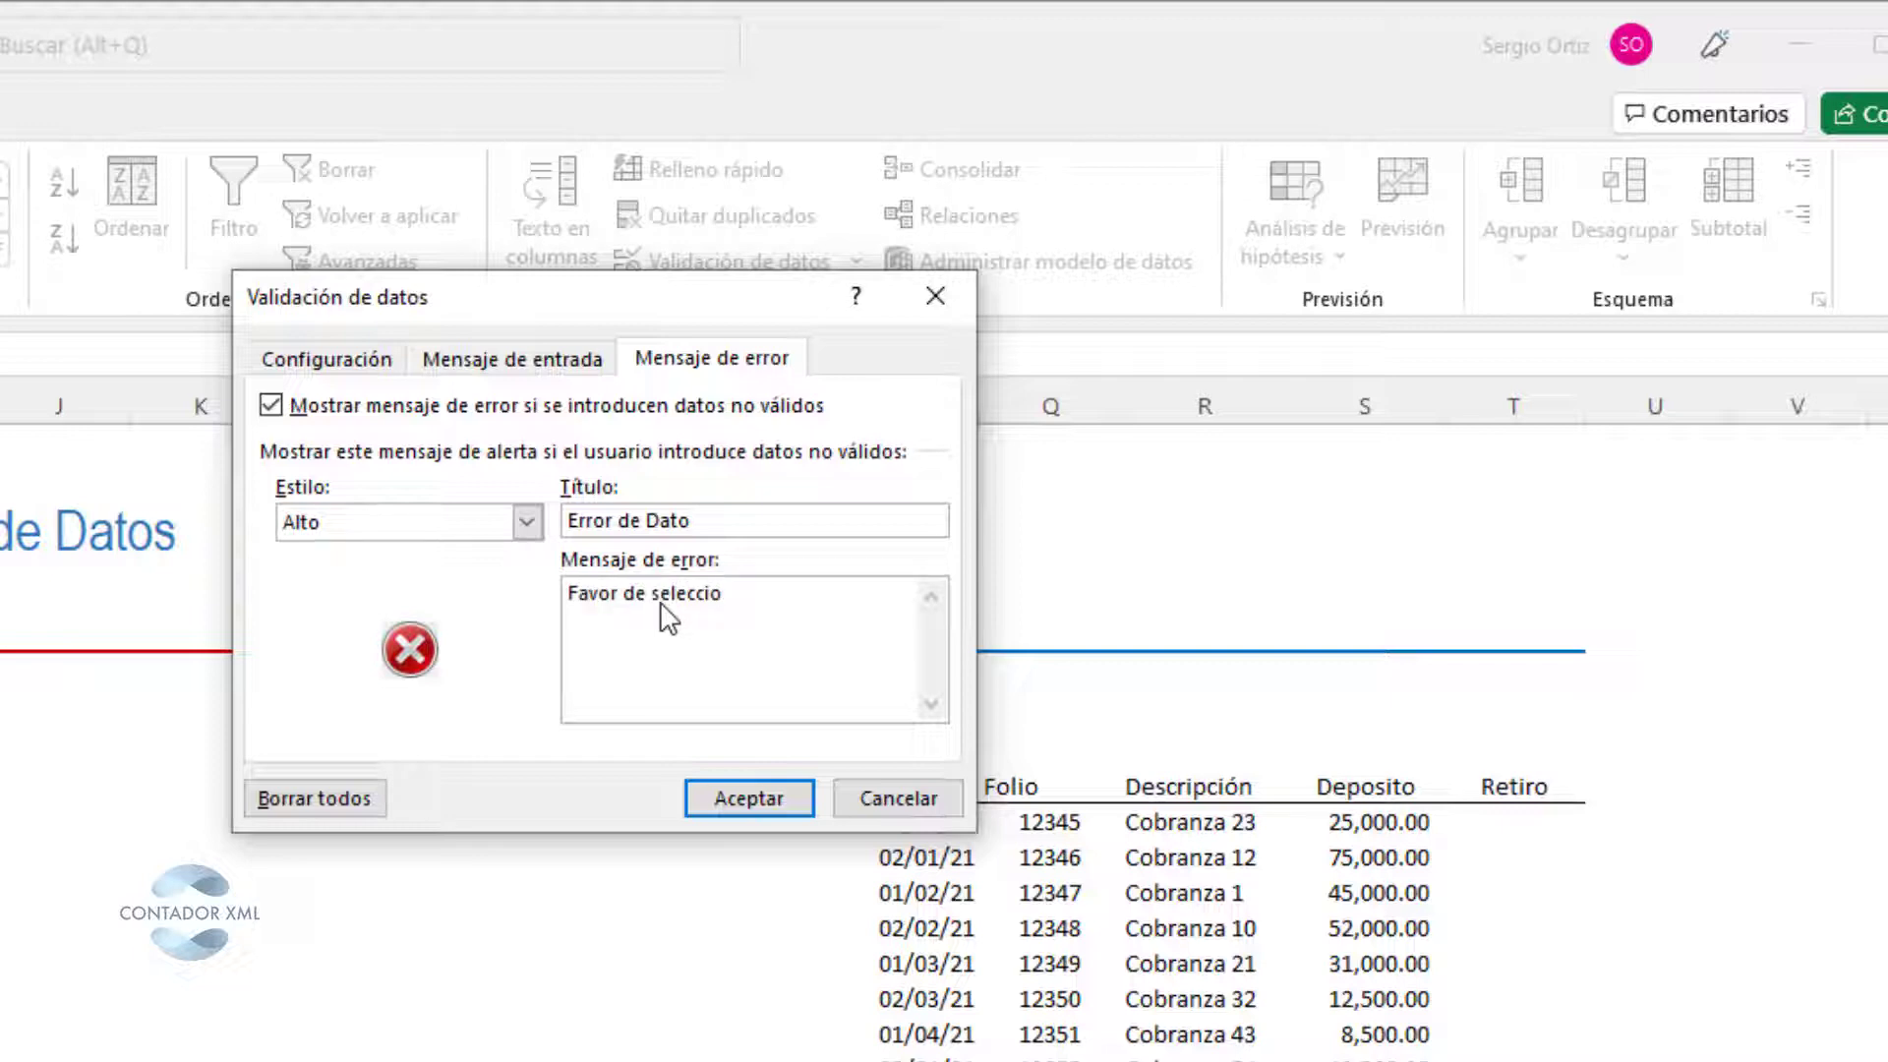
text(nar el dato del listado)
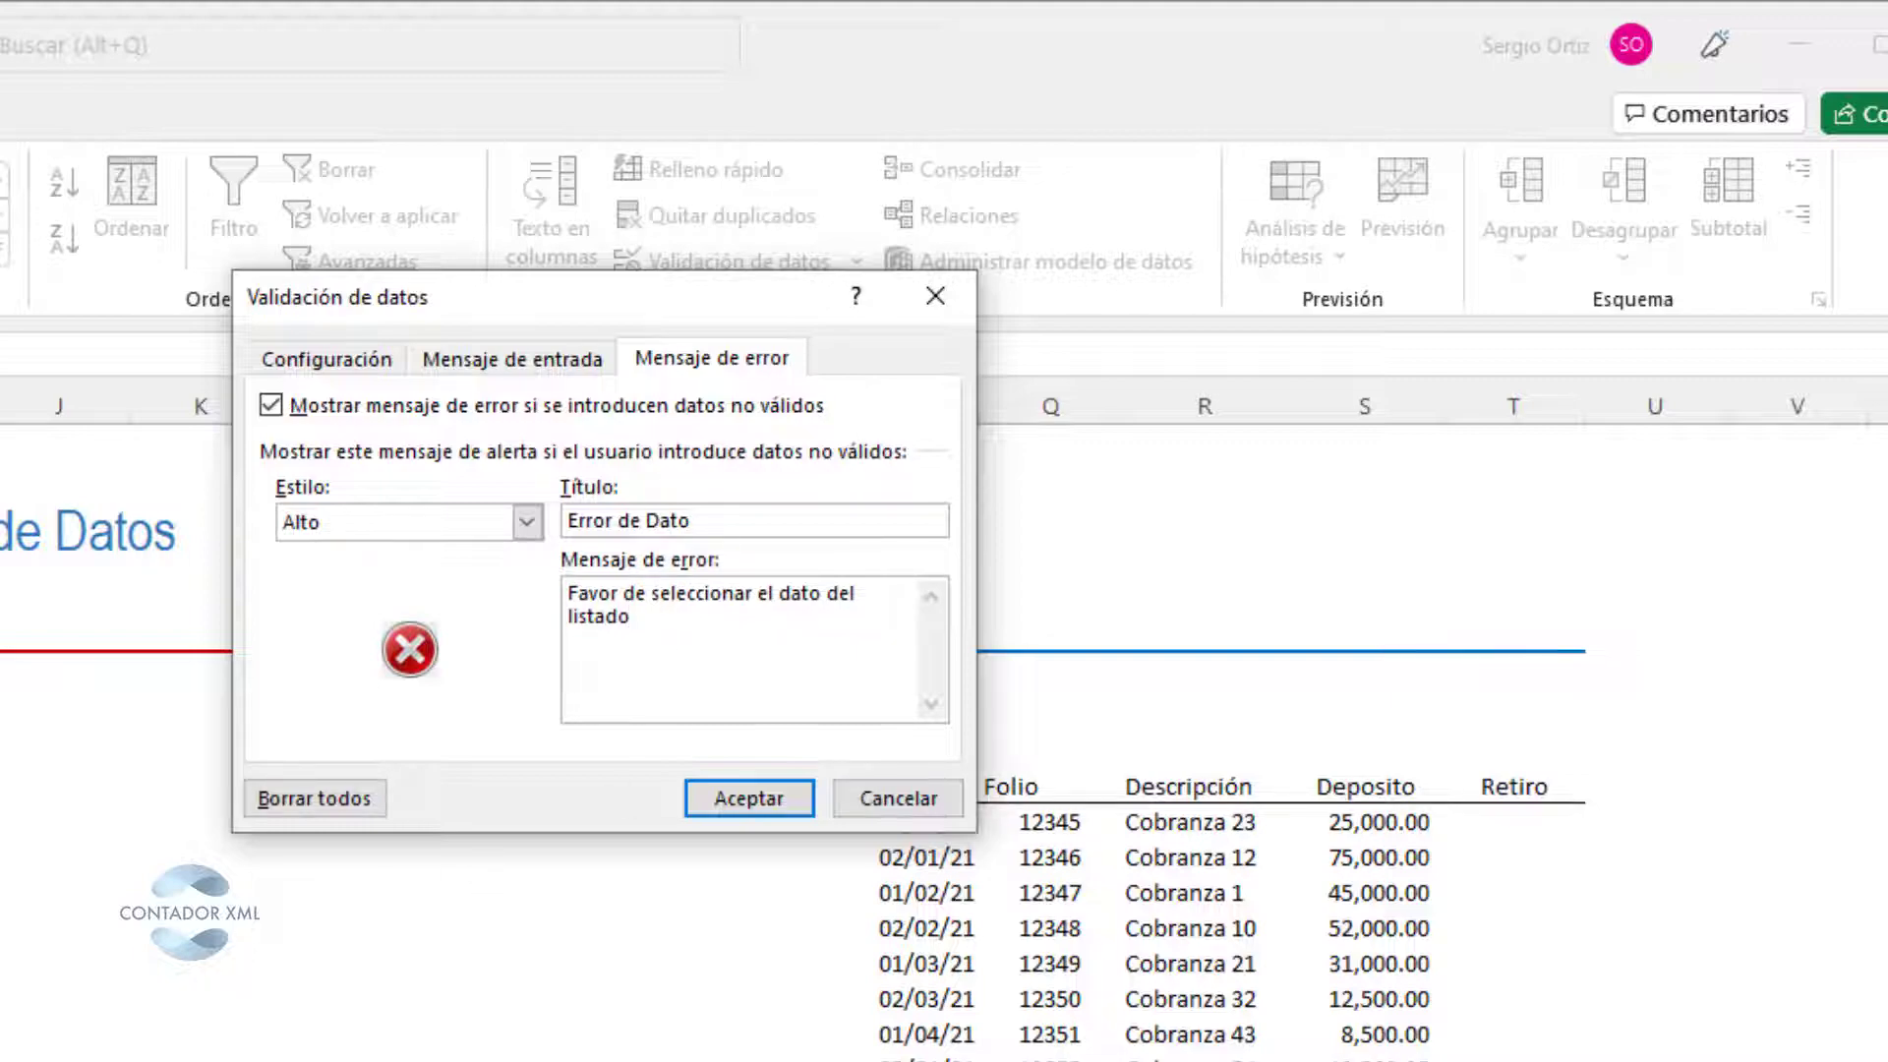
click(749, 798)
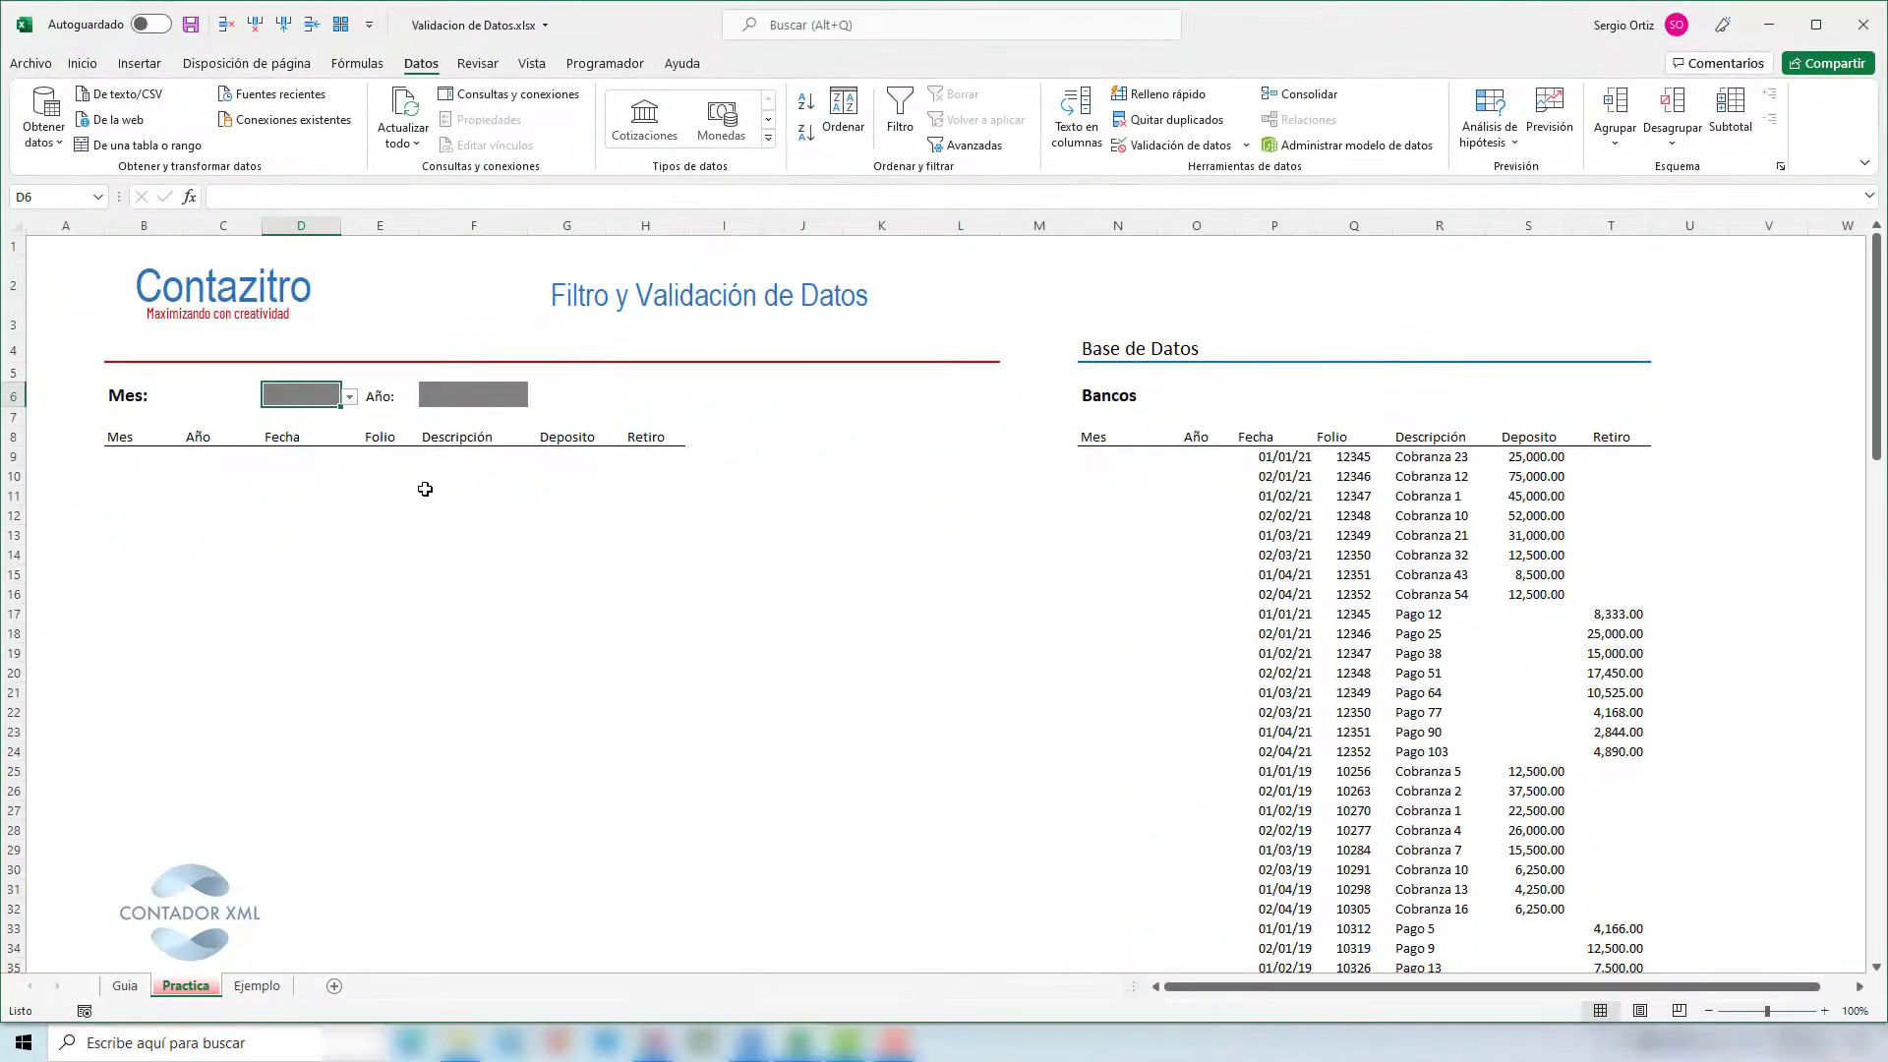
- Test the month list in the Mes cell by choosing Agosto
click(348, 398)
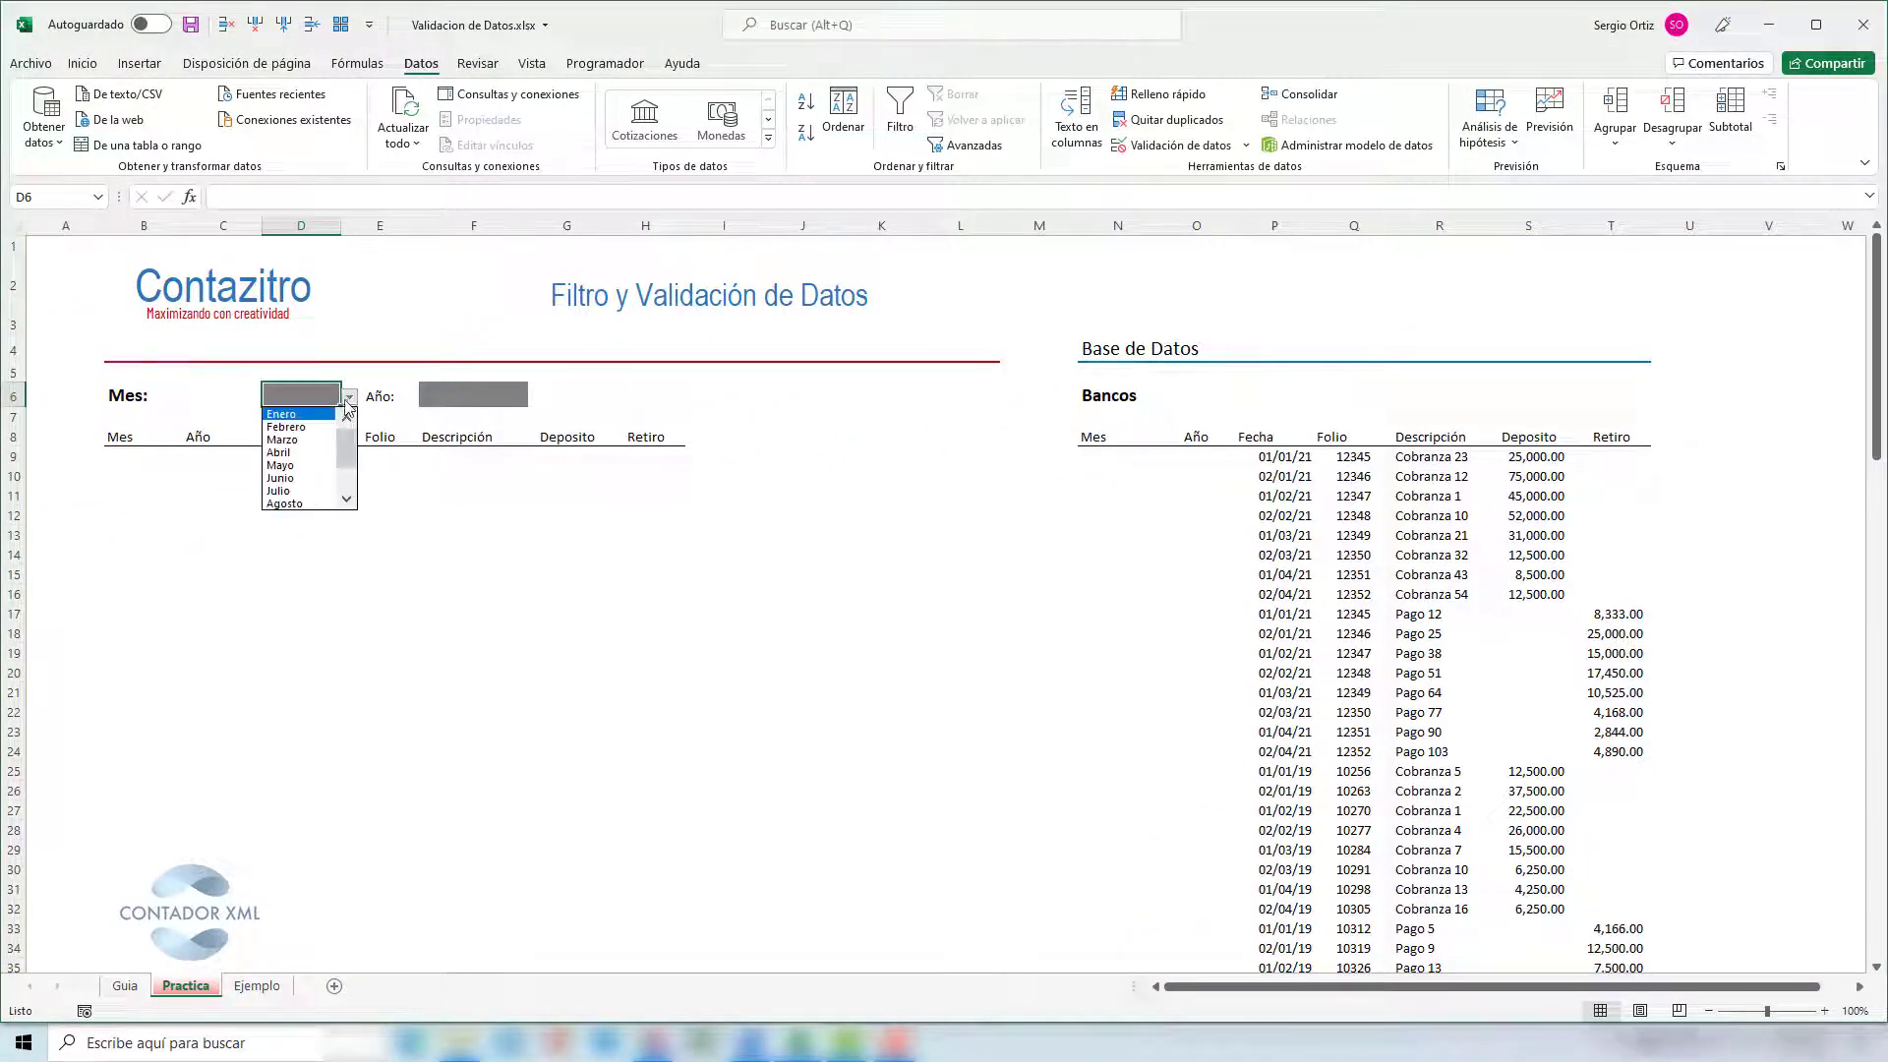
mouse_move(348, 438)
mouse_down()
mouse_move(347, 489)
mouse_move(347, 422)
mouse_up()
click(295, 440)
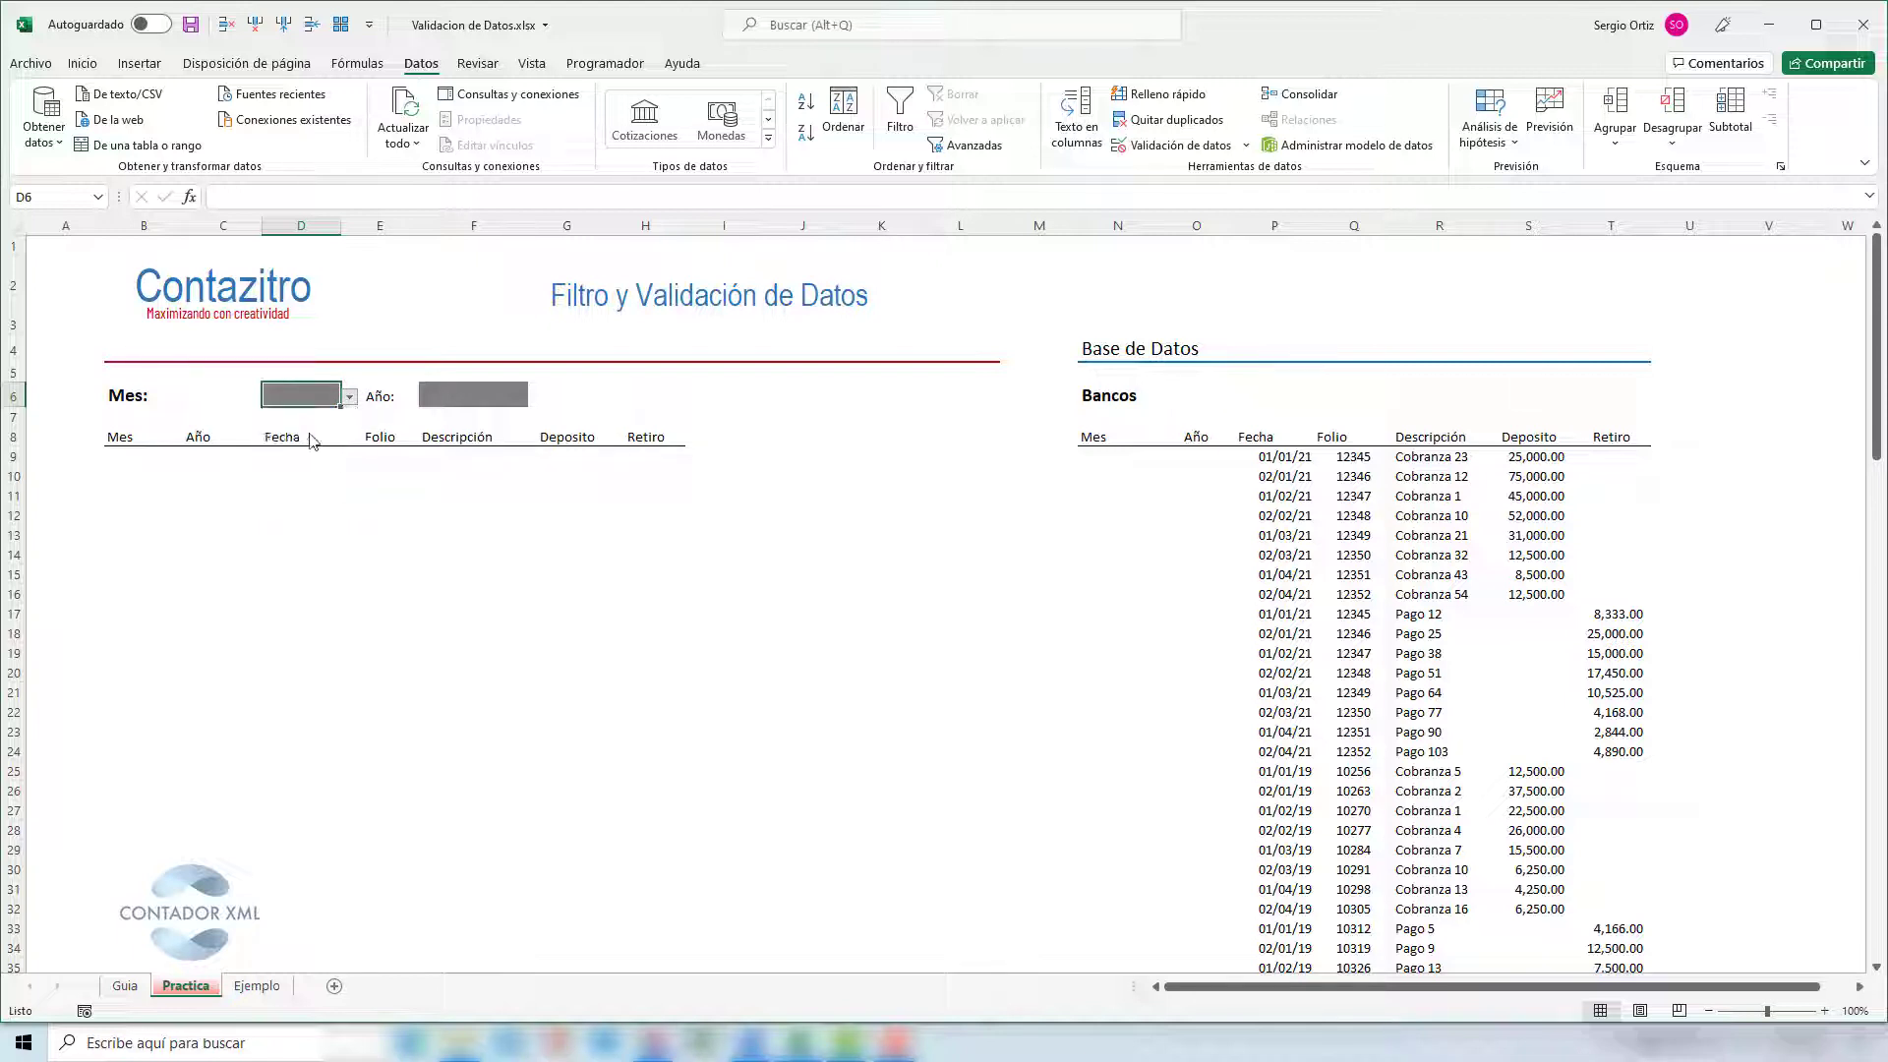
click(348, 398)
click(307, 496)
drag(122, 455, 657, 661)
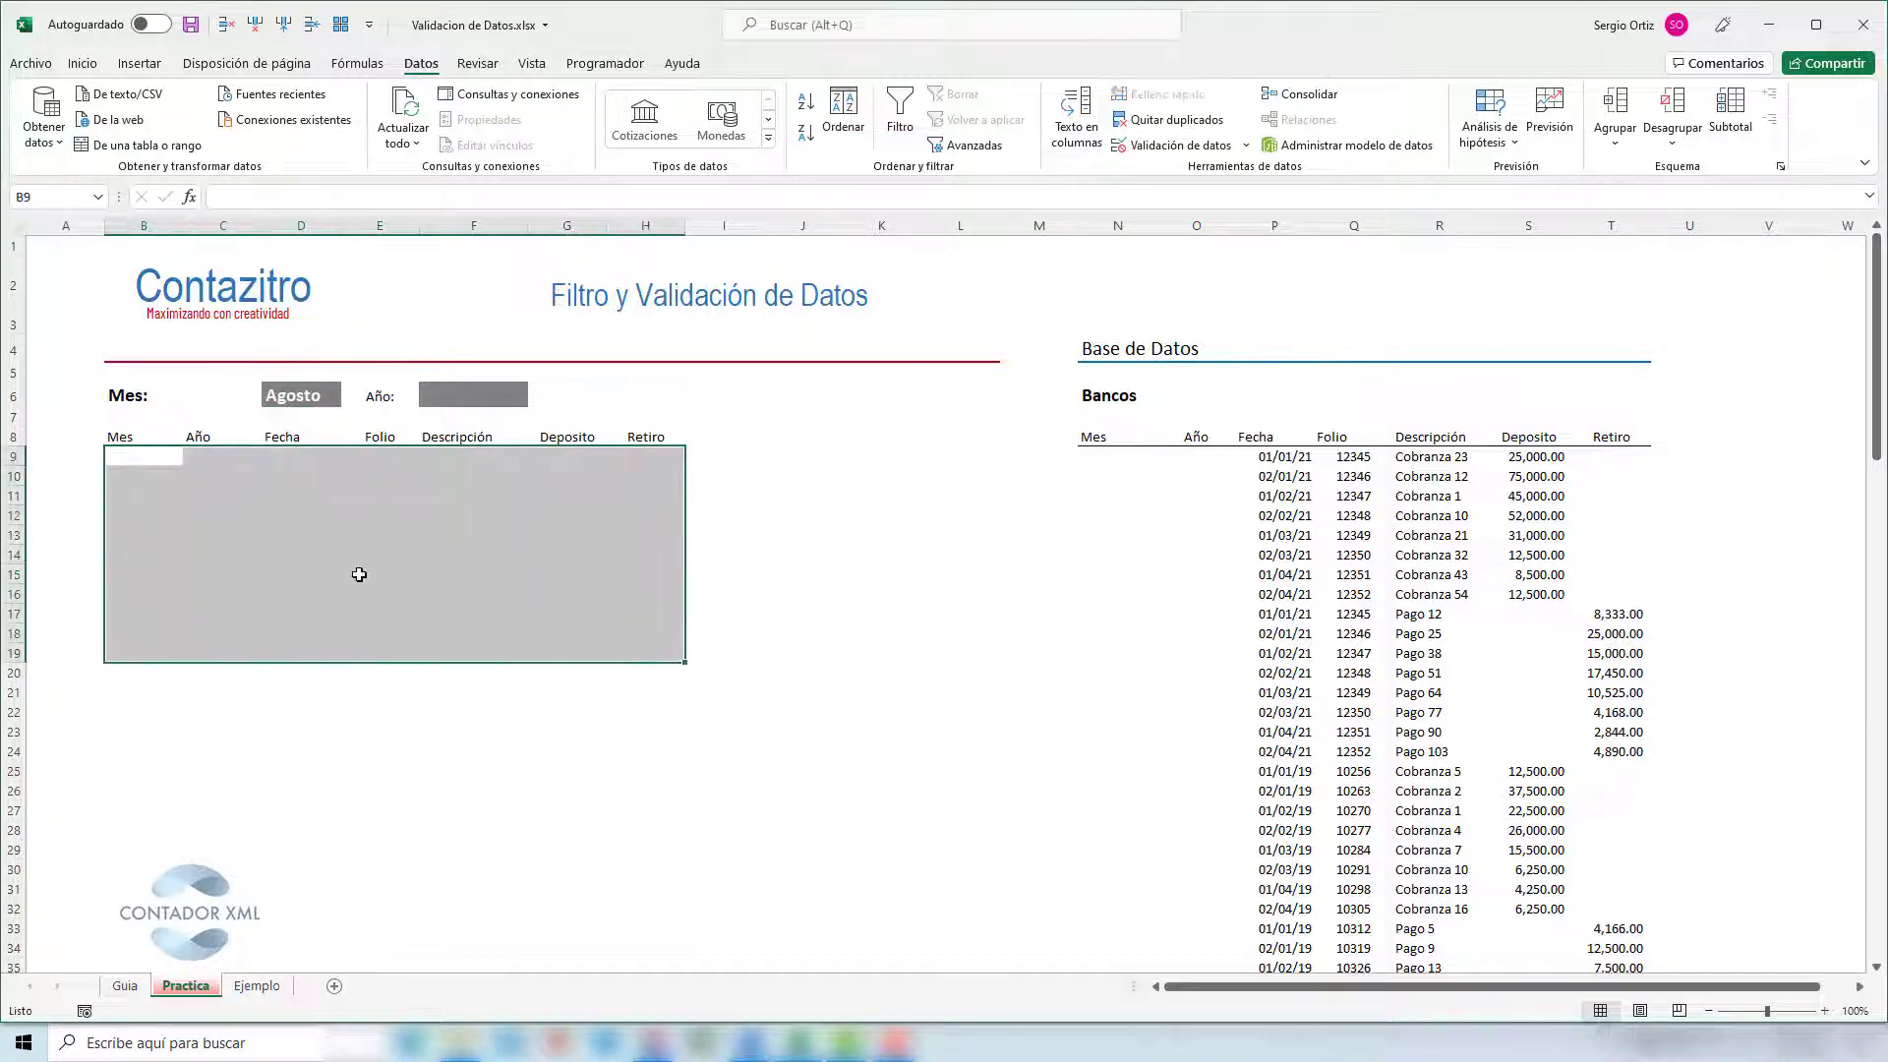
click(292, 397)
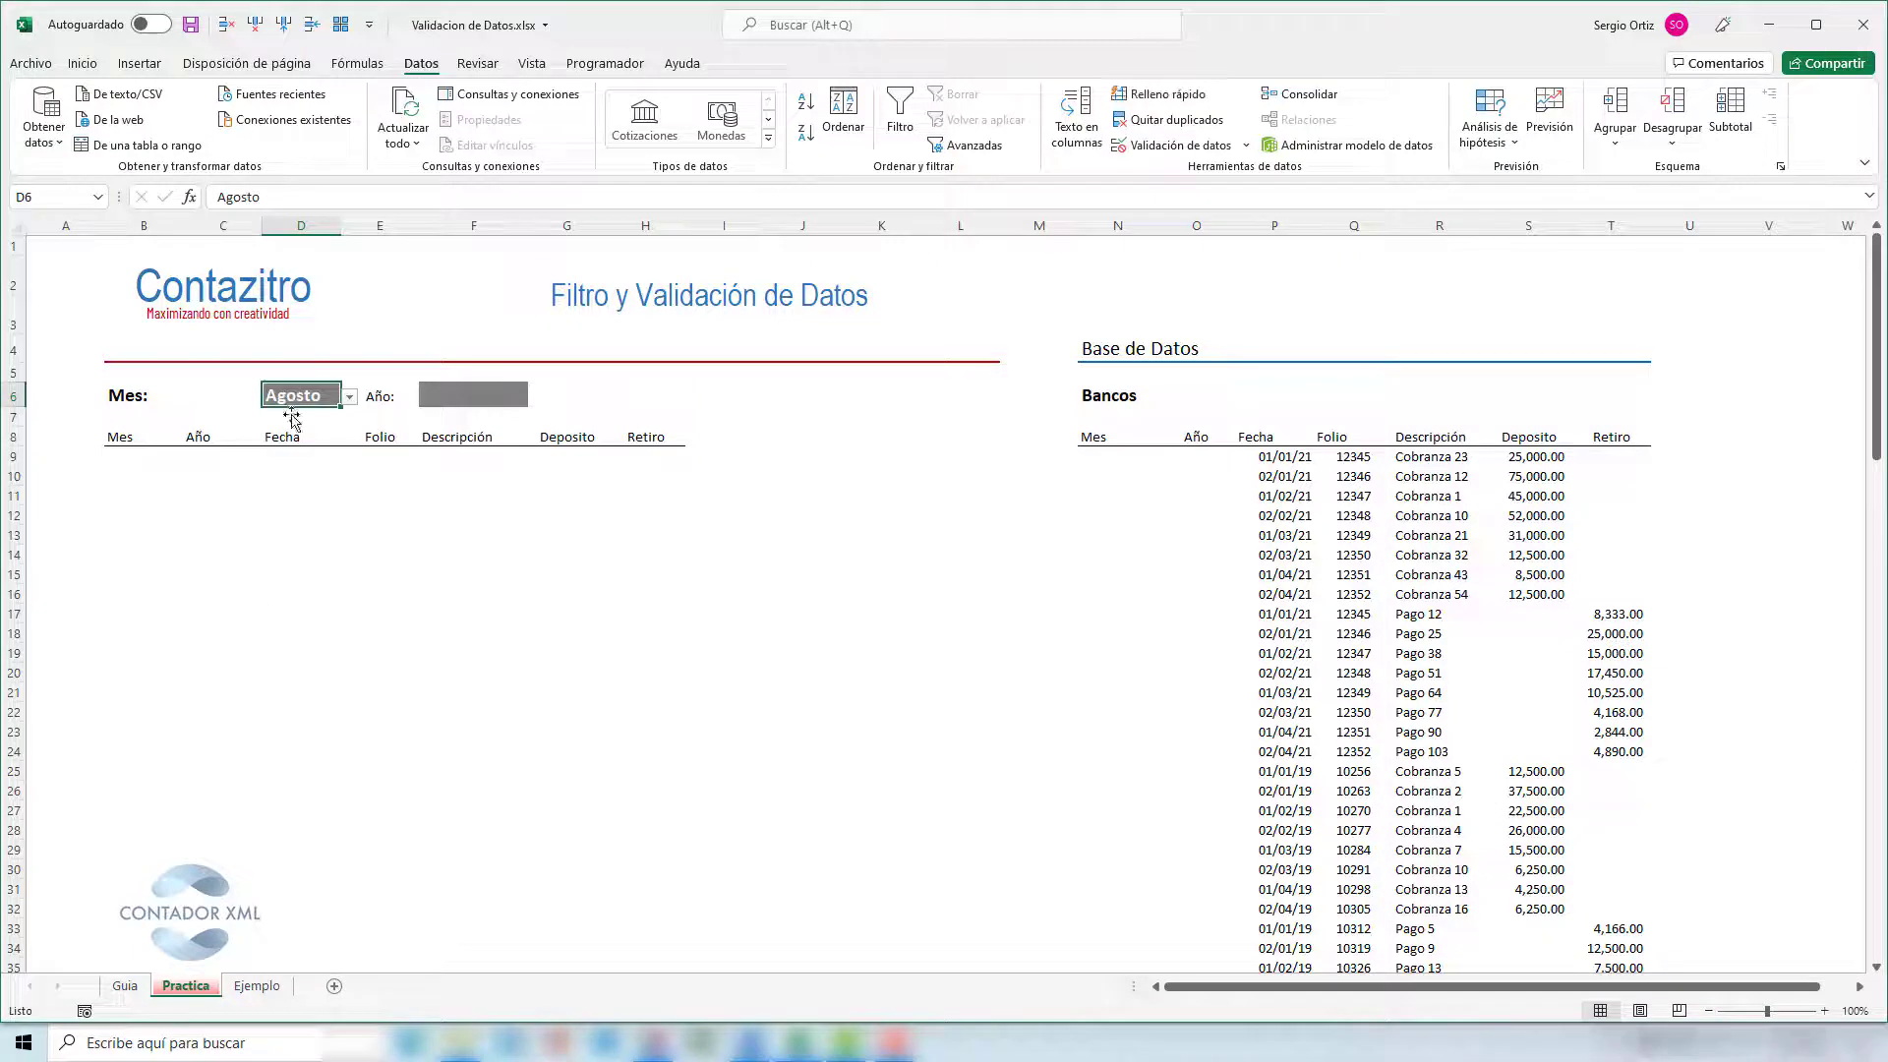
- Check the Guia sheet, and start a list-type data validation for the Año cell F6 on the Practica sheet
click(124, 985)
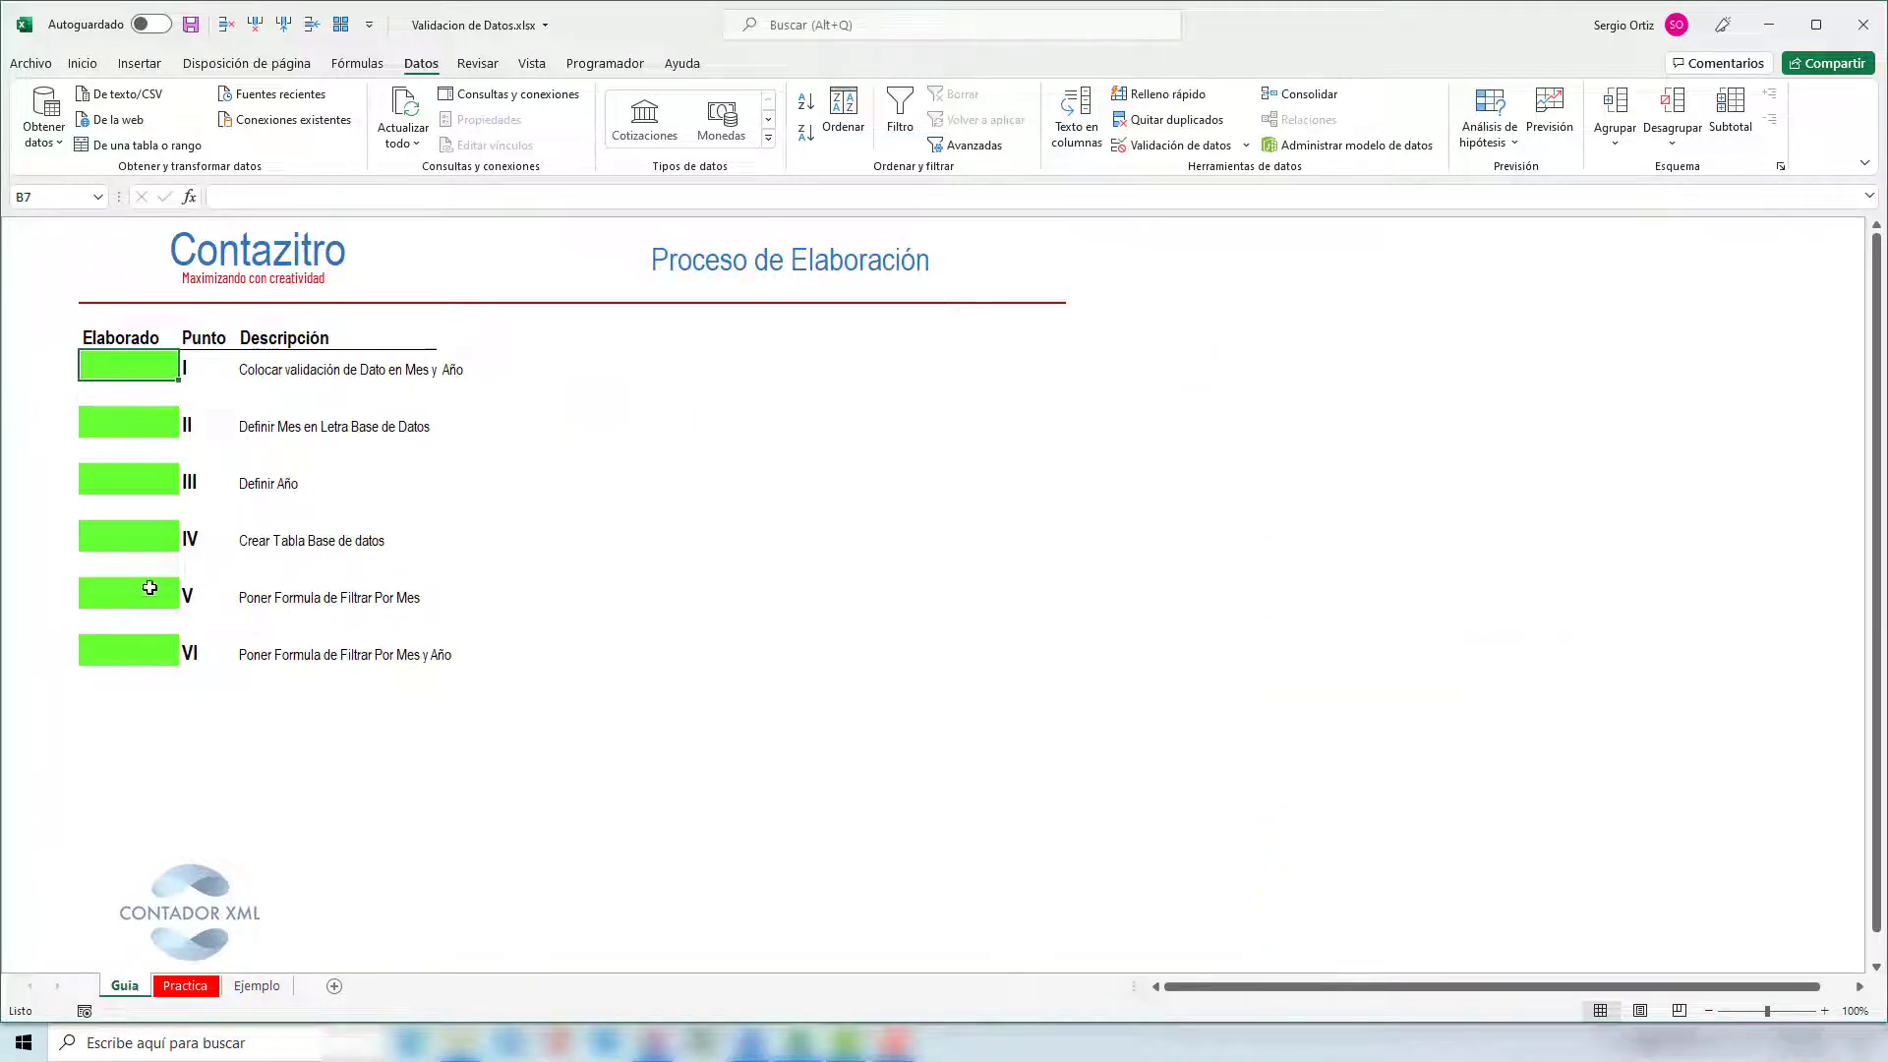
click(201, 986)
click(473, 395)
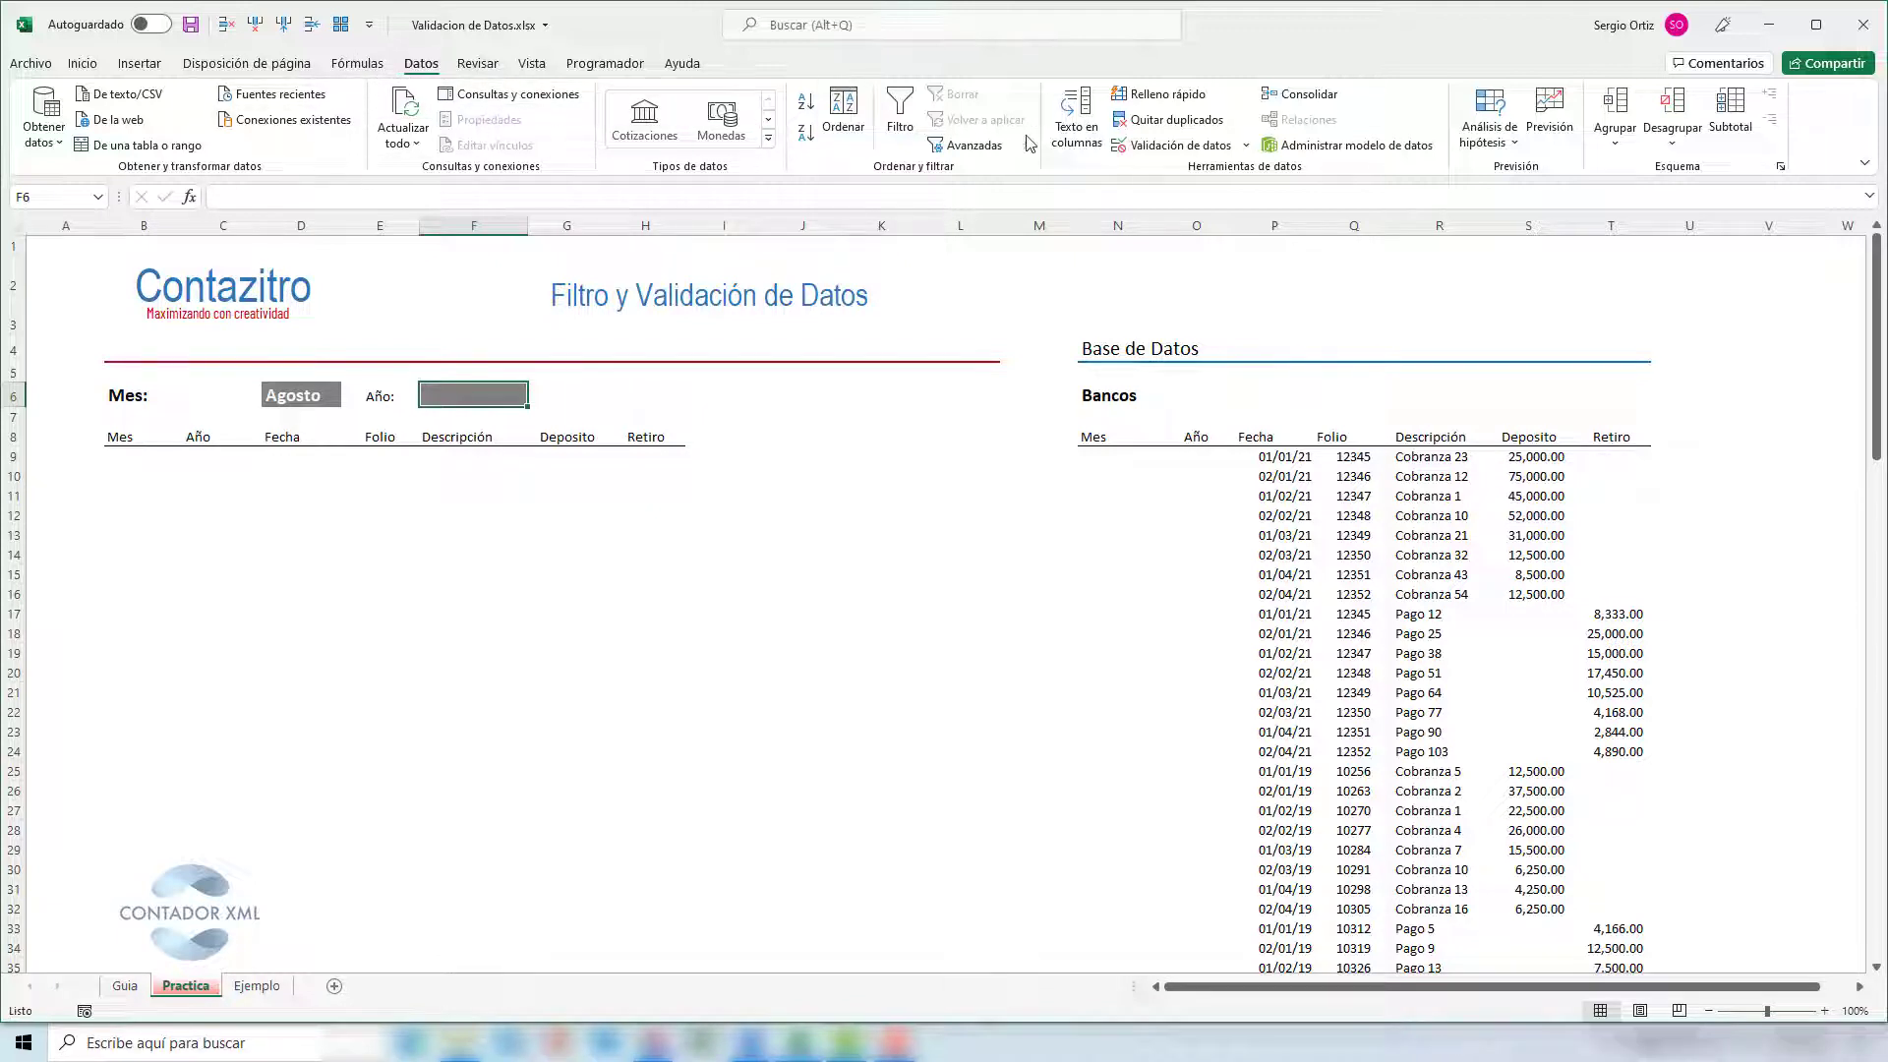
click(1246, 146)
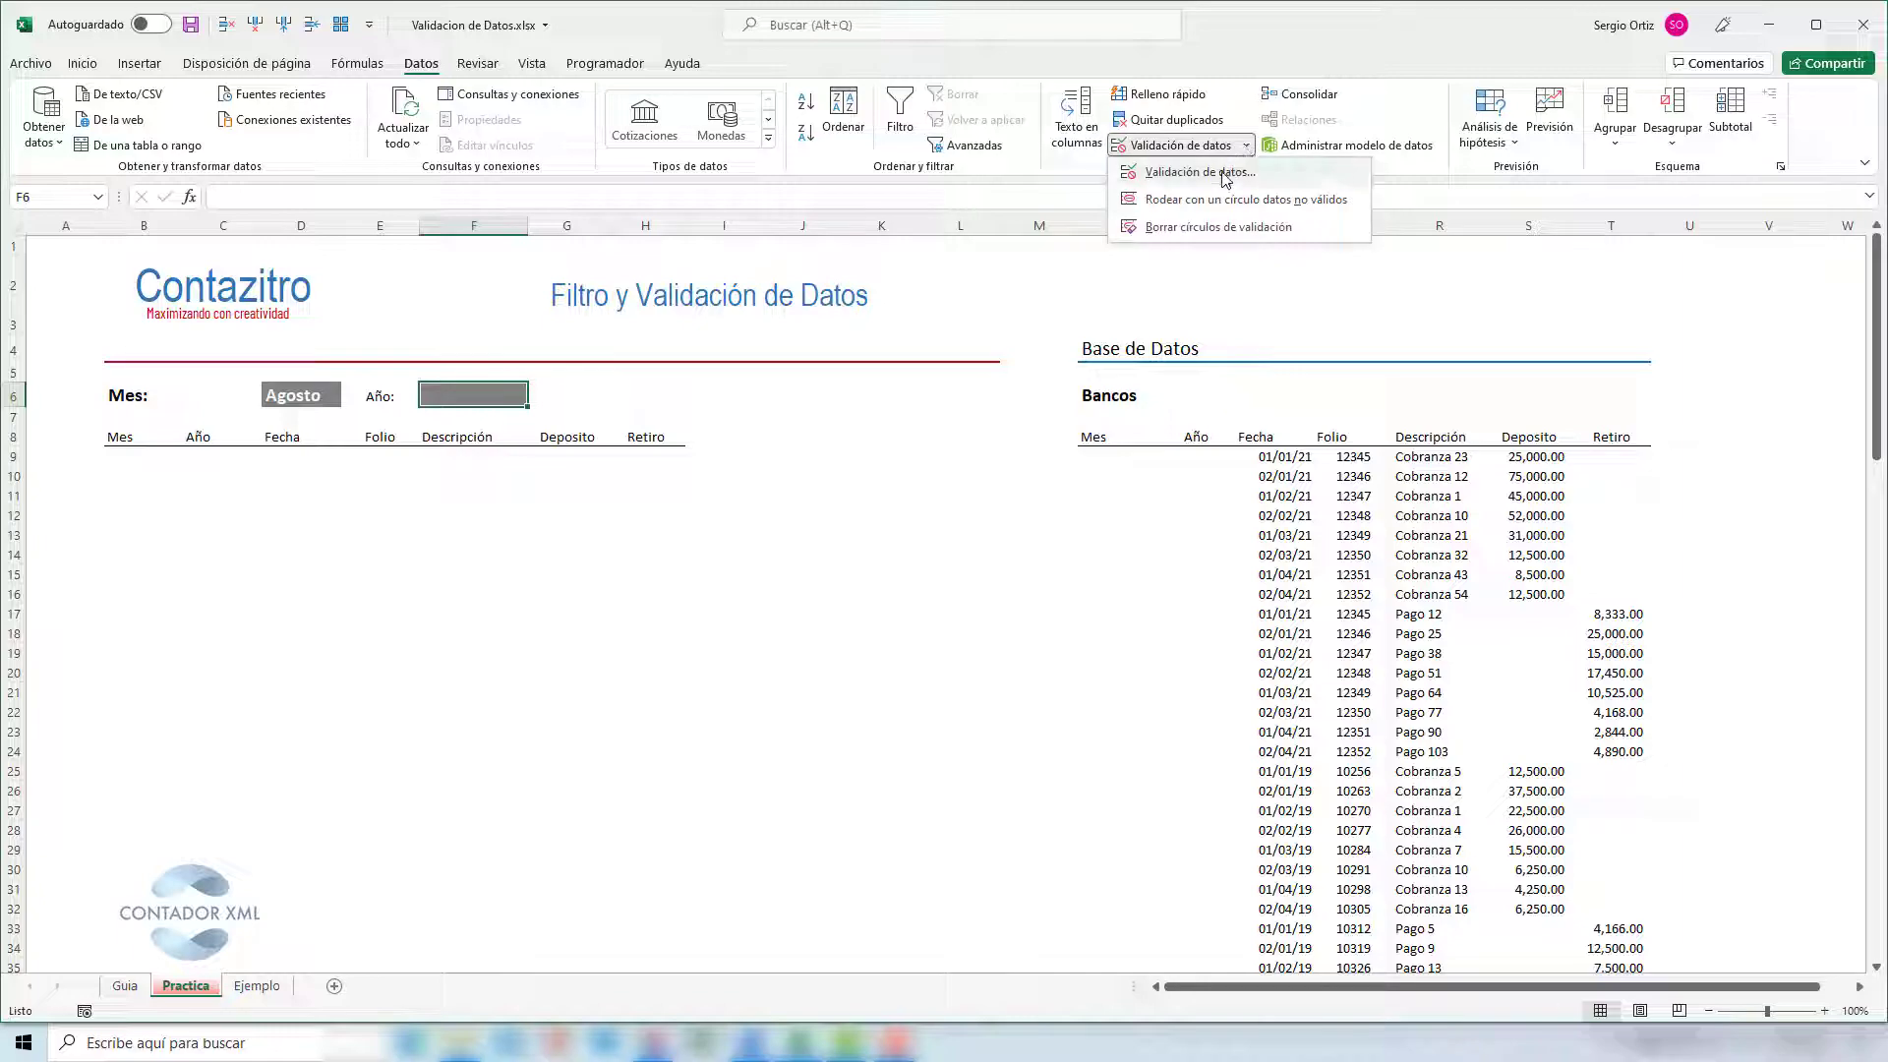
click(1224, 173)
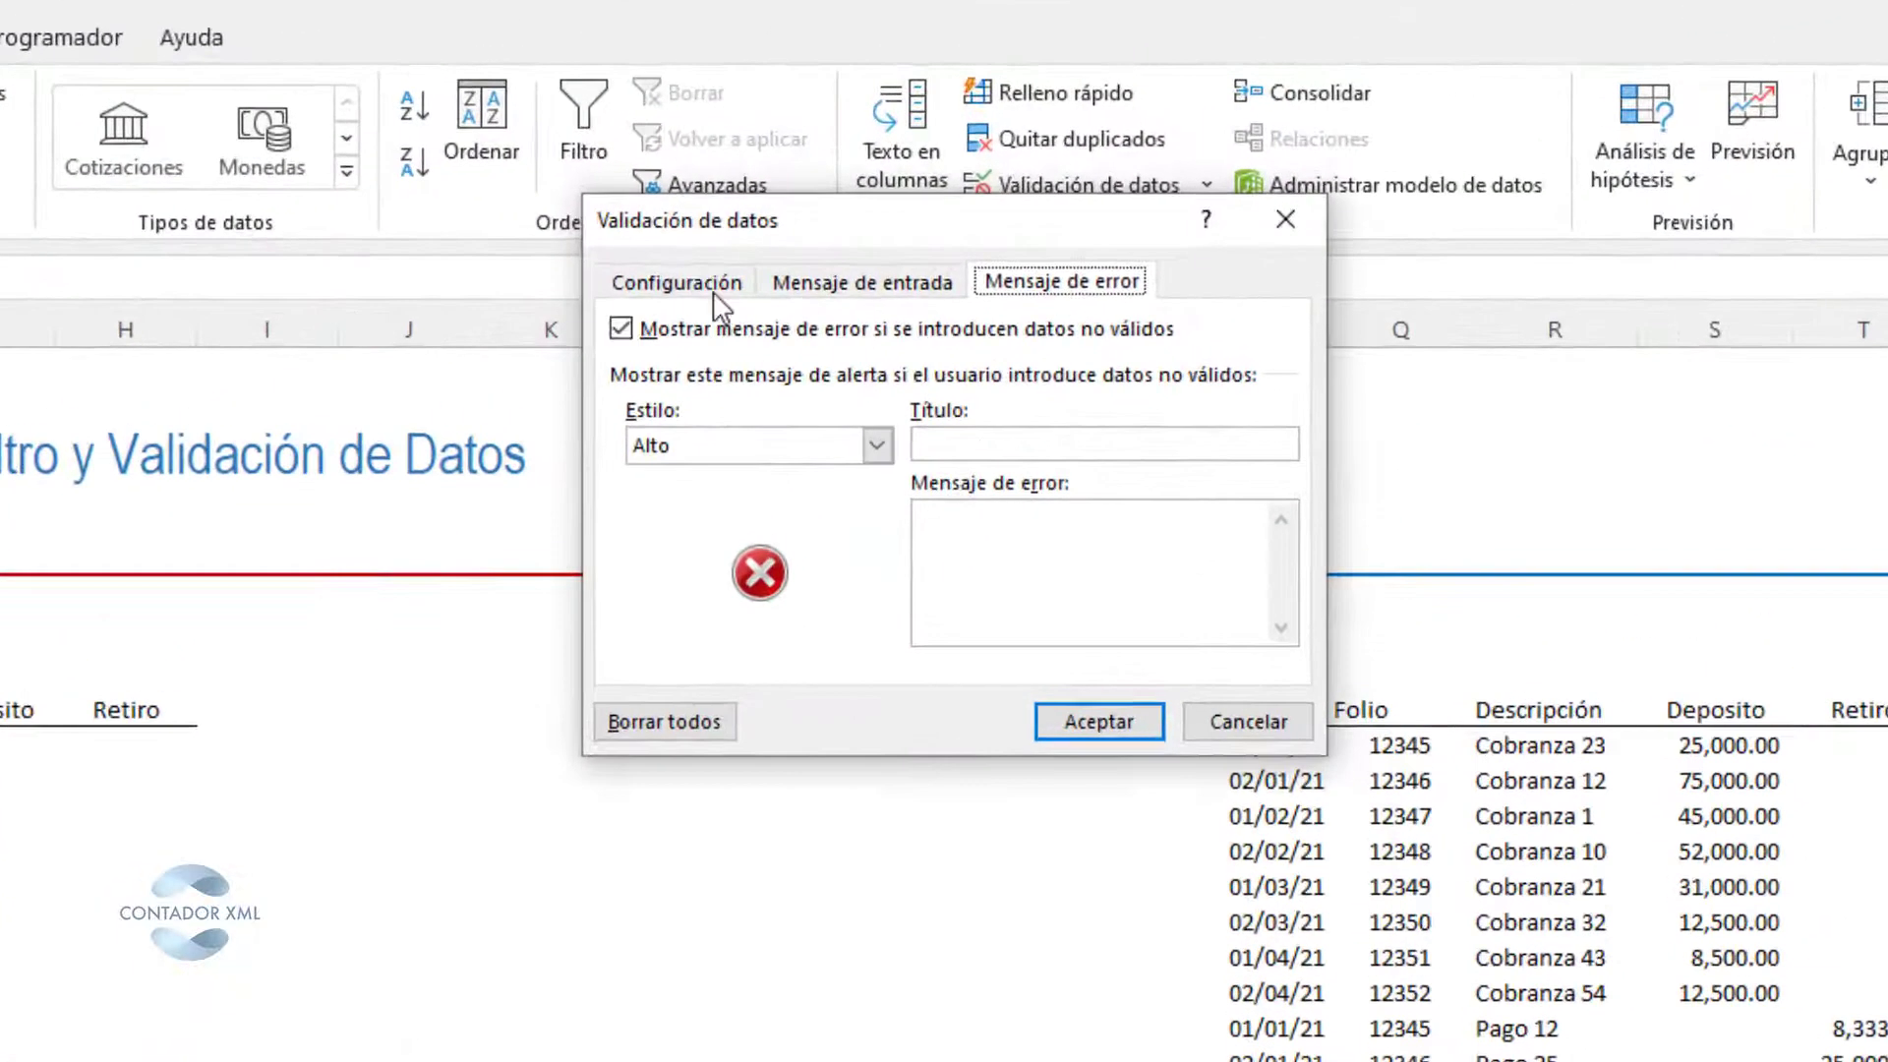
click(952, 198)
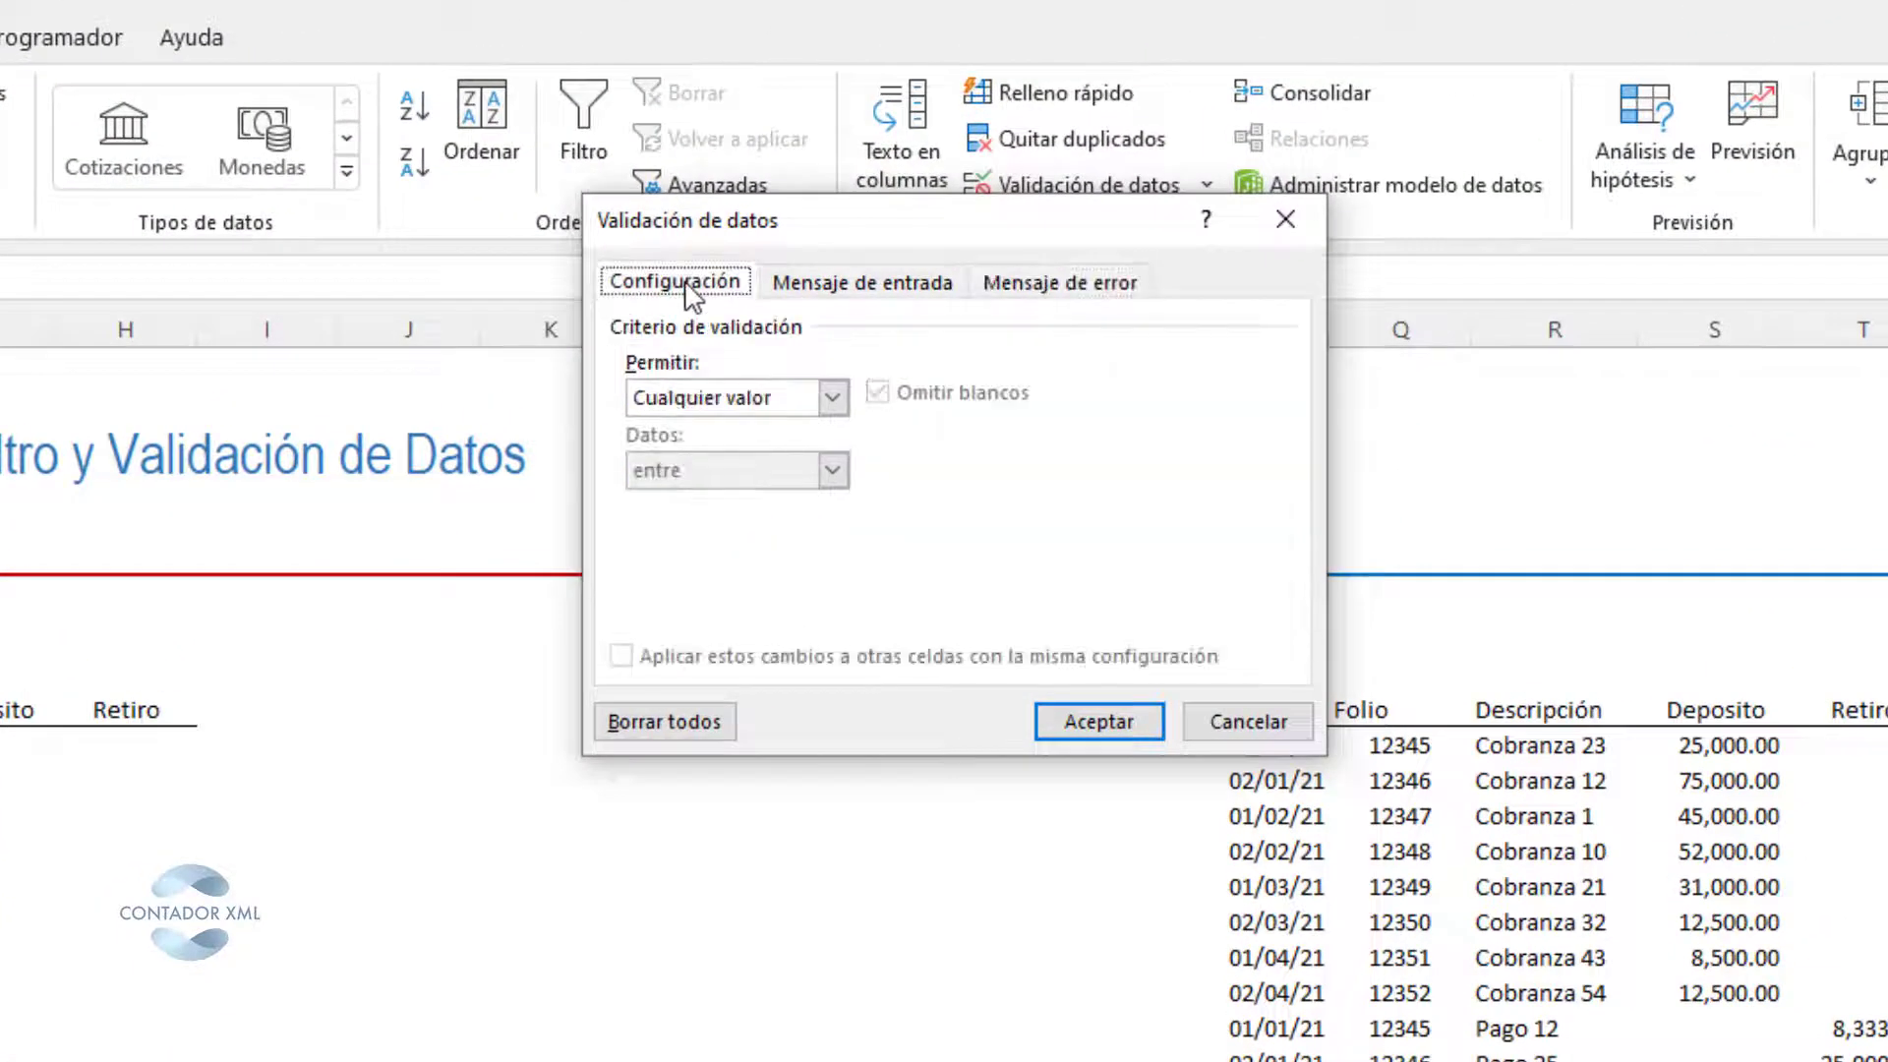
click(834, 397)
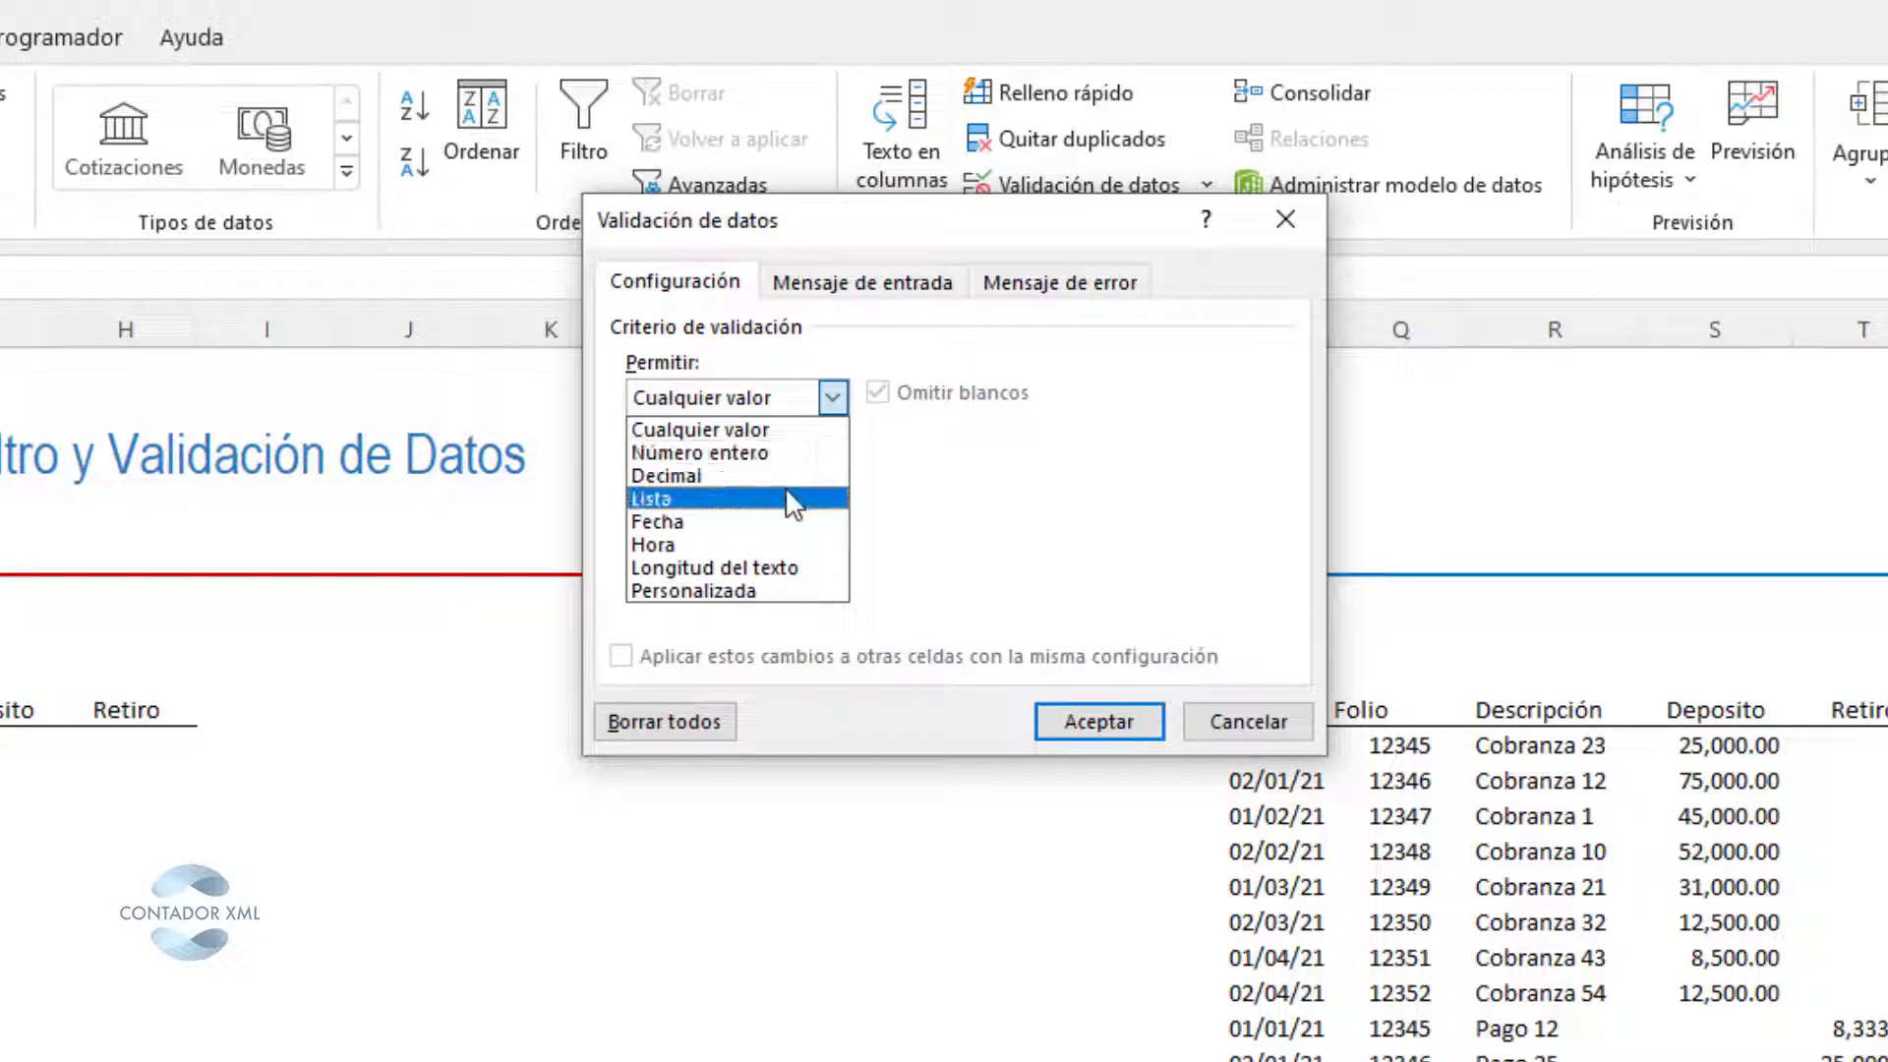
click(785, 492)
- Enter 2019,2020,2021 as the source of the Año validation list
click(773, 536)
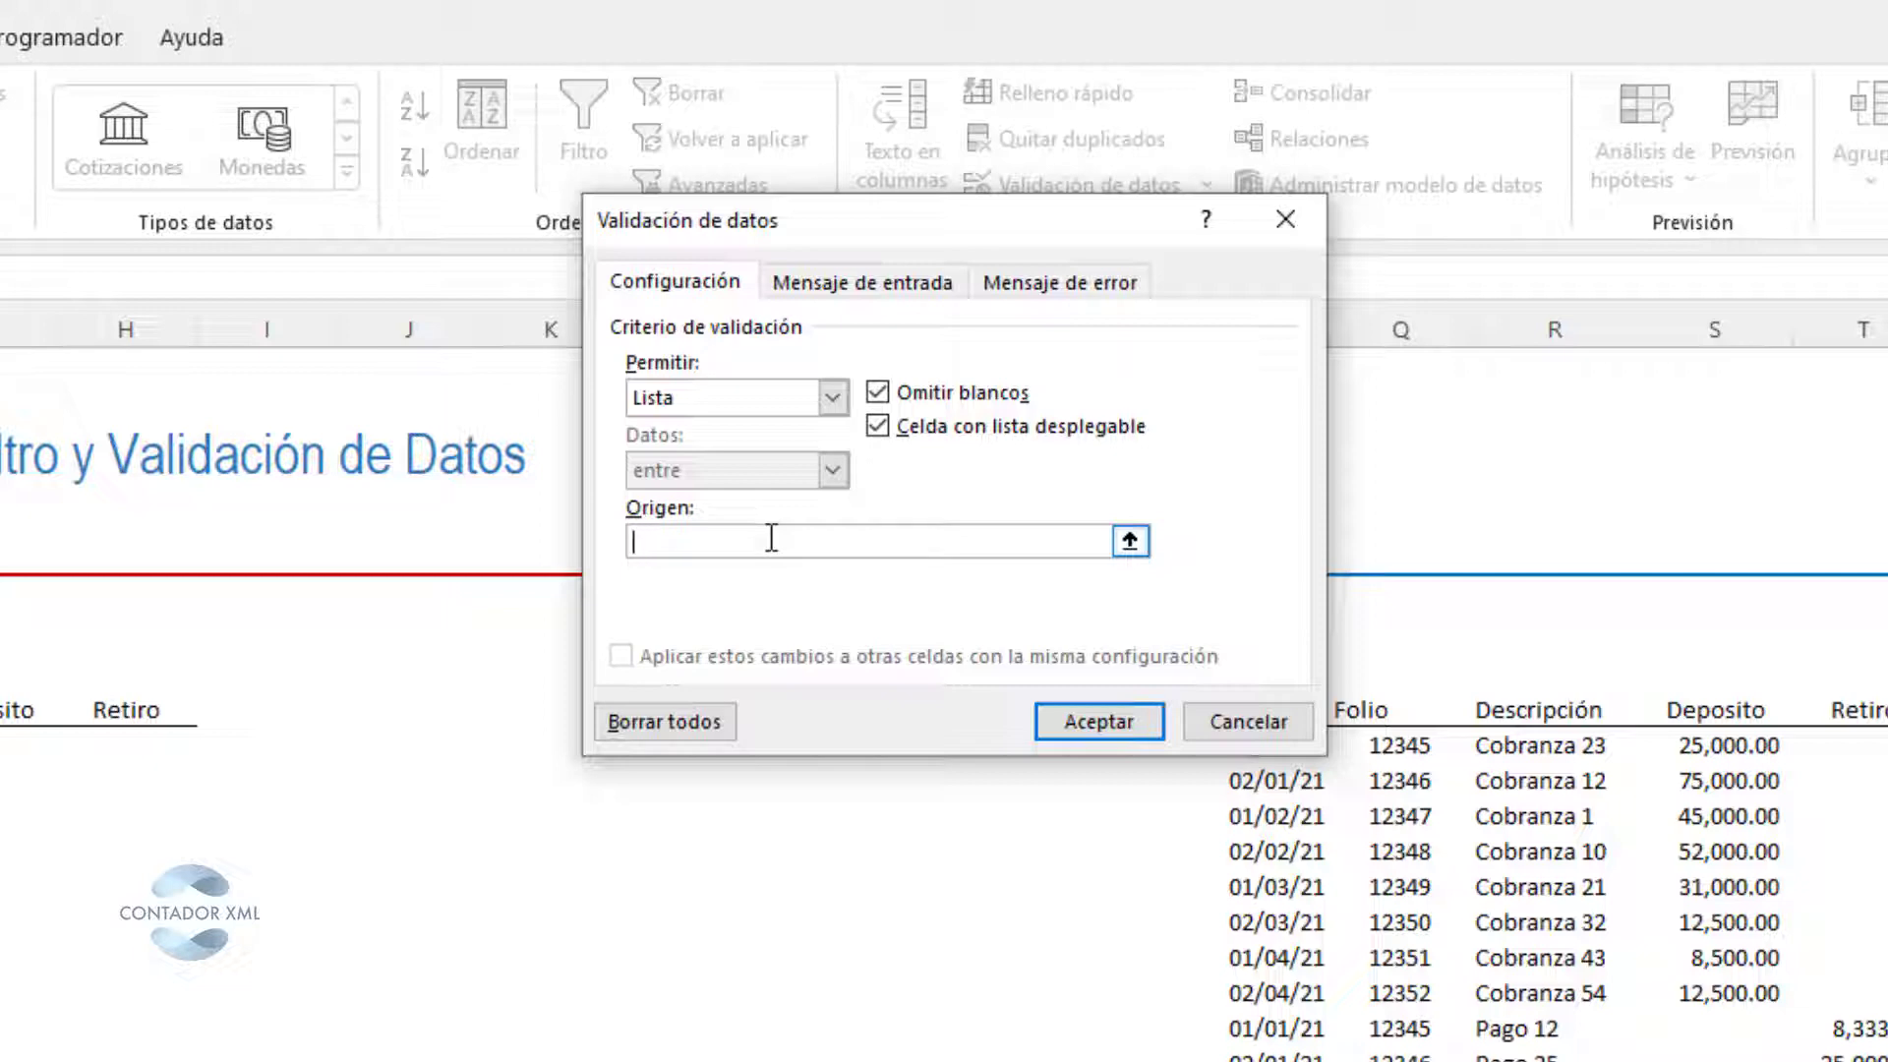
text(2019,)
text(2020,2021)
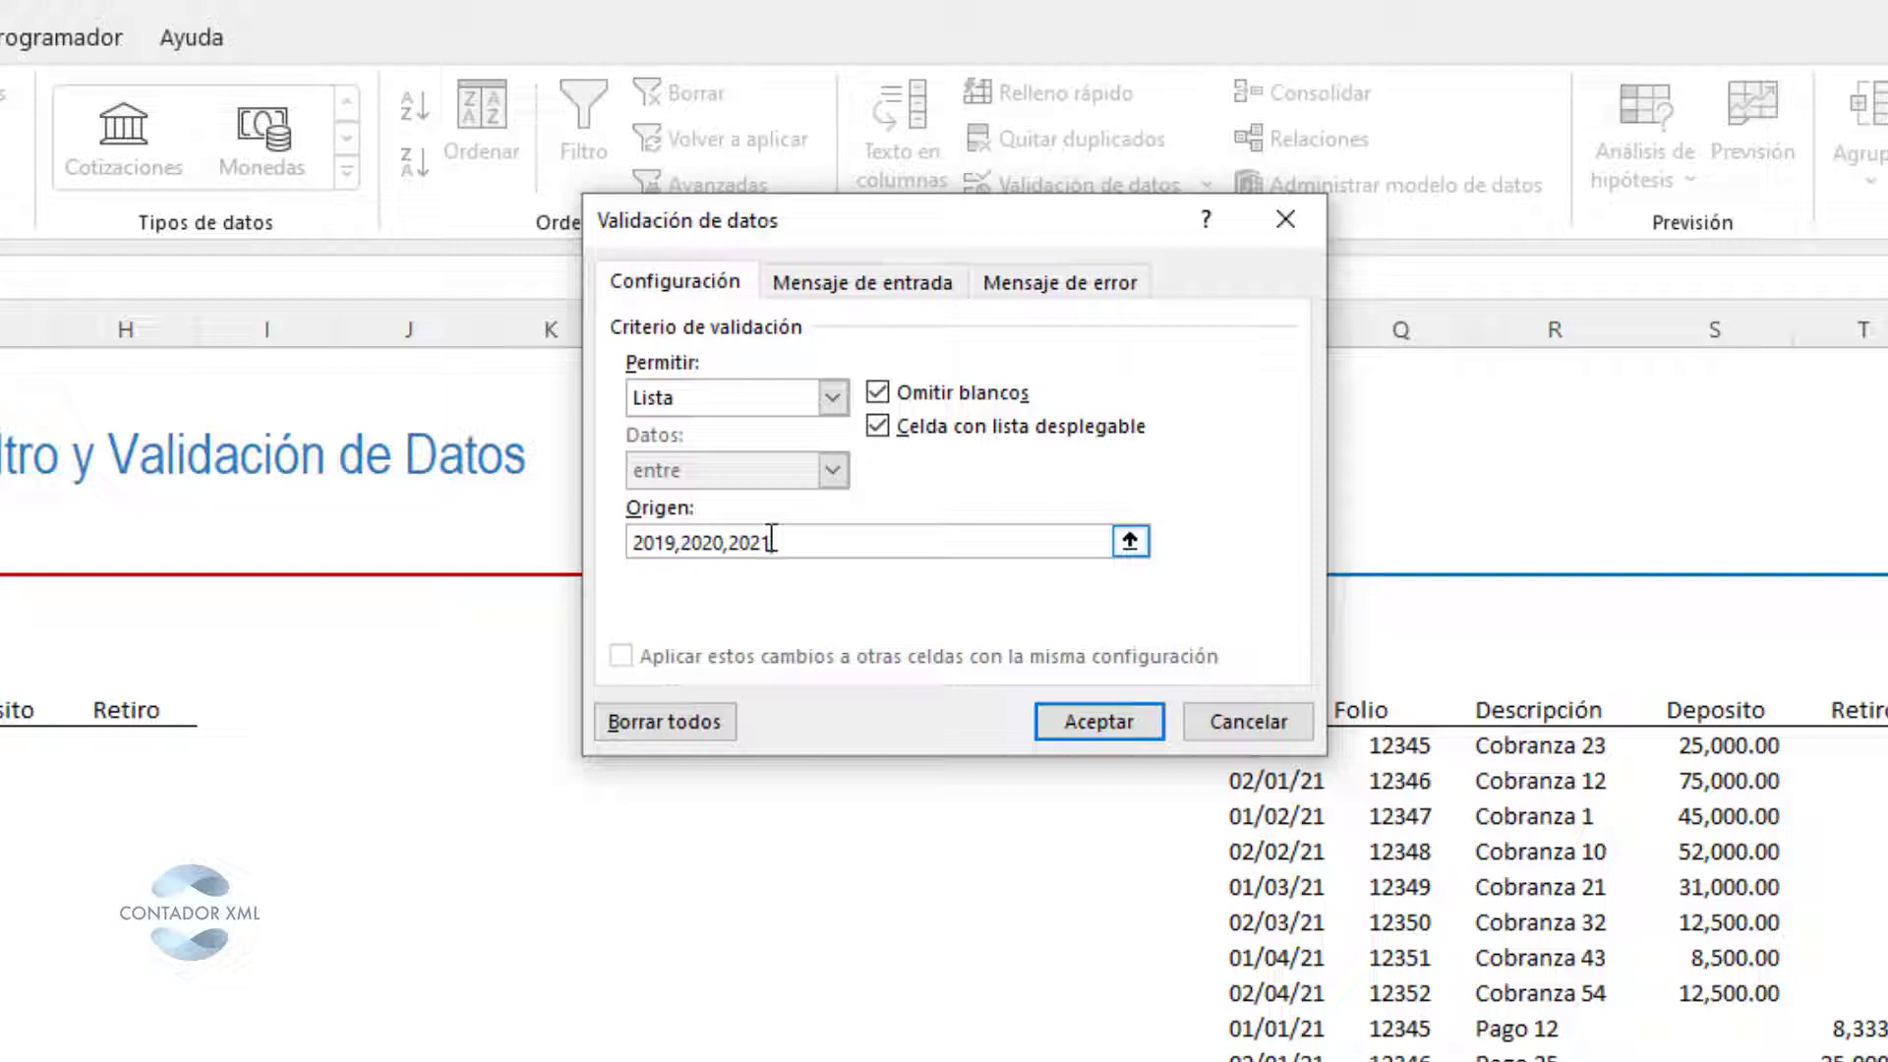
- Give the Año validation's error alert the title "Error de Datos" and message "Favor de seleccionar el dato de la lista", and apply the validation
click(1057, 285)
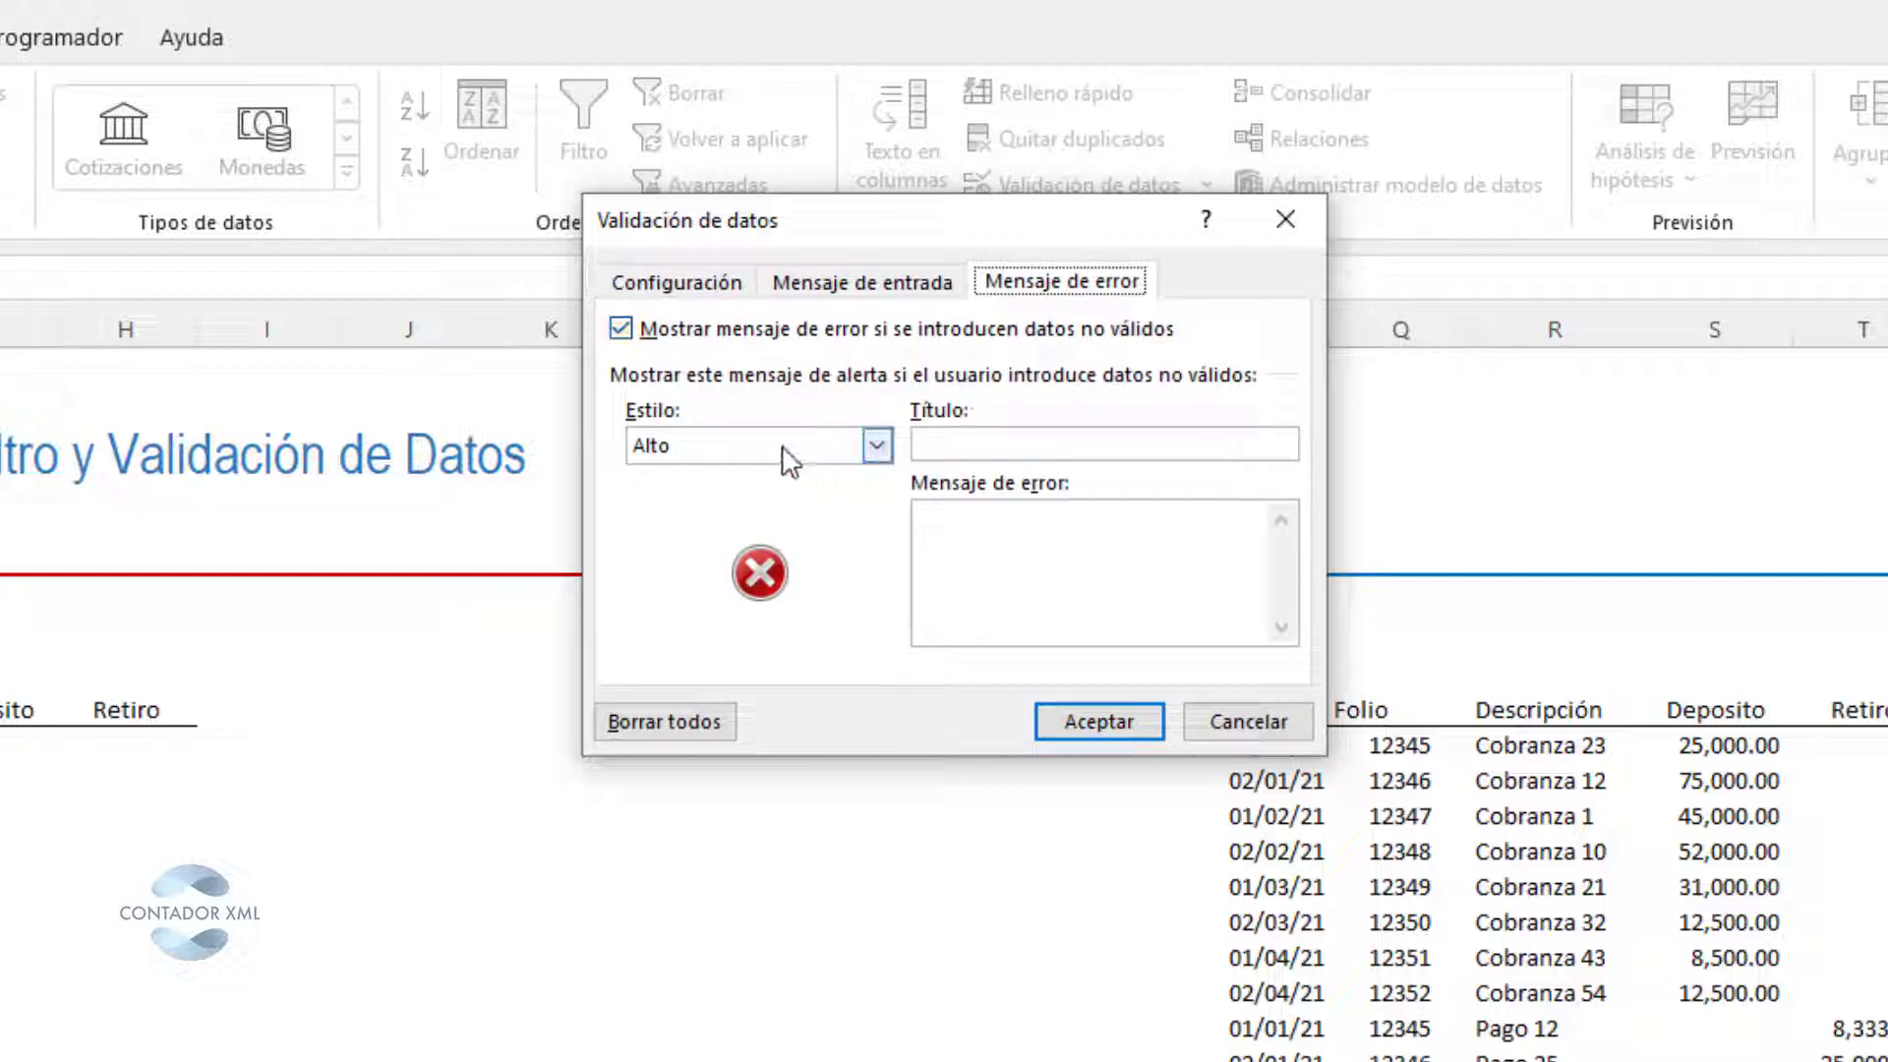
click(954, 444)
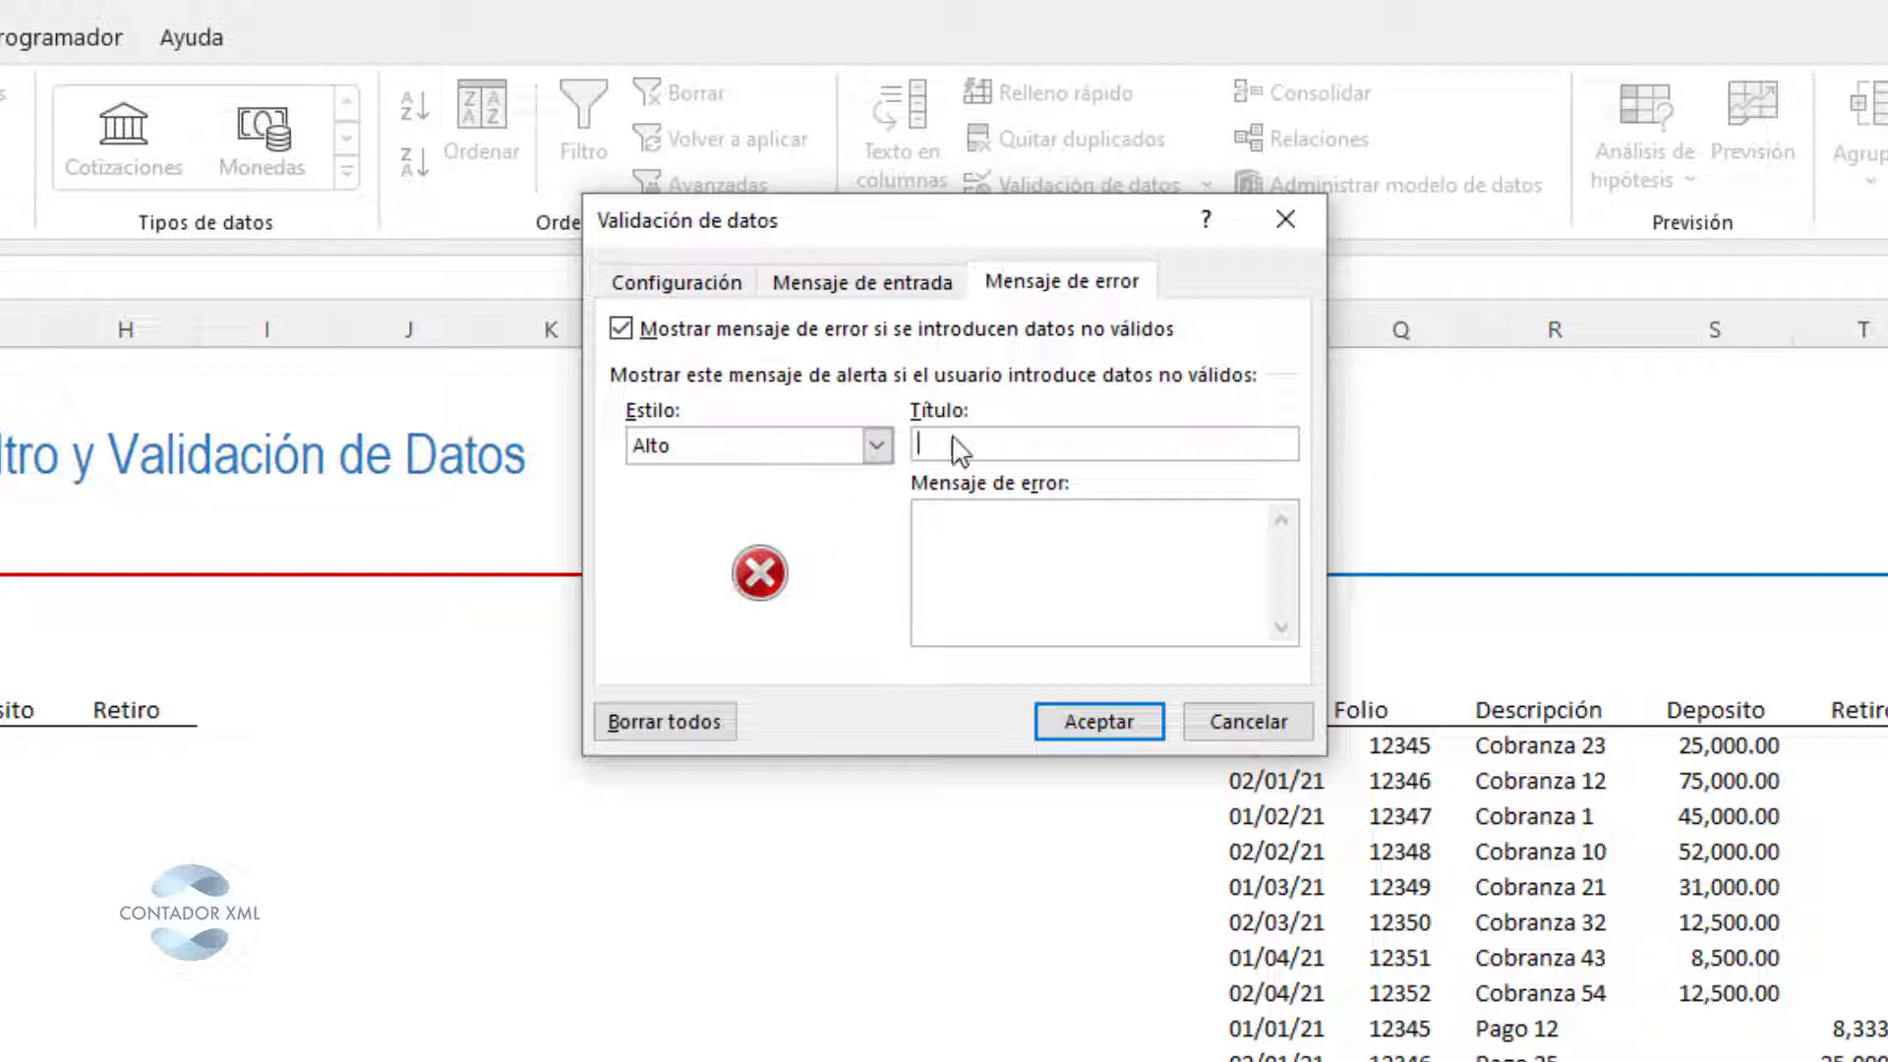
text(Error de Datos)
click(996, 540)
text(Fa or)
key(BackSpace)
key(BackSpace)
text(vor de )
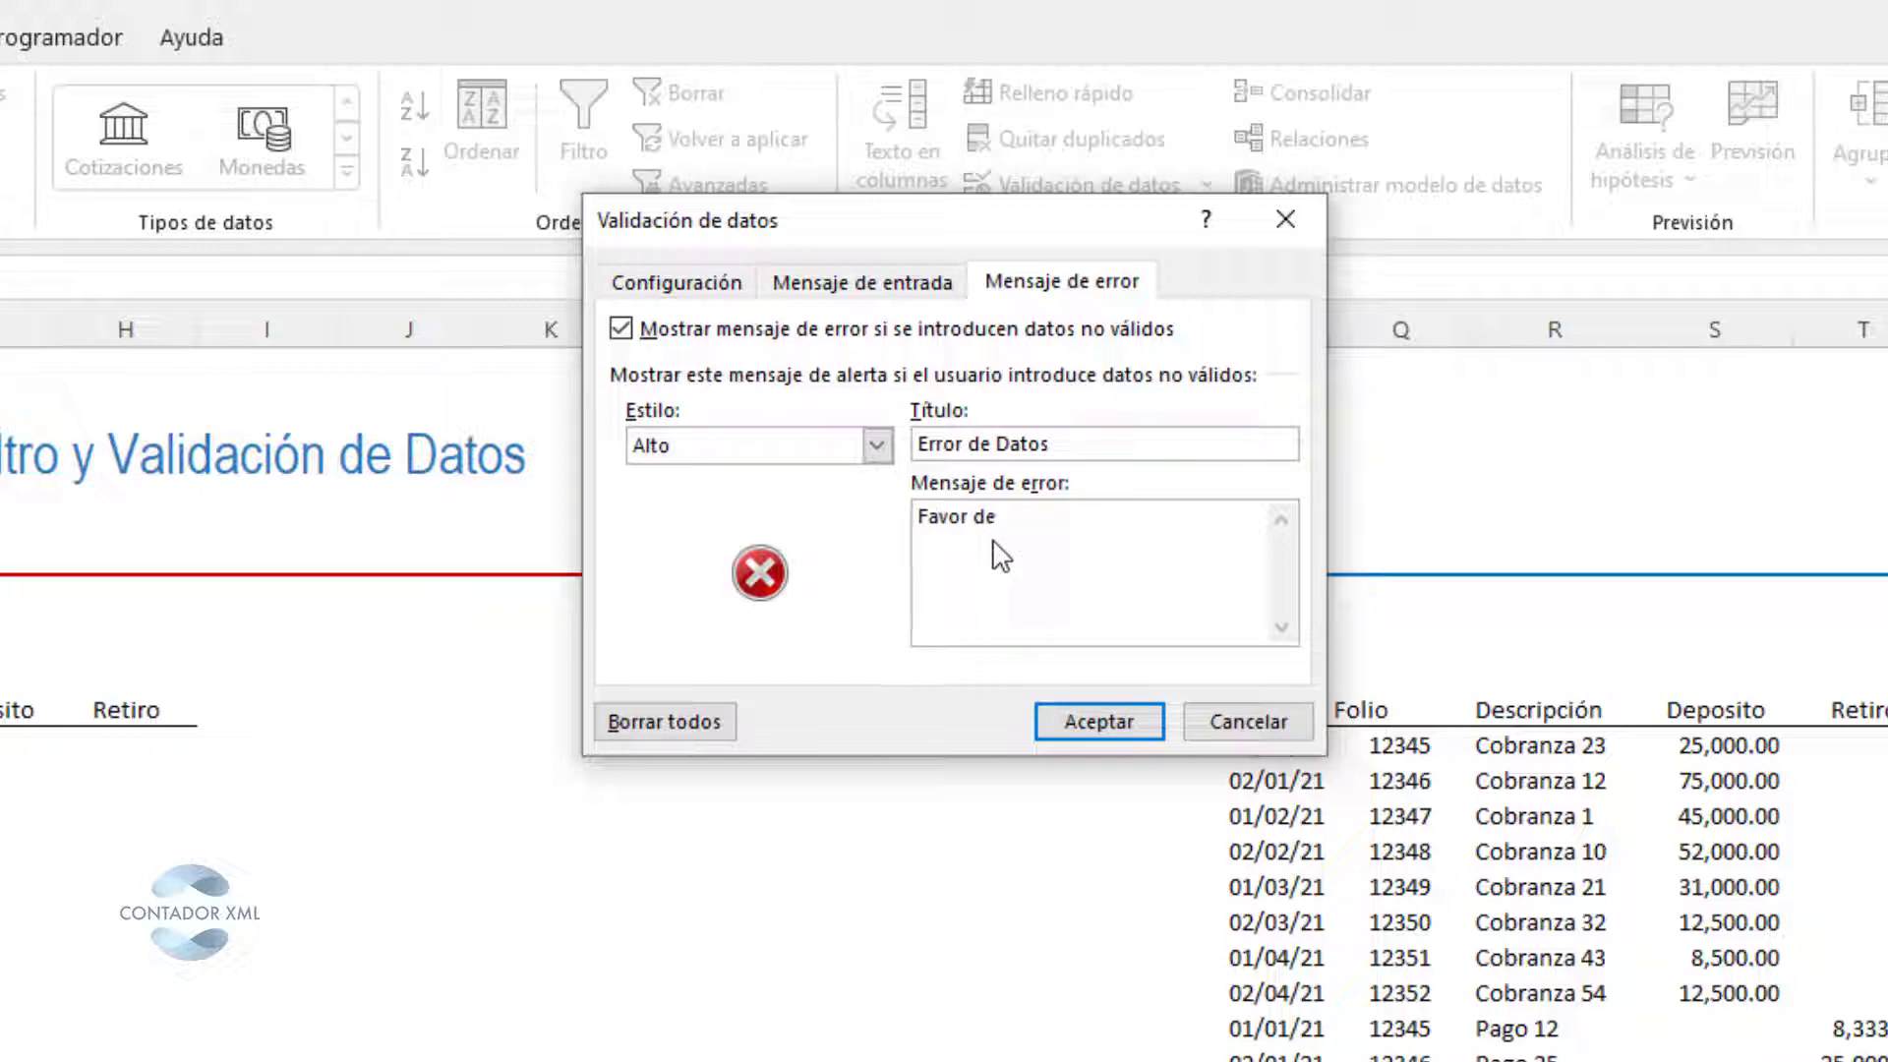
text(seleccionar el dato de la)
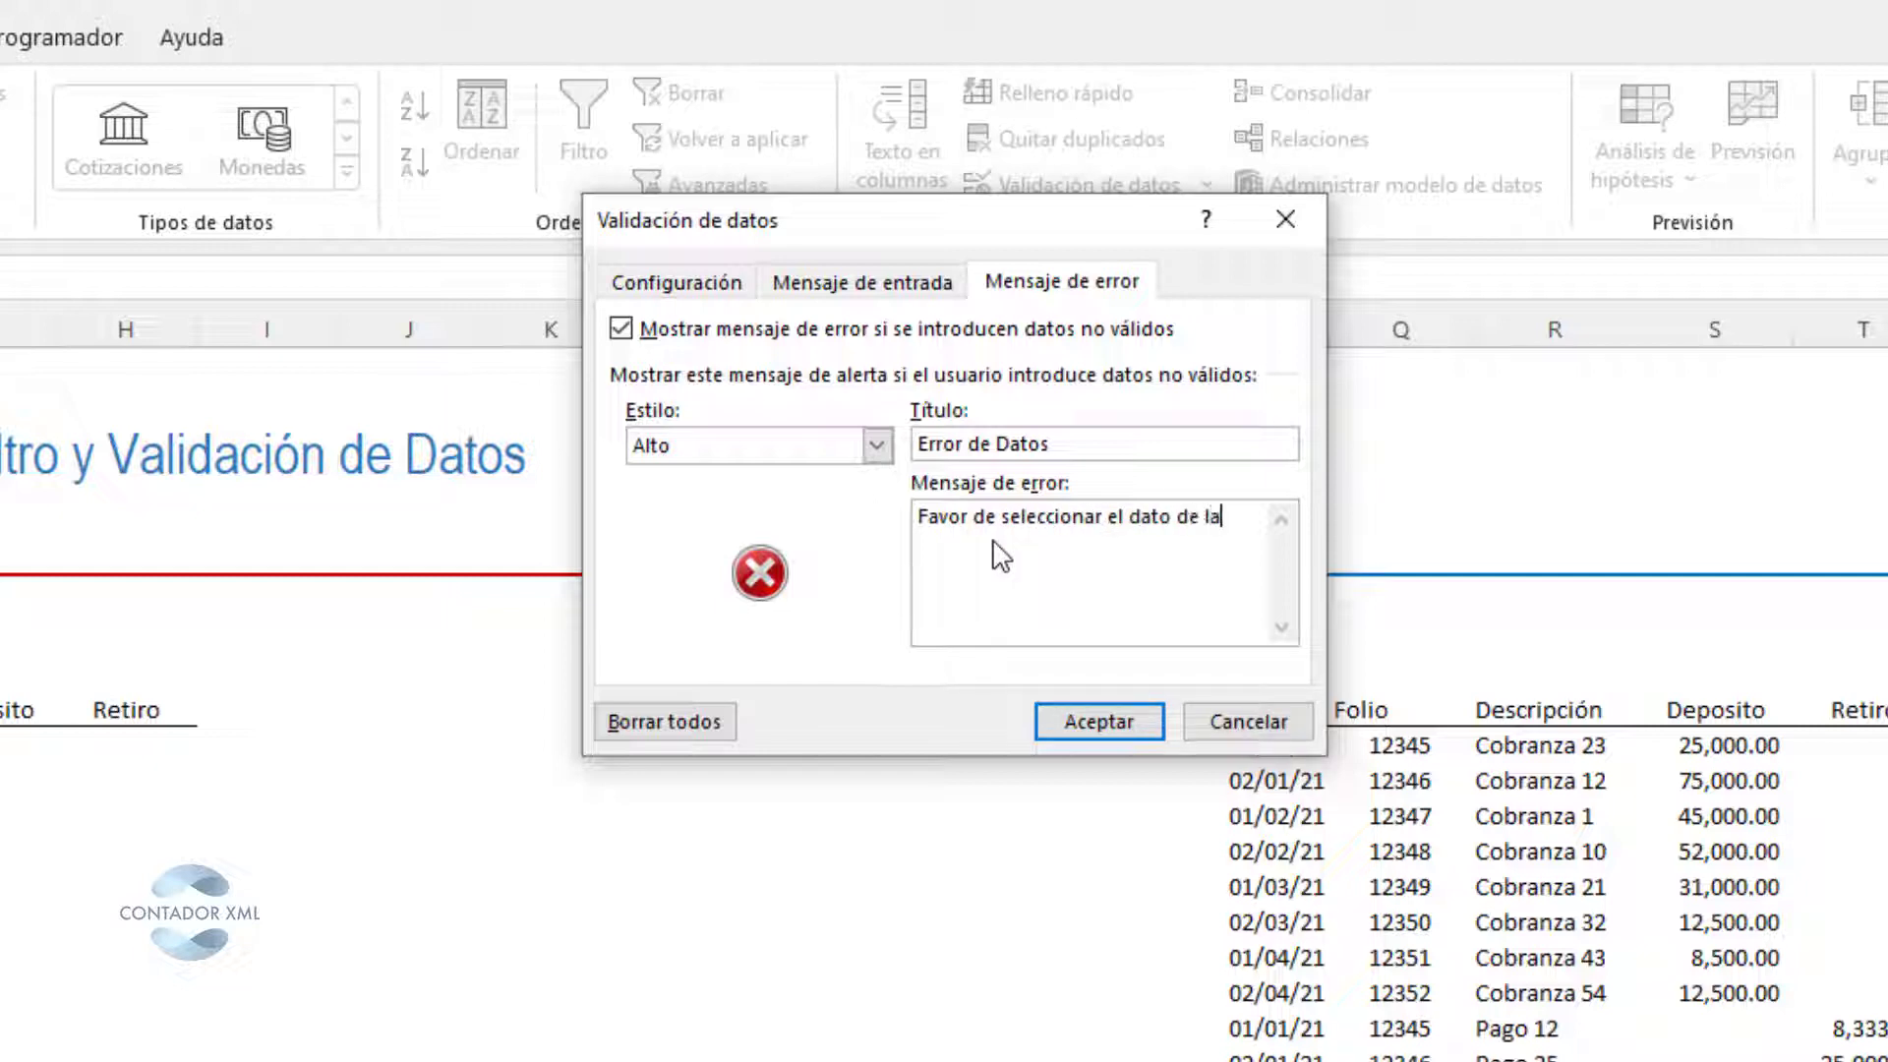
text( lista)
click(1093, 723)
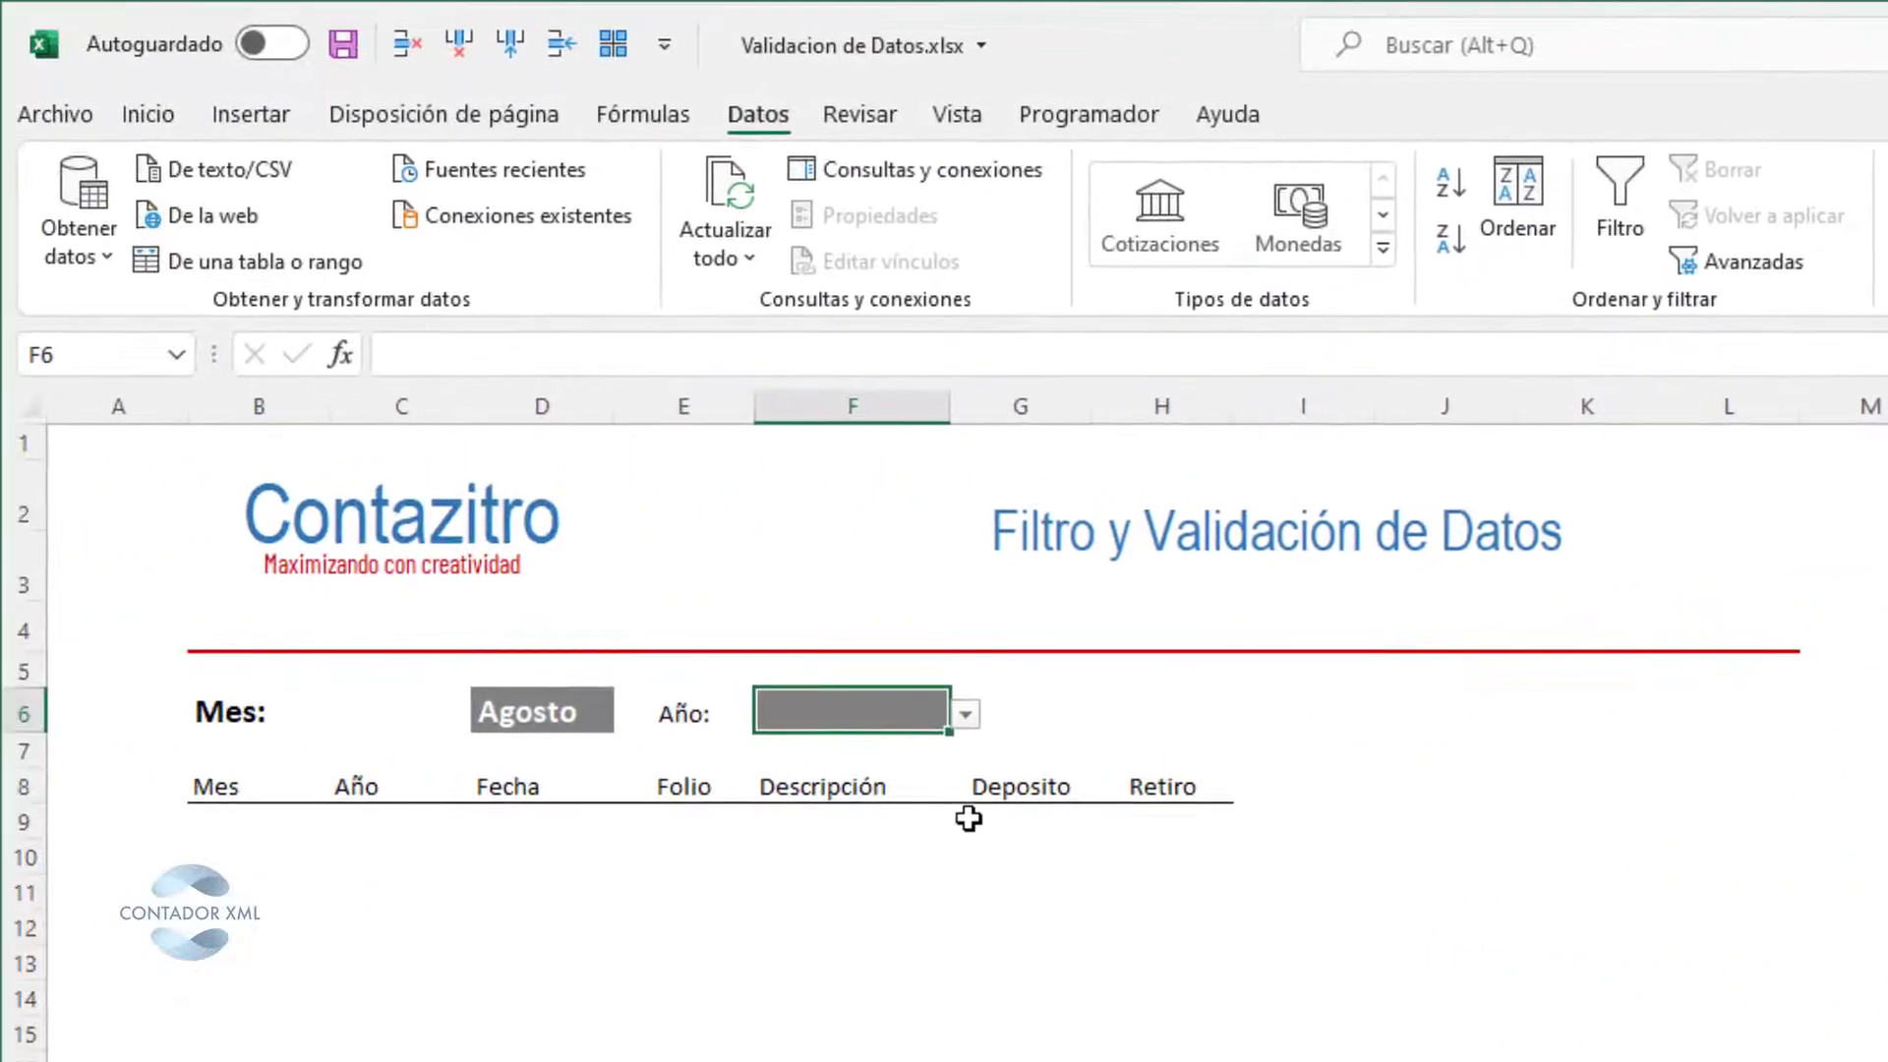
- Test the year list in the Año cell F6 by choosing 2019 and finally 2020
click(576, 685)
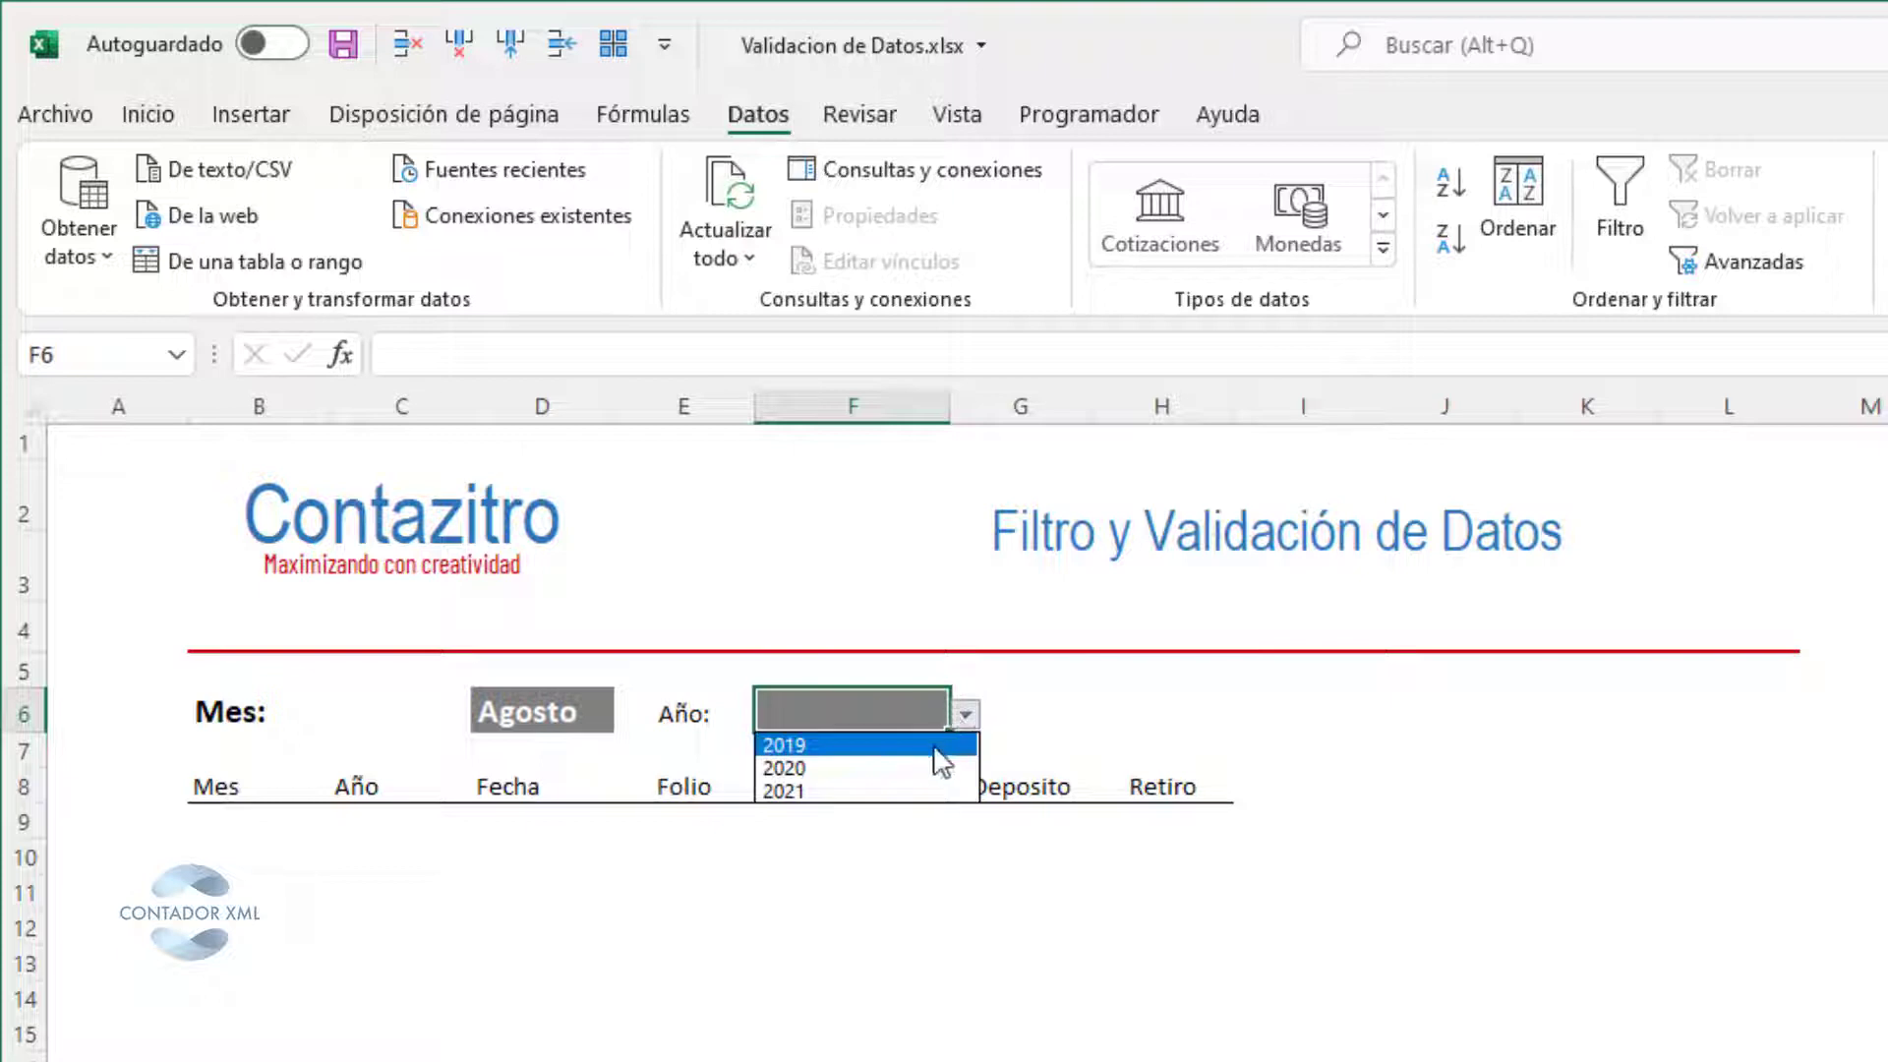
click(875, 744)
click(966, 715)
click(936, 769)
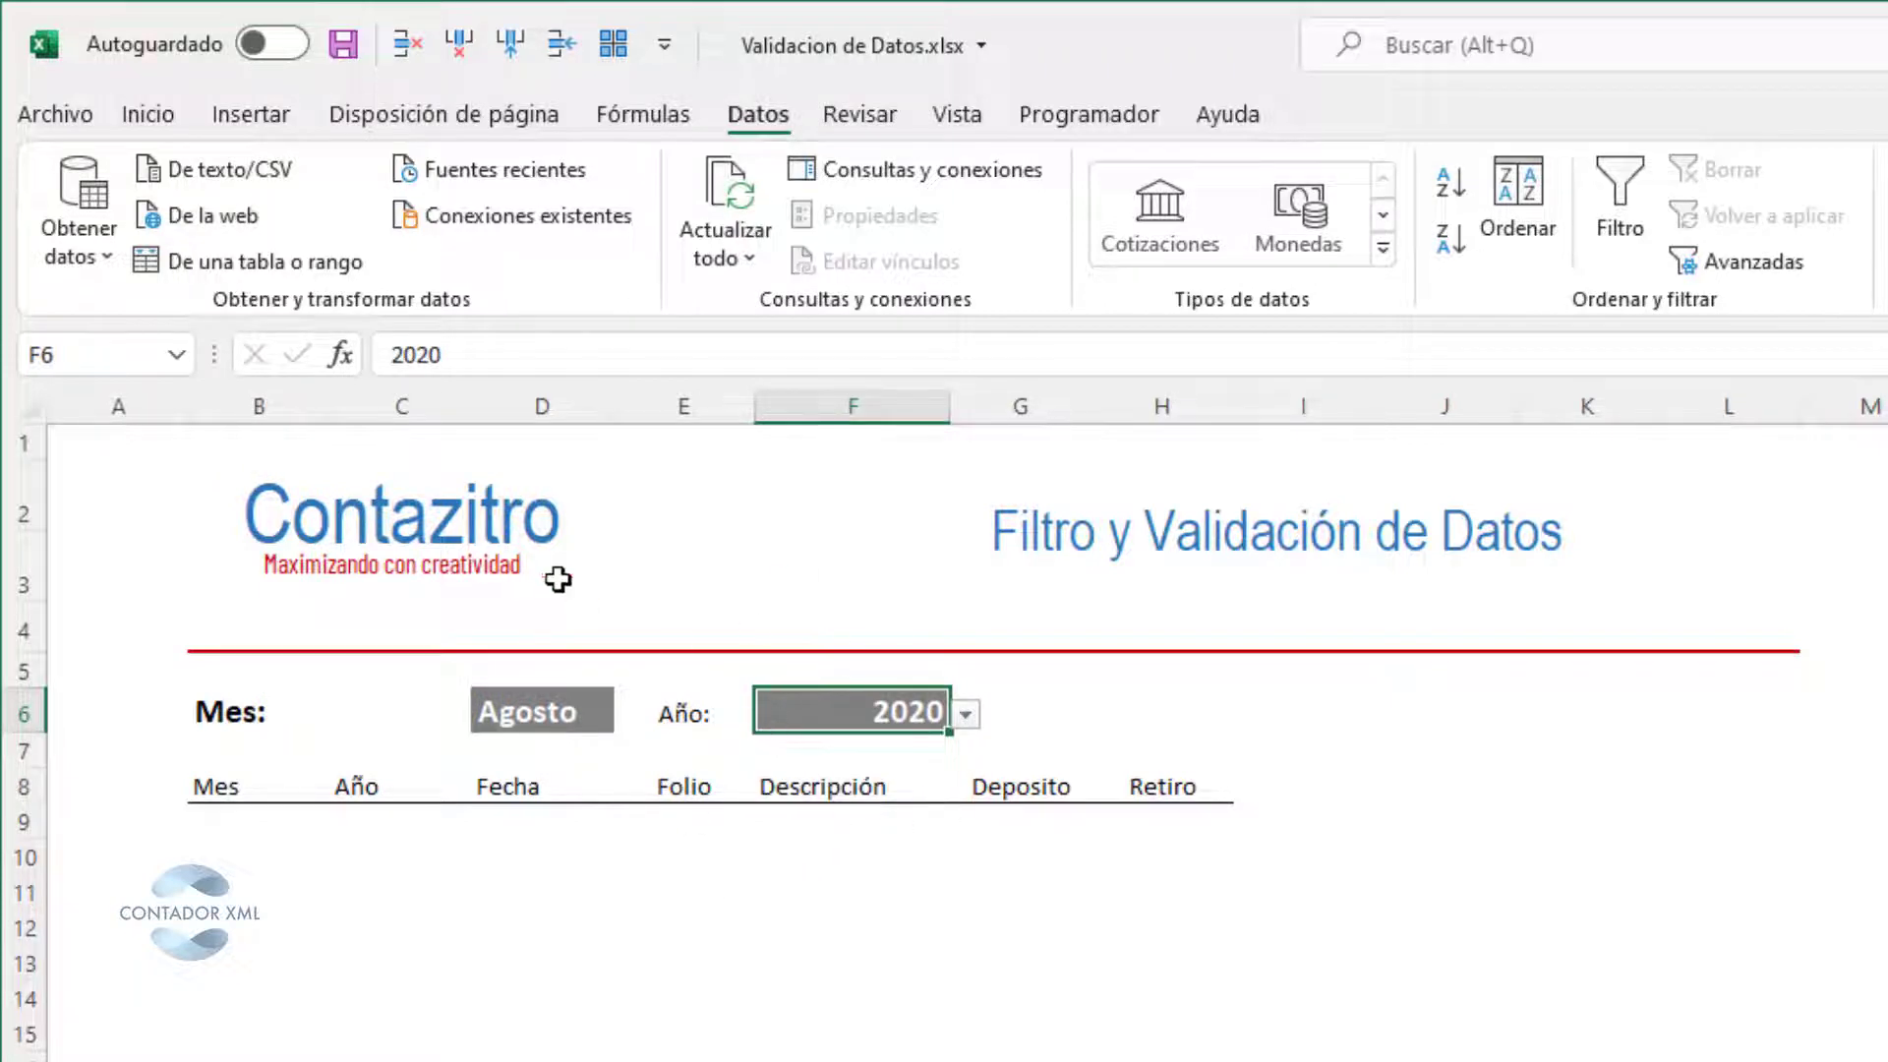
click(464, 755)
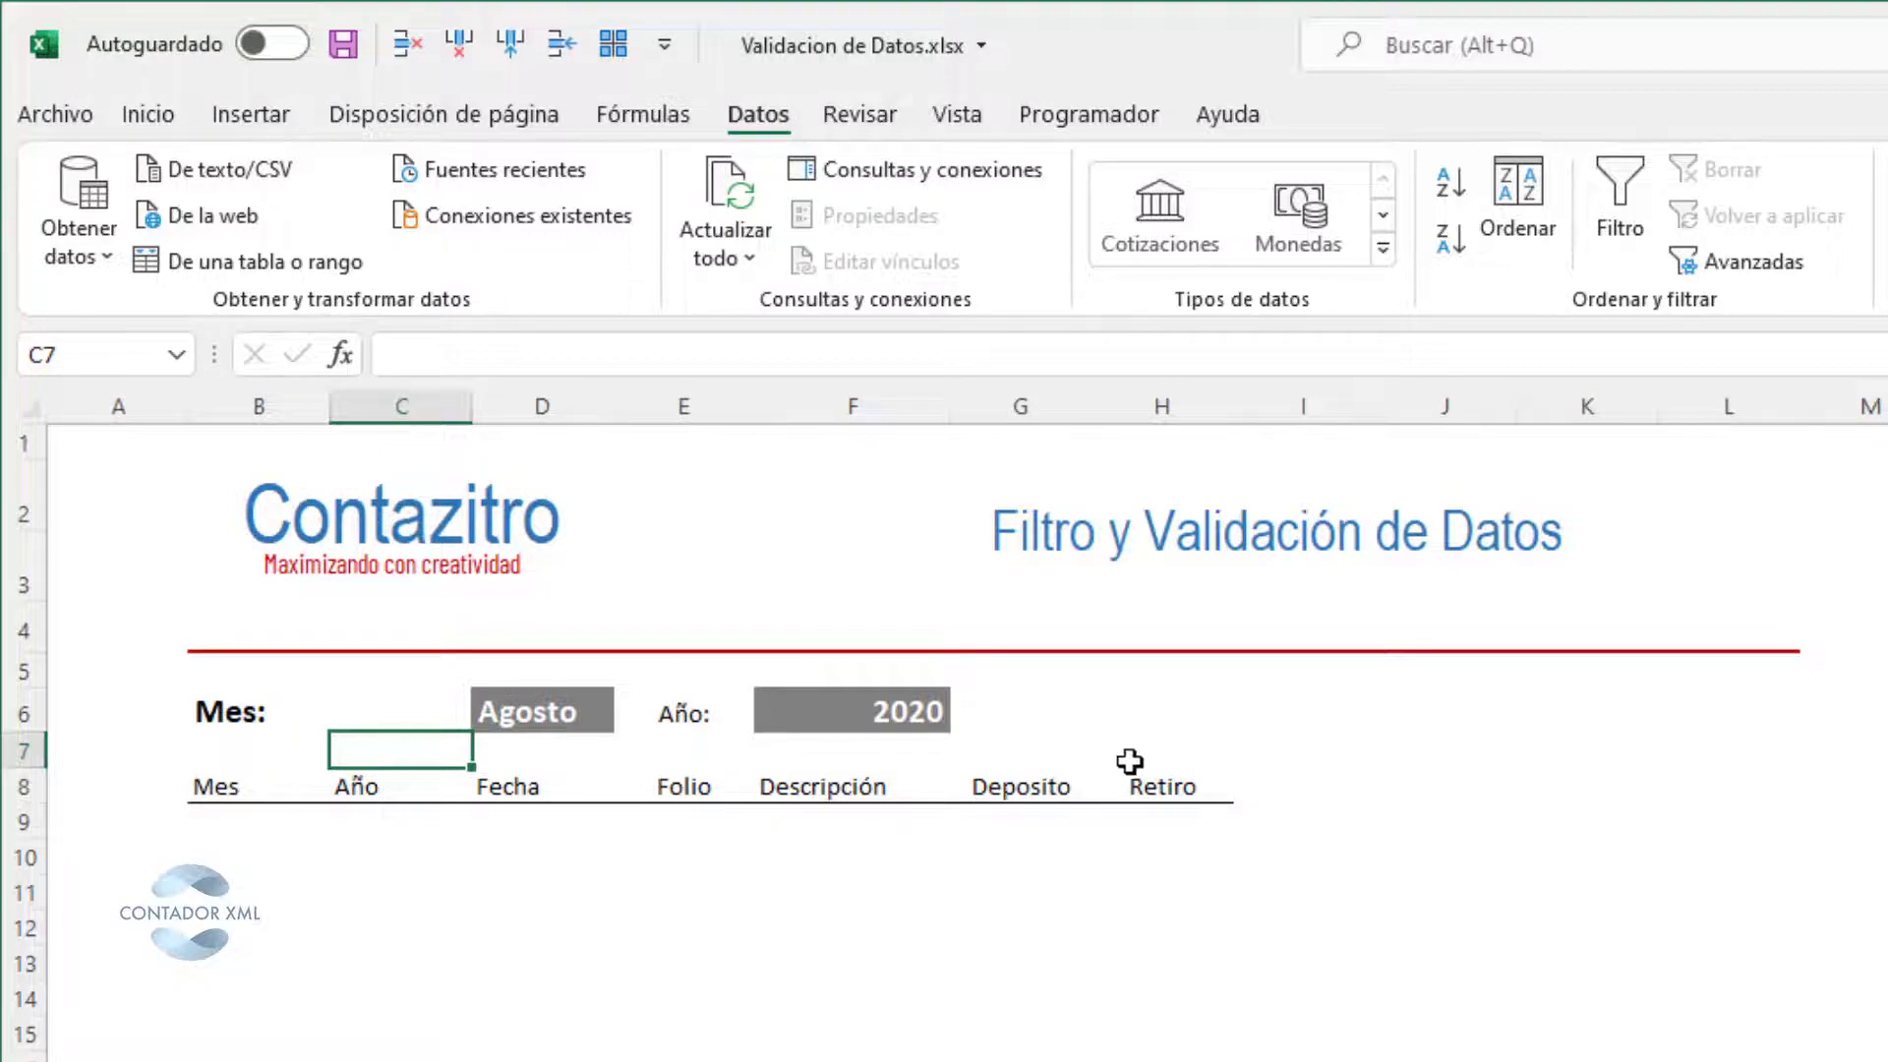
- Review the empty report area under its headers, and mark point I as done on the Guia sheet by entering 1 in its Elaborado cell
click(259, 822)
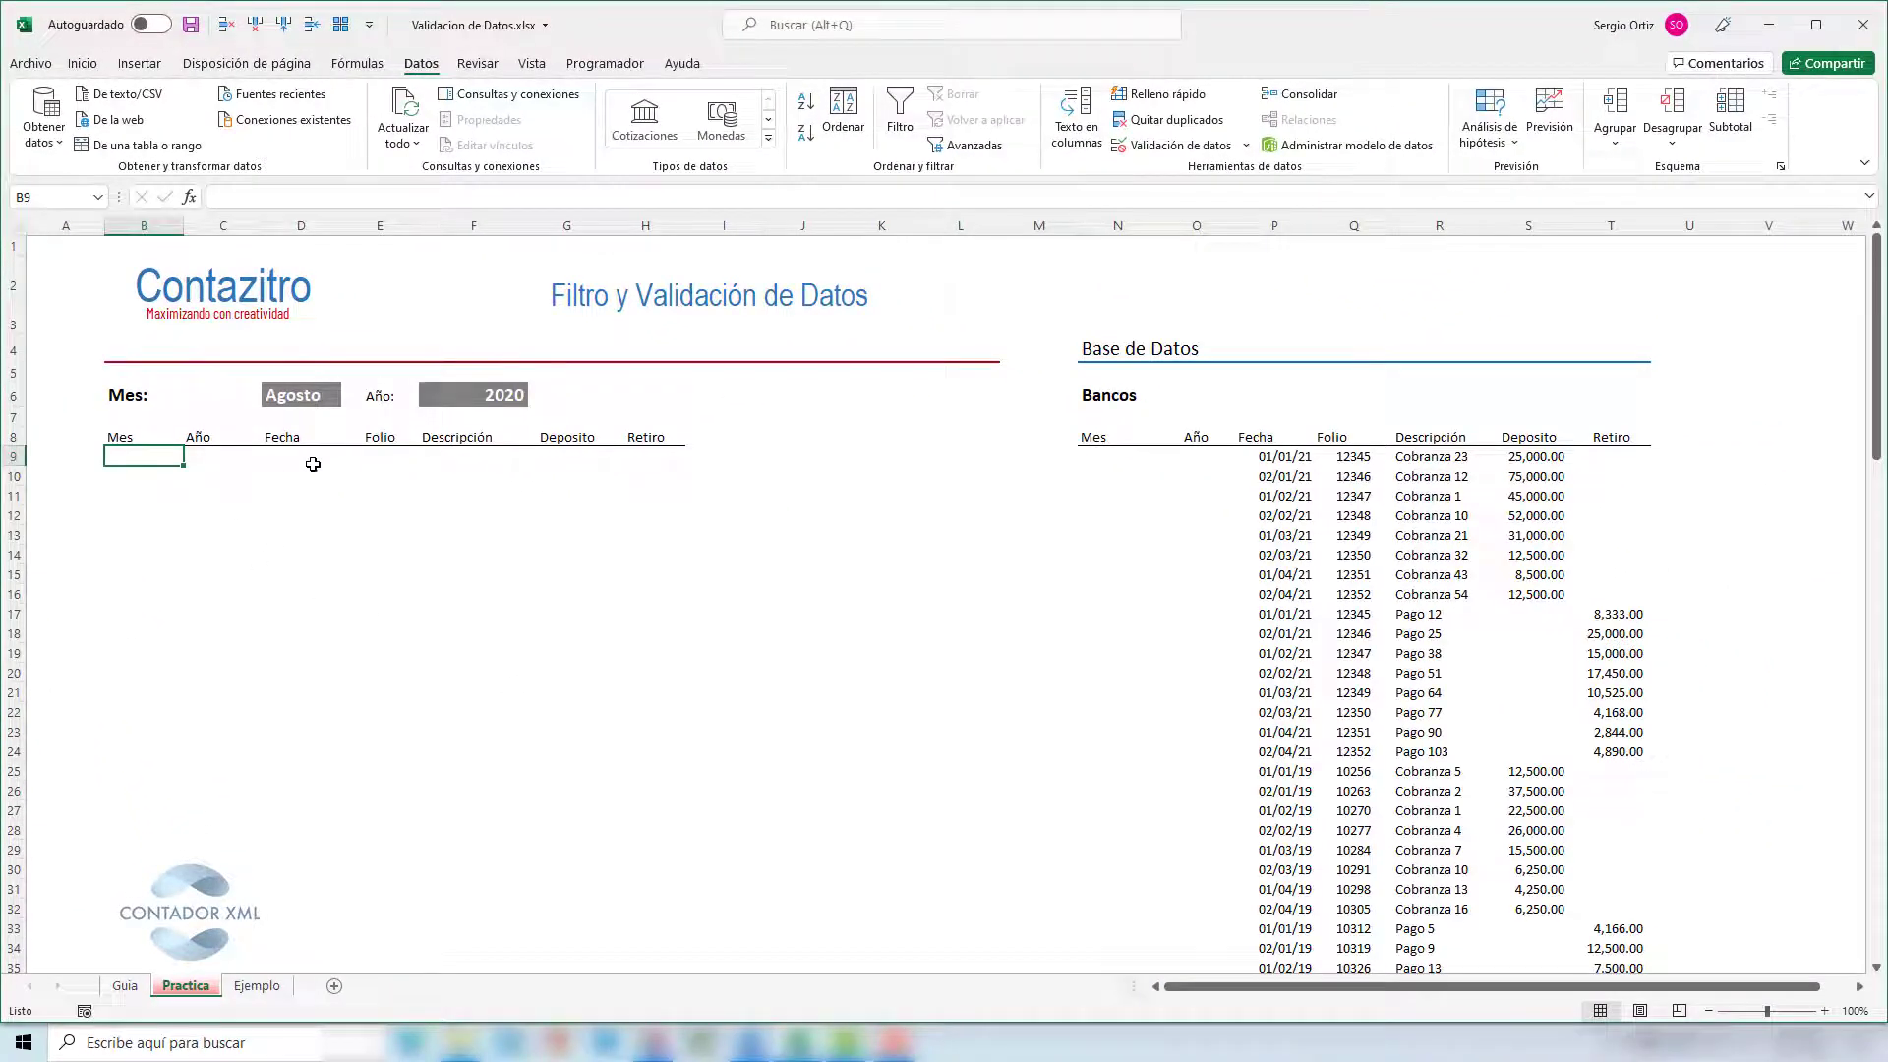
drag(157, 457, 640, 629)
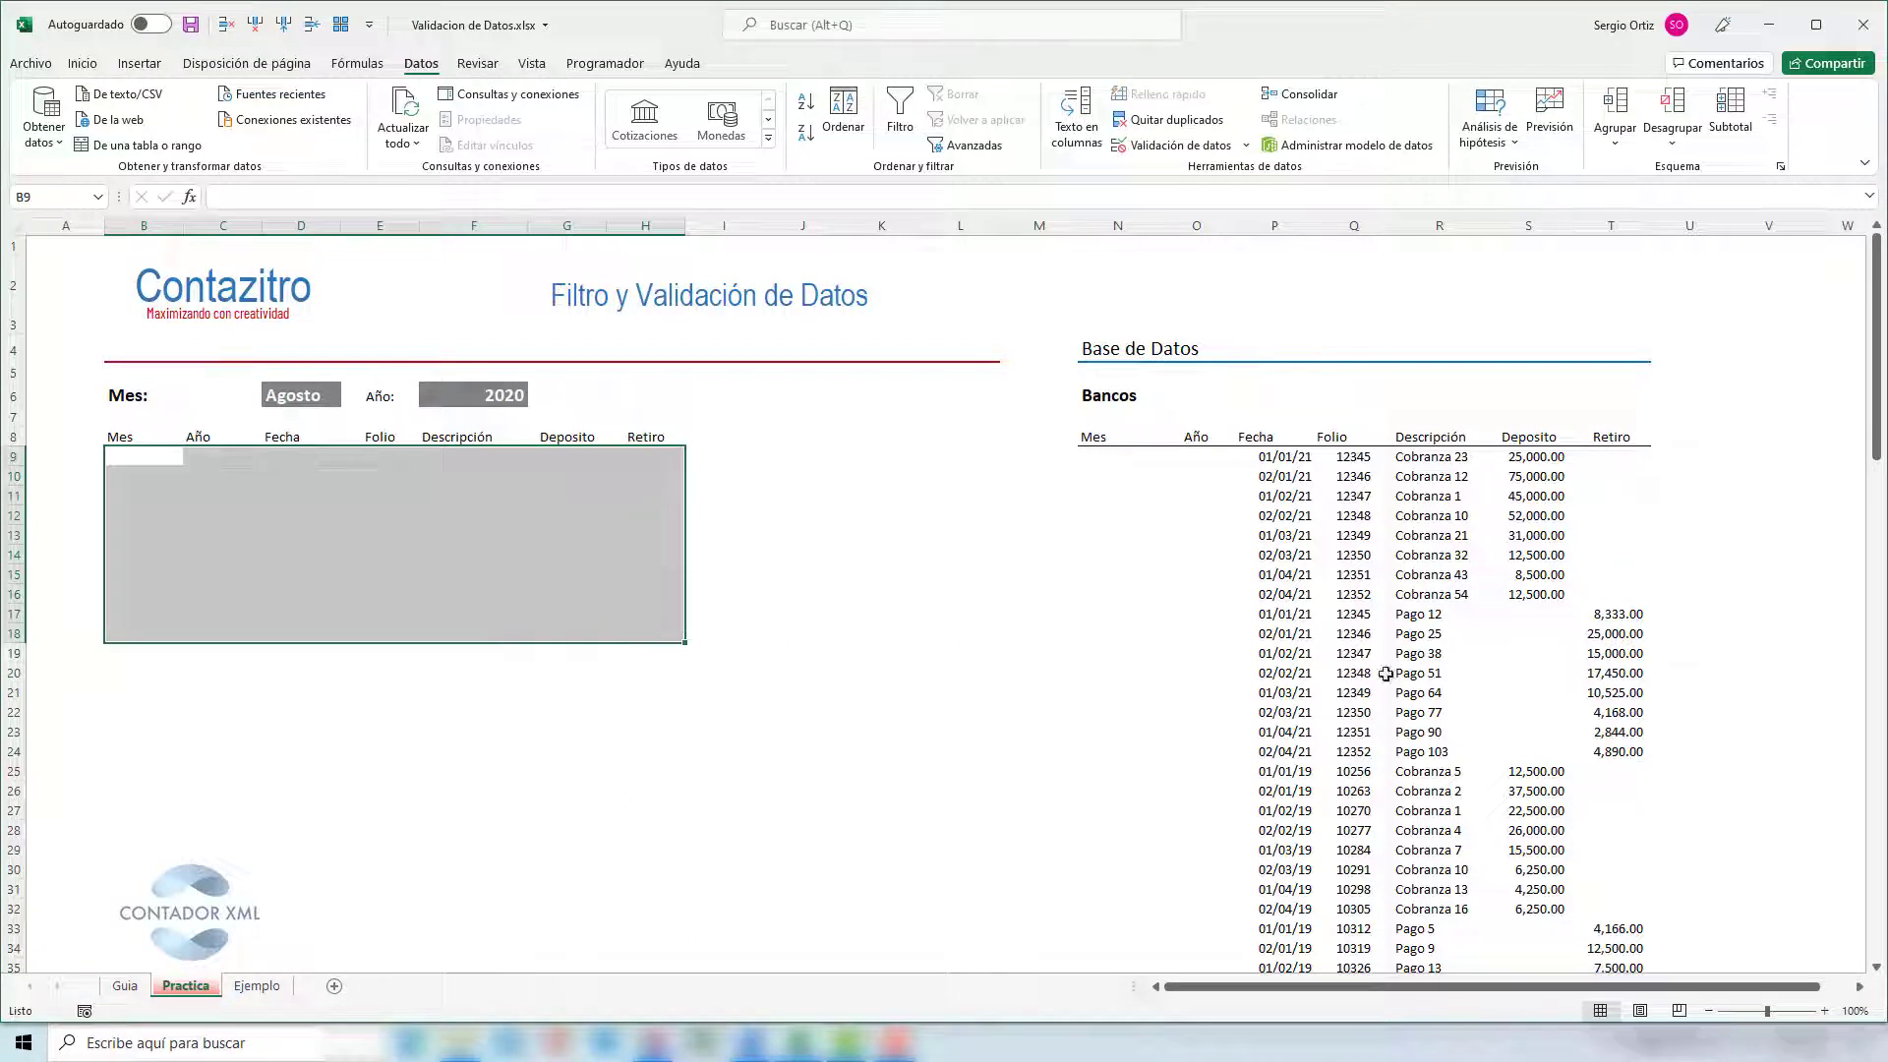
click(124, 986)
text(1)
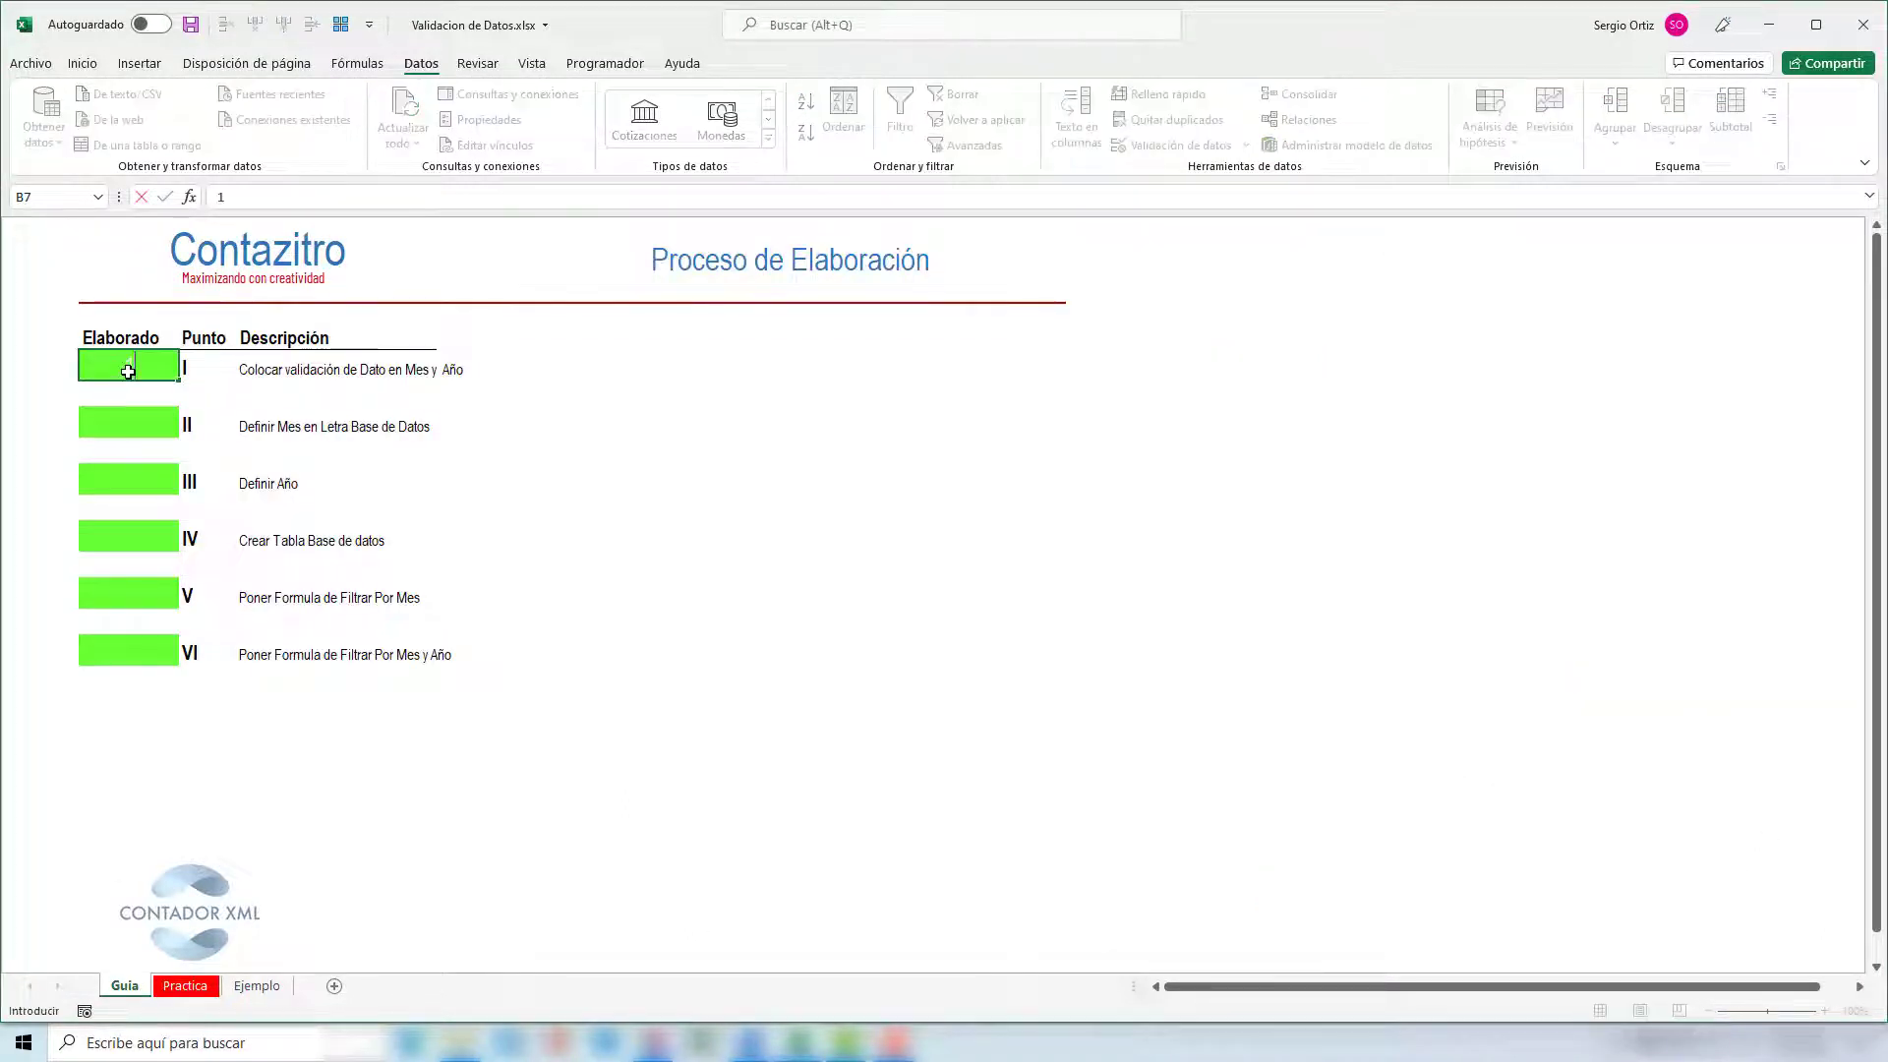
key(Return)
click(136, 417)
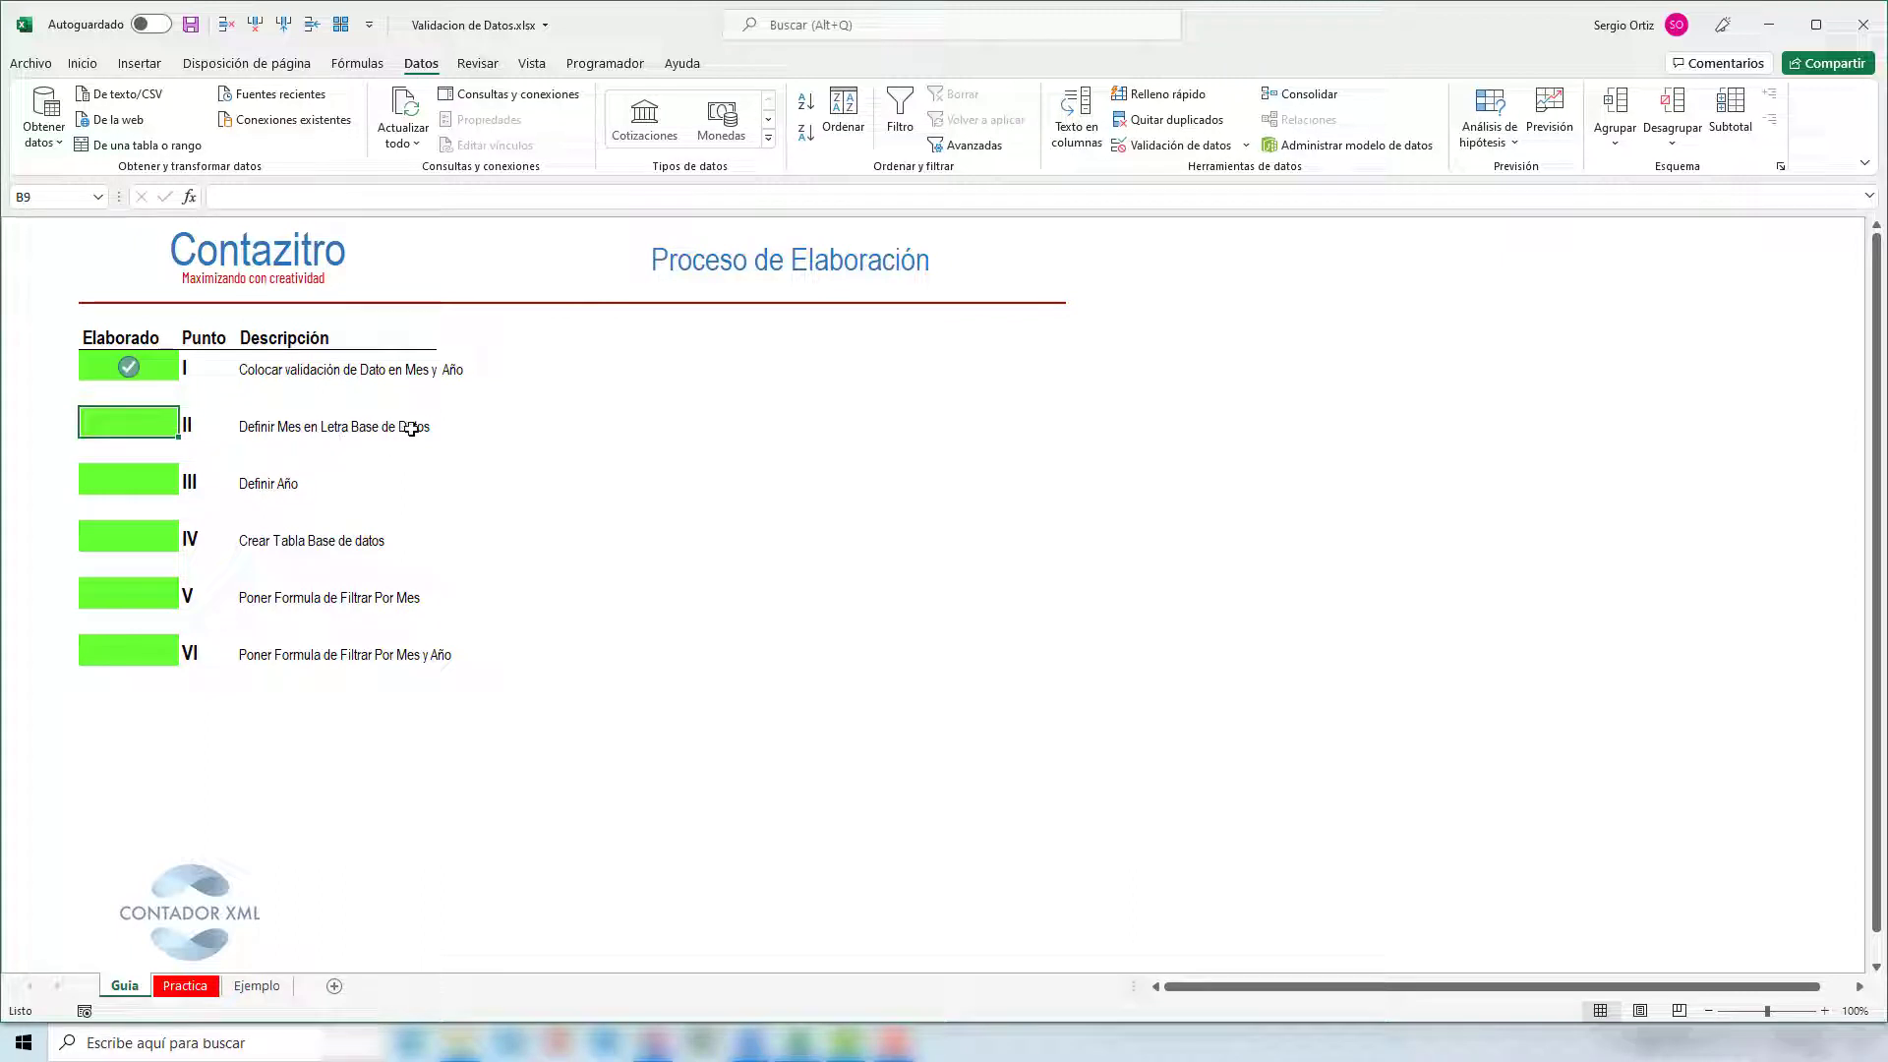
- On the Practica sheet, enter =NOMPROPIO(TEXTO(P9,"Mmmm")) in N9, the first Mes cell of the Bancos database
click(187, 986)
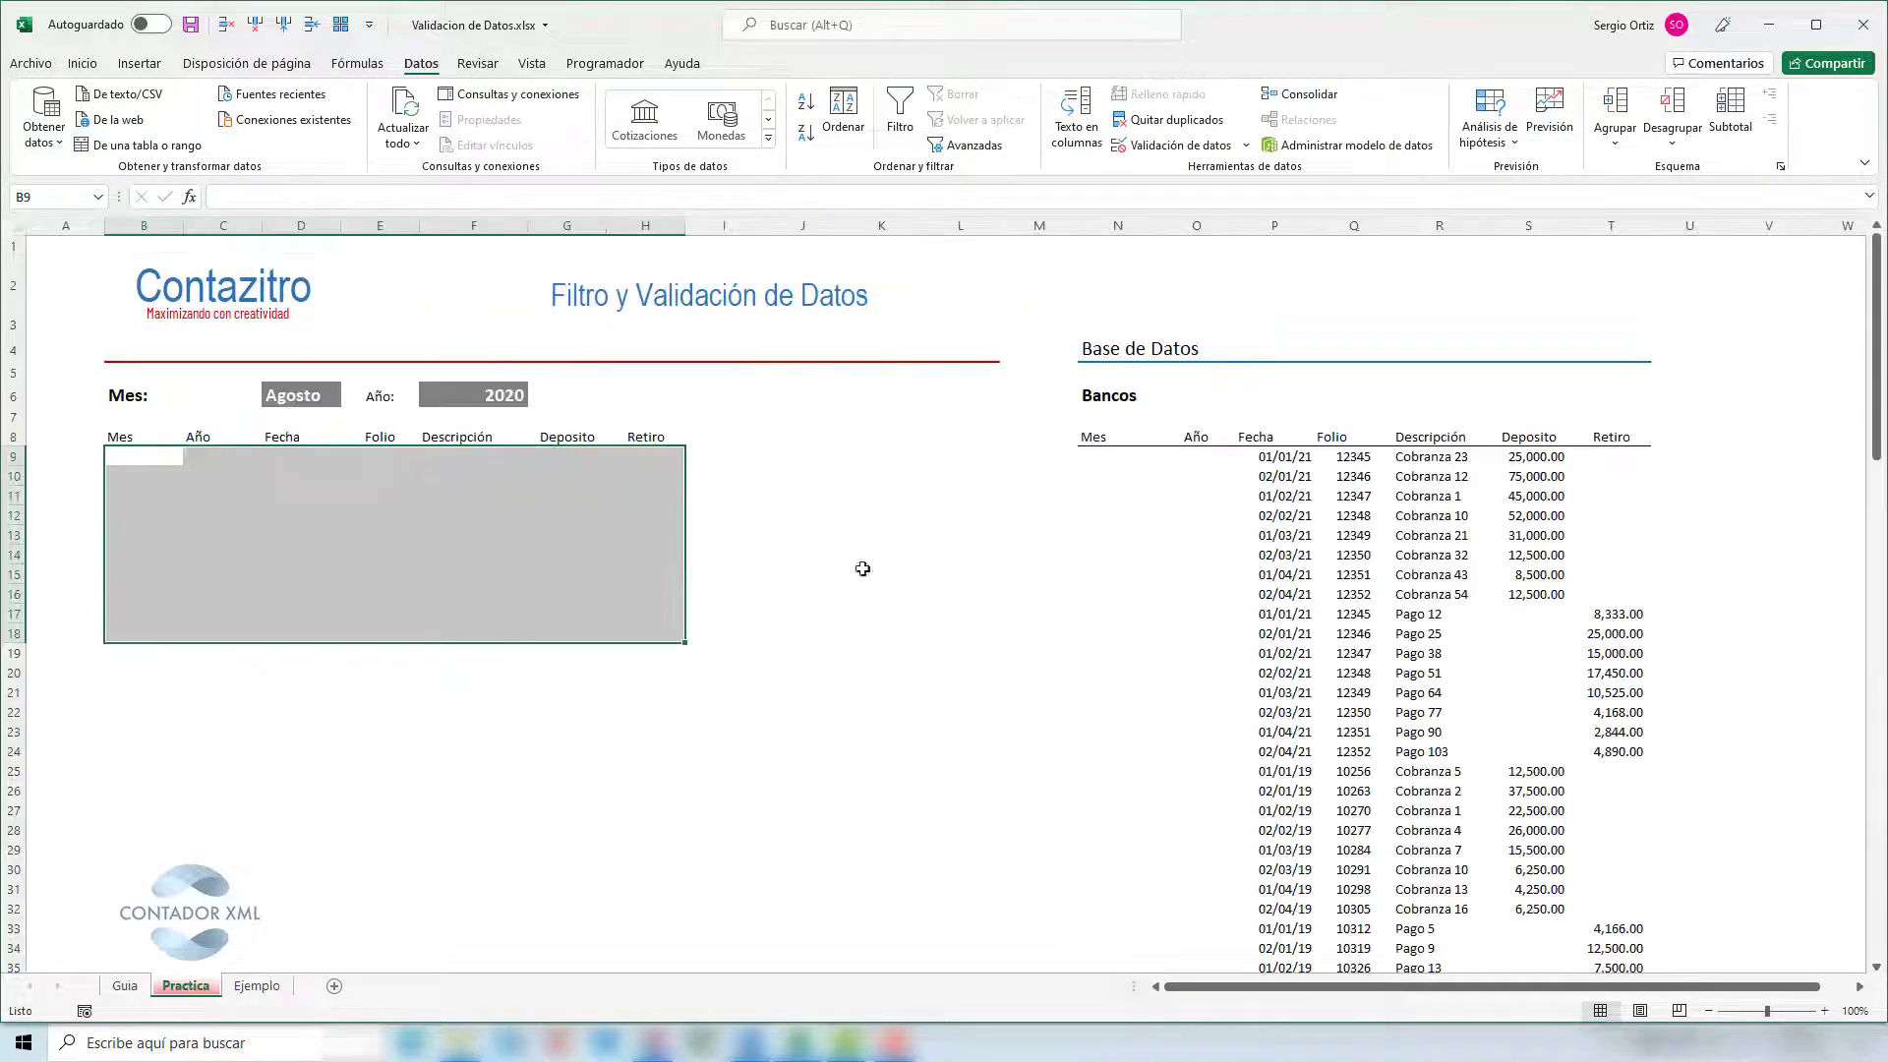
click(1101, 457)
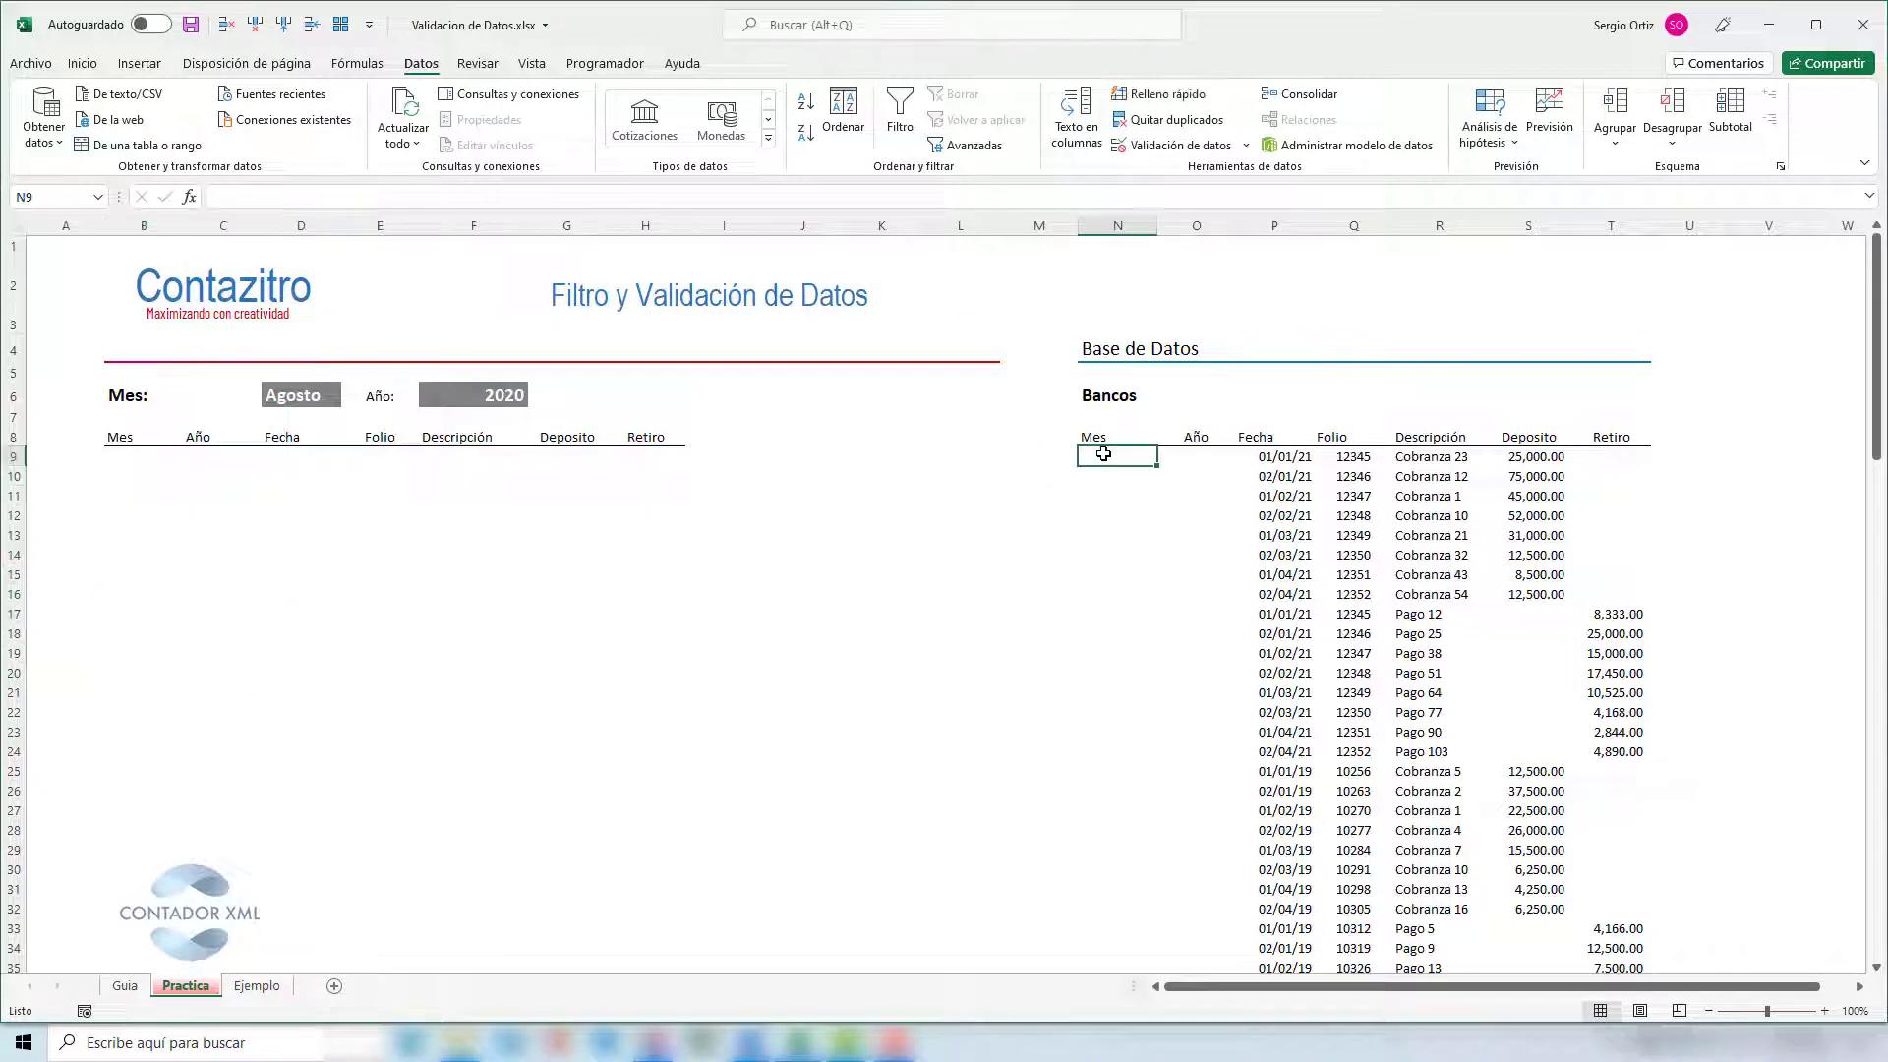
click(307, 396)
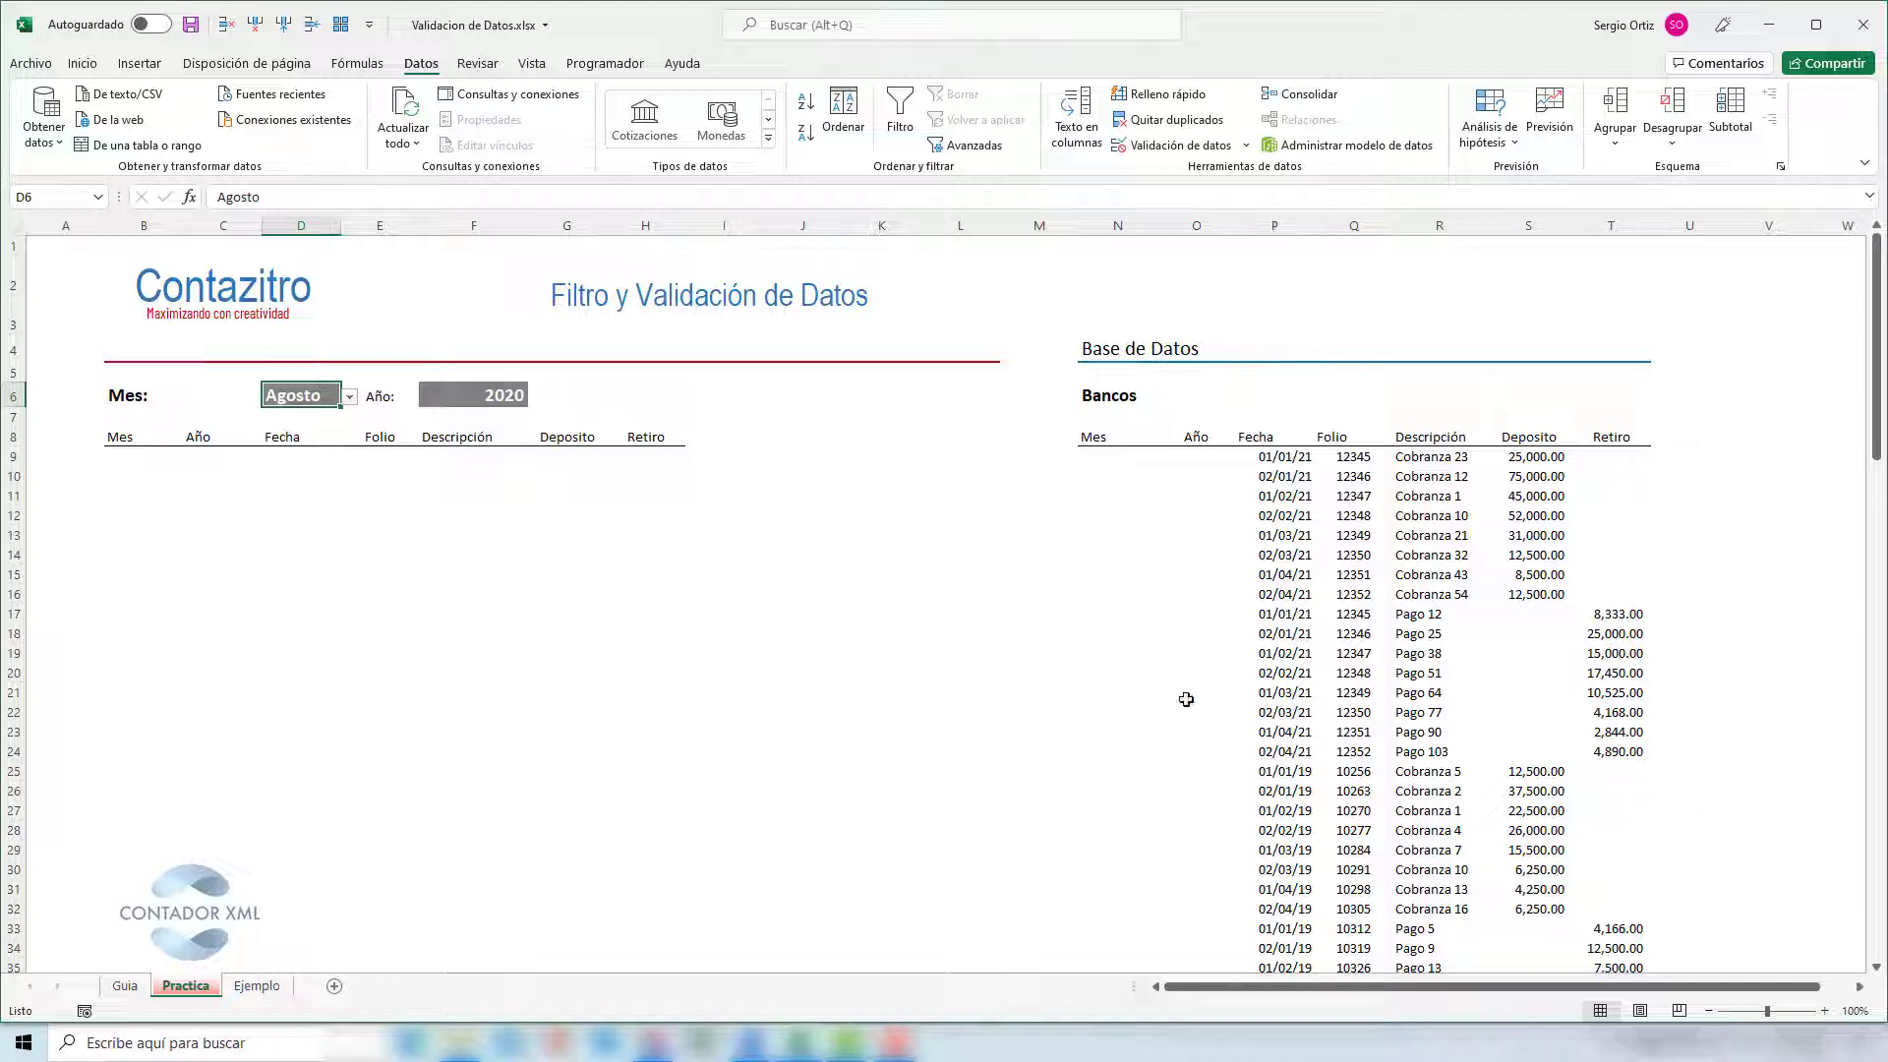
click(1105, 458)
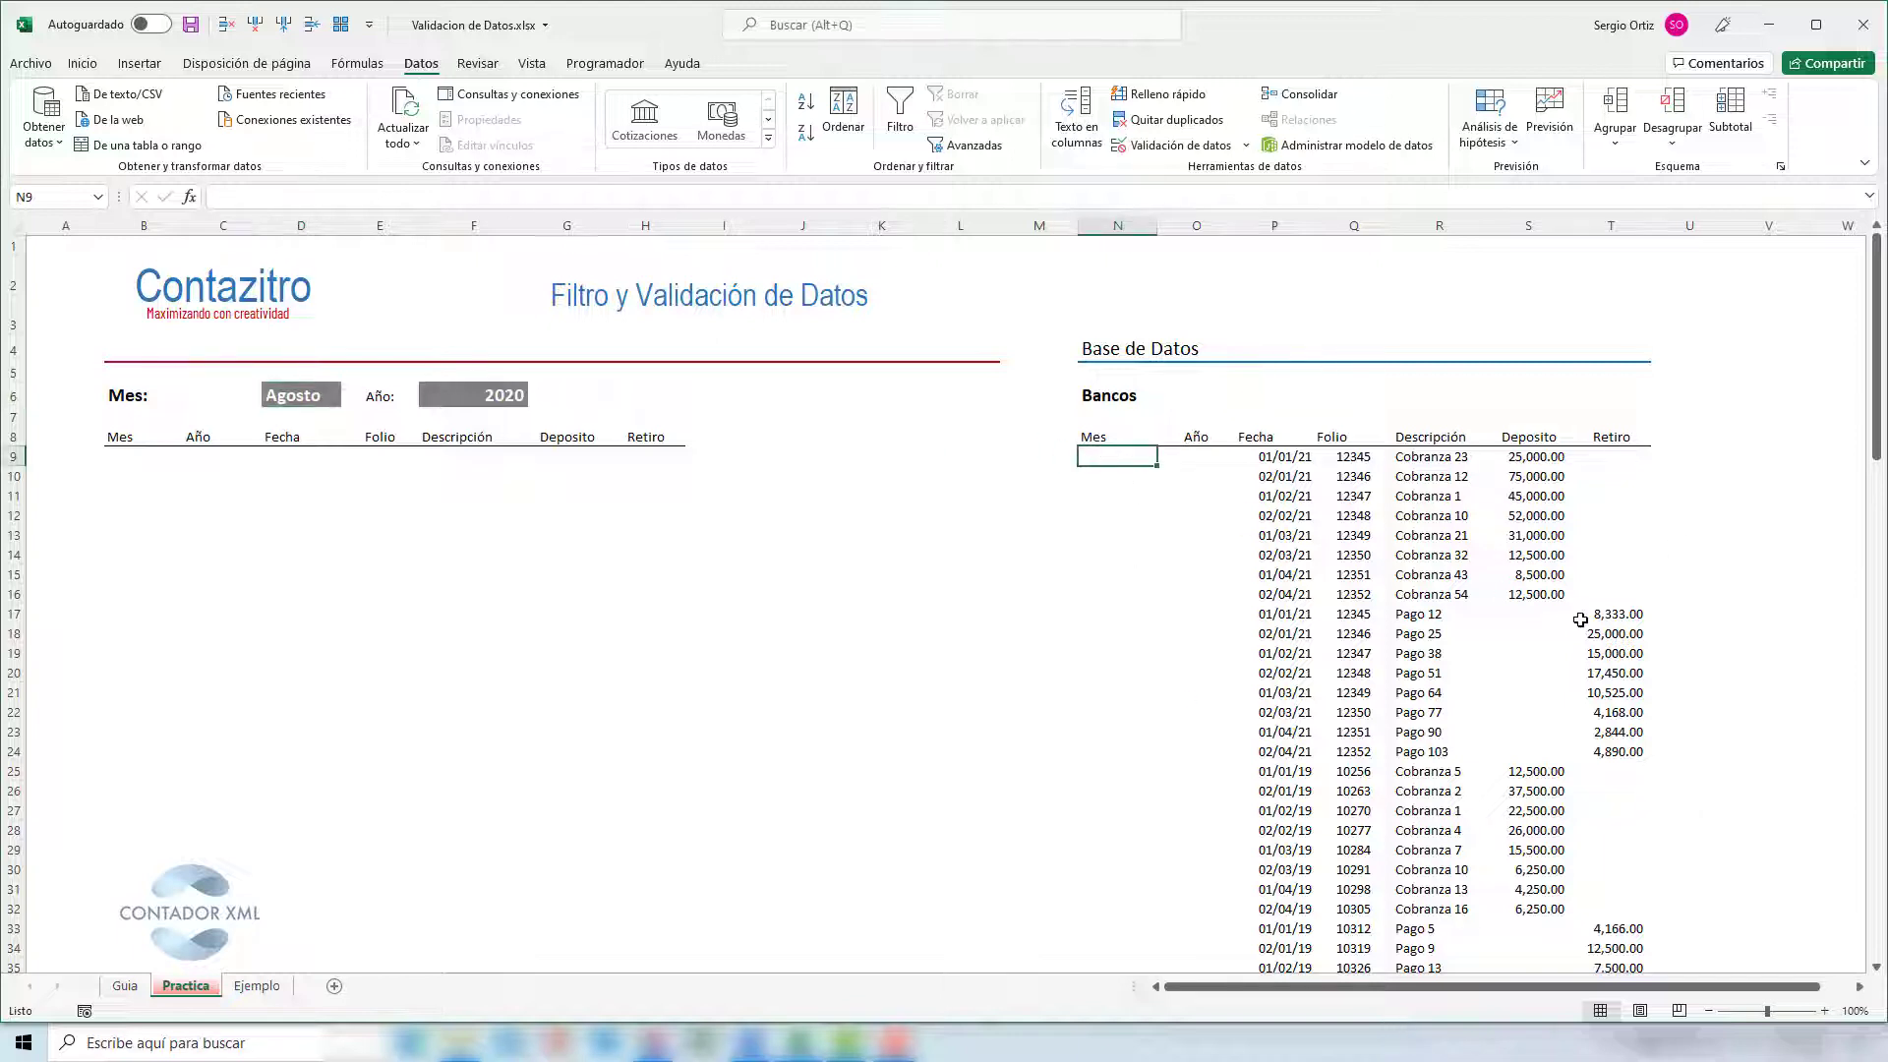
click(1273, 458)
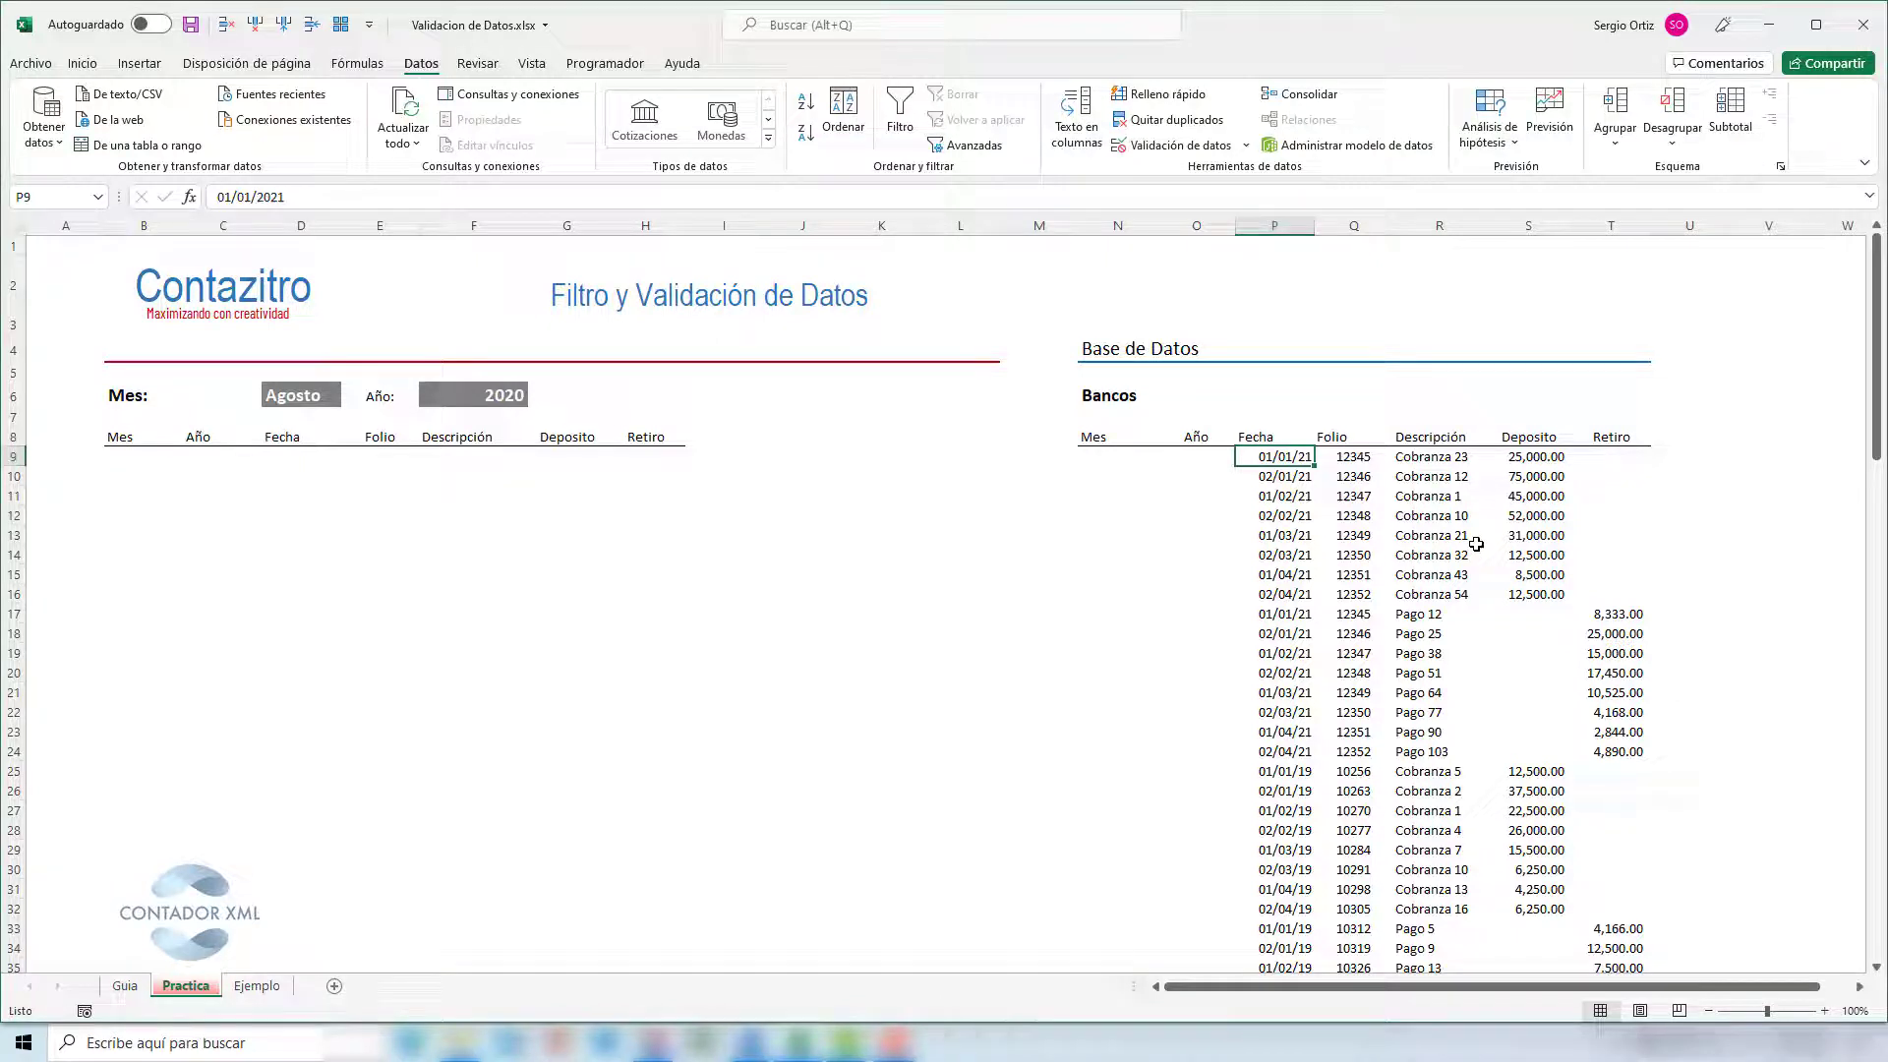
click(1112, 463)
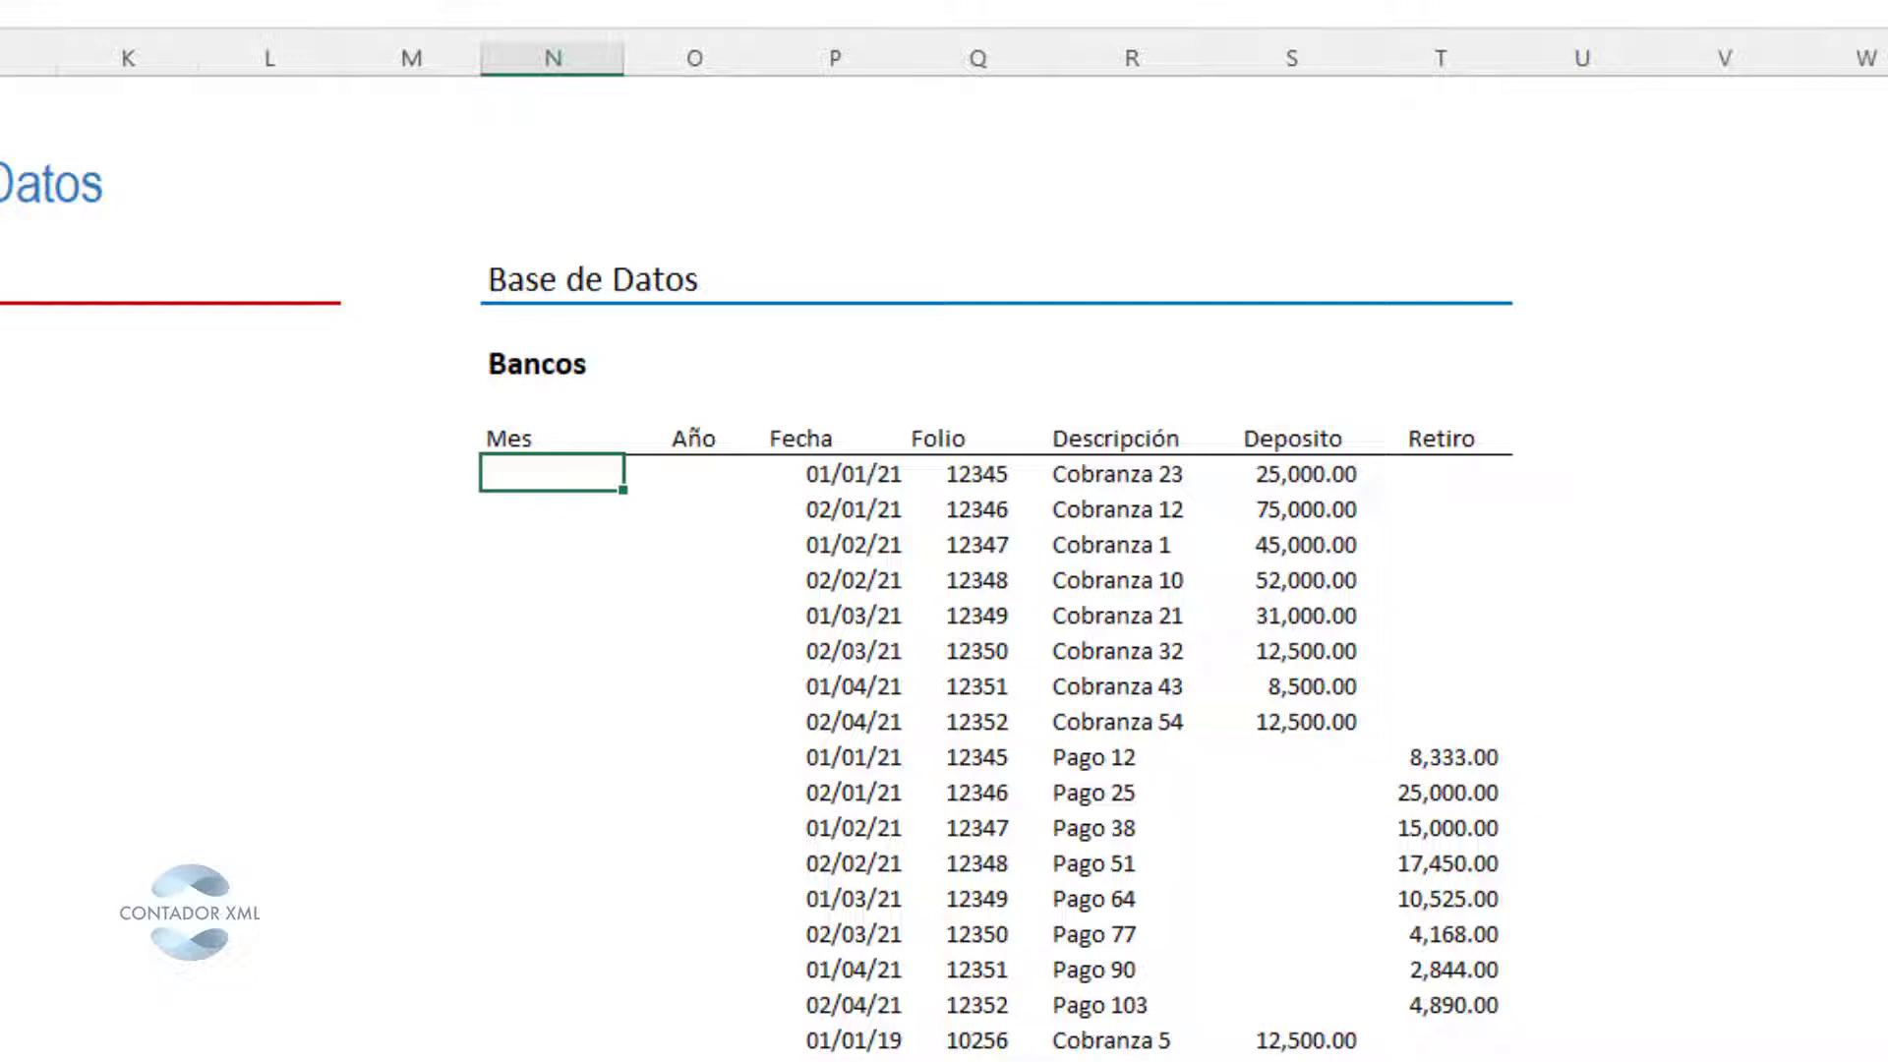
text(nom)
key(BackSpace)
key(BackSpace)
key(BackSpace)
text(=nom)
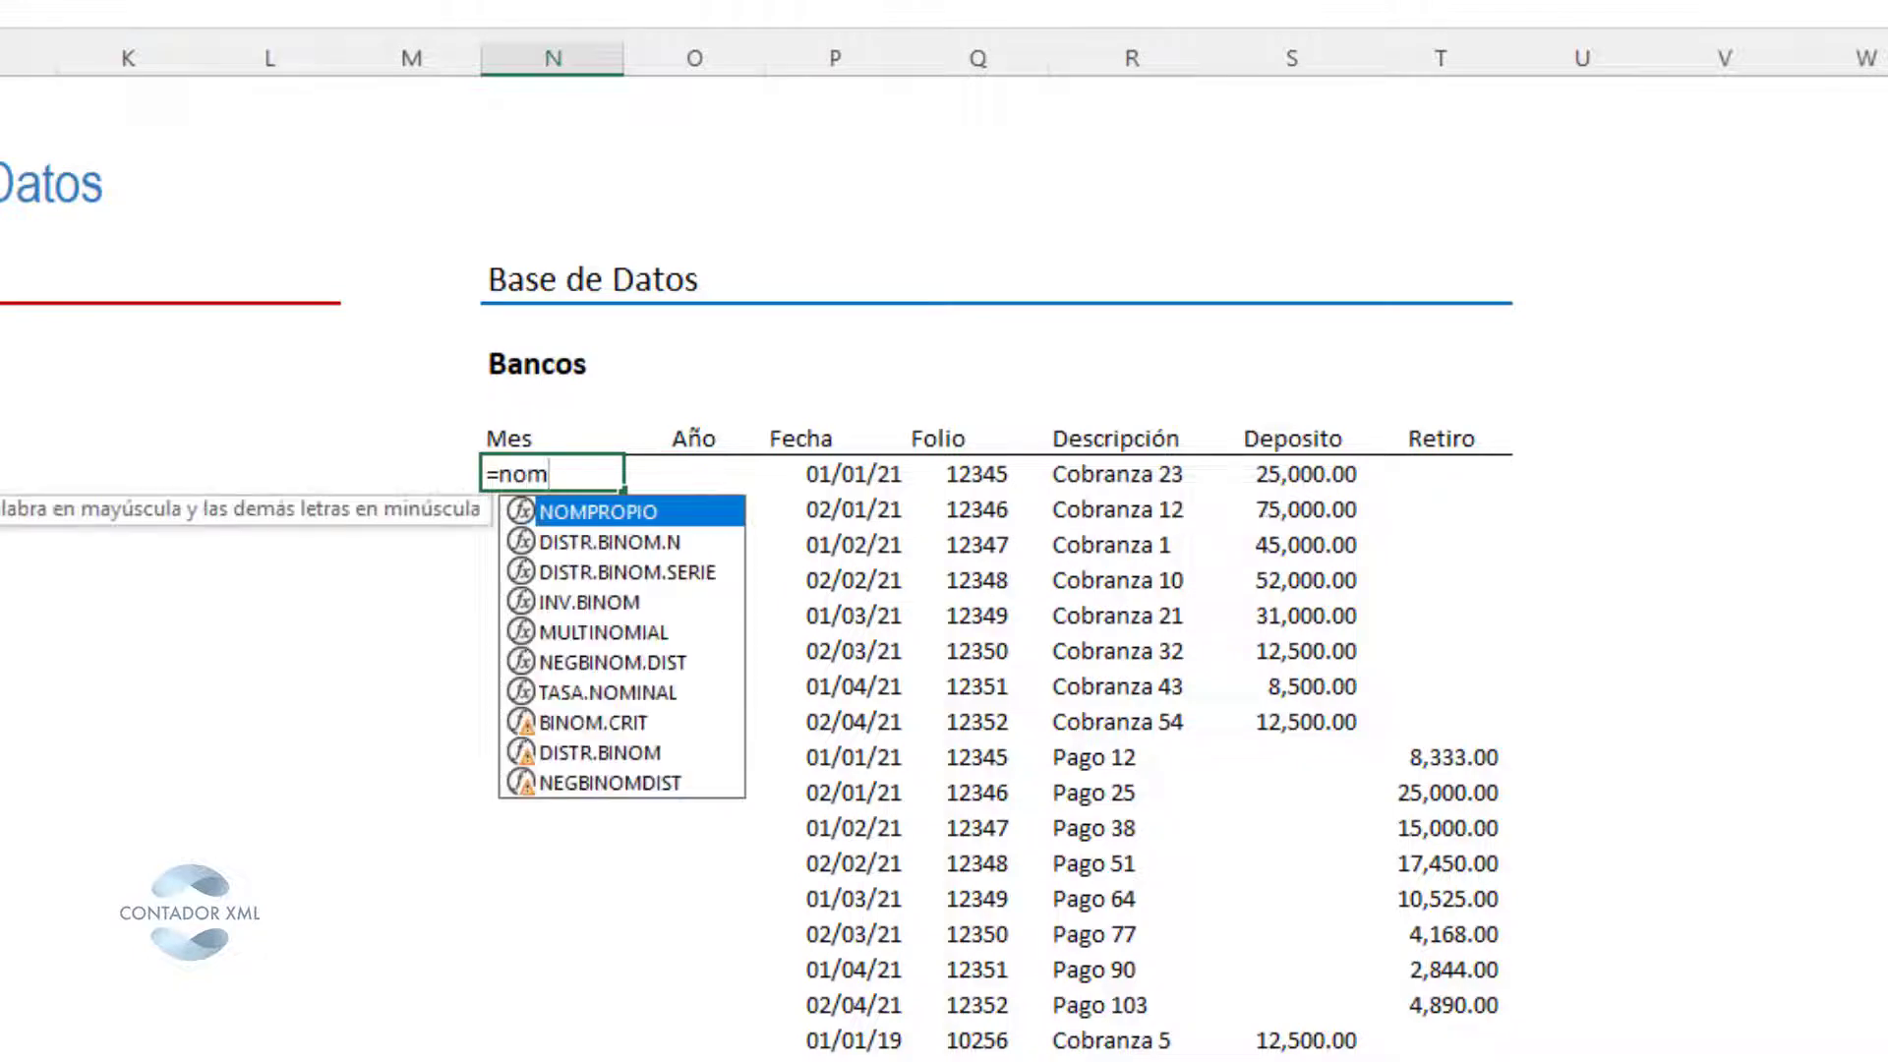
key(Tab)
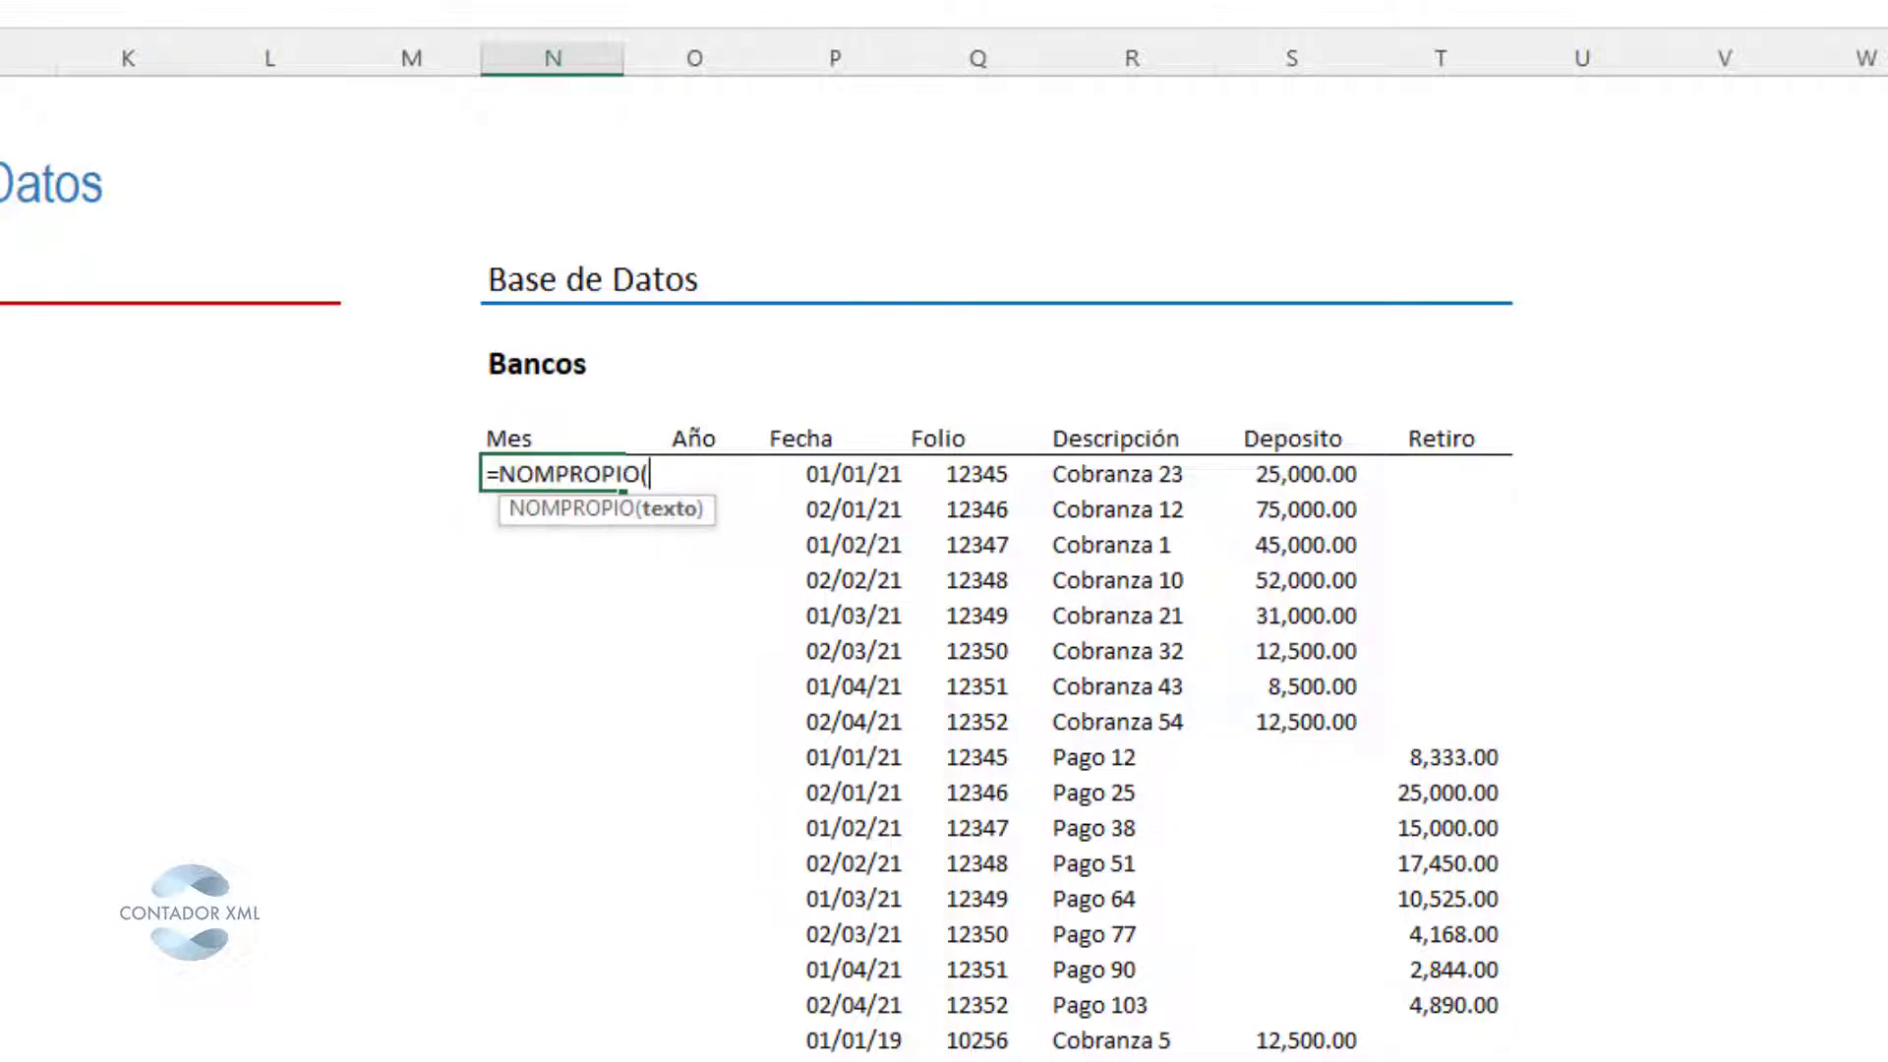
text(te)
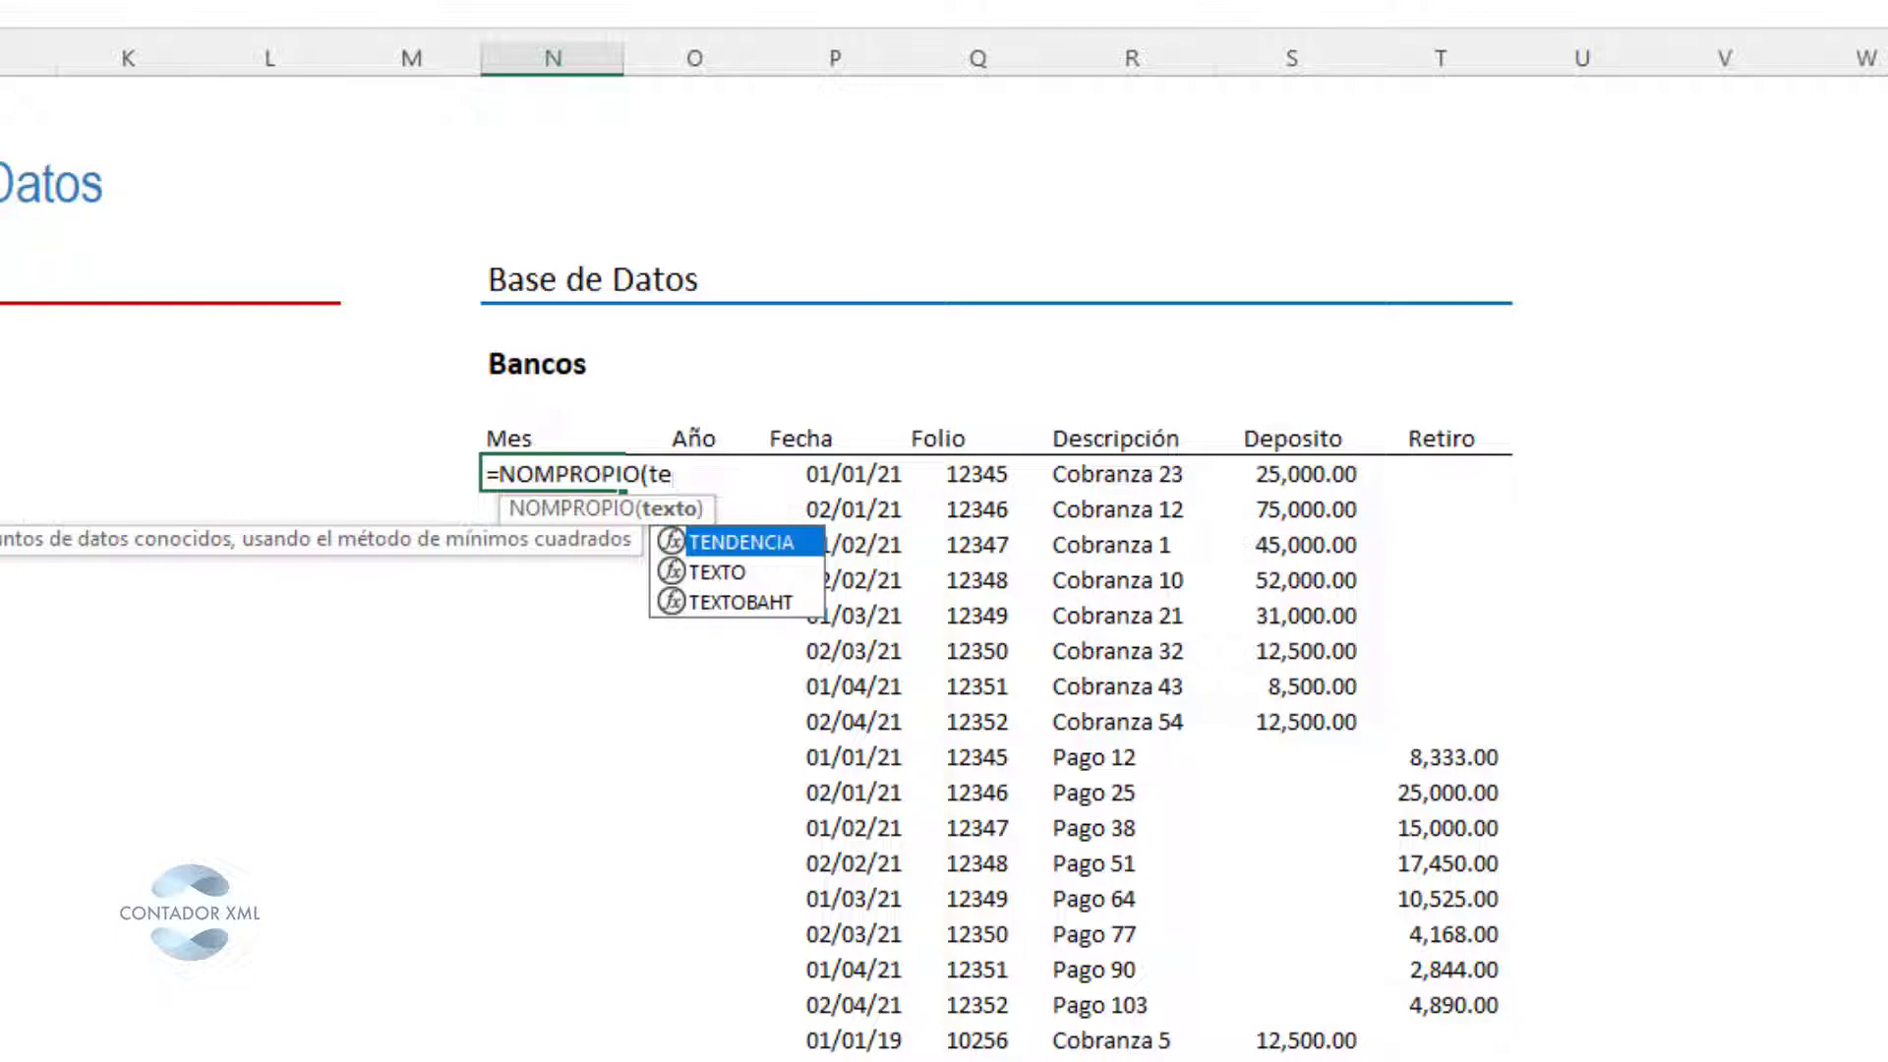
key(Down)
key(Tab)
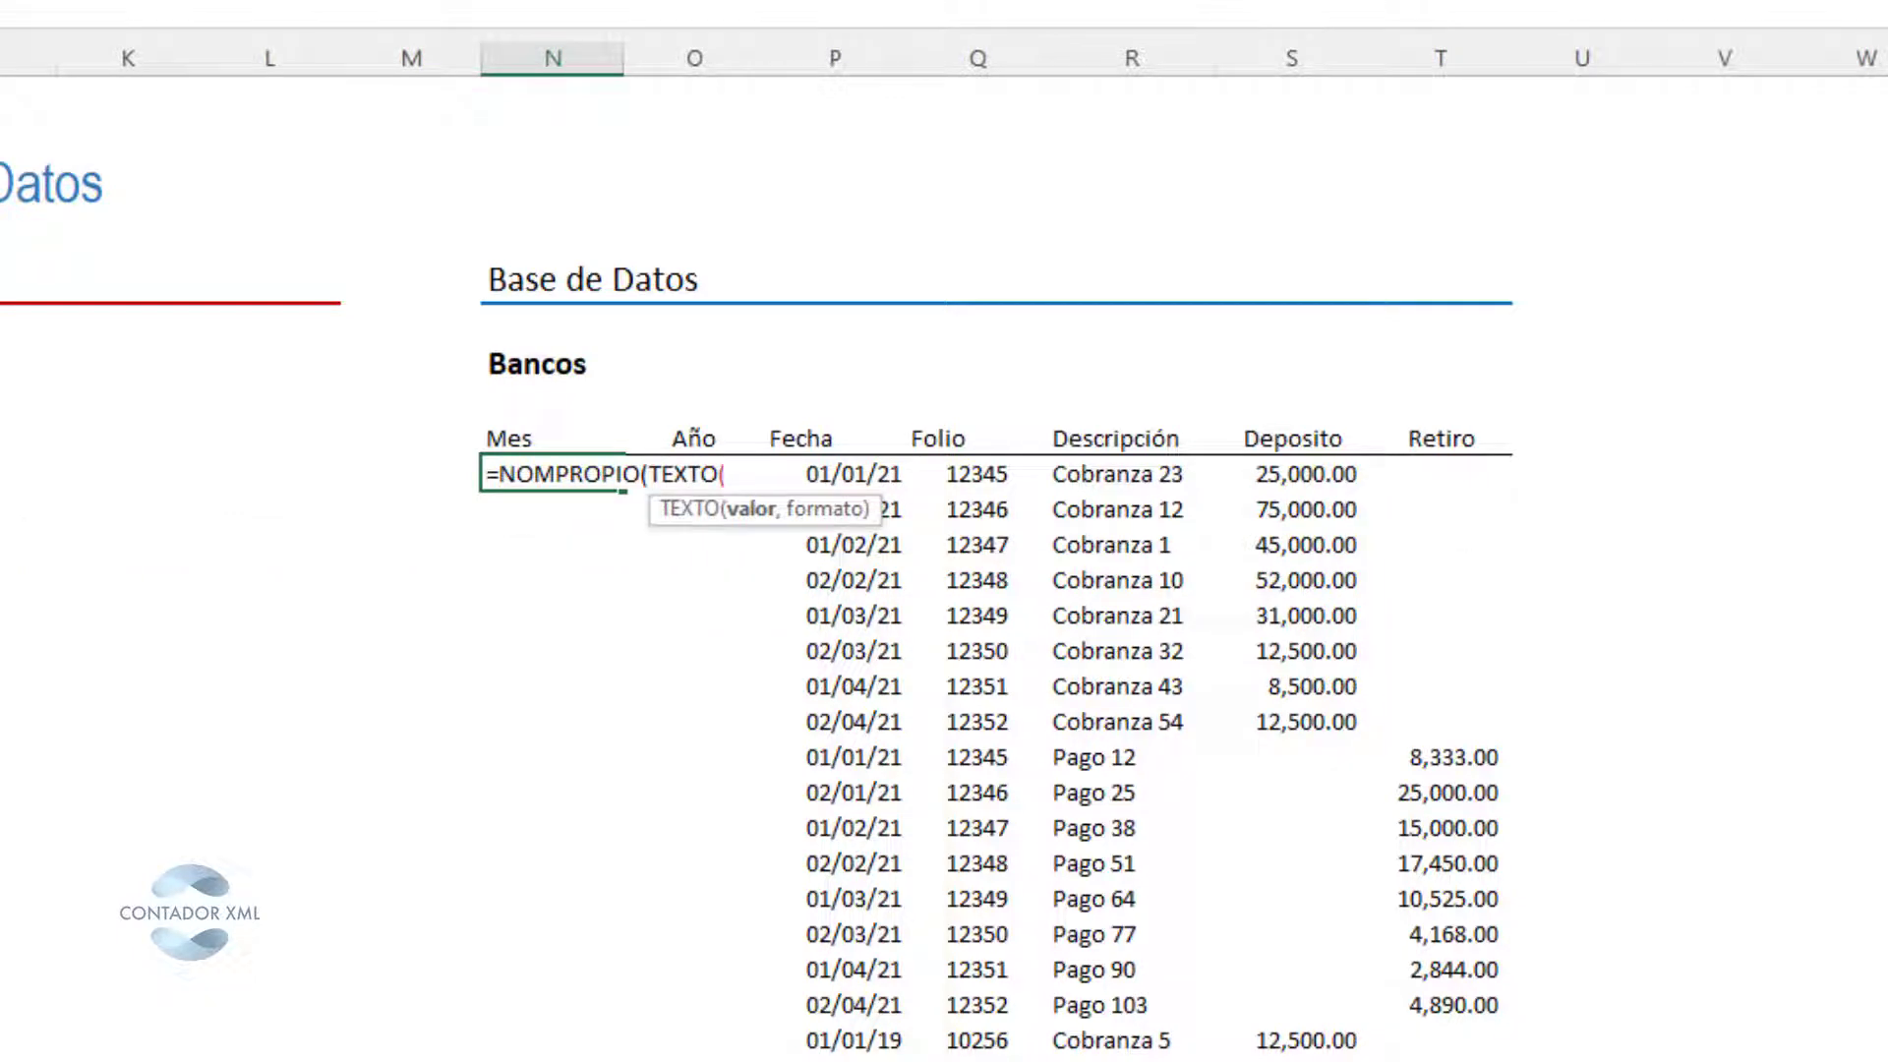
click(837, 472)
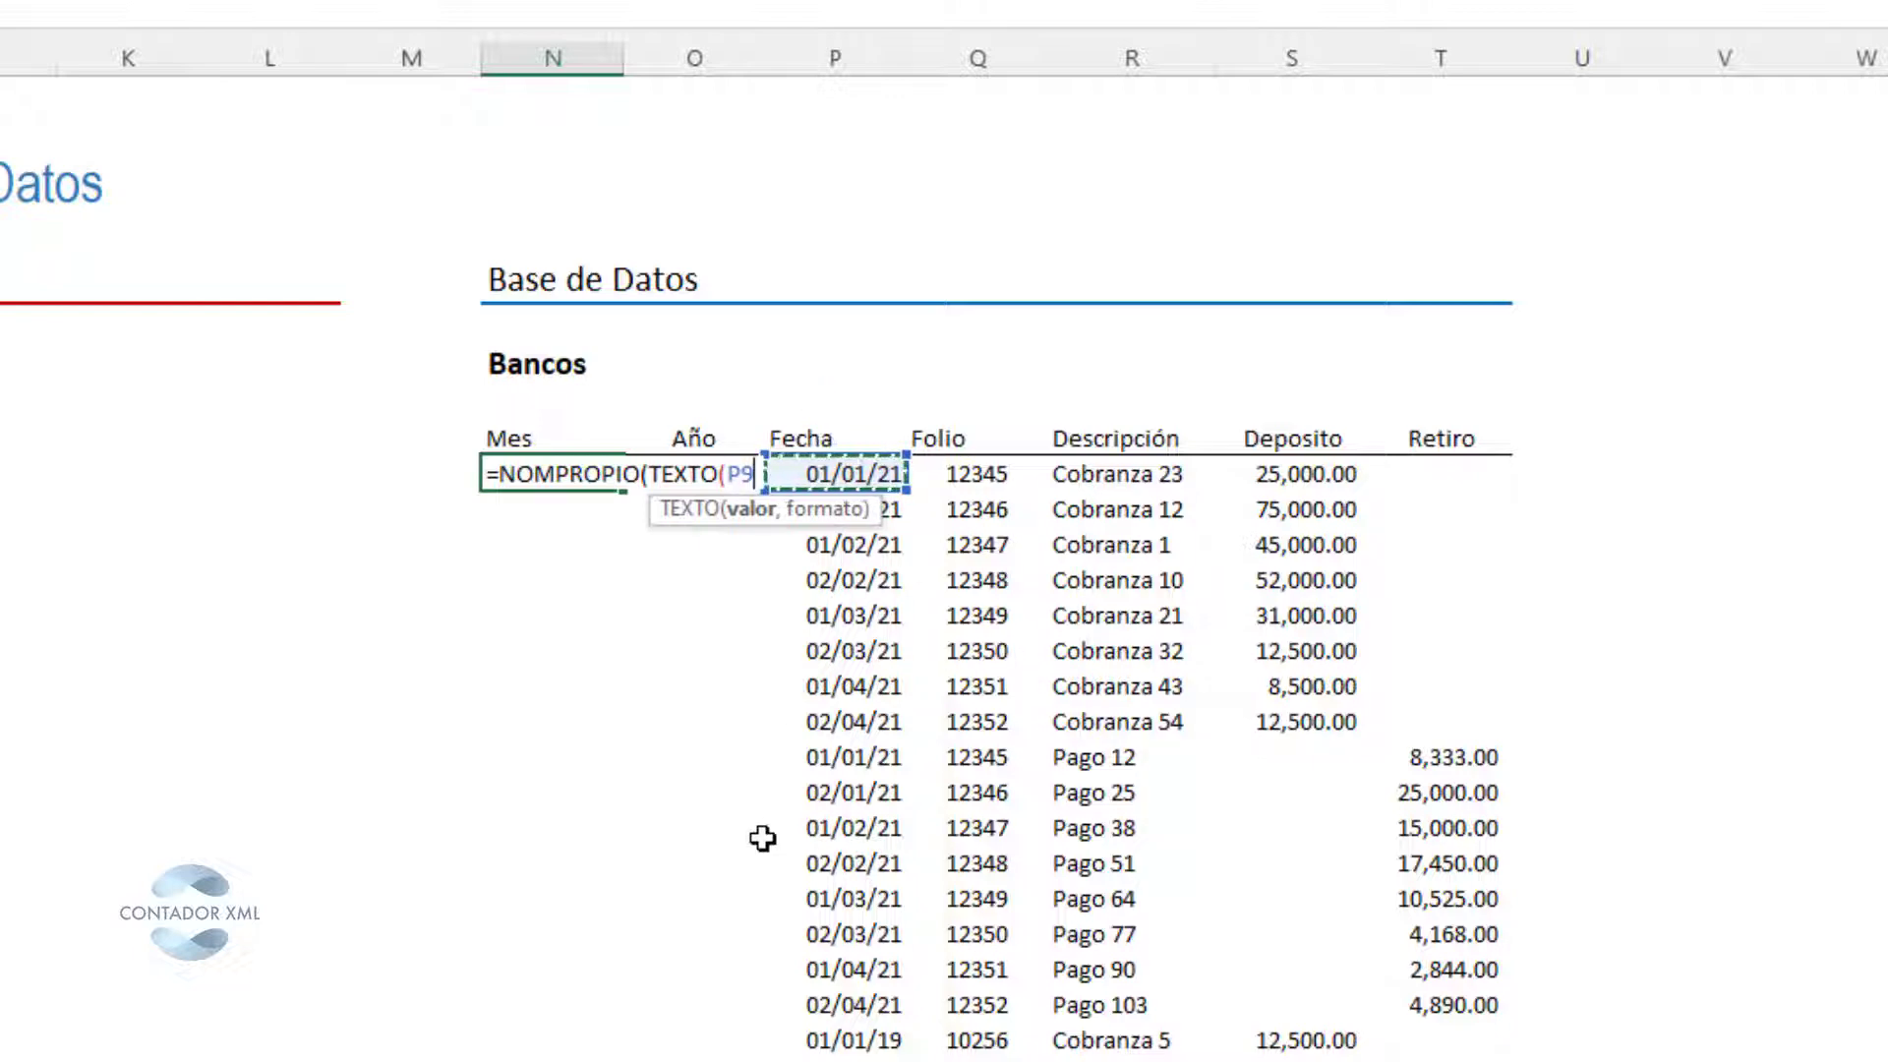
text(,"M)
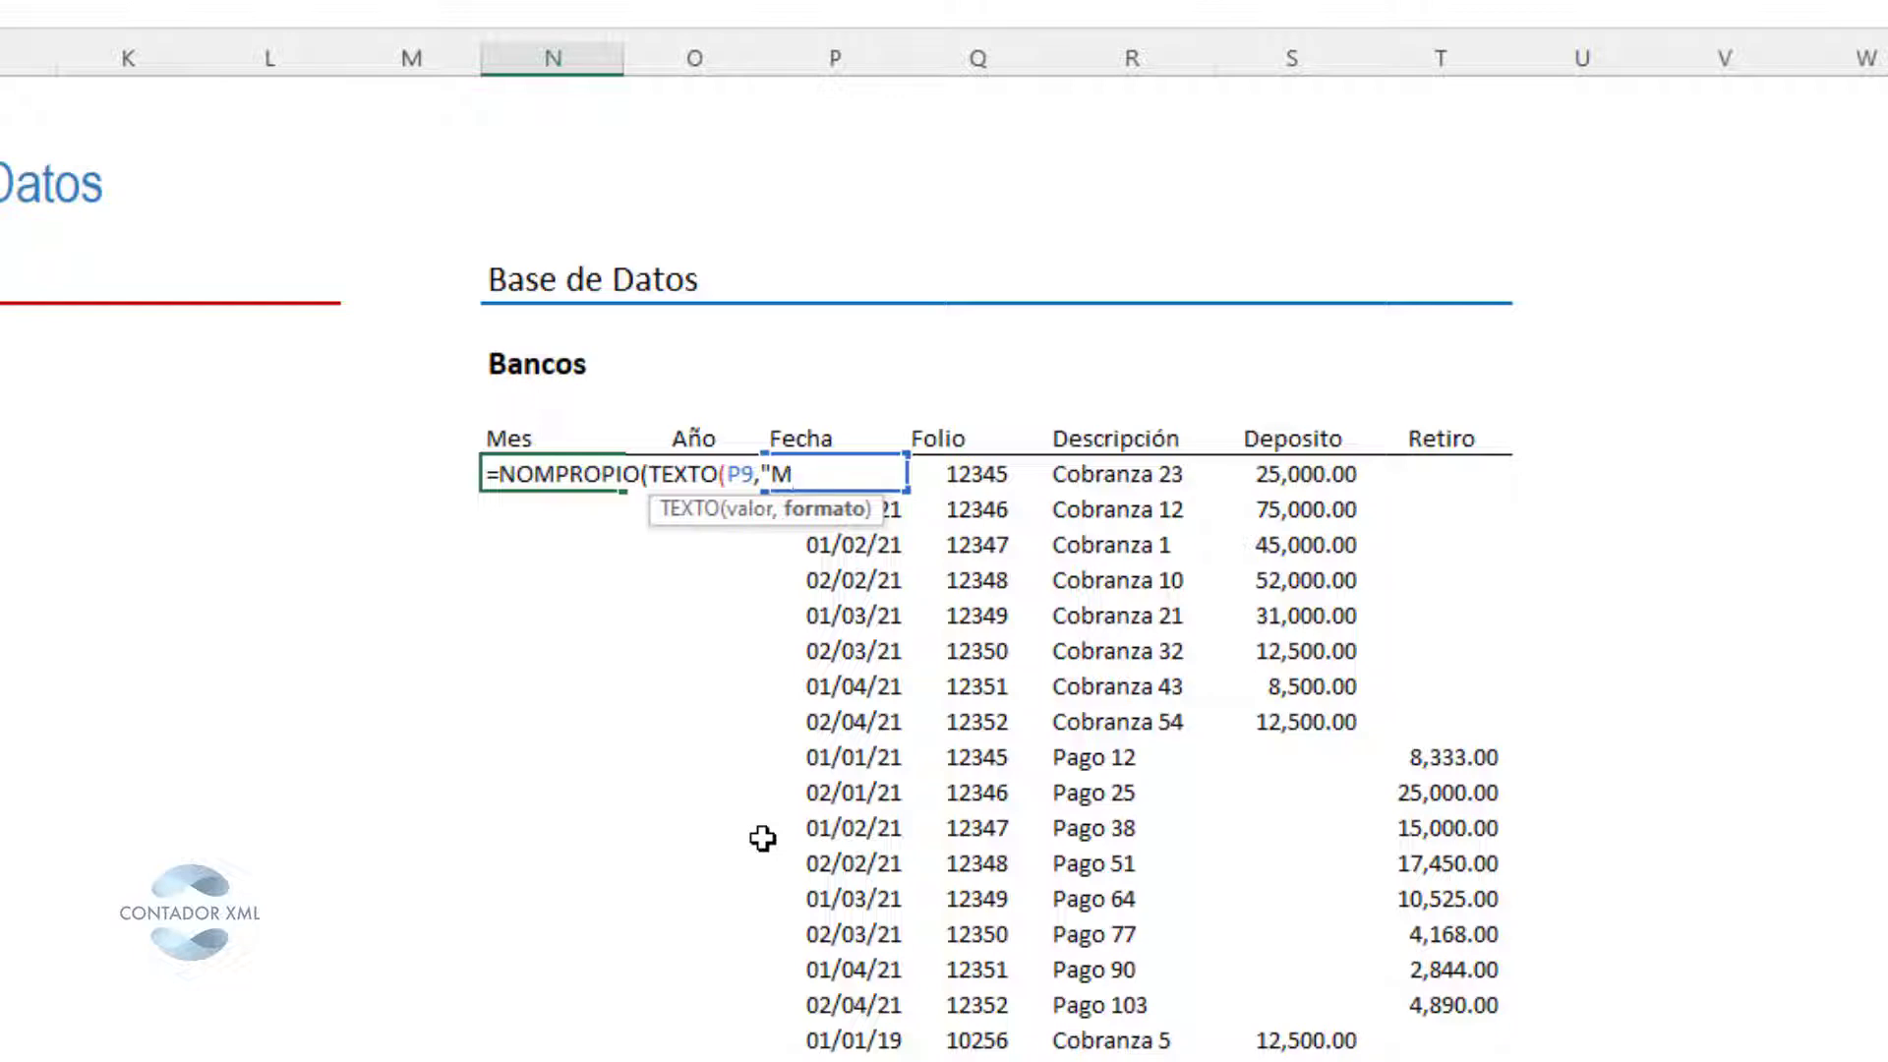
text(mmm")
text())
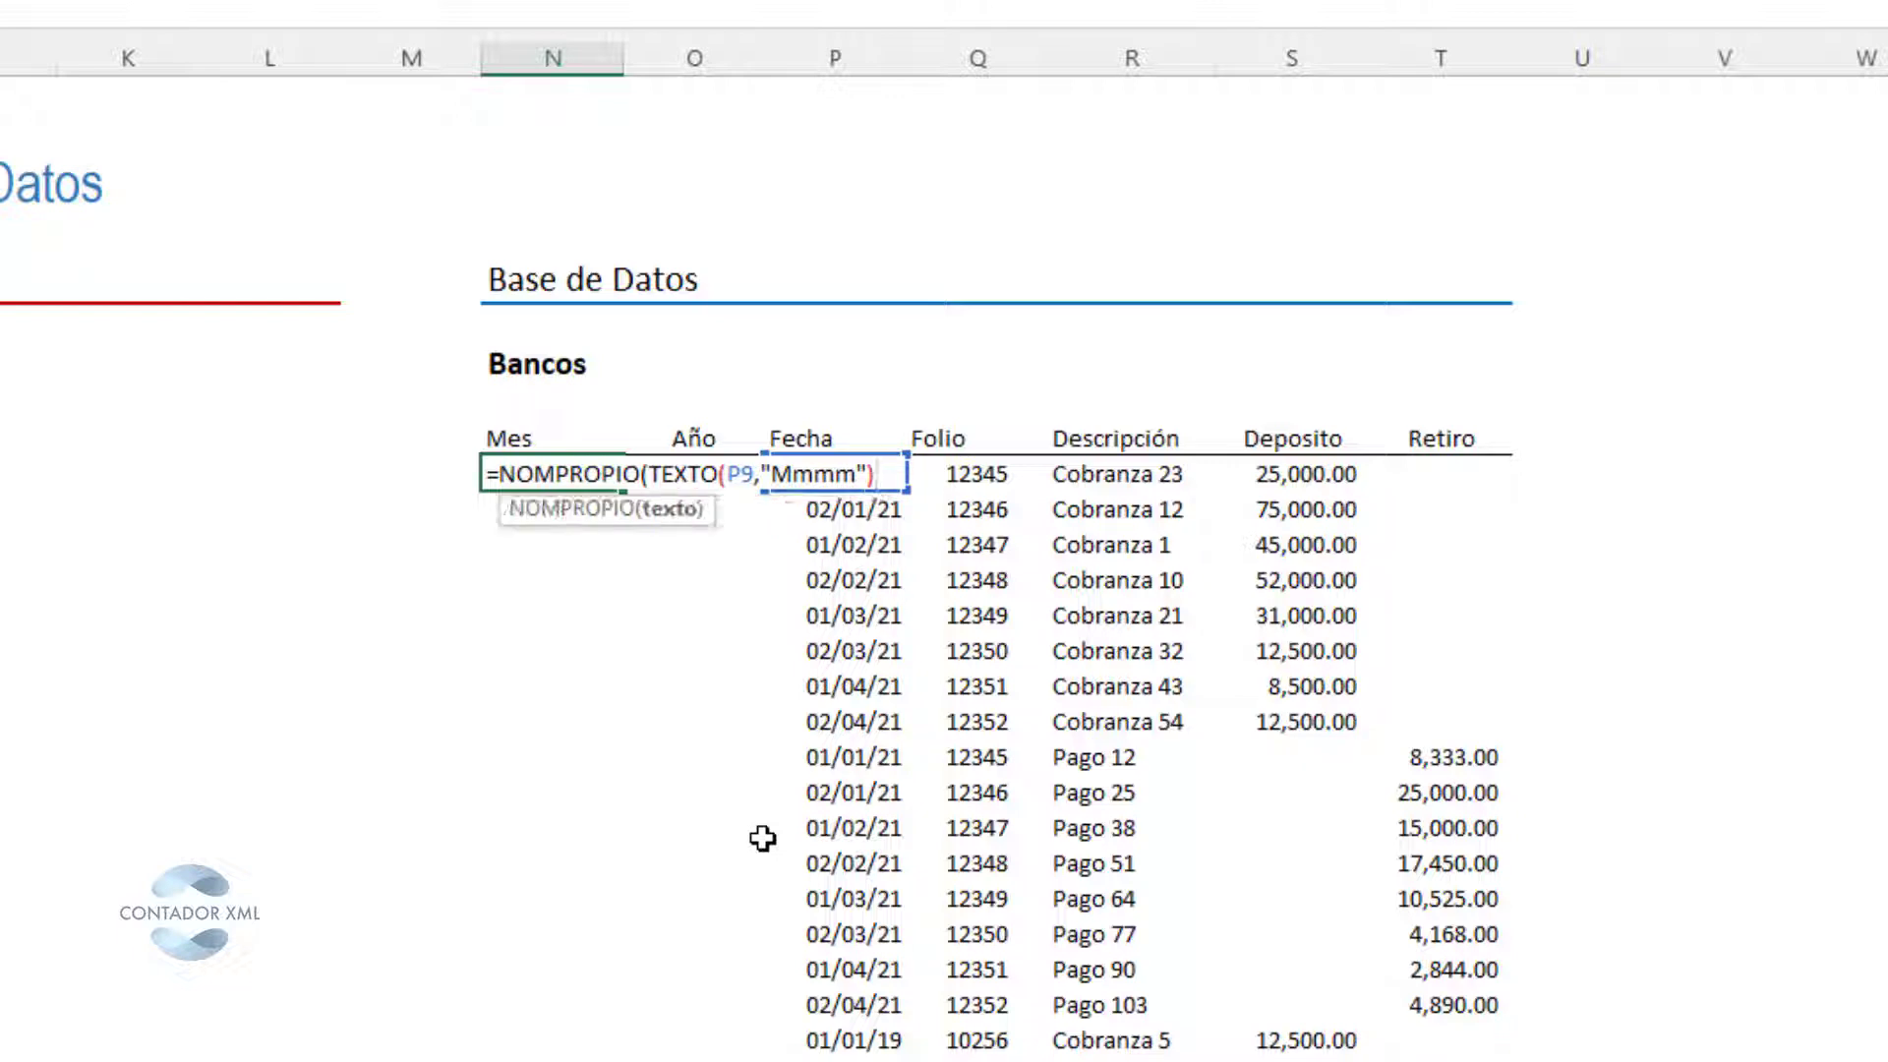
key(Return)
key(Return)
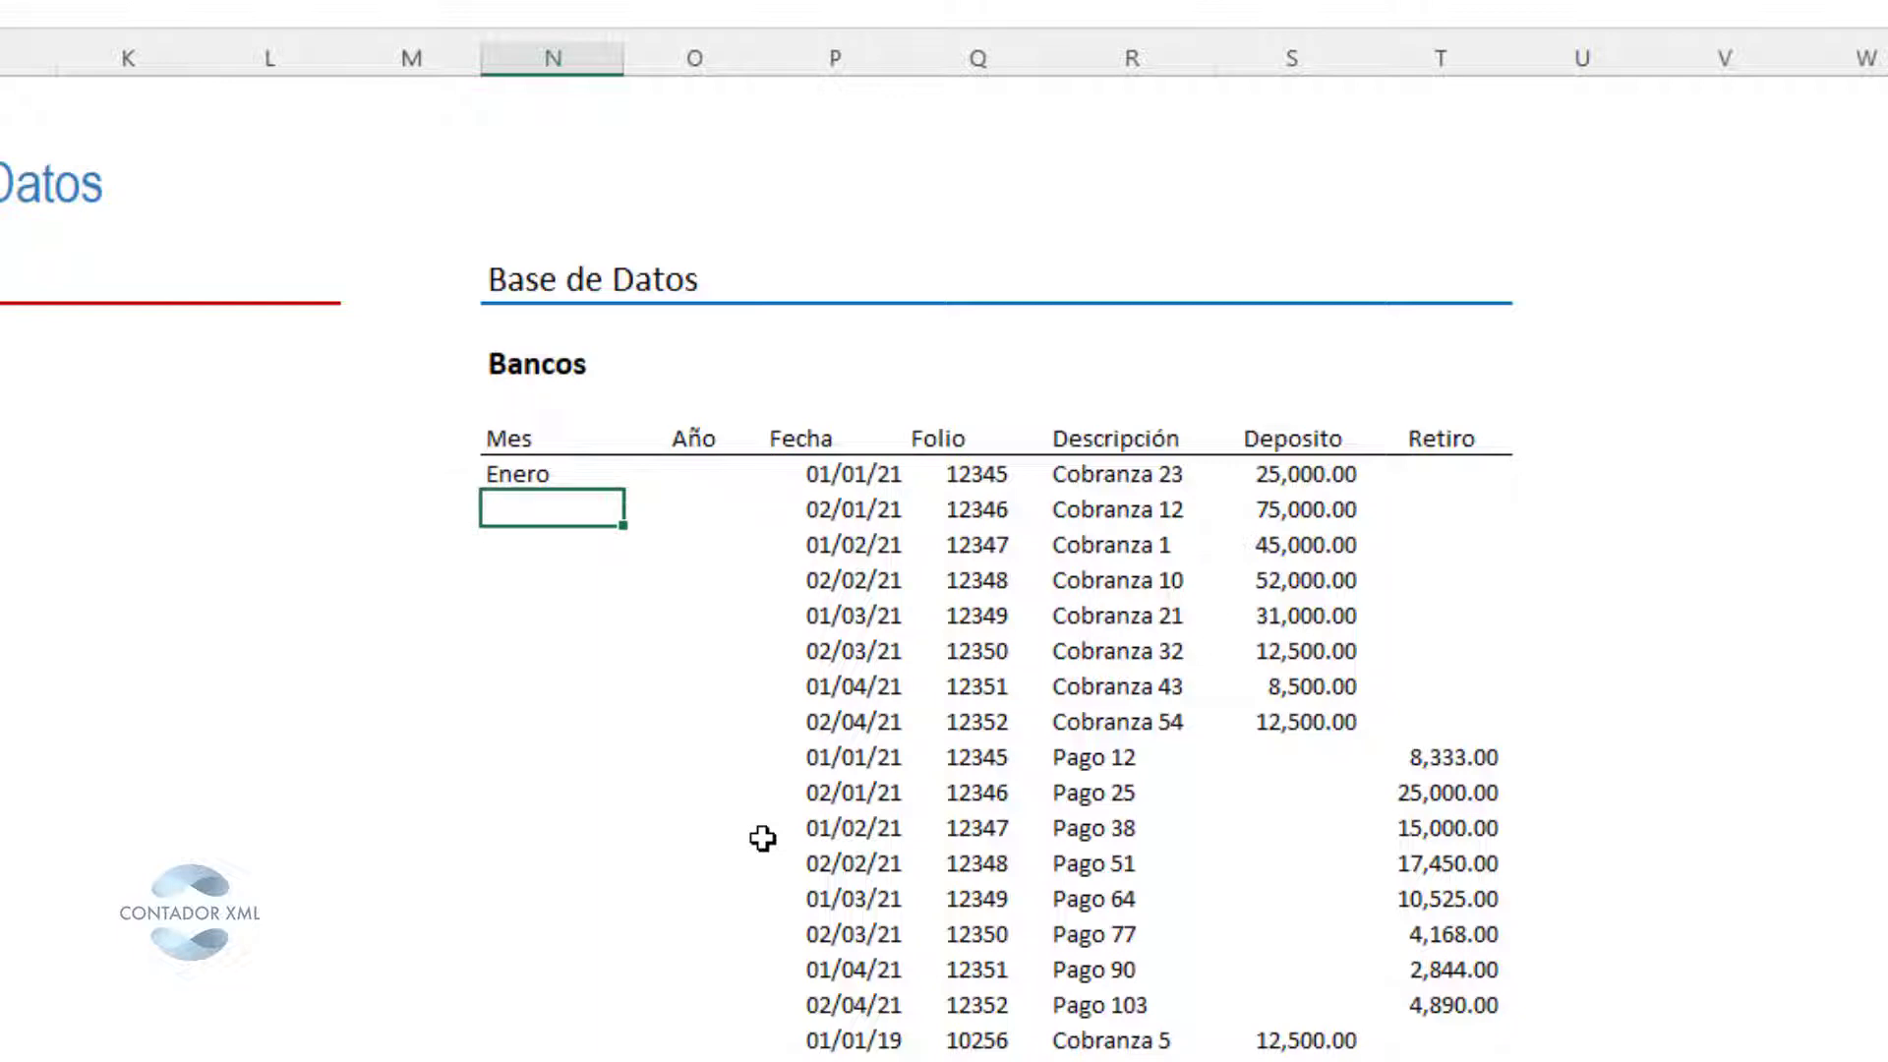
- Copy the Mes formula from N9 down to the last Bancos record, and compare several rows' months with their dates
key(Up)
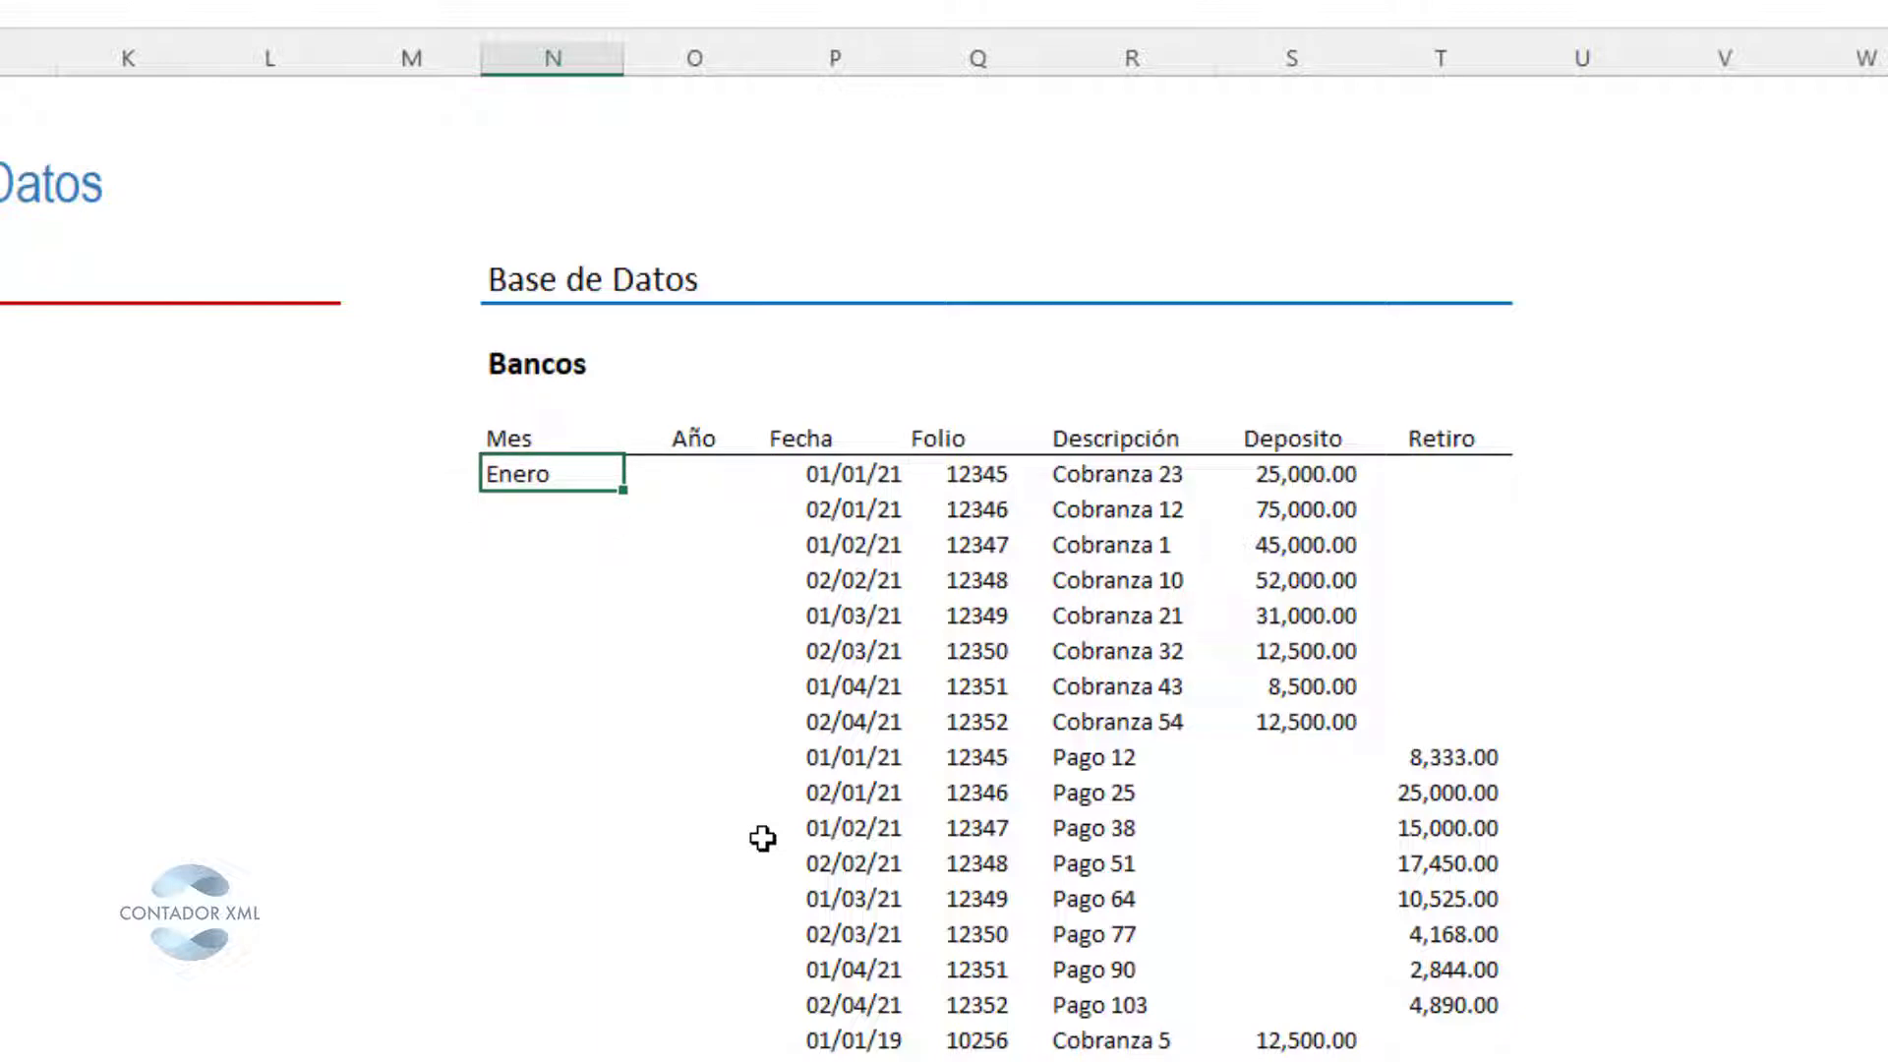
key(ctrl+c)
key(Down)
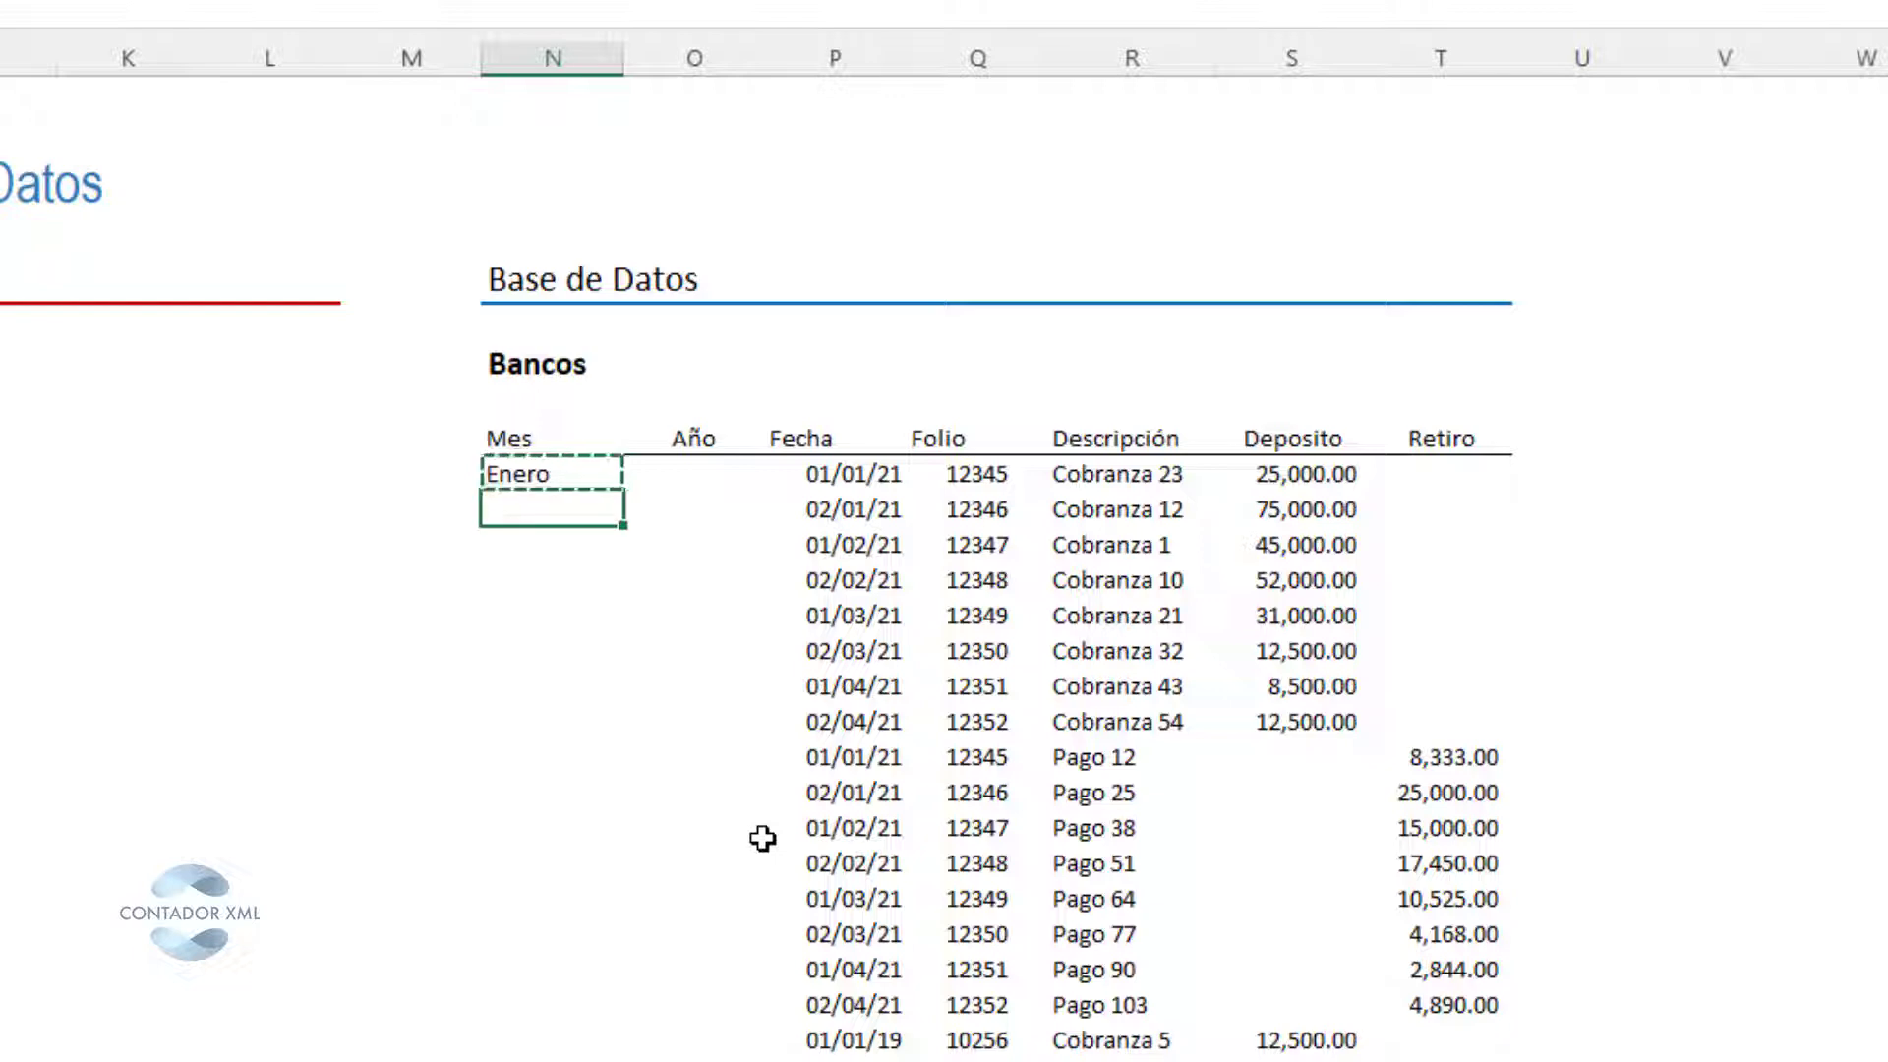
key(shift+Down)
key(shift+Down)
key(shift+Down)
key(shift+Down)
key(shift+Down)
key(shift+Down)
key(shift+Down)
key(shift+Down)
key(shift+Down)
key(shift+Down)
key(shift+Down)
key(shift+Down)
key(shift+Down)
key(shift+Down)
key(shift+Down)
key(shift+Down)
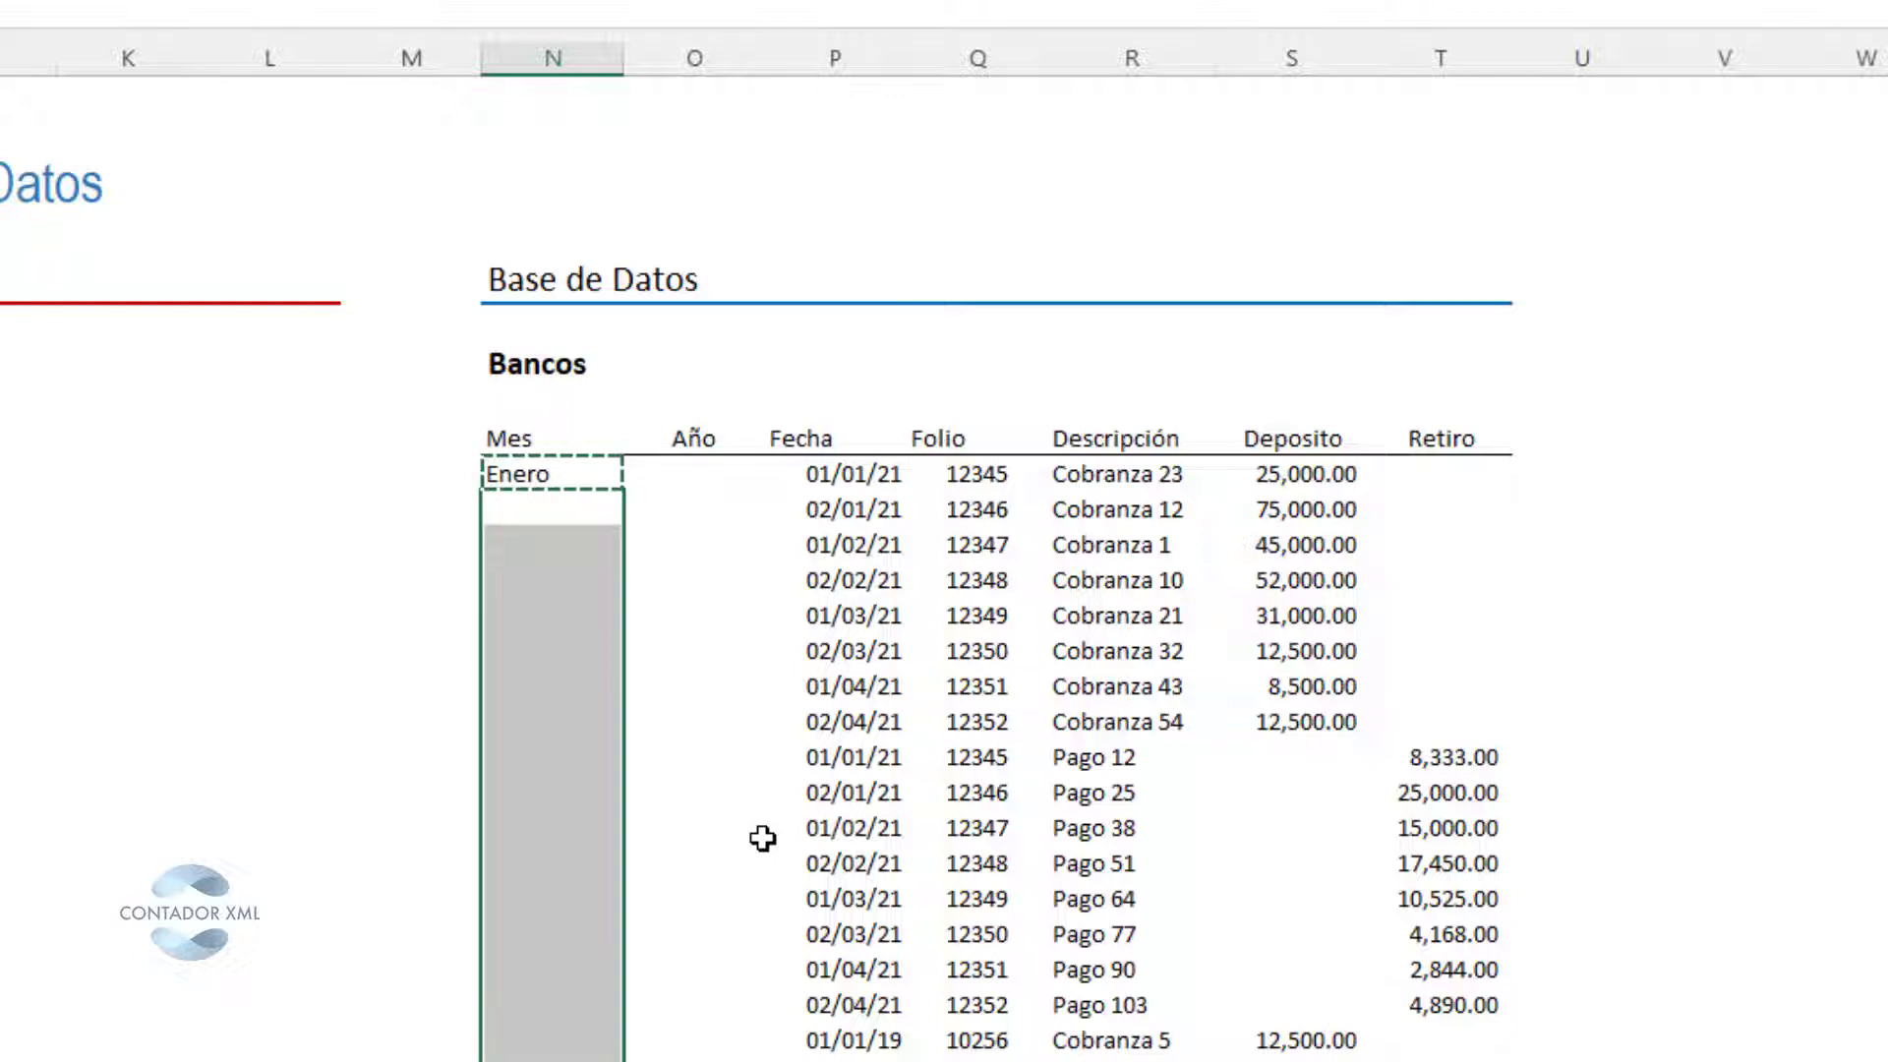
key(shift+Down)
key(shift+Down)
key(shift+Down)
key(shift+Down)
key(shift+Down)
key(shift+Down)
key(shift+Down)
key(shift+Down)
key(shift+Down)
key(shift+Down)
key(shift+Down)
key(shift+Down)
key(shift+Down)
key(shift+Down)
key(shift+Down)
key(shift+Down)
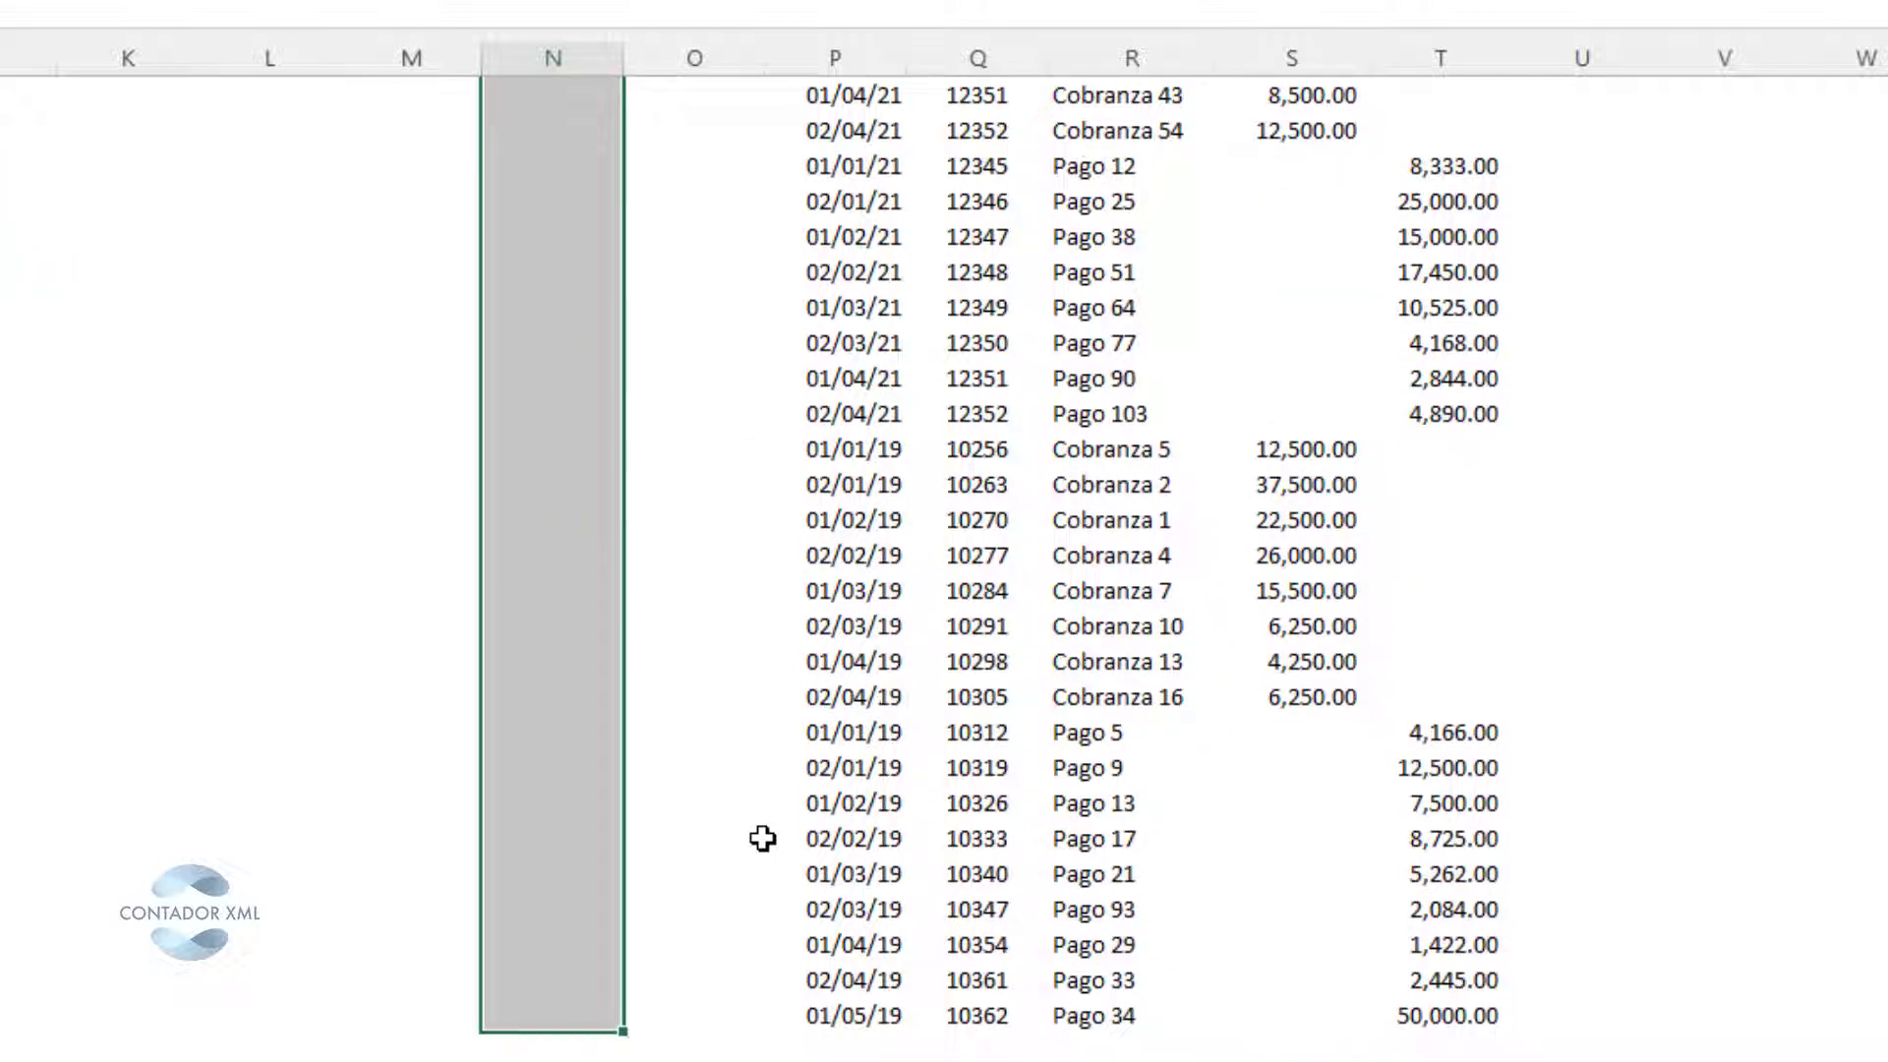
key(Return)
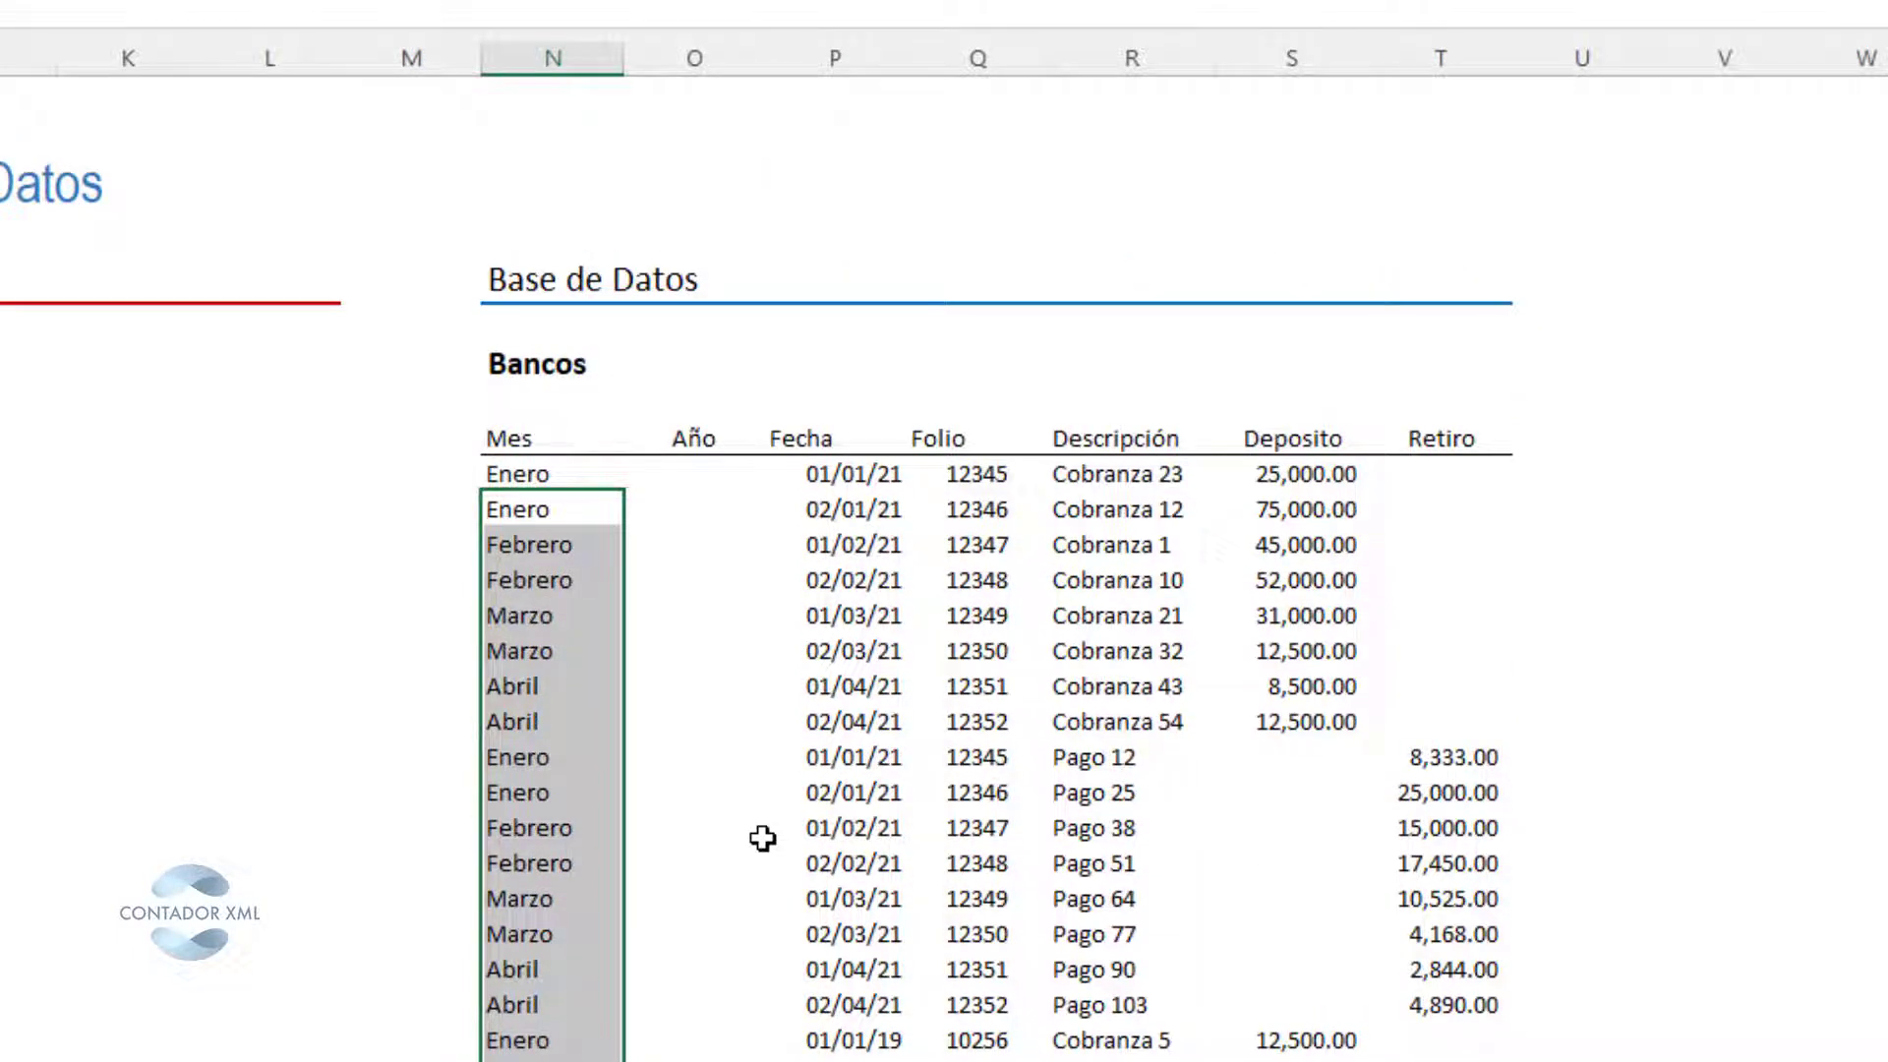
drag(531, 615, 824, 616)
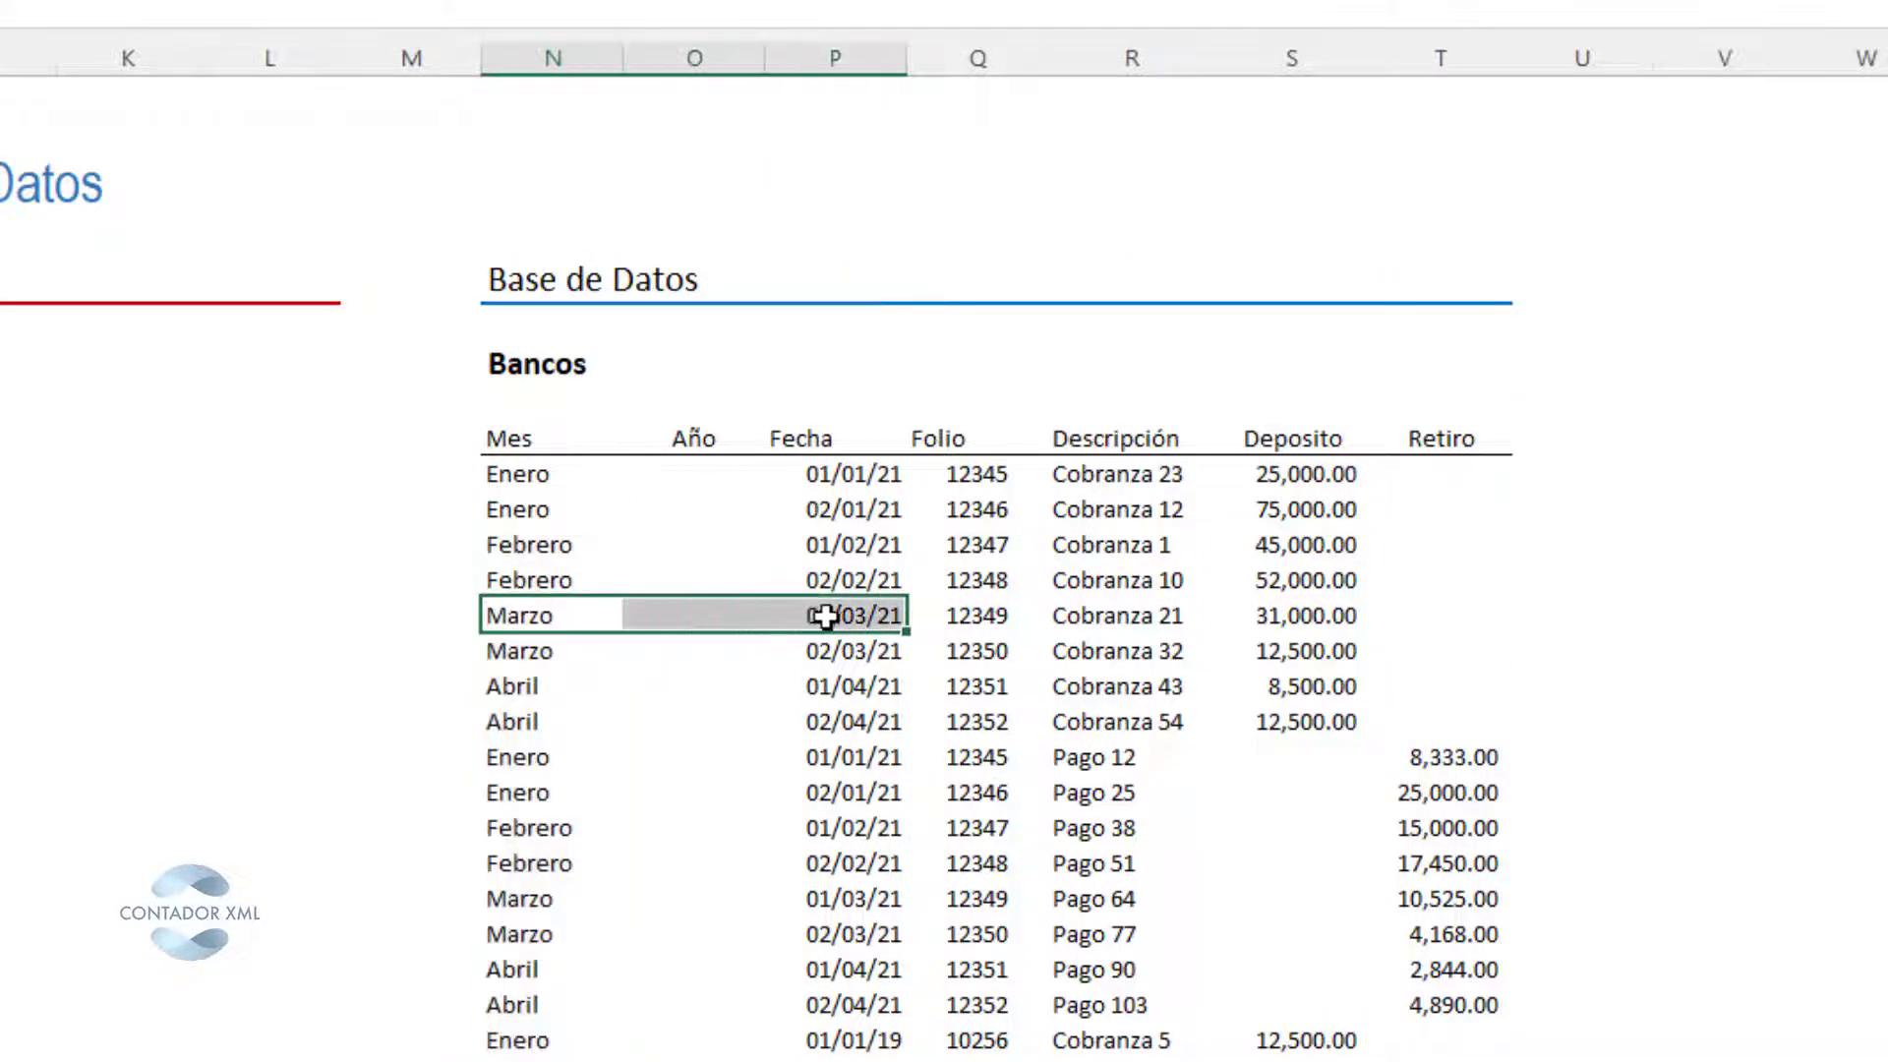
drag(511, 1003, 829, 997)
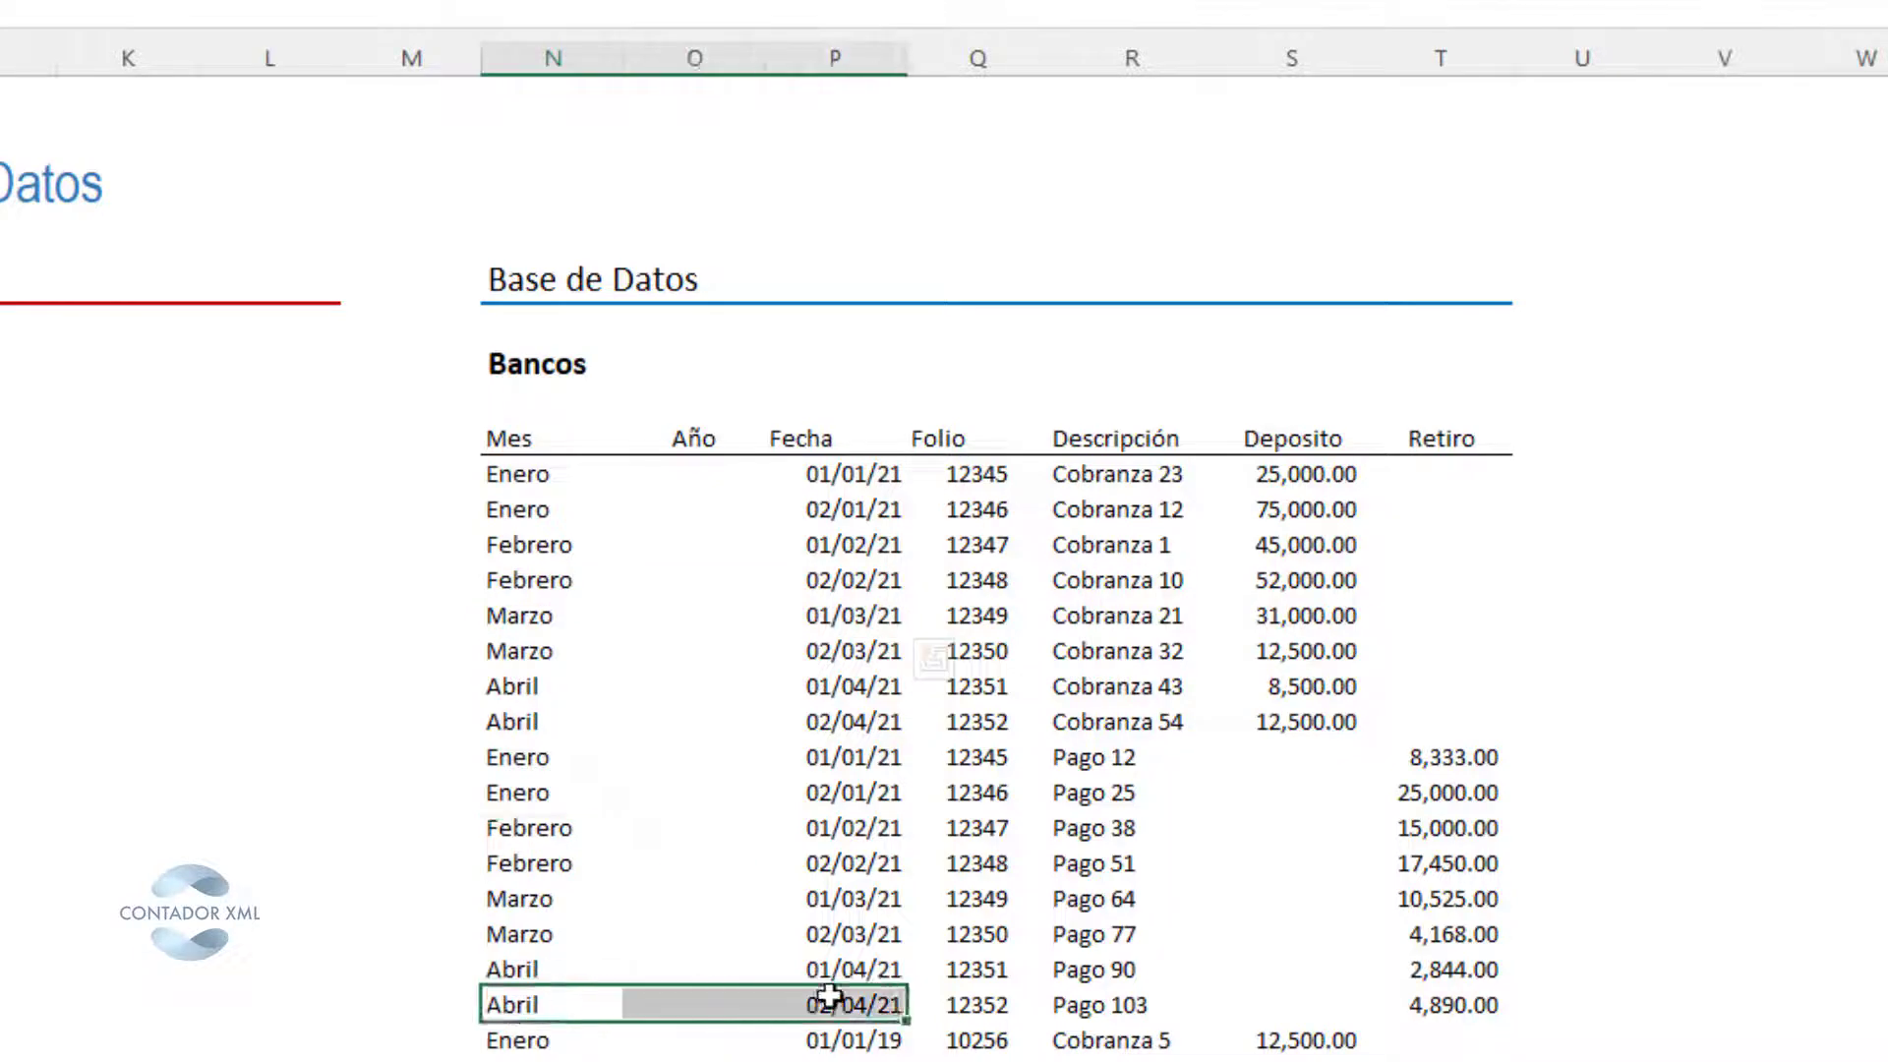
drag(531, 1060, 834, 1061)
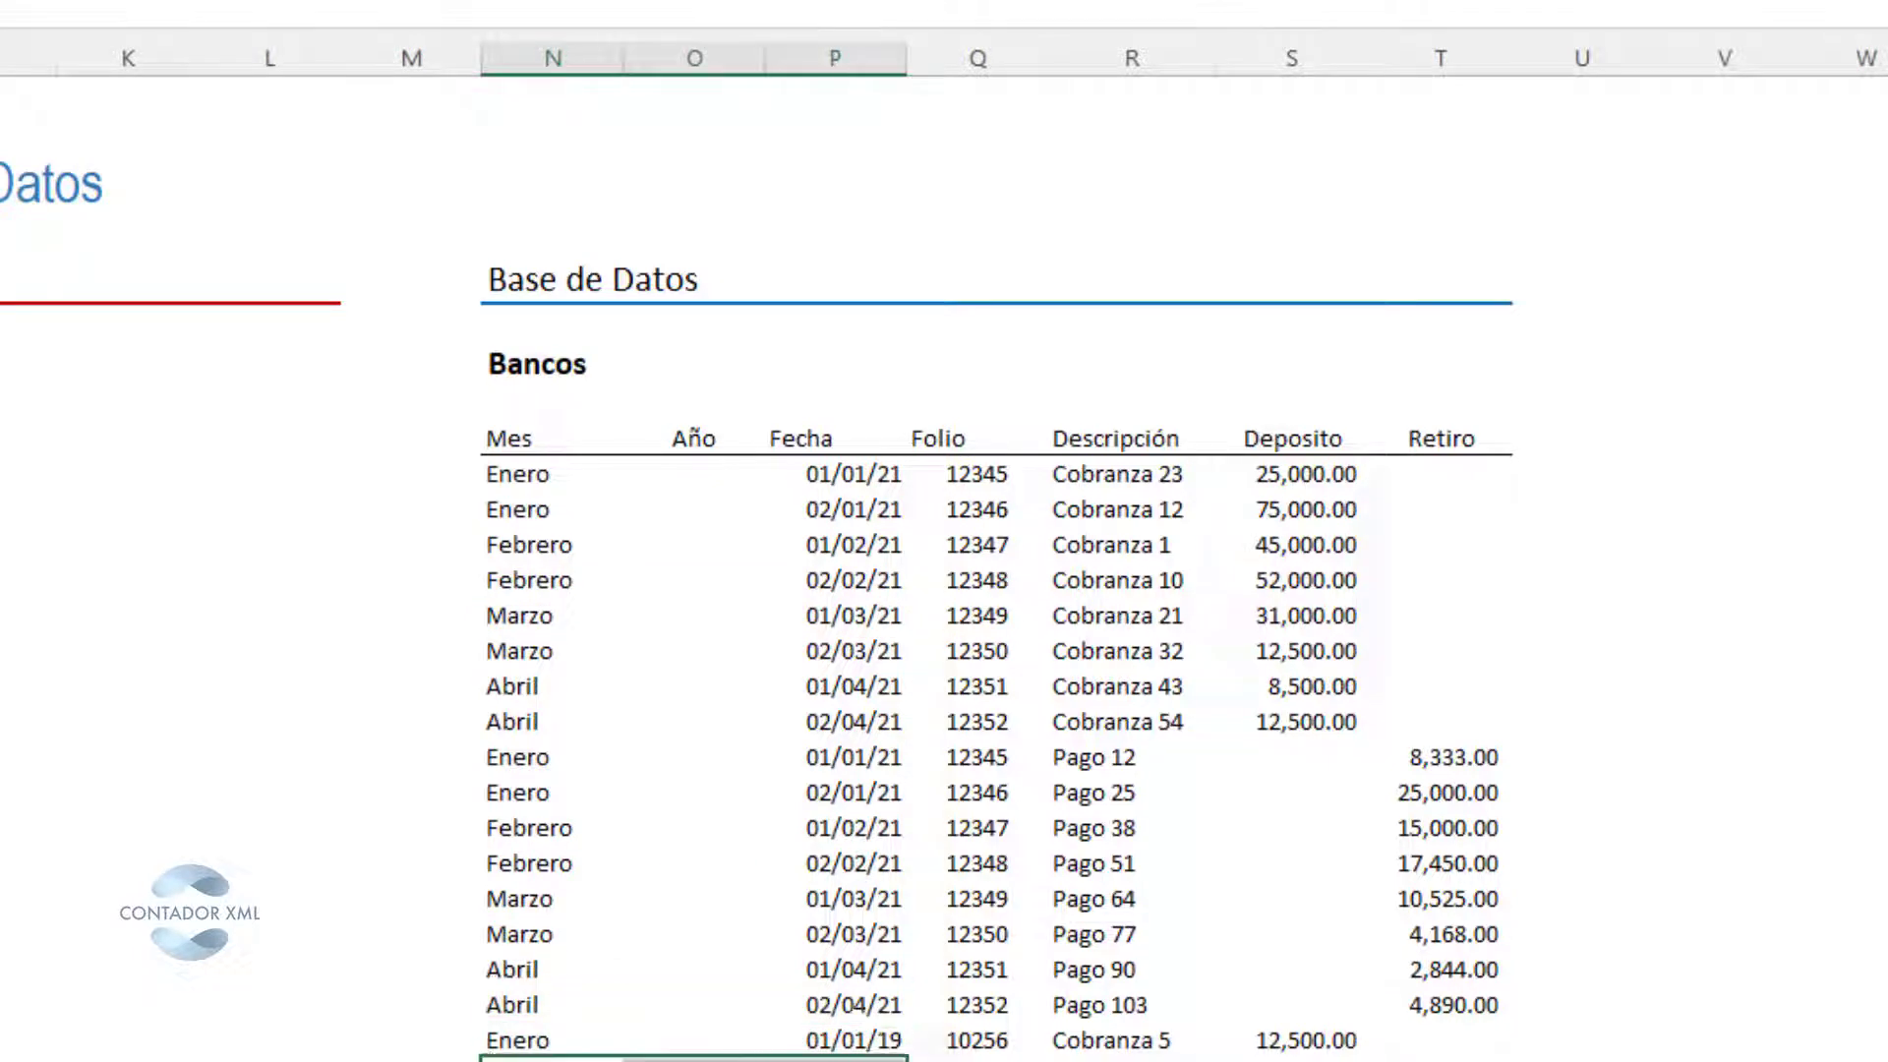
drag(531, 1061, 834, 1061)
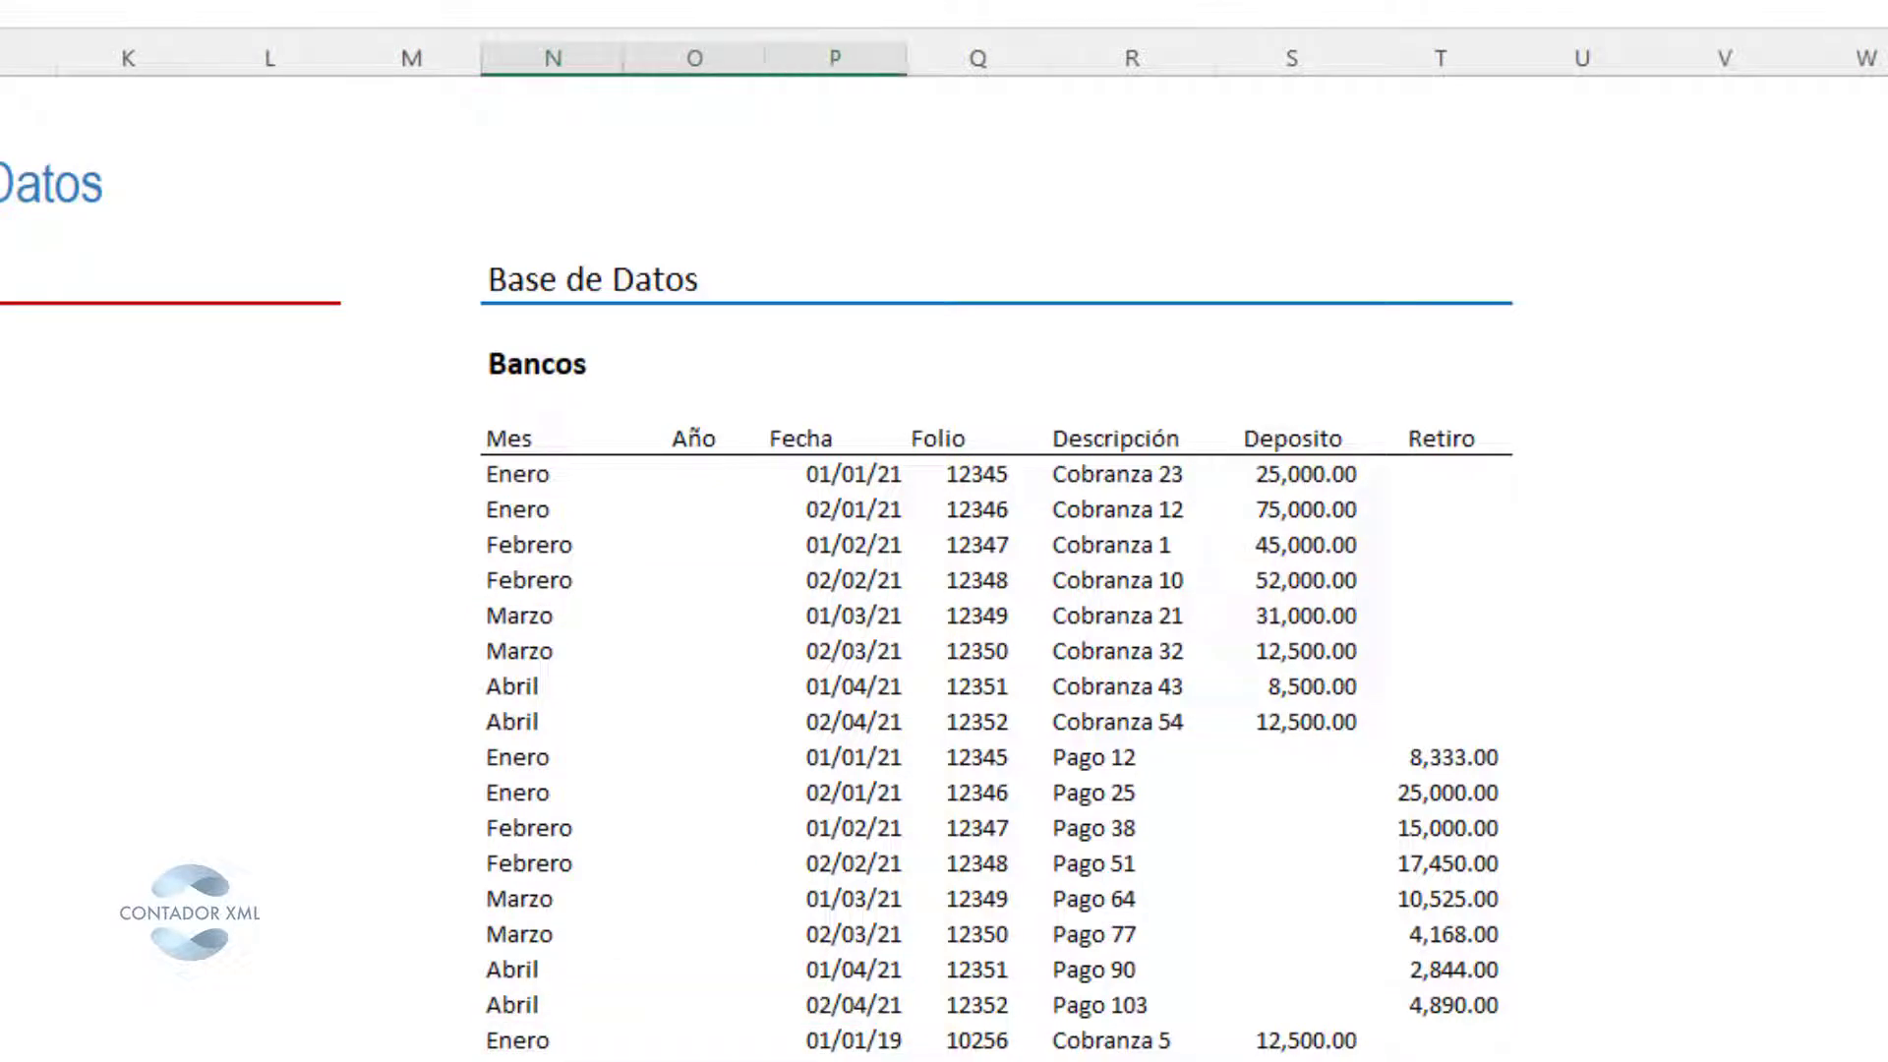
- Mark point II, Definir Mes en Letra Base de Datos, as done on the Guia sheet by entering 1 in its Elaborado cell
click(540, 477)
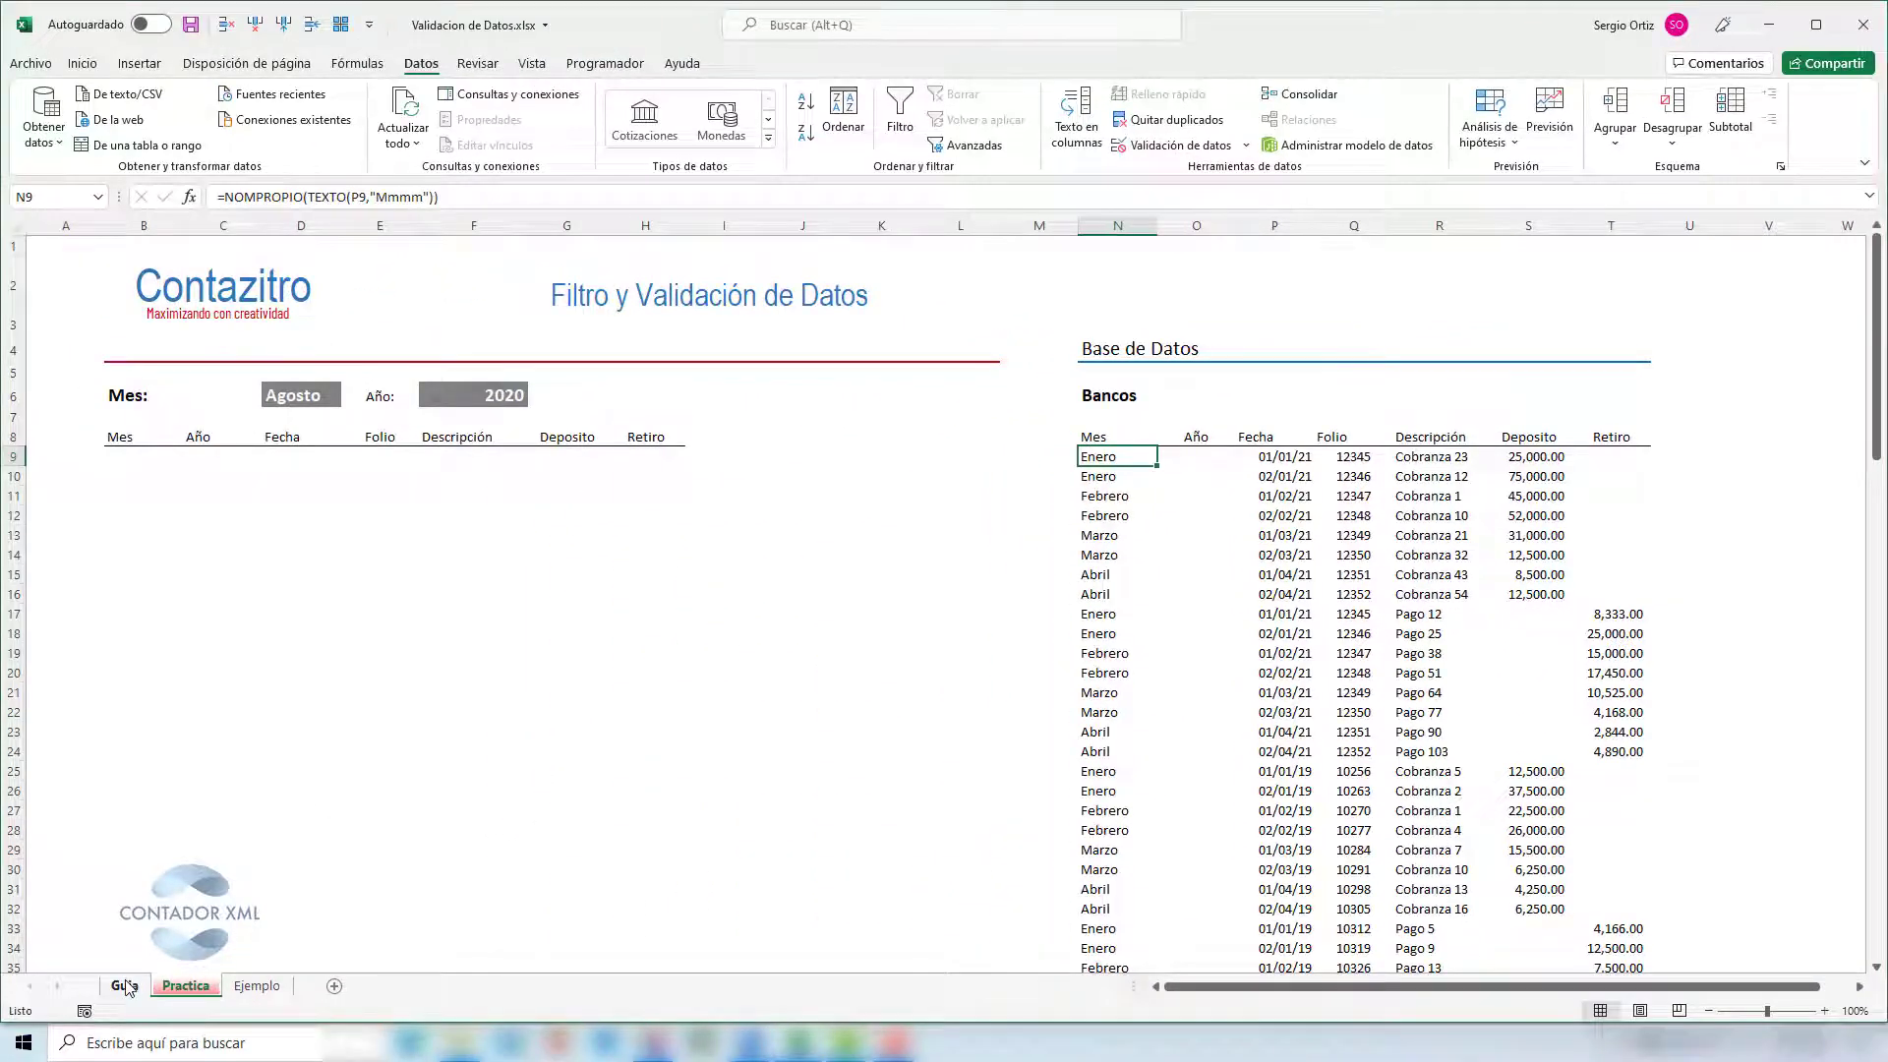
click(125, 985)
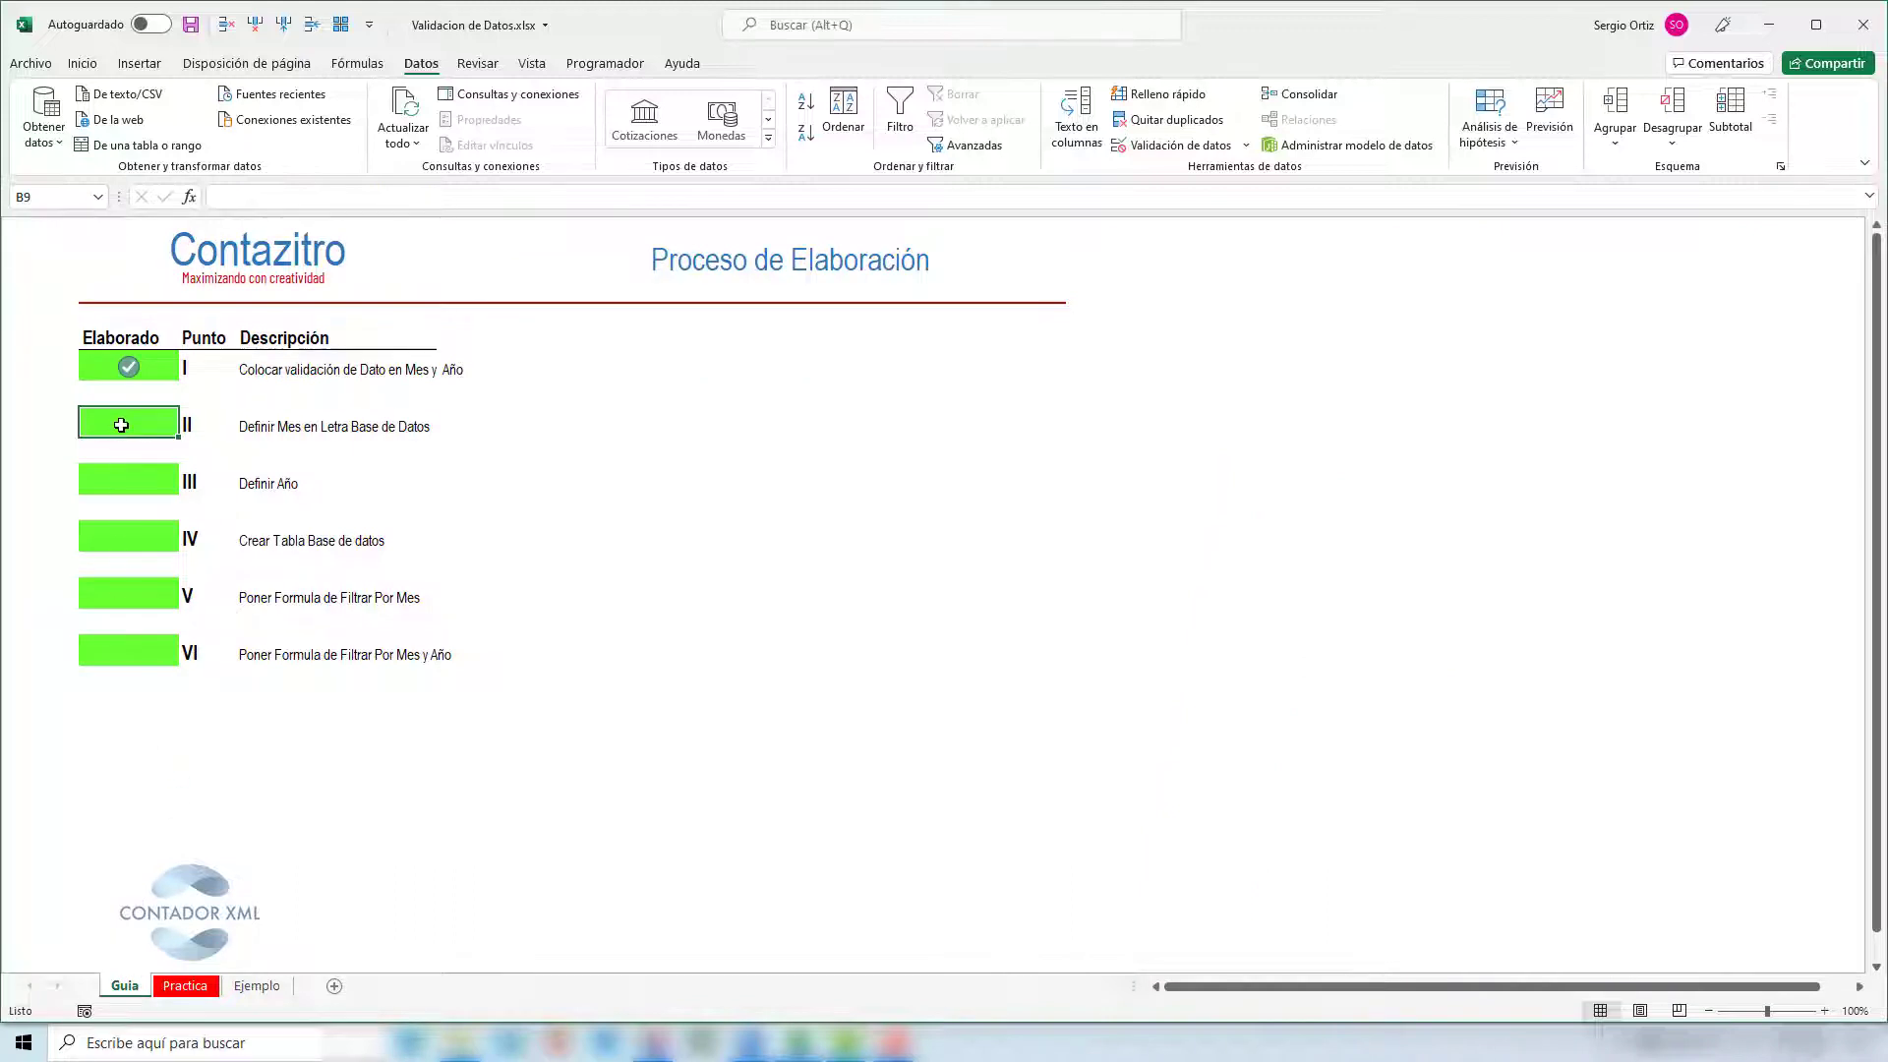
text(1)
key(Return)
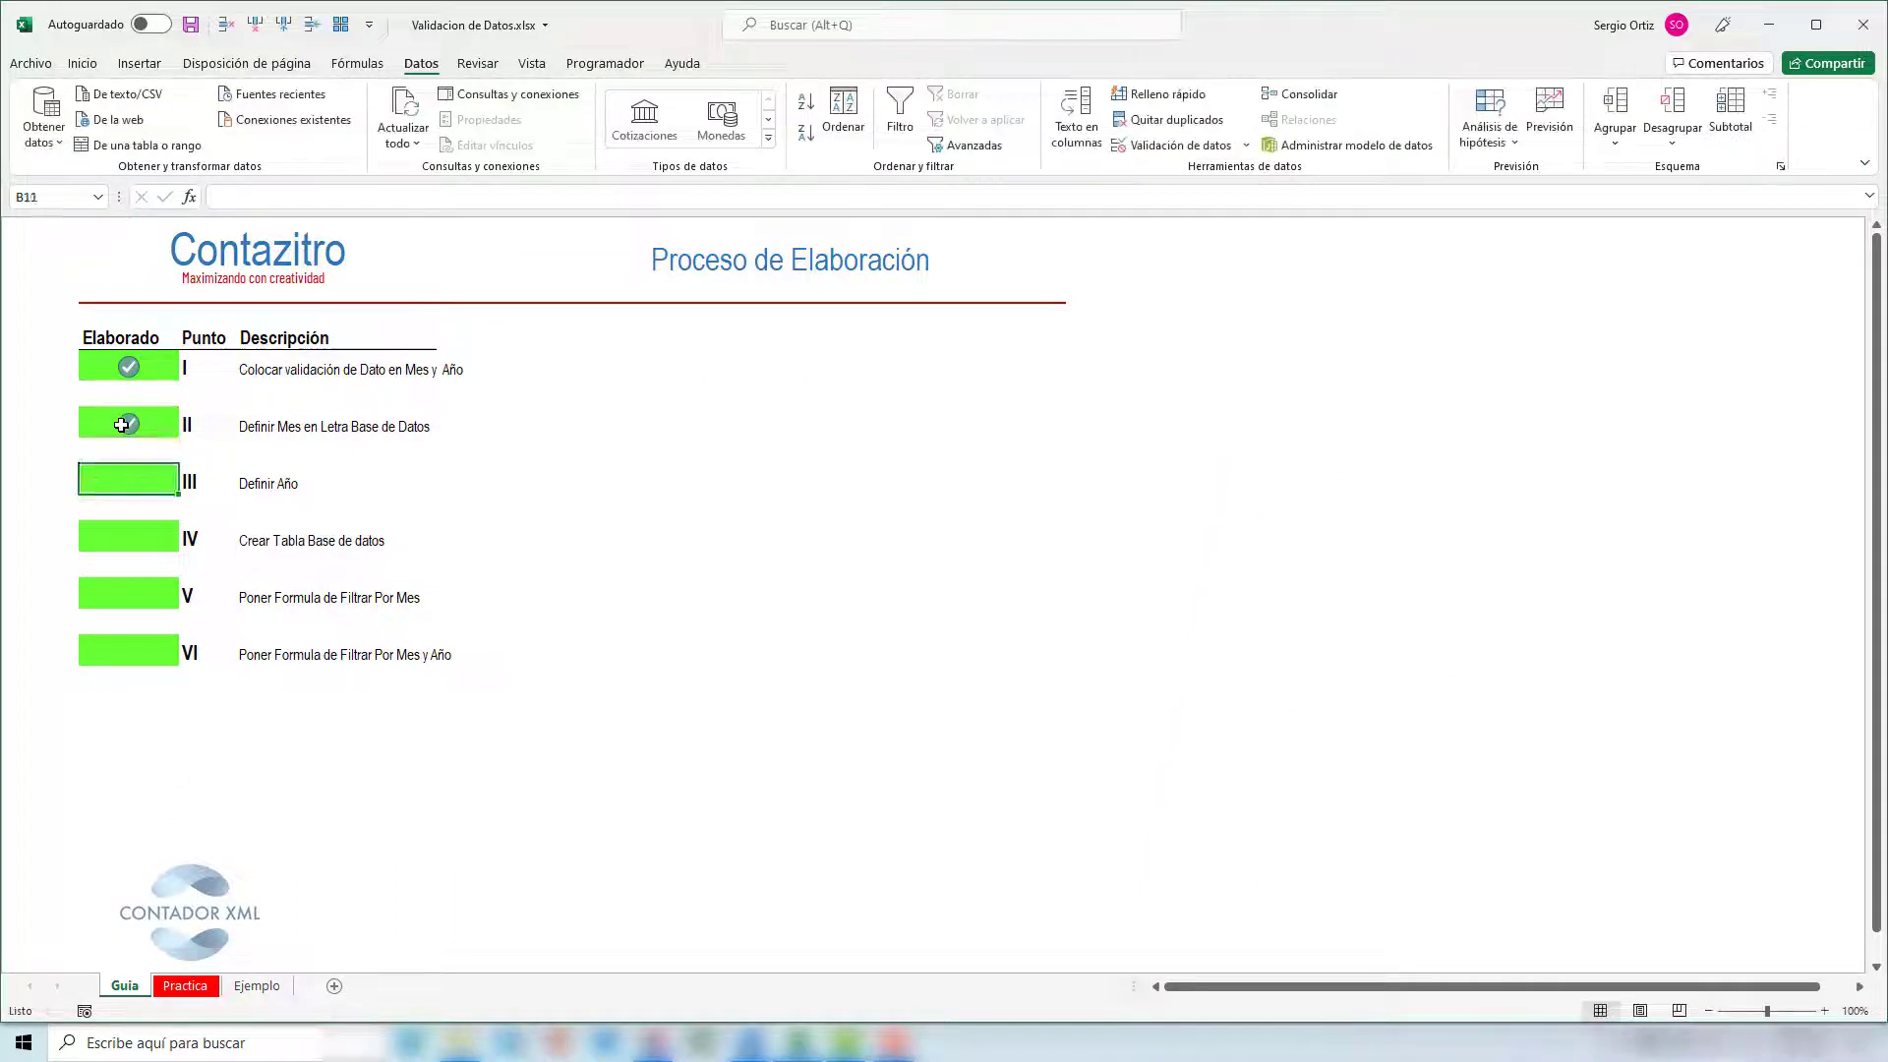
- On the Practica sheet, enter =AÑO(P9) in O9, the first Año cell of the Bancos database
click(185, 985)
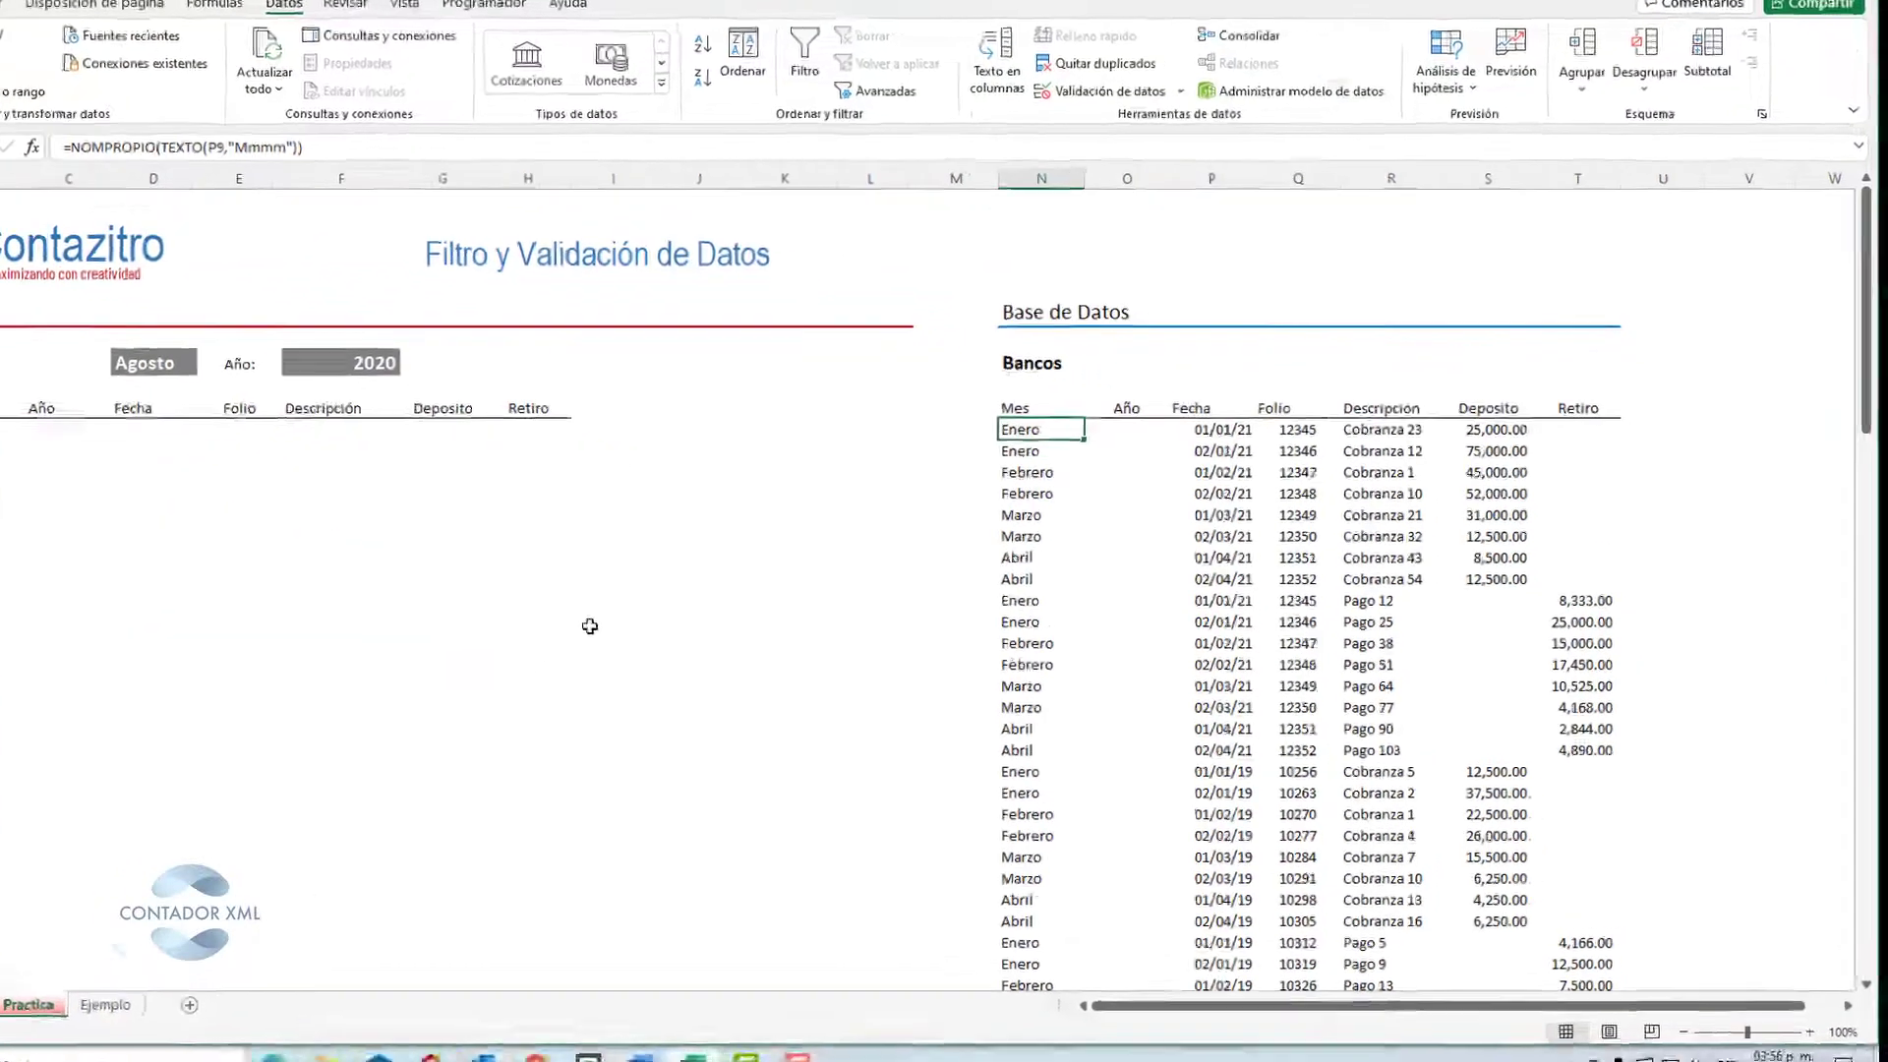
click(1120, 431)
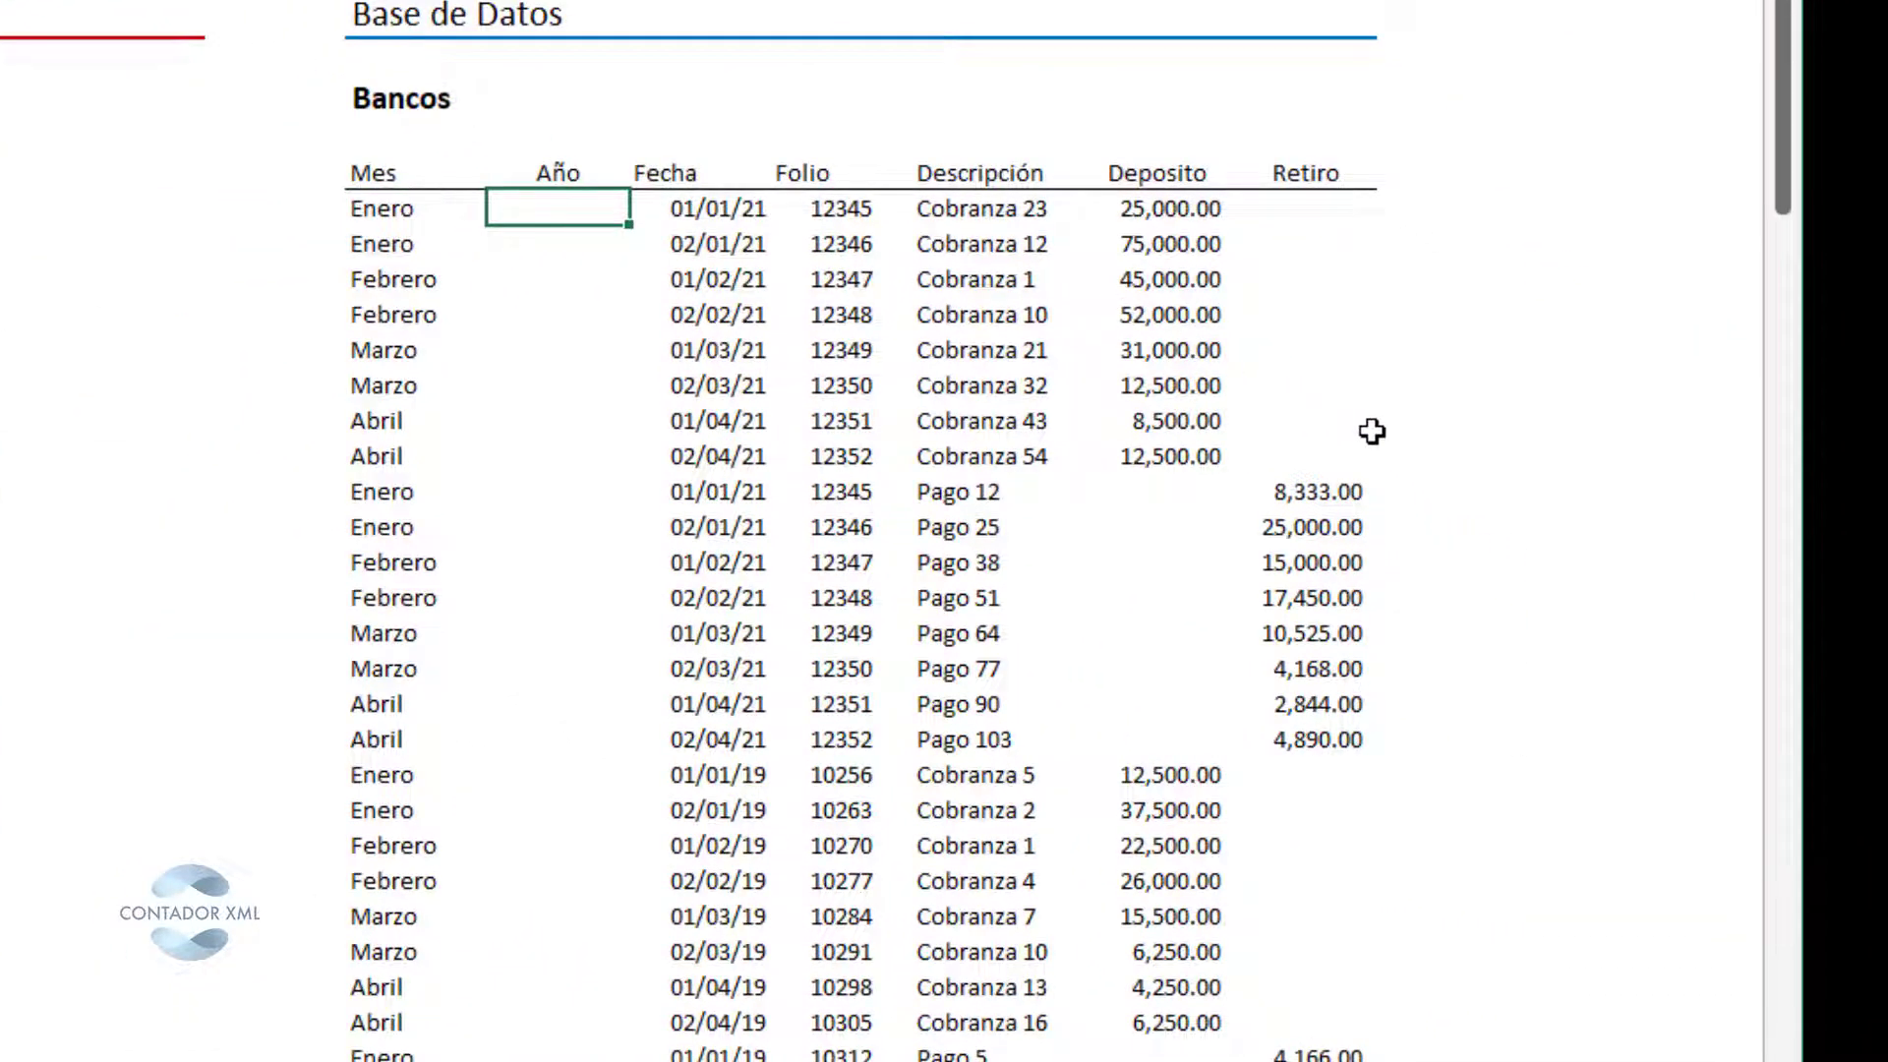
text(=año)
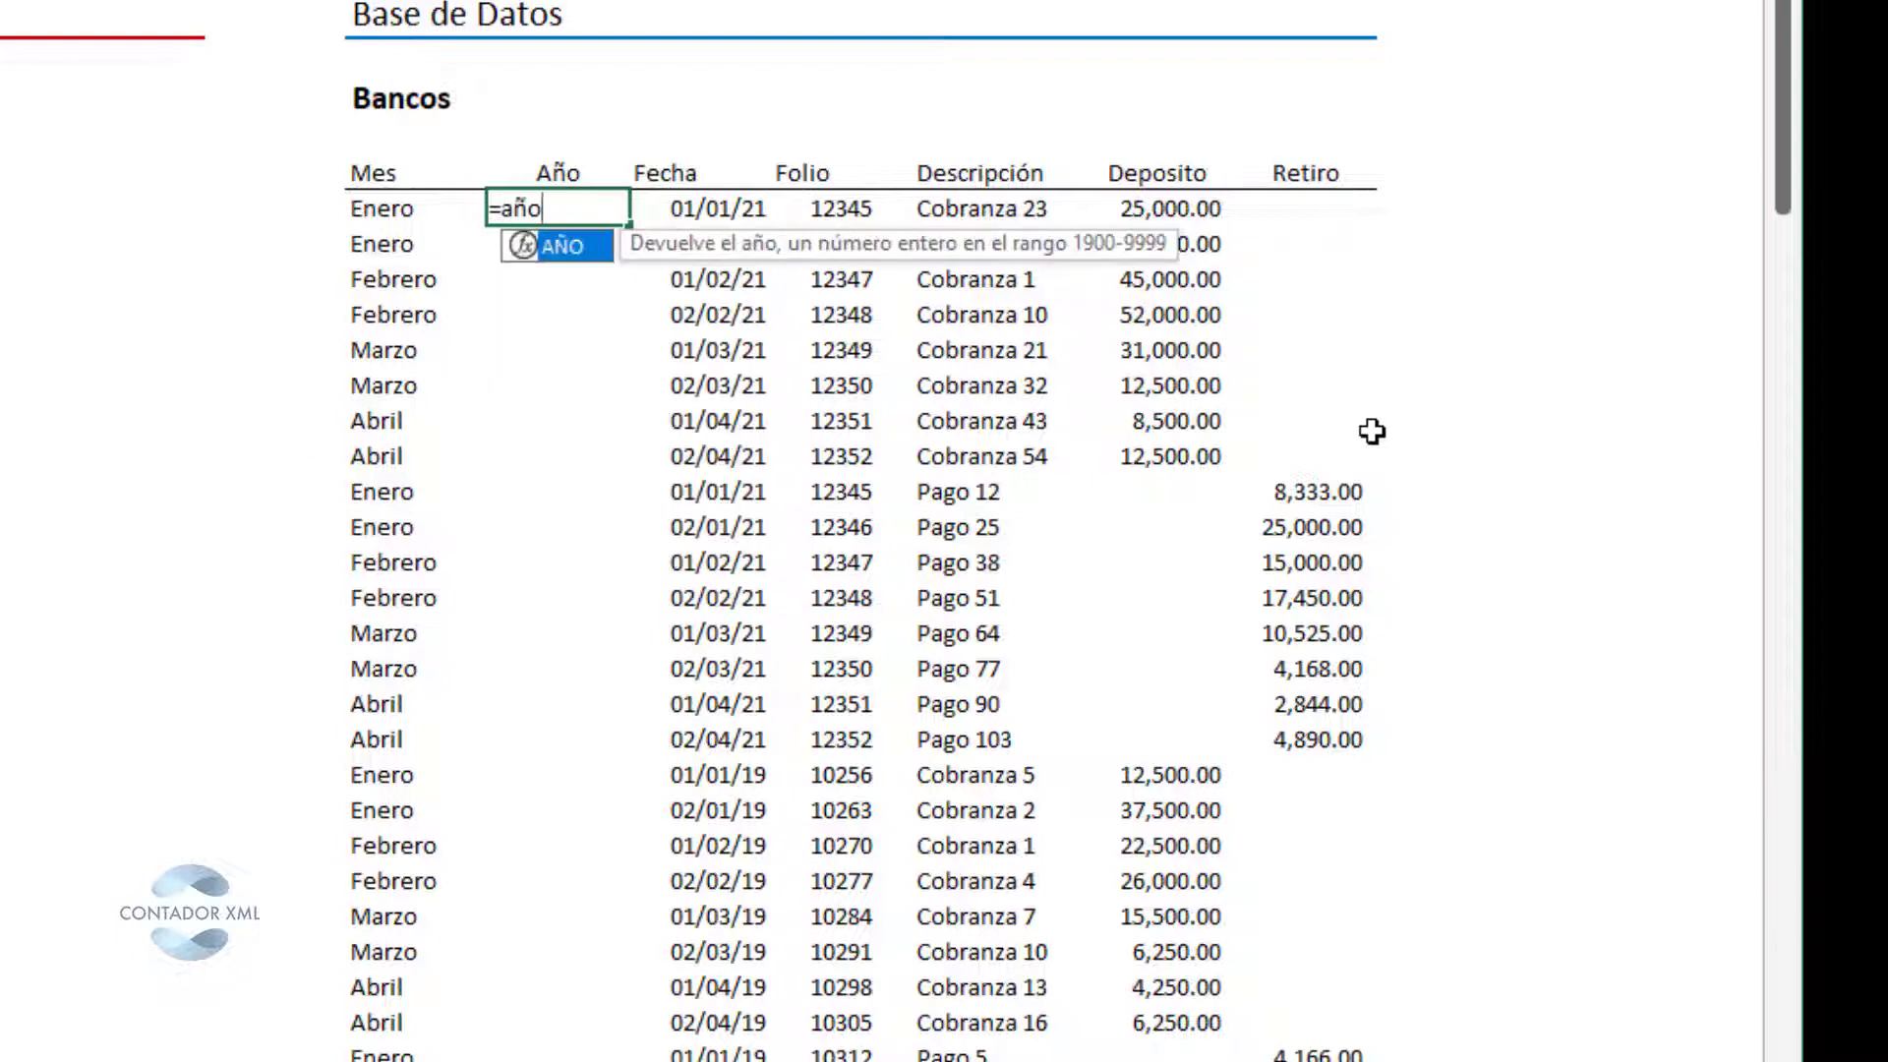
key(Tab)
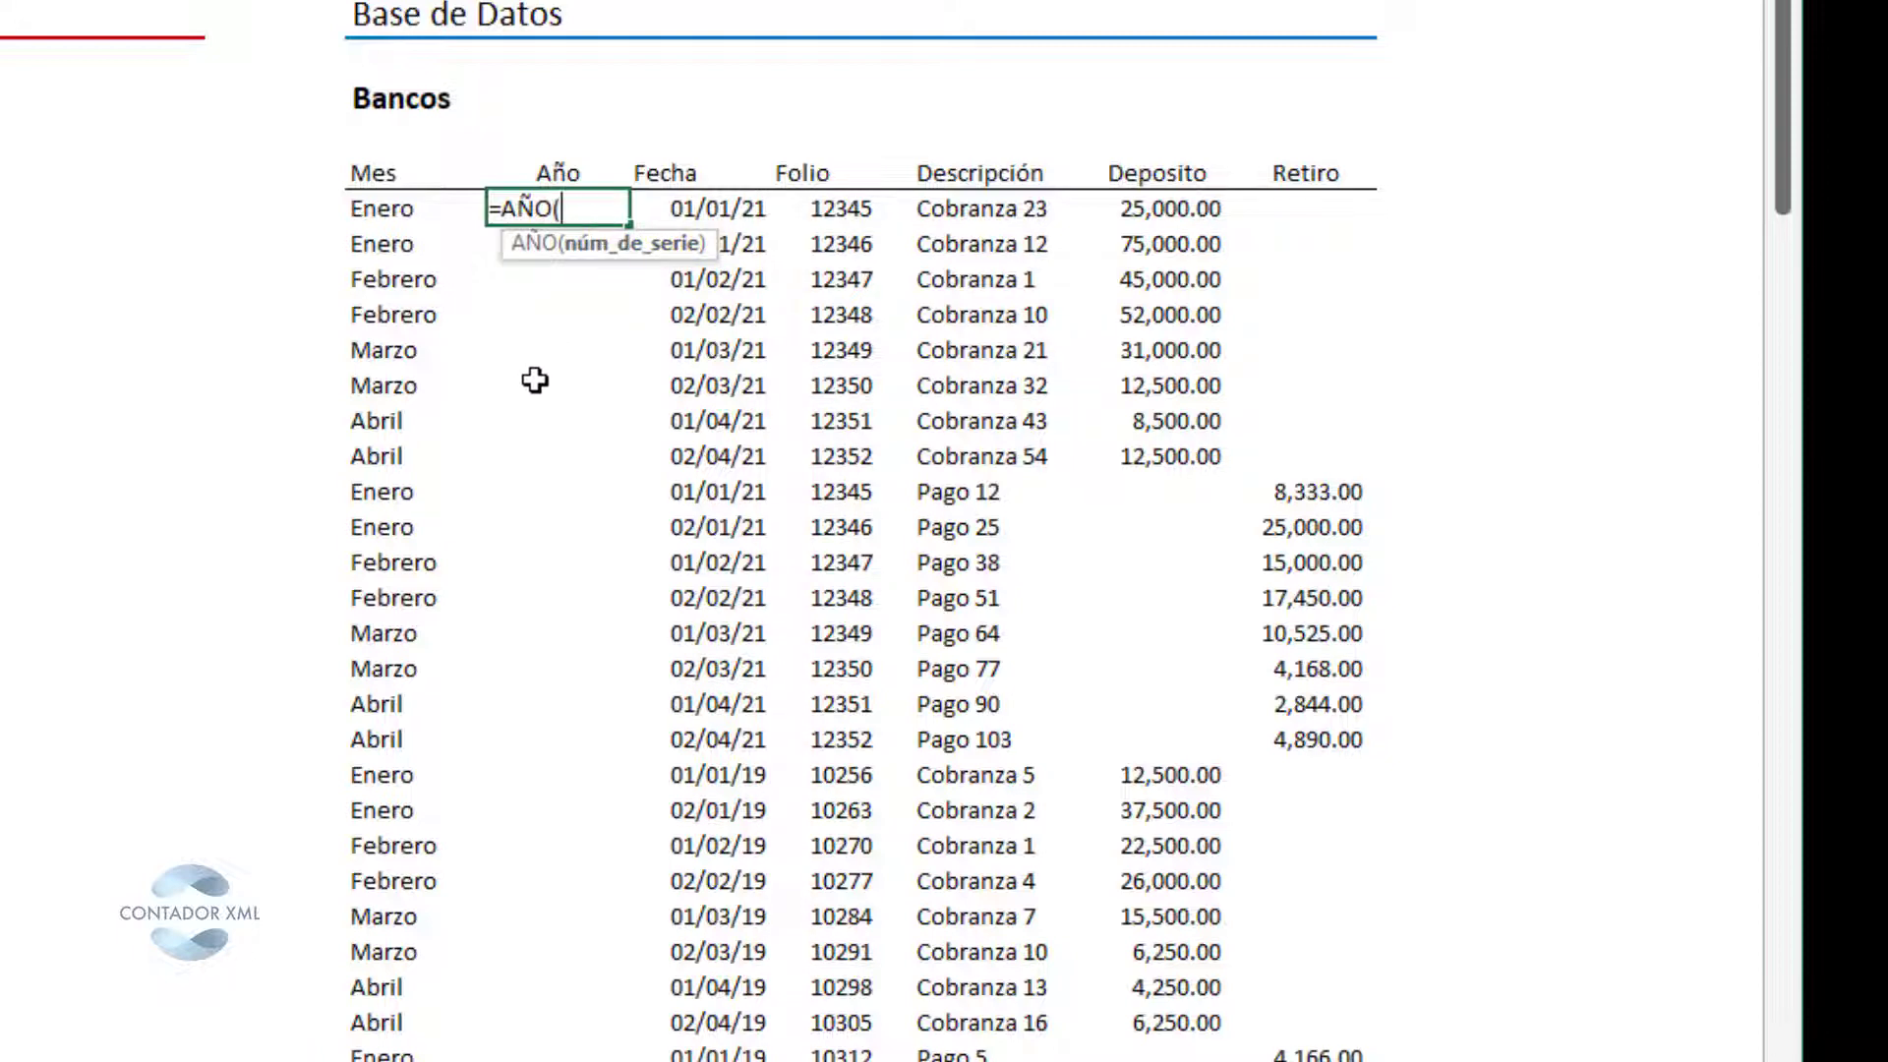
click(717, 203)
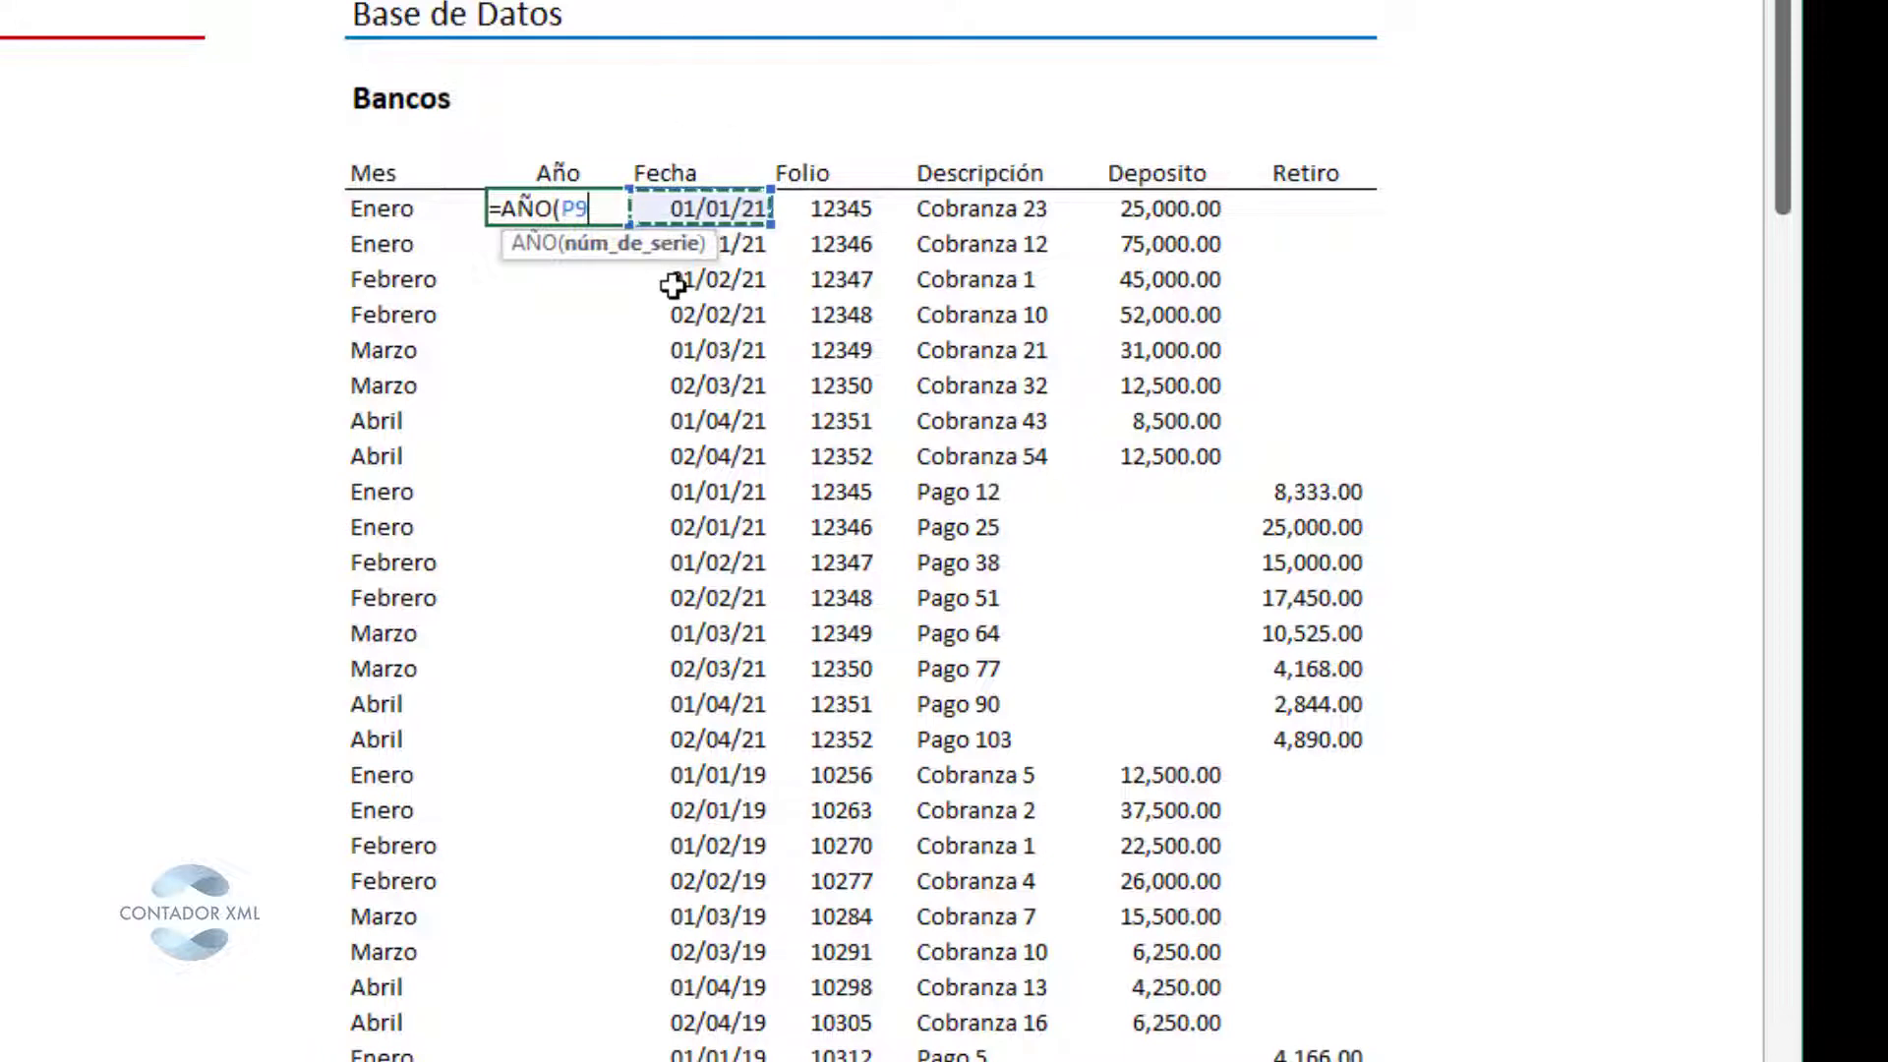
text())
key(Return)
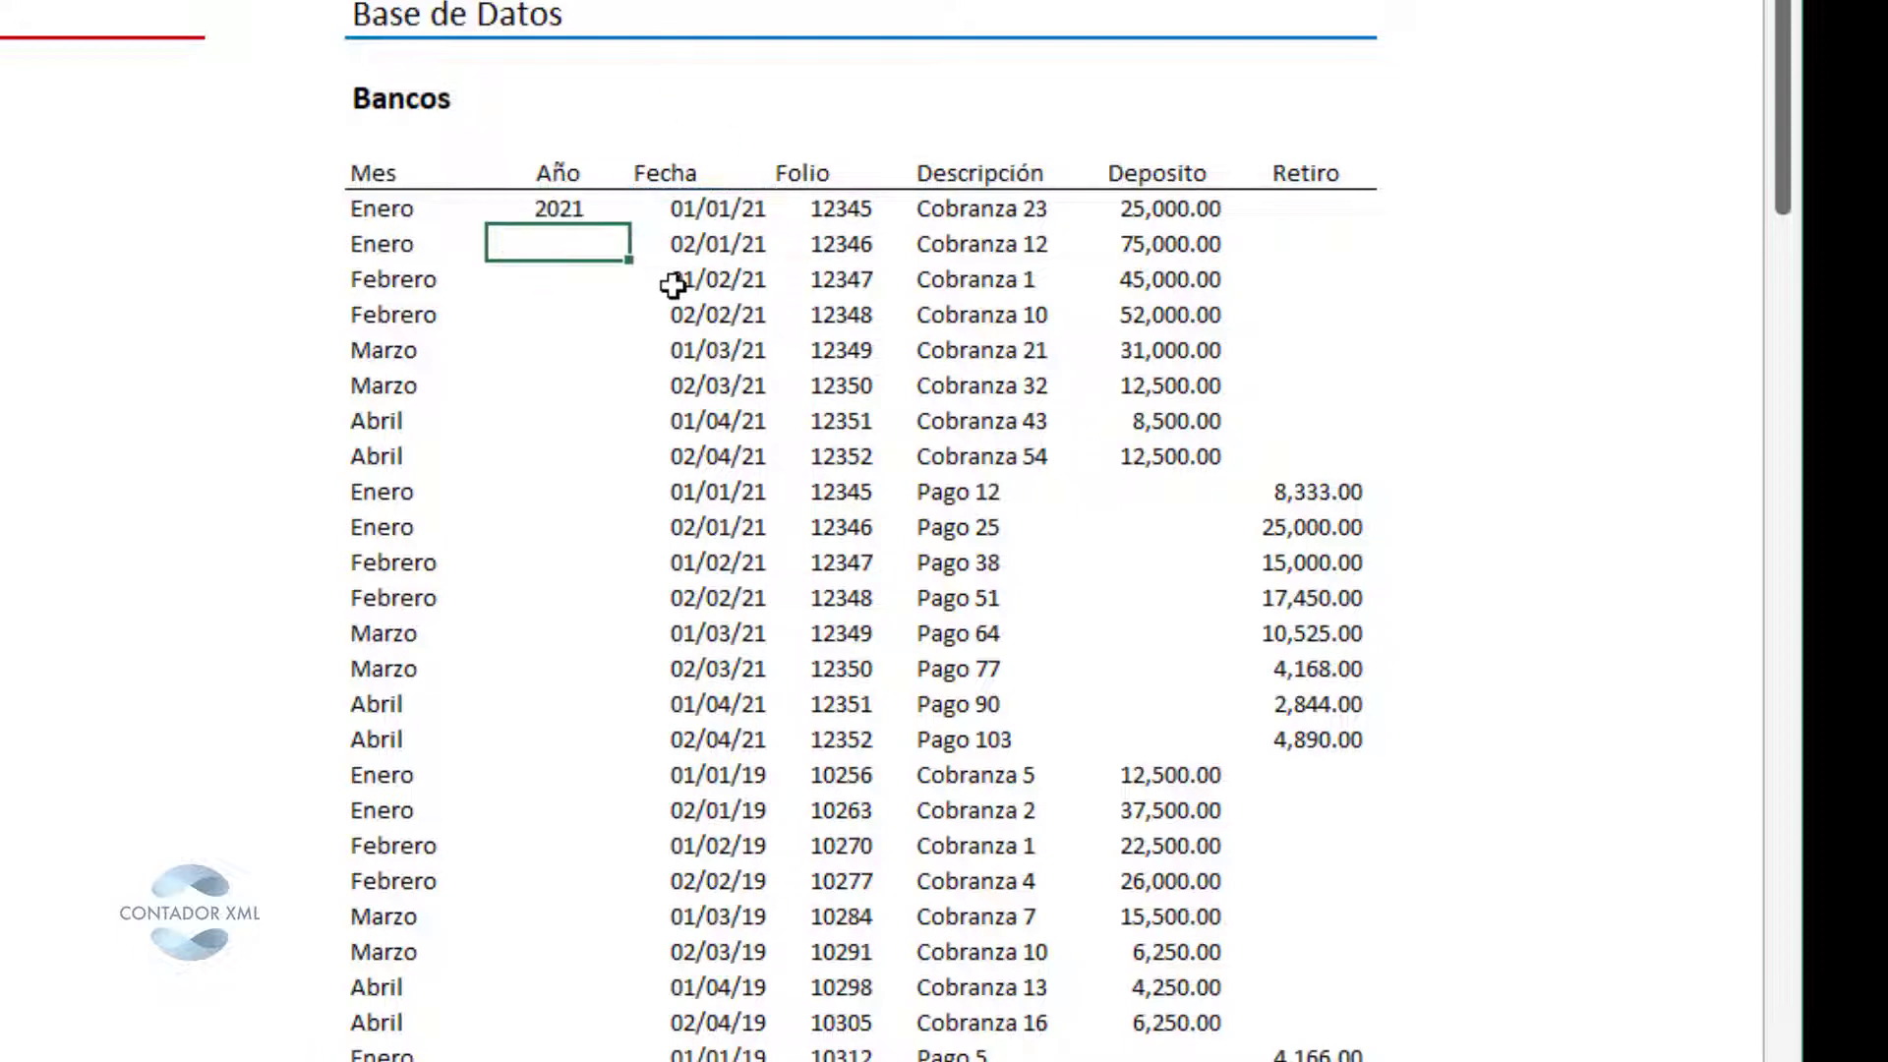
- Copy the Año formula from O9 down to the last Bancos record in row 41
key(Up)
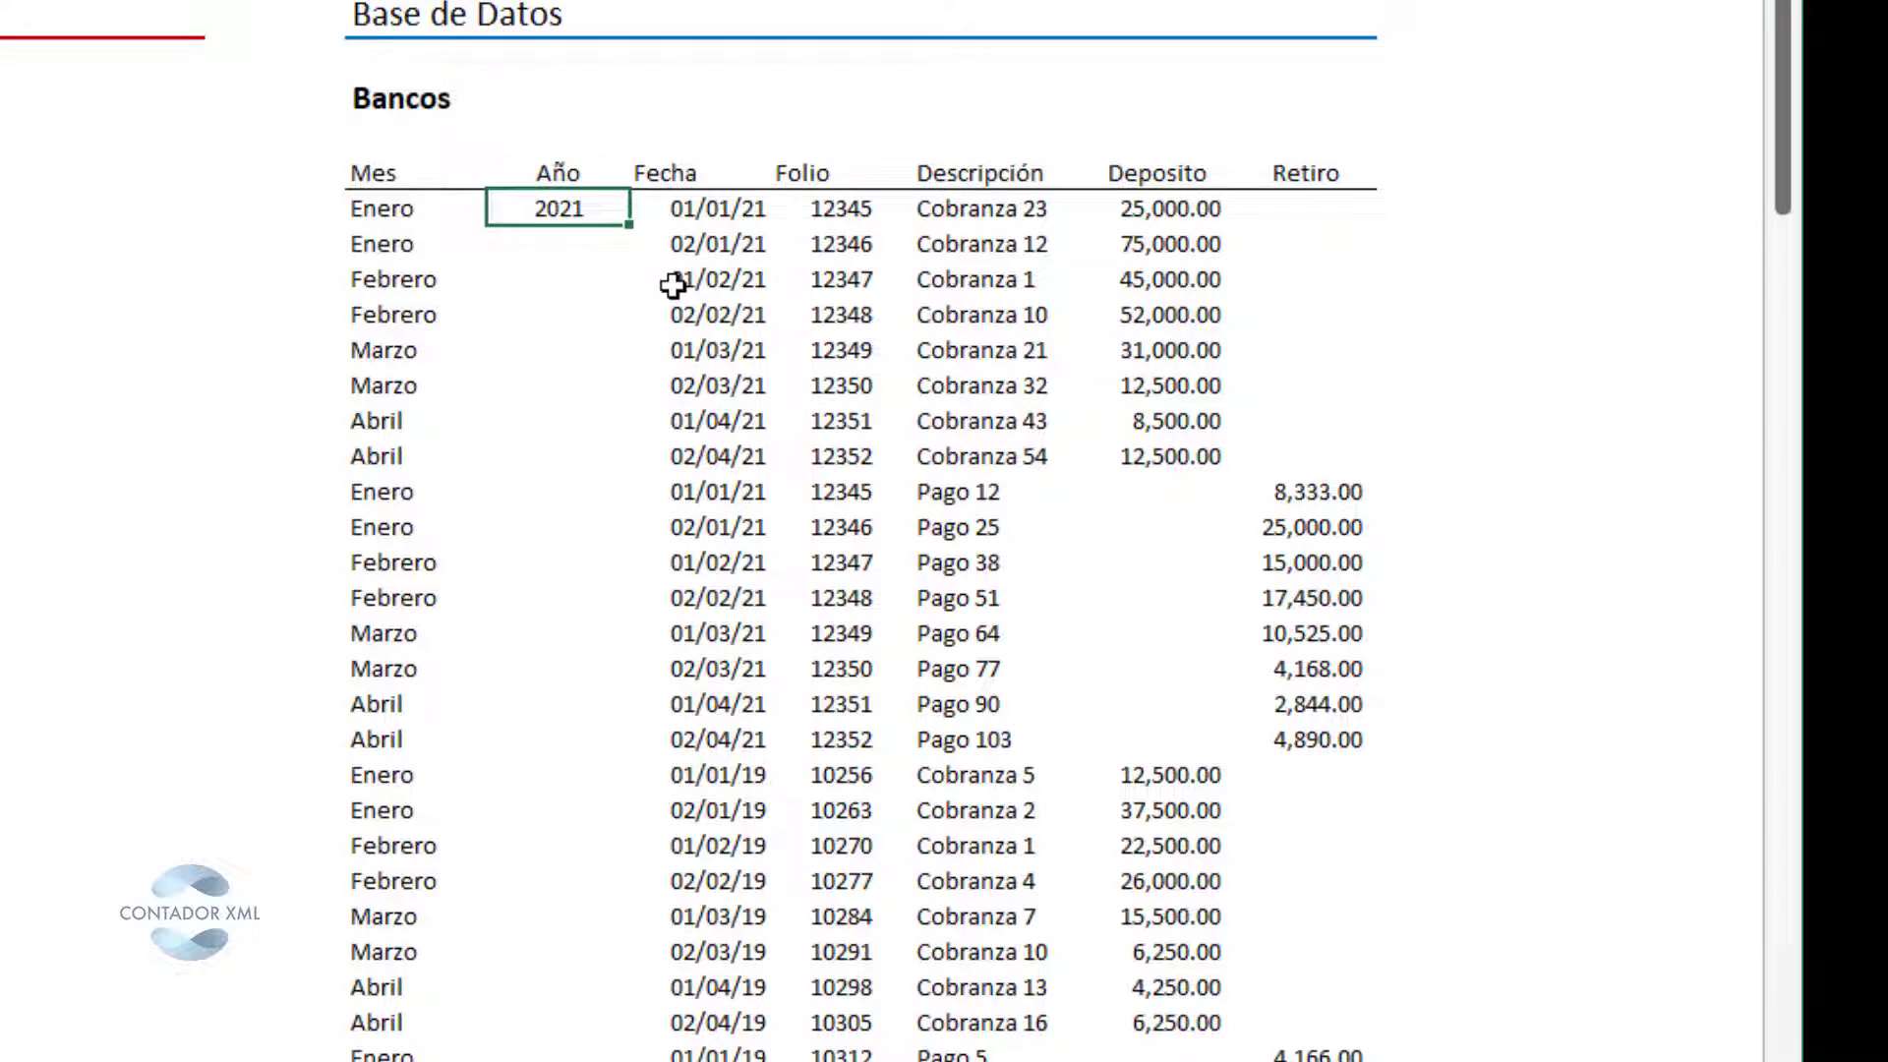
key(ctrl+c)
key(Down)
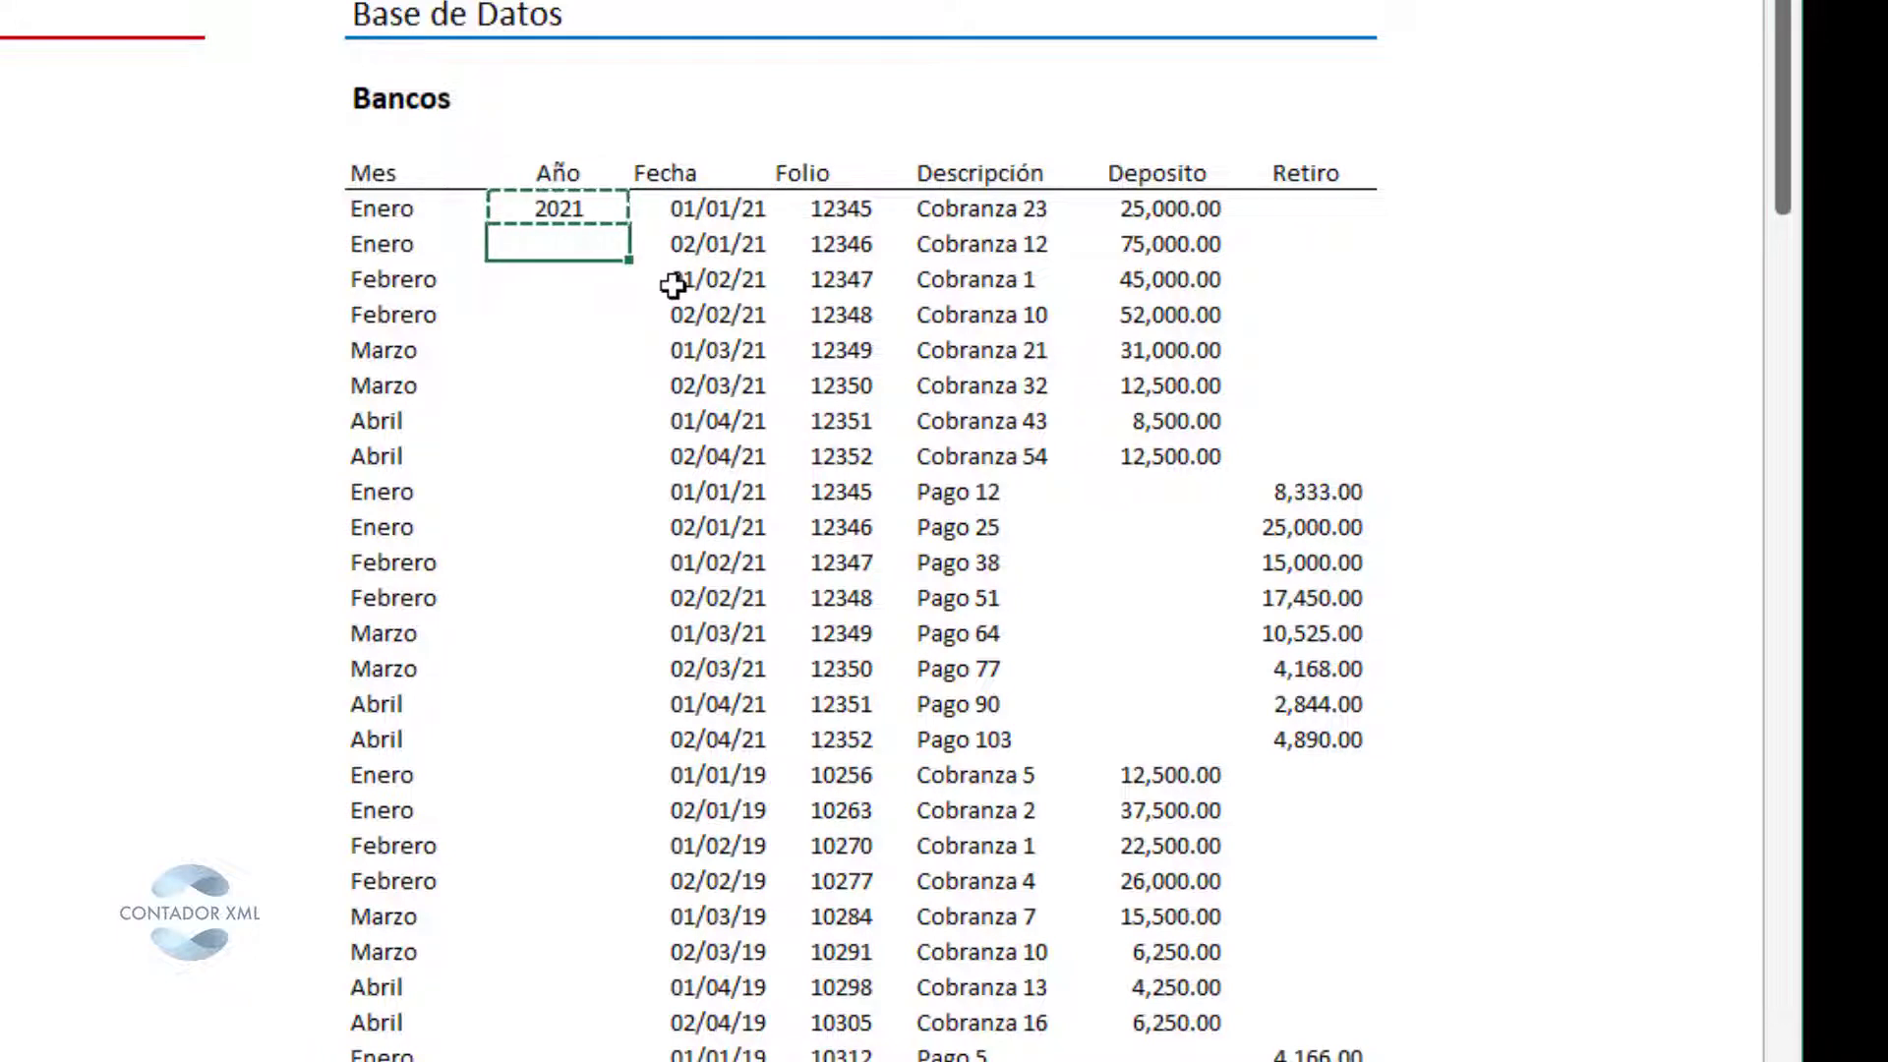
key(shift+Down)
key(shift+Down)
key(shift+Down)
key(shift+Down)
key(shift+Down)
key(shift+Down)
key(shift+Down)
key(shift+Down)
key(shift+Down)
key(shift+Down)
key(shift+Down)
key(shift+Down)
key(shift+Down)
key(shift+Down)
key(shift+Down)
key(shift+Down)
key(shift+Down)
key(shift+Down)
key(shift+Down)
key(shift+Down)
key(shift+Up)
key(shift+Up)
key(shift+Up)
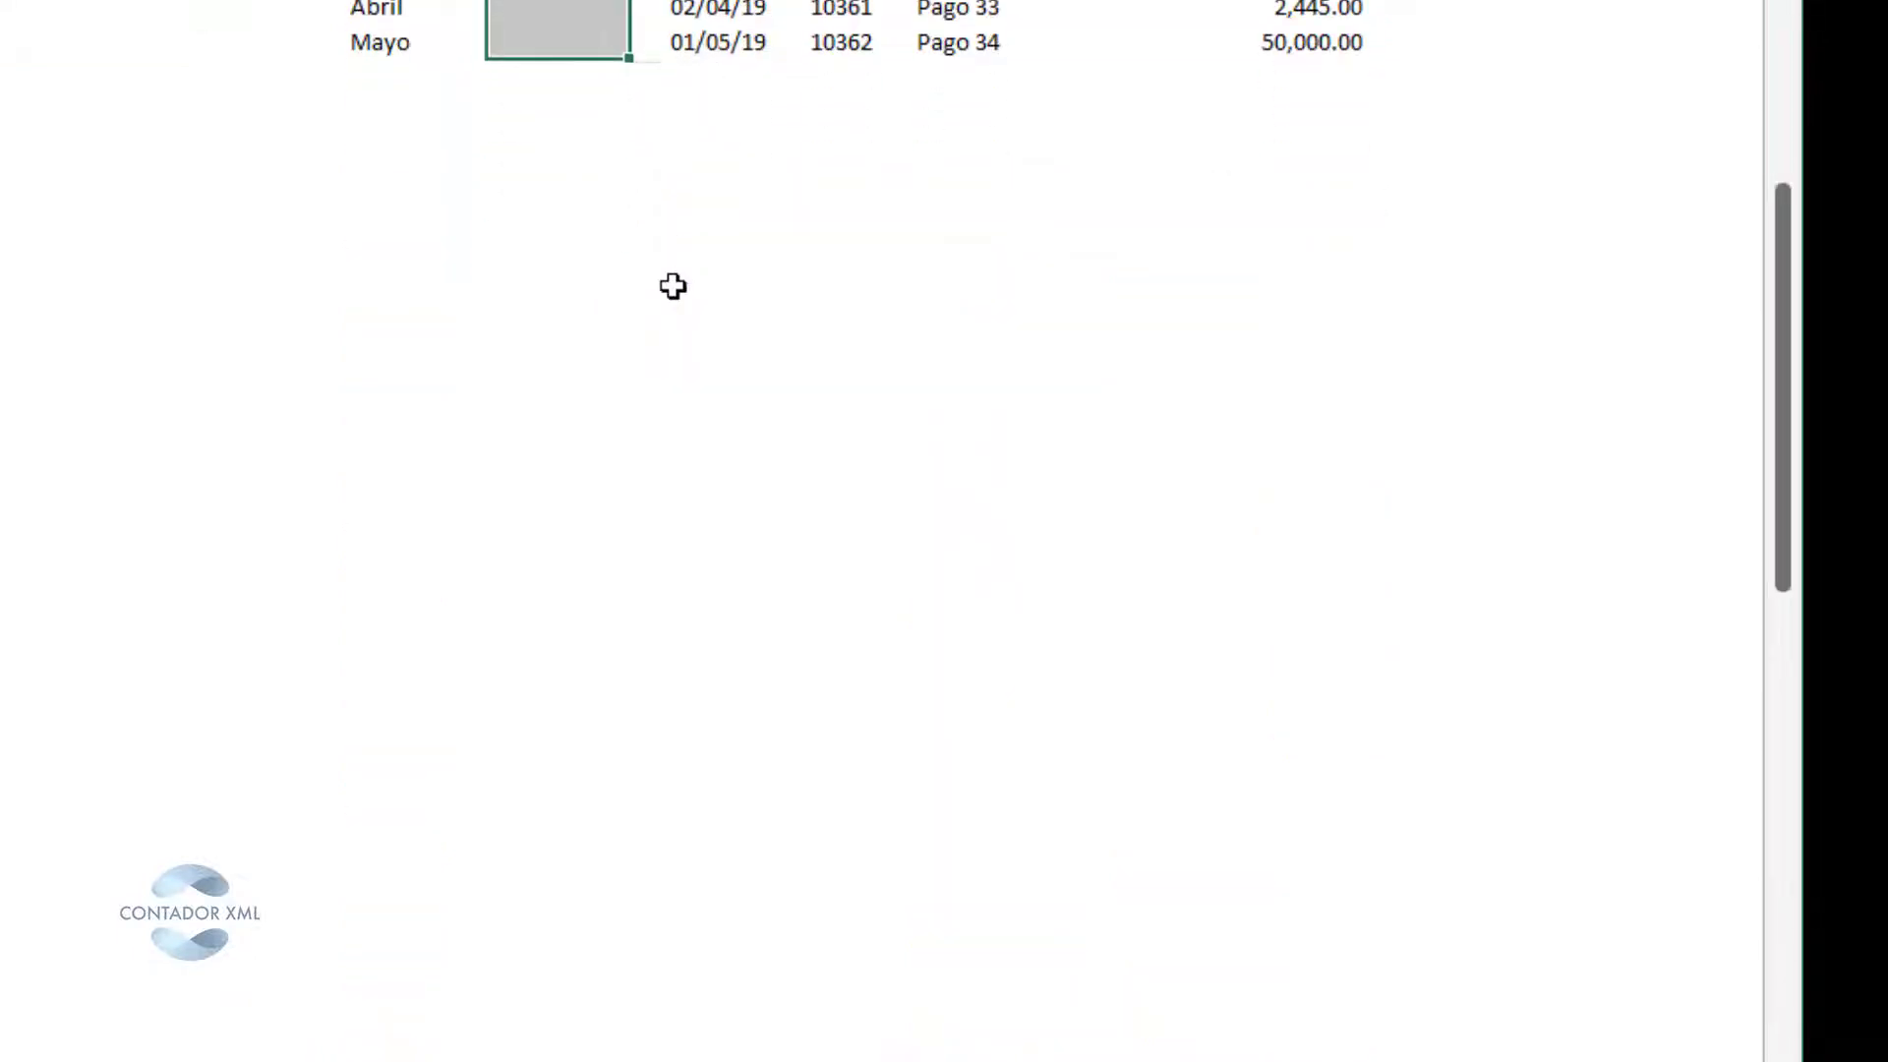
key(Return)
key(Up)
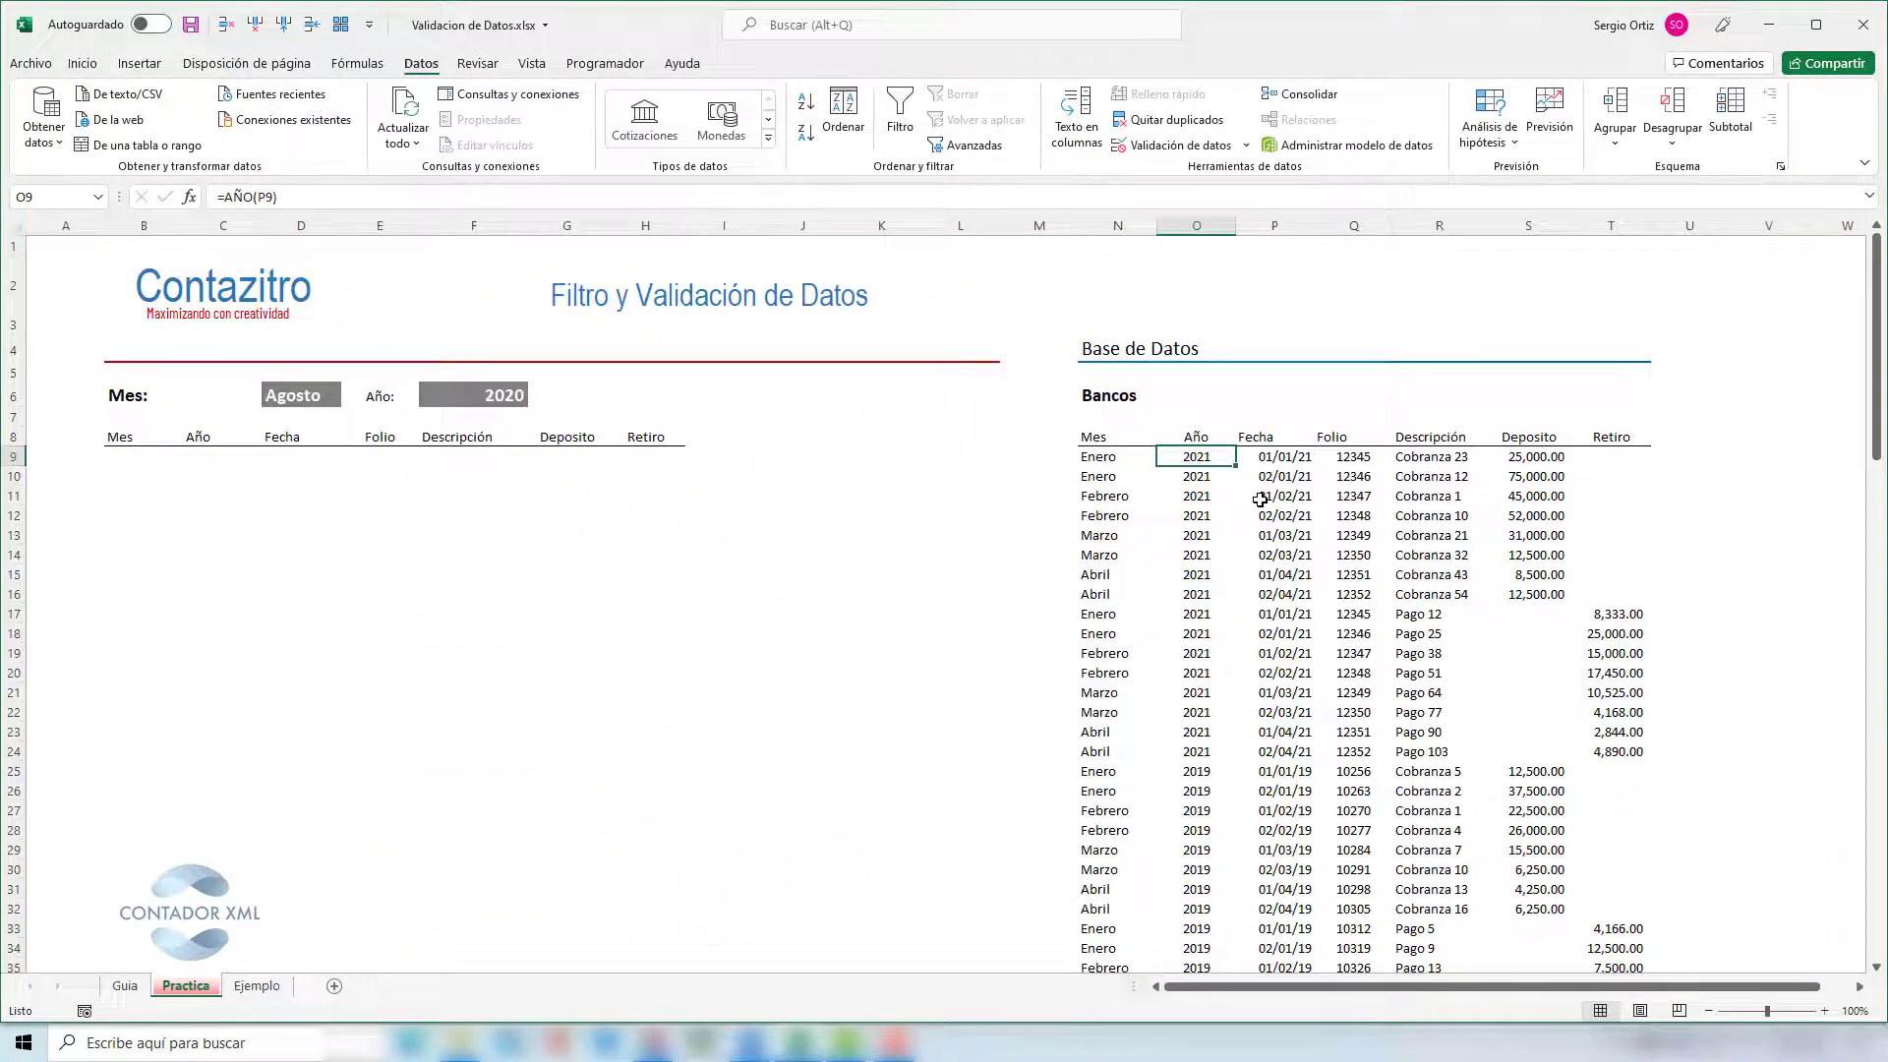
- Review the Mes and Año columns beside the original Bancos columns, and mark point III as done on the Guia sheet with 1
drag(1118, 225, 1197, 232)
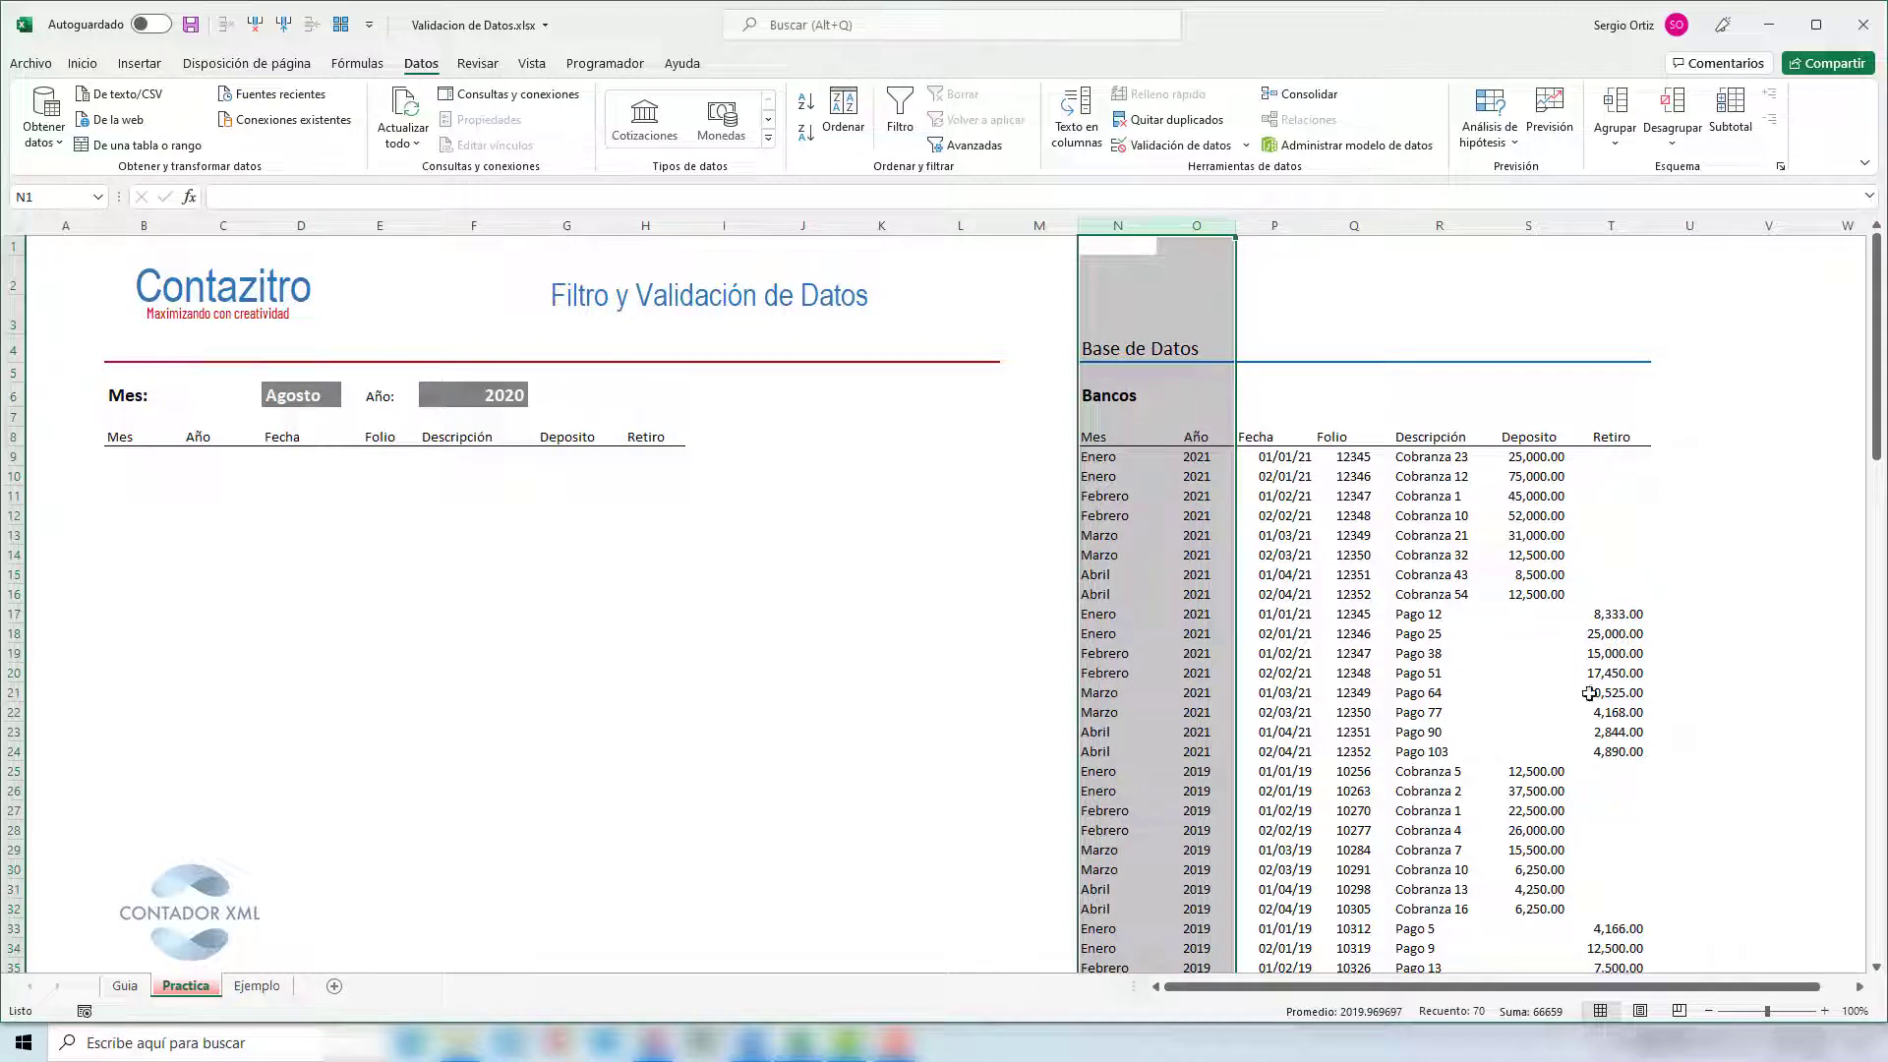
drag(1283, 232, 1613, 413)
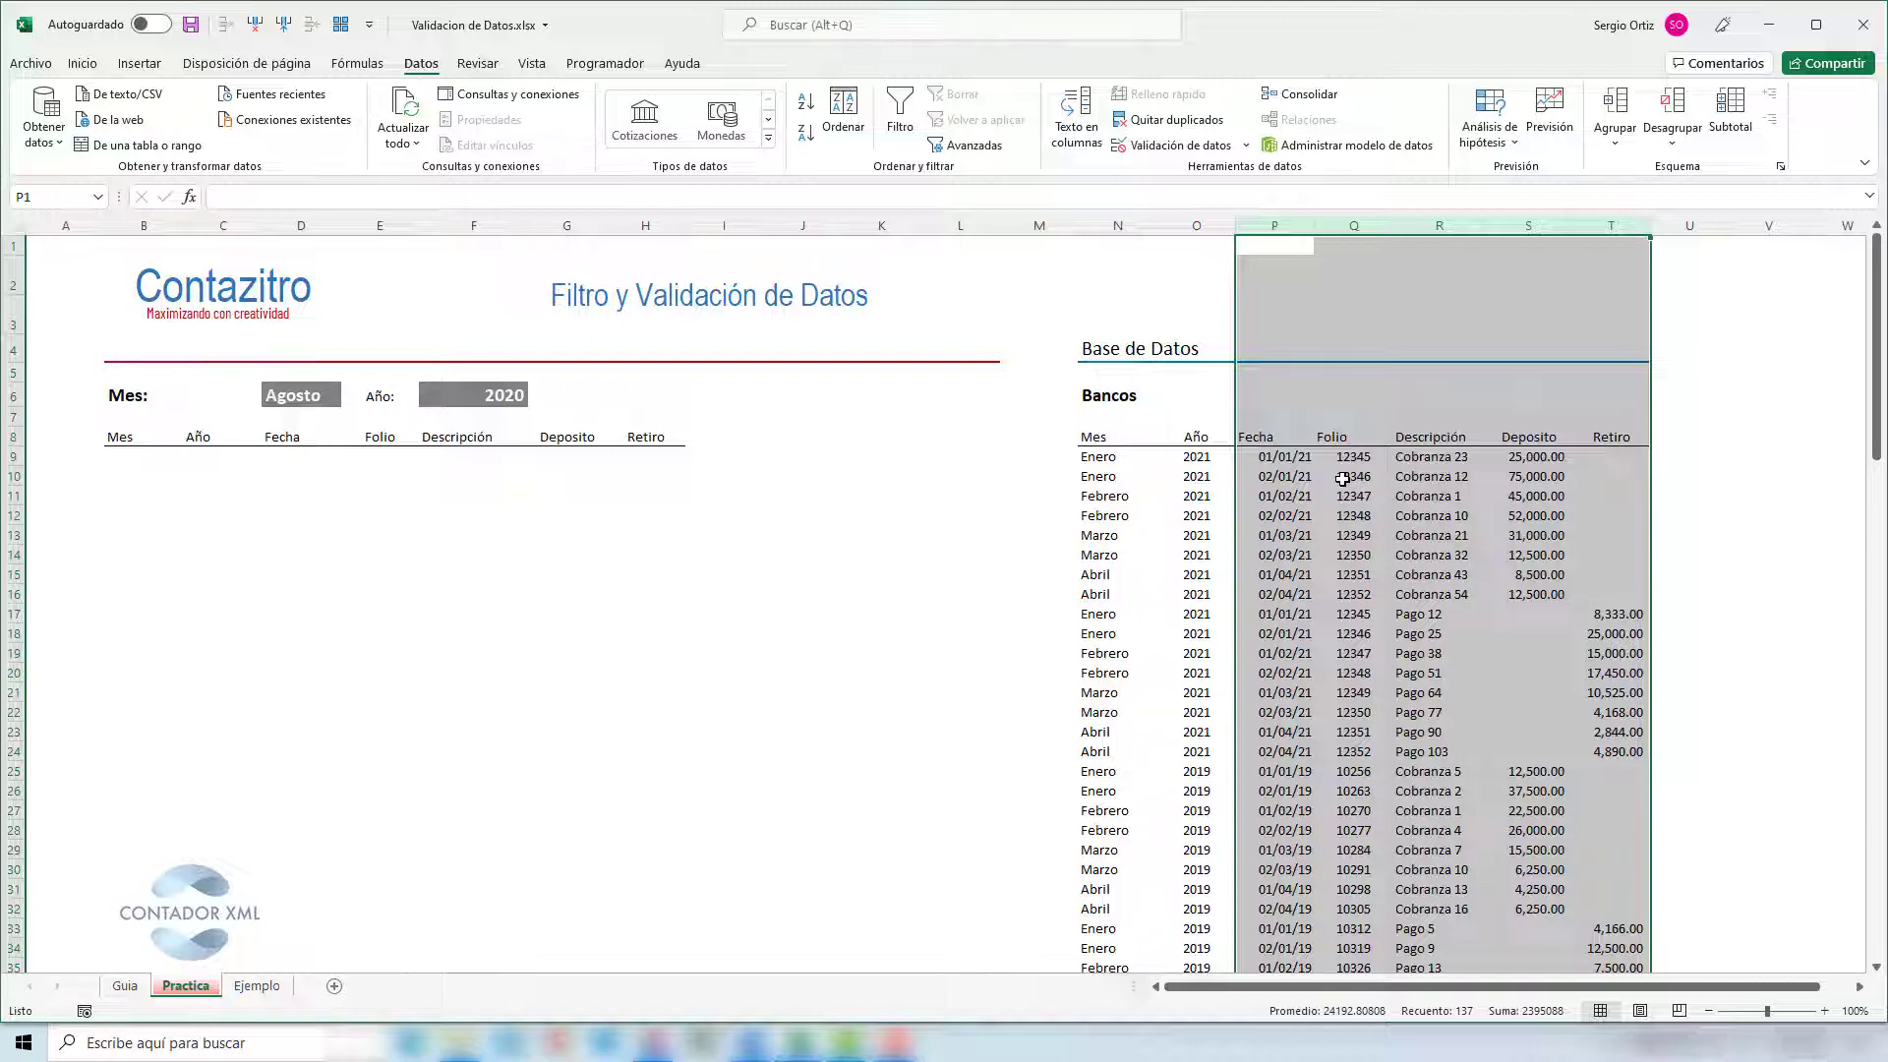
click(1097, 455)
click(1201, 460)
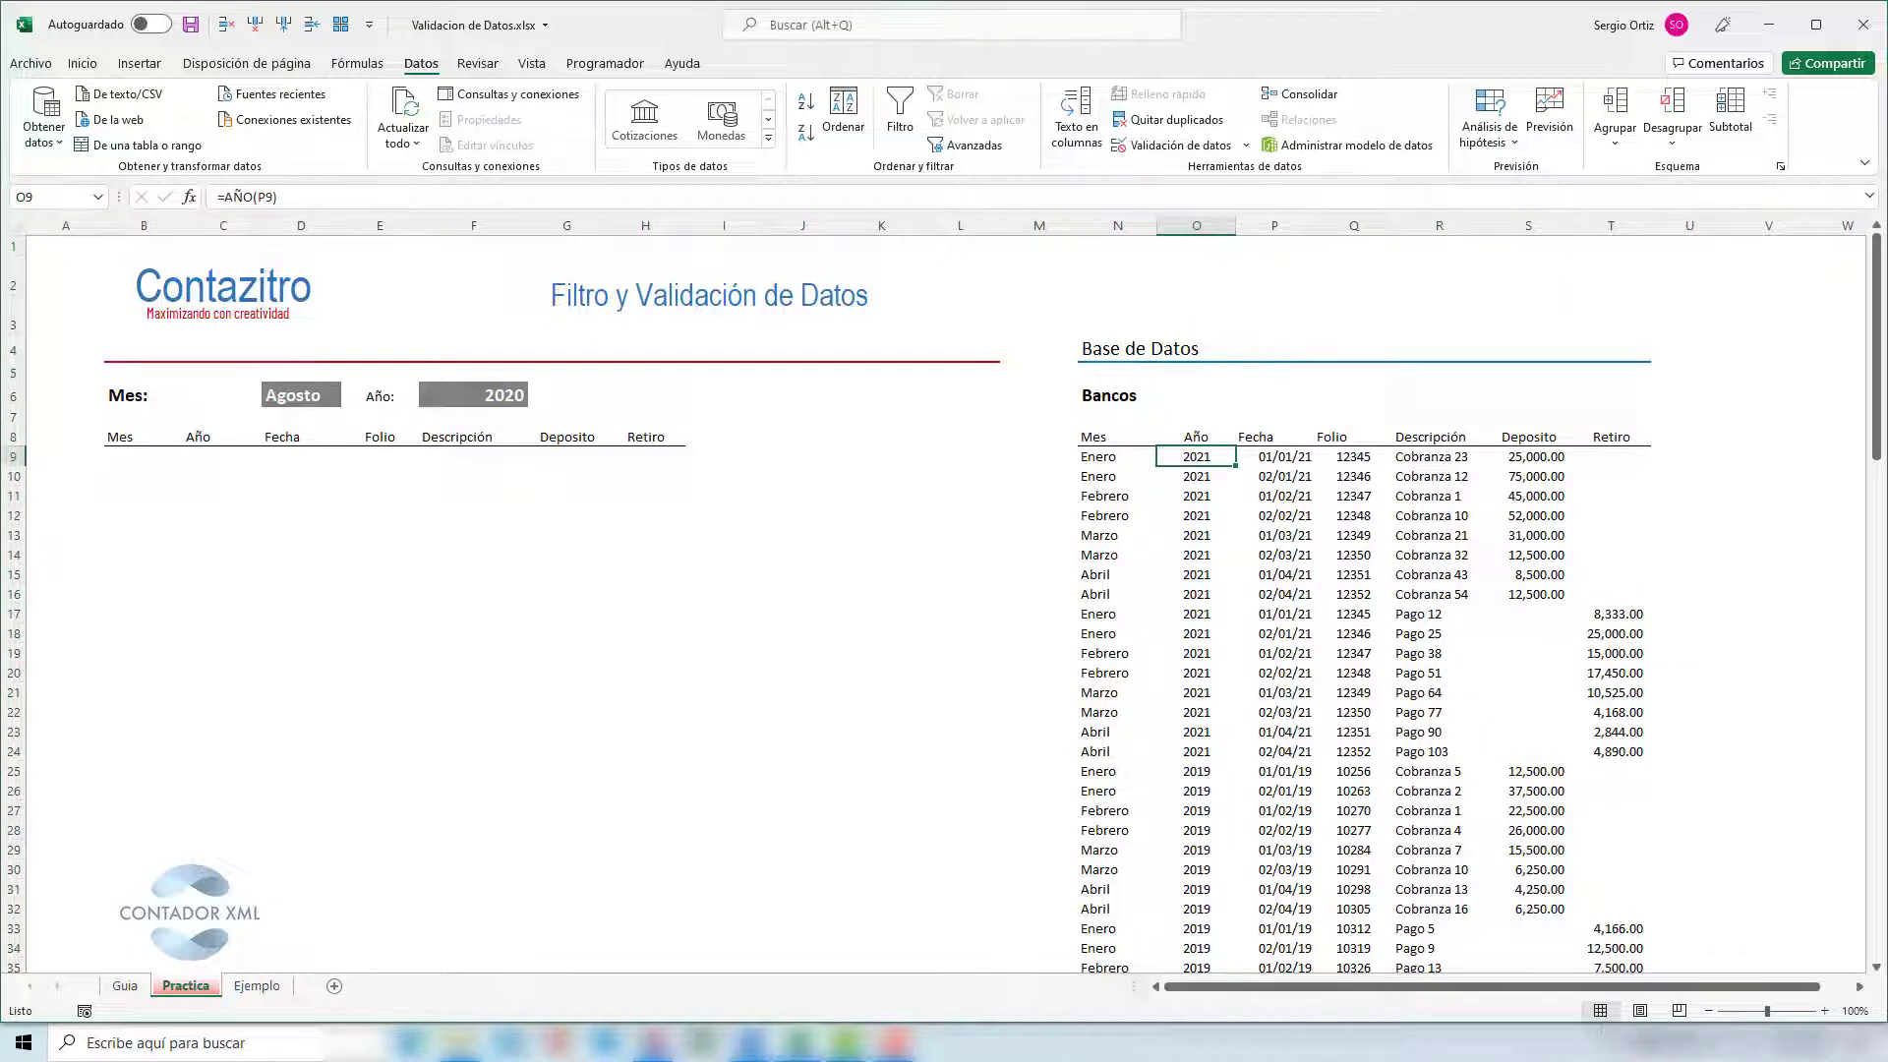
click(126, 985)
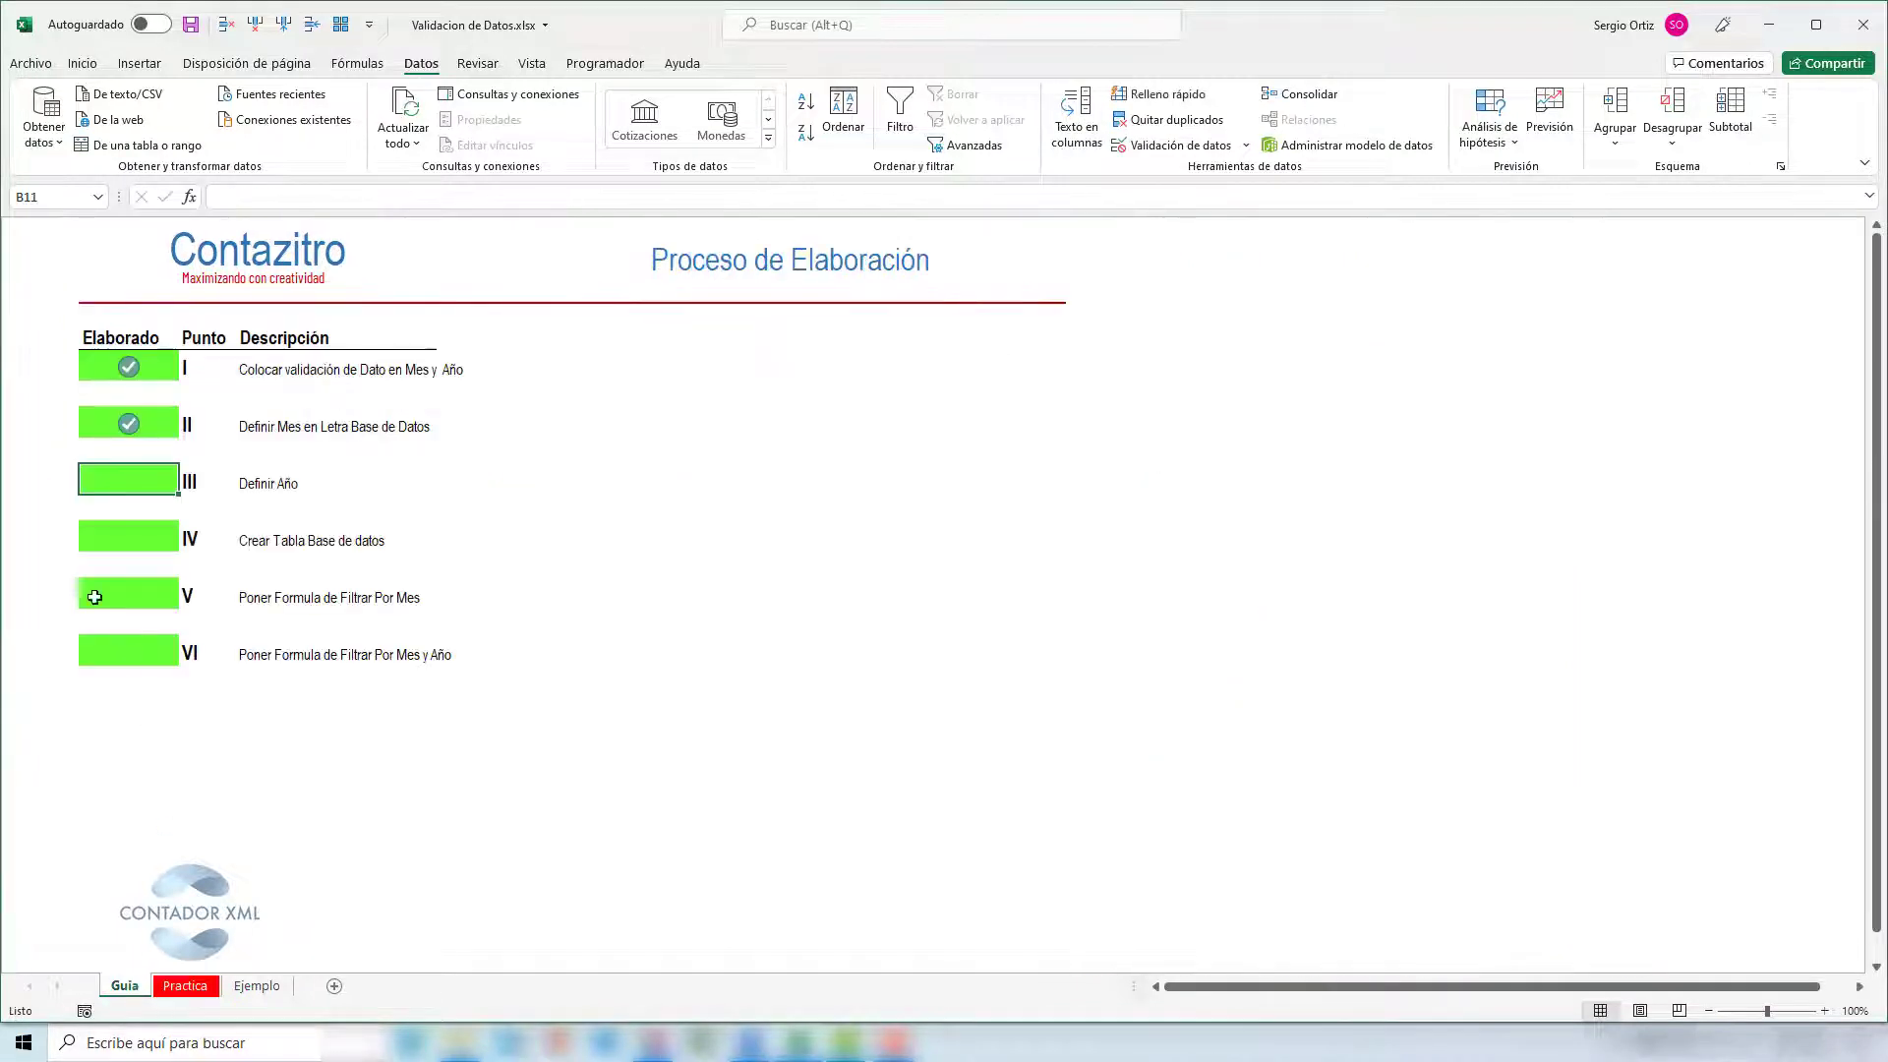
text(1)
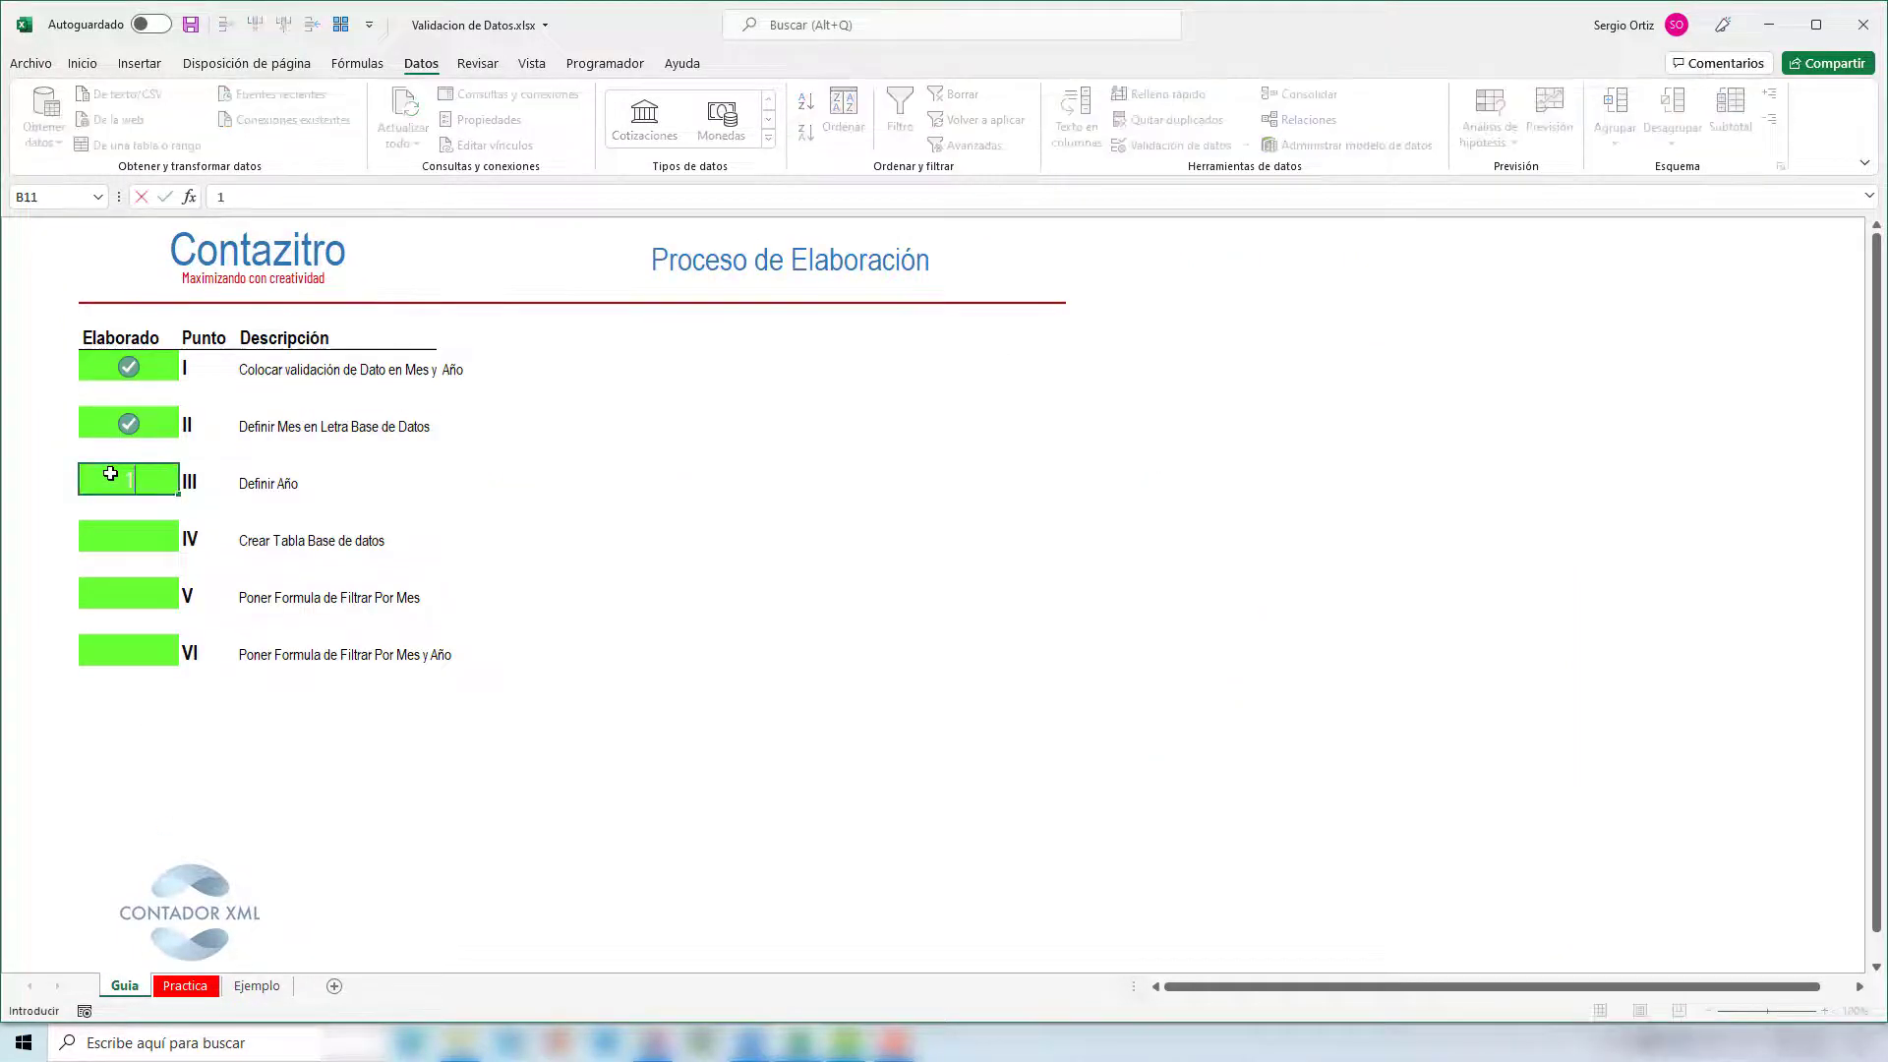
key(Return)
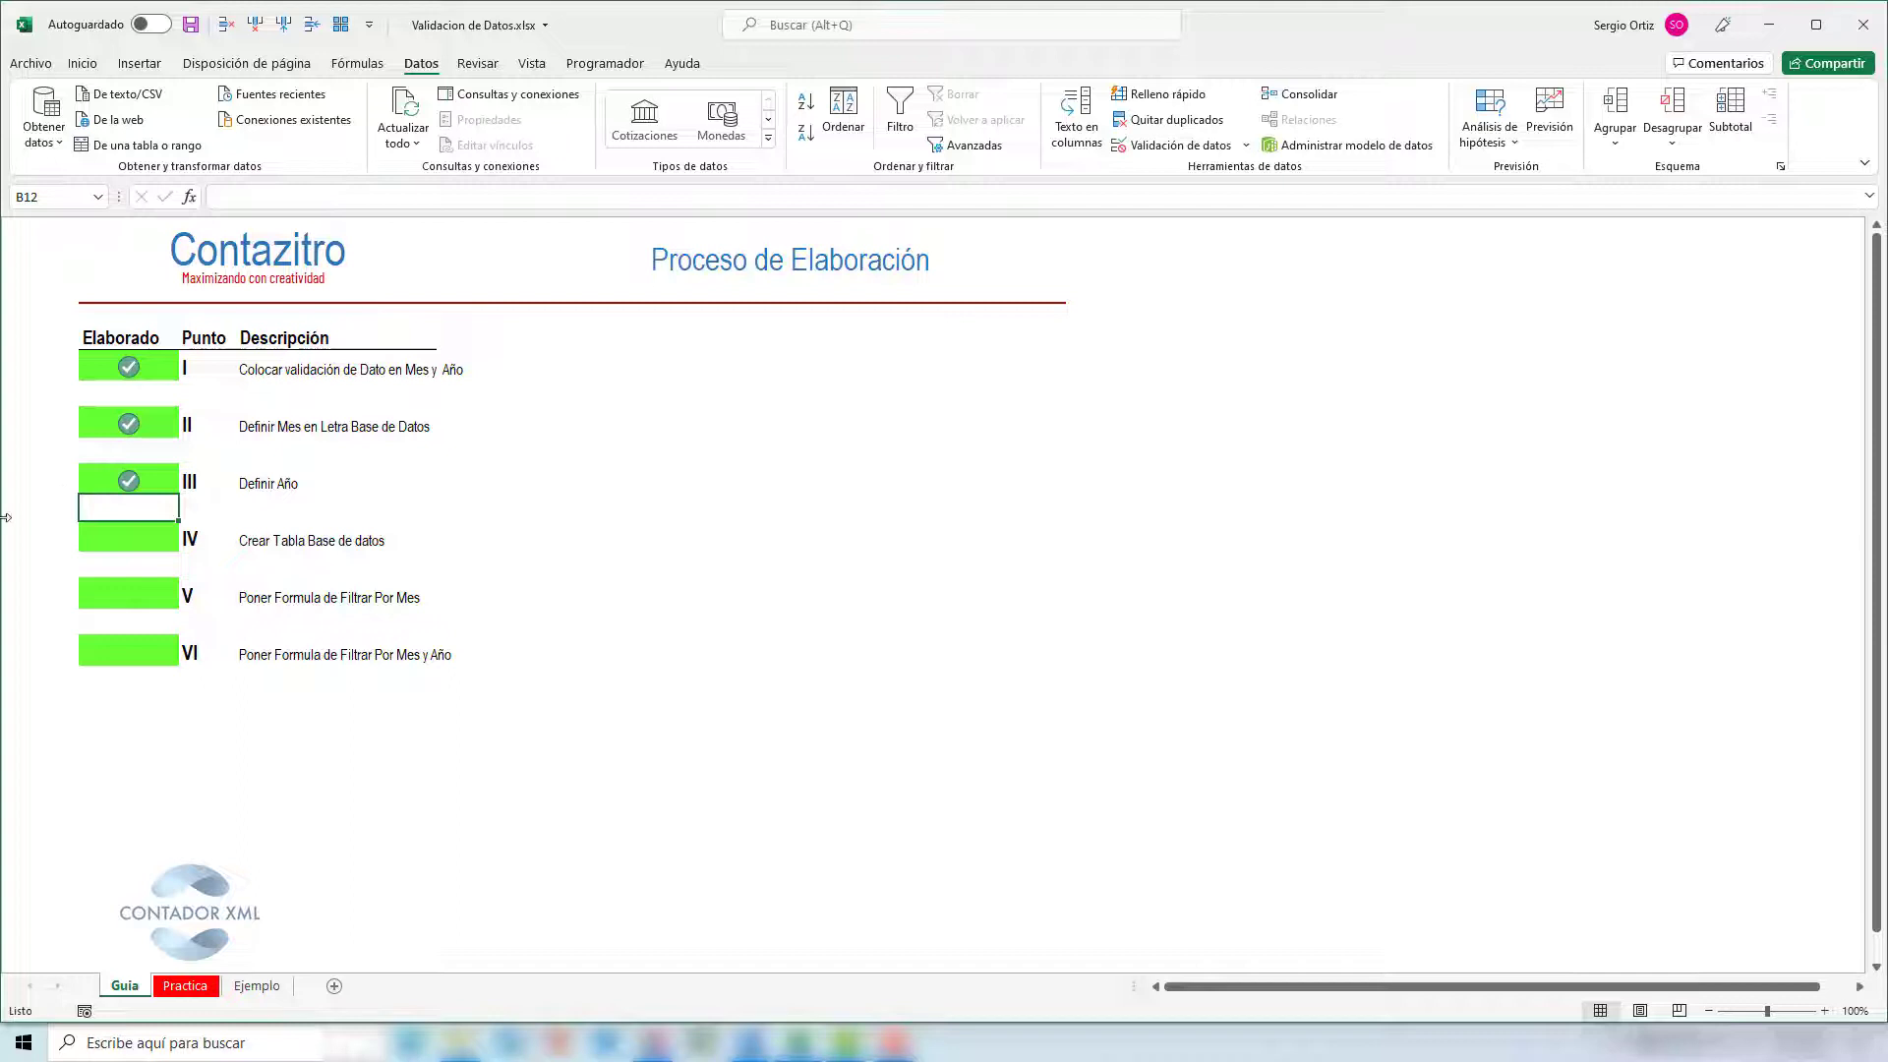
click(139, 535)
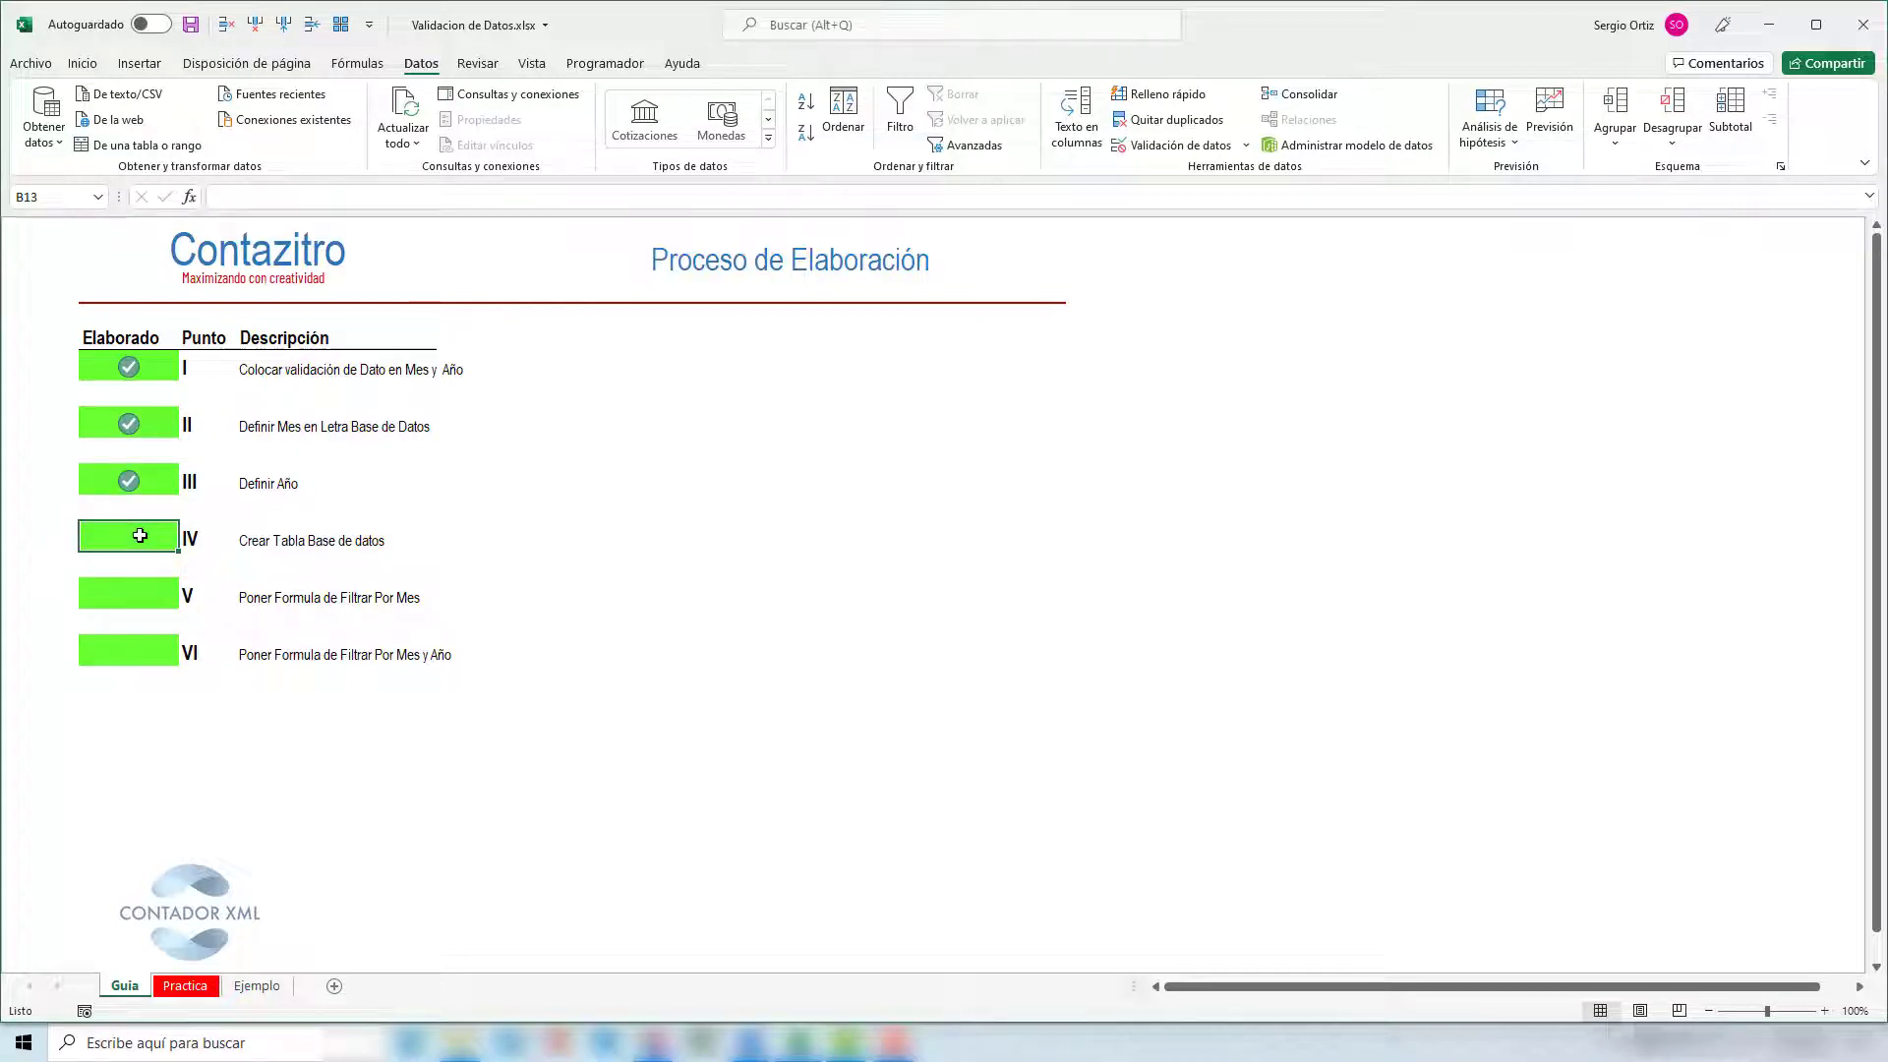
click(269, 543)
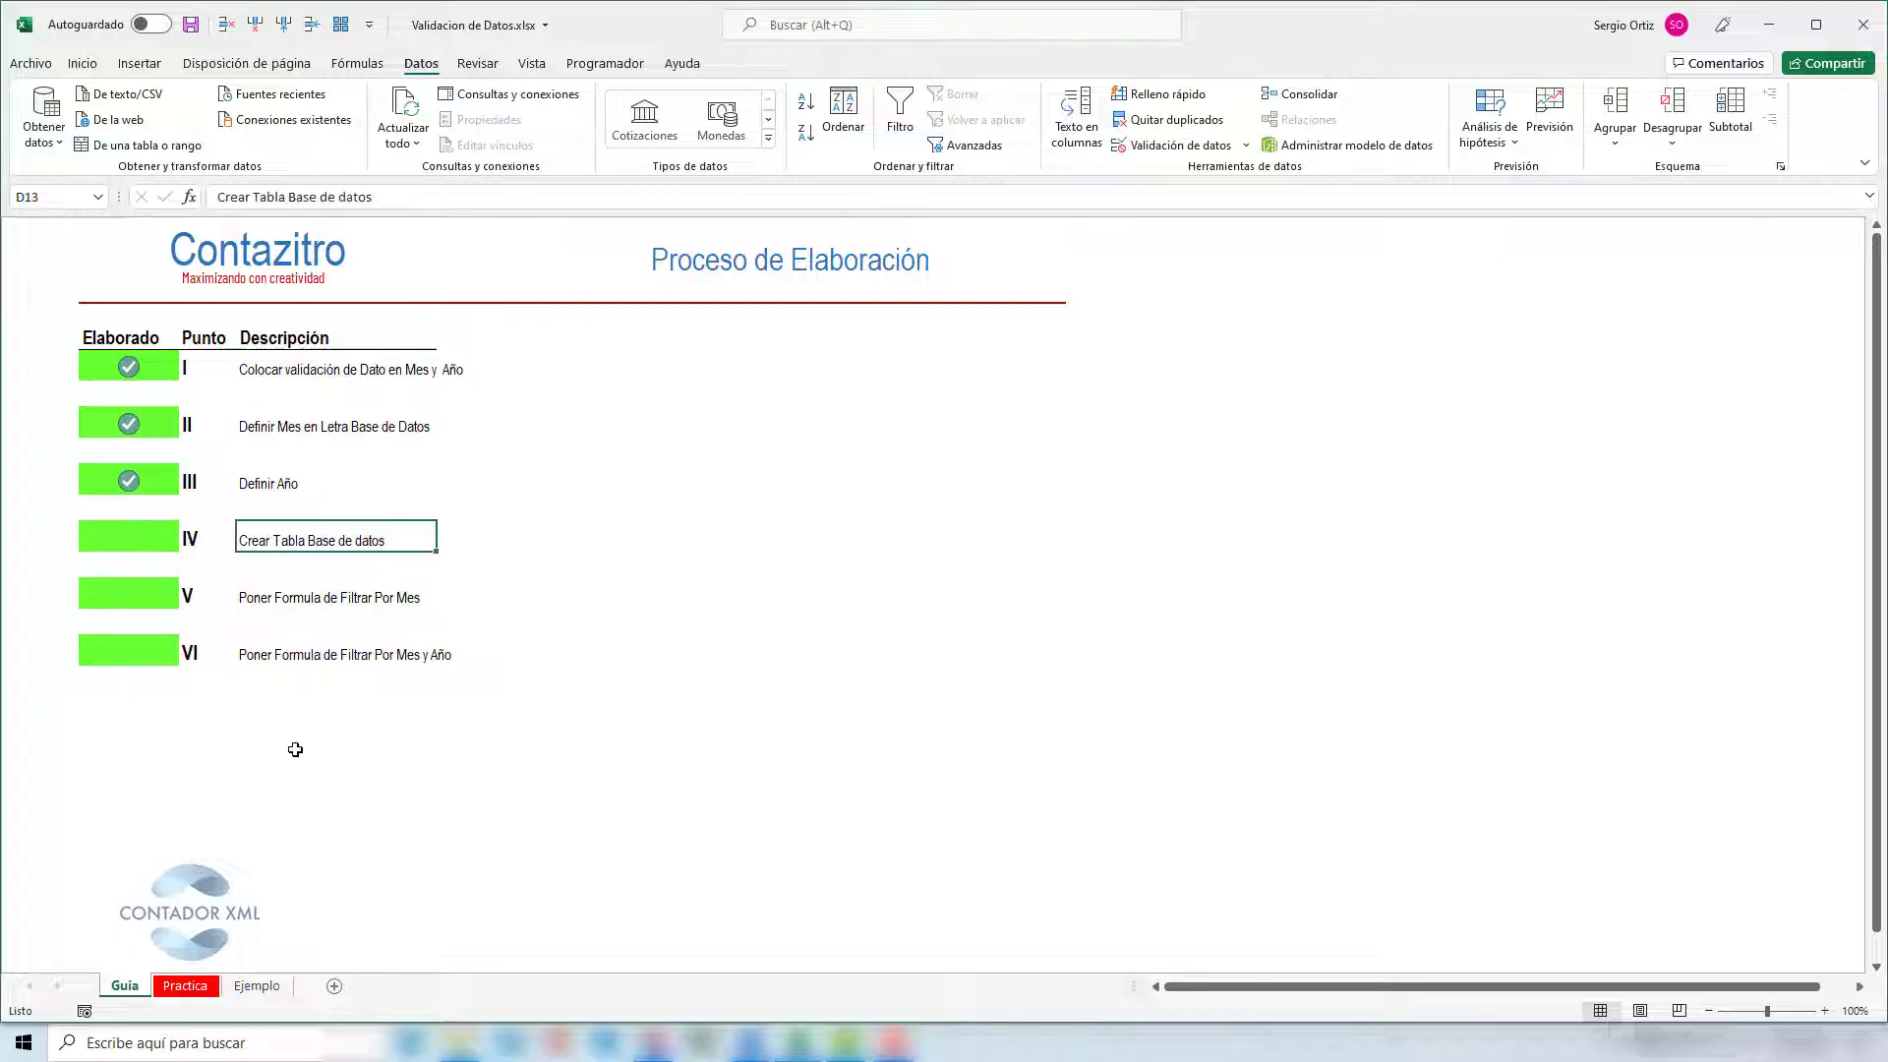
- On the Practica sheet, convert the Bancos database range N8:T41 into a table, keeping the option that it has headers
click(185, 985)
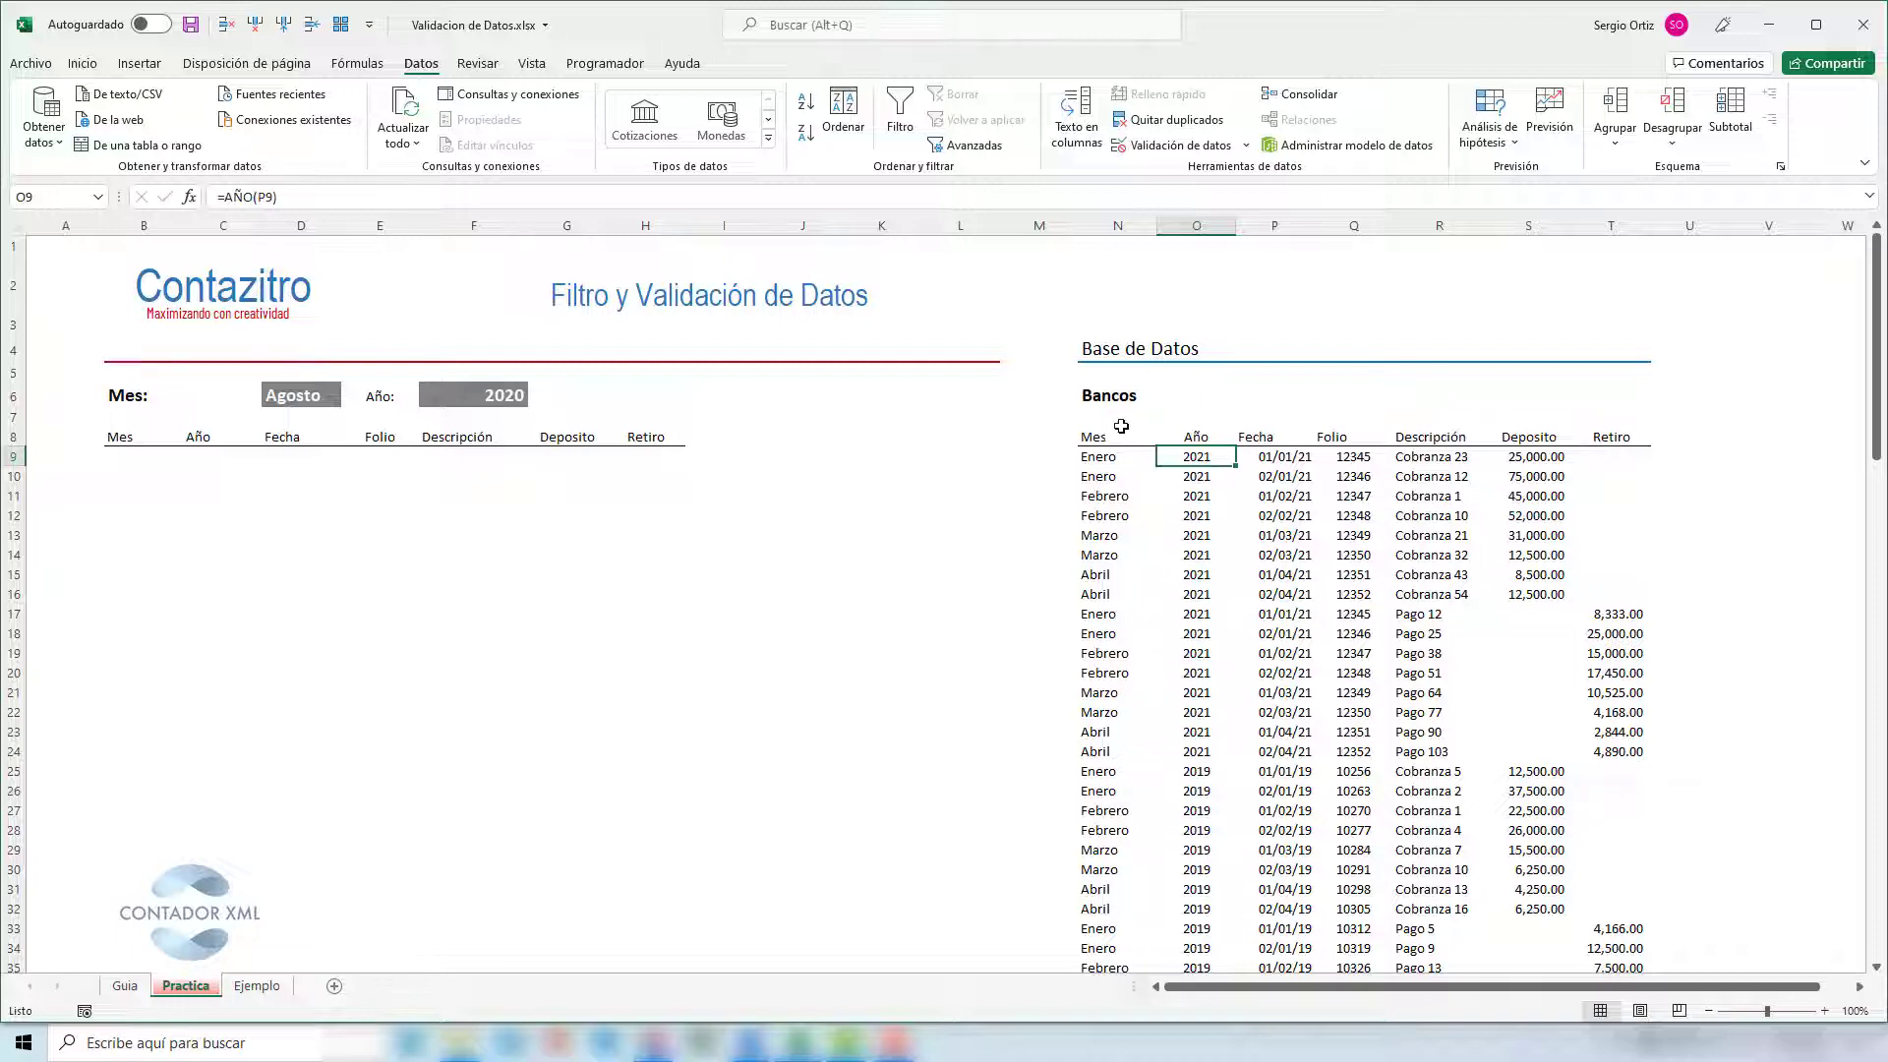
drag(1096, 436, 1620, 673)
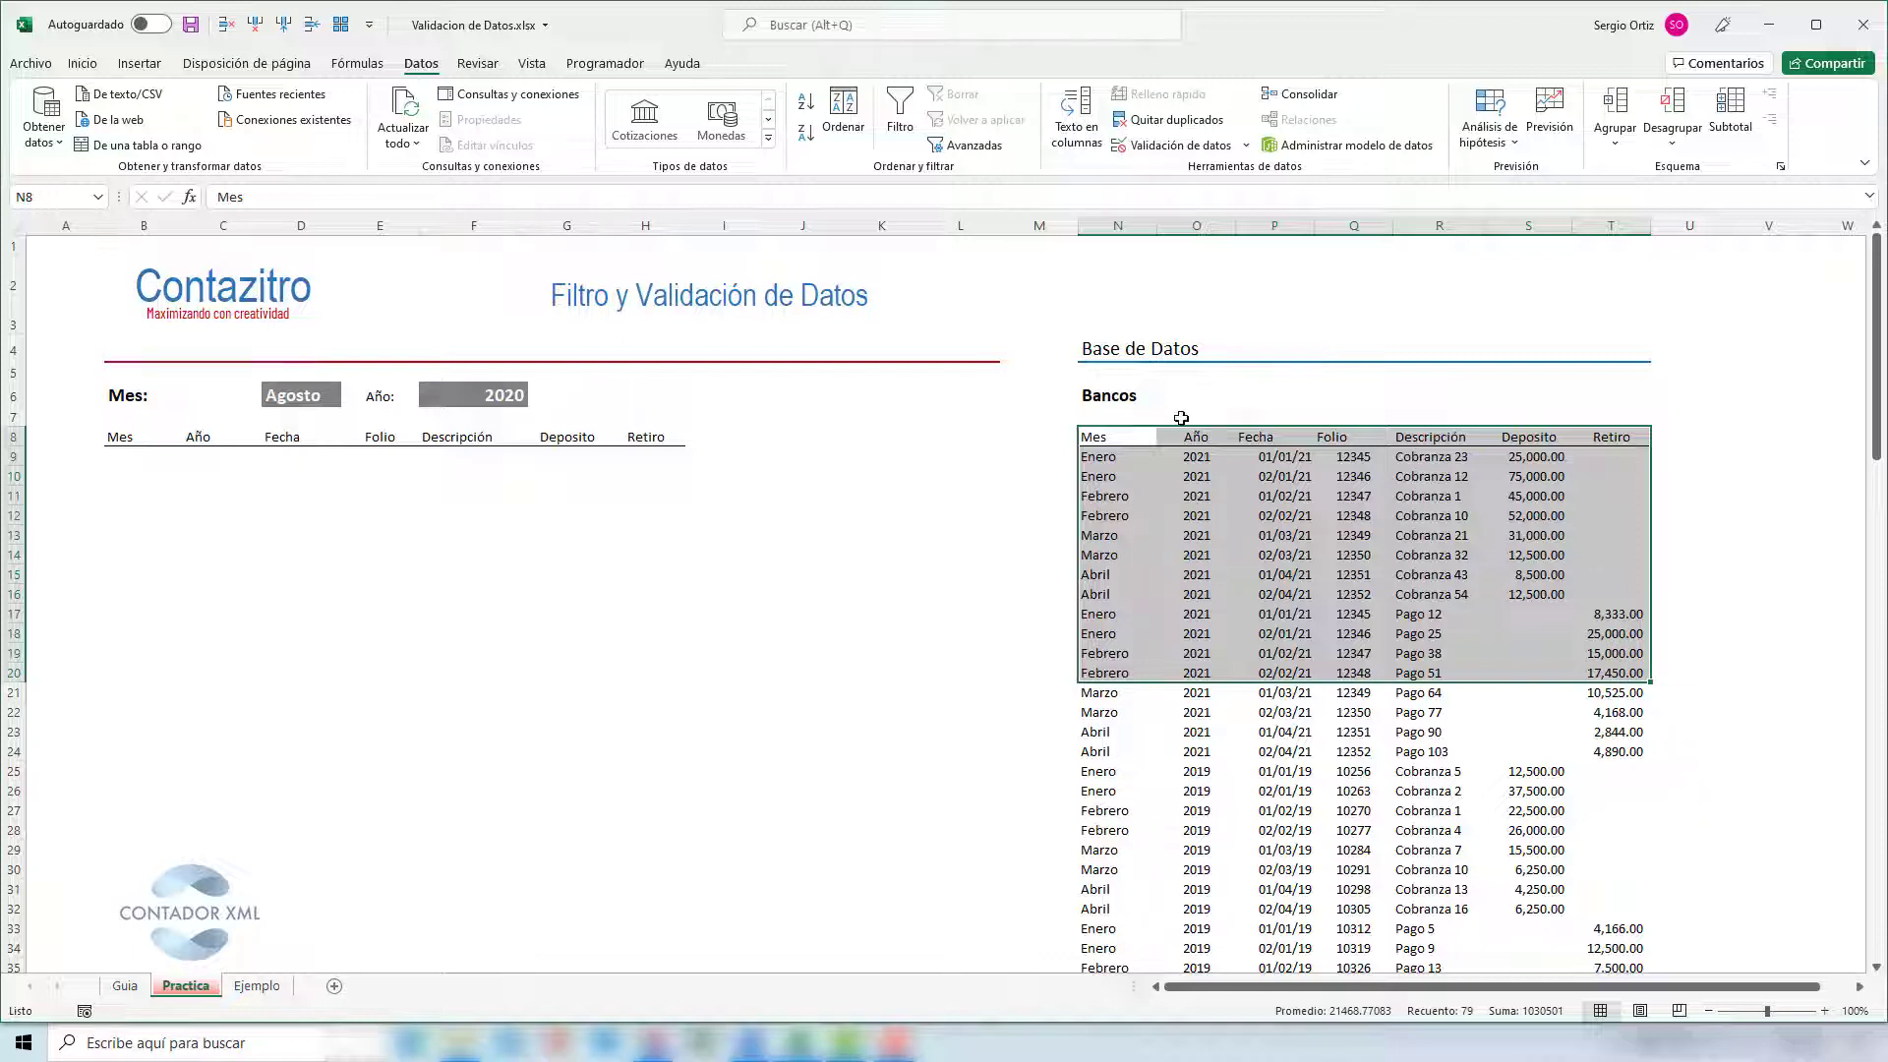
click(1109, 436)
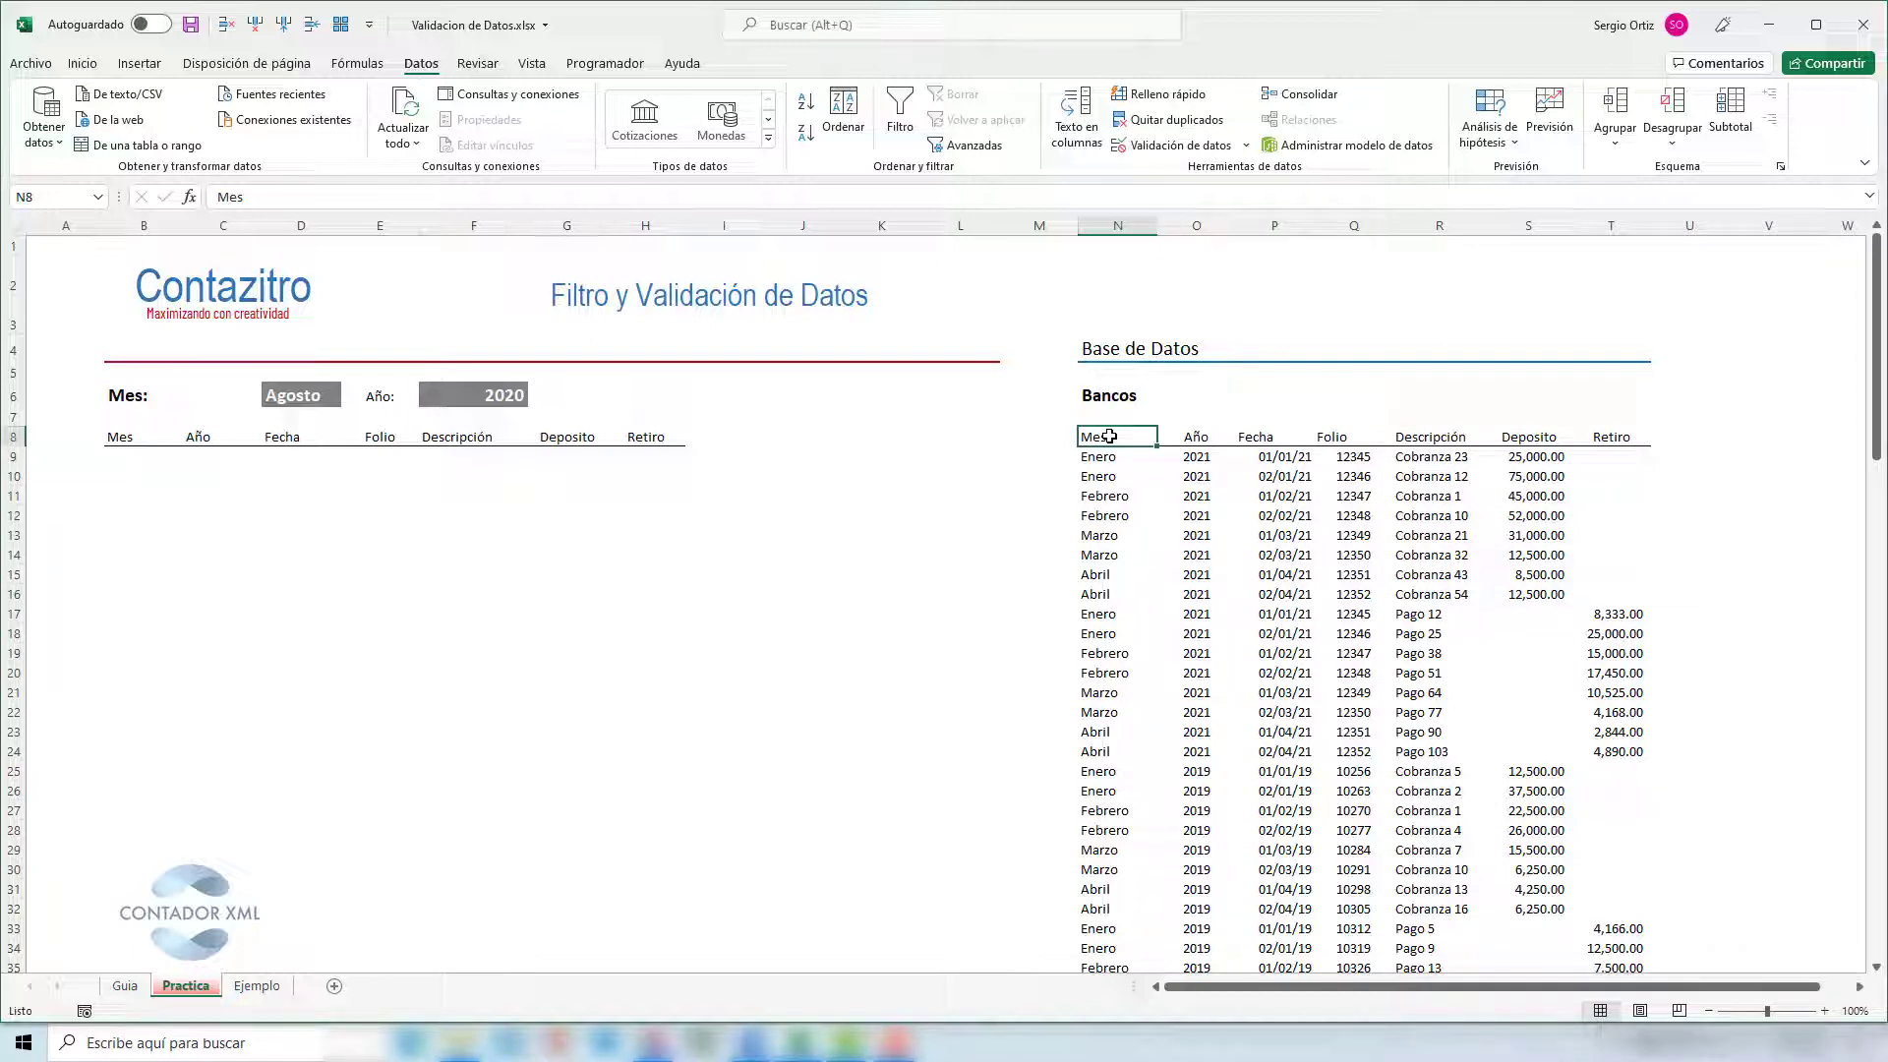
drag(1109, 435, 1637, 919)
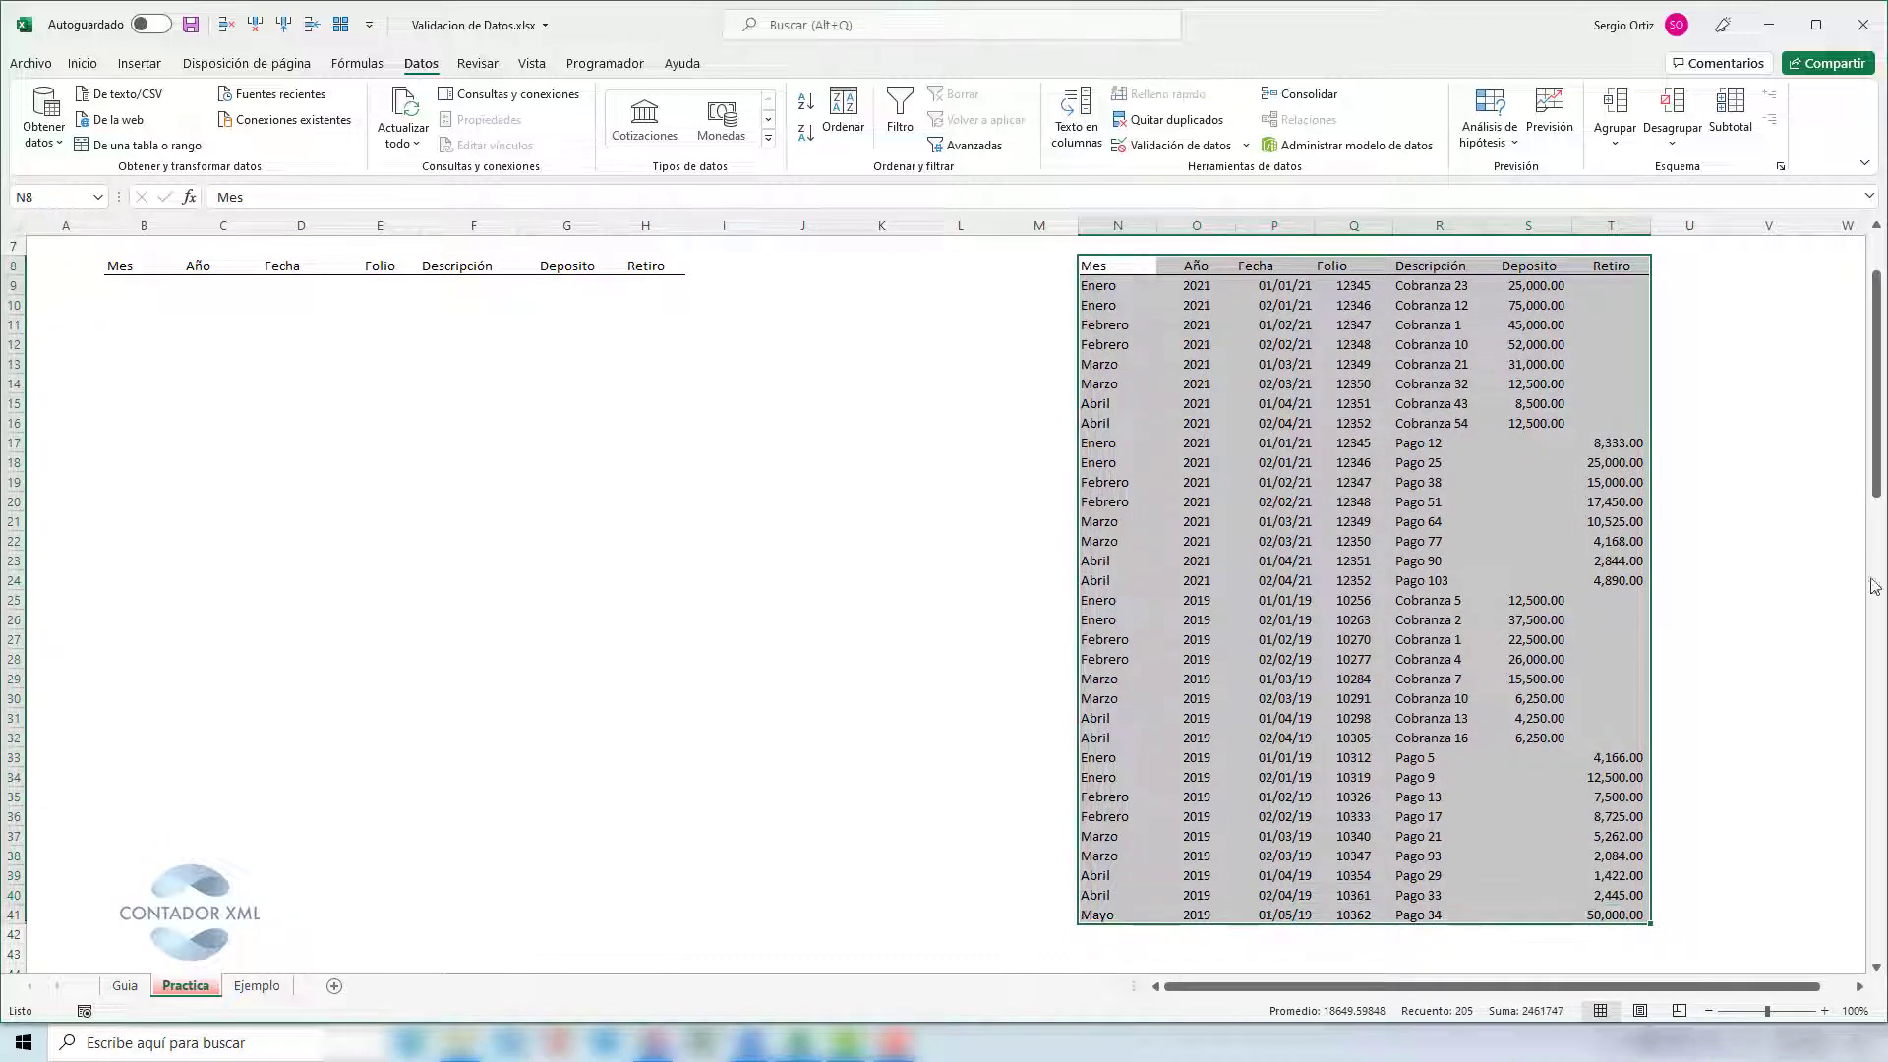
drag(1880, 458, 1880, 359)
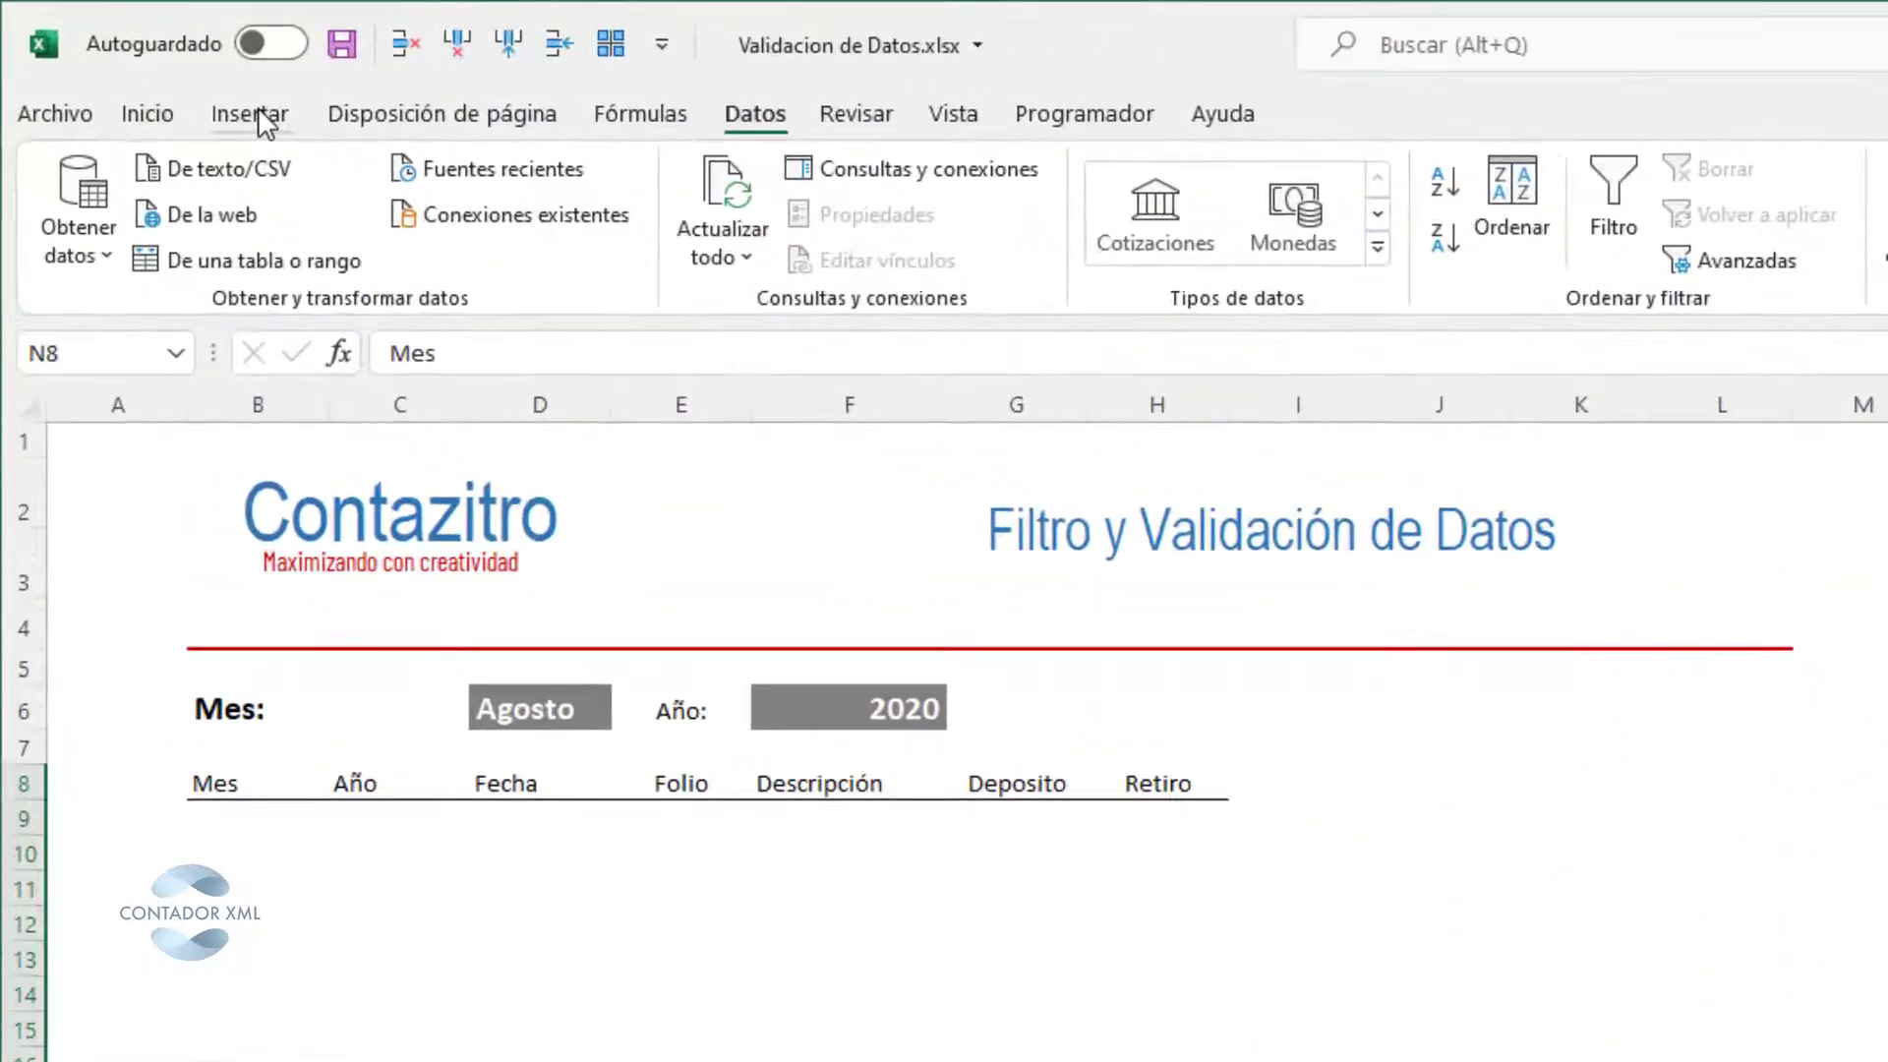
click(181, 82)
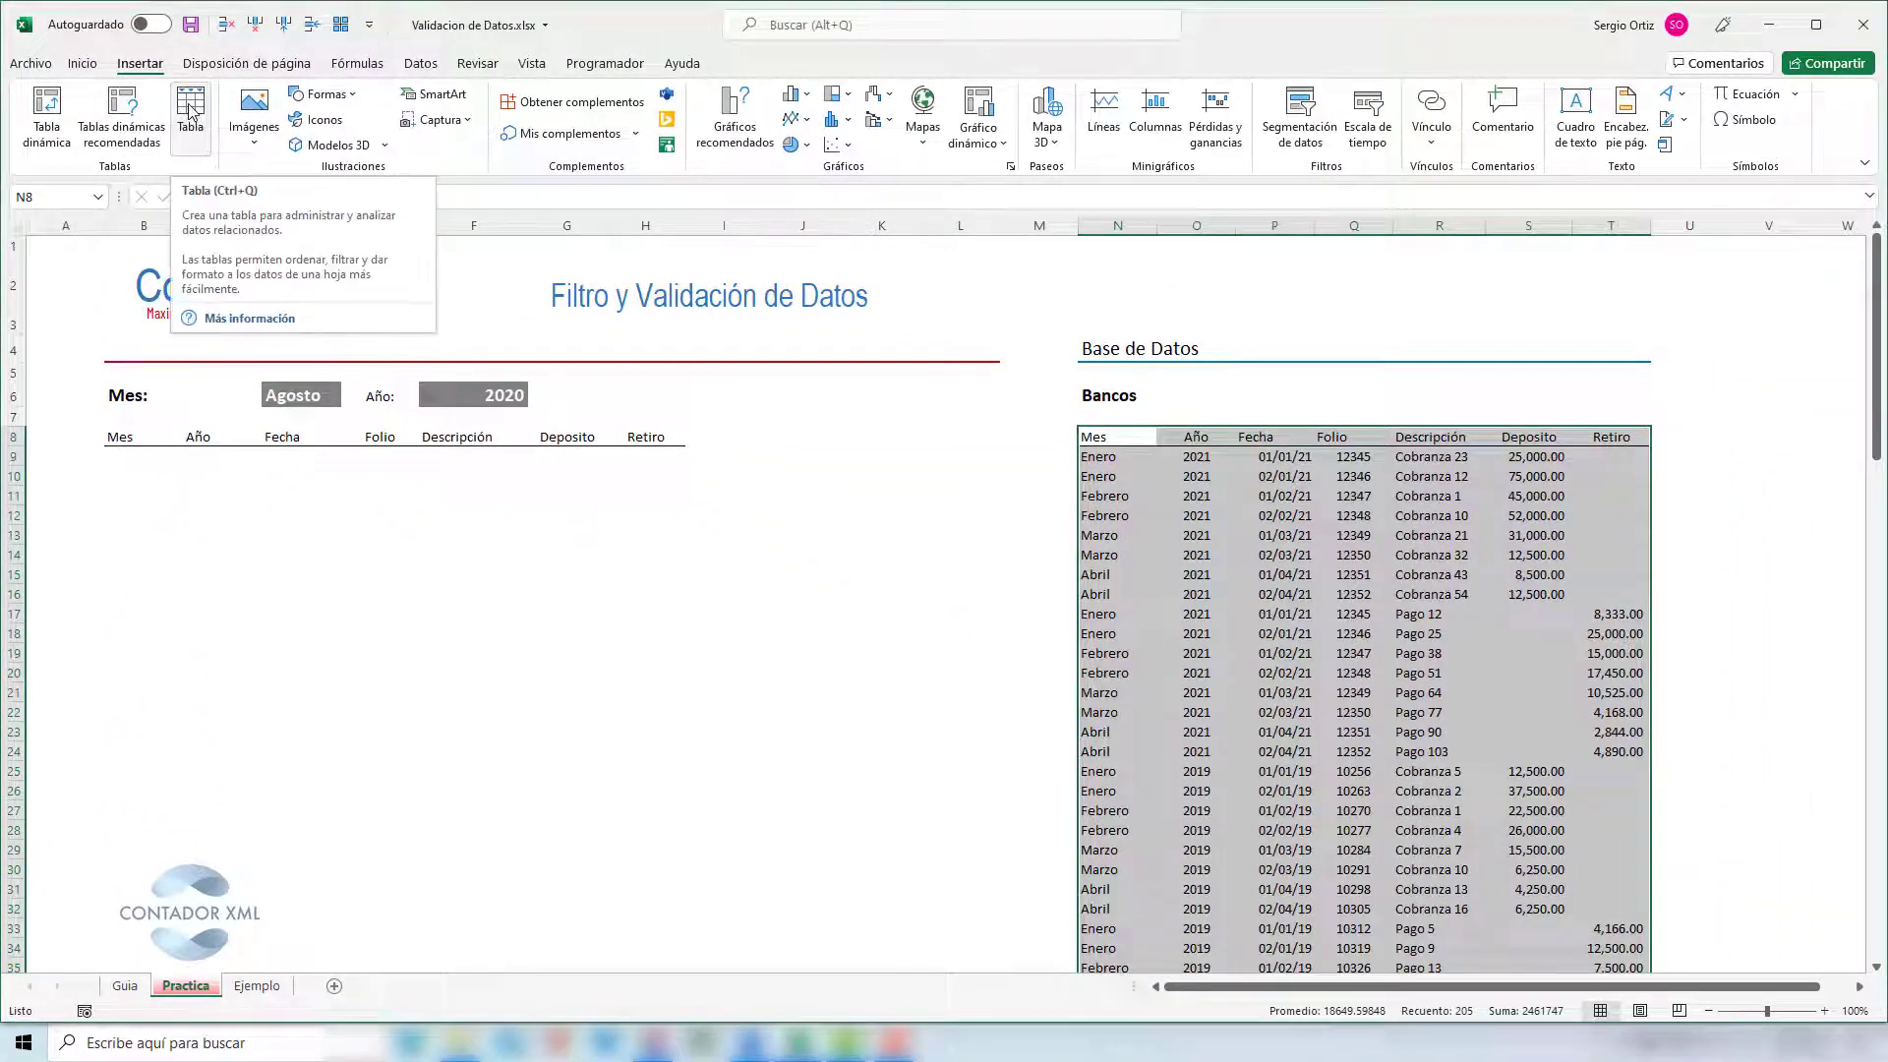
click(190, 110)
scroll(983, 590, down, 2)
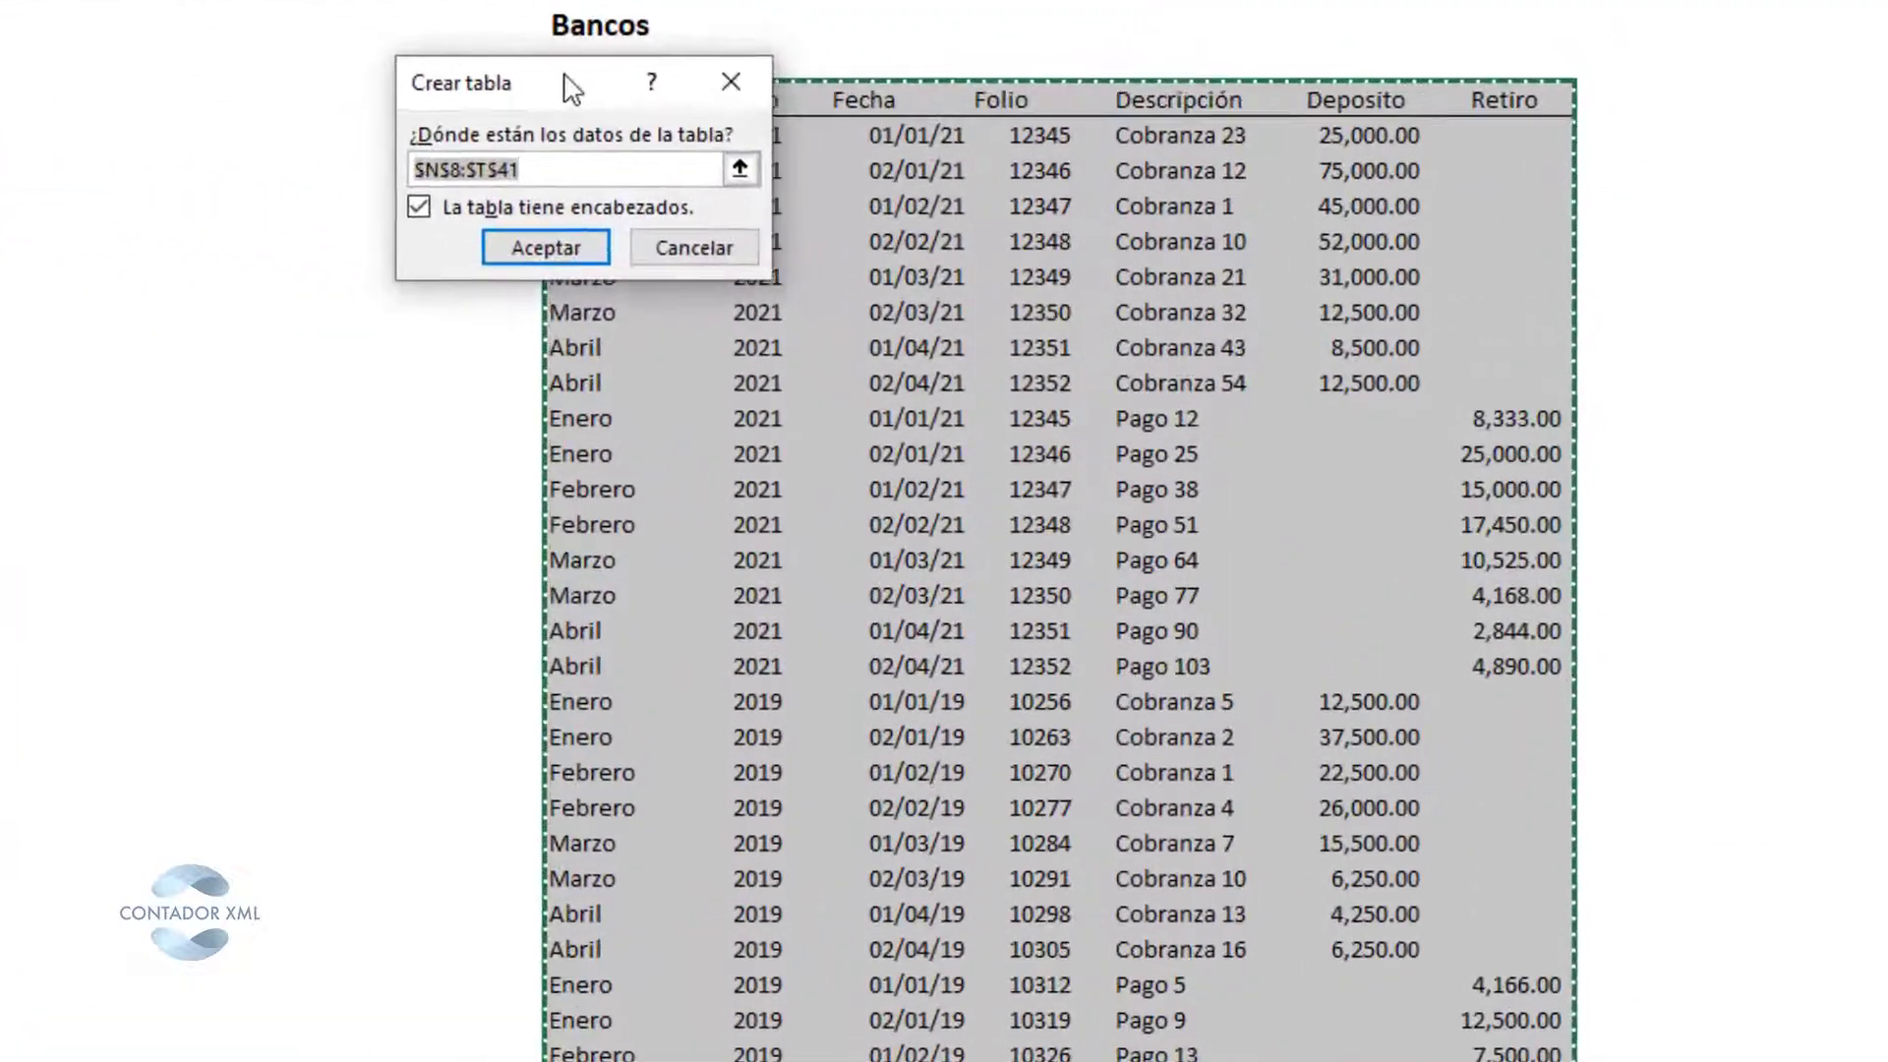
drag(318, 120, 294, 116)
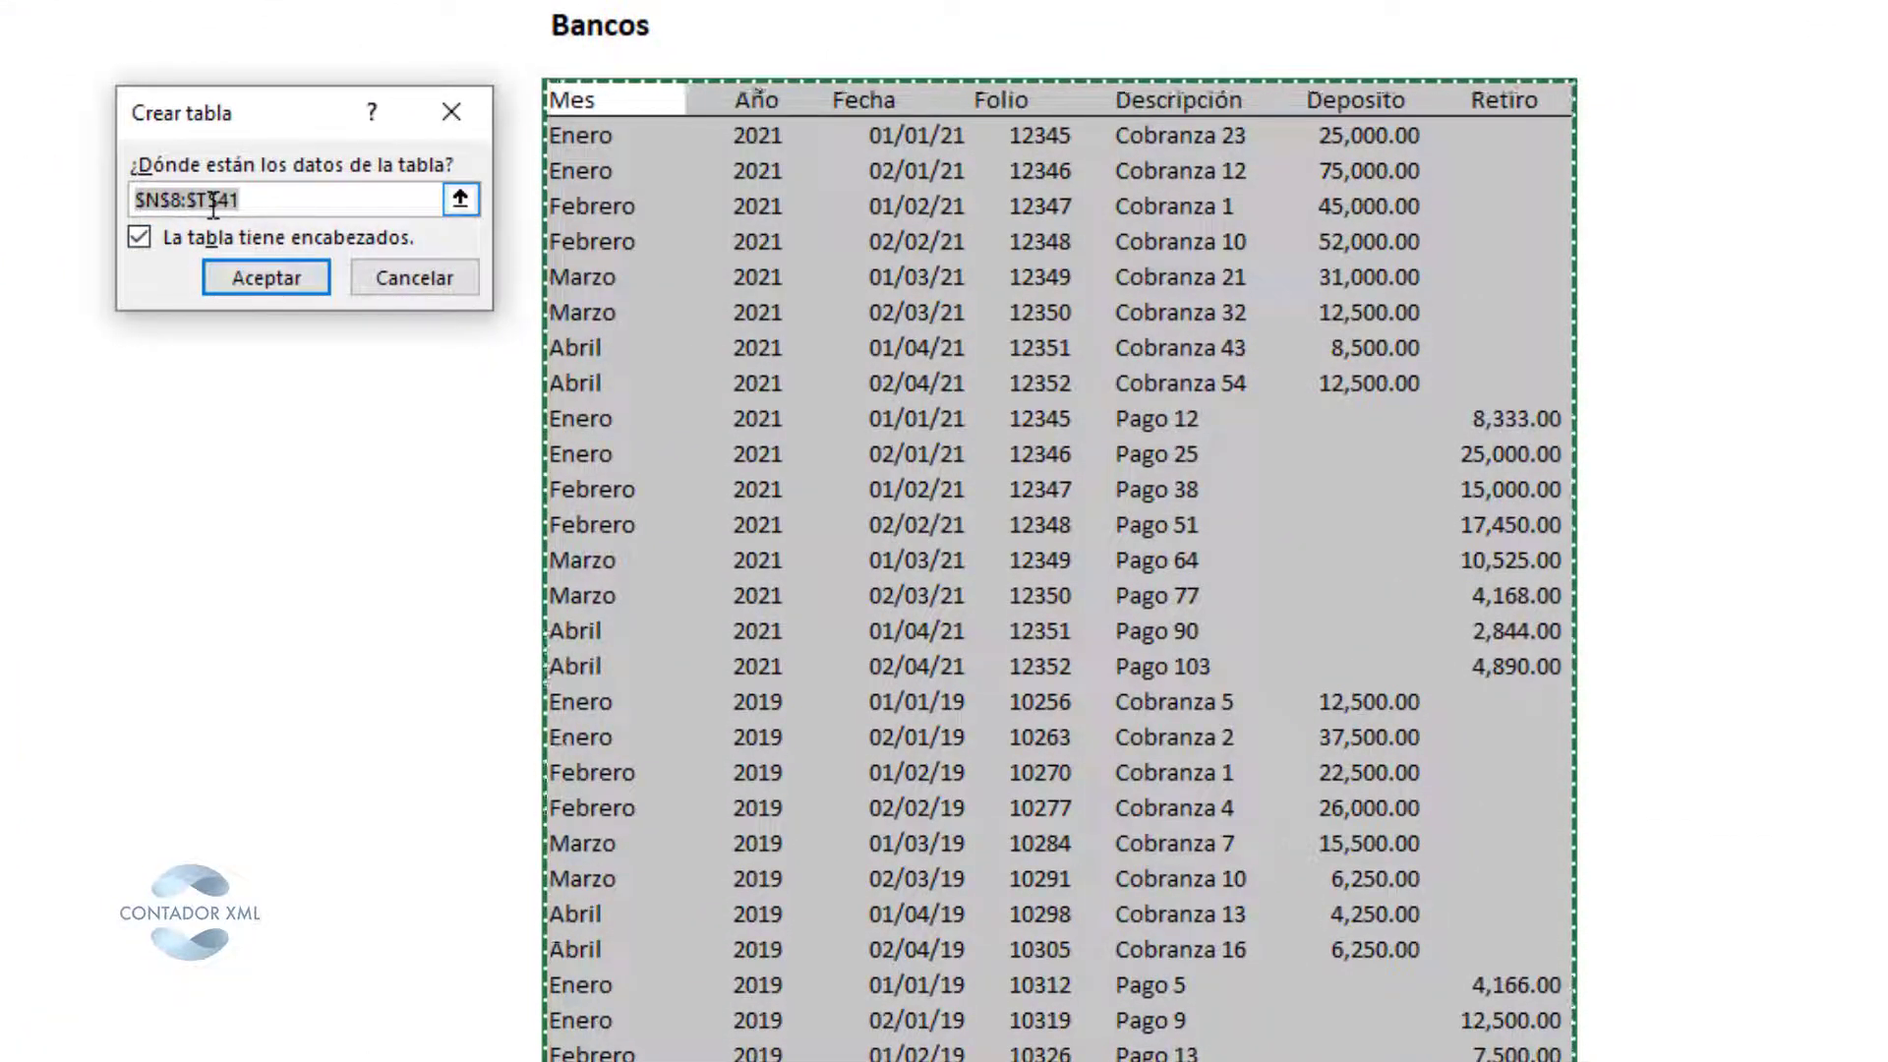
click(140, 239)
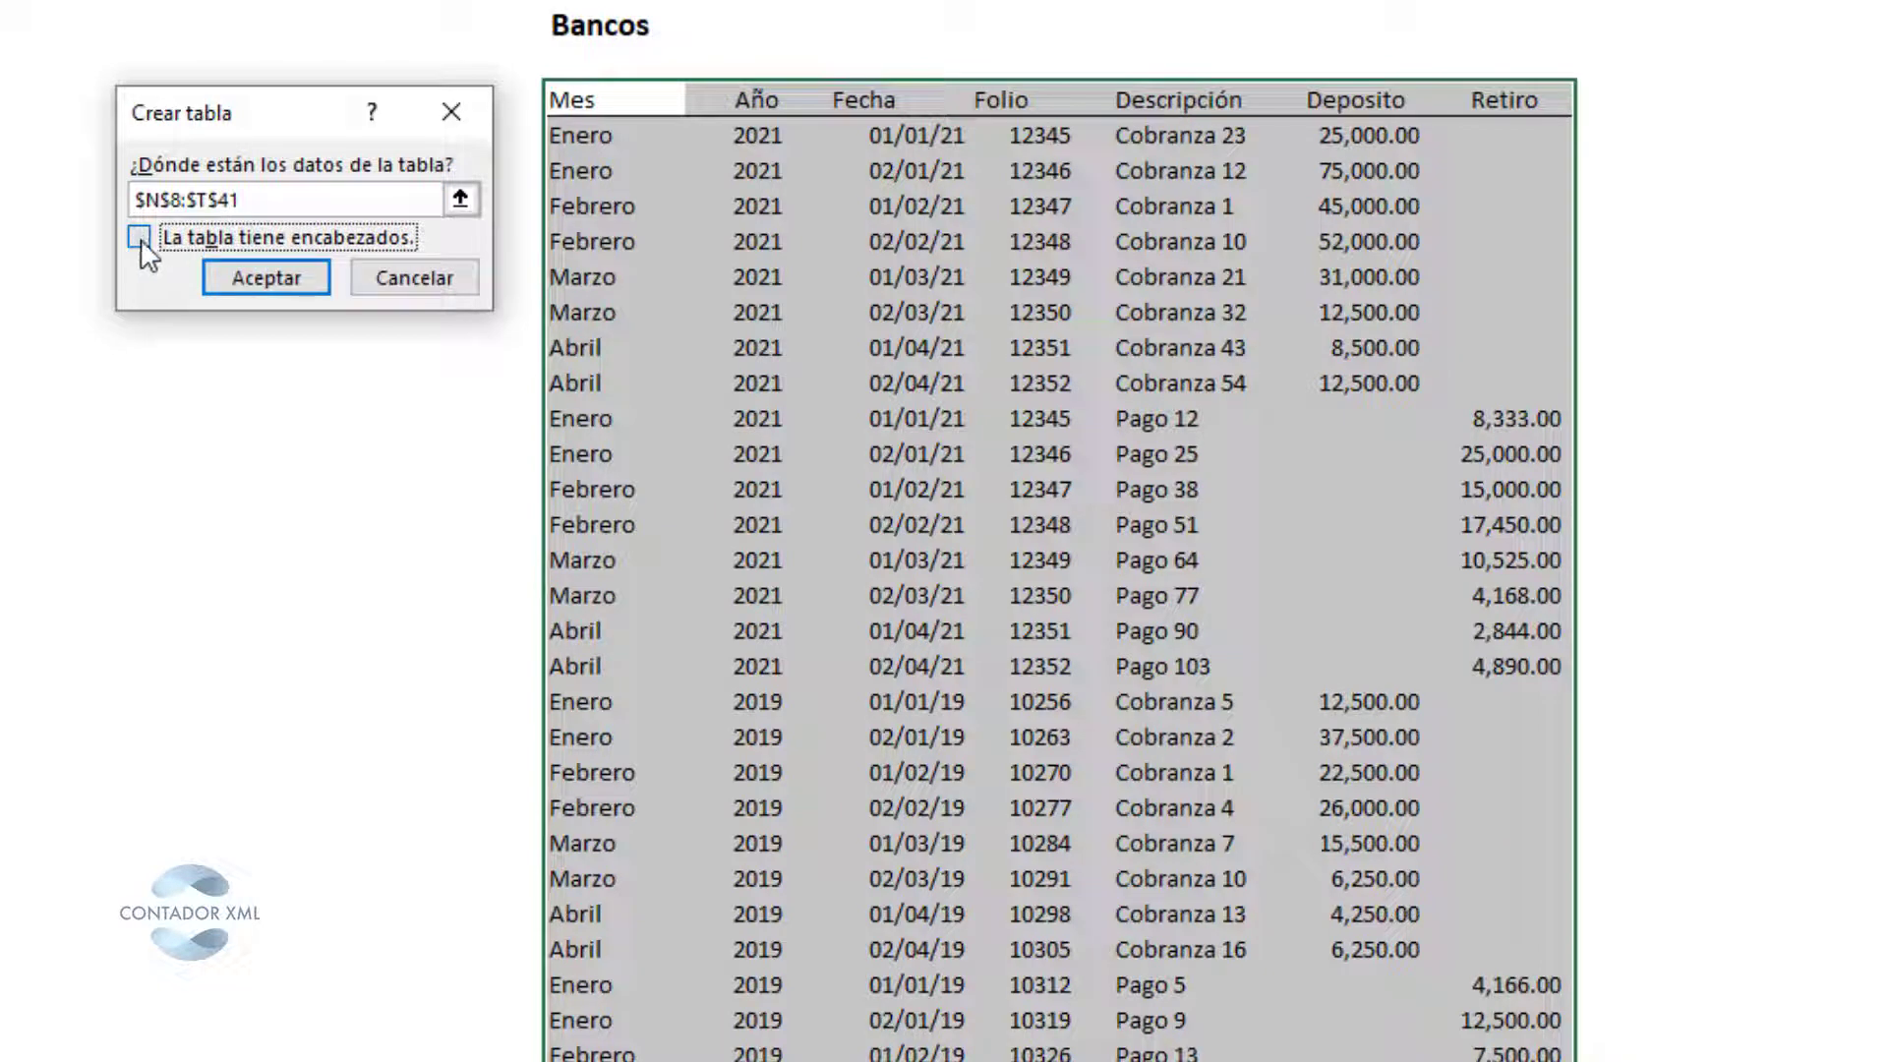
click(140, 238)
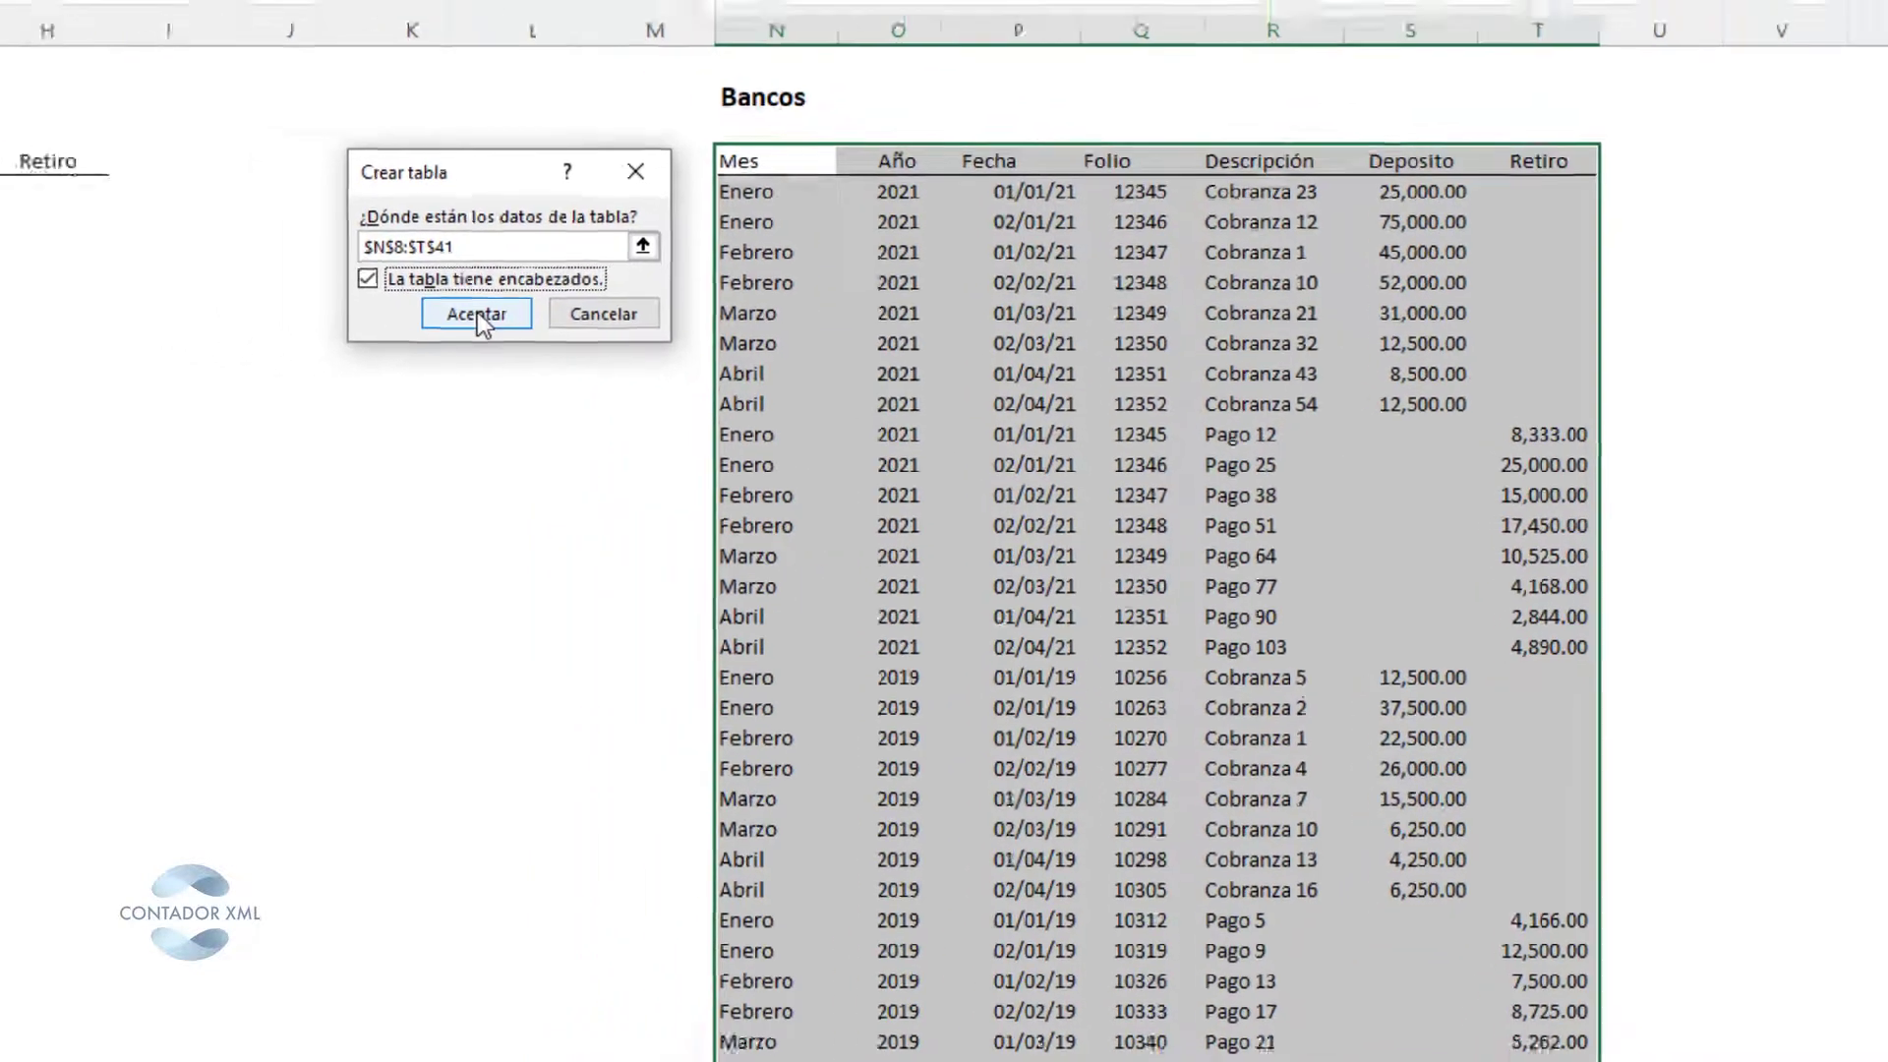
click(289, 285)
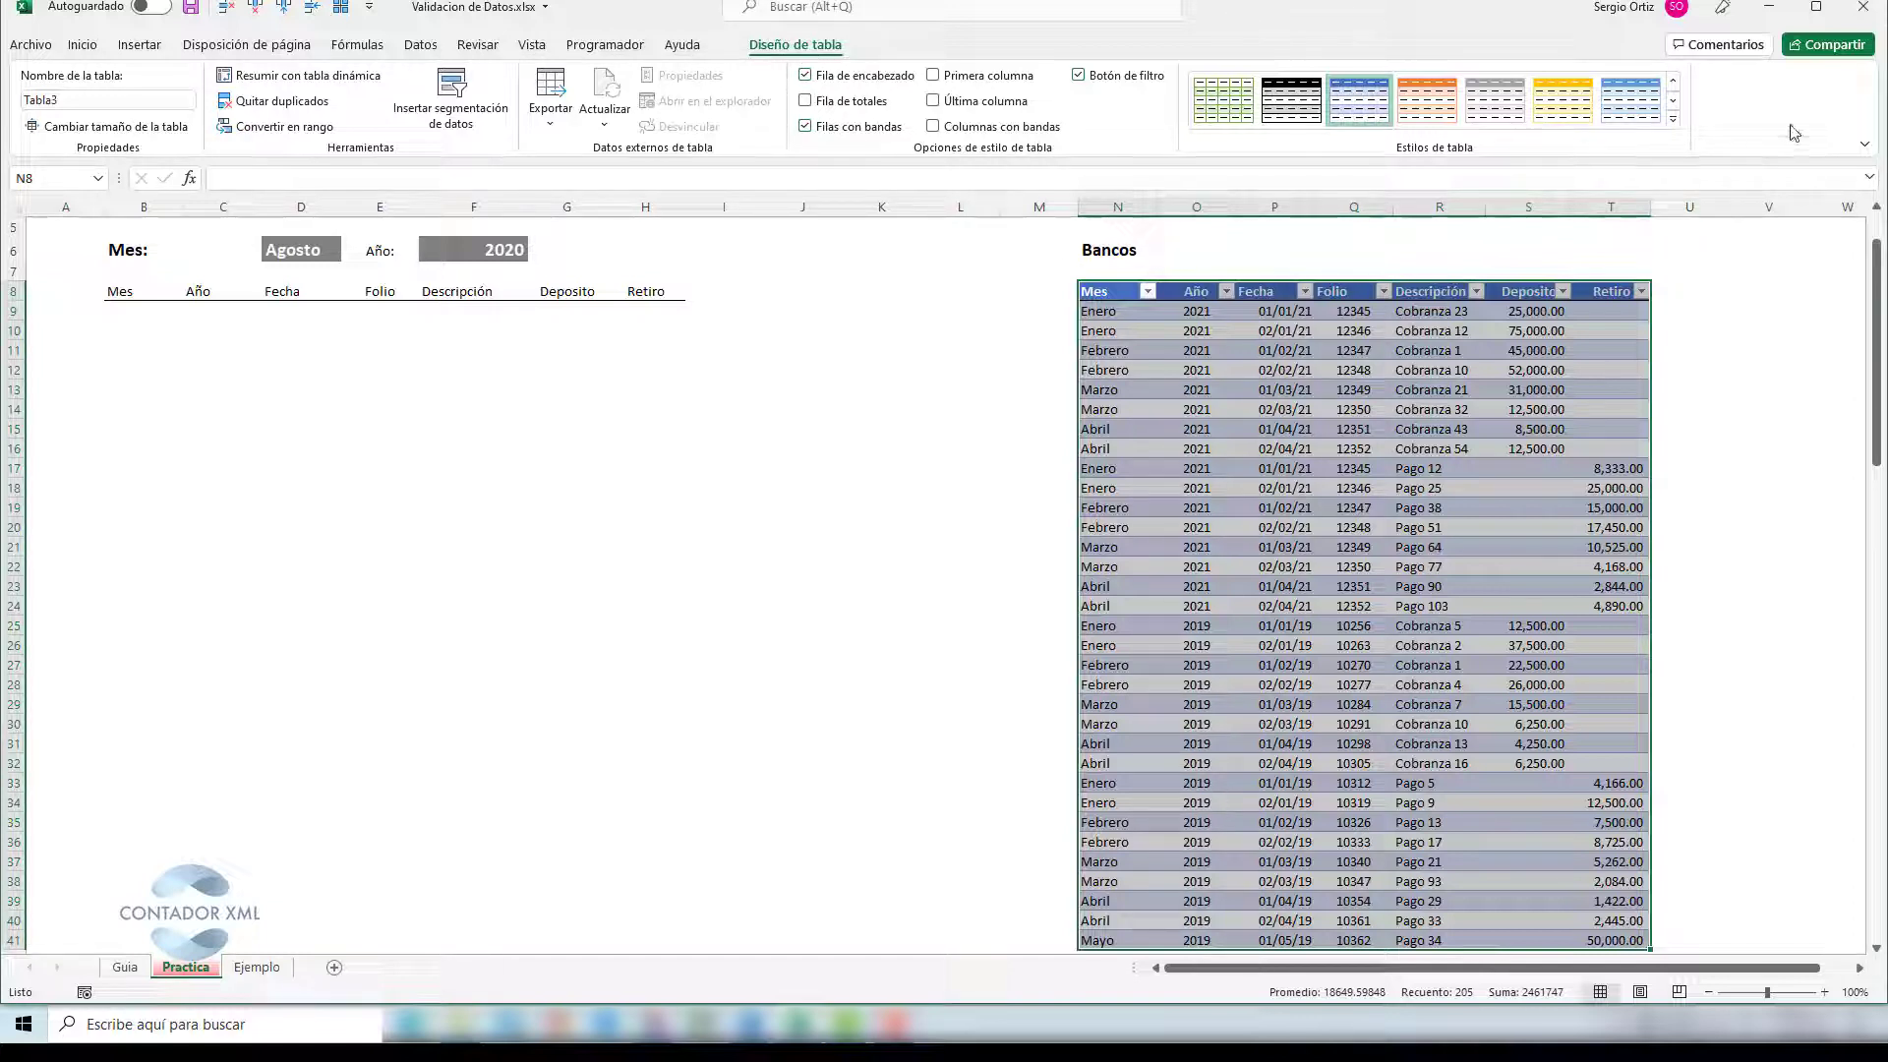
- Apply the light (Claro) black-and-white table style with gridlines and grey banded rows to the Bancos table
click(1673, 119)
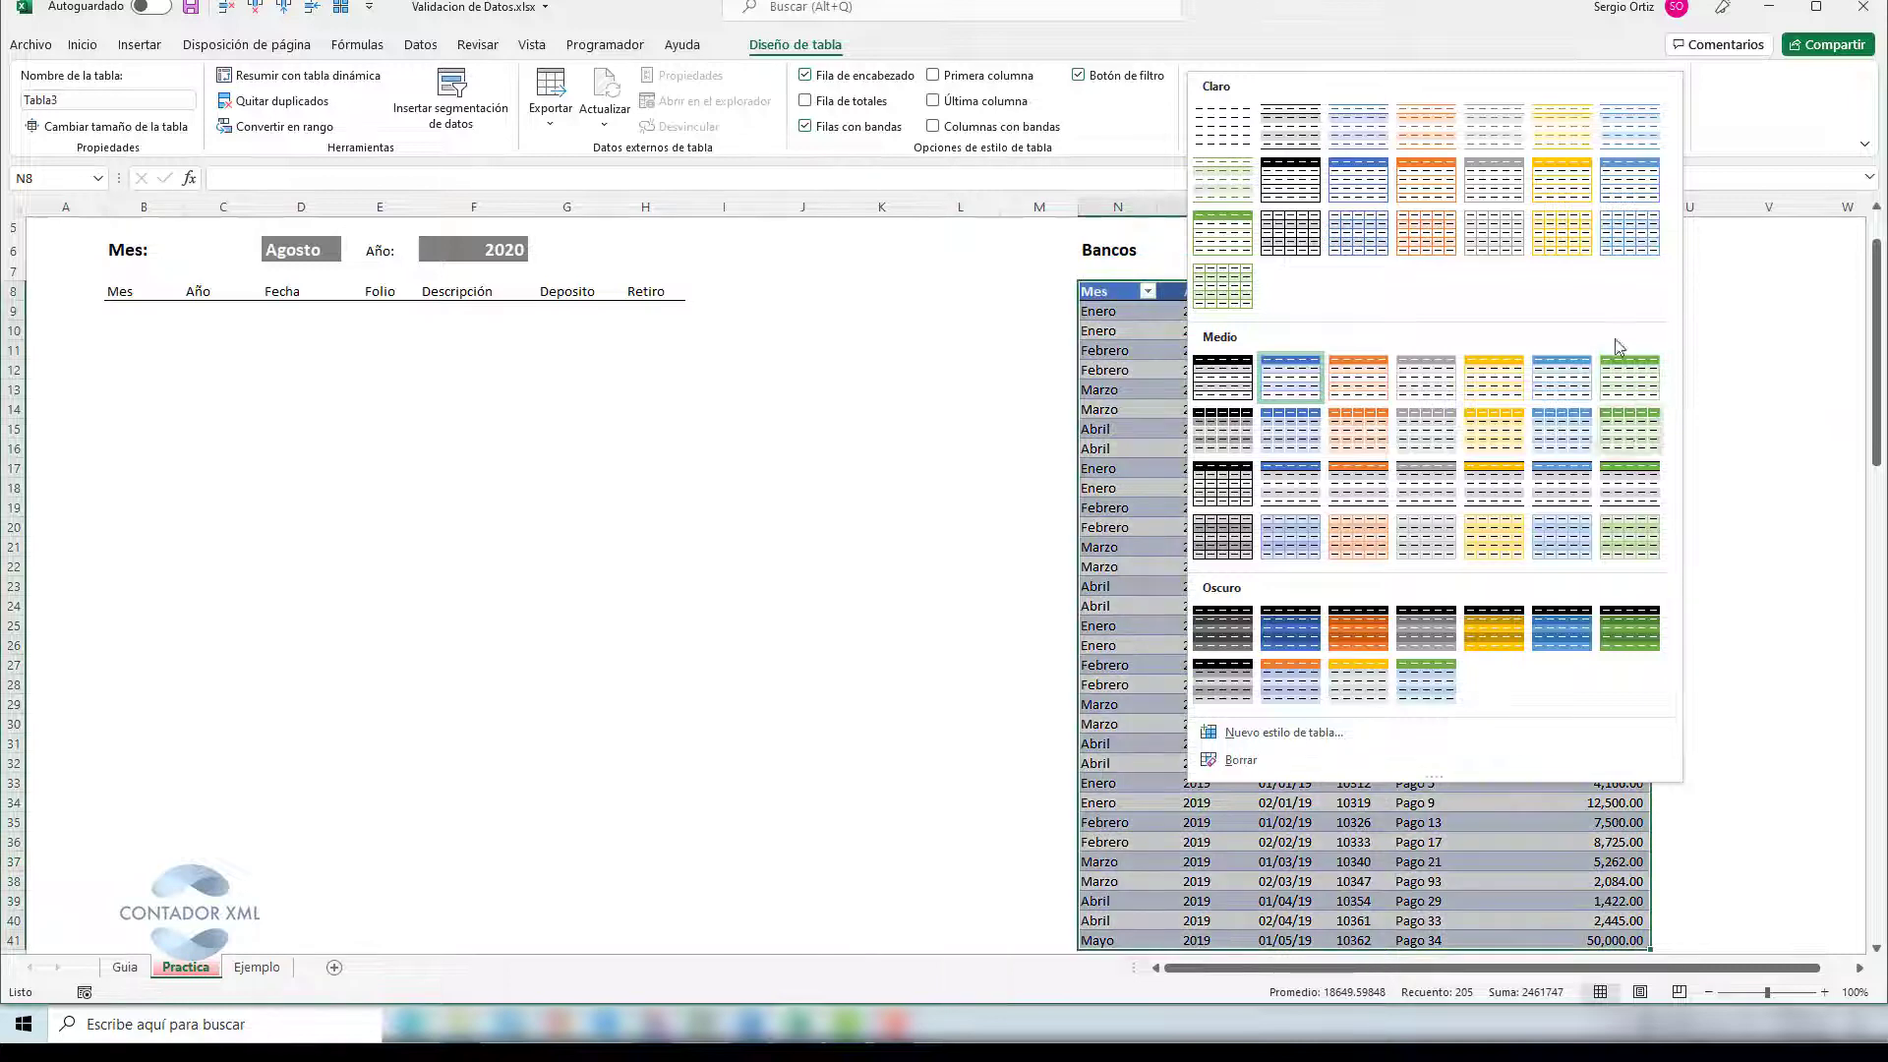
click(1294, 238)
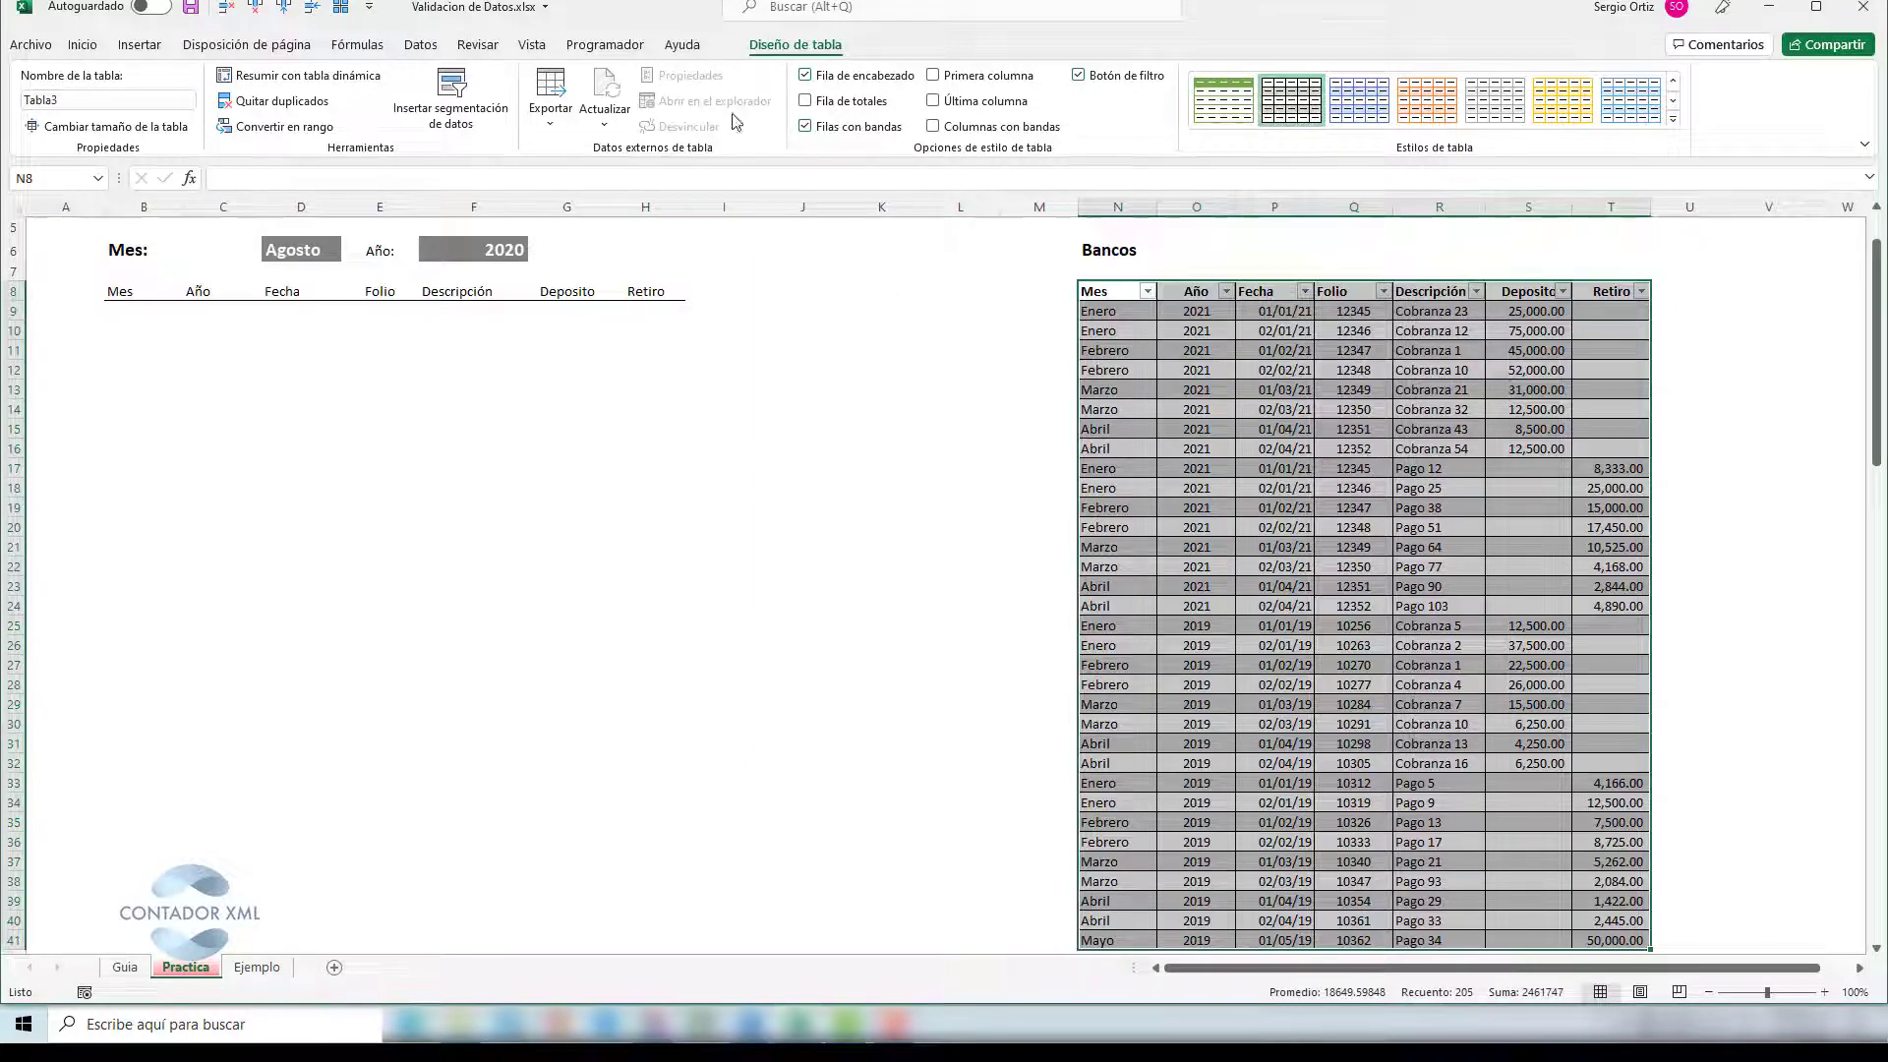
click(809, 295)
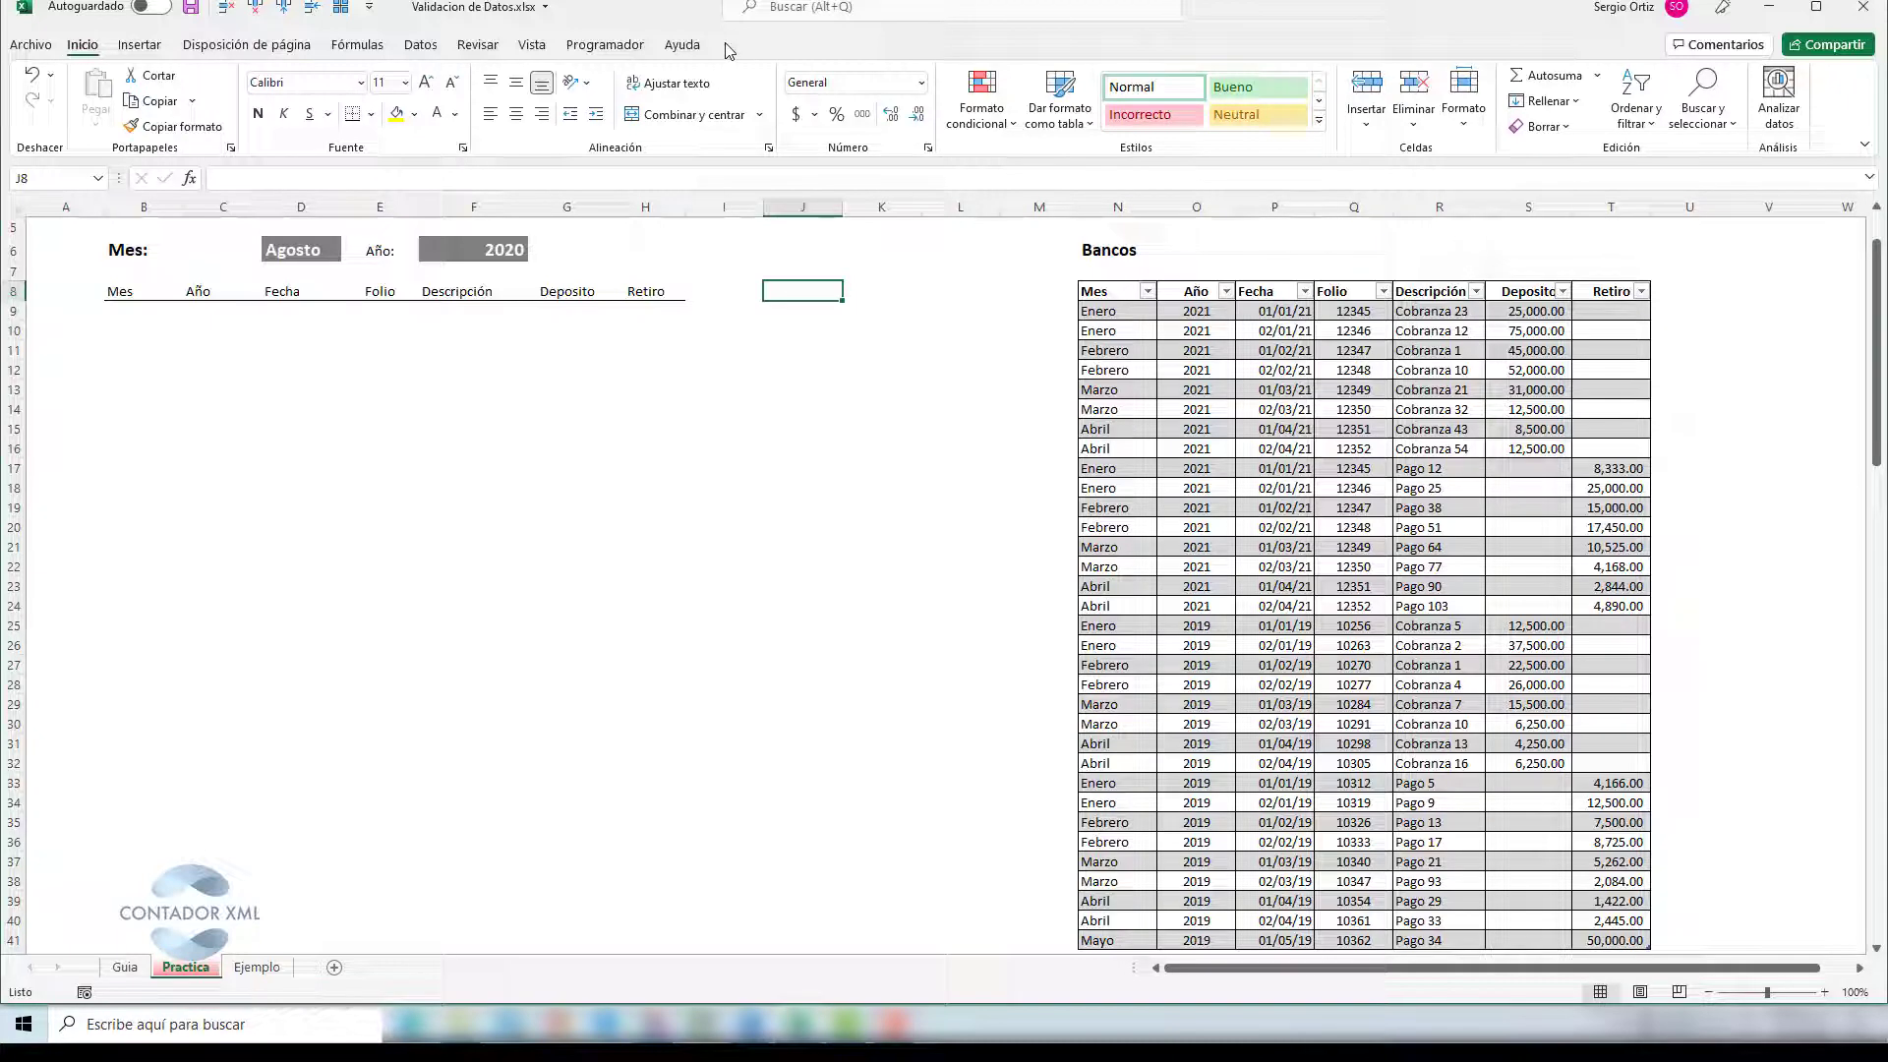
- Rename the Bancos table on the Practica sheet as BdBancos3
click(1196, 392)
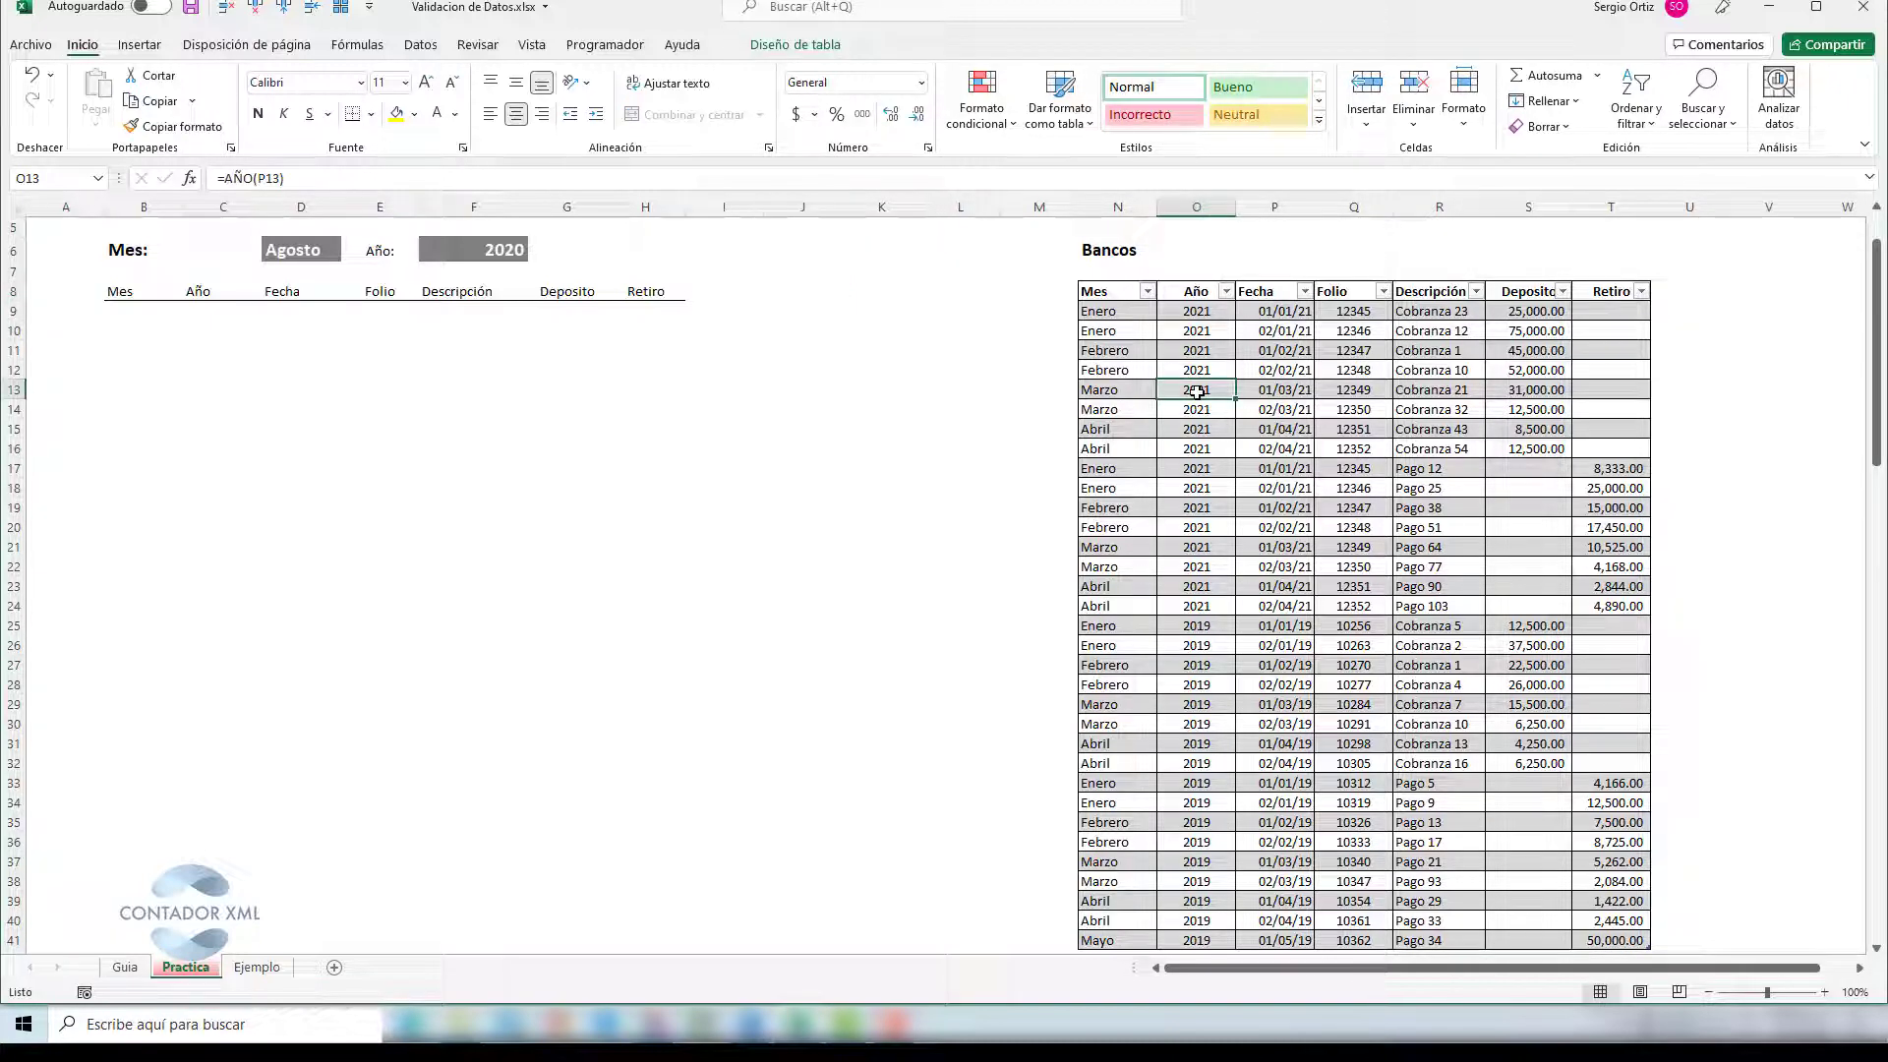
click(802, 46)
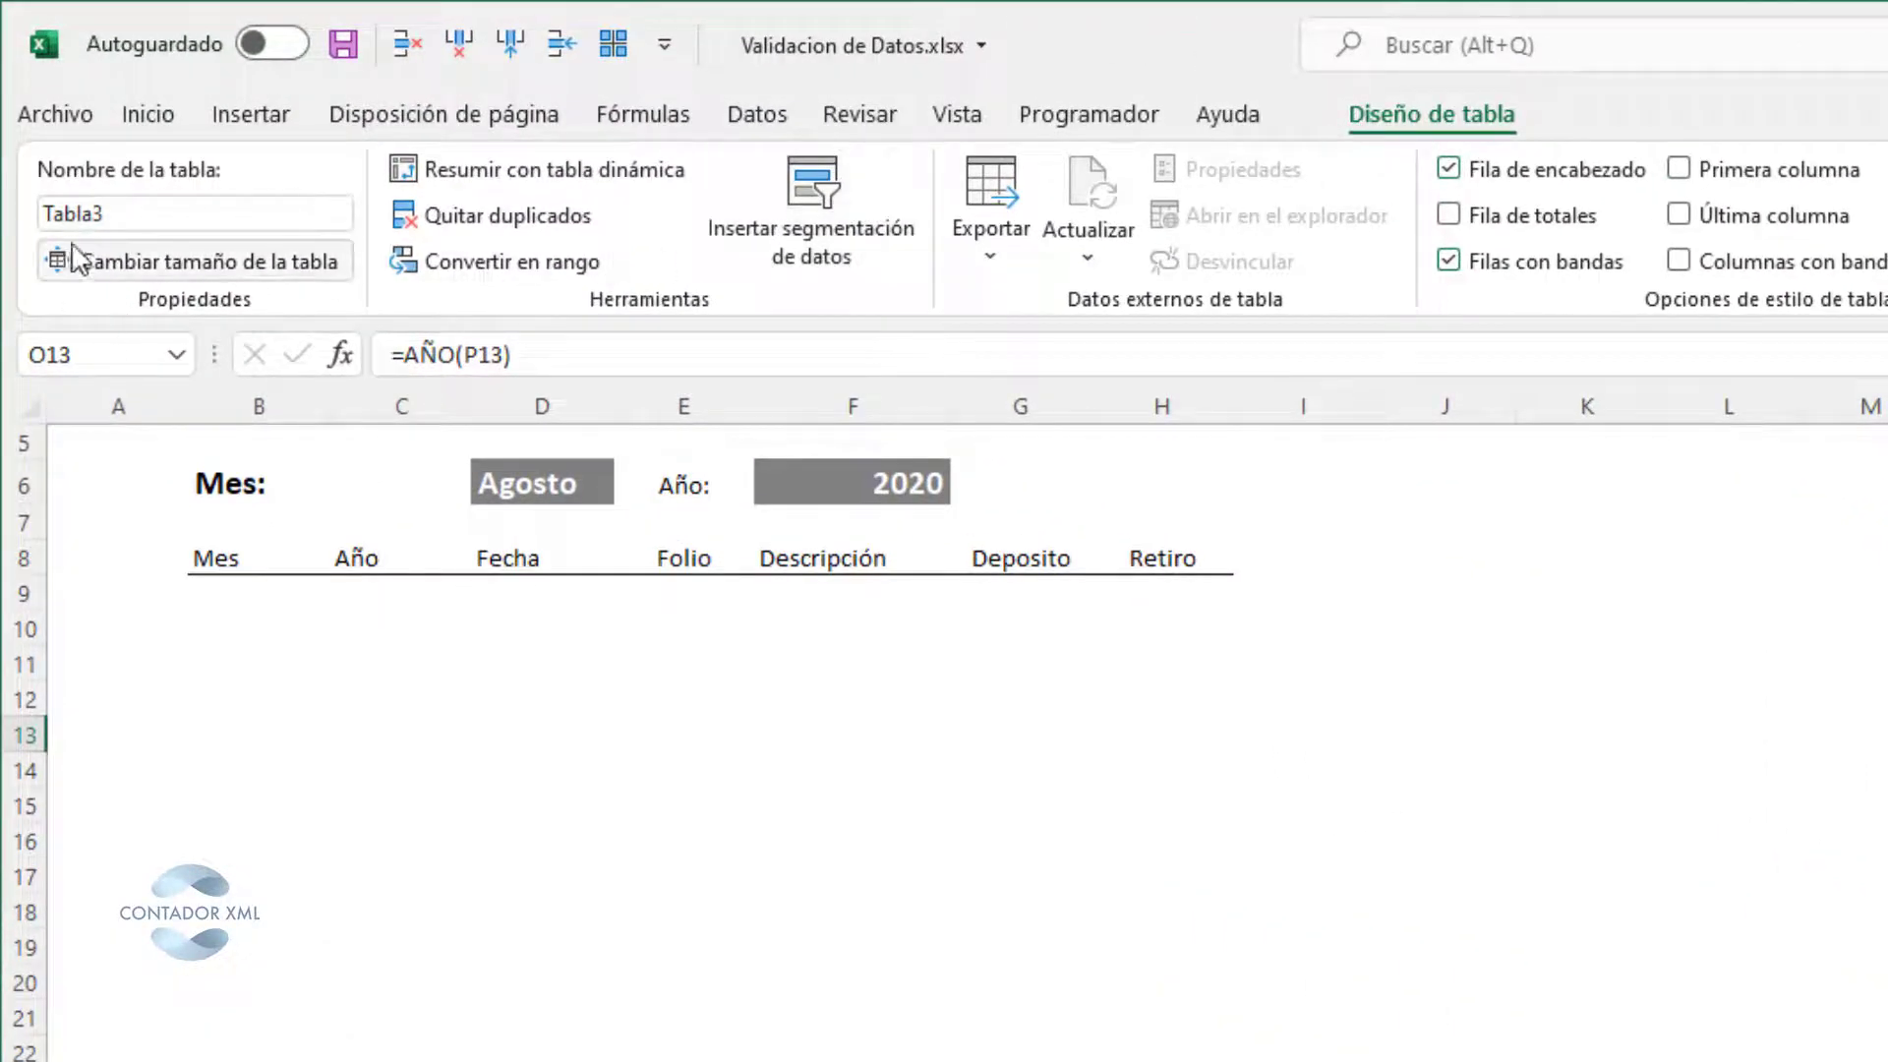
click(152, 217)
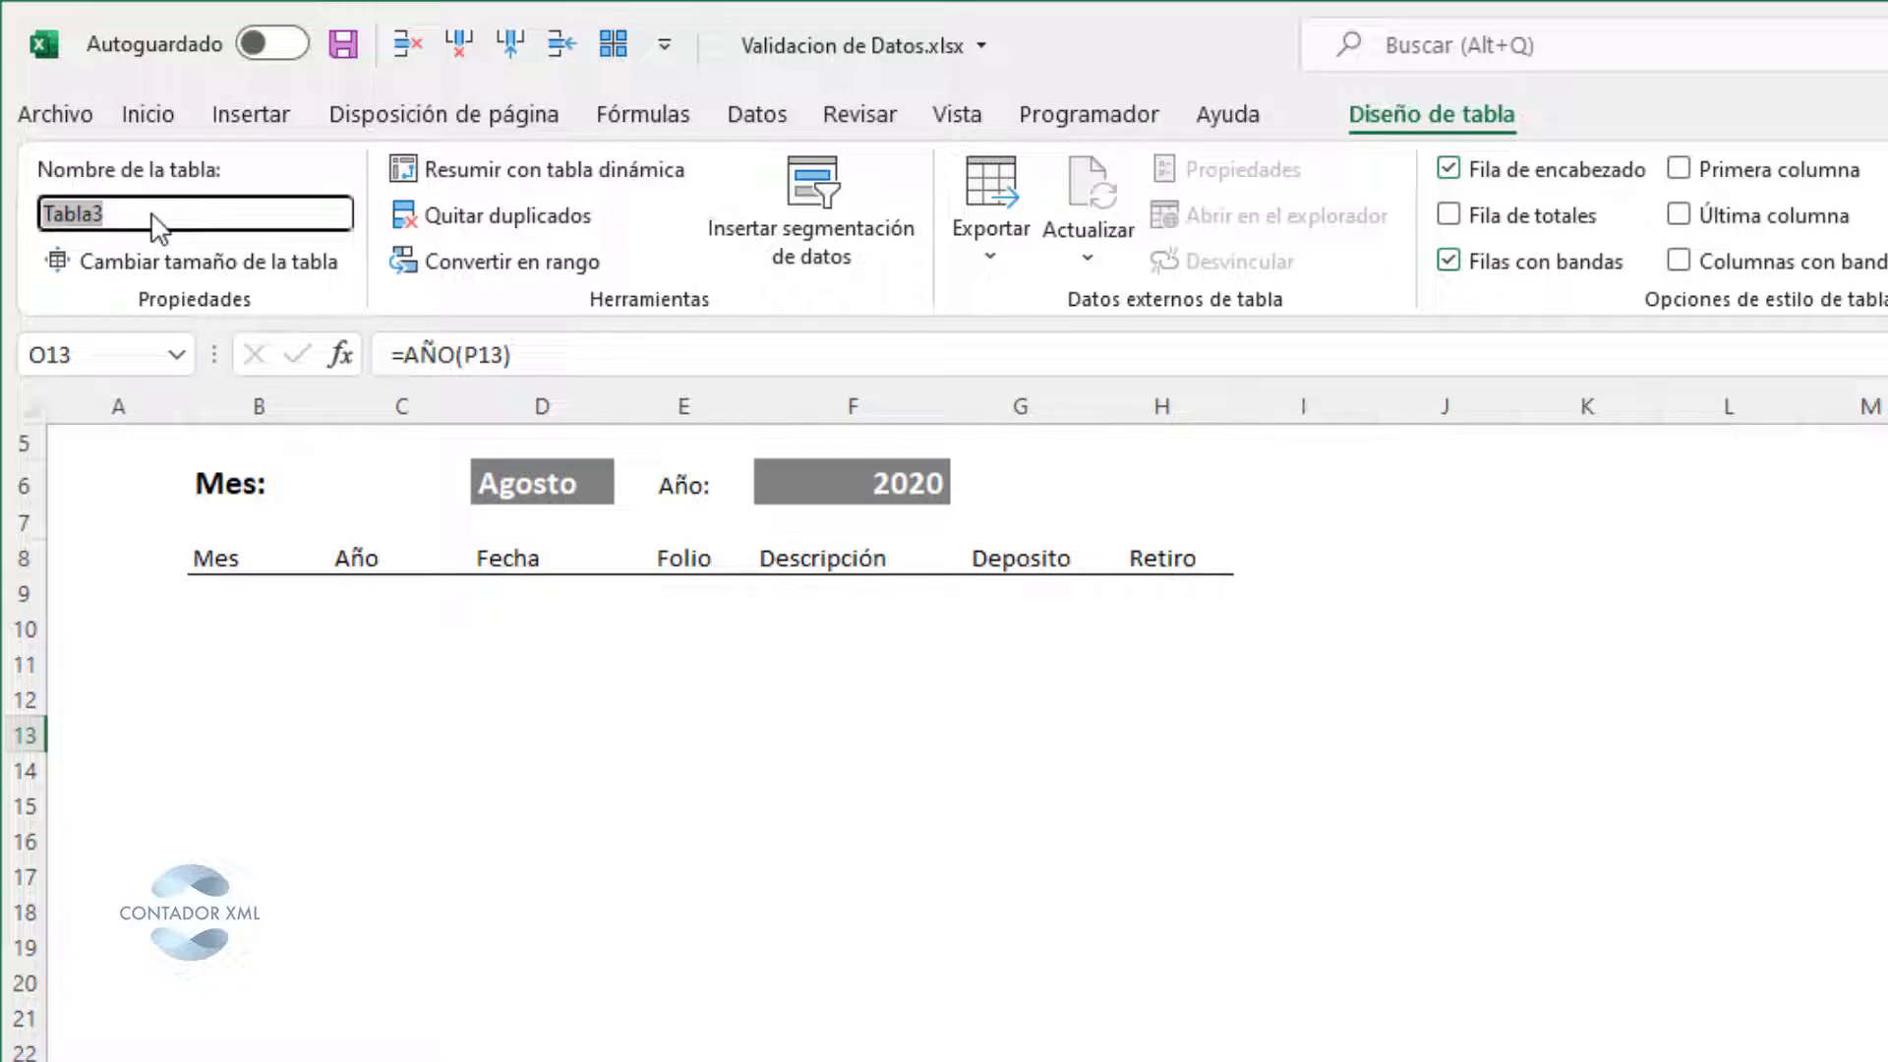
text(BD)
key(BackSpace)
text(dBancos)
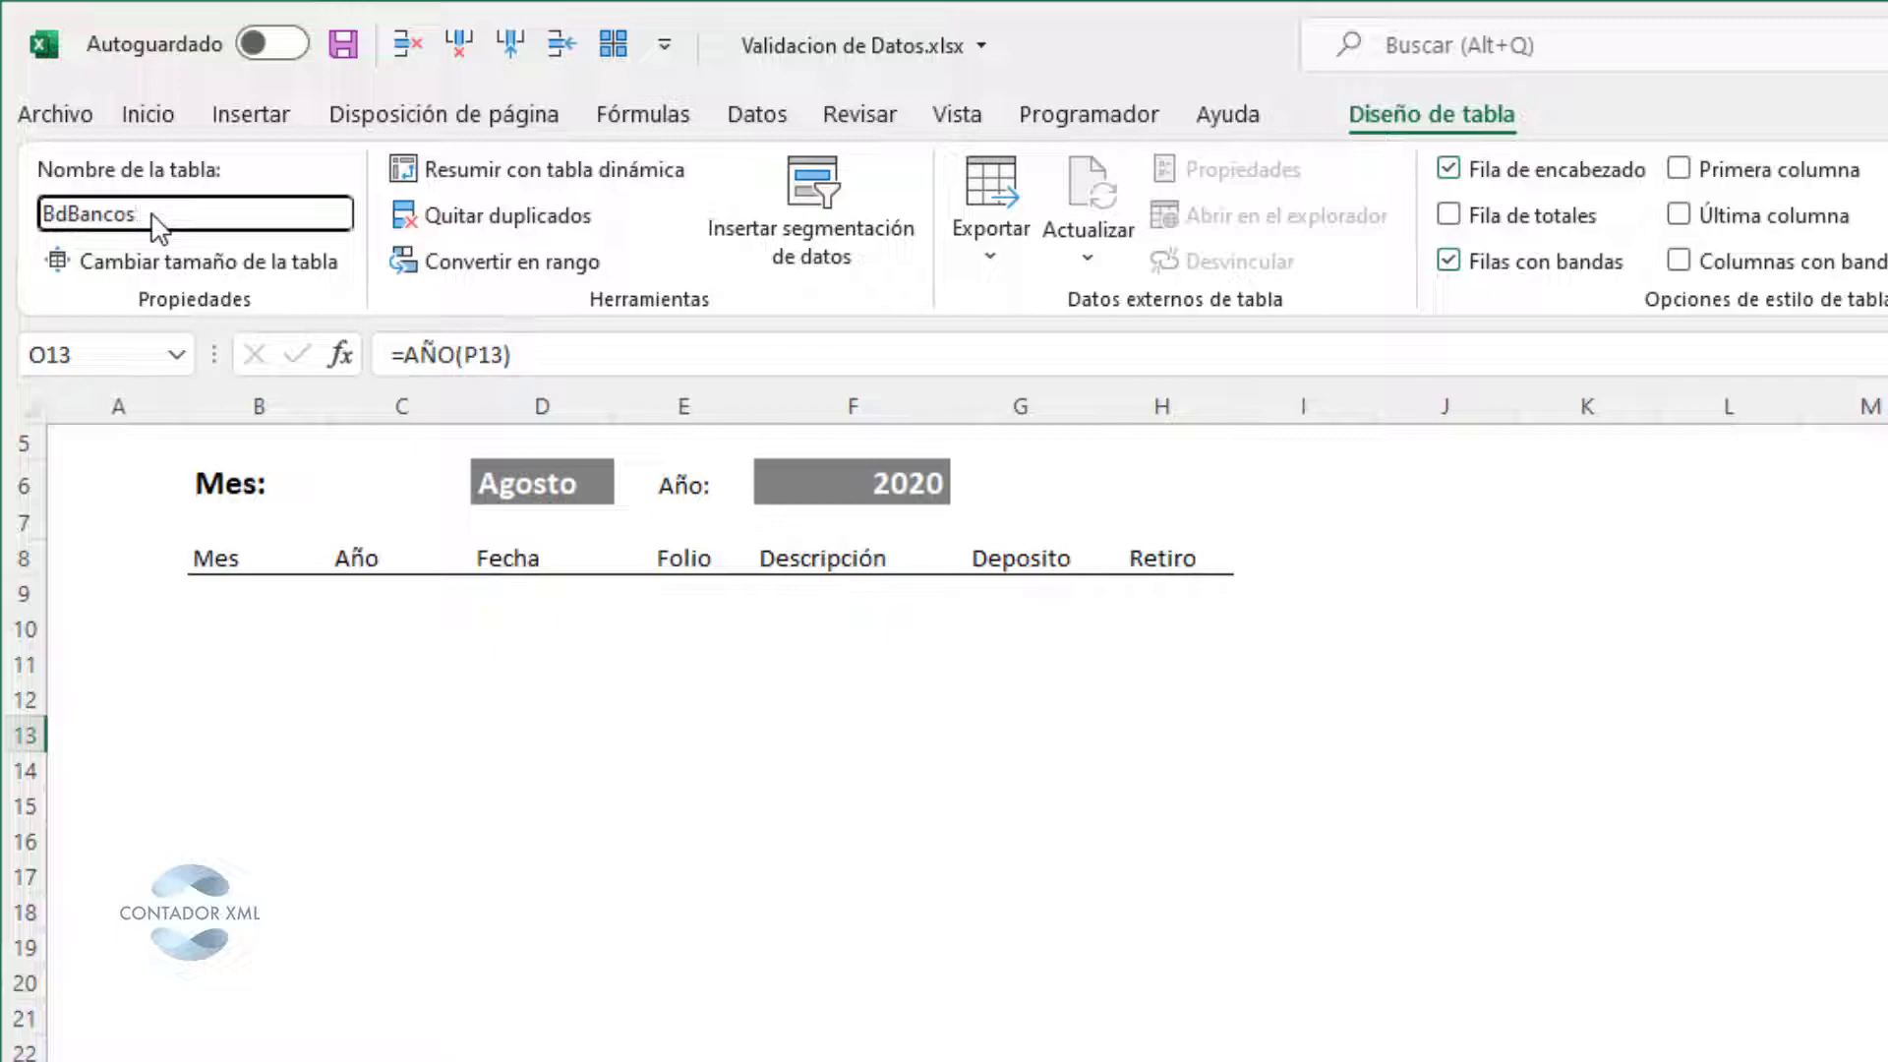
text(3)
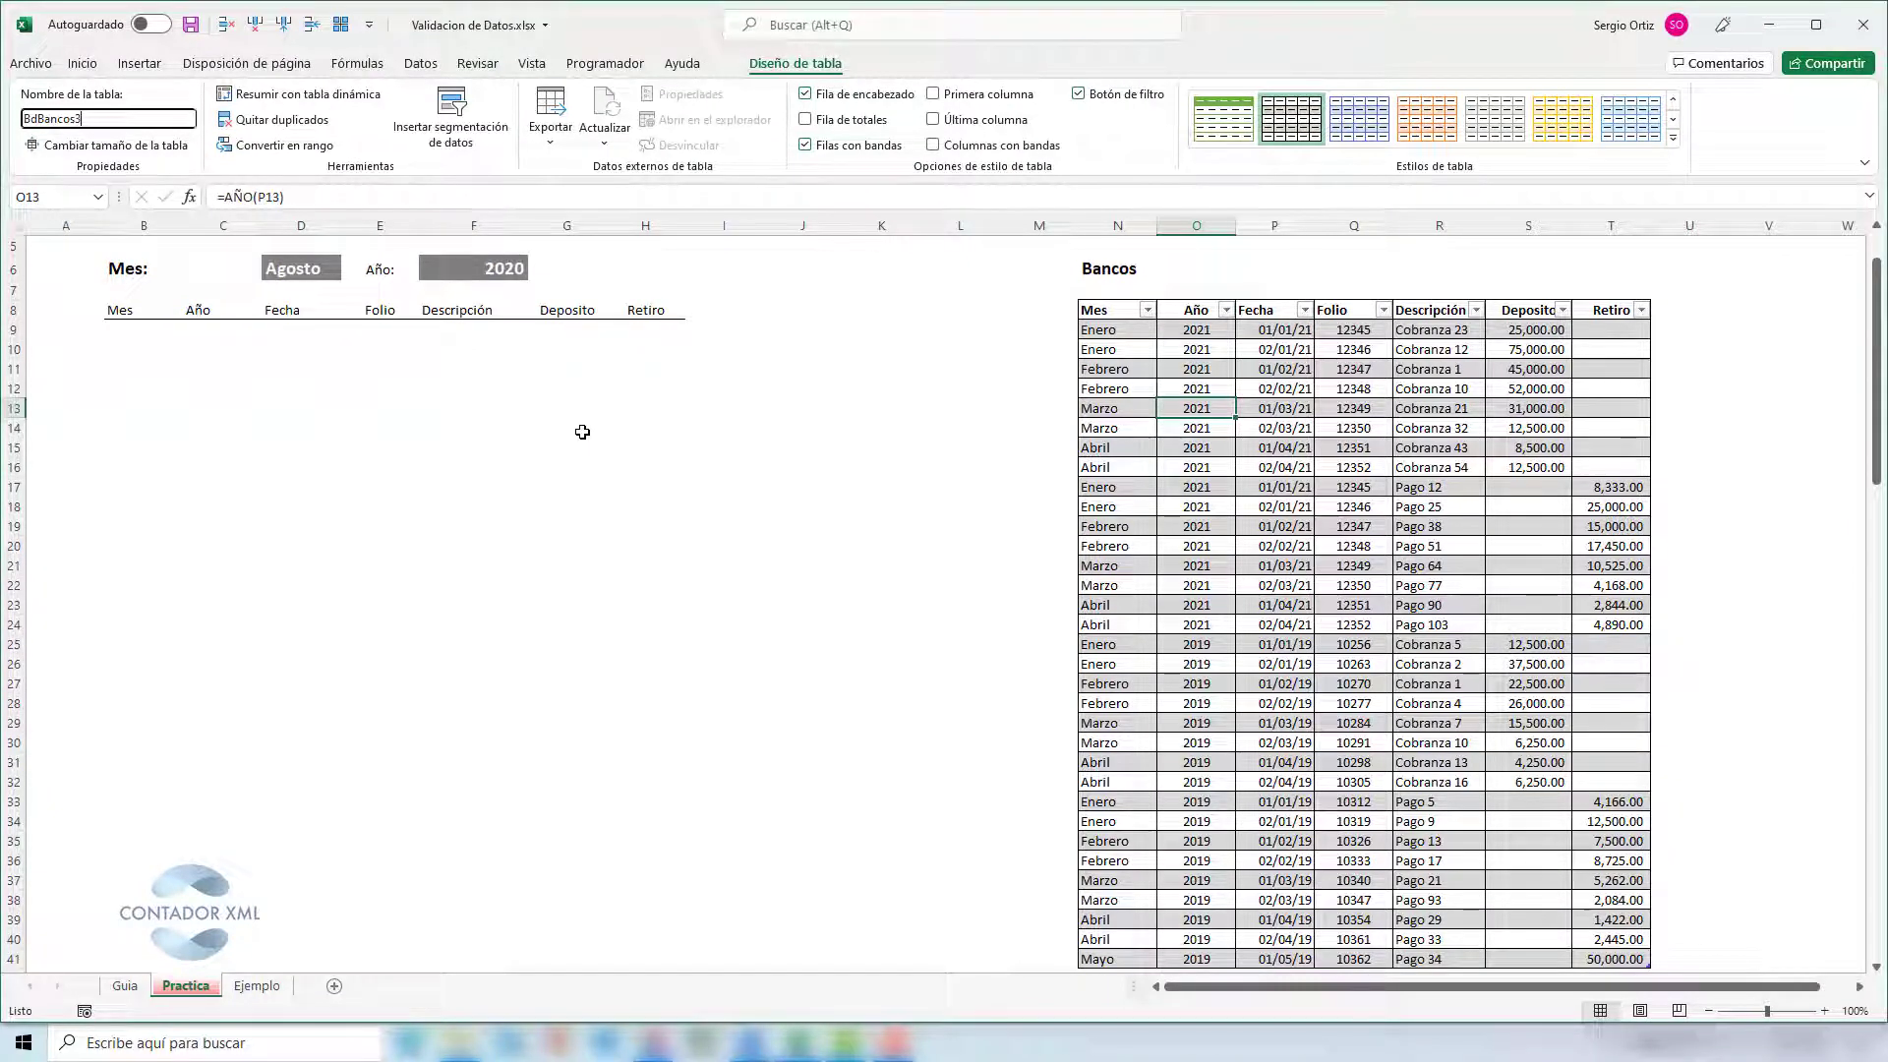
click(582, 432)
- Check the range that BdBancos3 refers to in the Name Manager and its table name in the table's design properties
click(1149, 420)
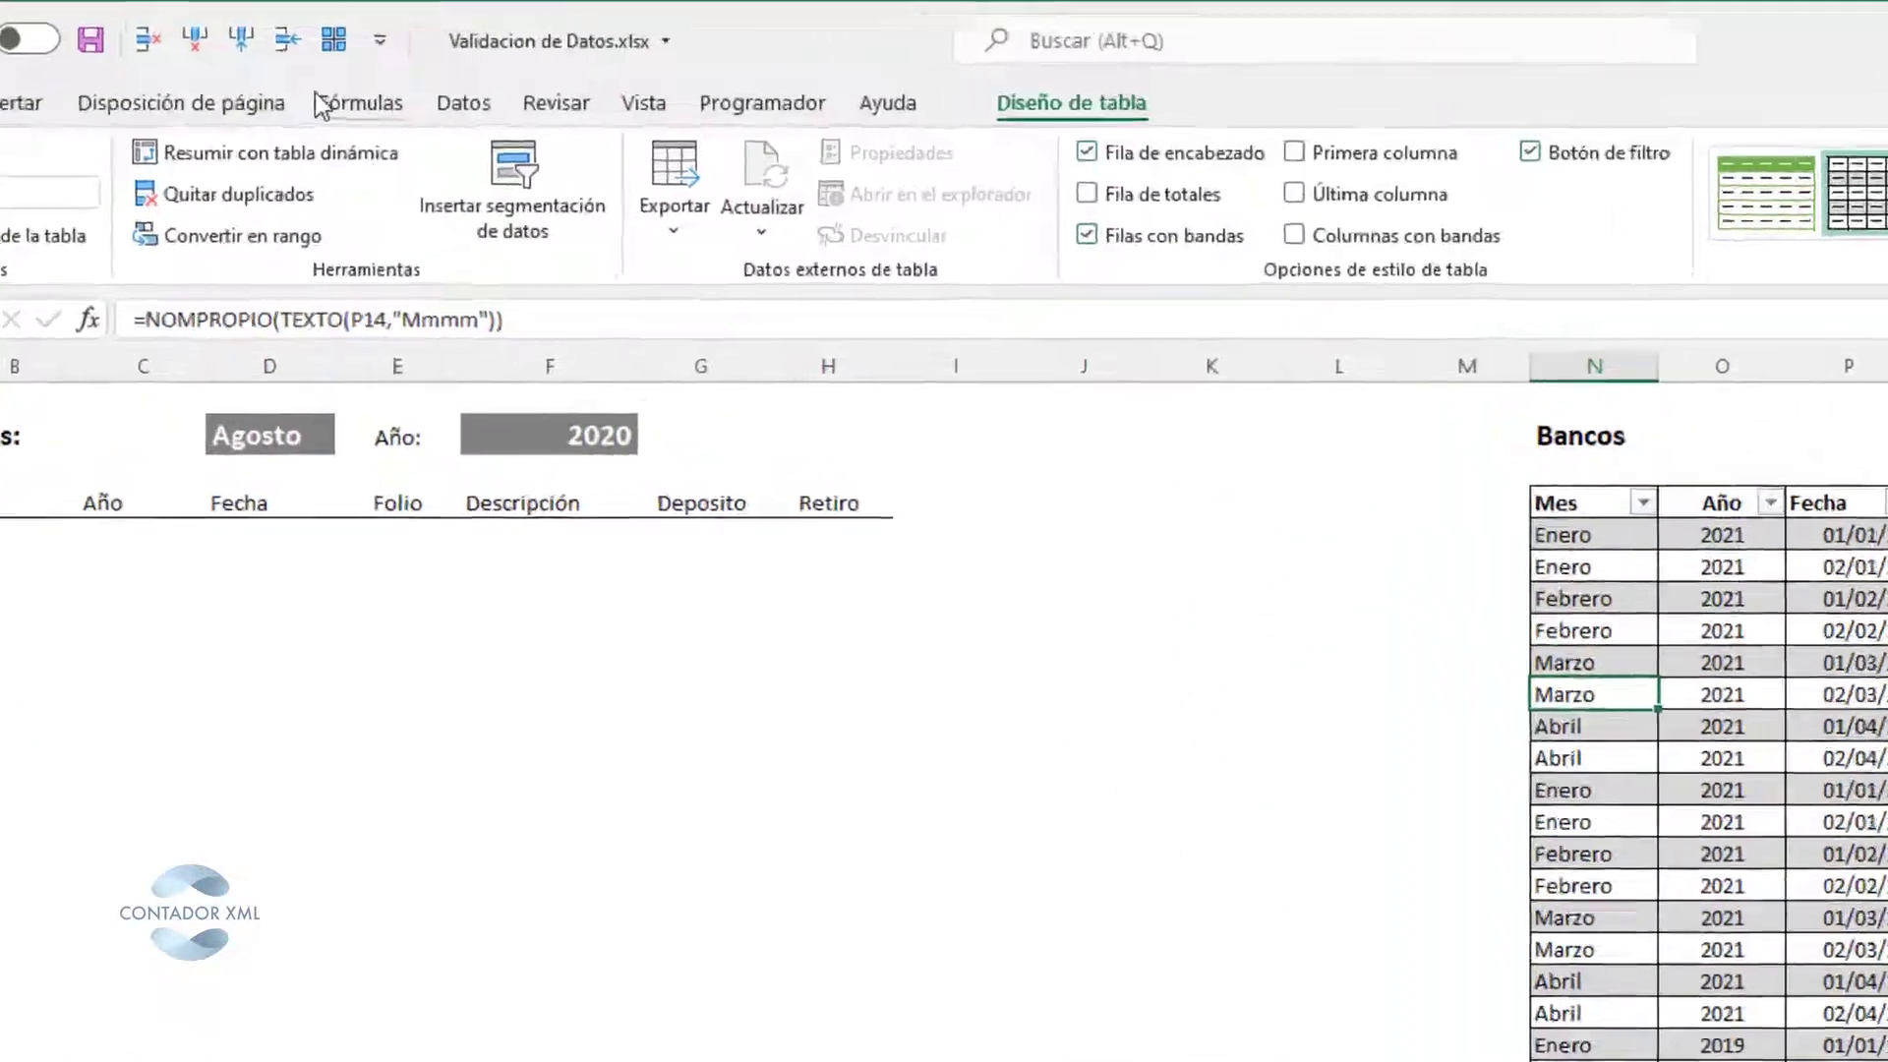
click(337, 63)
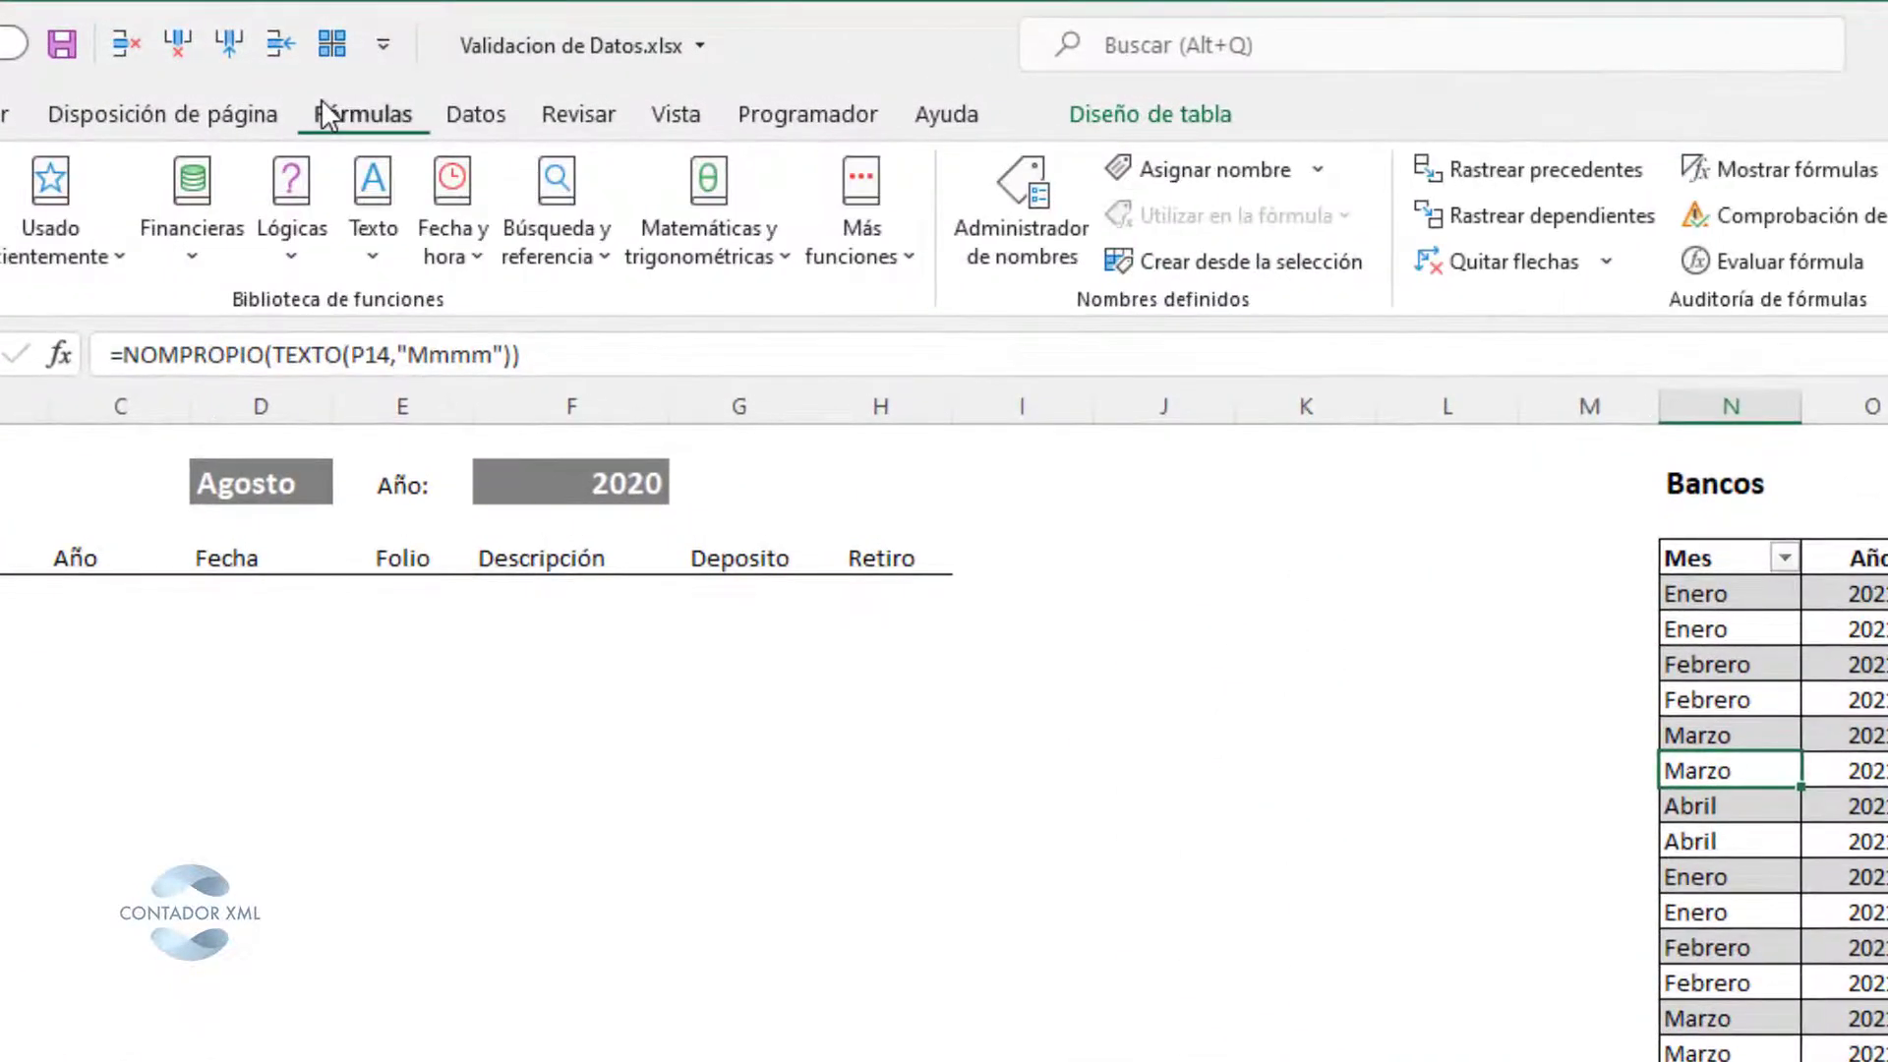
click(1015, 241)
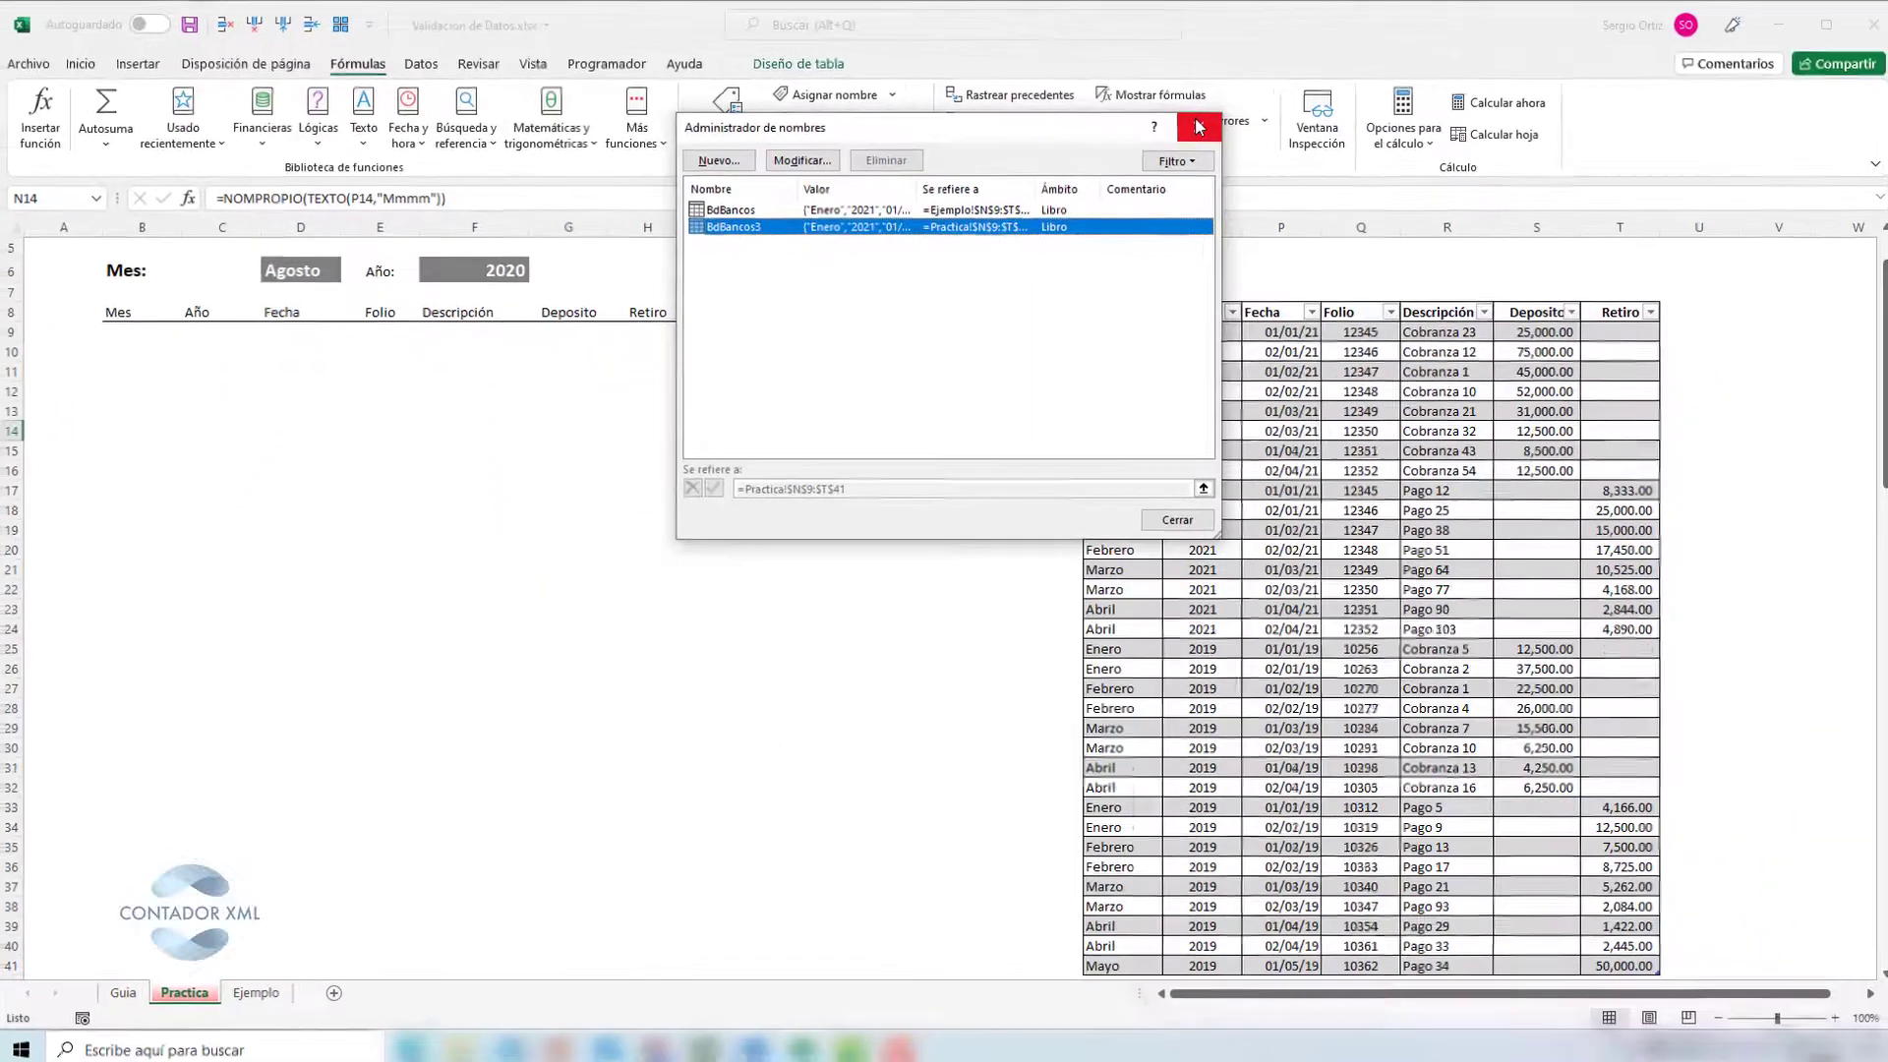
click(1866, 227)
click(1220, 388)
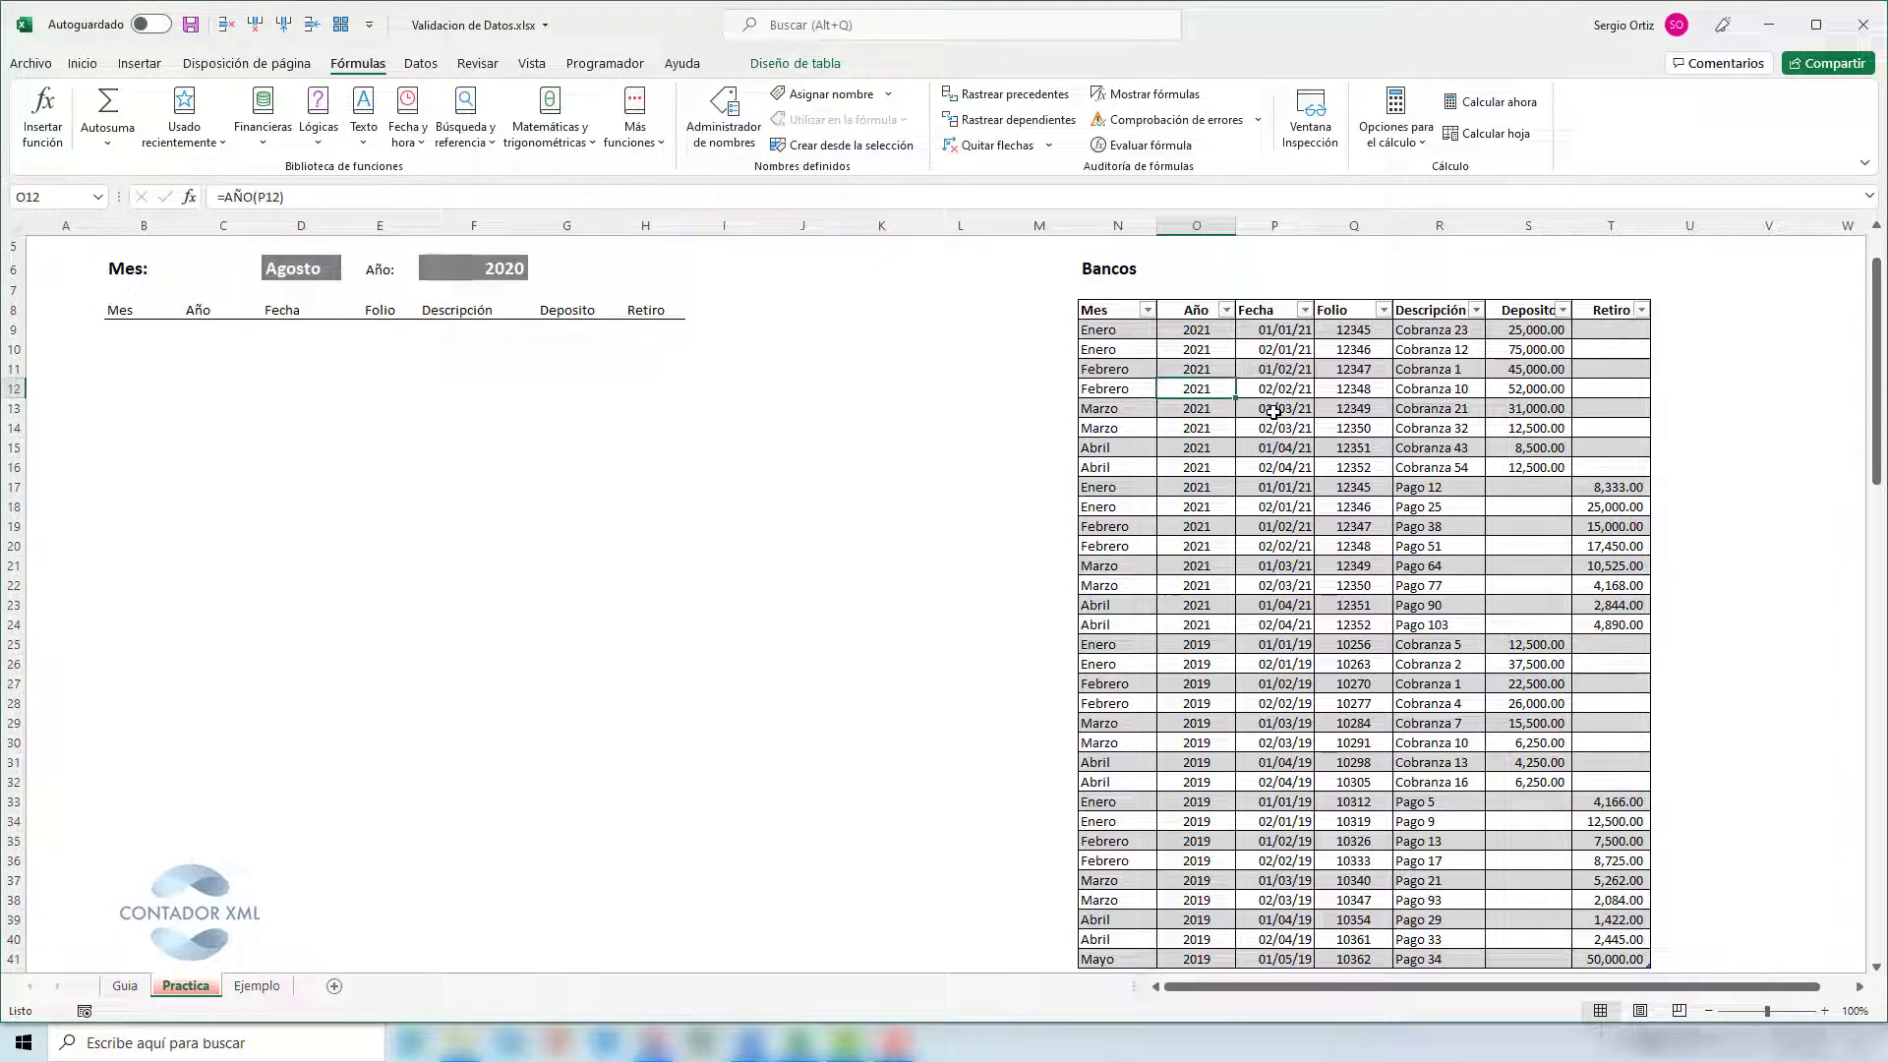
click(836, 65)
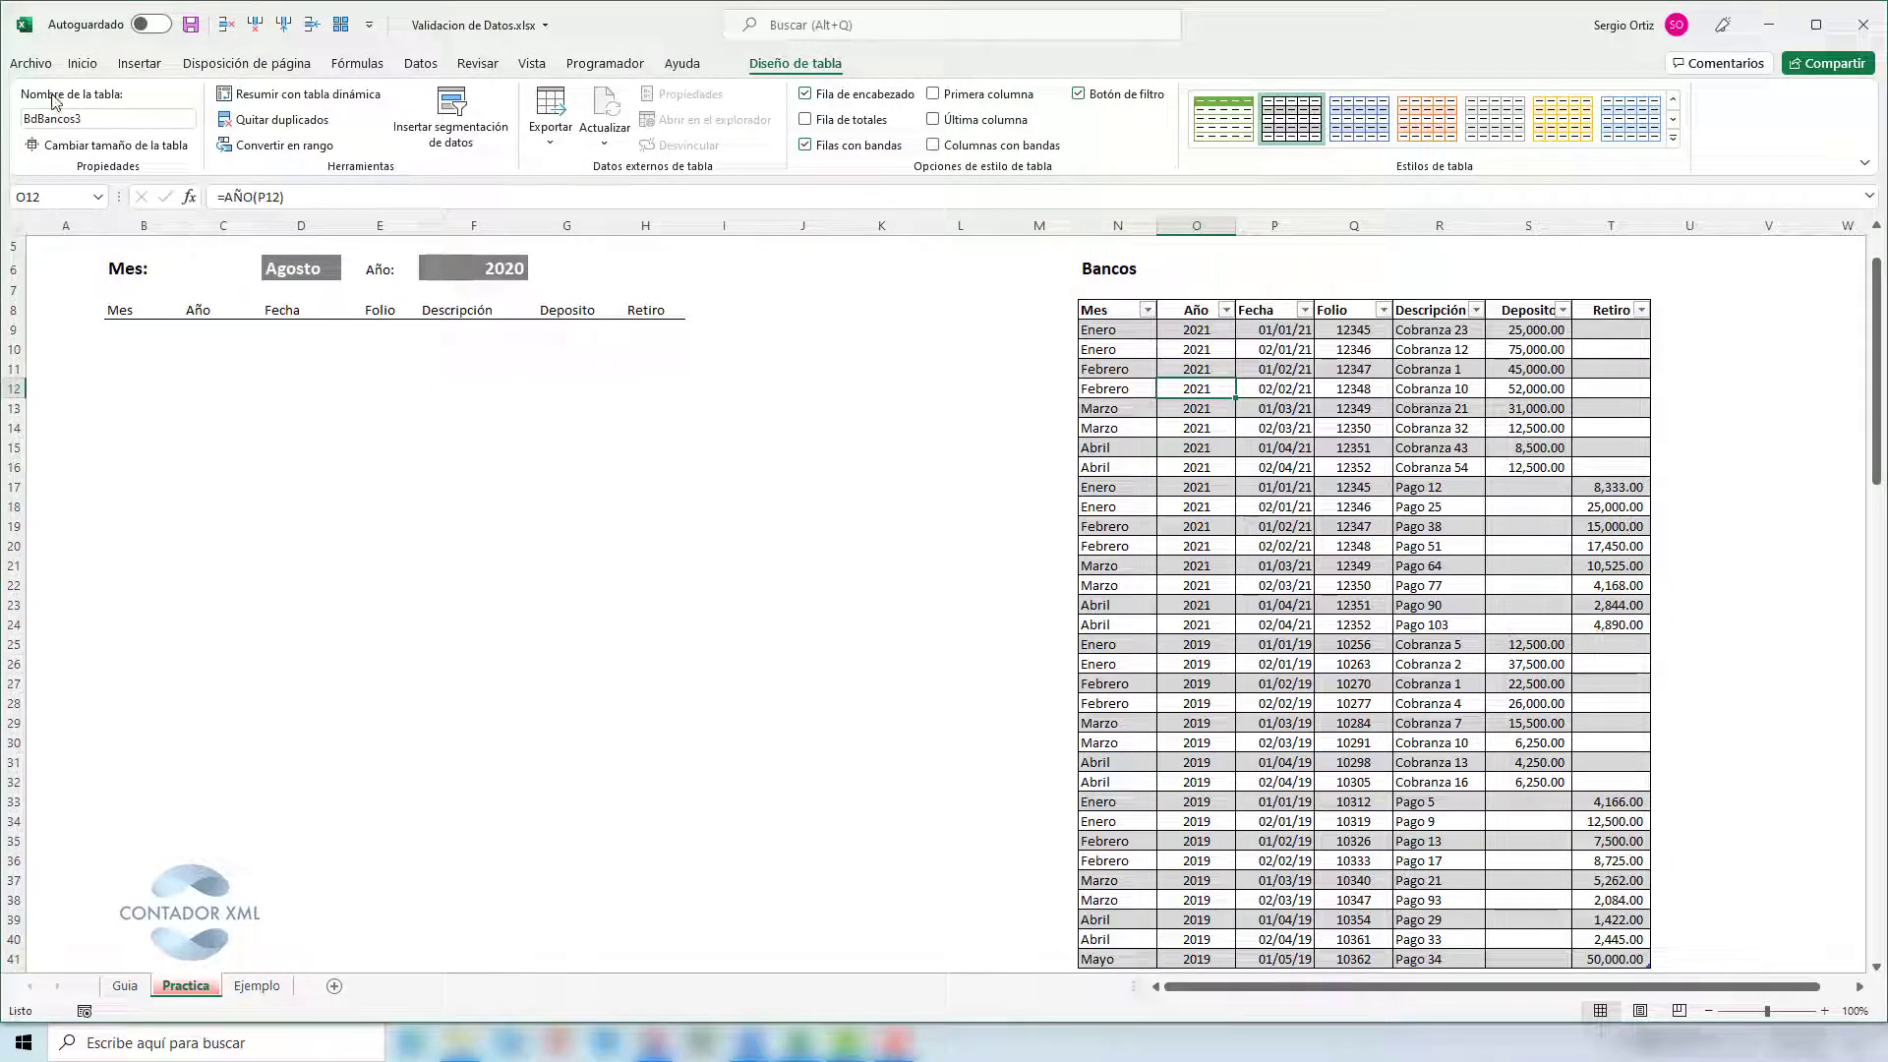
- Mark point IV, Crear Tabla Base de datos, as done on the Guia sheet with 1
click(124, 986)
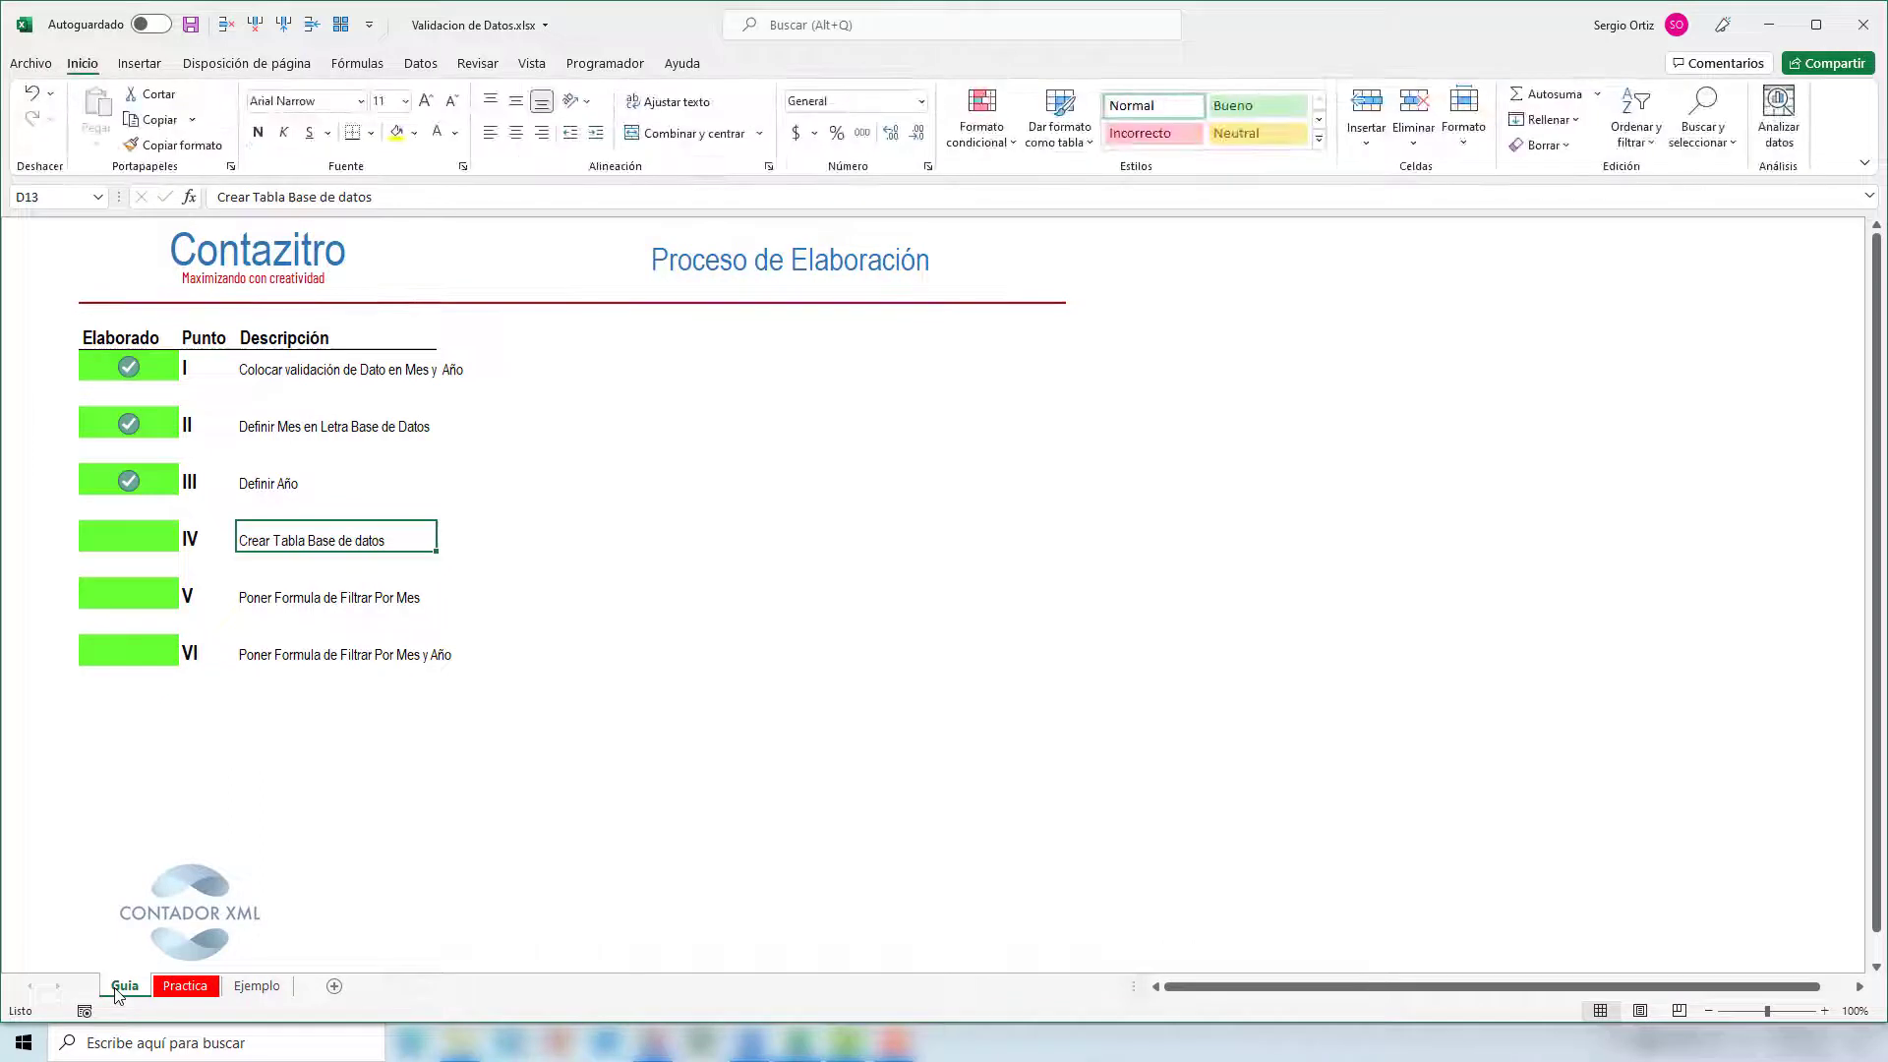
click(143, 542)
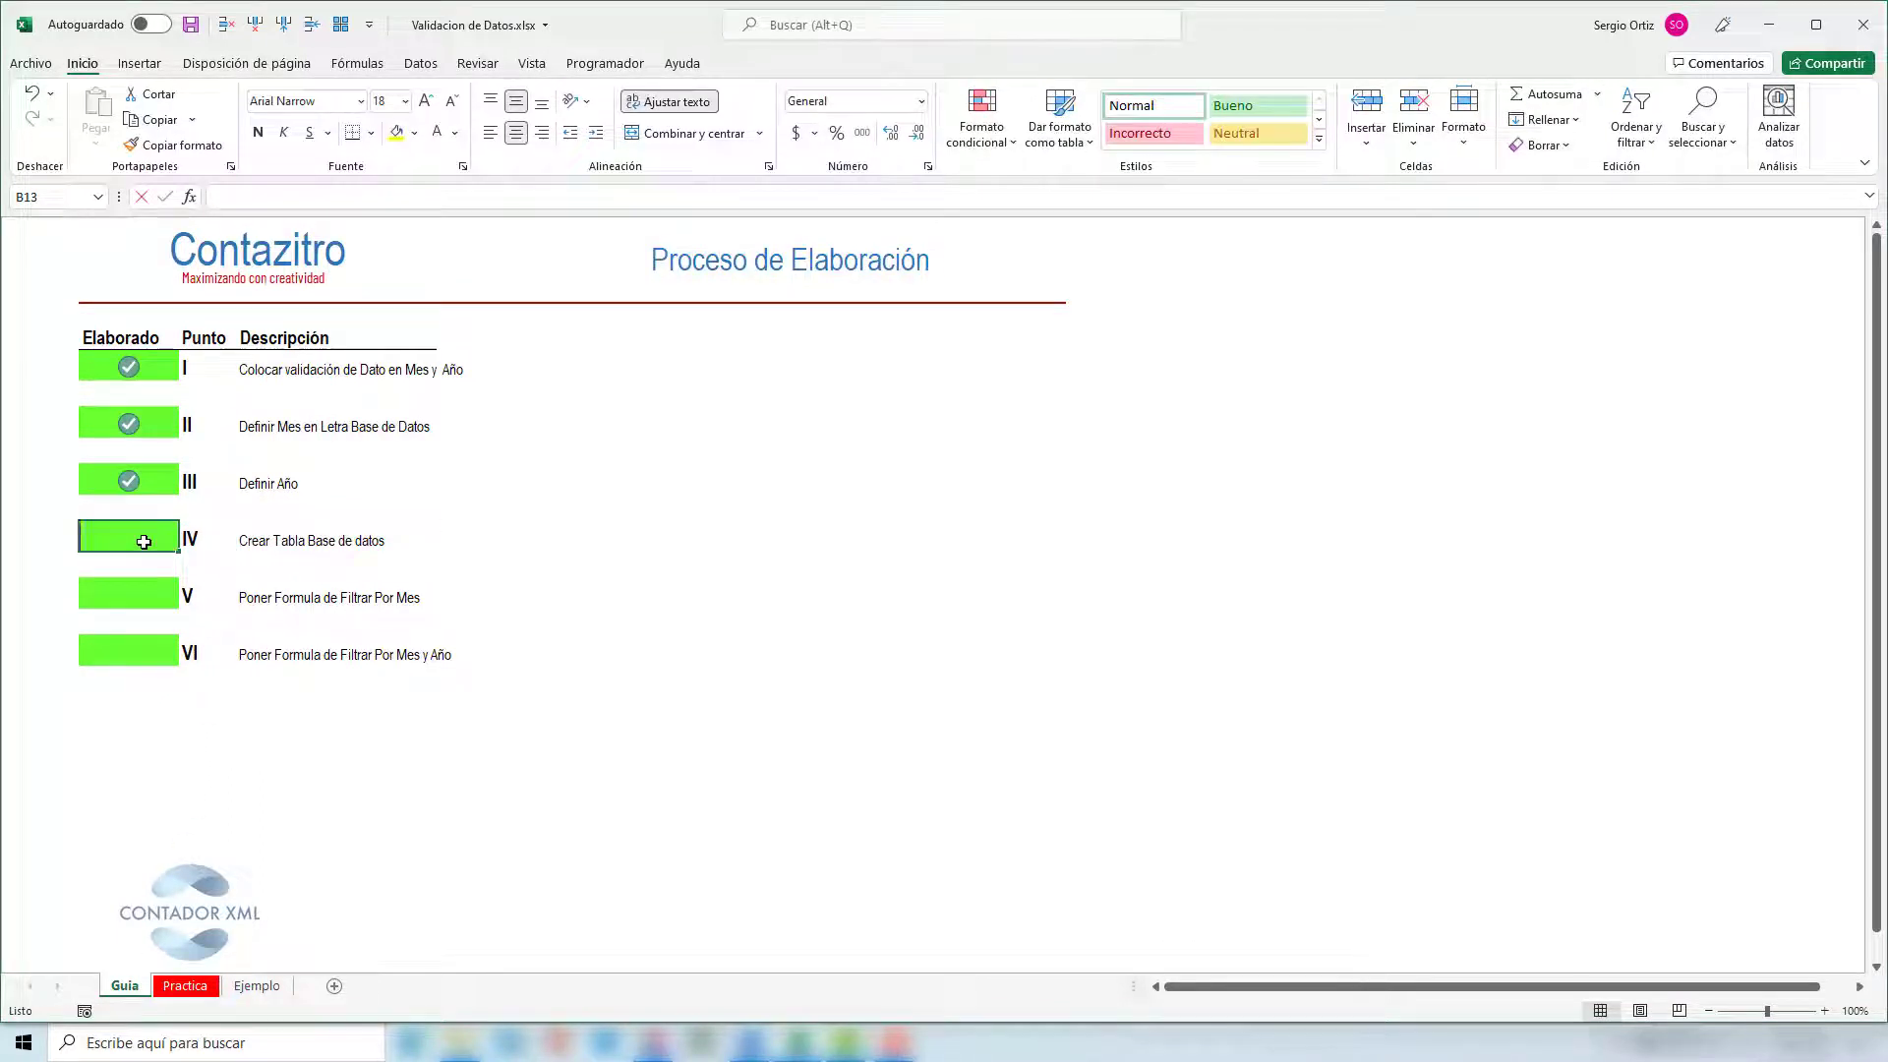
text(1)
key(Return)
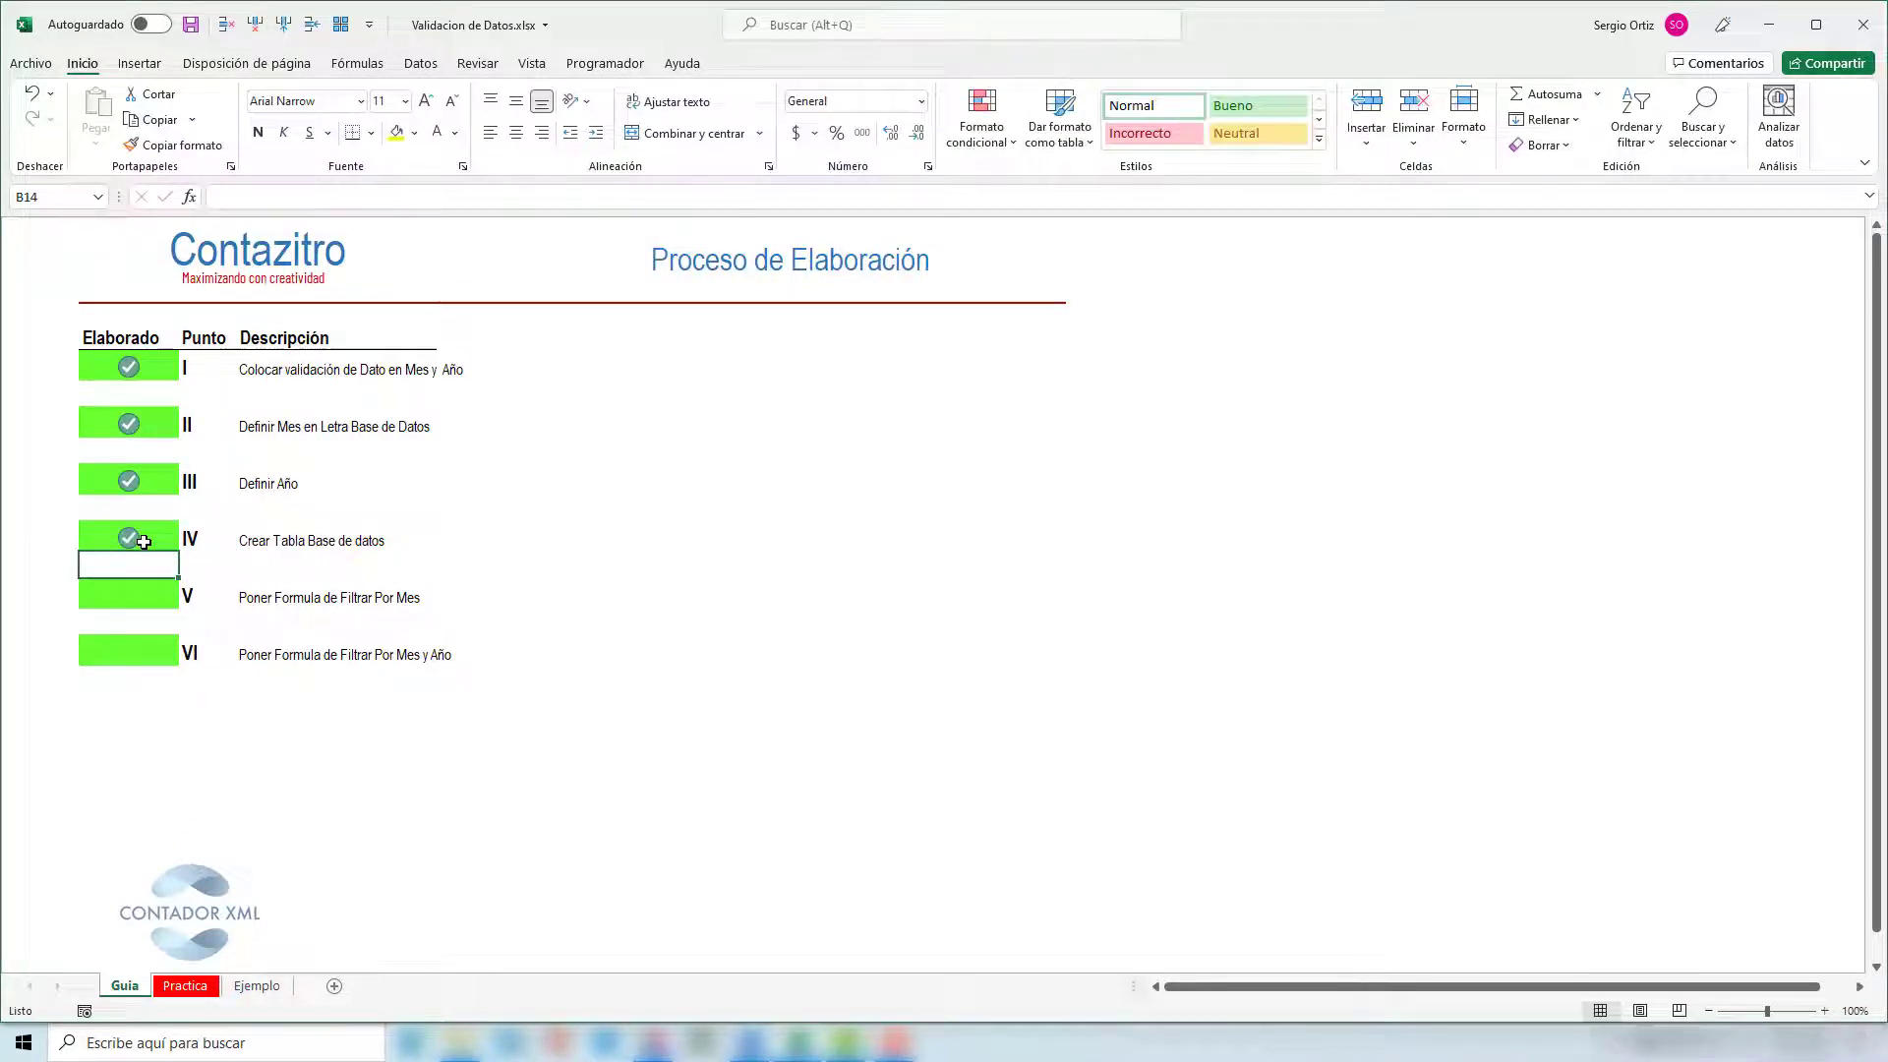
click(142, 596)
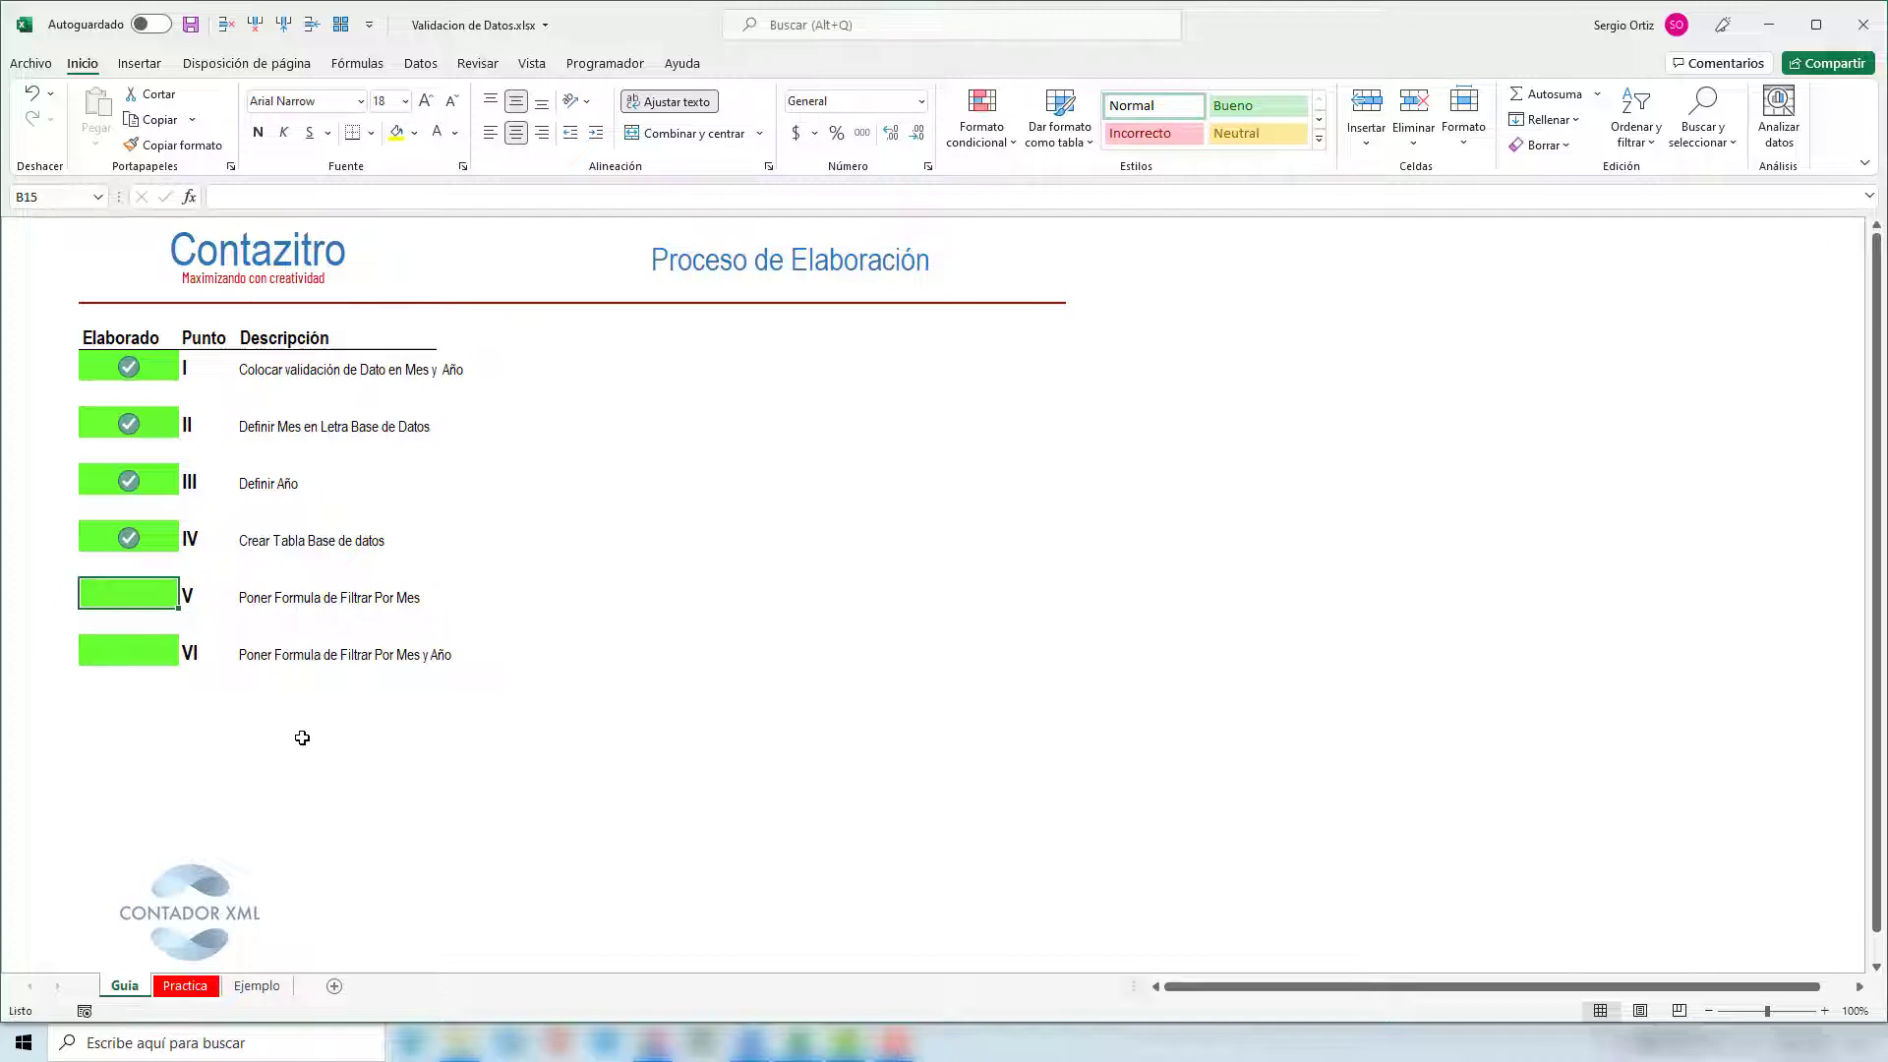
- On the Practica sheet, examine the empty report area B9:H20 and the Bancos table columns that match its headings
click(185, 985)
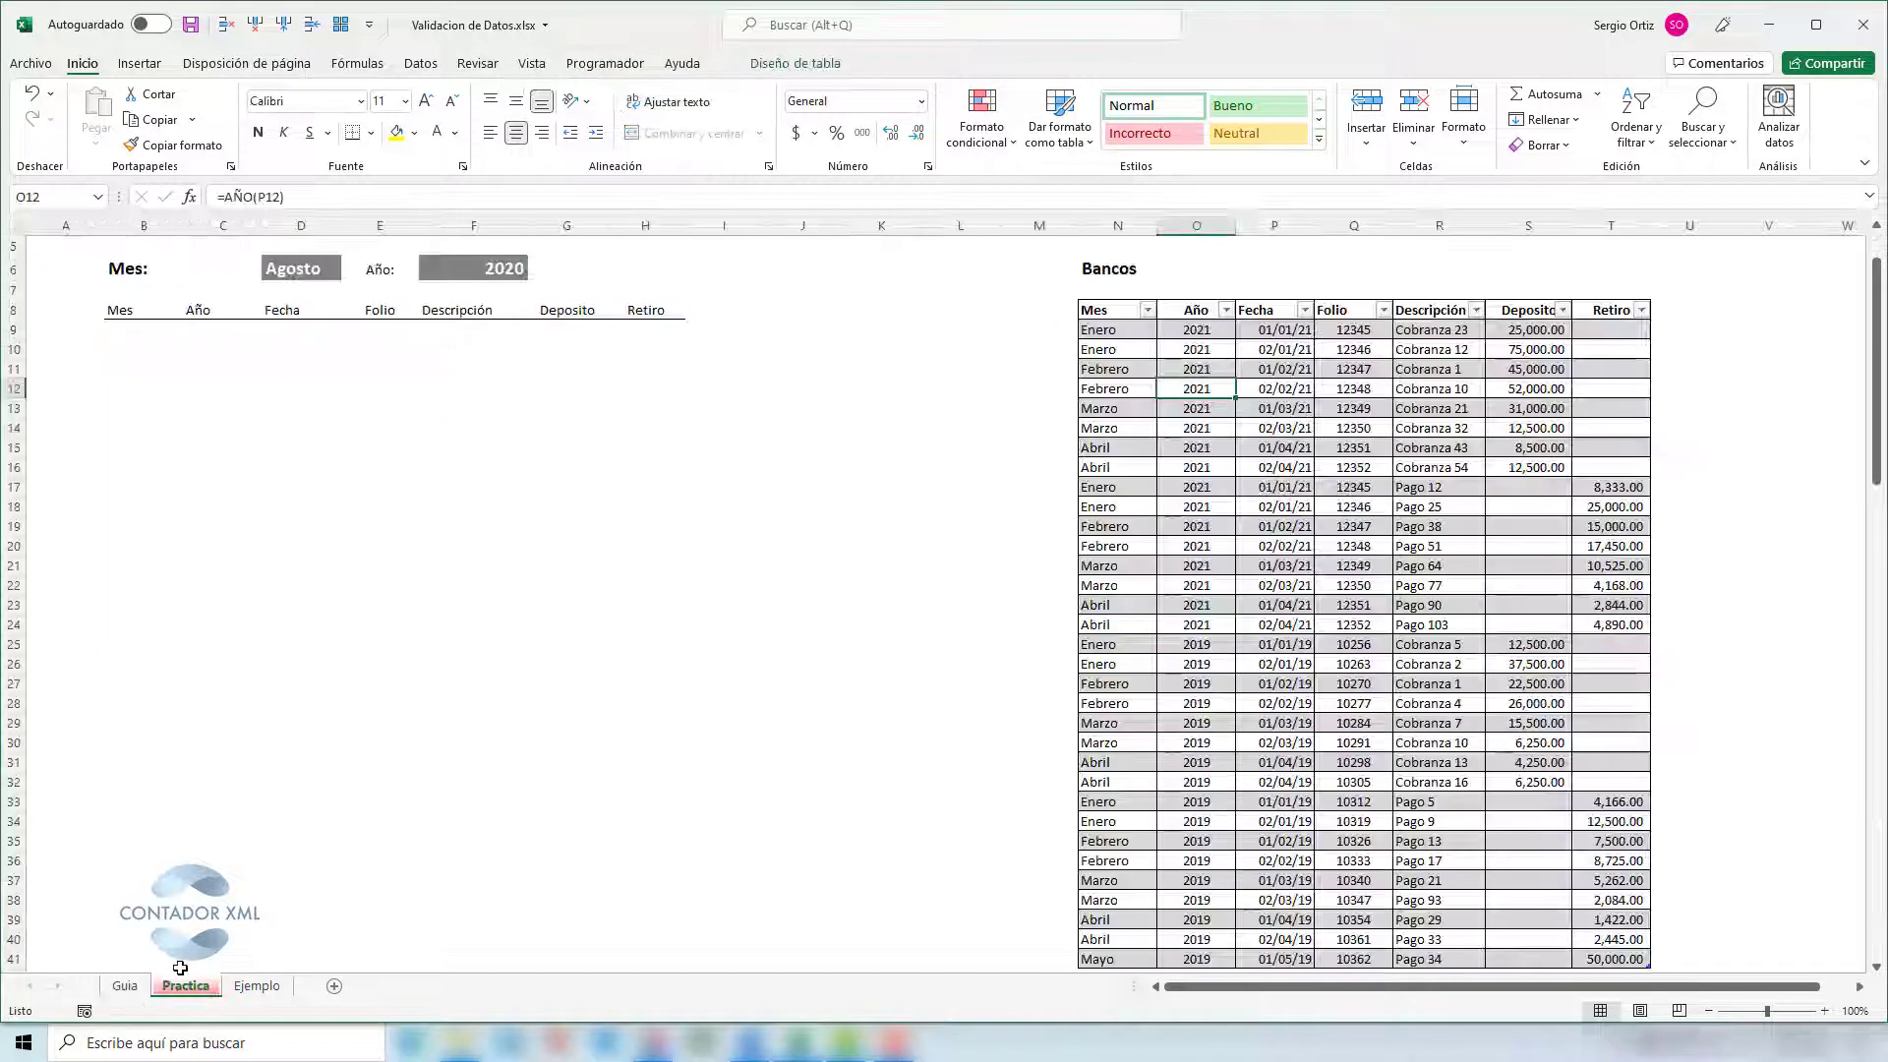
click(118, 330)
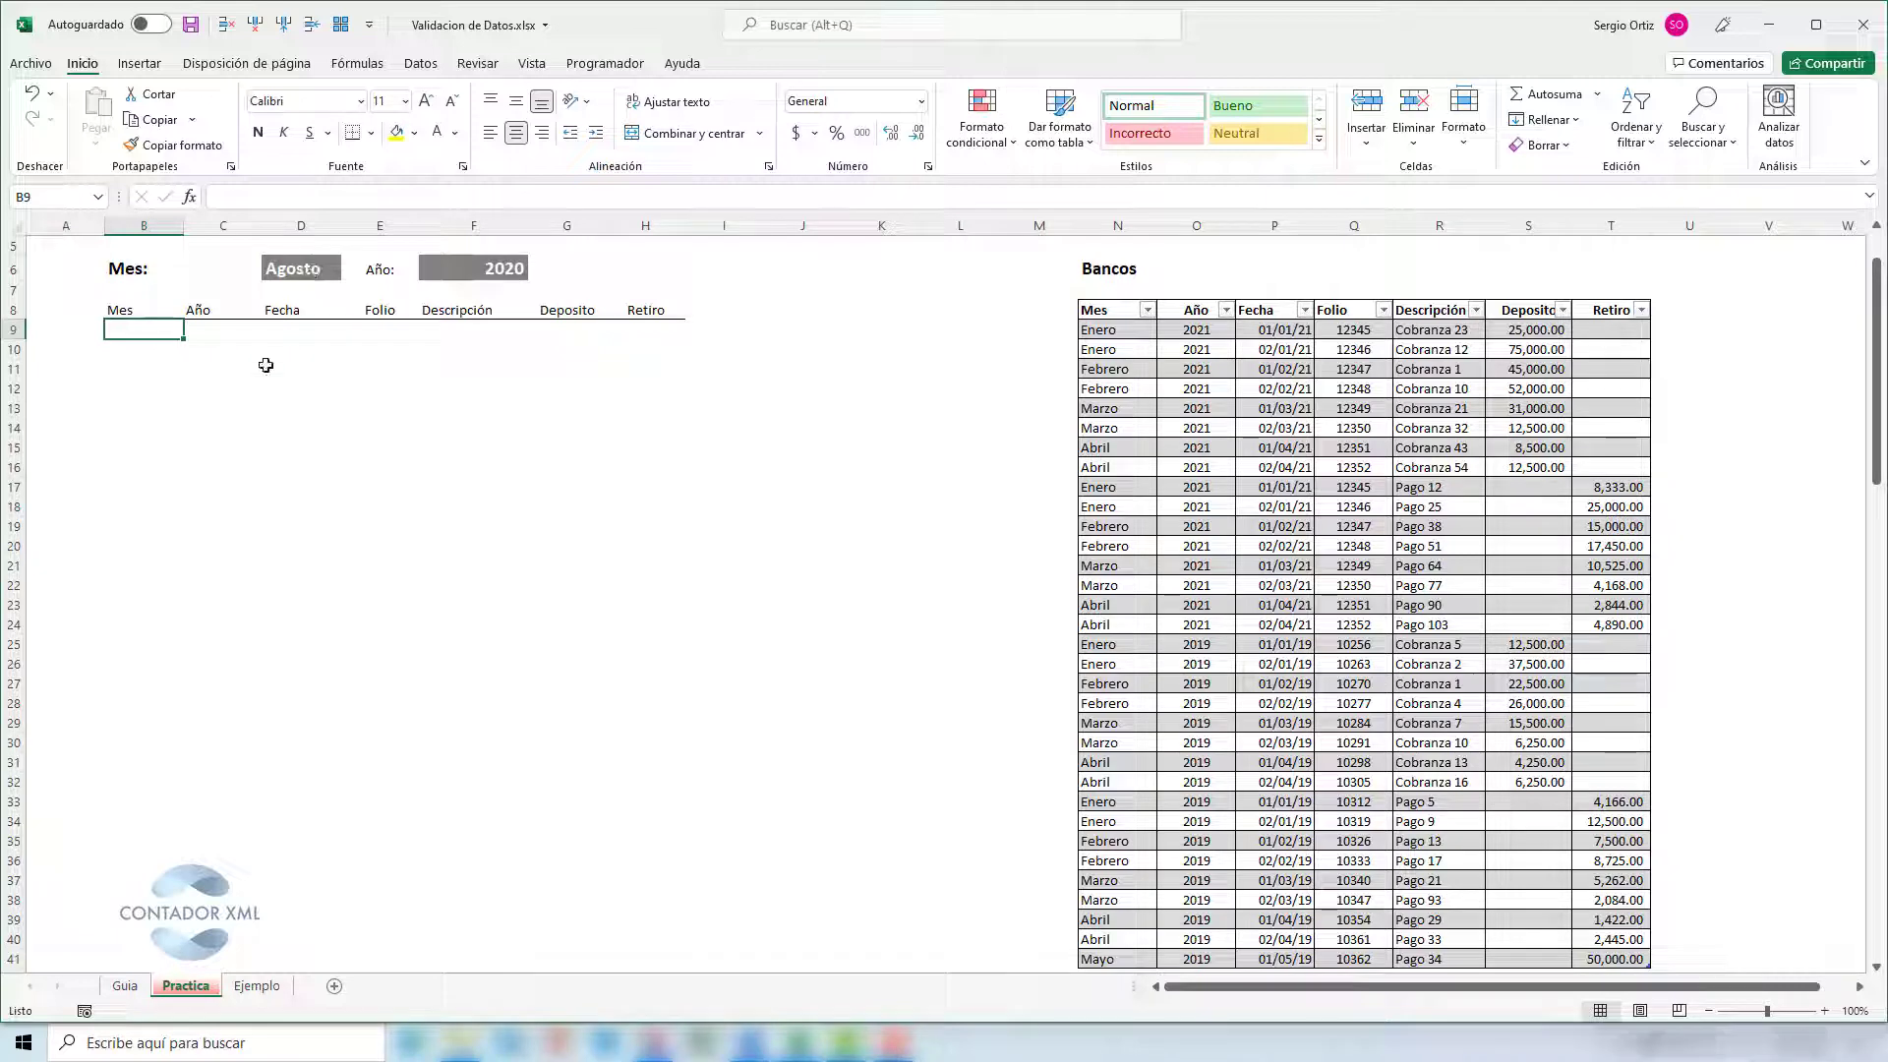
scroll(416, 567, up, 2)
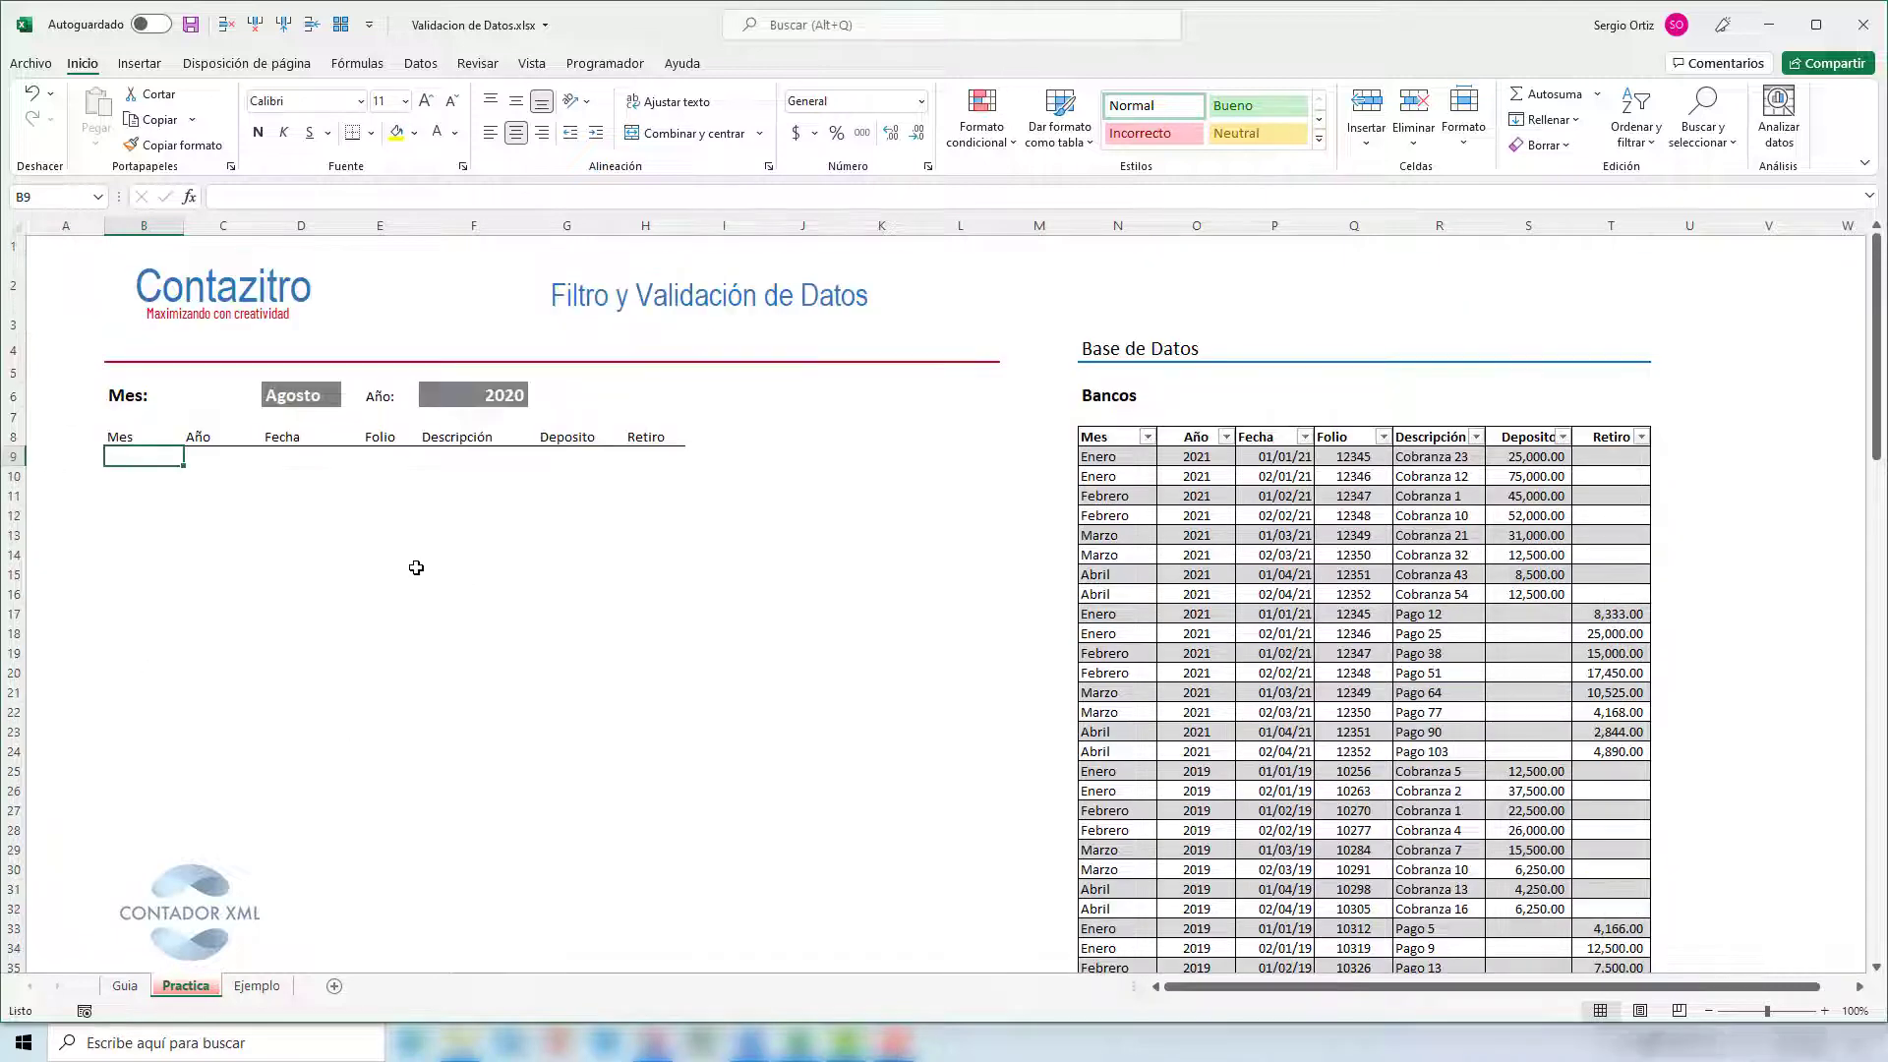
drag(147, 458, 658, 671)
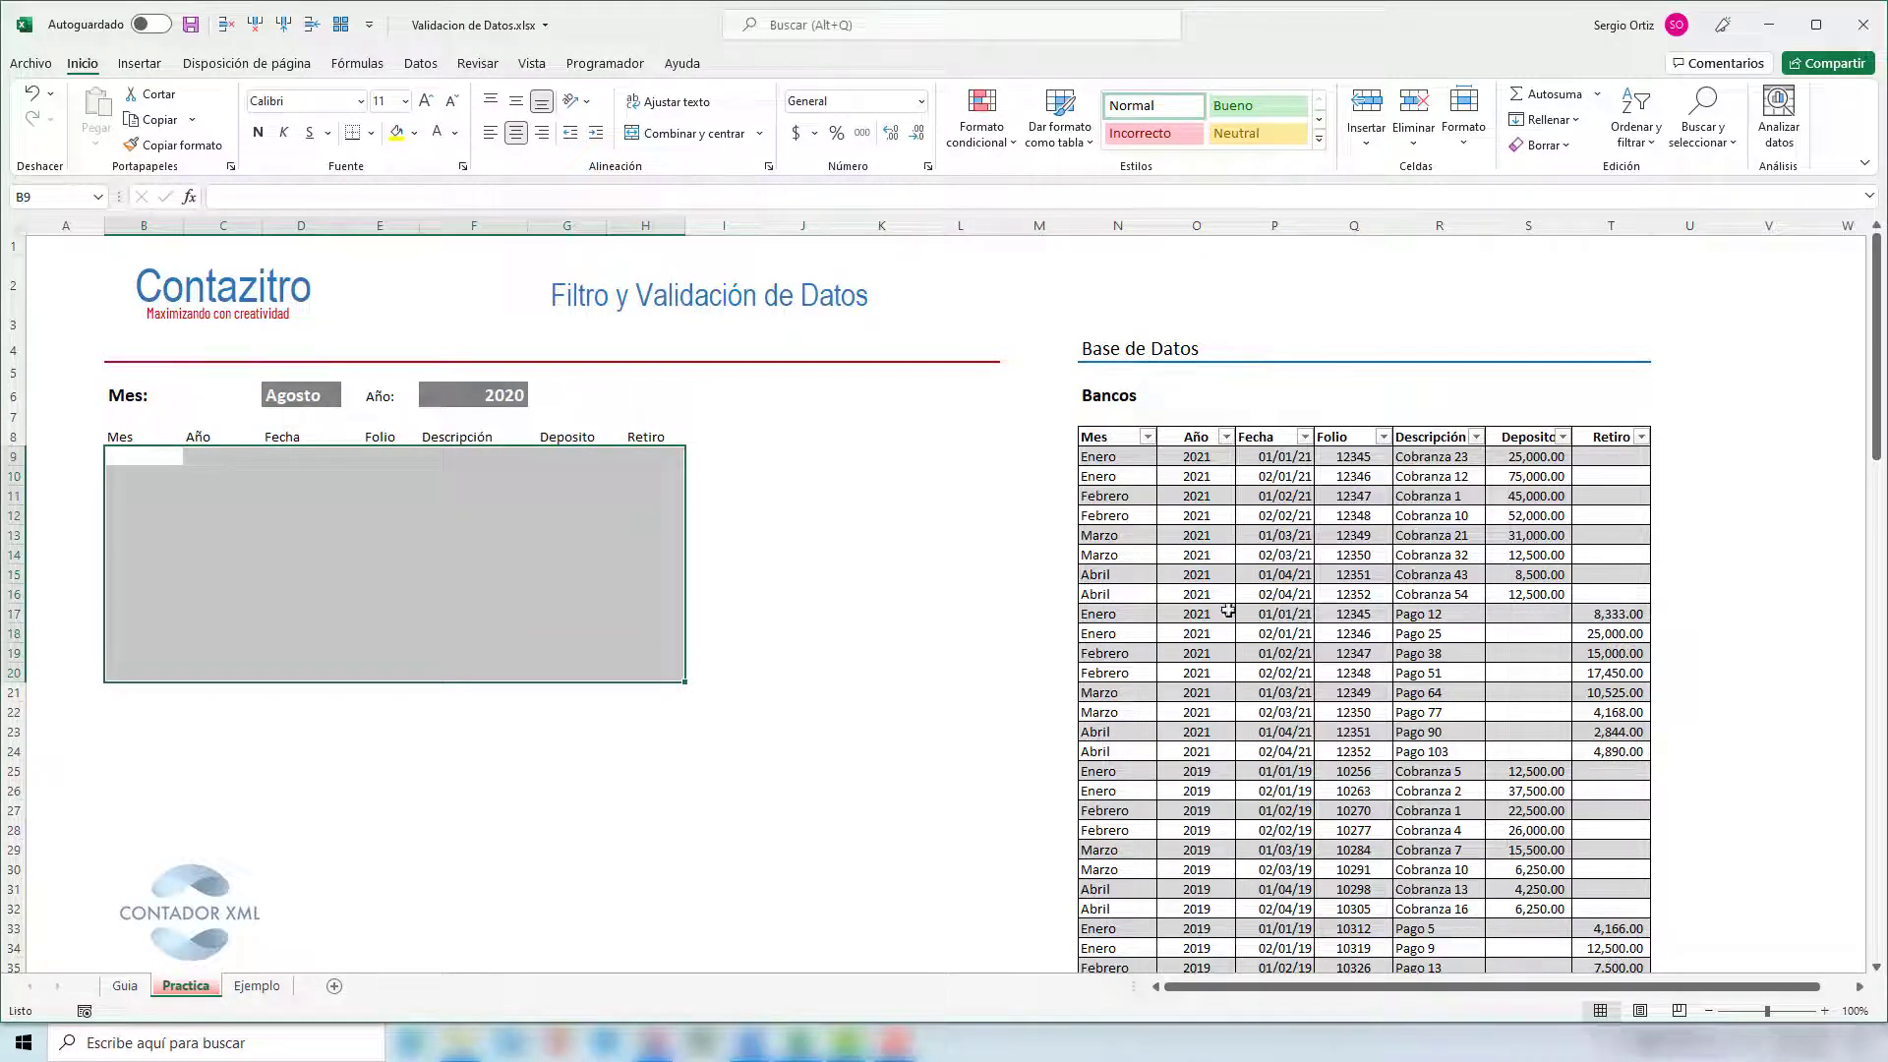
drag(1113, 439, 1631, 747)
- Start a FILTRAR formula in B9 under the report's Mes heading, using the BdBancos3 table as the array
click(140, 459)
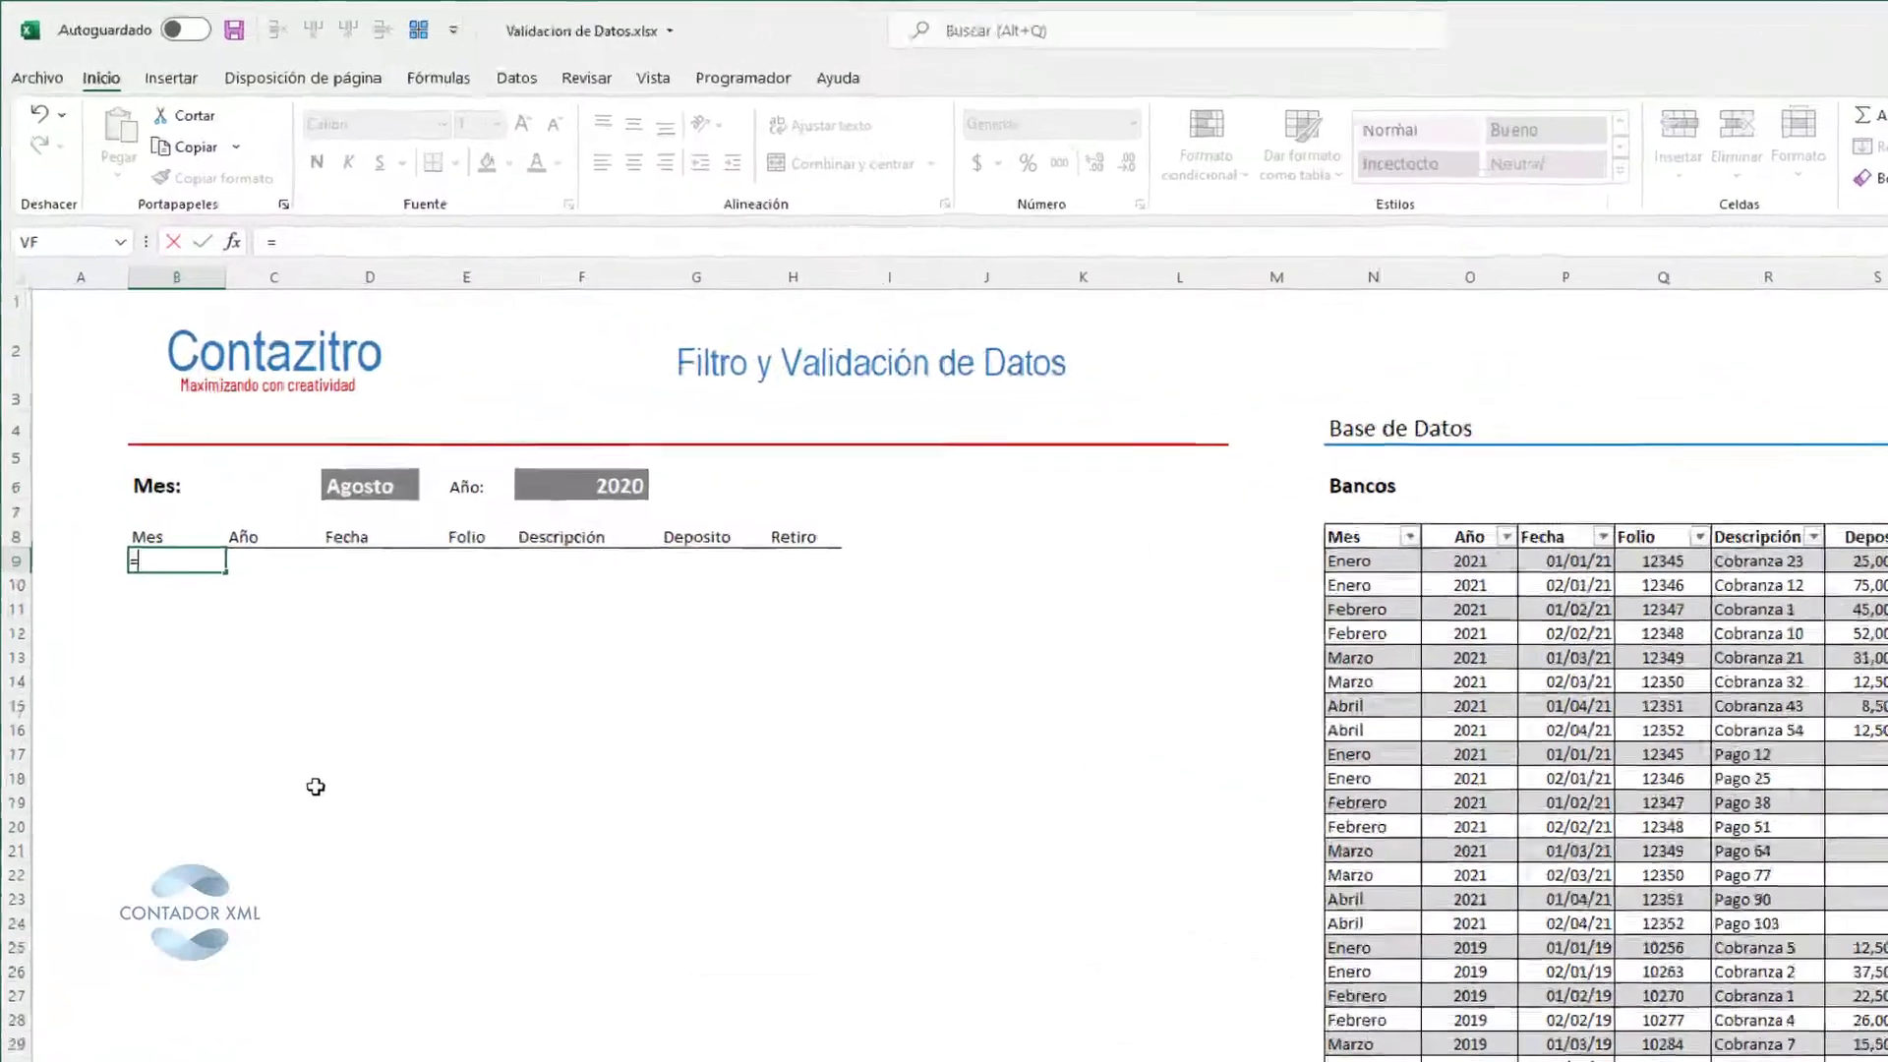
text(=fil)
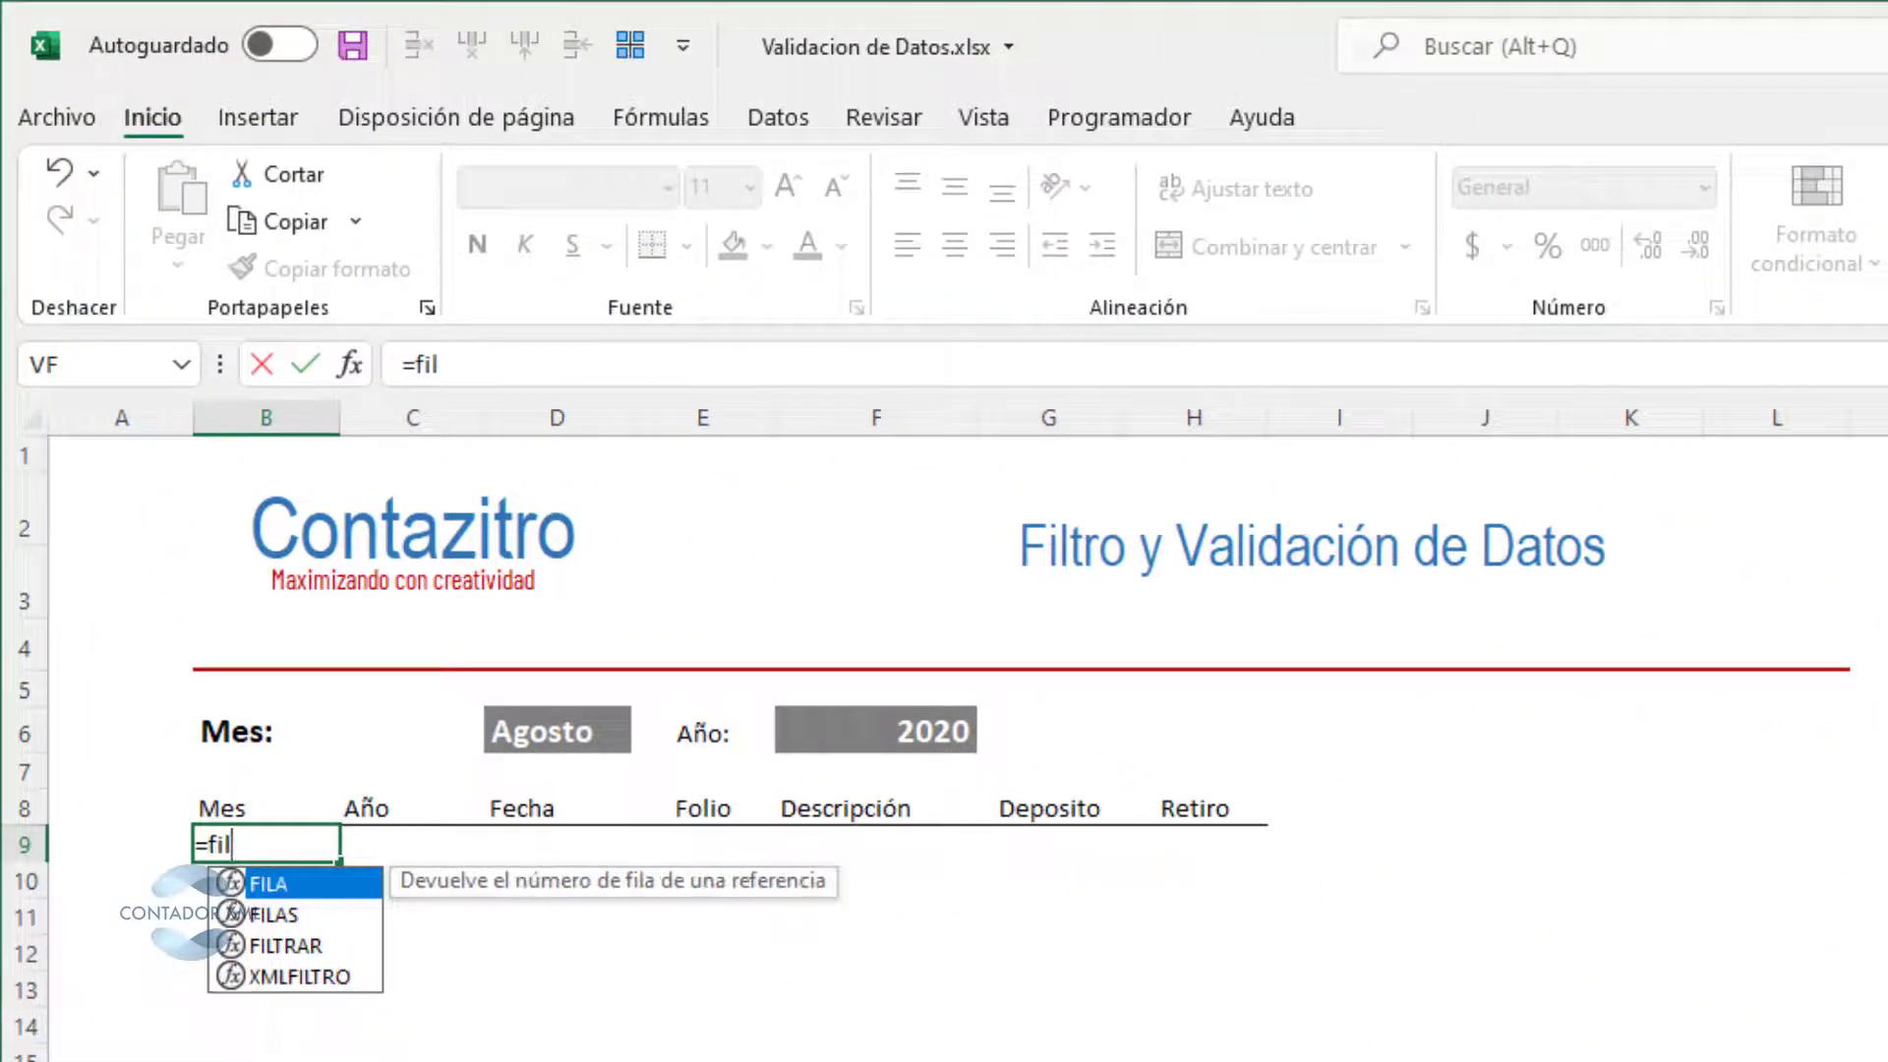
double_click(288, 951)
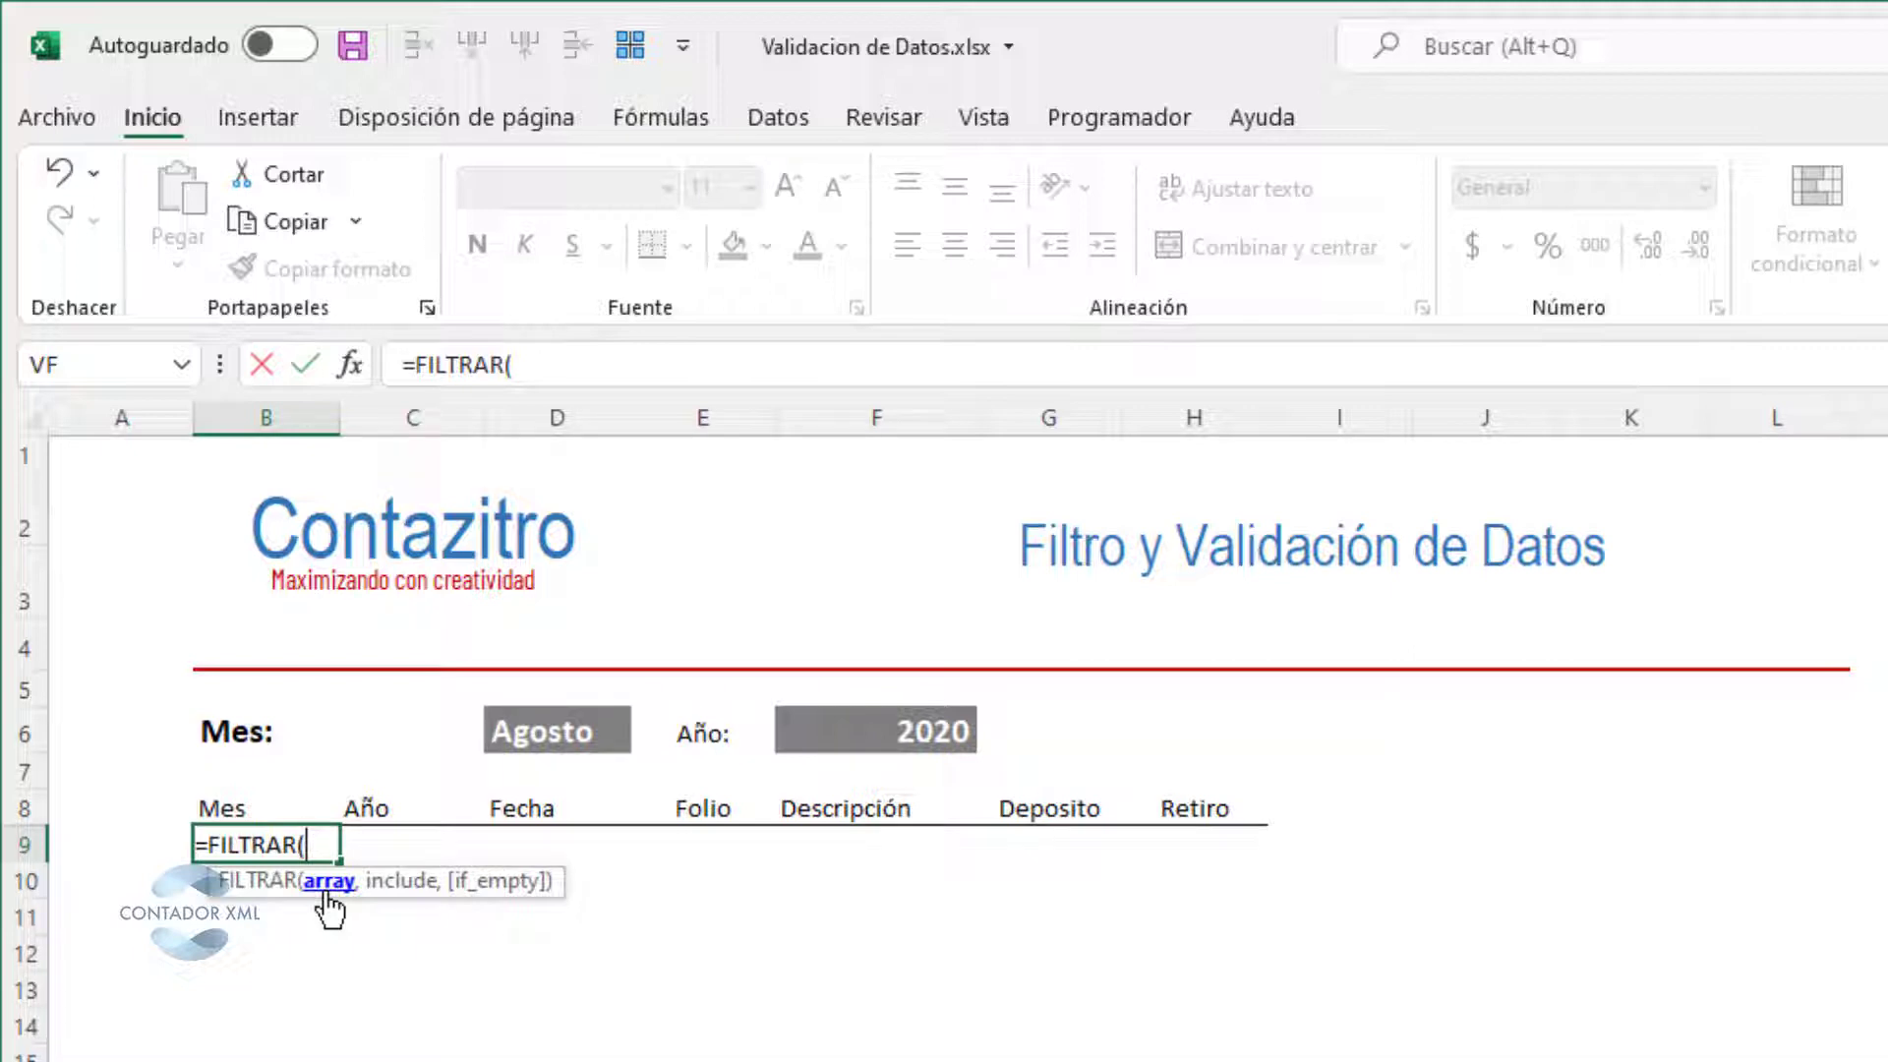
text(bd)
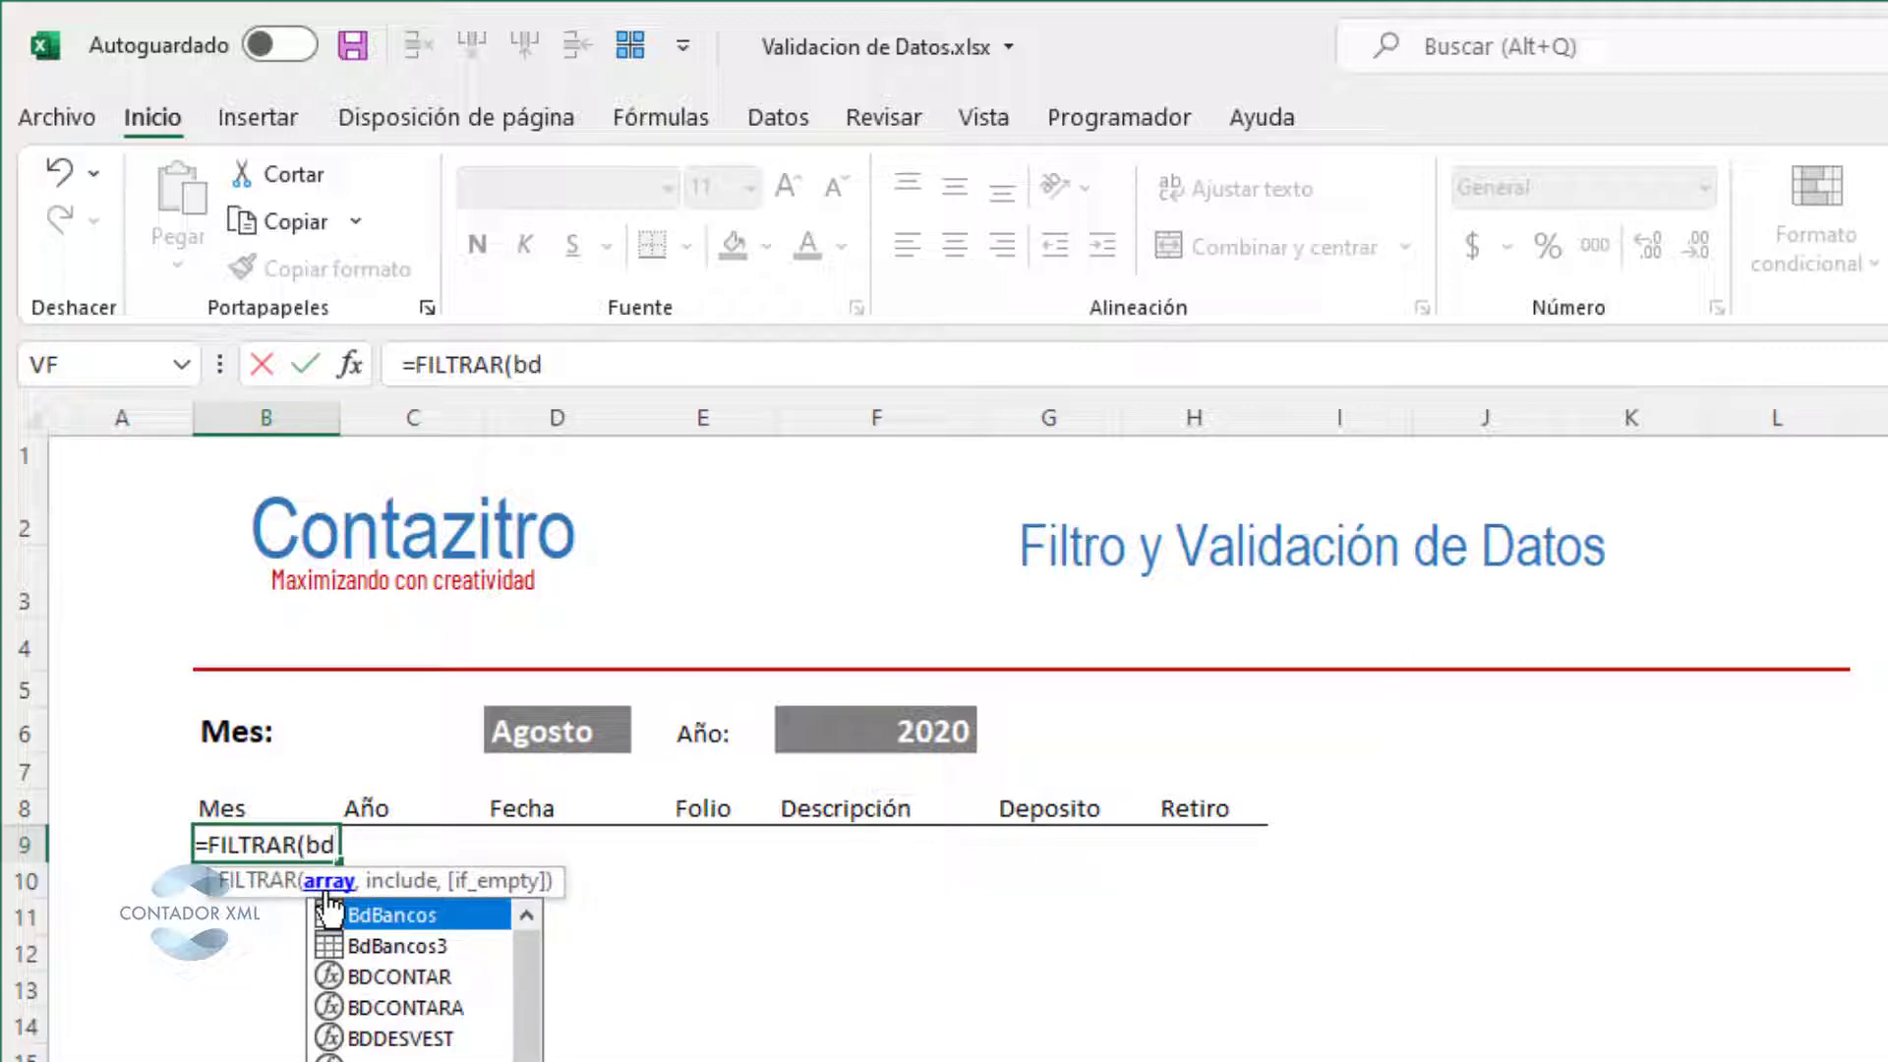
double_click(365, 946)
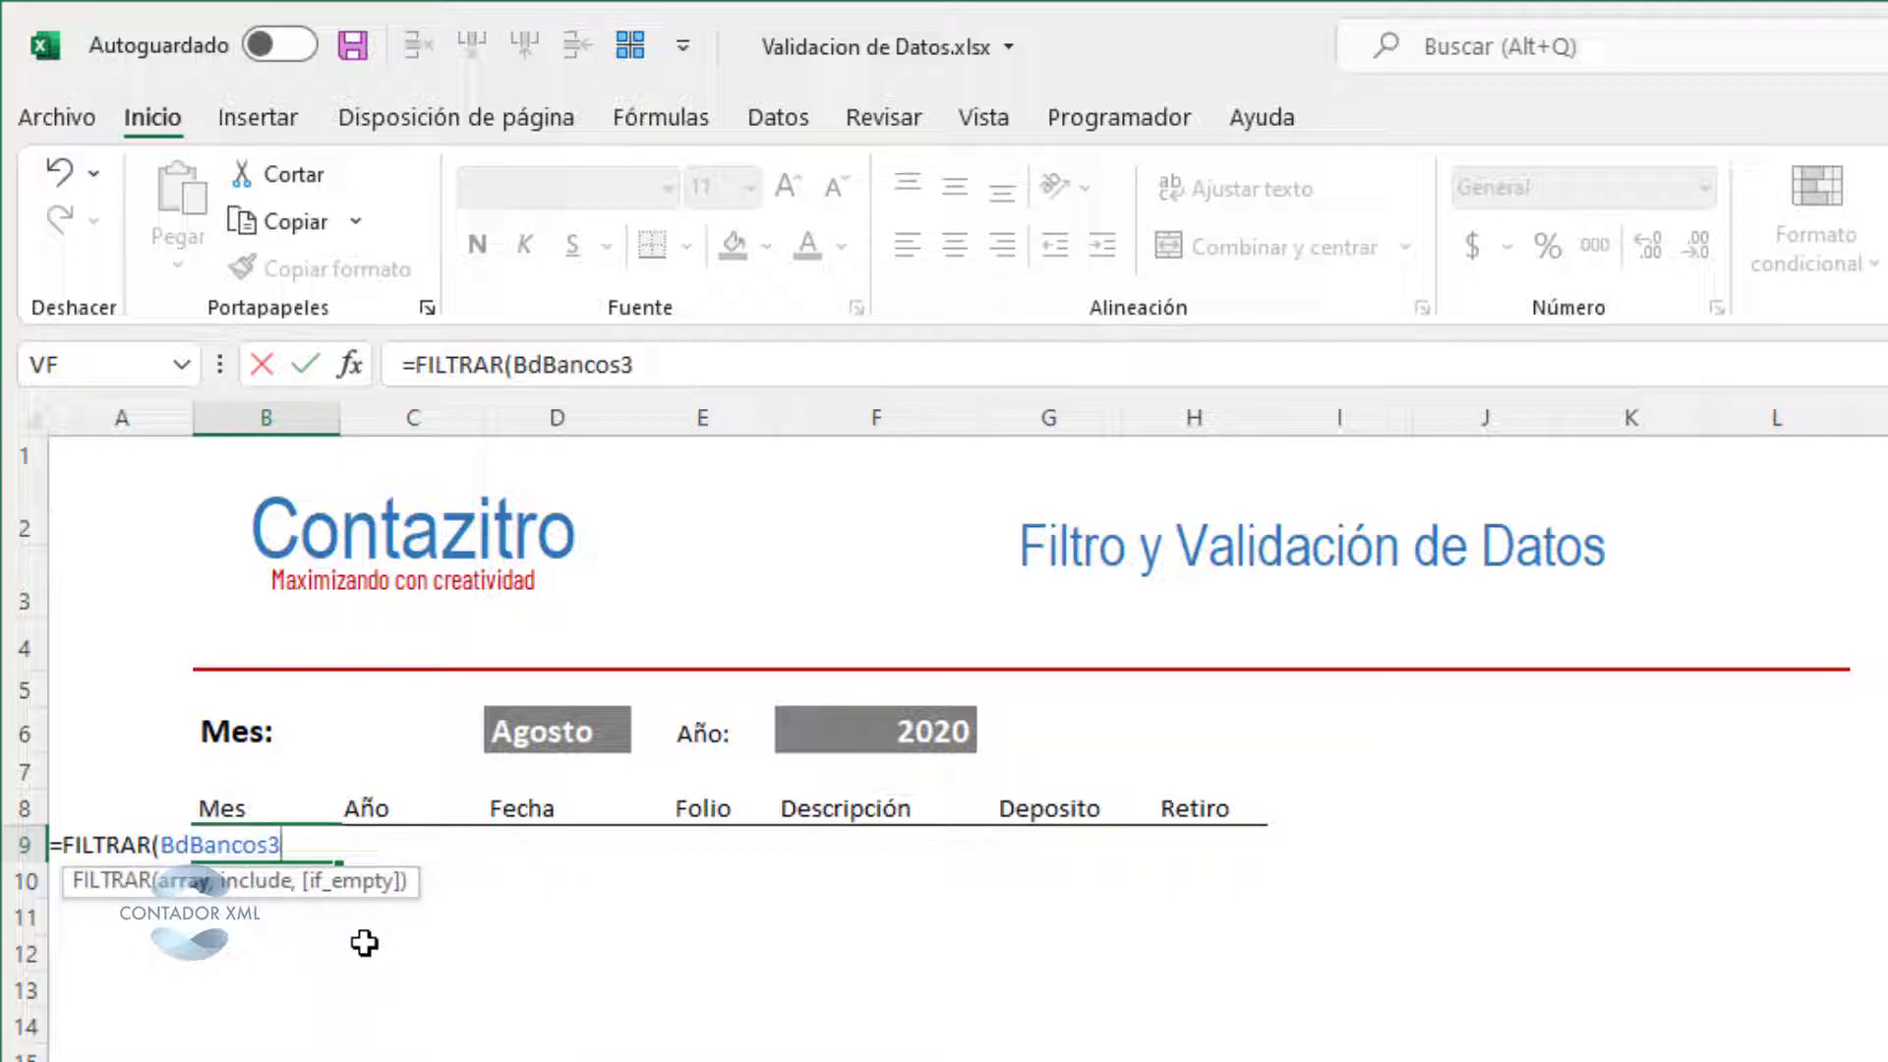
- Add the include condition BdBancos3[Mes]=D6 to the FILTRAR formula so it matches the selected month
text(,)
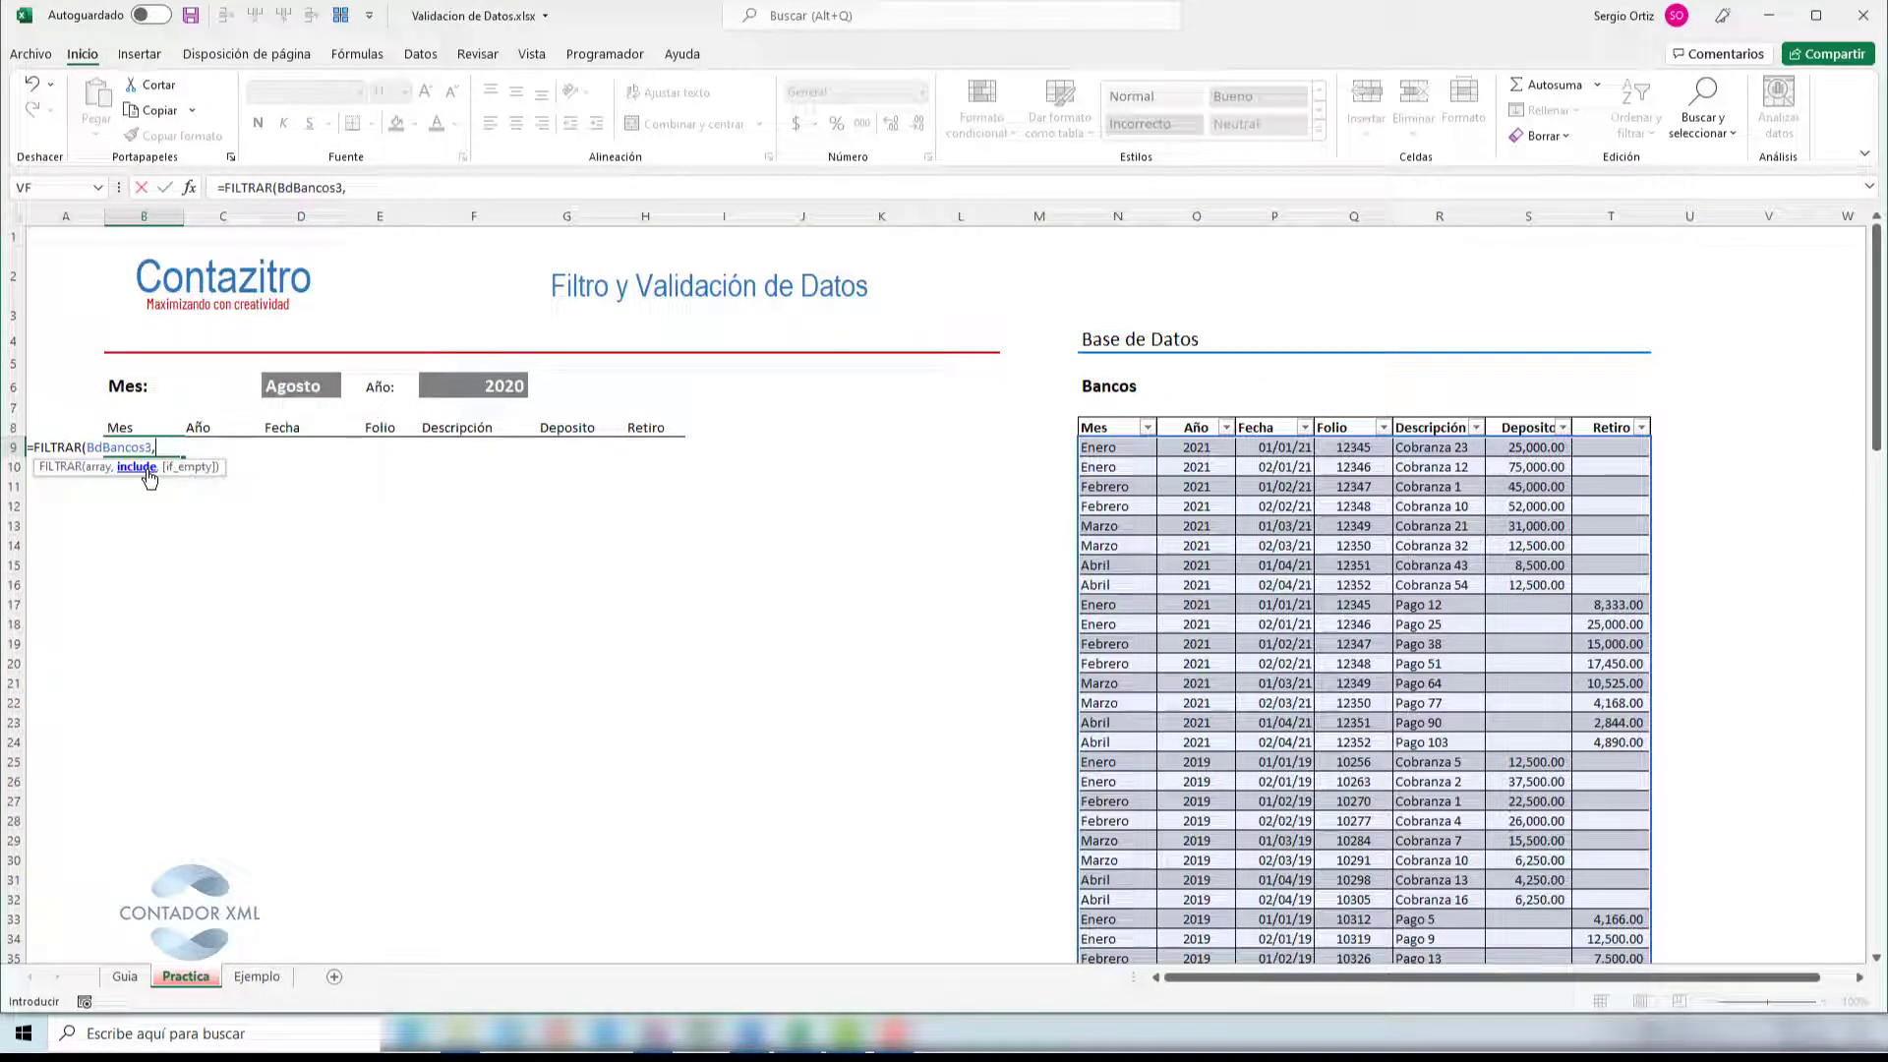
click(1114, 427)
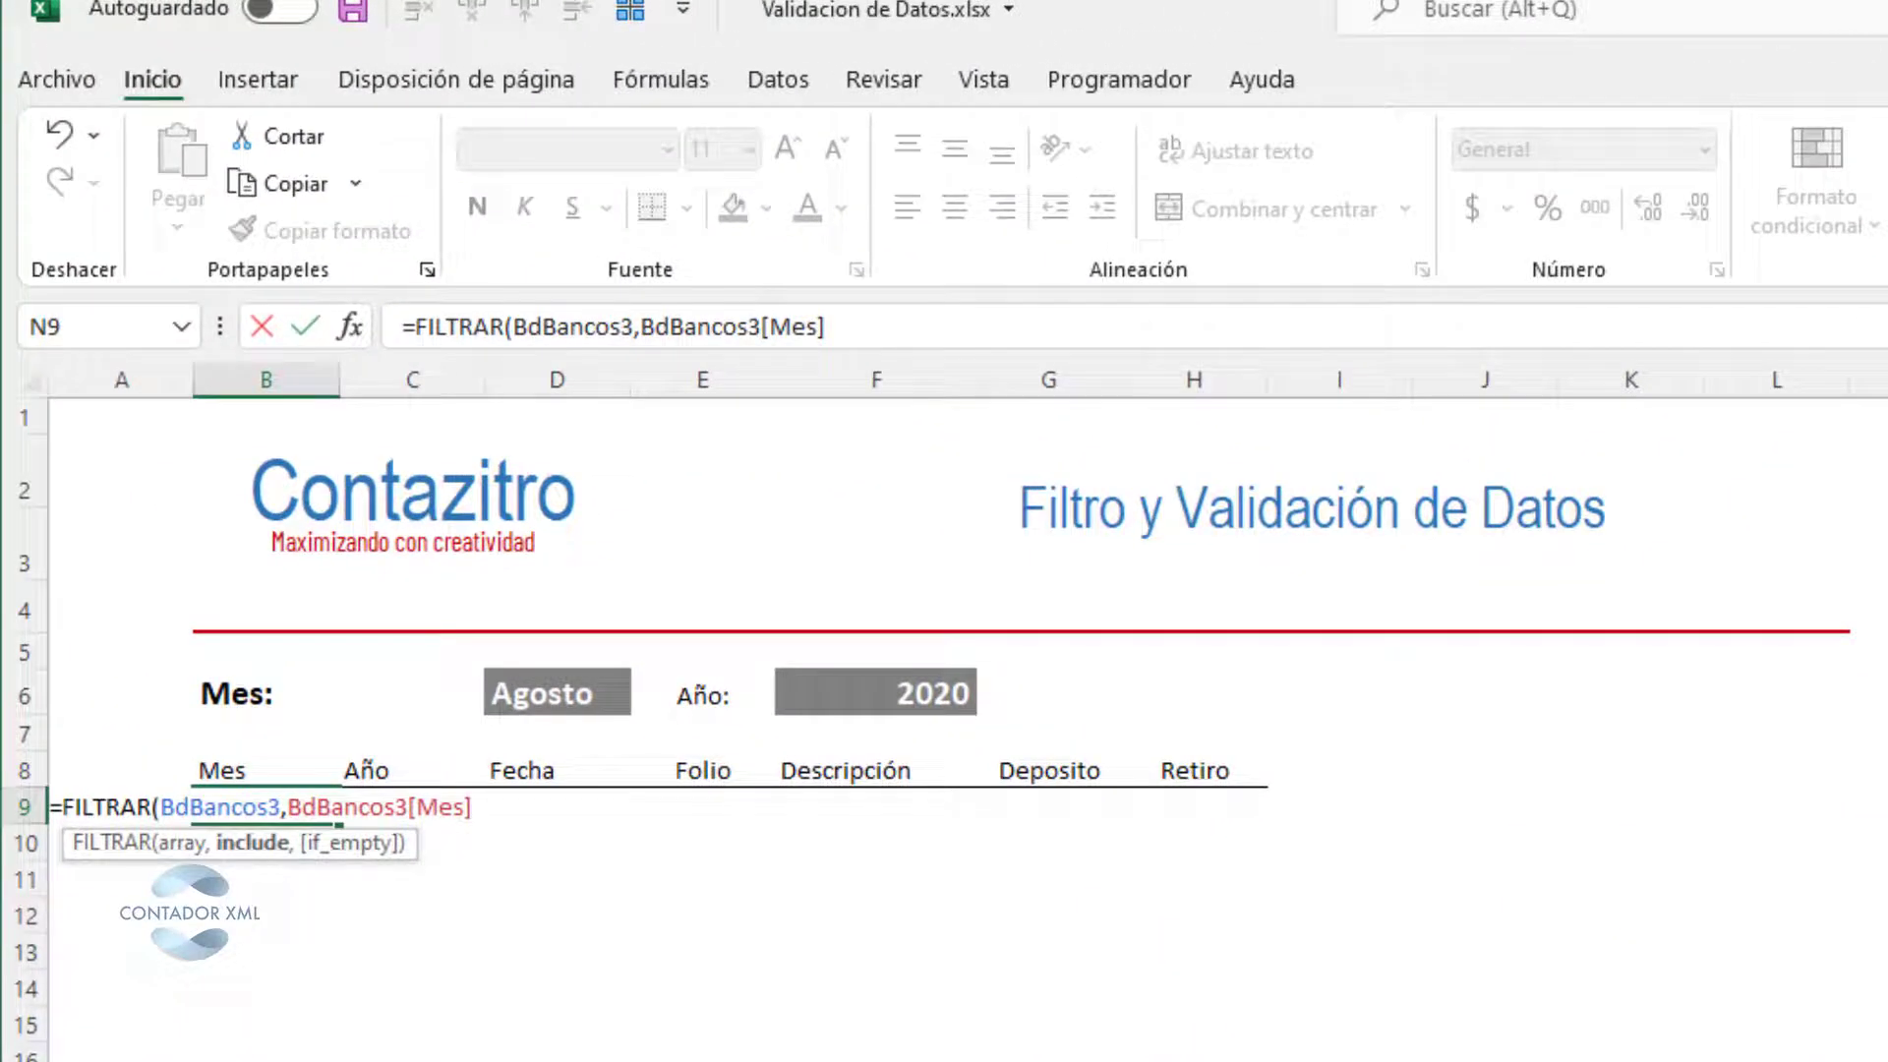
text(=)
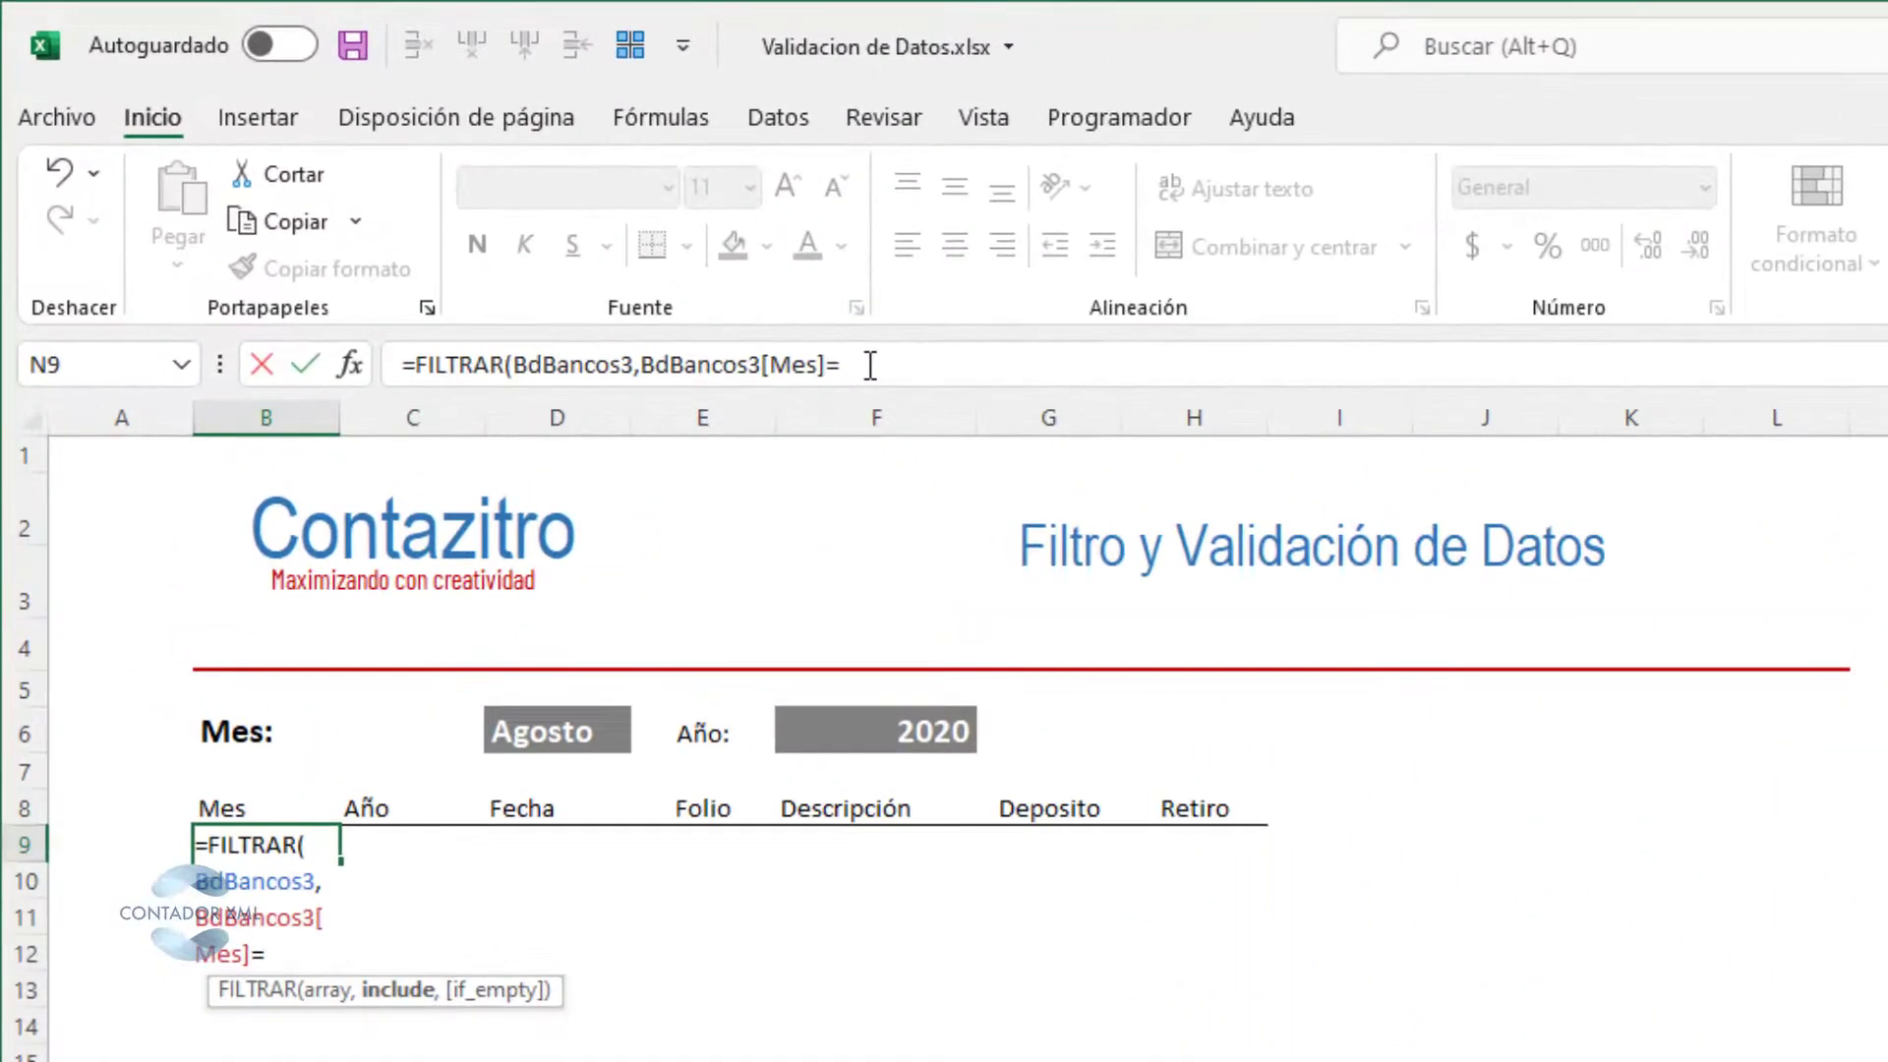
click(870, 365)
click(571, 738)
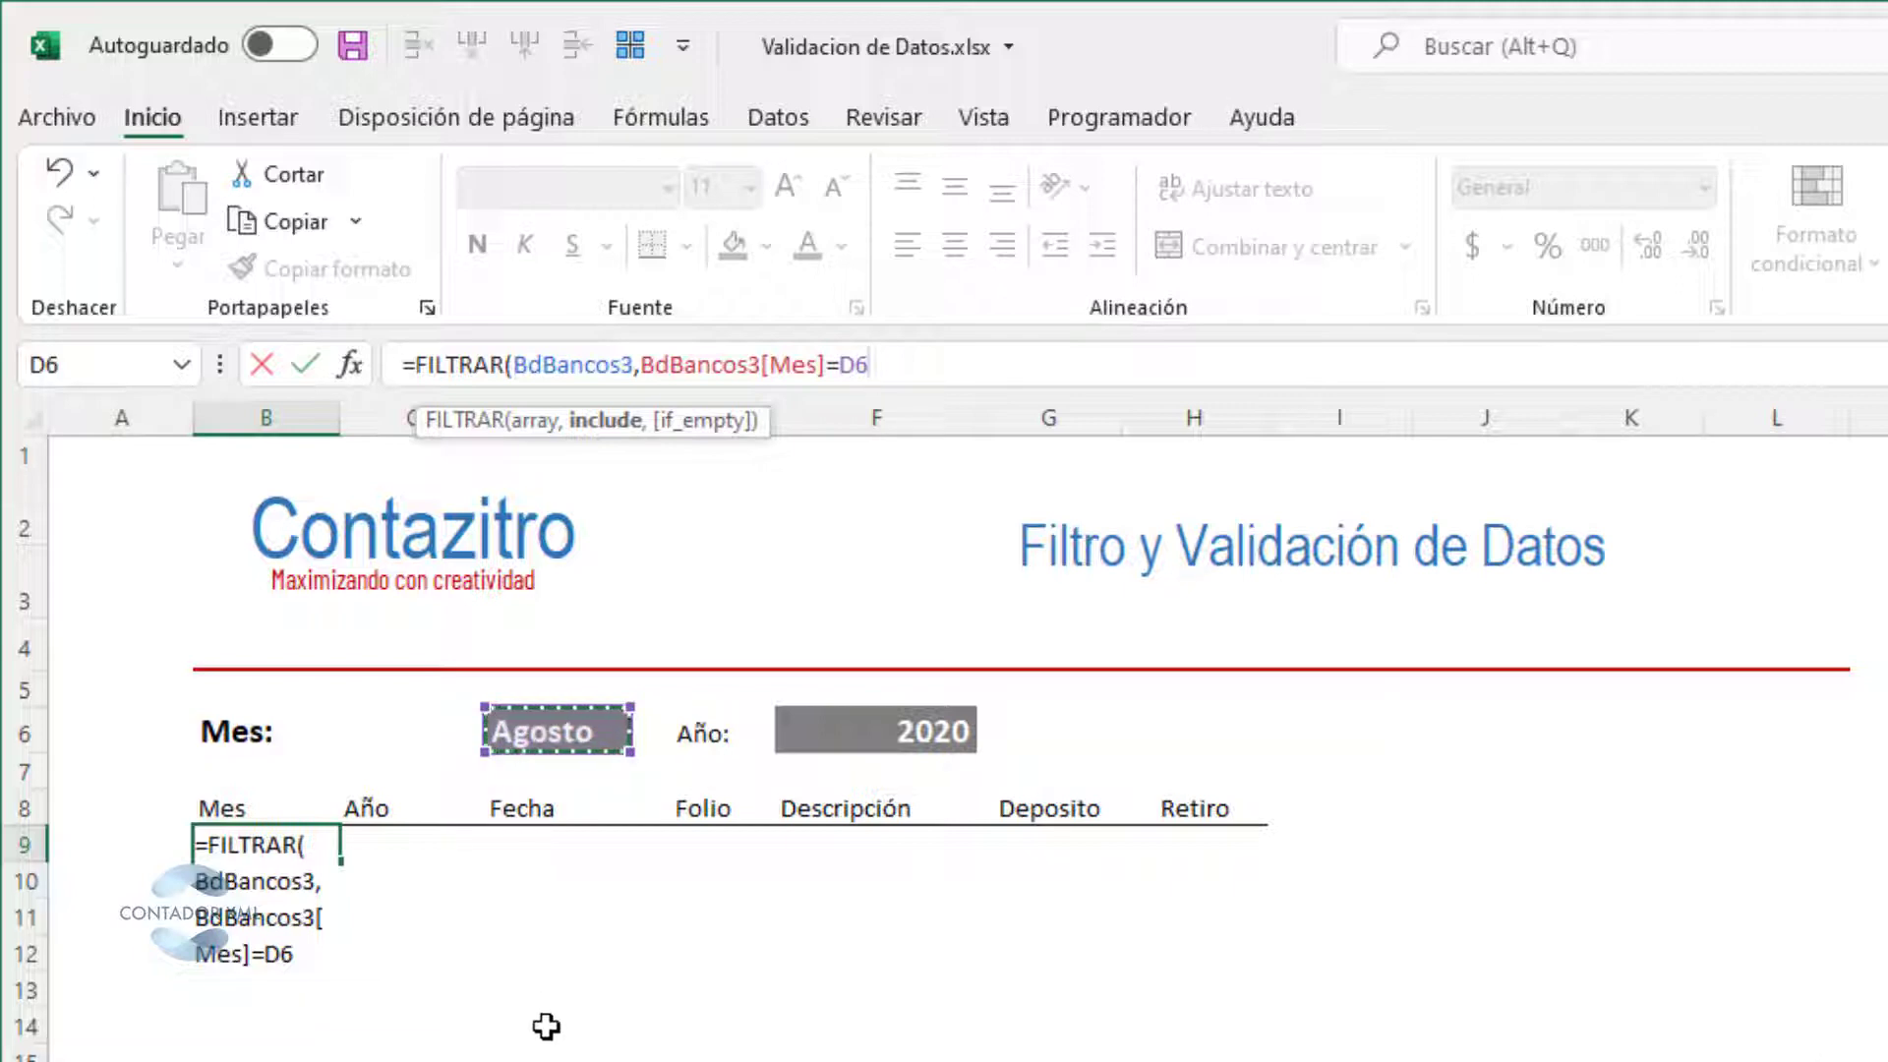
- Complete the B9 FILTRAR formula with "No Existe" as the if-empty text and enter it
text(,)
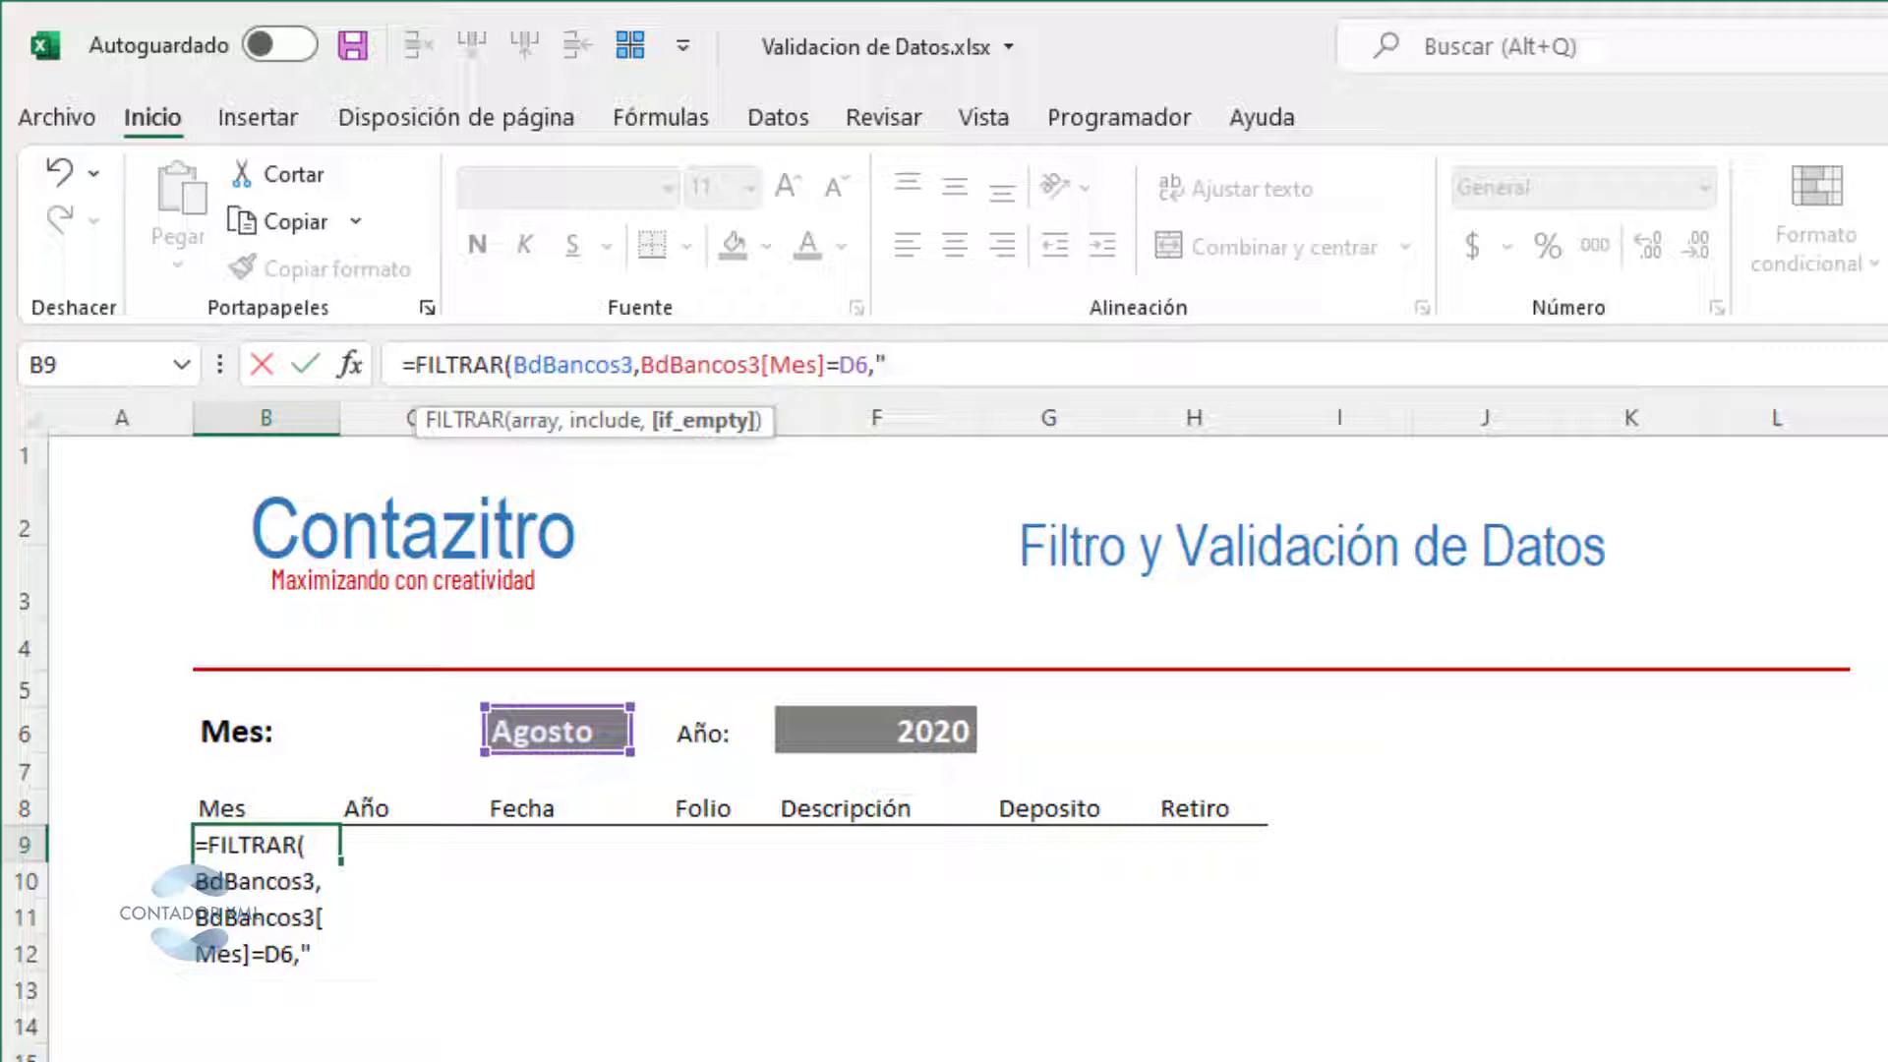
text(No Exi)
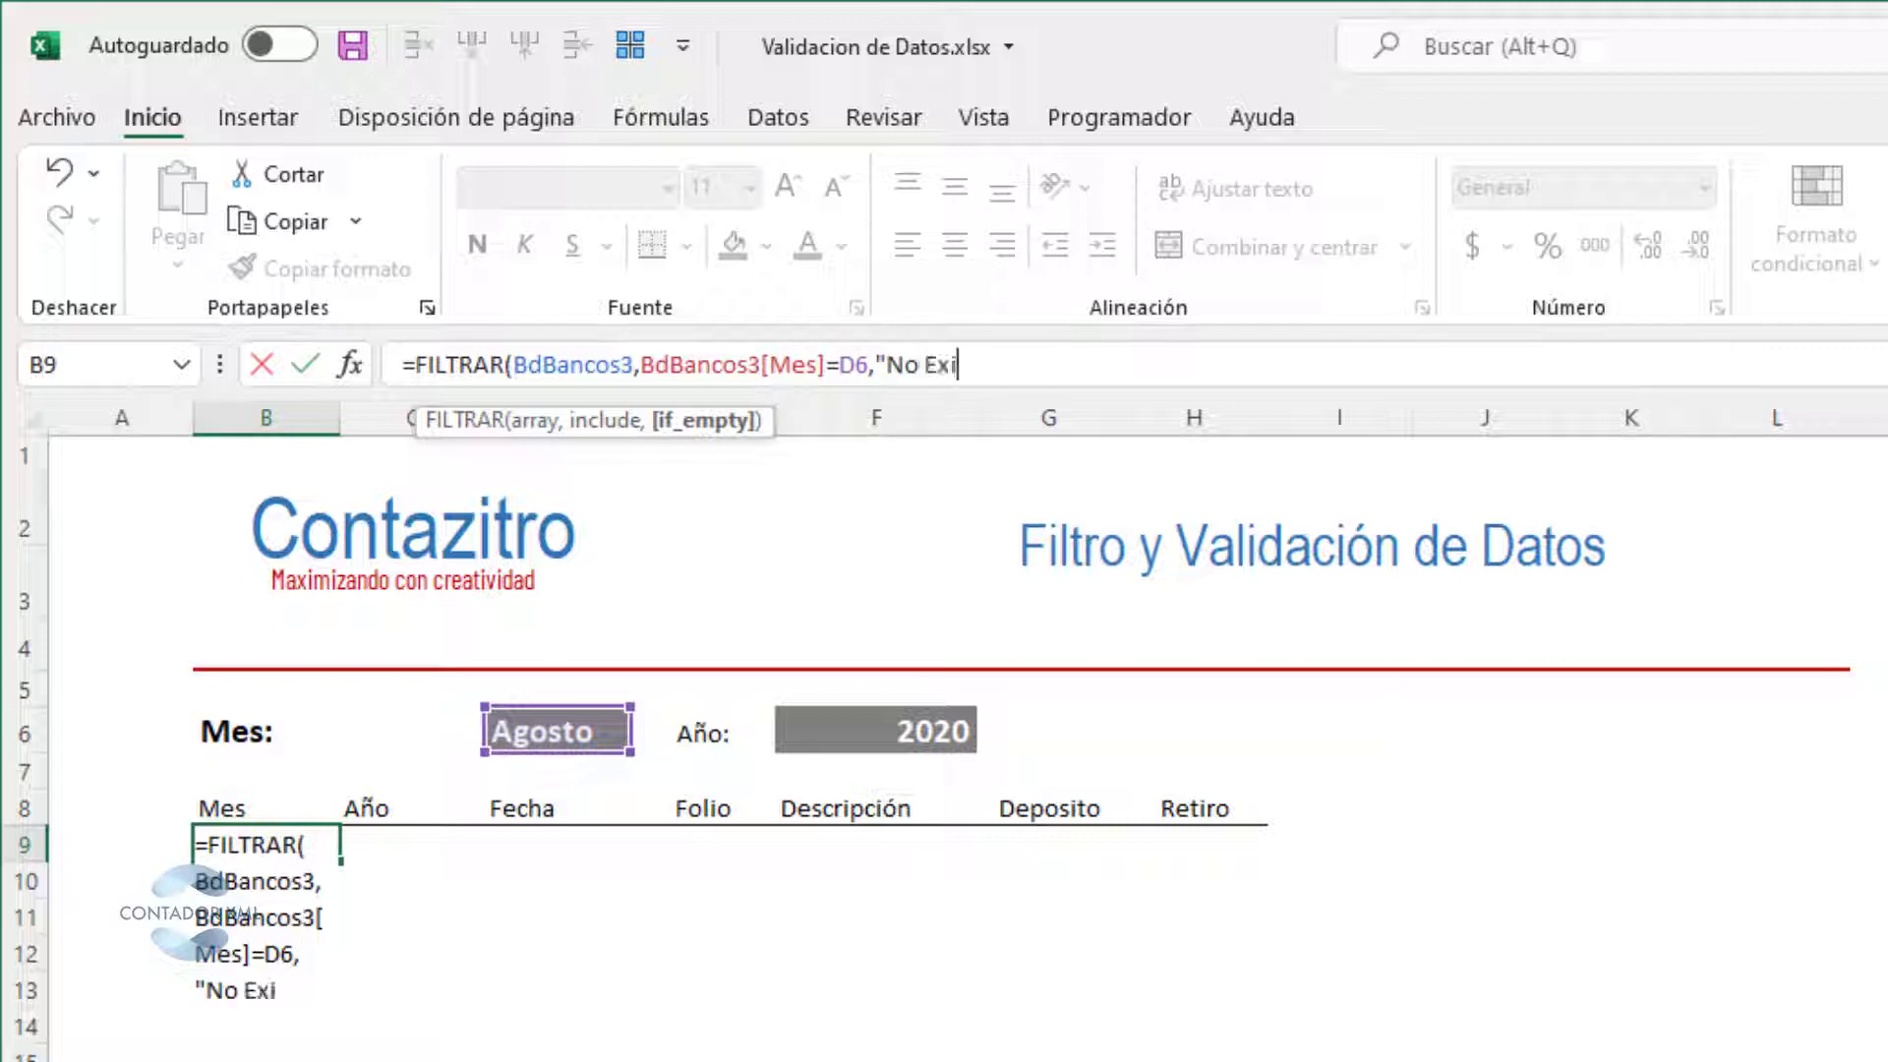
text(x)
key(BackSpace)
text(ste"))
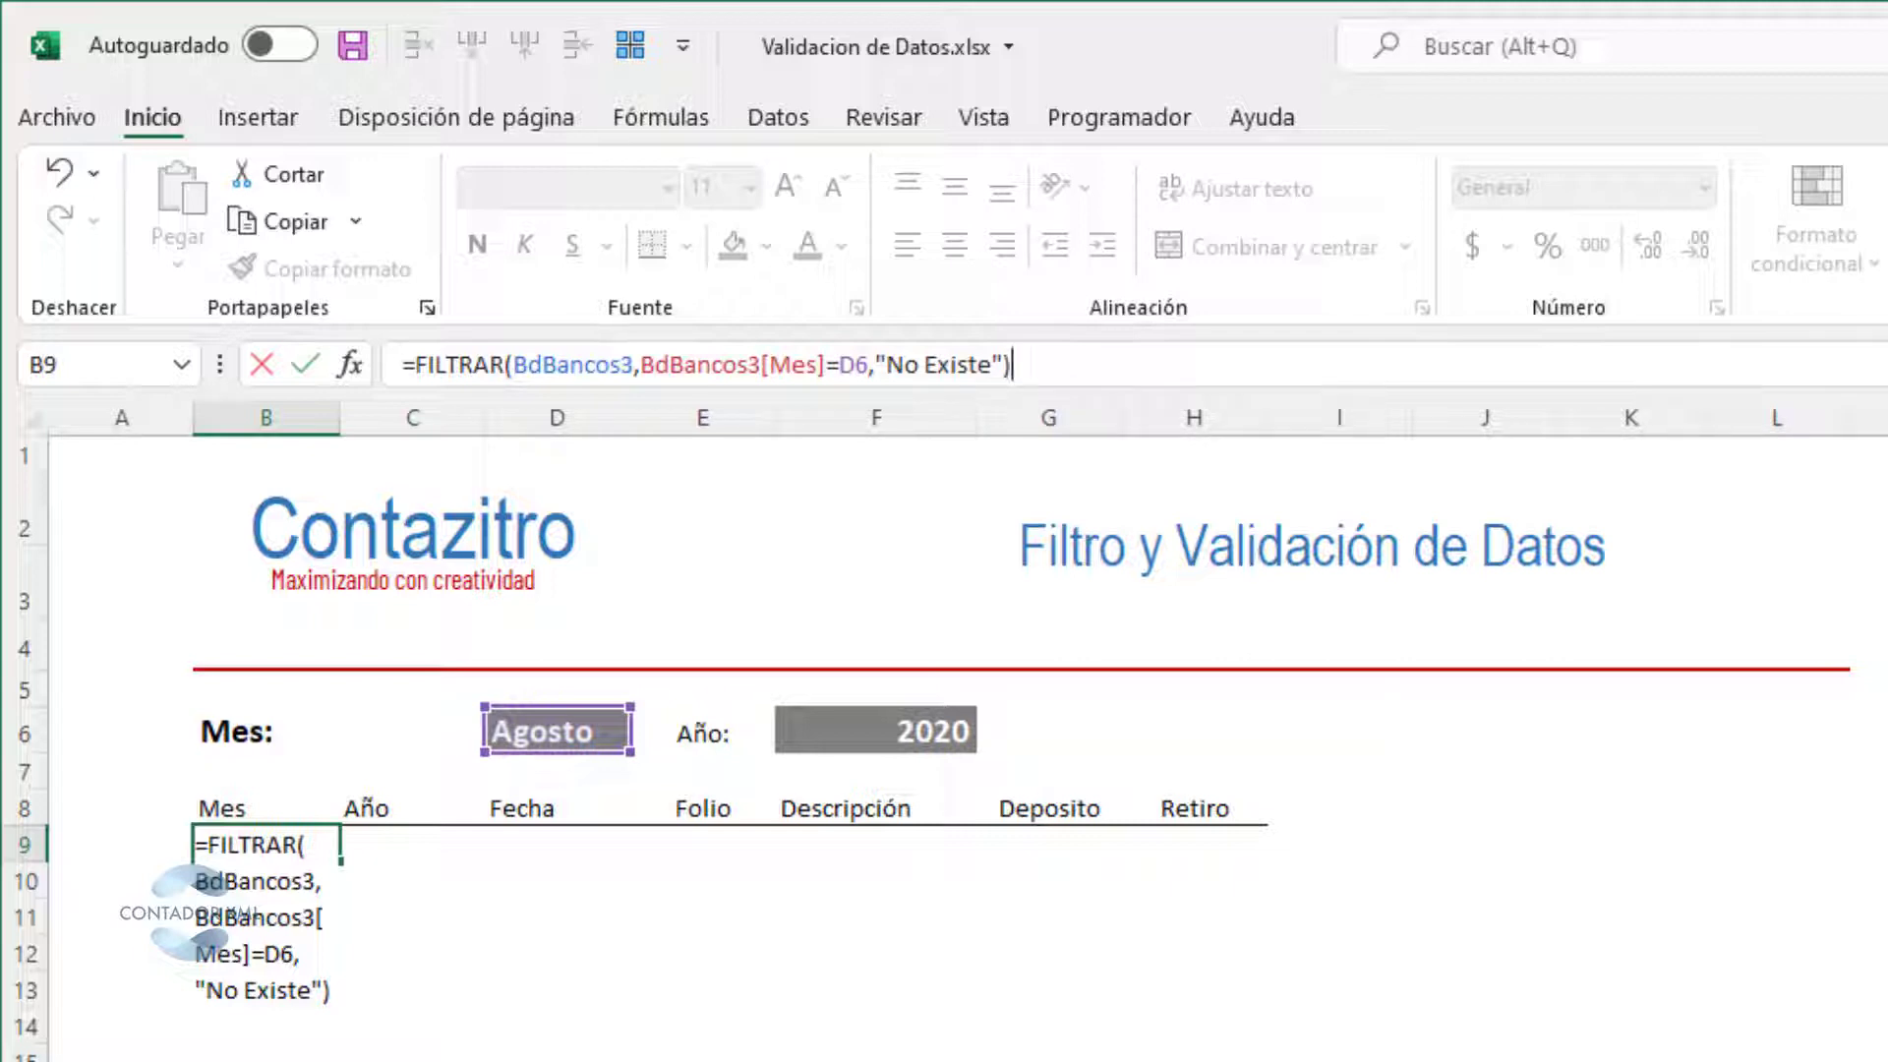
key(Return)
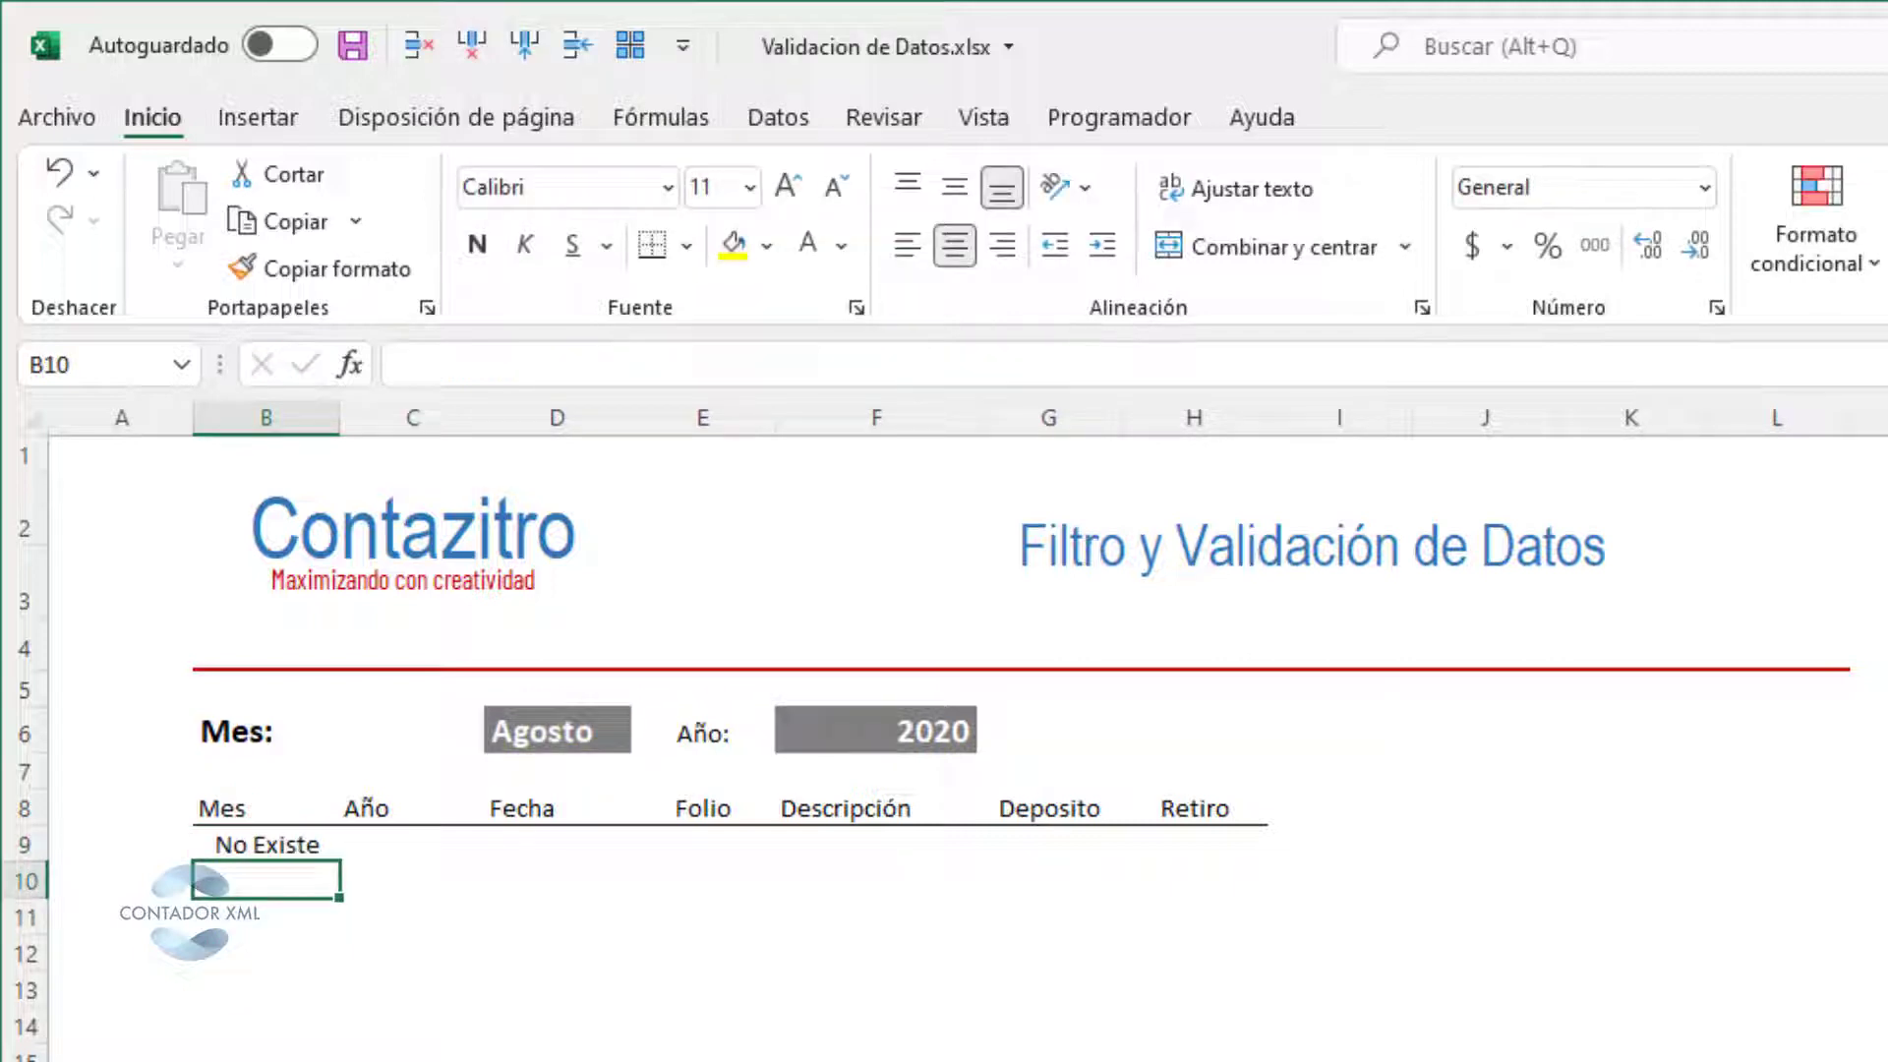
key(Up)
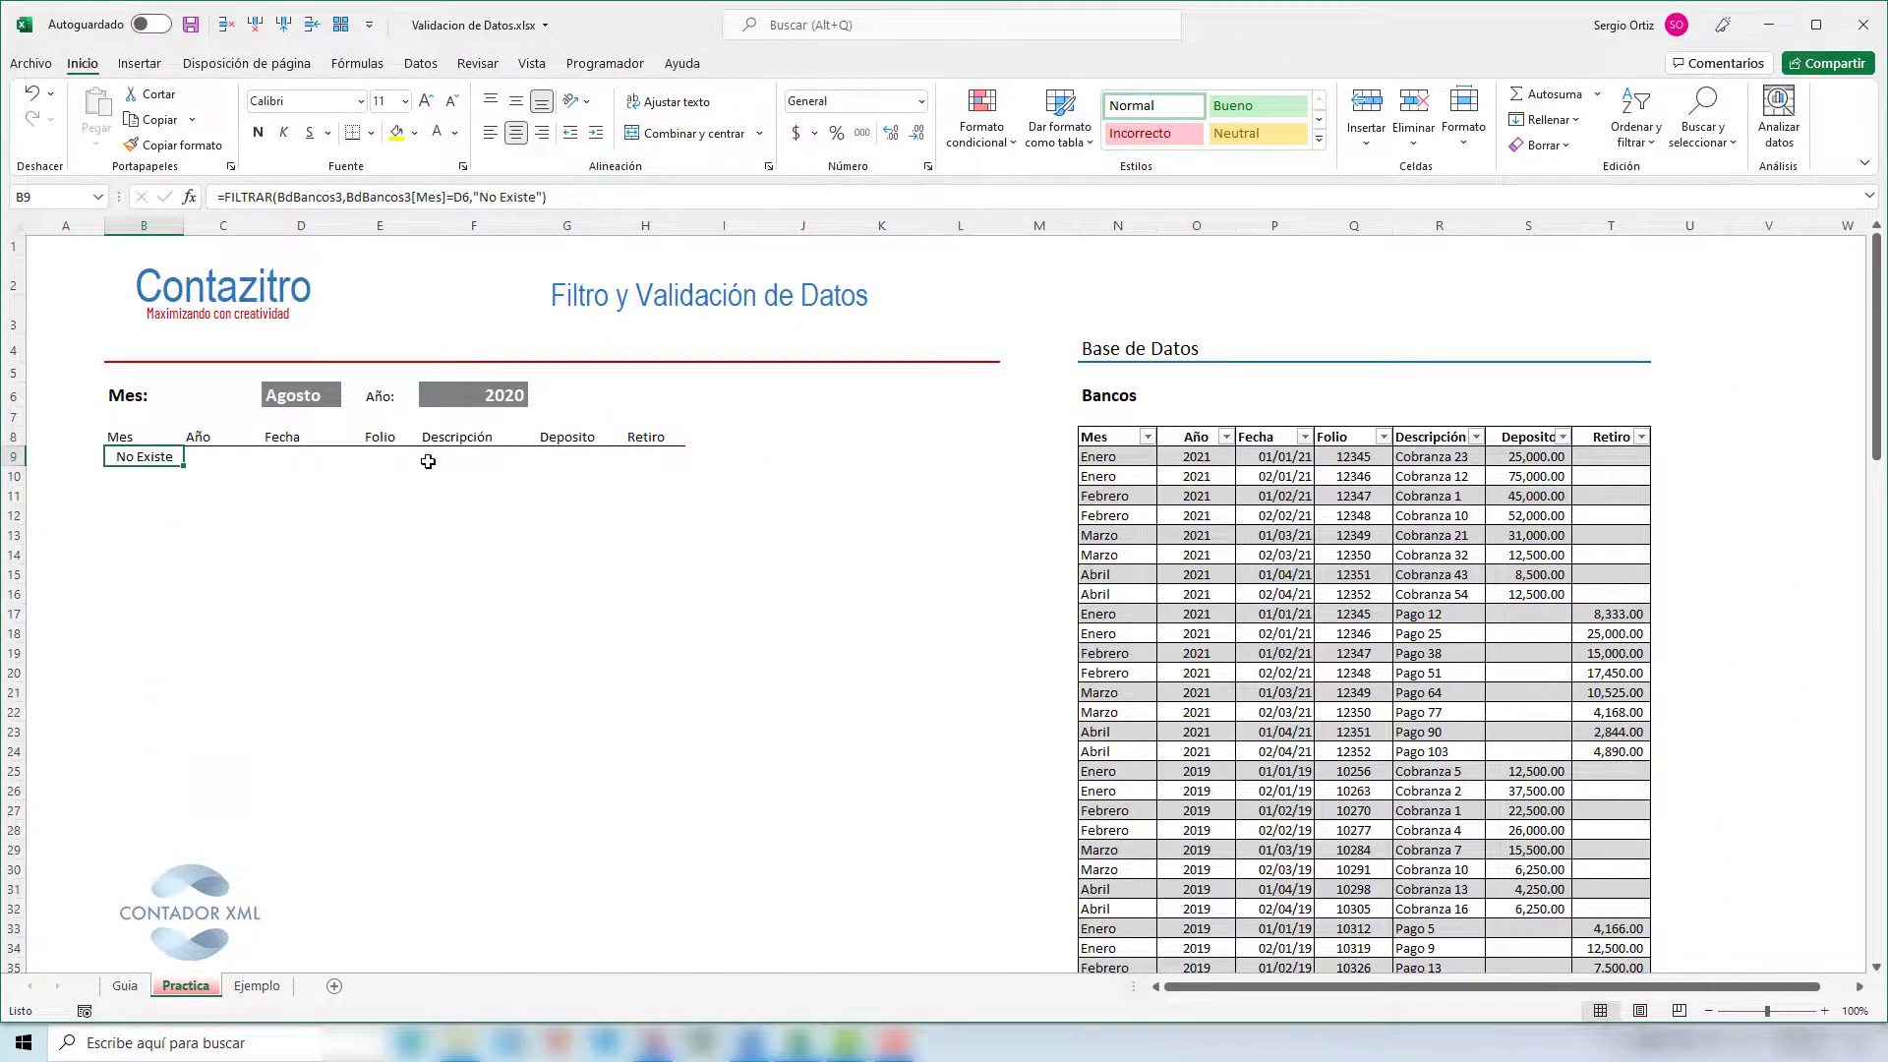
- Choose Febrero in the month selector D6 to filter the report by that month
click(314, 395)
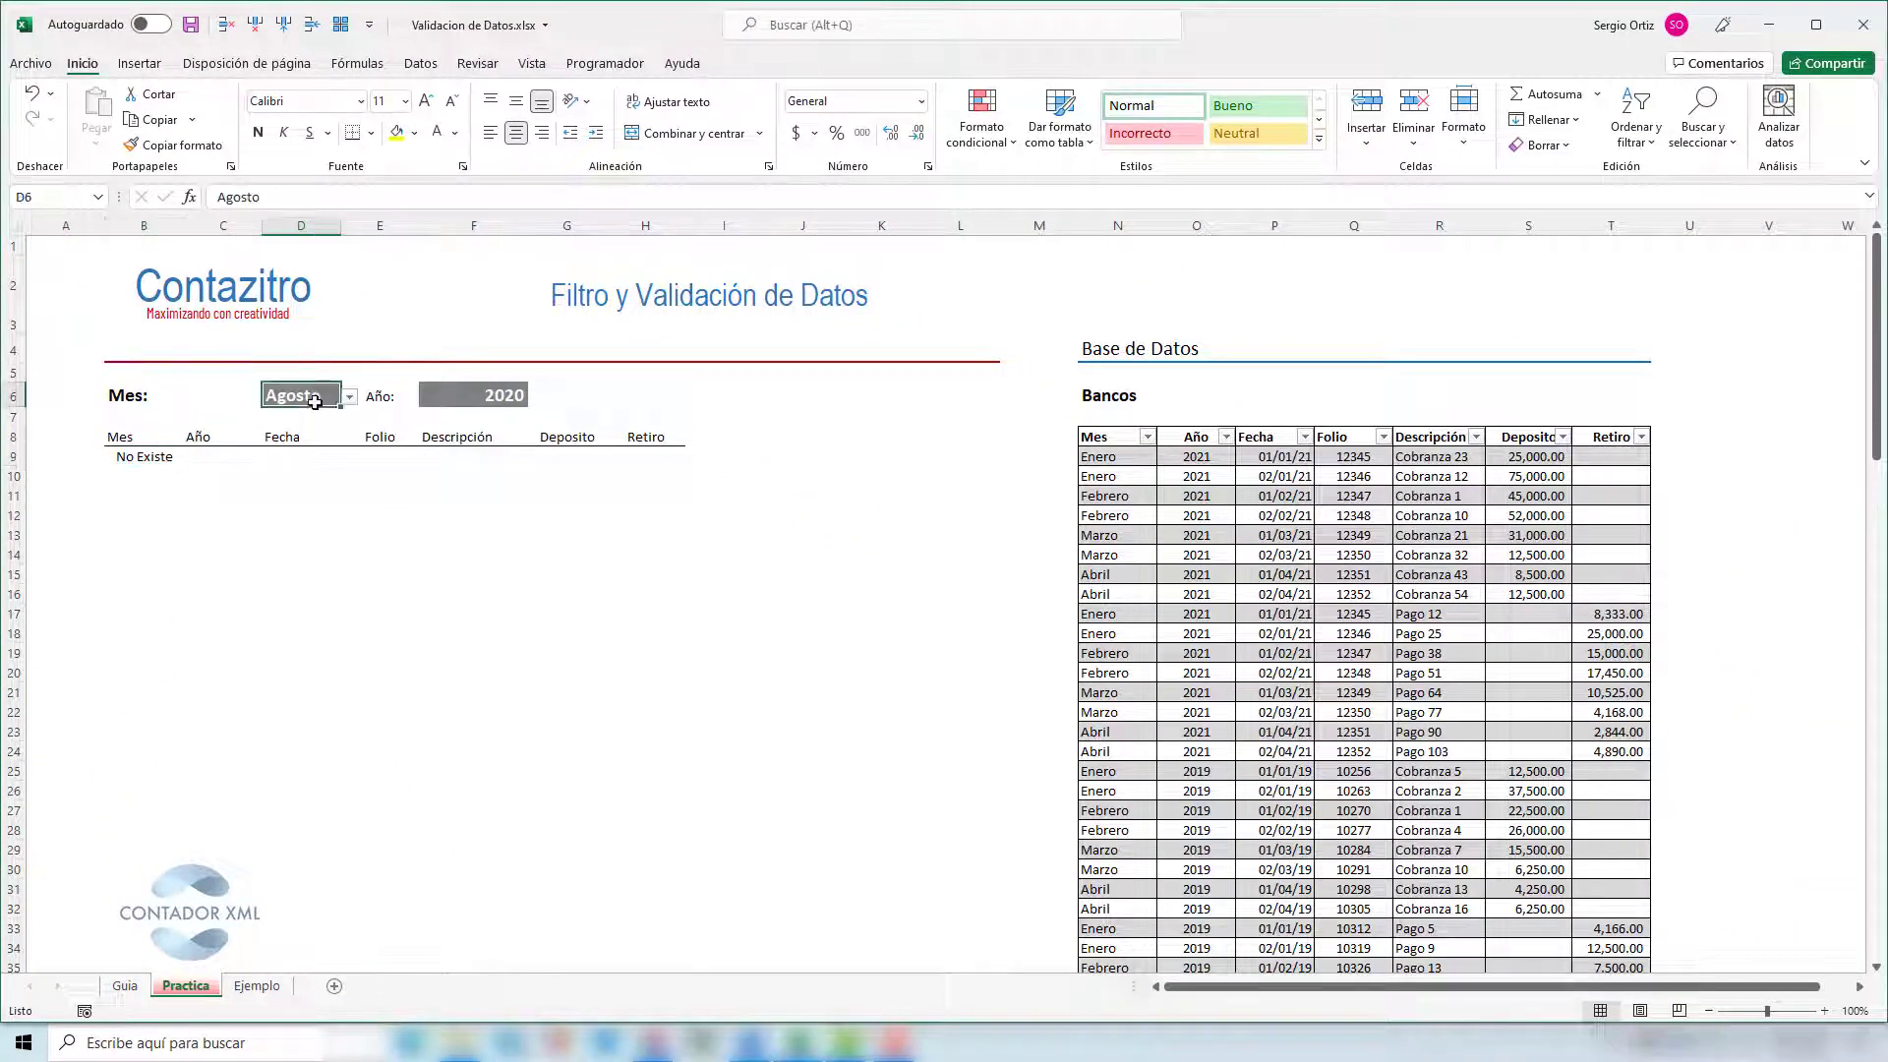
click(349, 399)
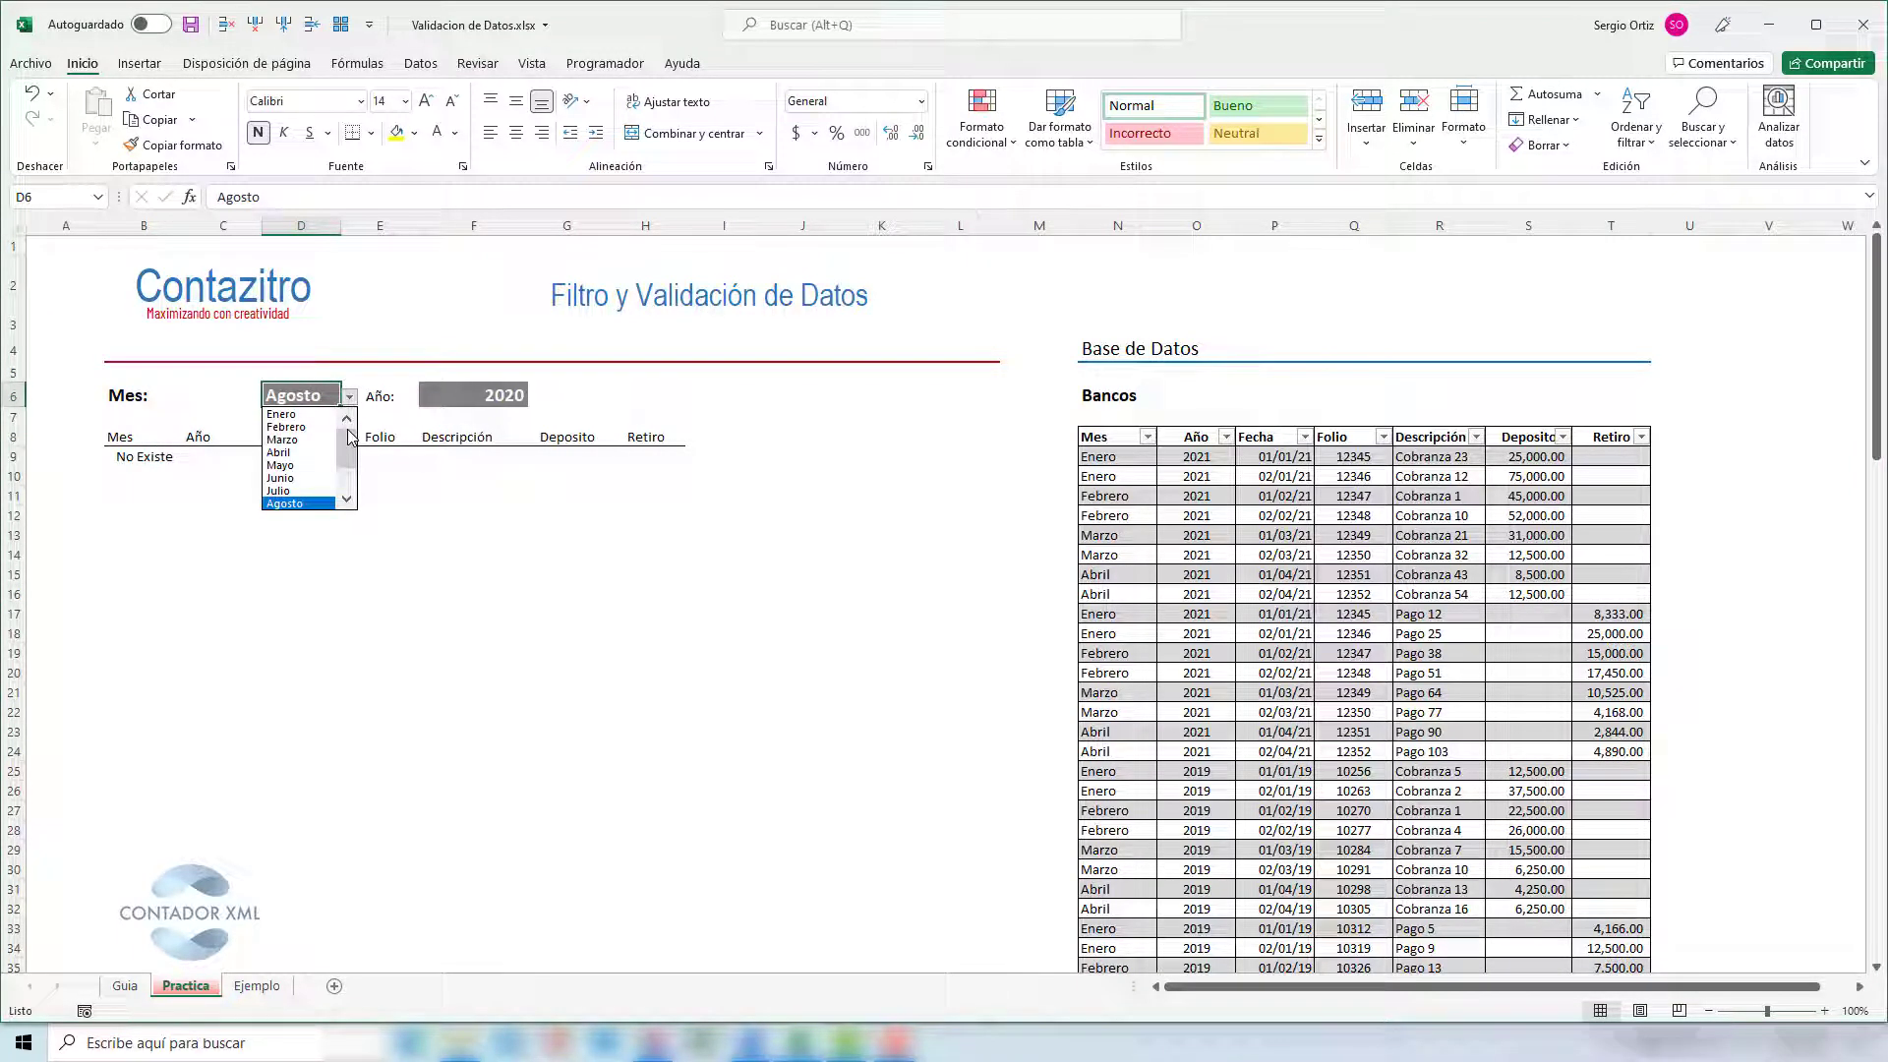
click(287, 427)
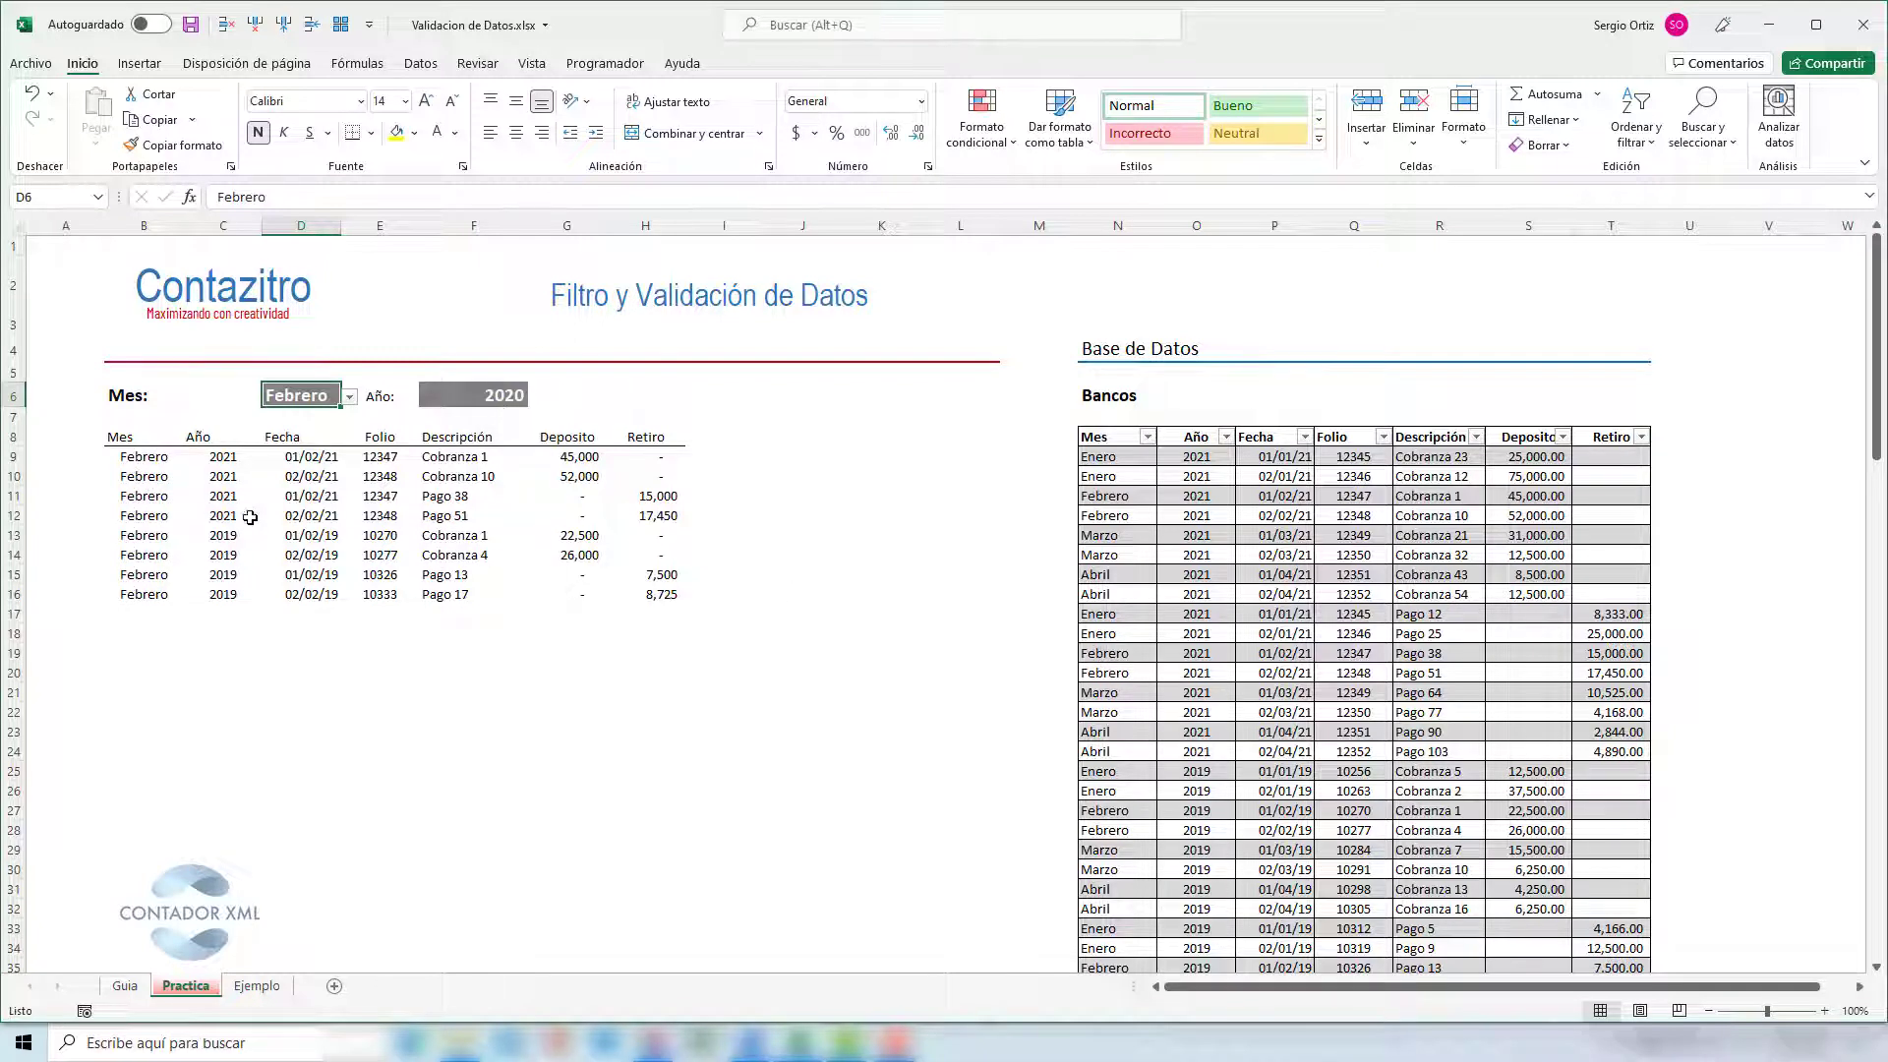
- Compare the filtered report's Año column with the selected month in D6 and year in F6, and check the B9 formula
click(459, 402)
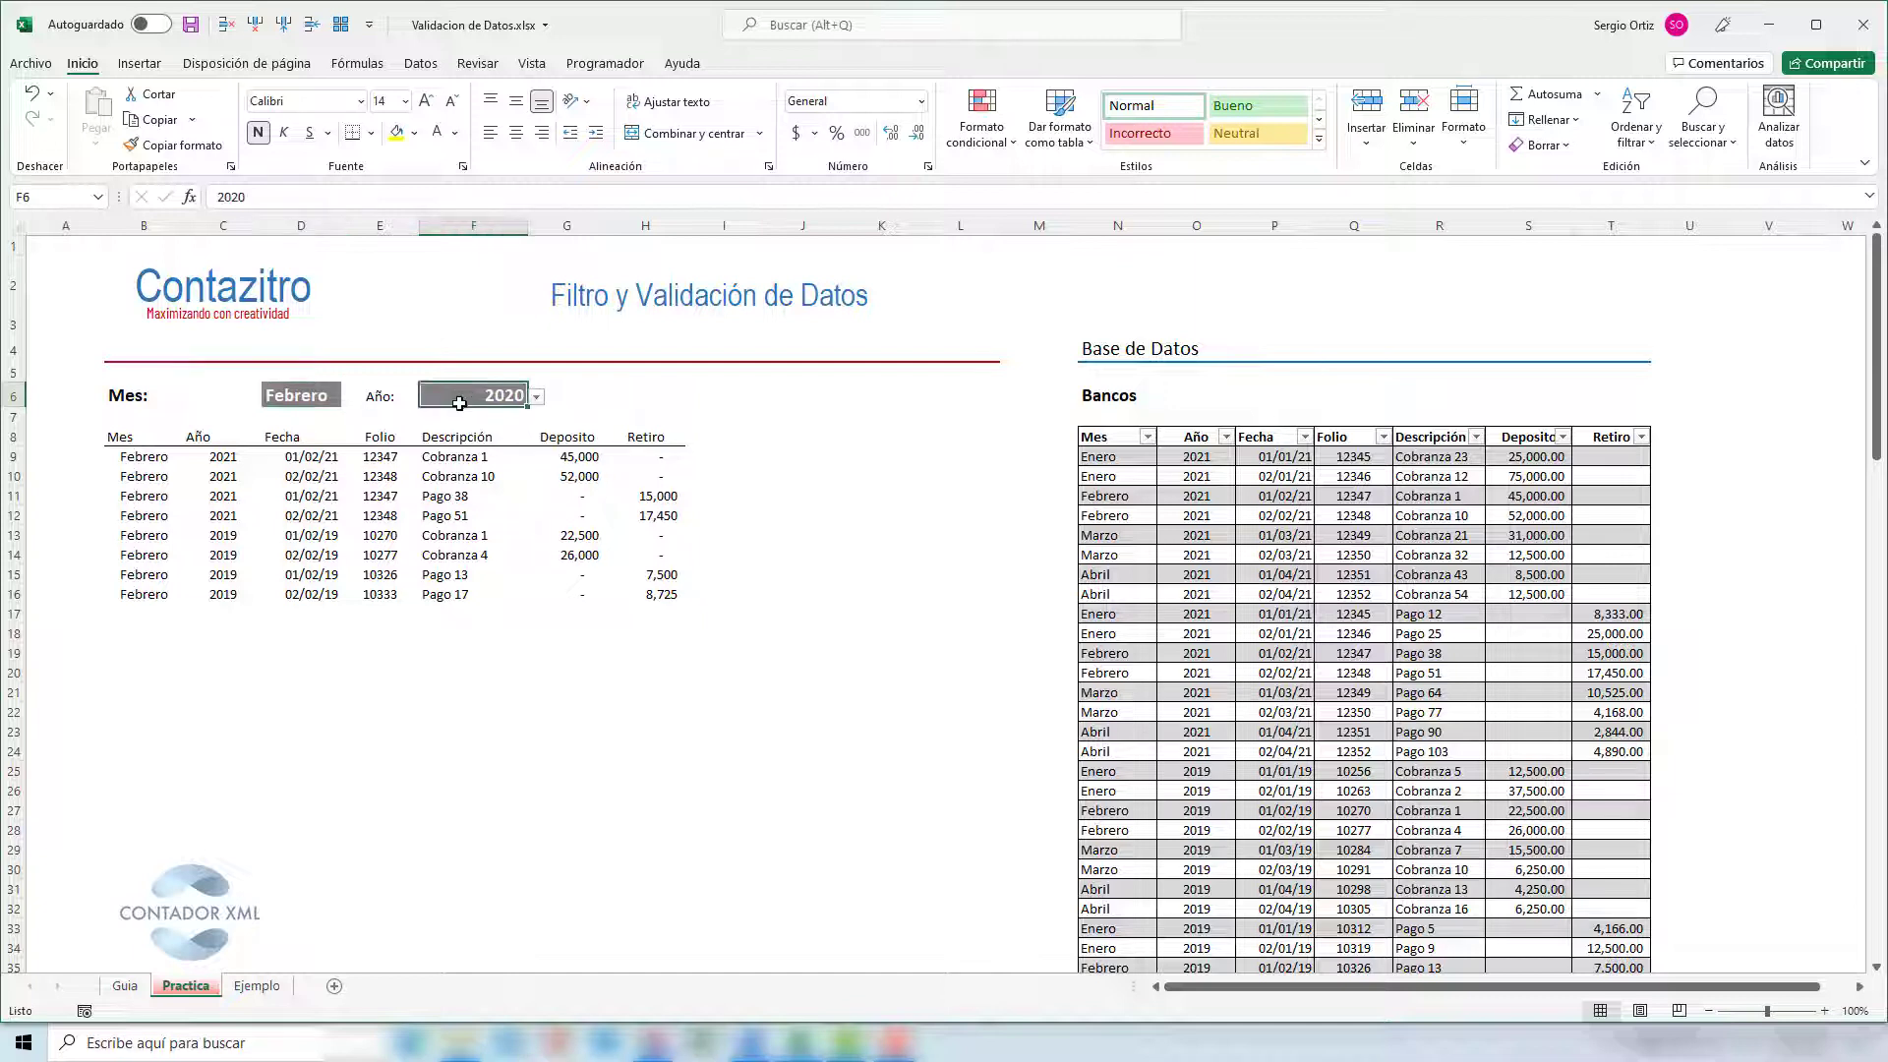
click(170, 457)
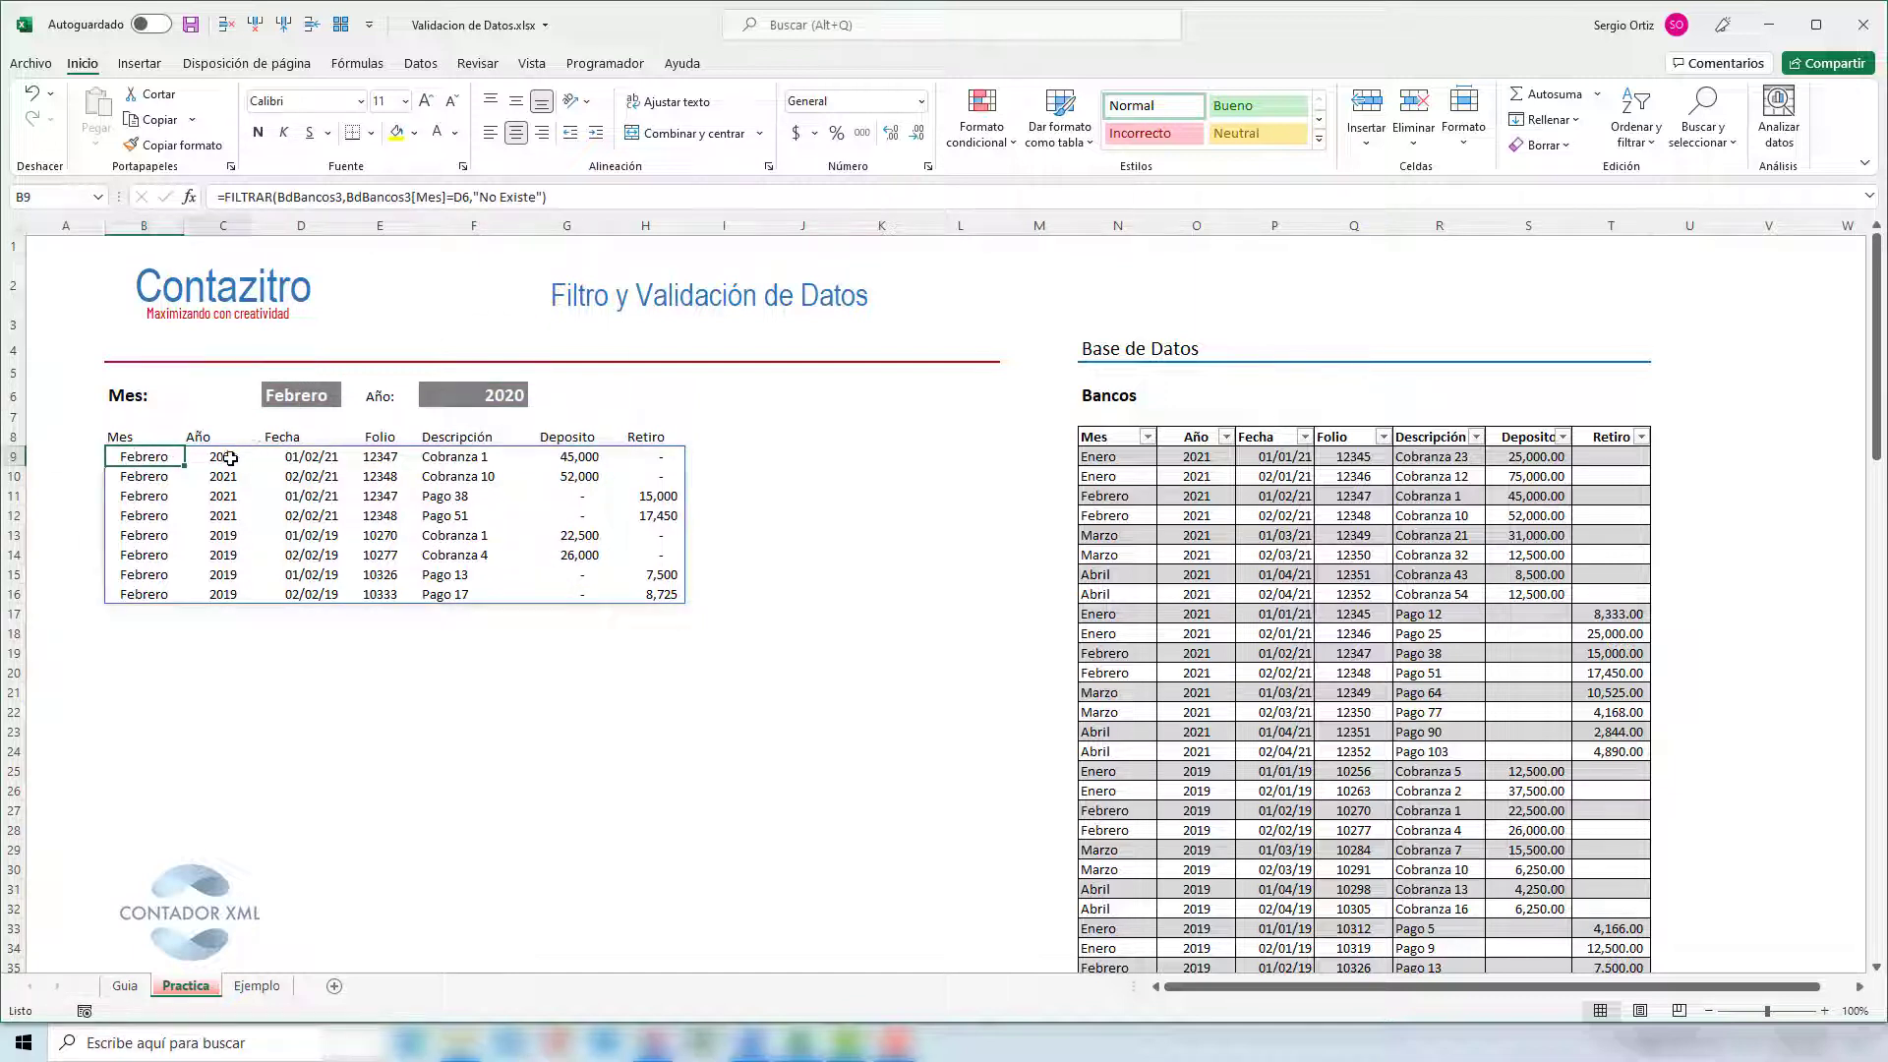
drag(229, 458, 229, 595)
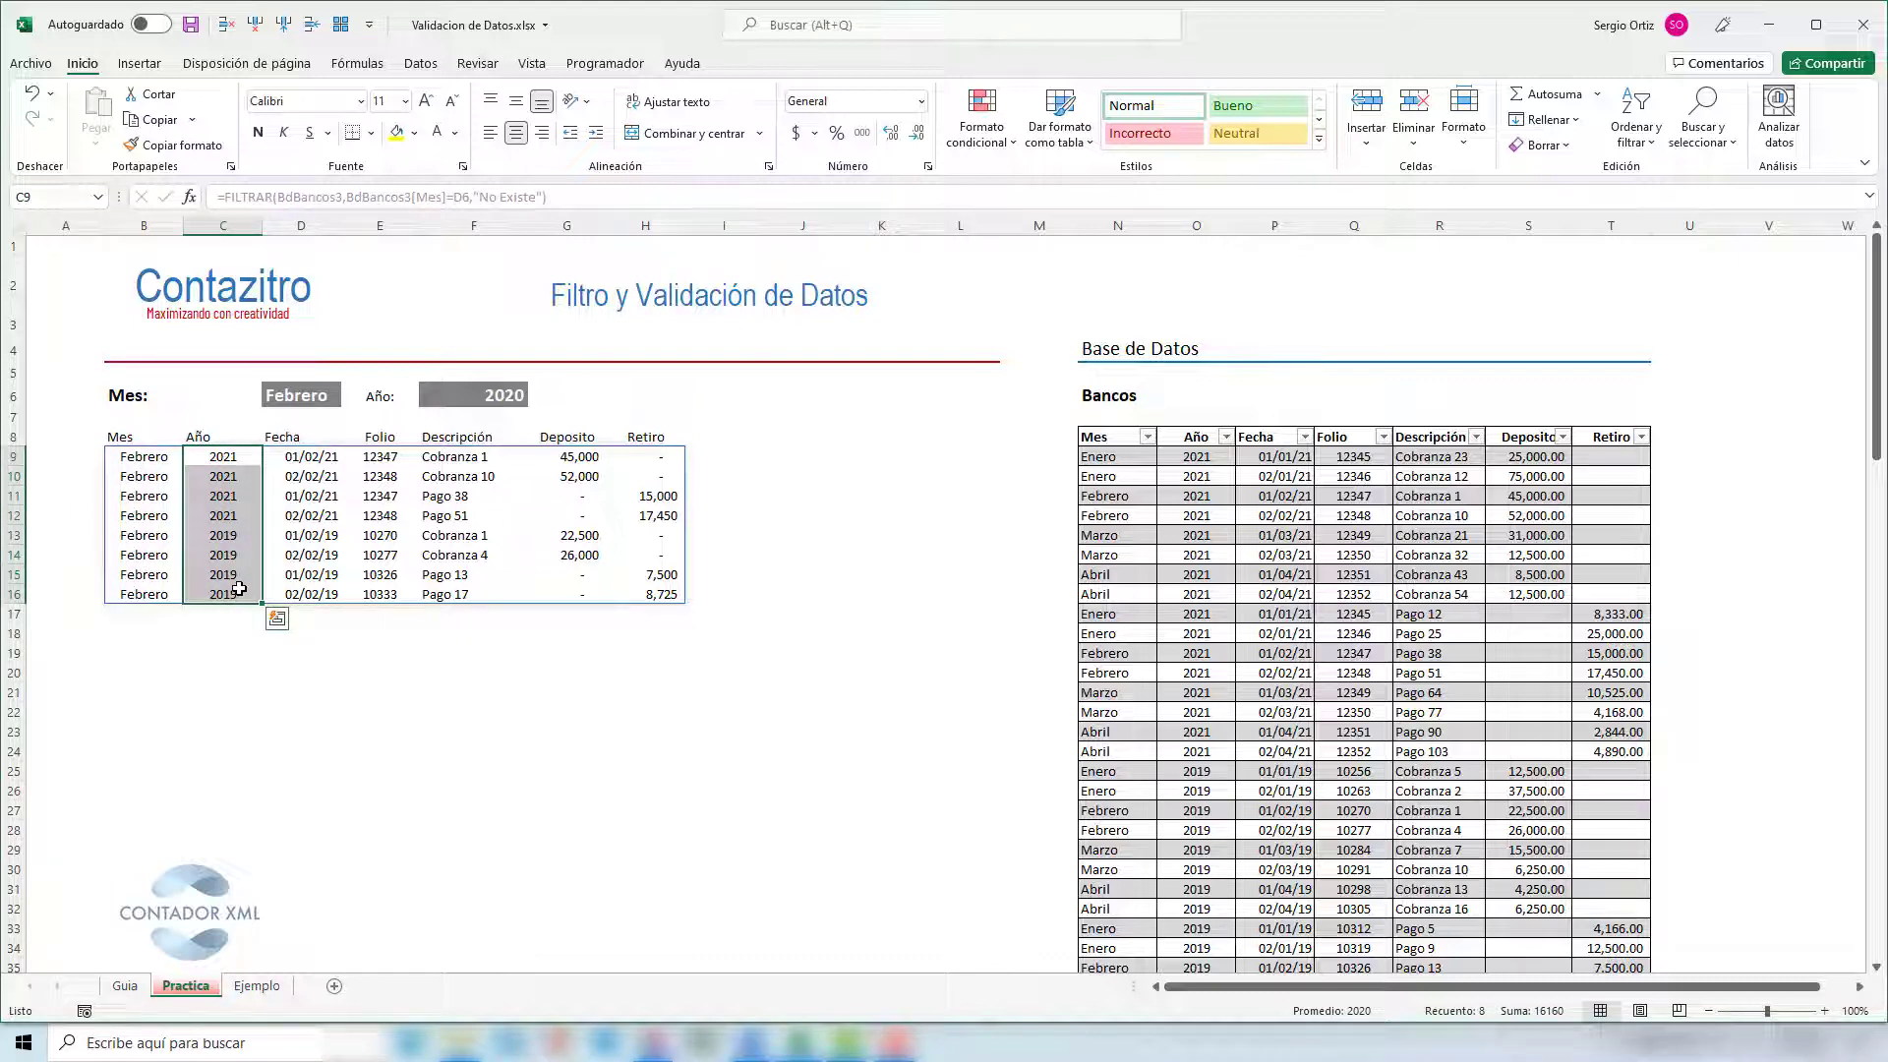
click(473, 397)
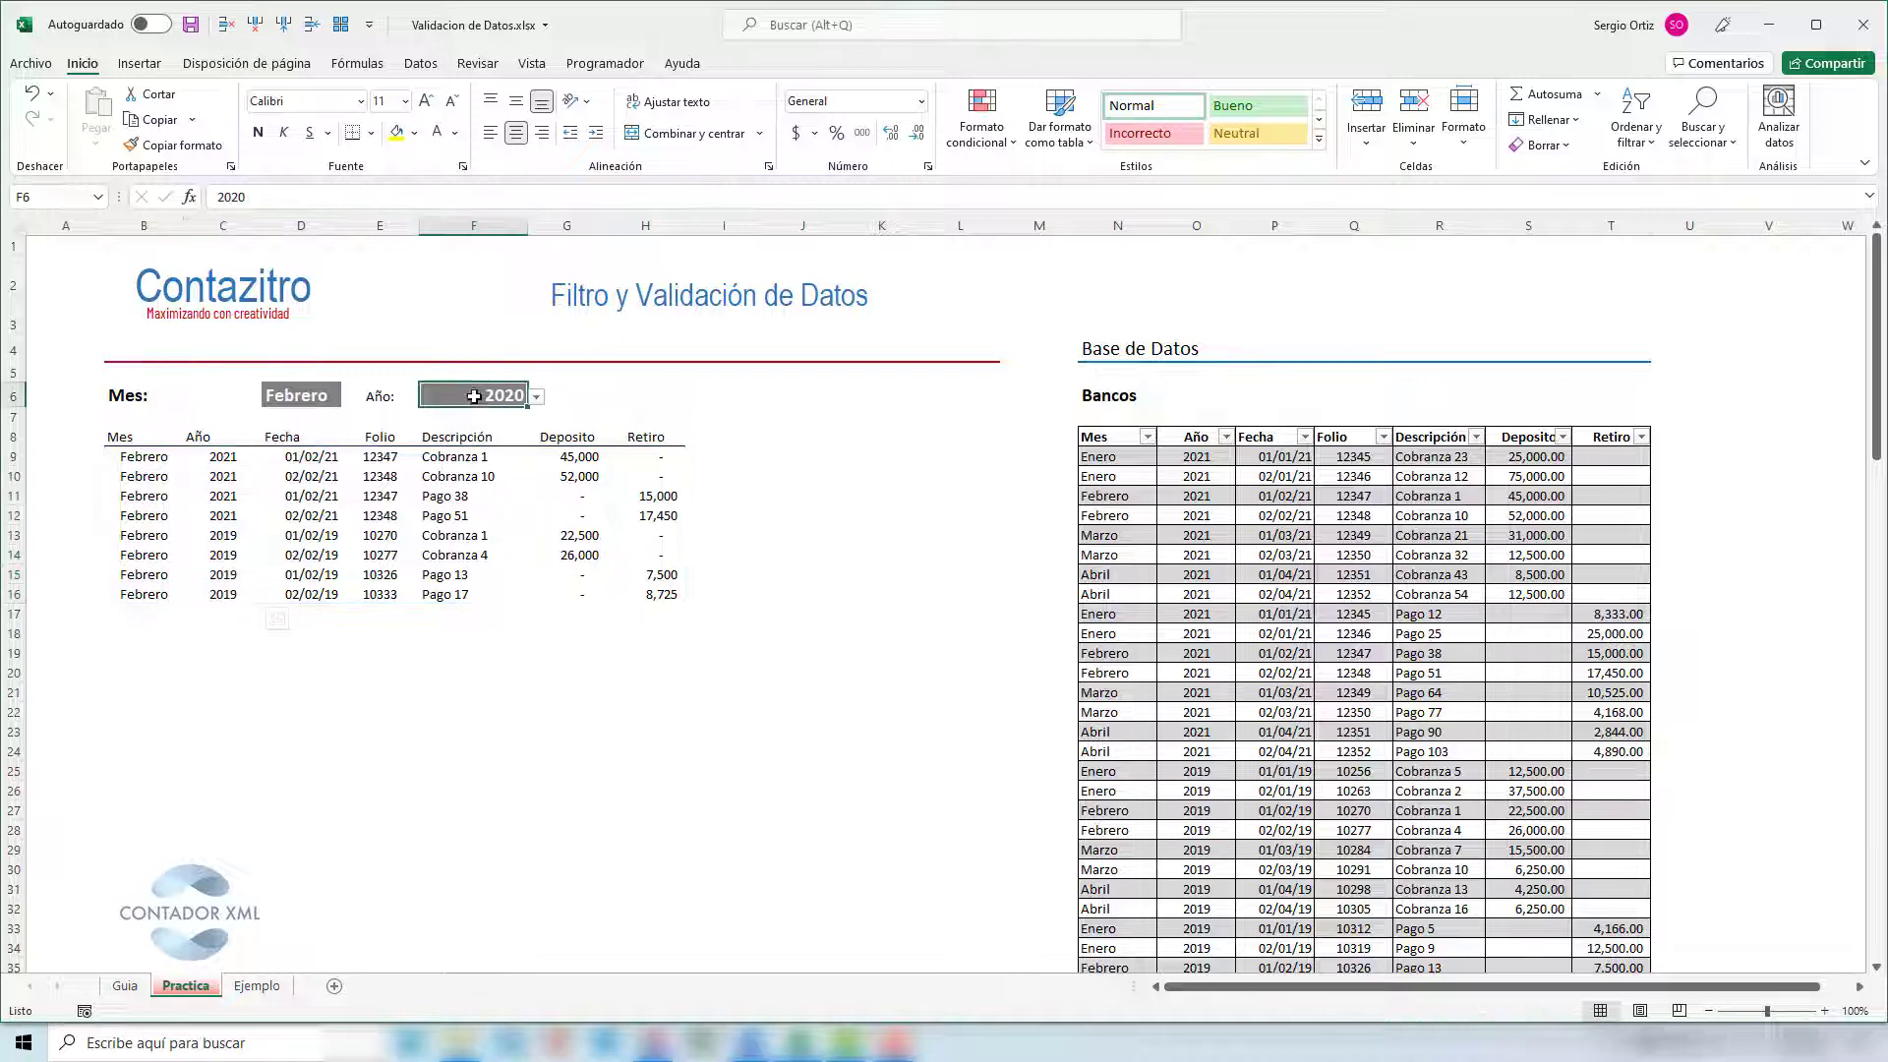
click(226, 499)
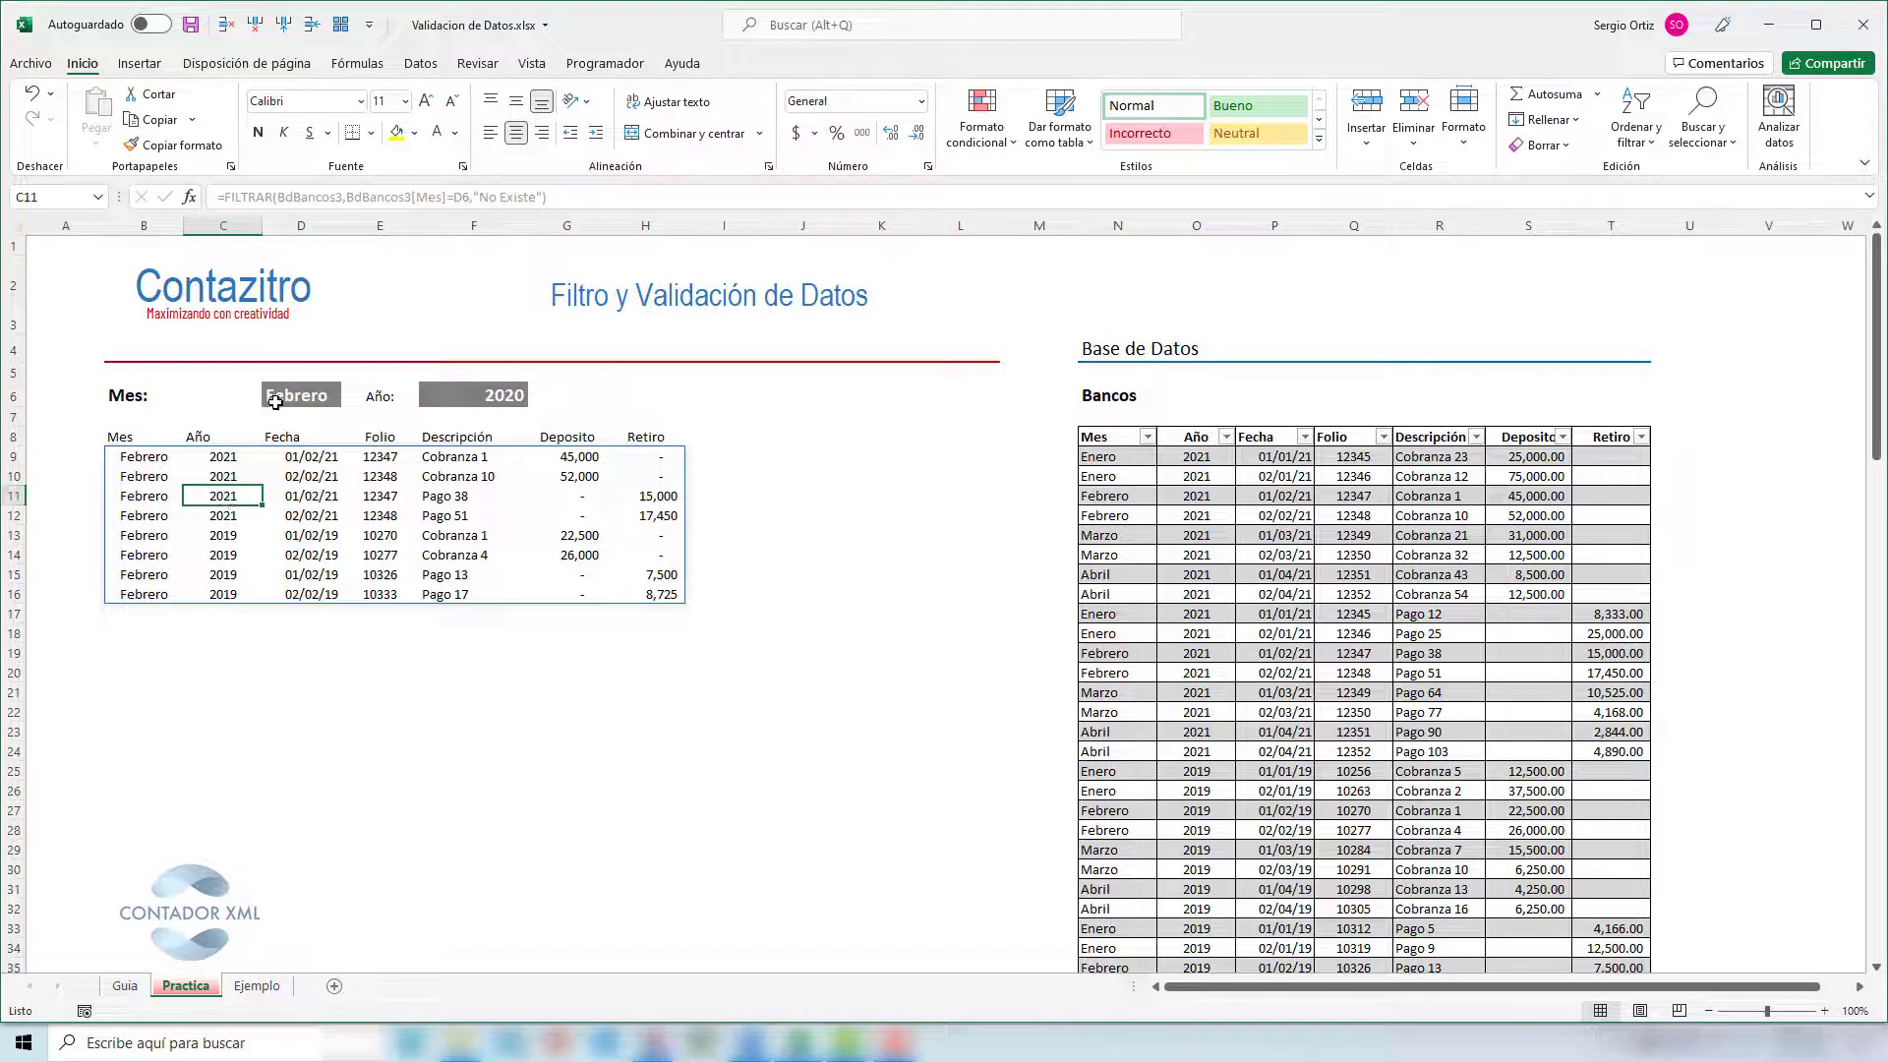
click(145, 459)
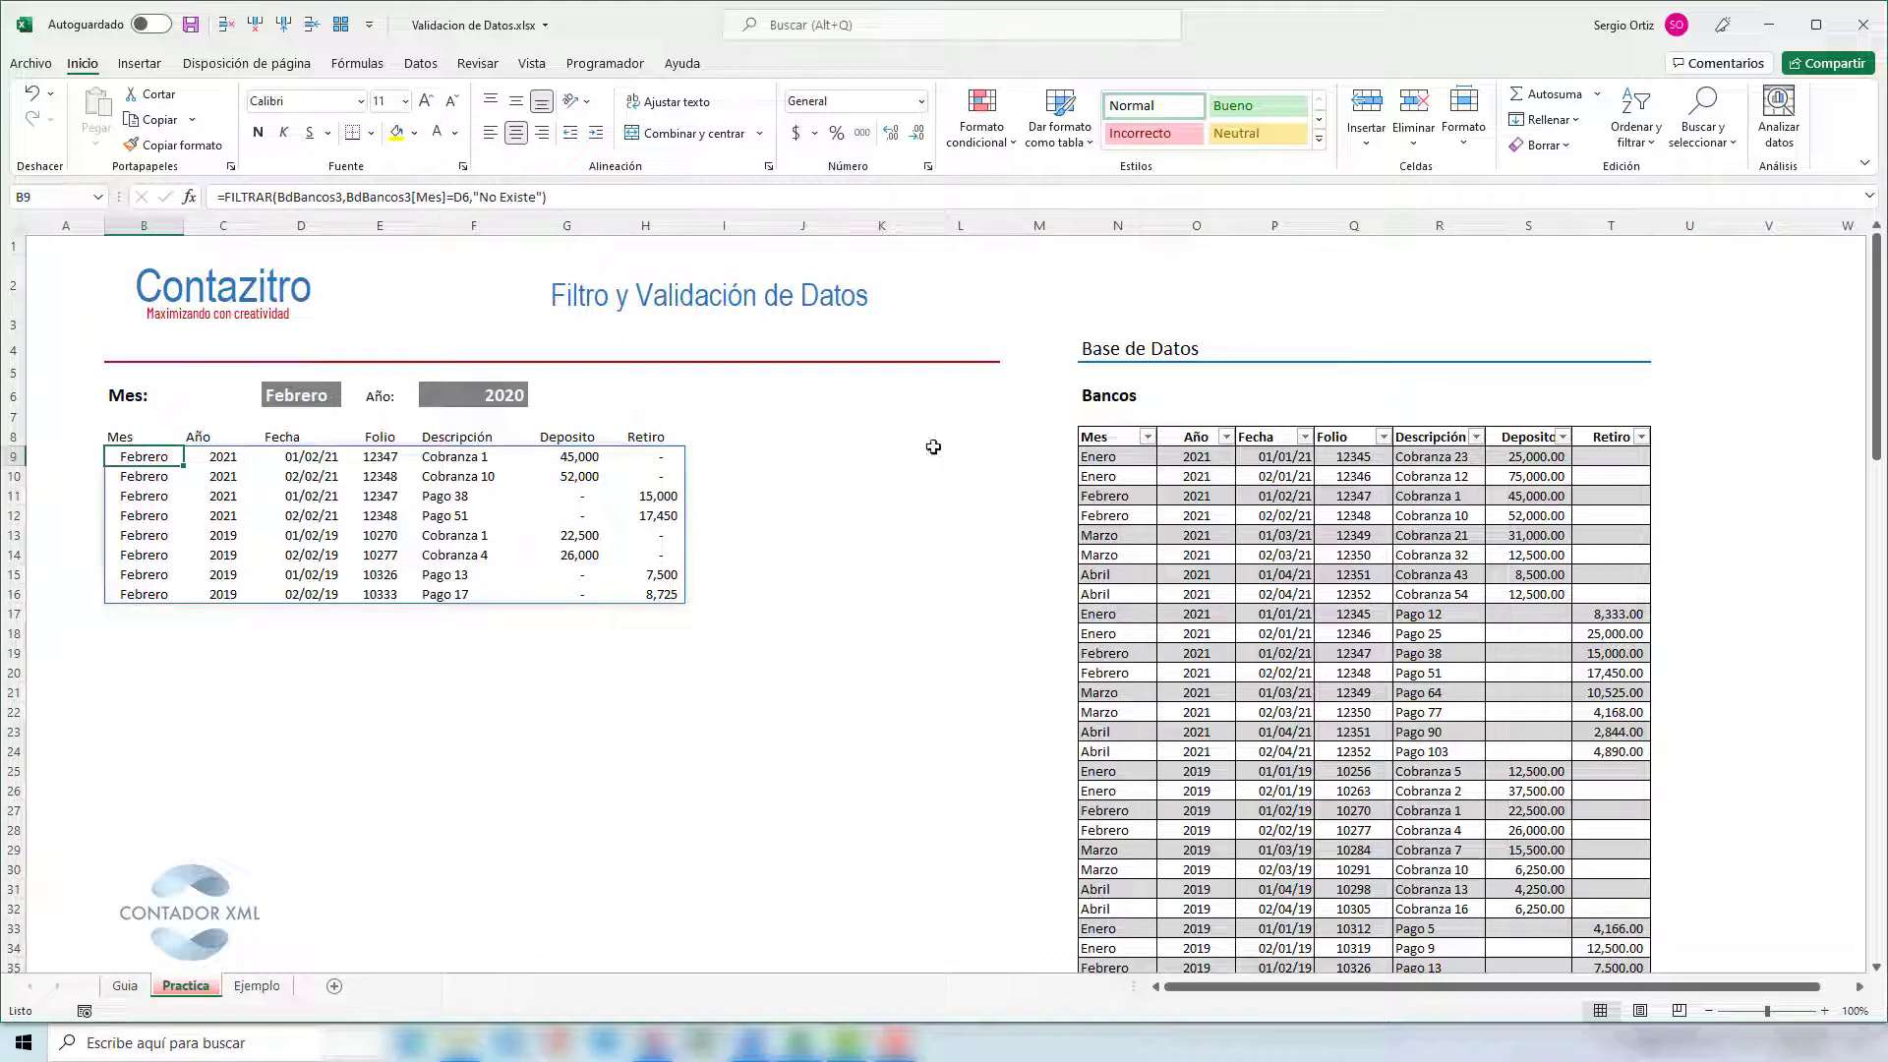
click(316, 398)
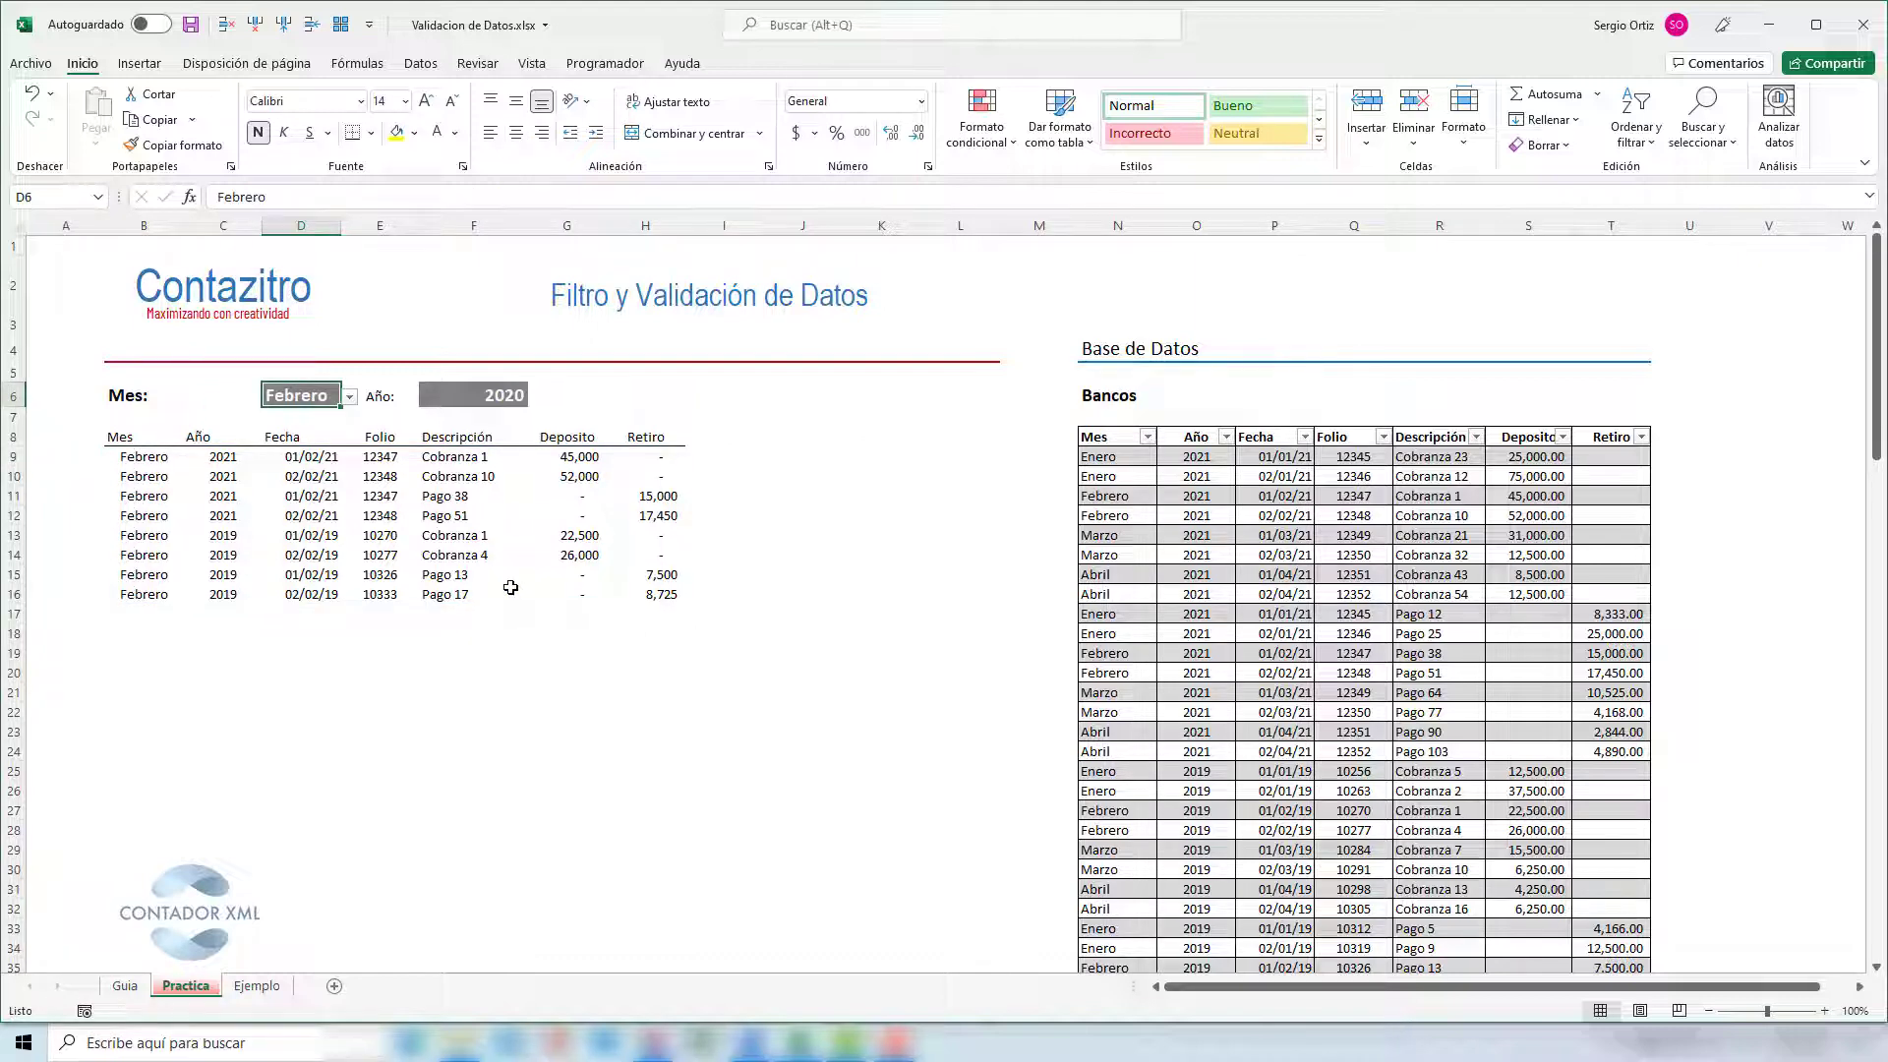
click(459, 397)
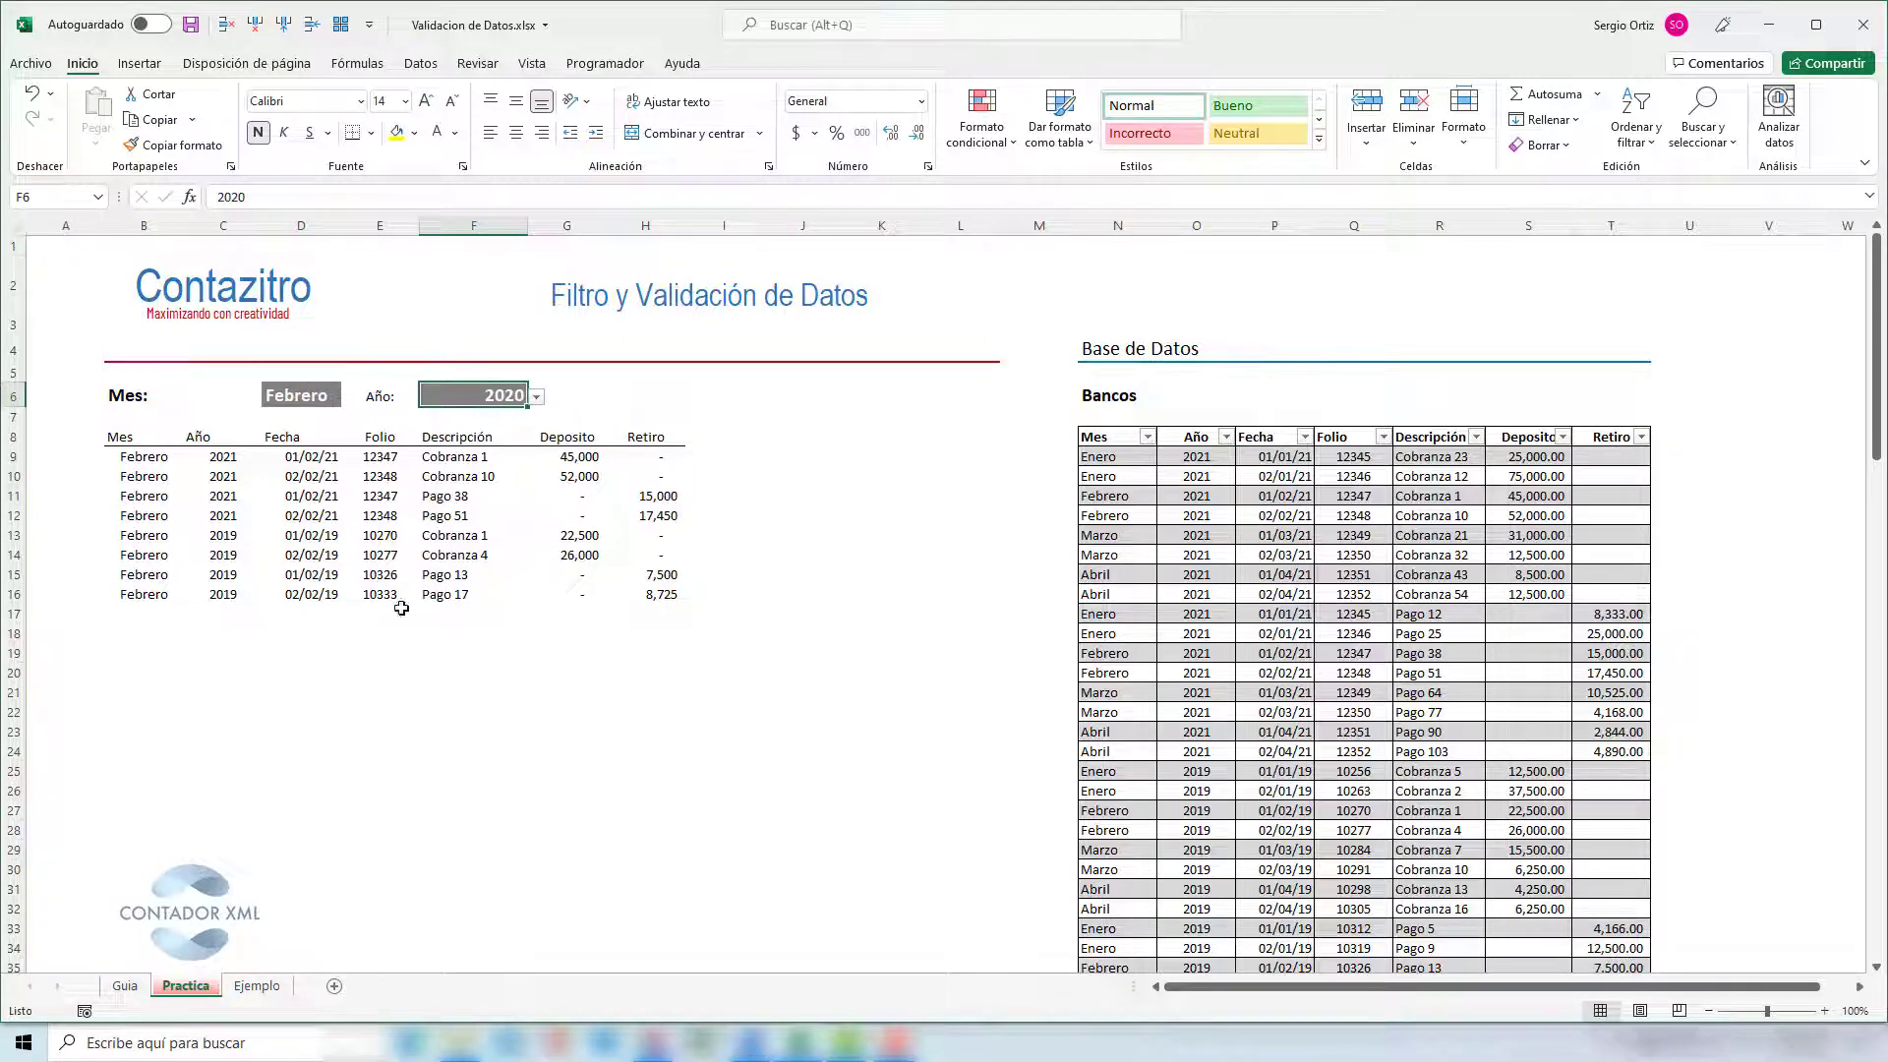
- Cut the B9 formula back to =FILTRAR(BdBancos3, by removing its include condition and if-empty text
click(132, 458)
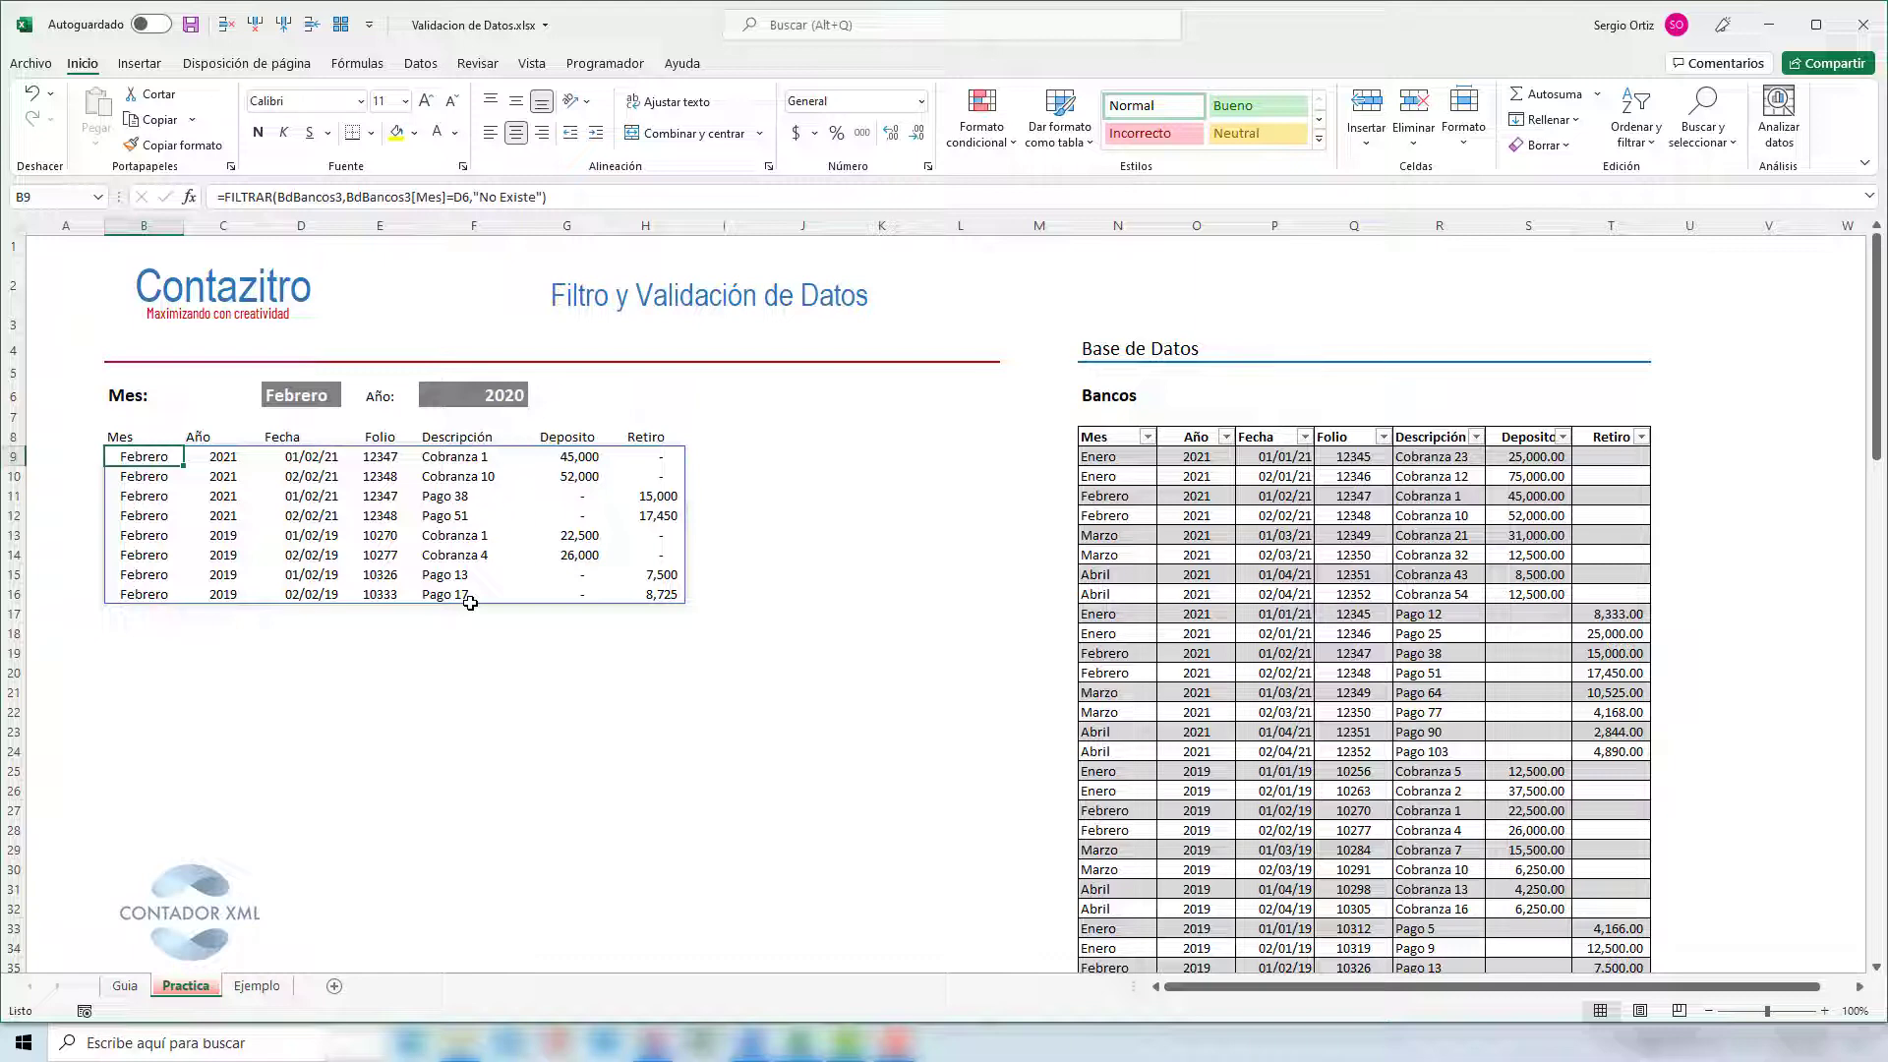
click(467, 196)
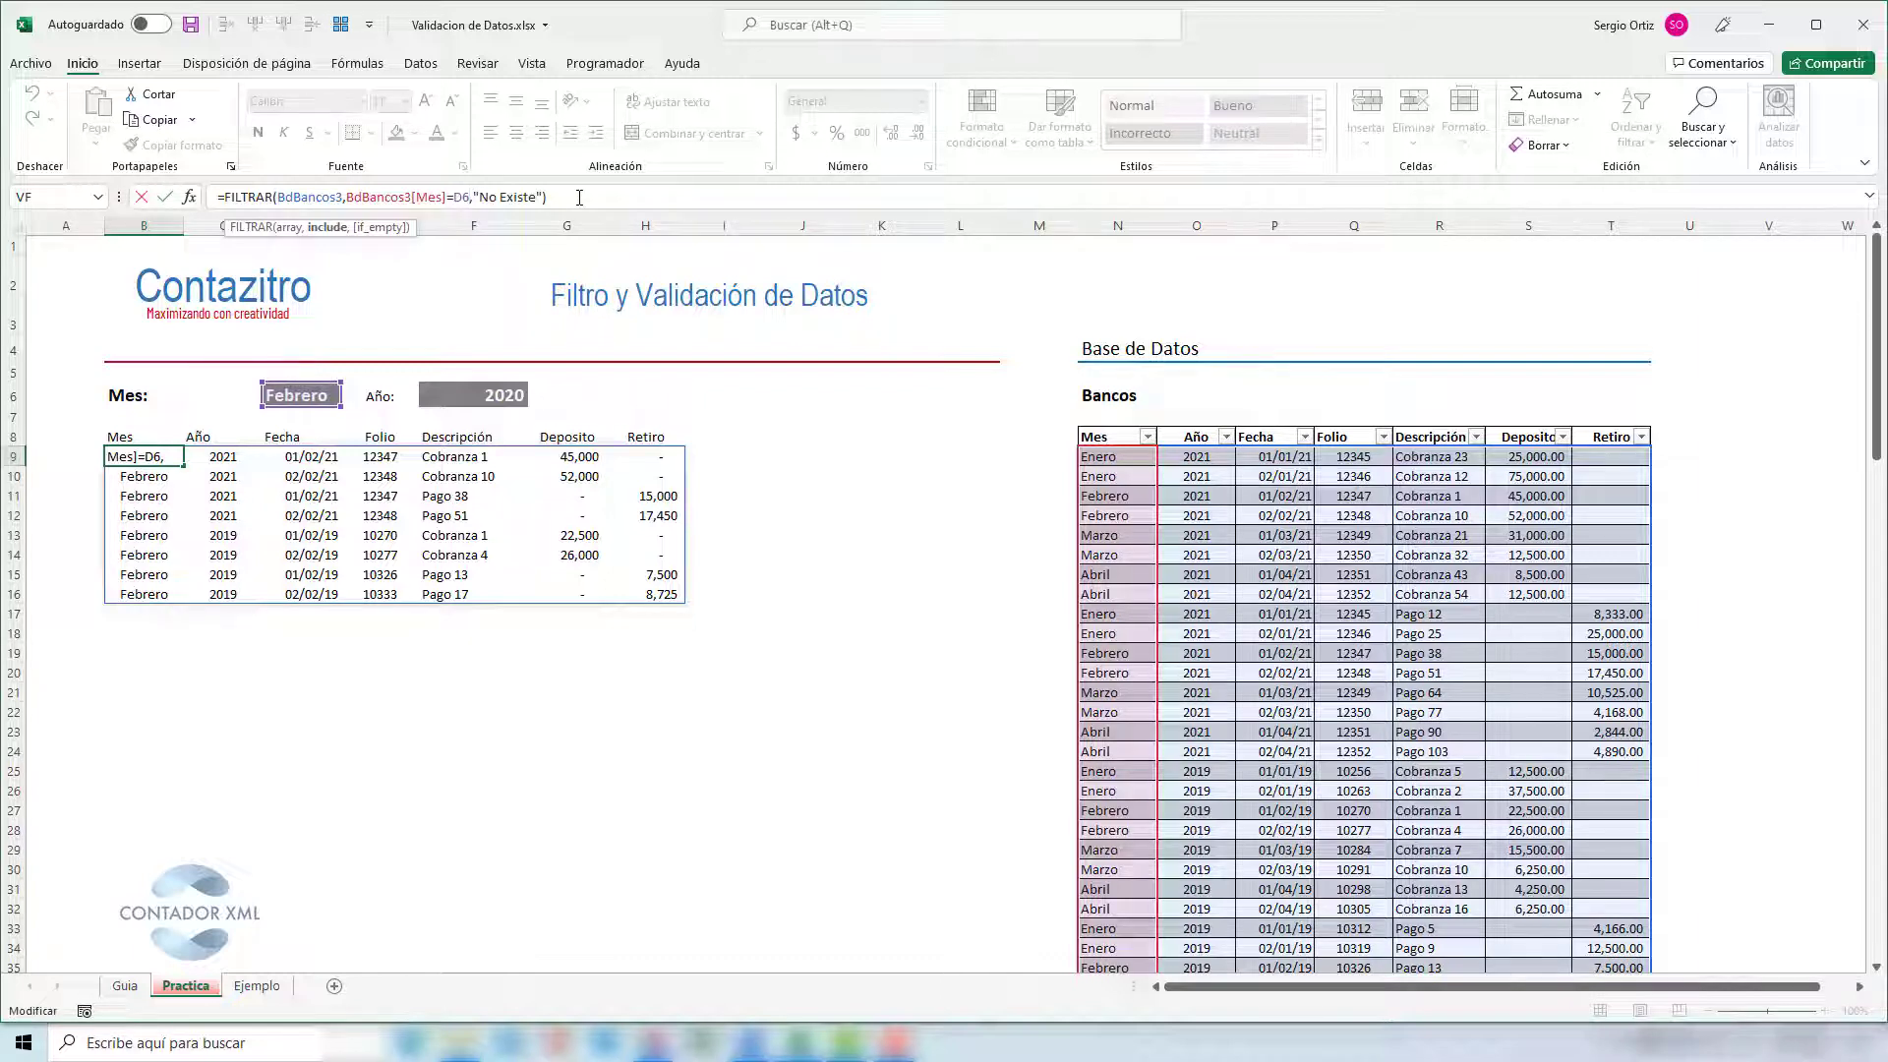
click(579, 197)
key(BackSpace)
key(BackSpace)
key(BackSpace)
key(BackSpace)
key(BackSpace)
key(BackSpace)
key(BackSpace)
key(BackSpace)
key(BackSpace)
key(BackSpace)
key(BackSpace)
key(BackSpace)
key(BackSpace)
key(BackSpace)
key(BackSpace)
key(BackSpace)
key(BackSpace)
key(BackSpace)
key(BackSpace)
key(BackSpace)
key(BackSpace)
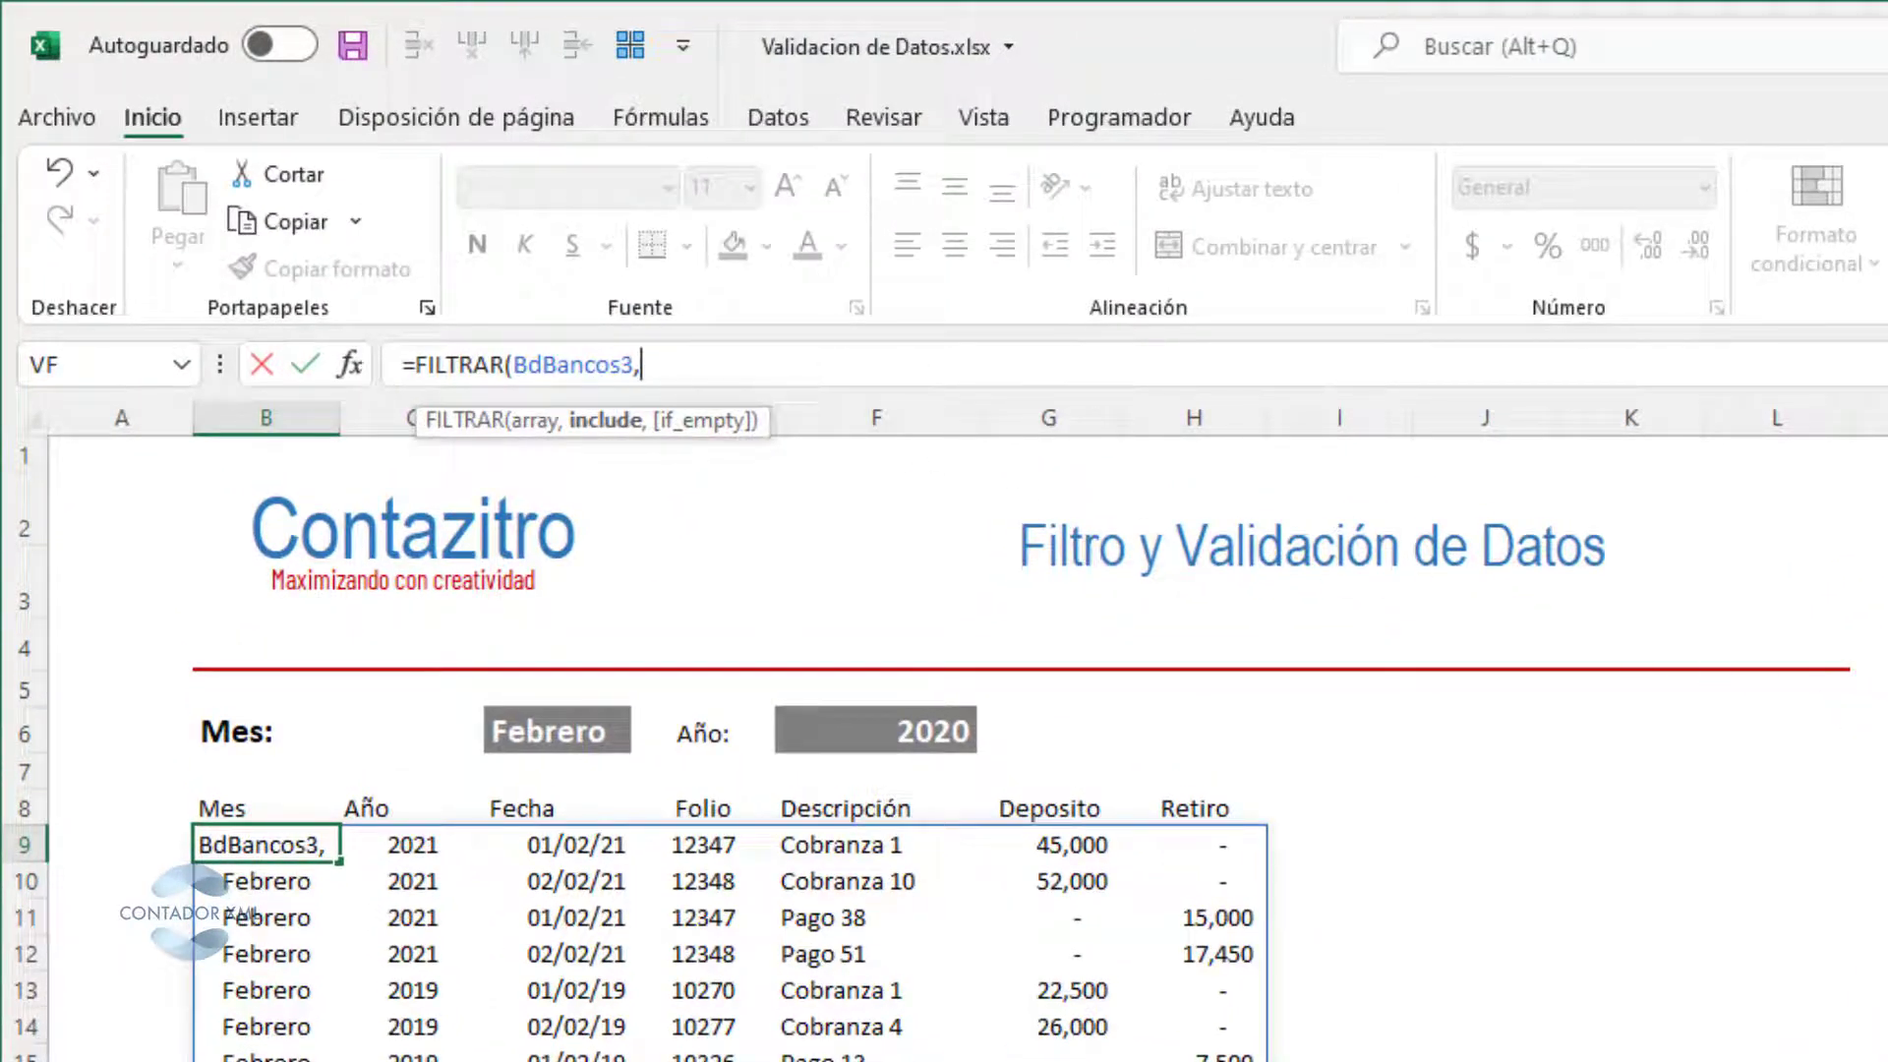
- Add the parenthesised condition (BdBancos3[Mes]=D6) as the include argument, followed by a multiplication sign
click(1887, 794)
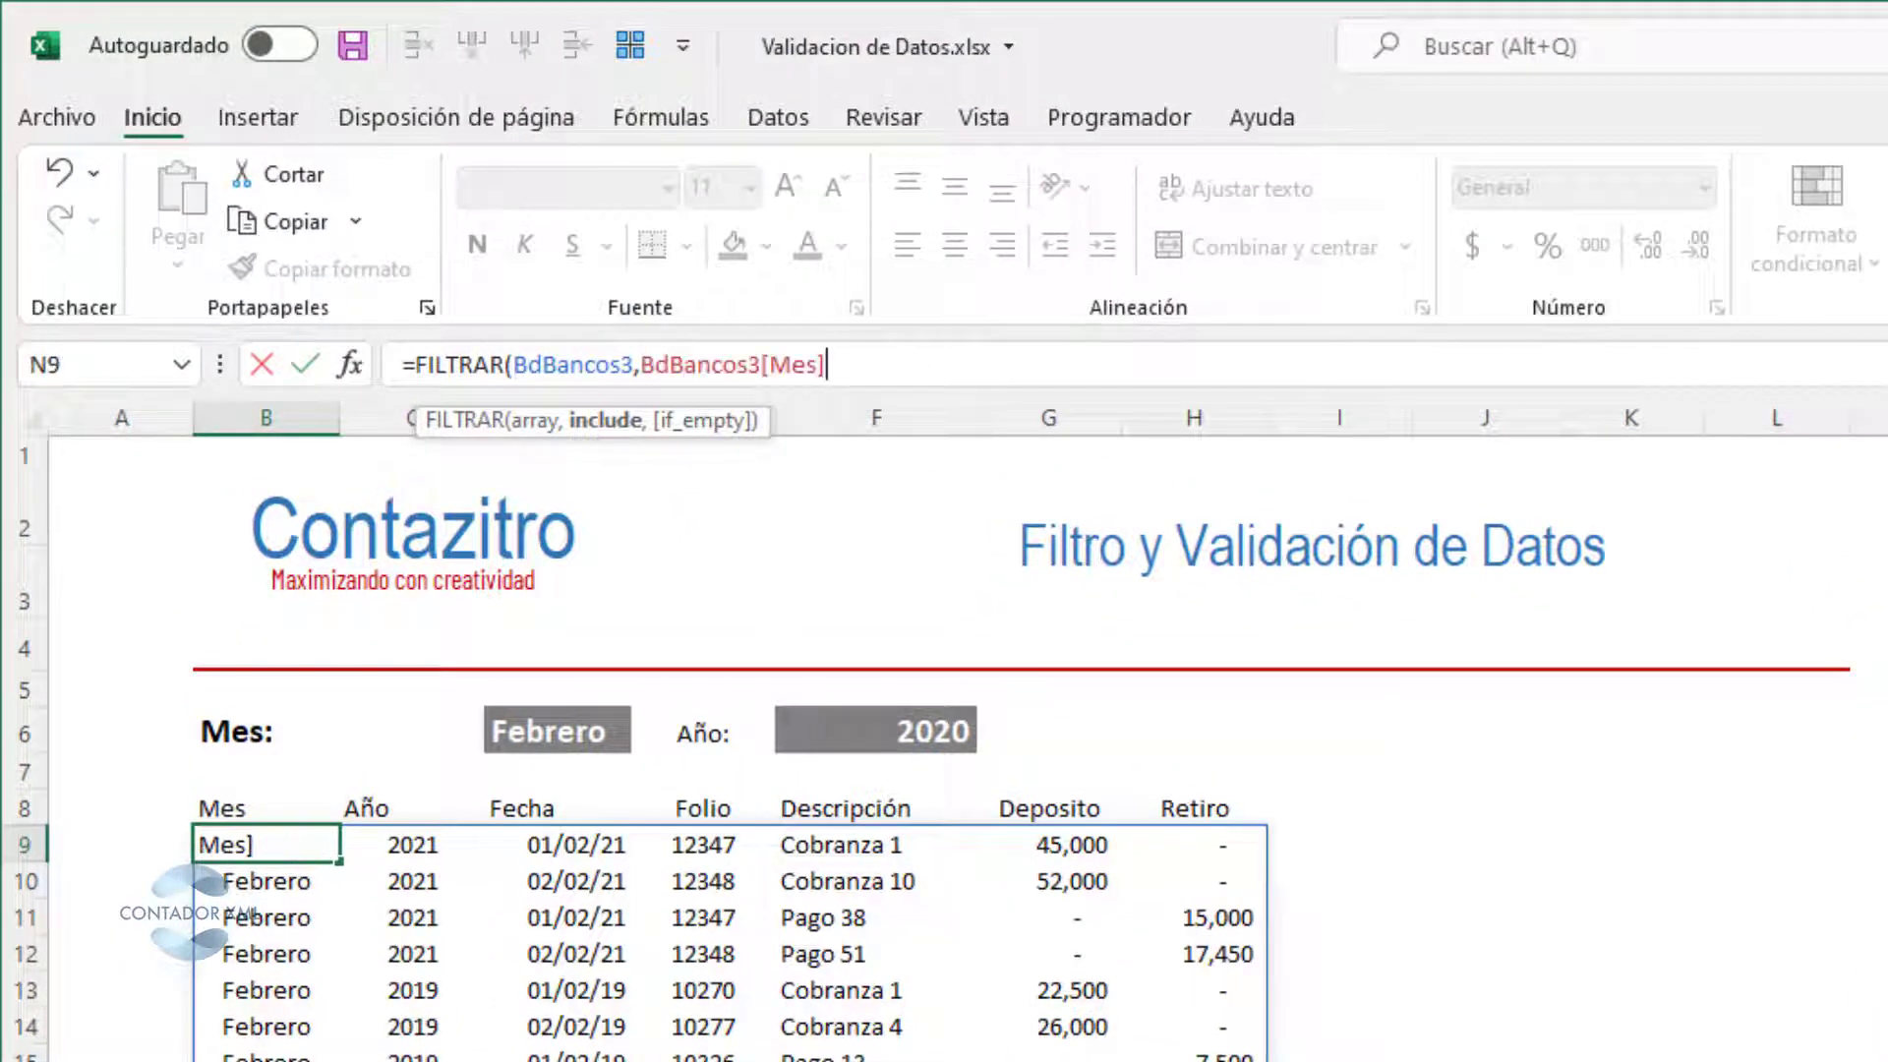
click(641, 376)
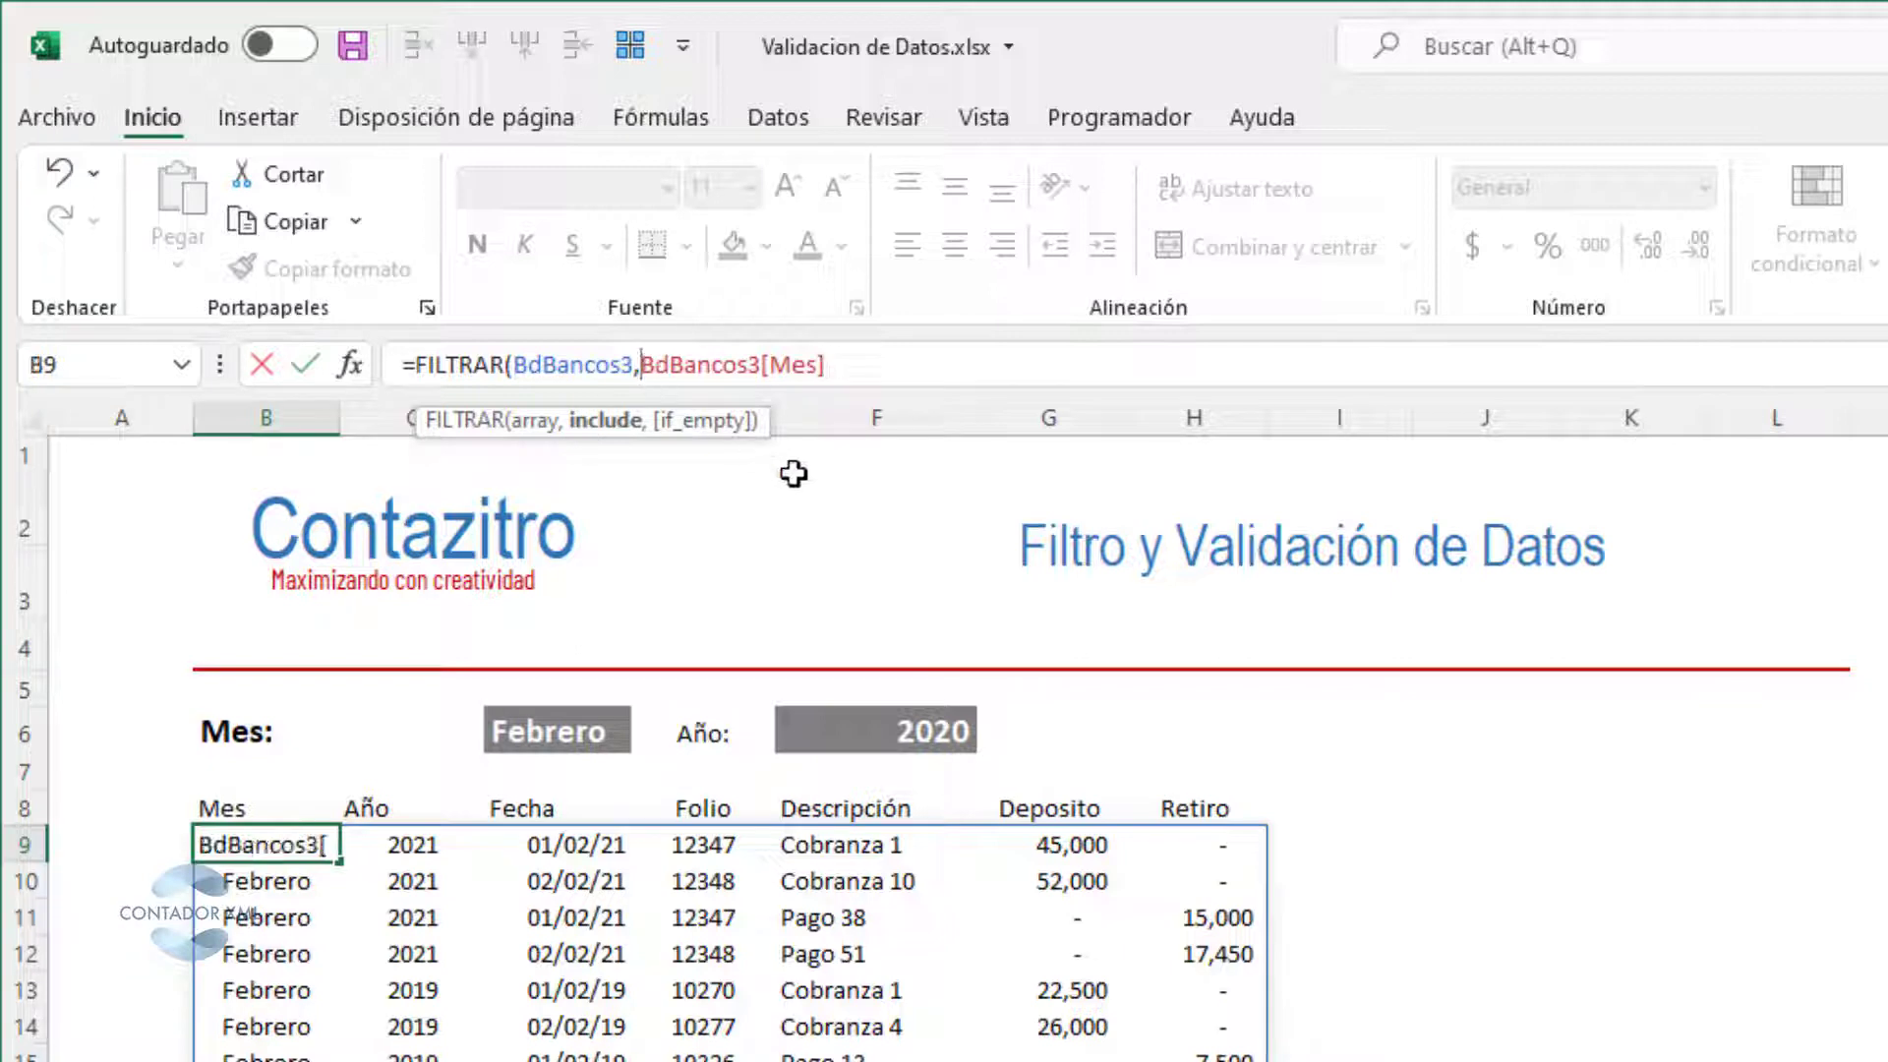
text(()
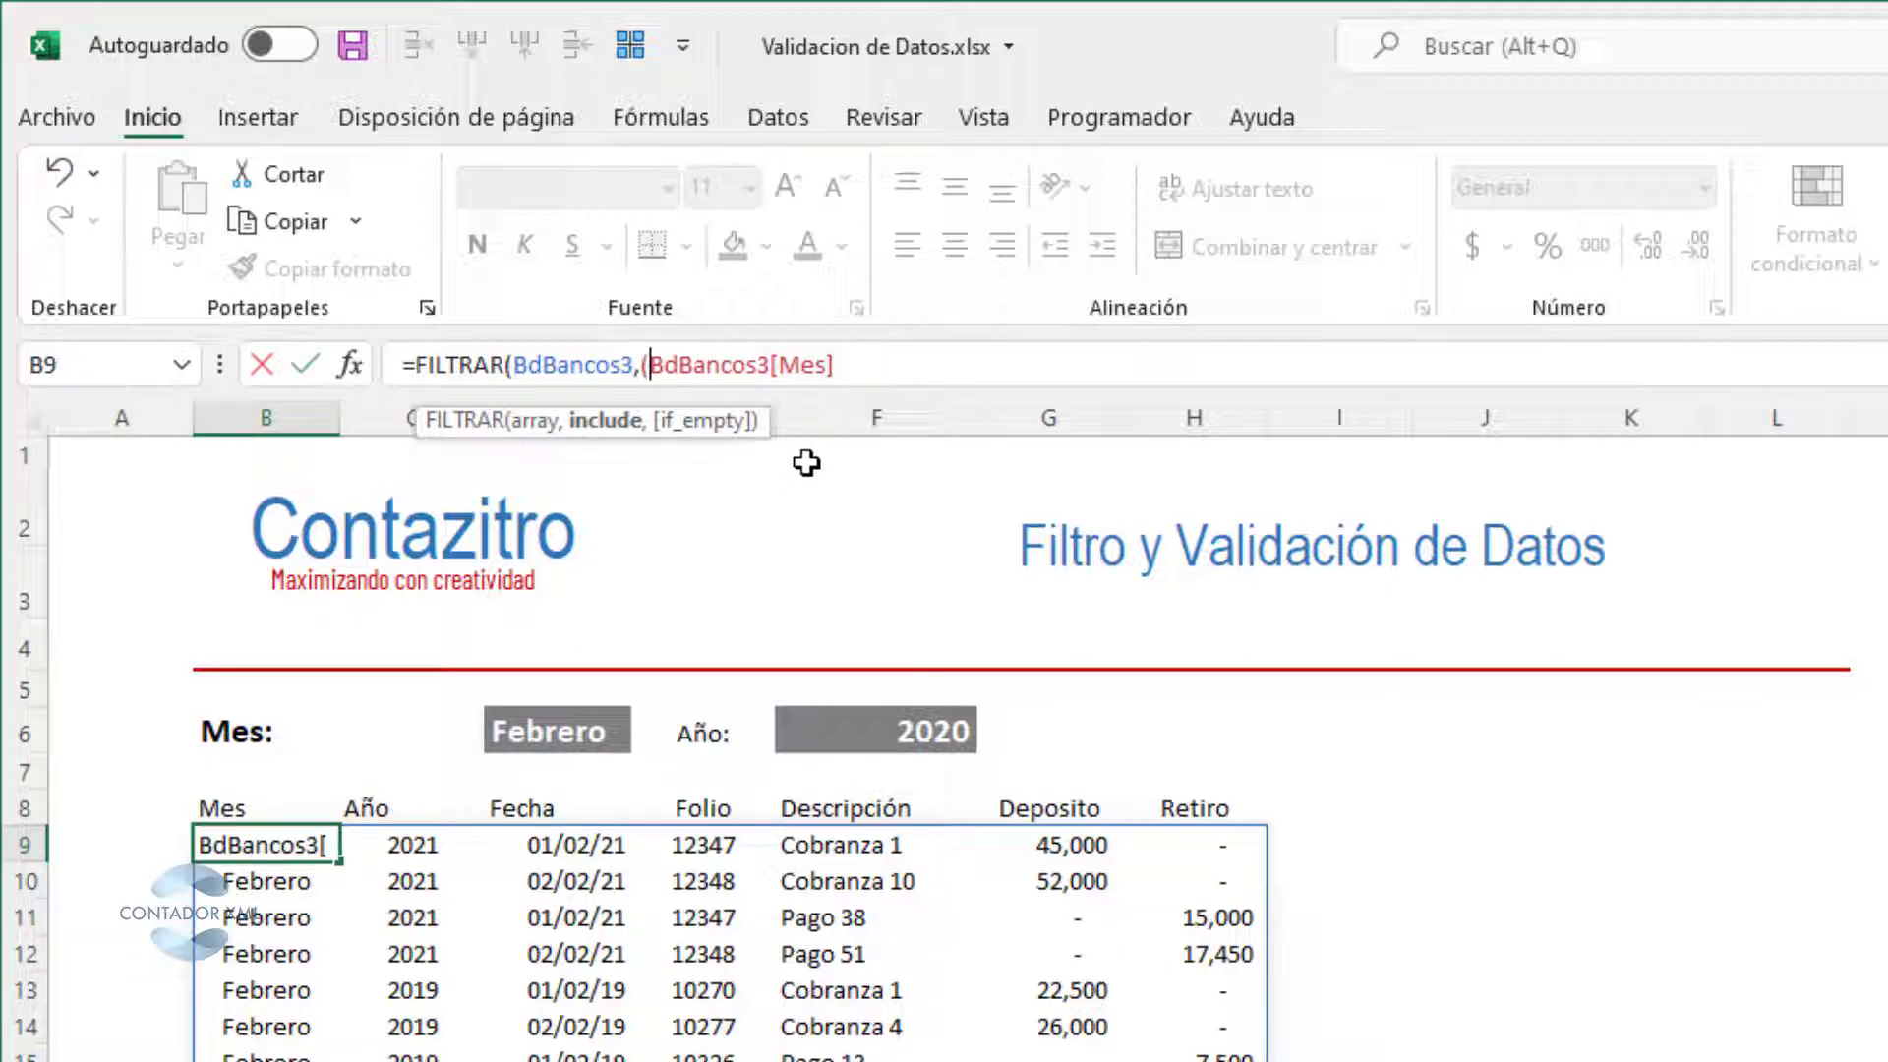
click(865, 369)
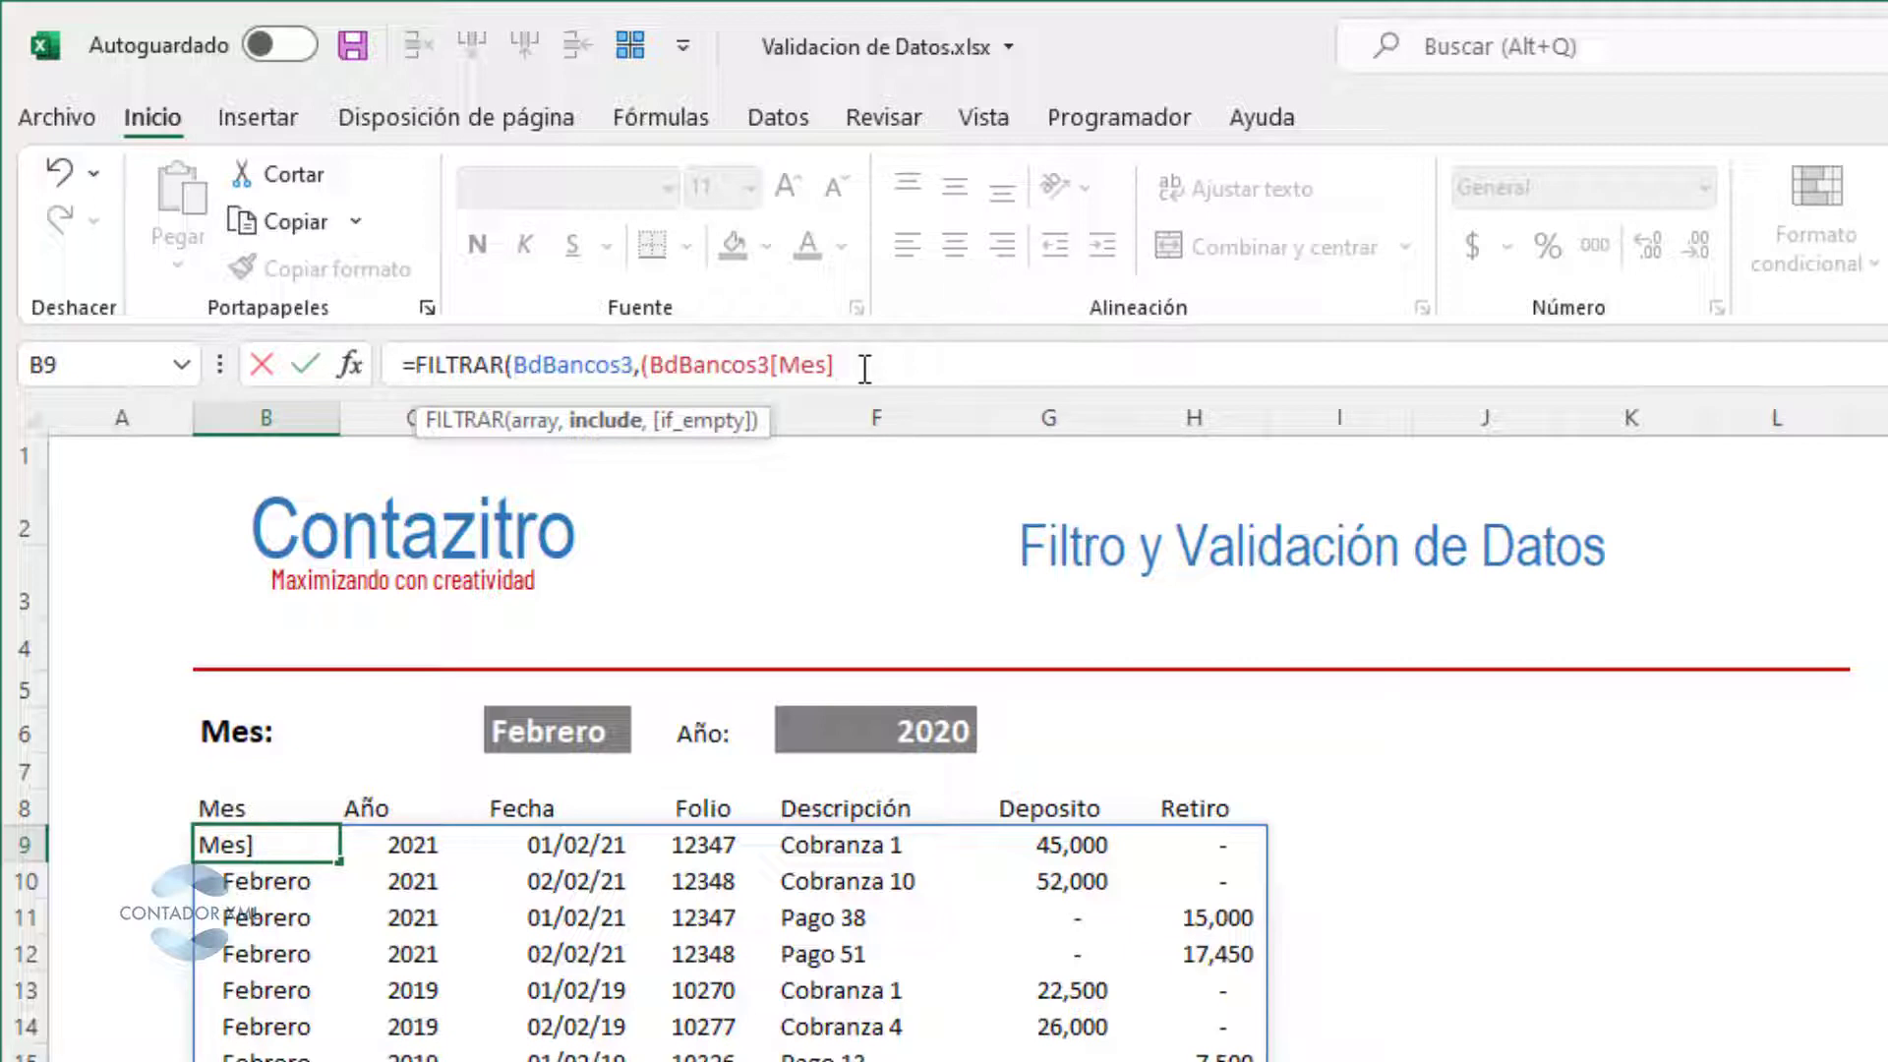
text(=)
click(531, 730)
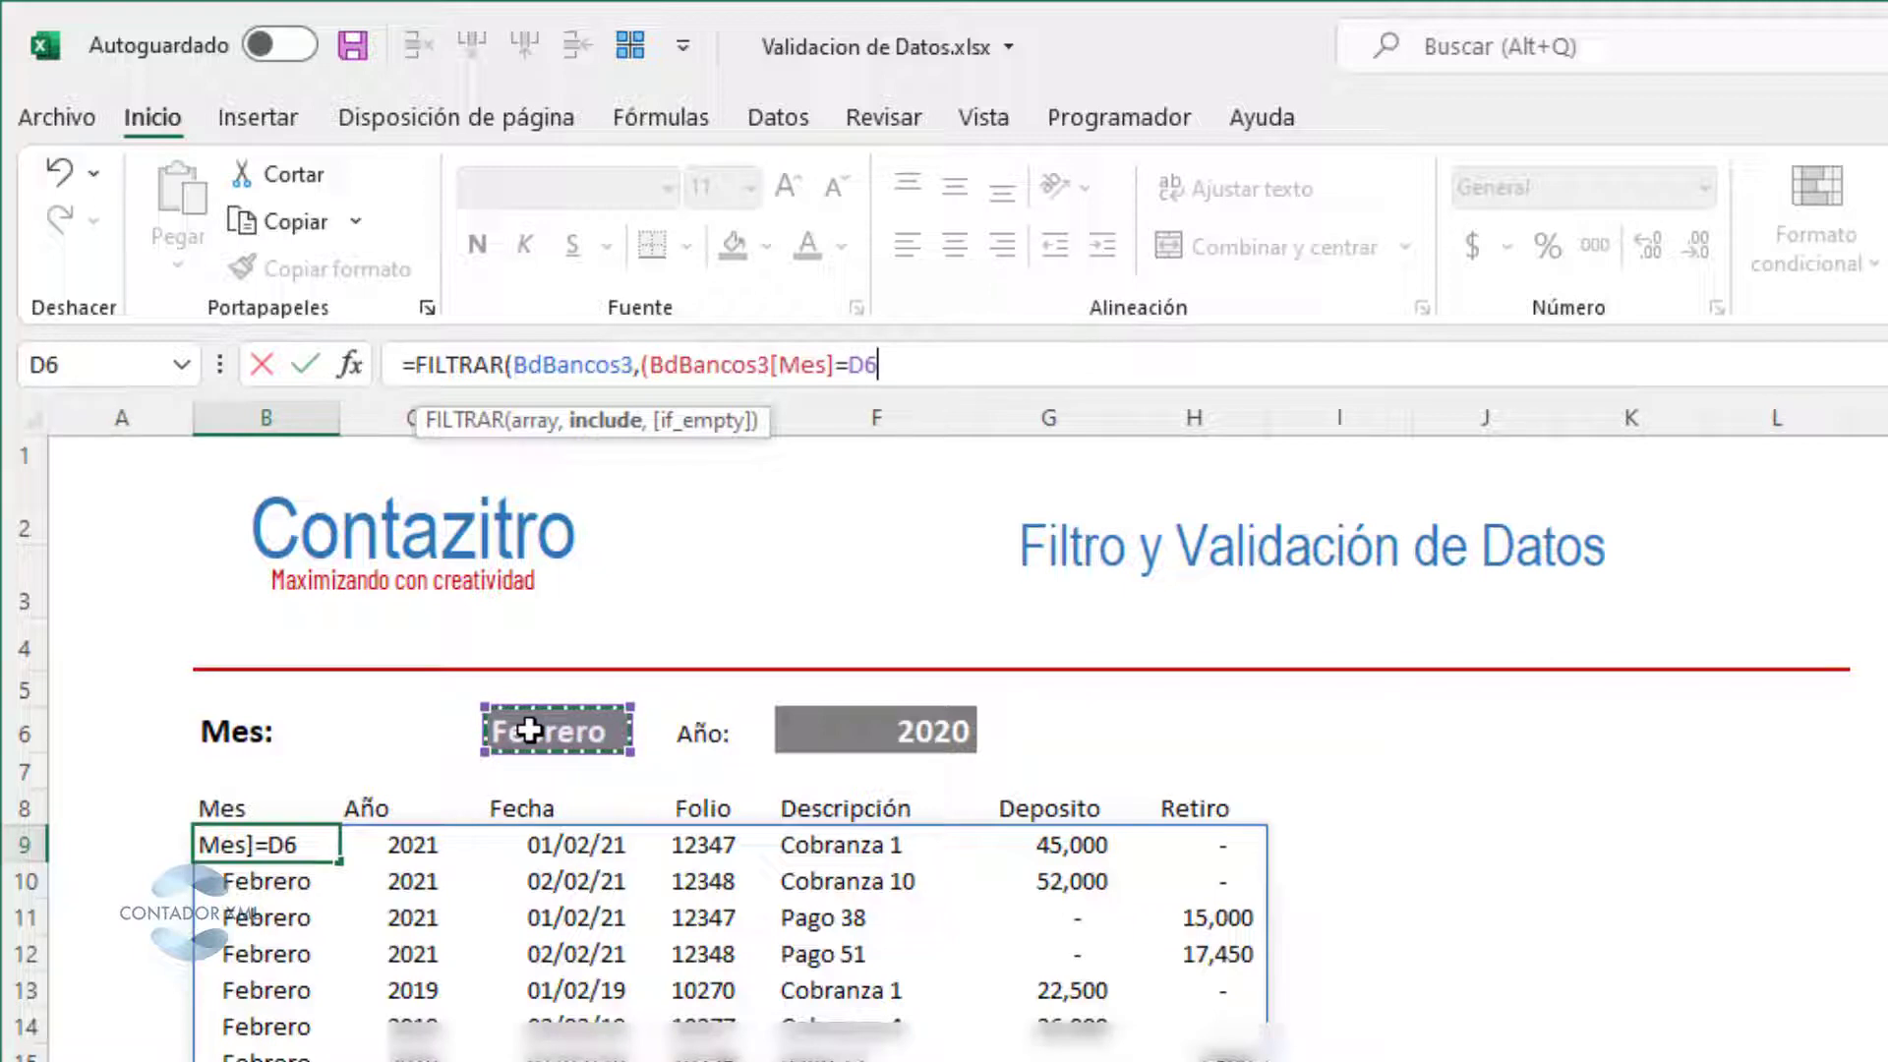
text()*)
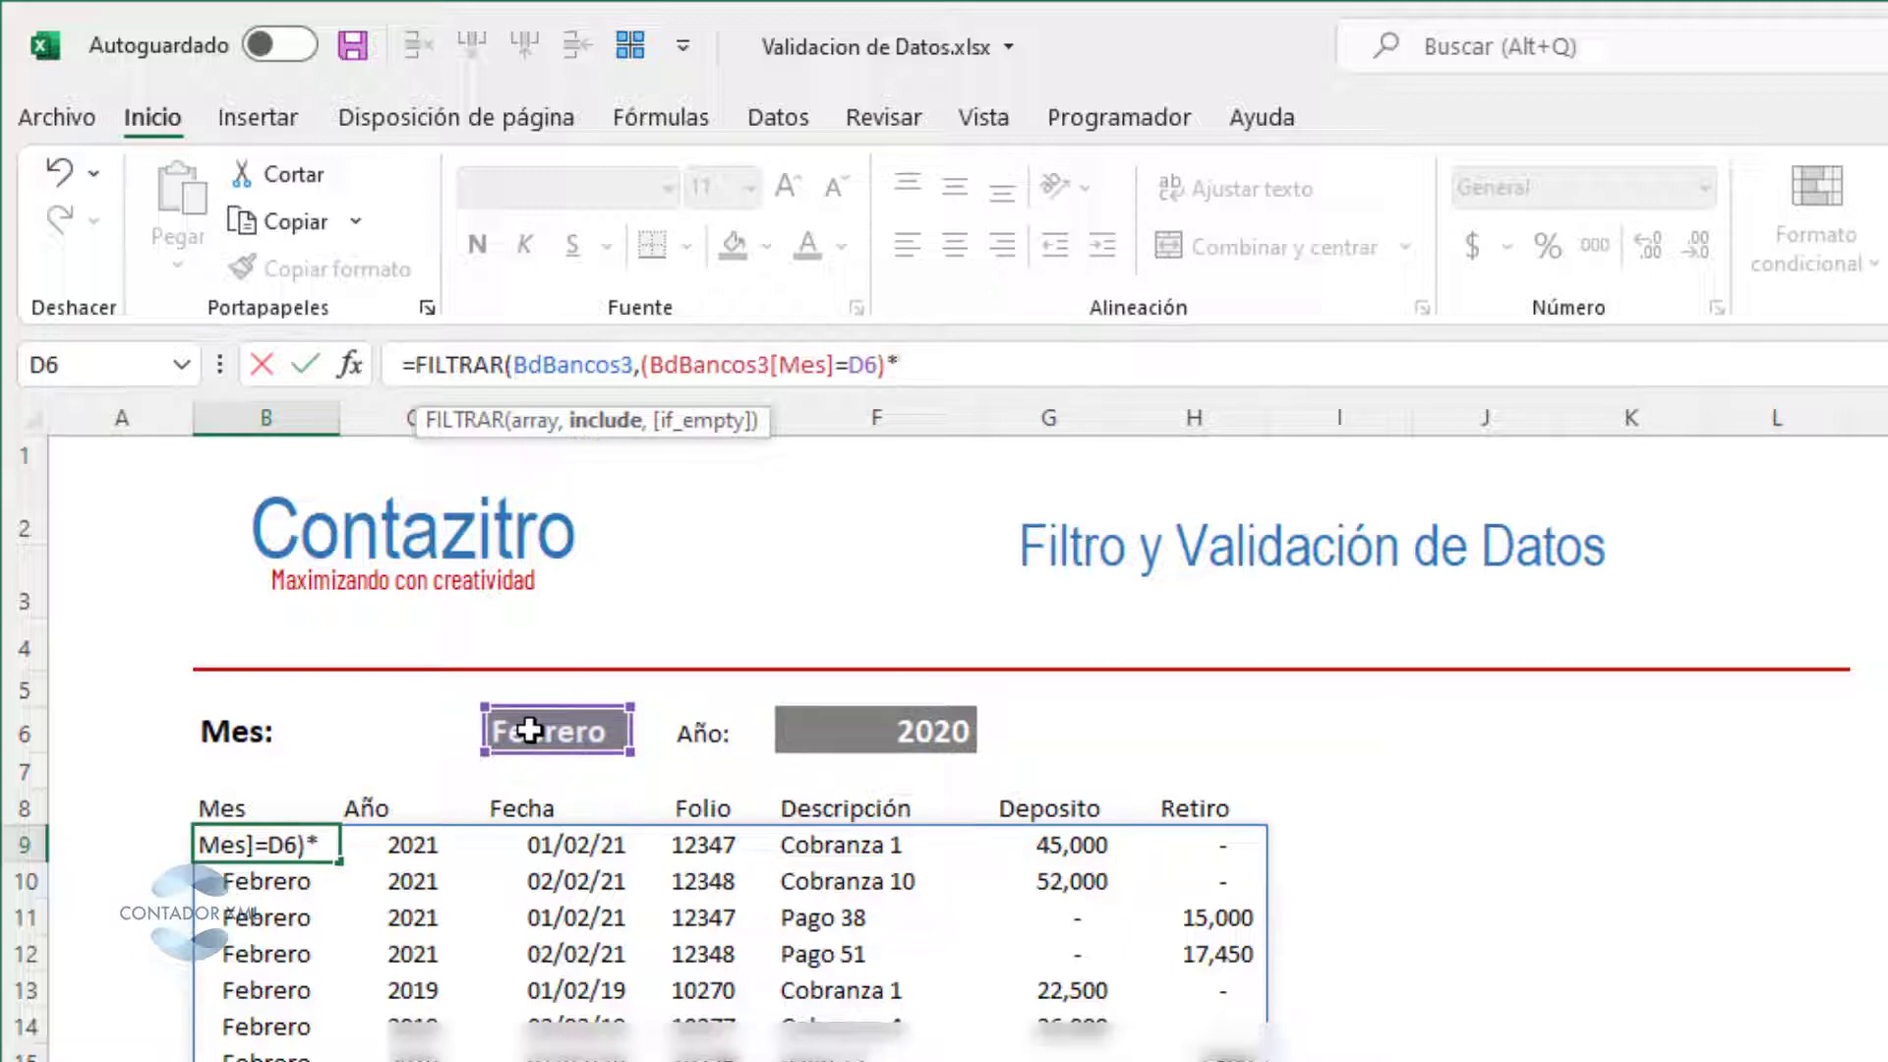
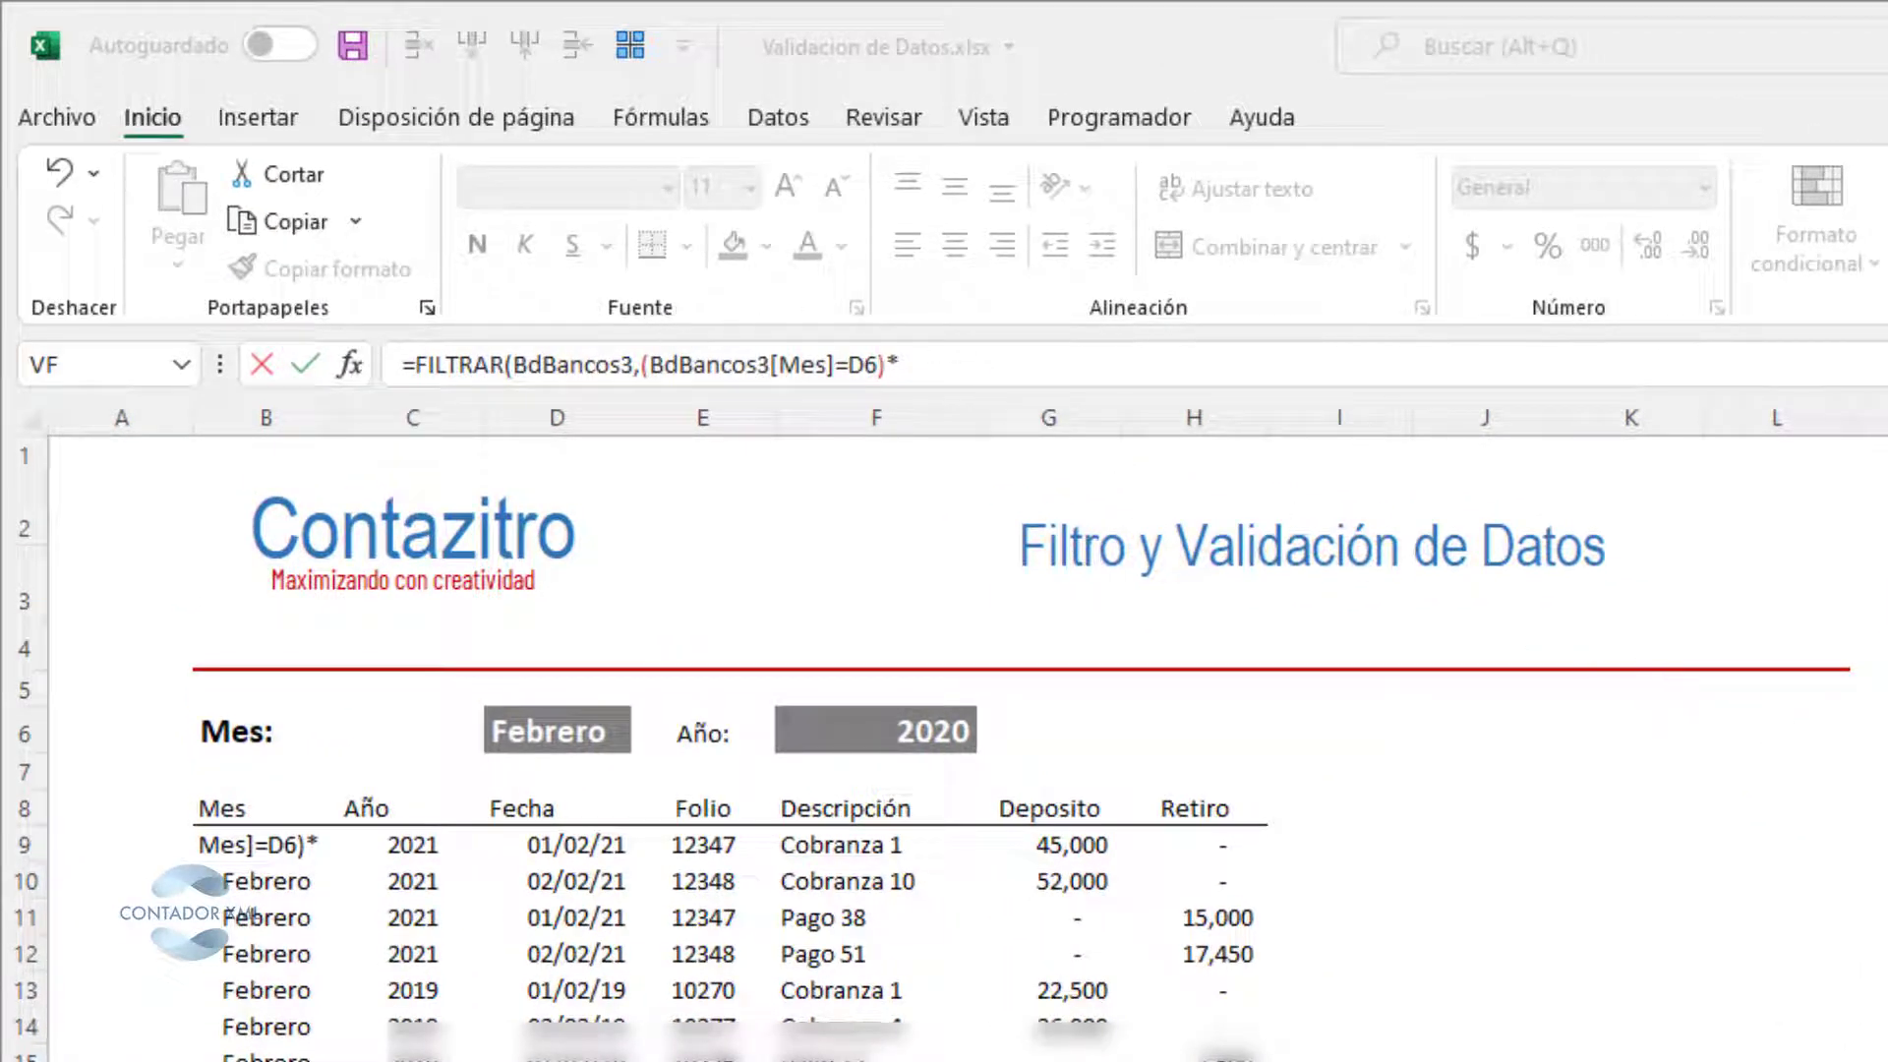
- Add an outer opening parenthesis to the include argument and paste a copy of (BdBancos3[Mes]=D6) after the multiplication sign
text(()
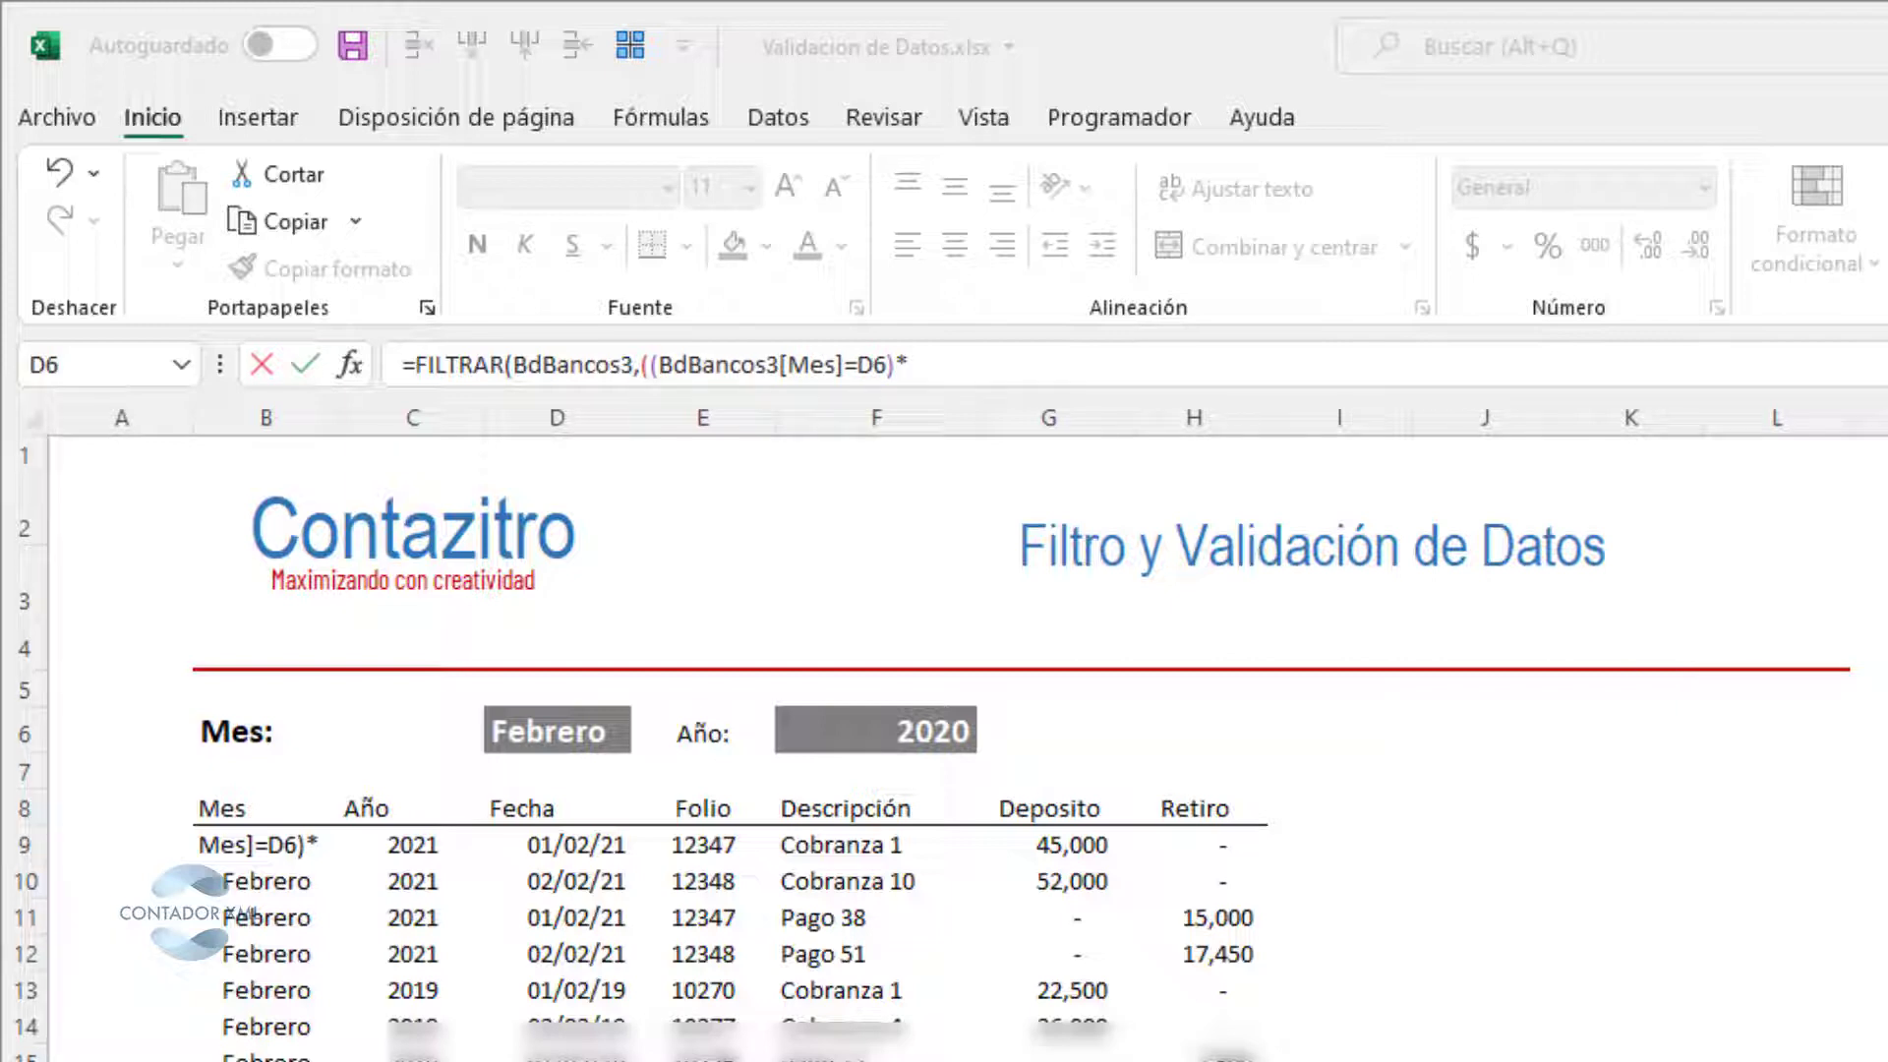
click(950, 370)
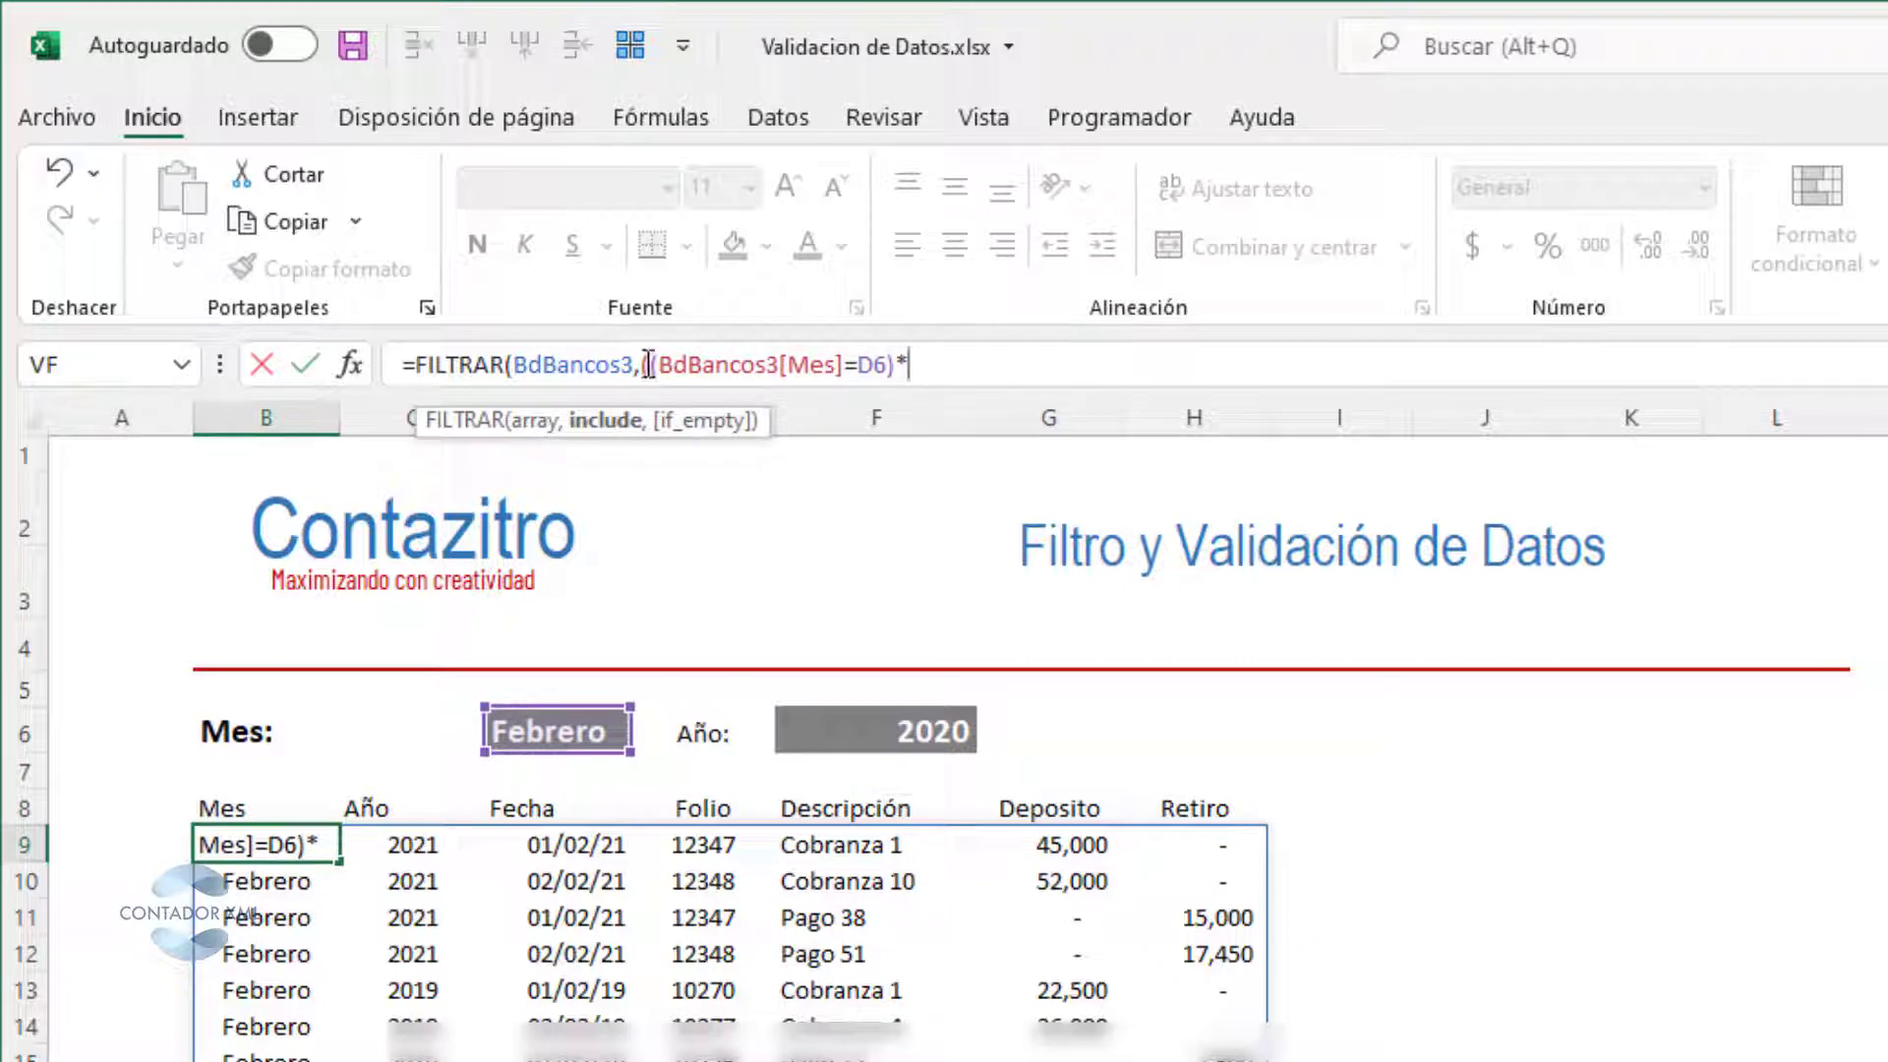
drag(651, 370, 897, 369)
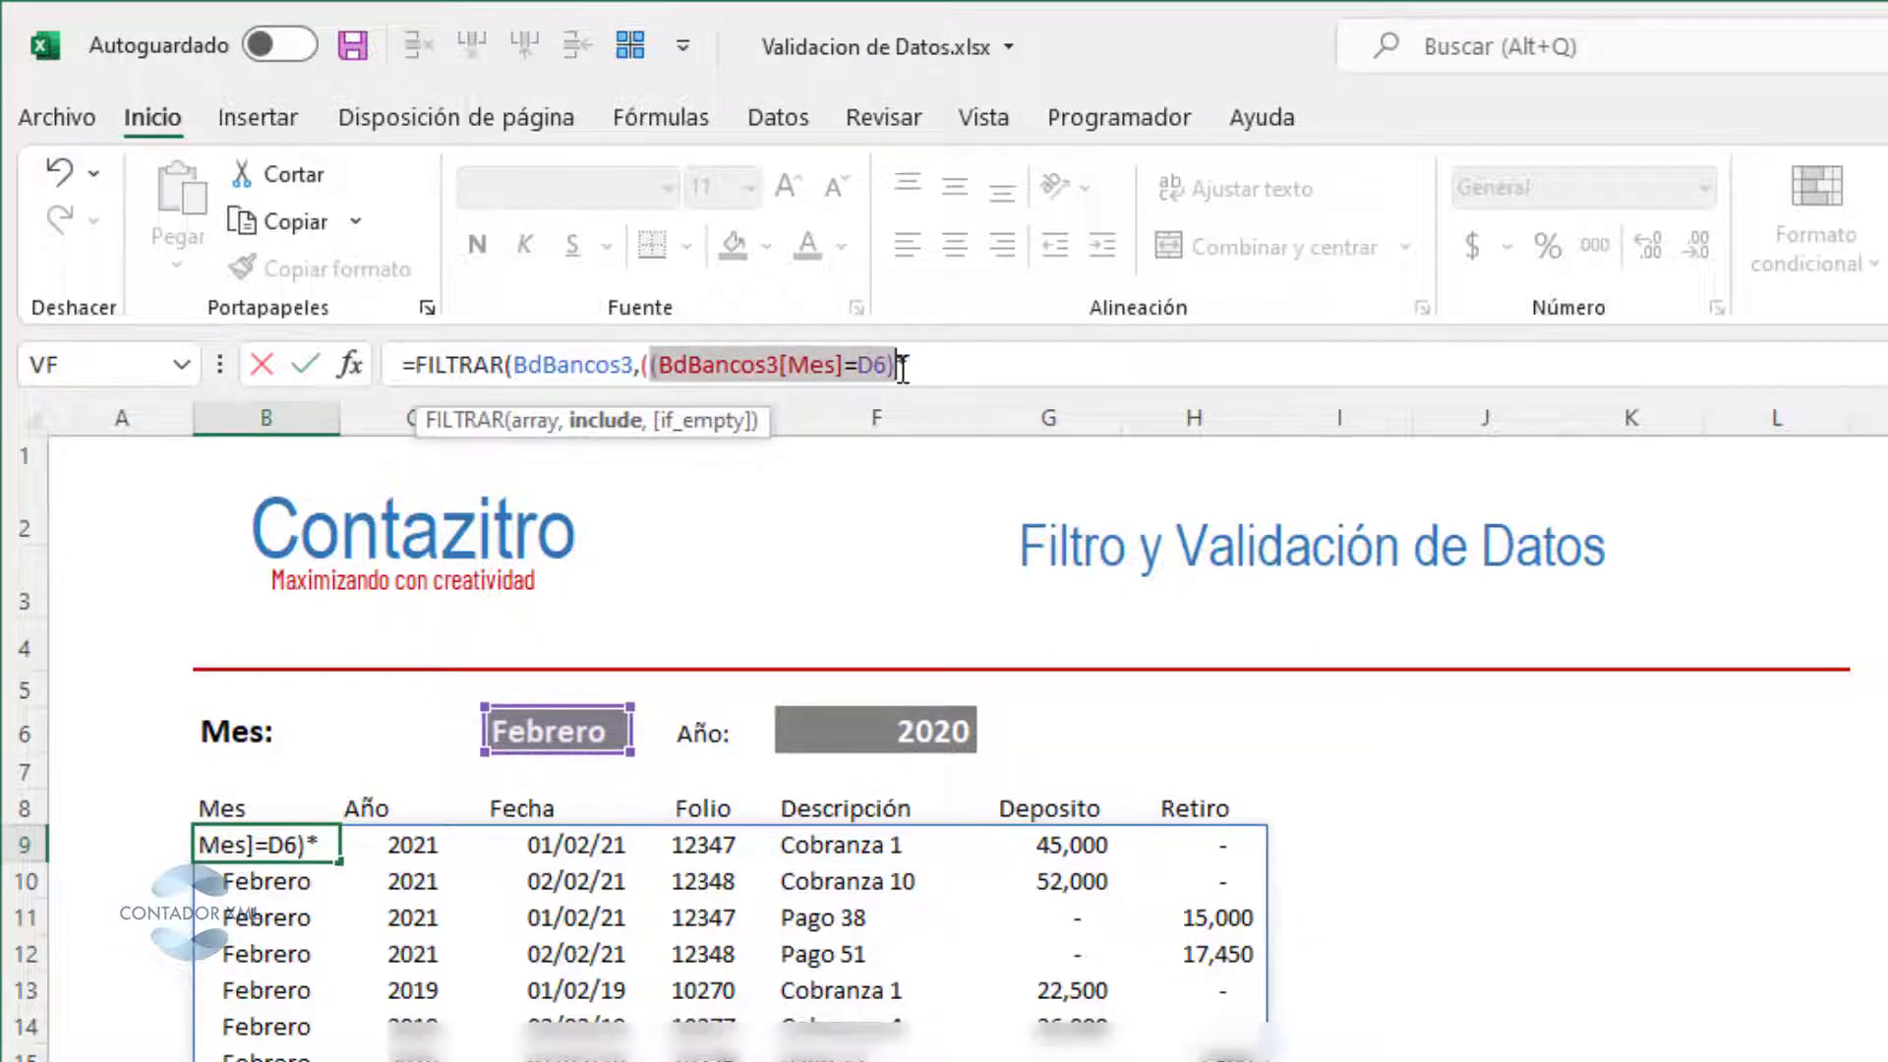
key(ctrl+c)
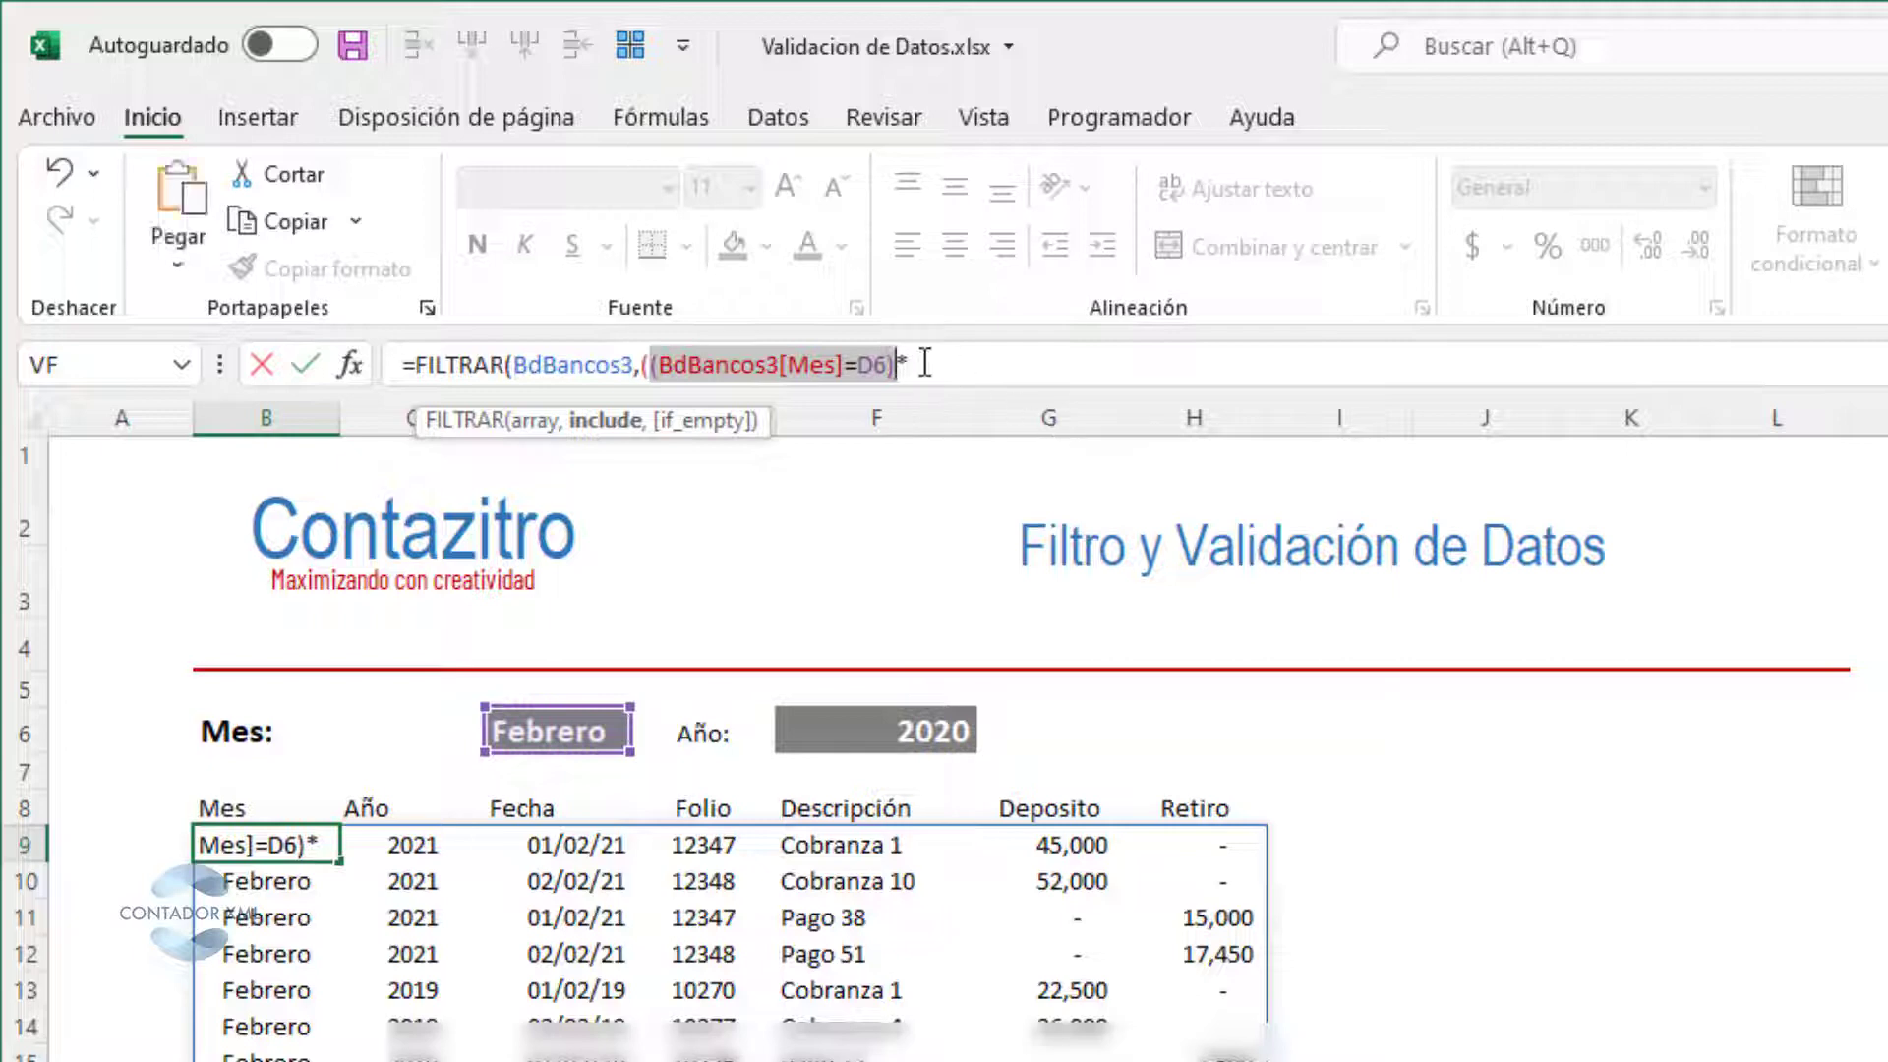
click(933, 368)
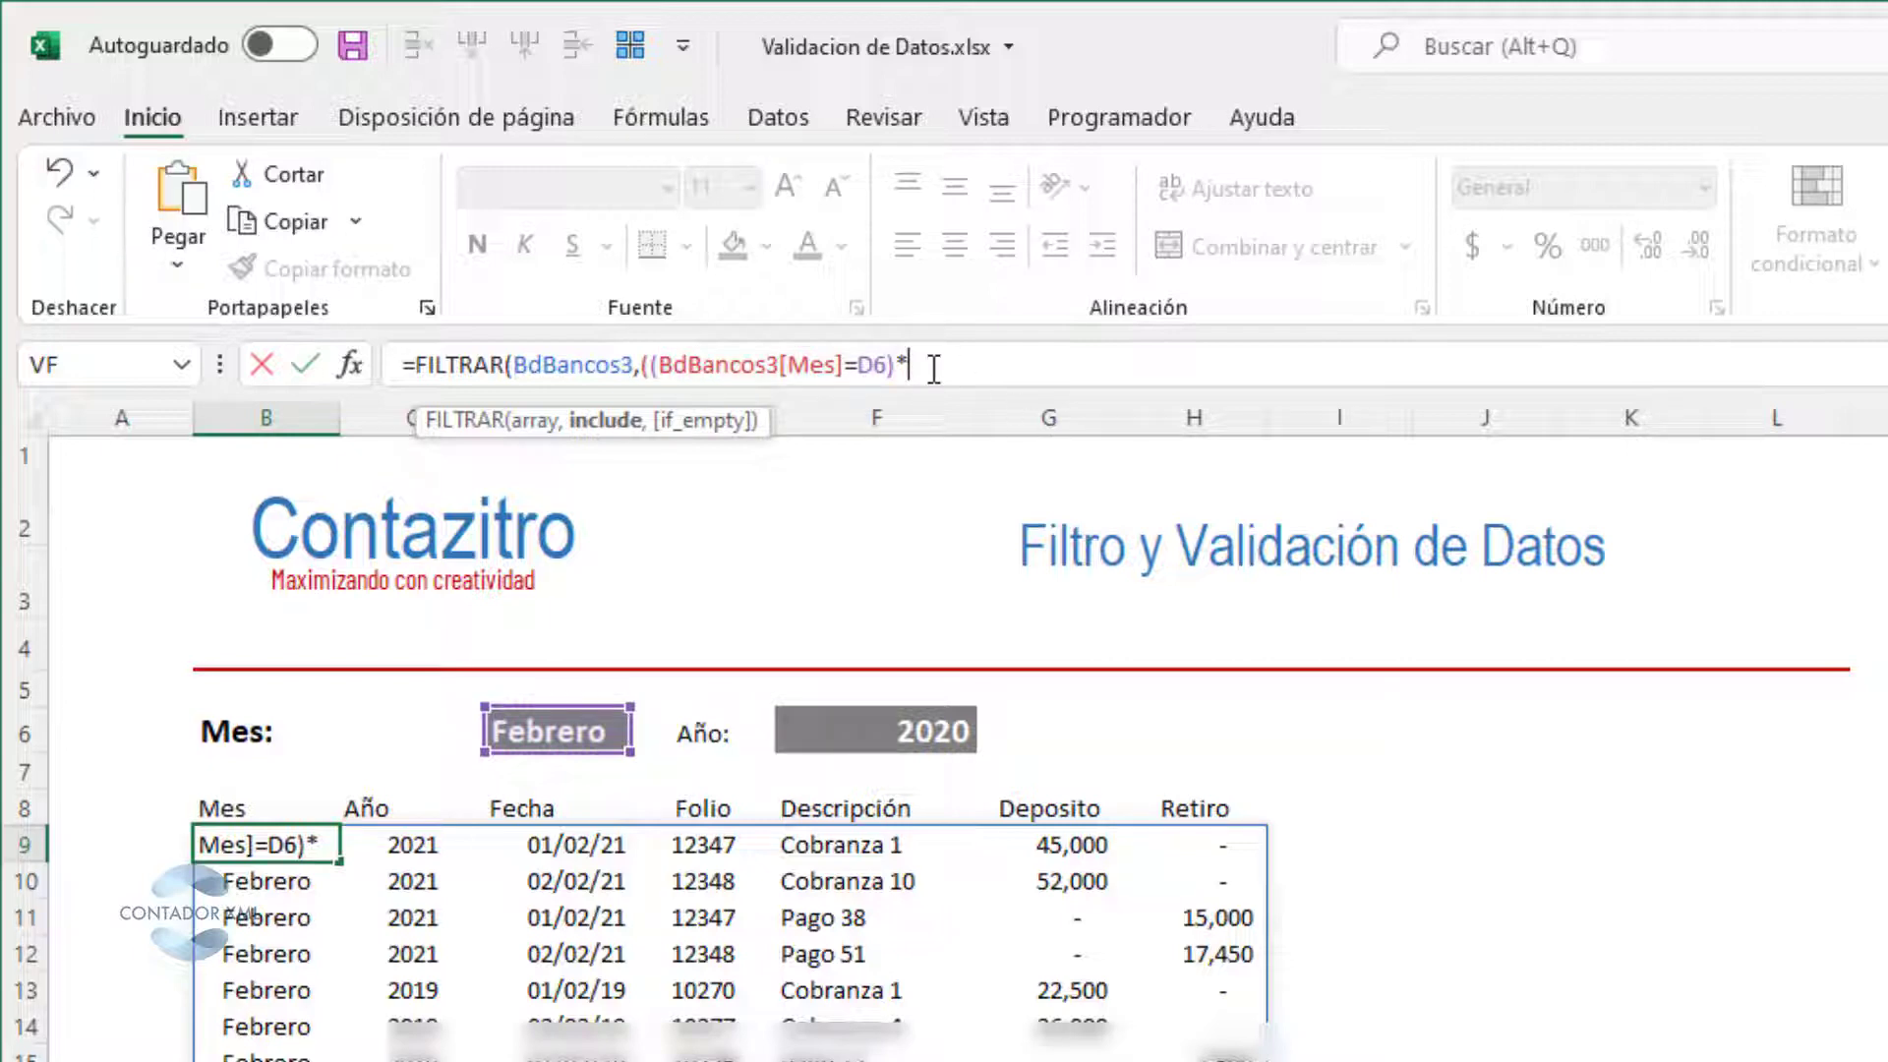
text(*)
key(ctrl+v)
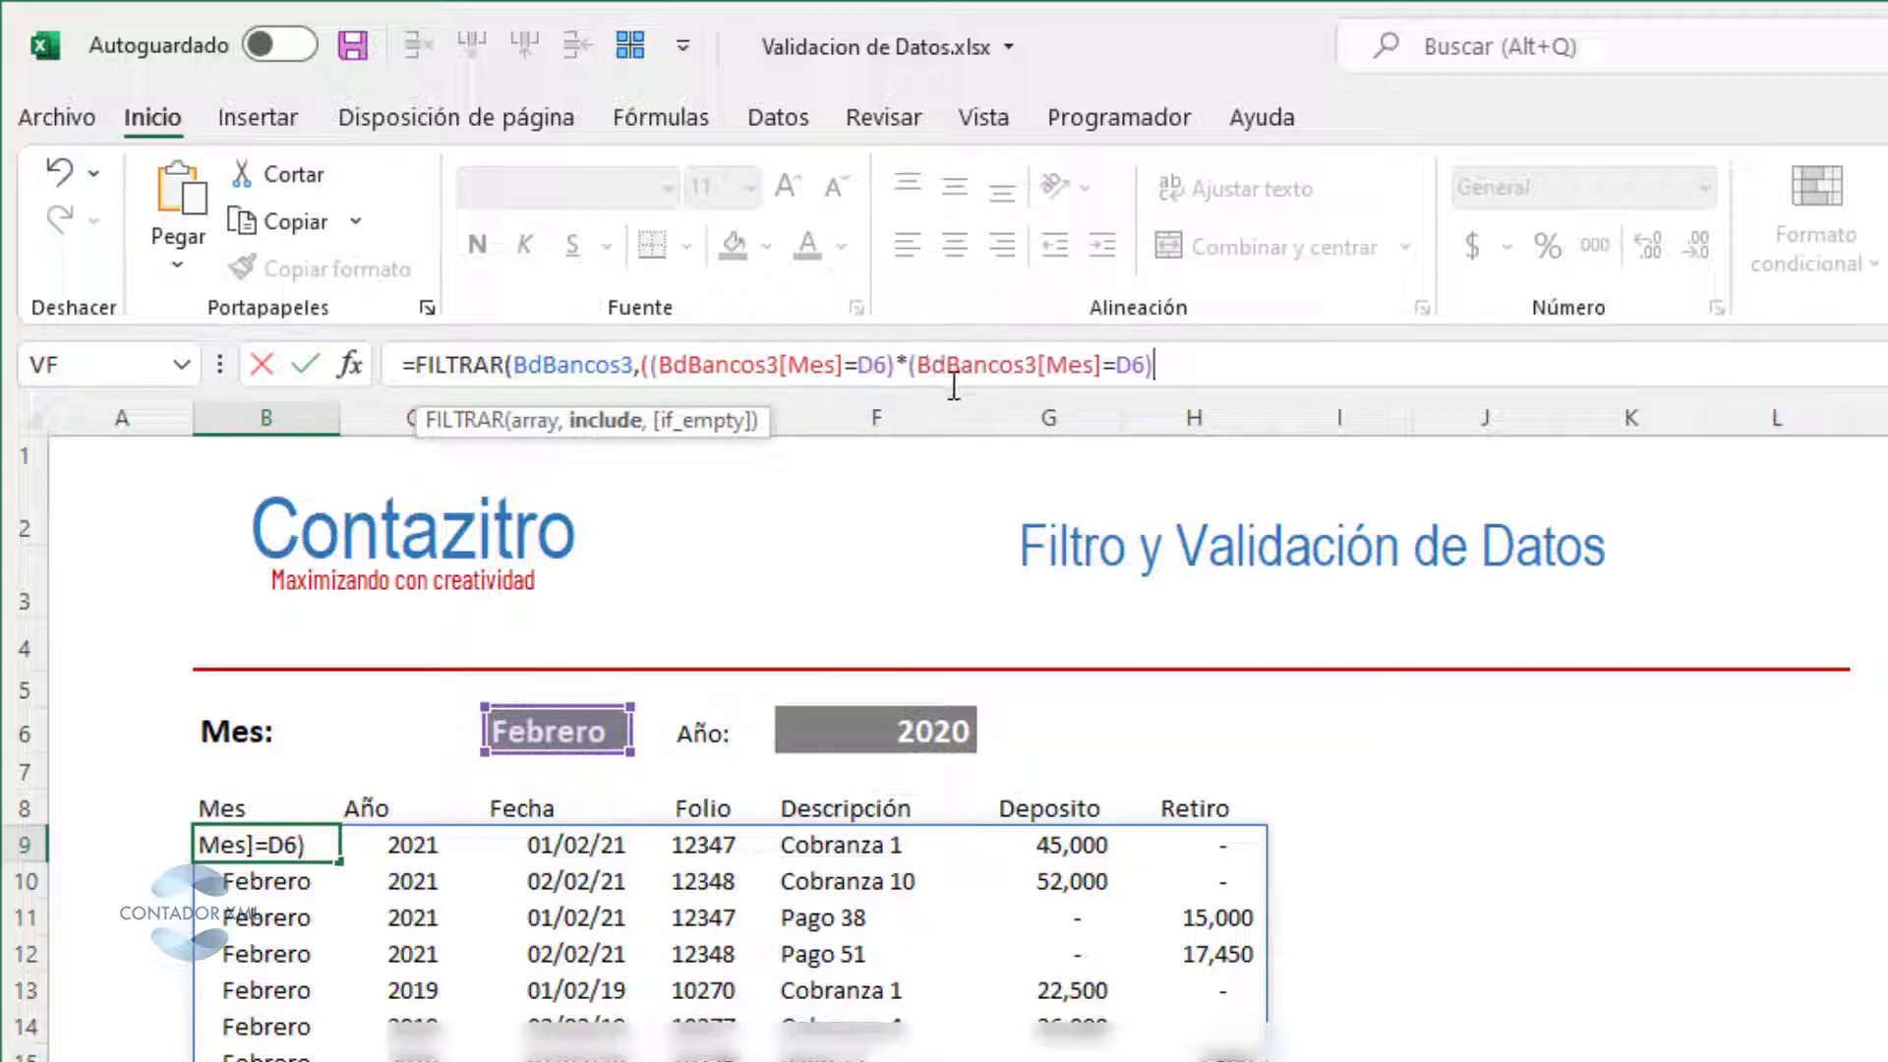
- Change the column in the second condition to BdBancos3[Año]
click(1049, 365)
key(Delete)
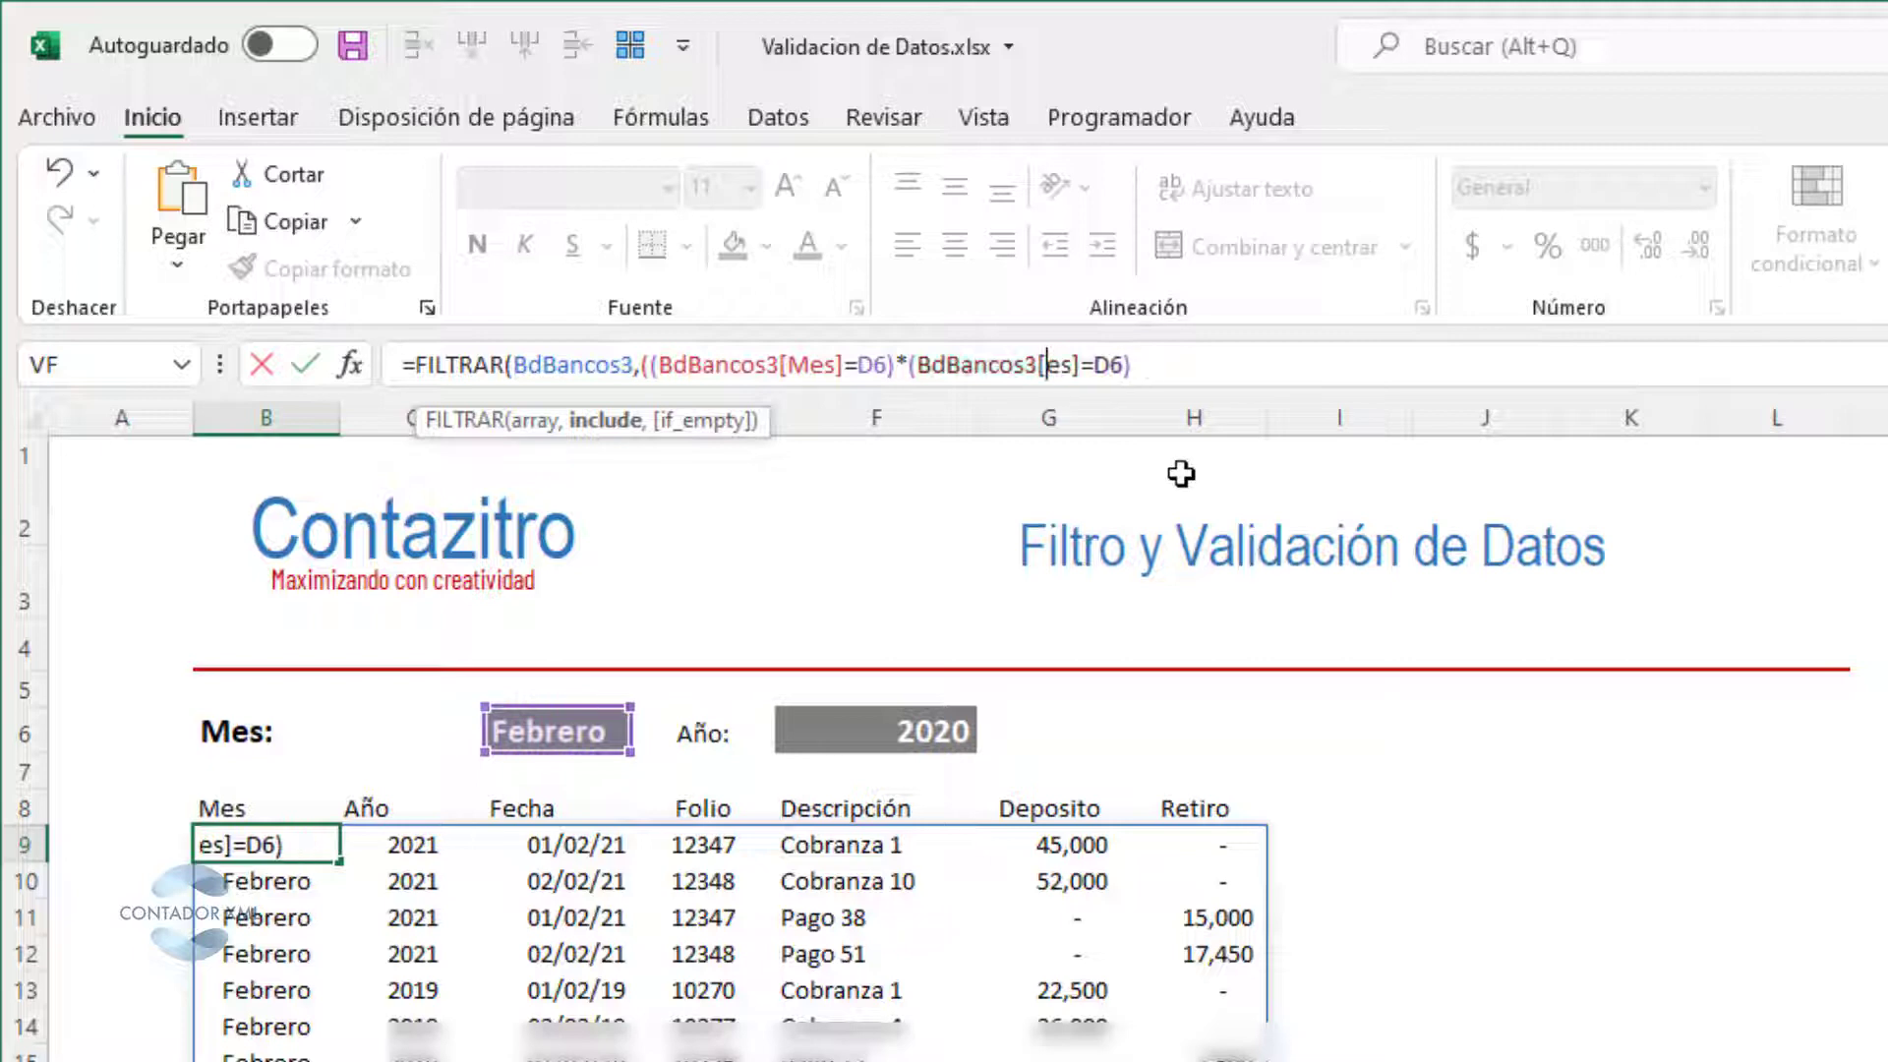
key(Delete)
key(Delete)
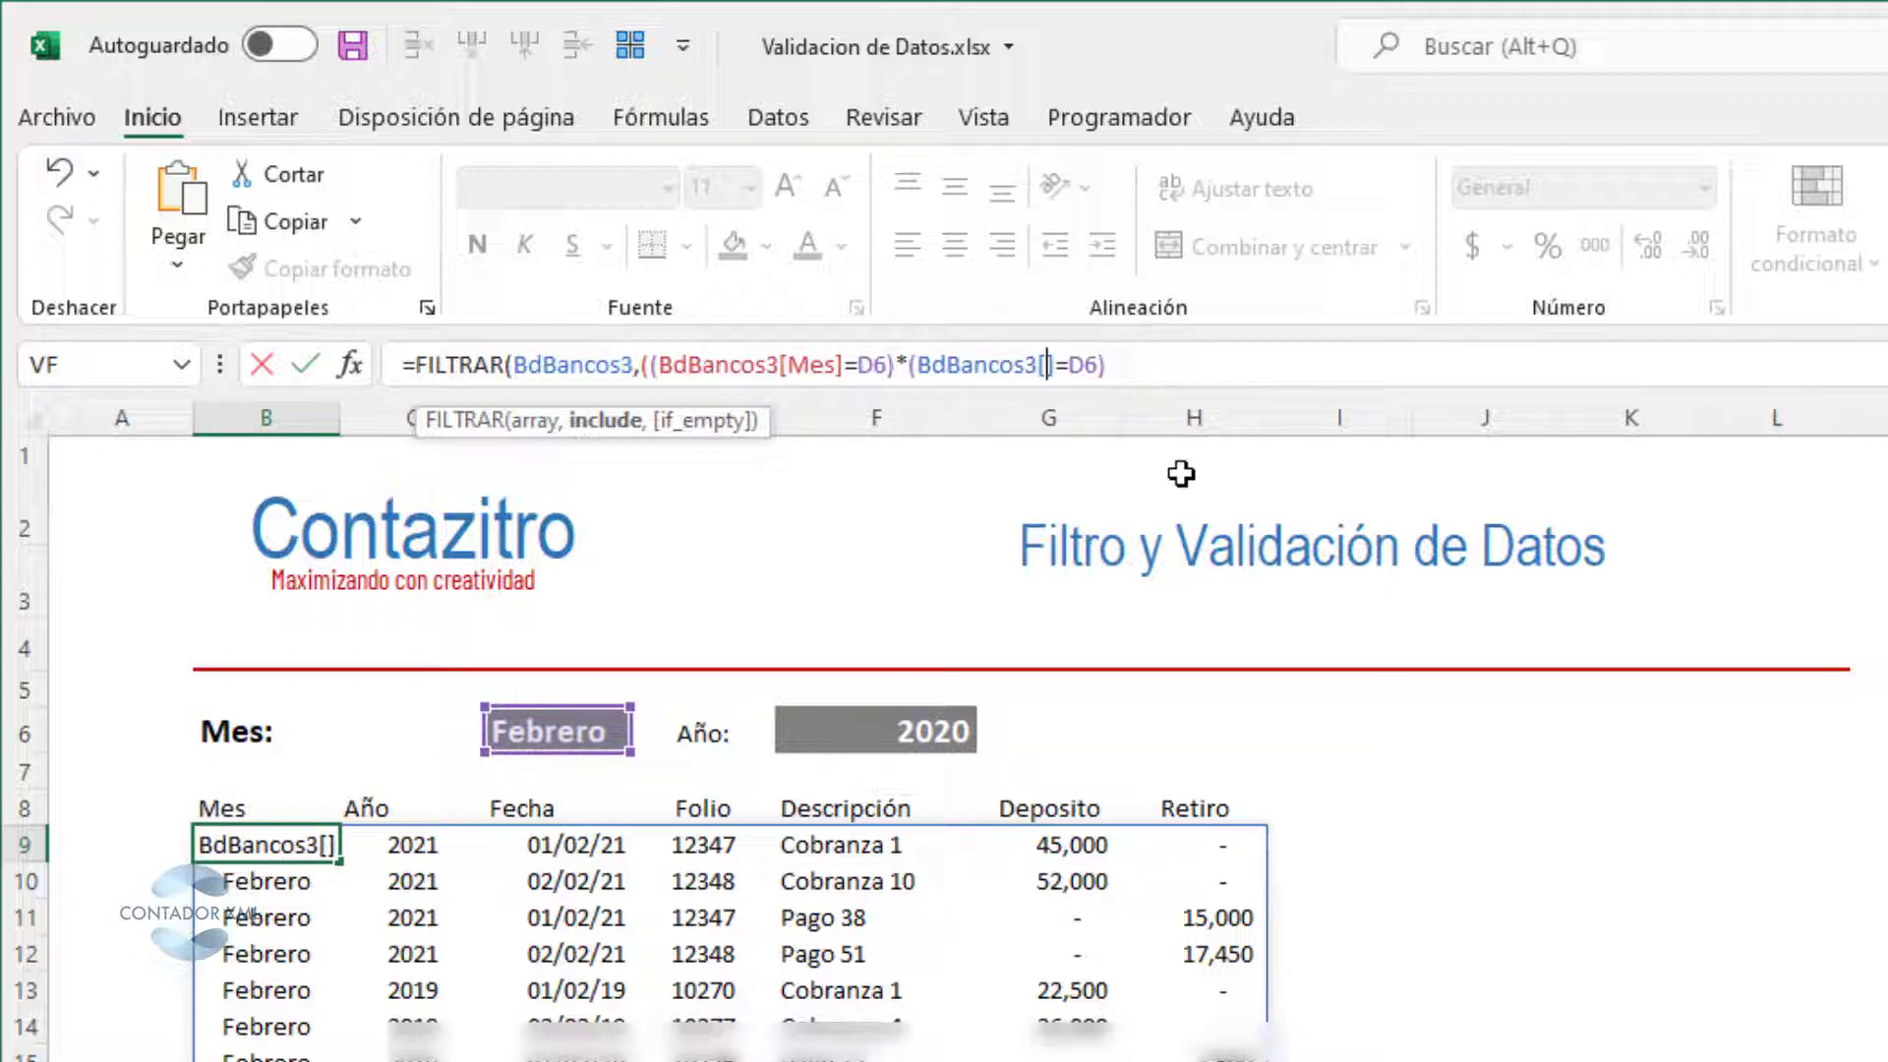
text(a)
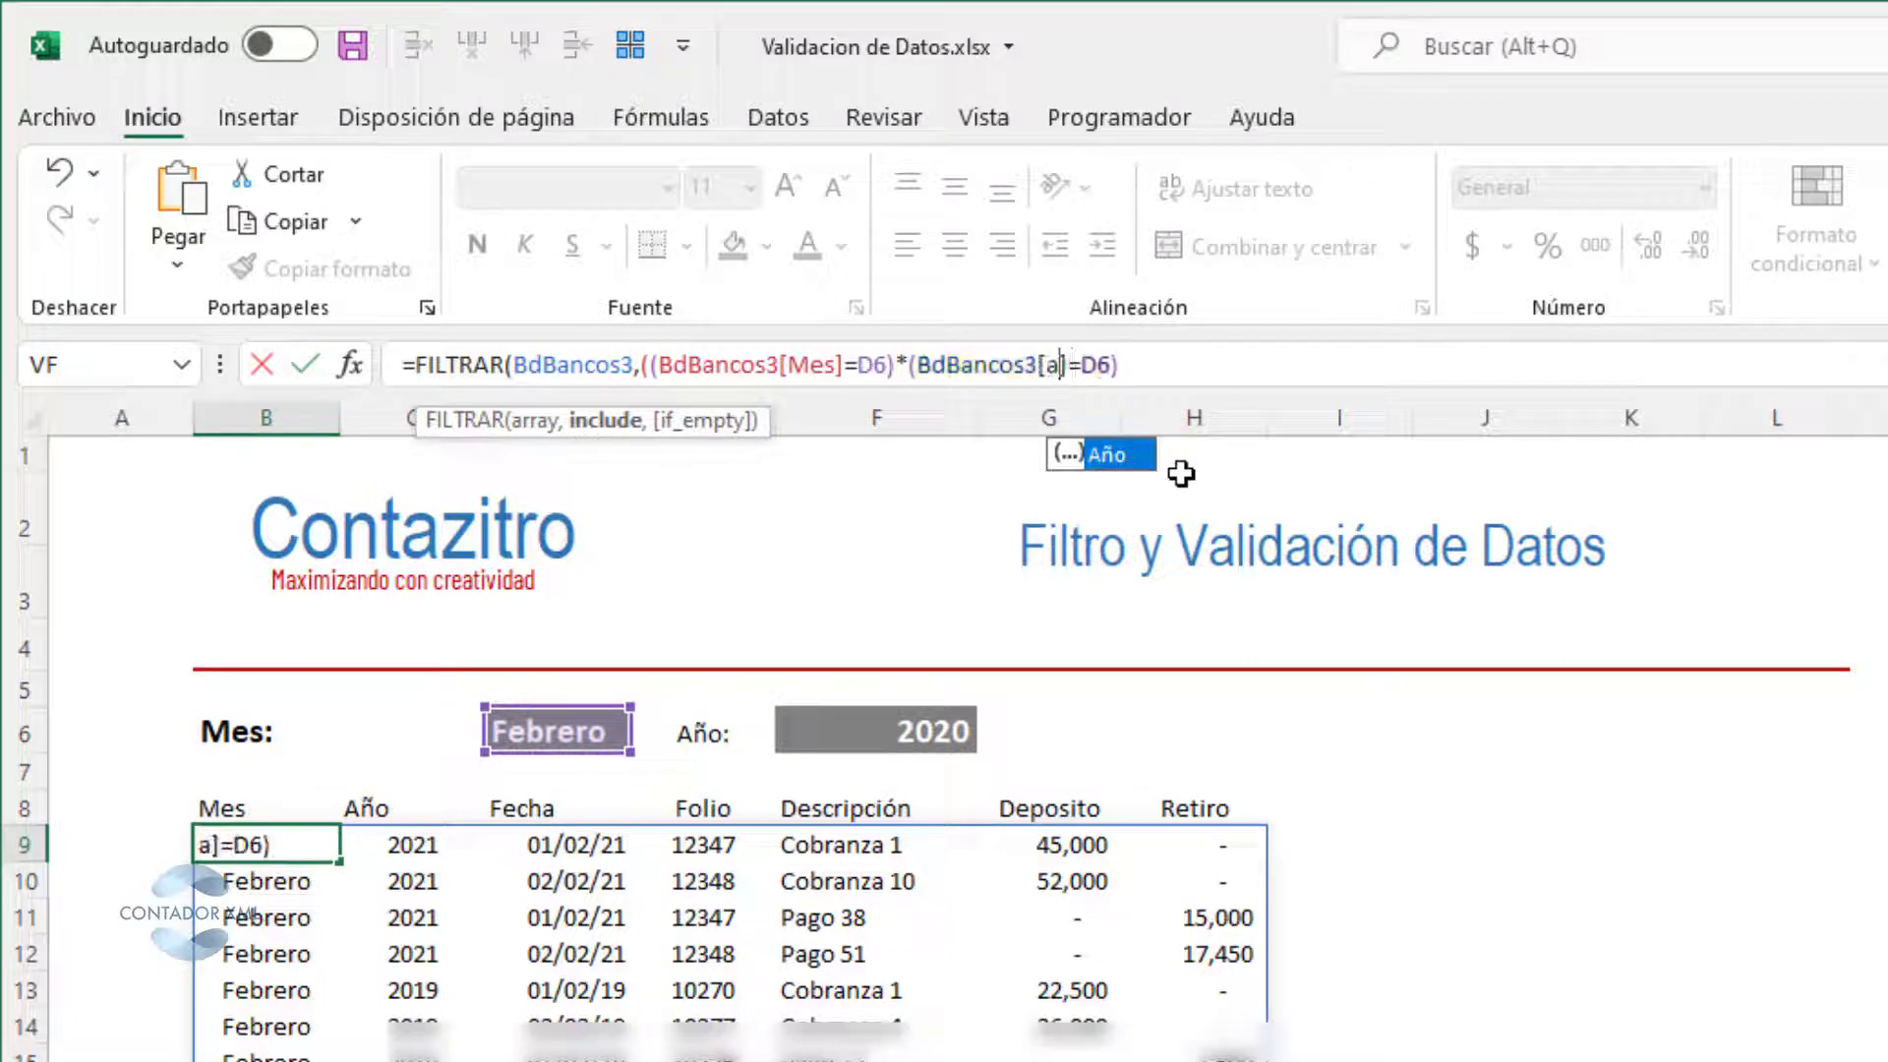
click(1098, 445)
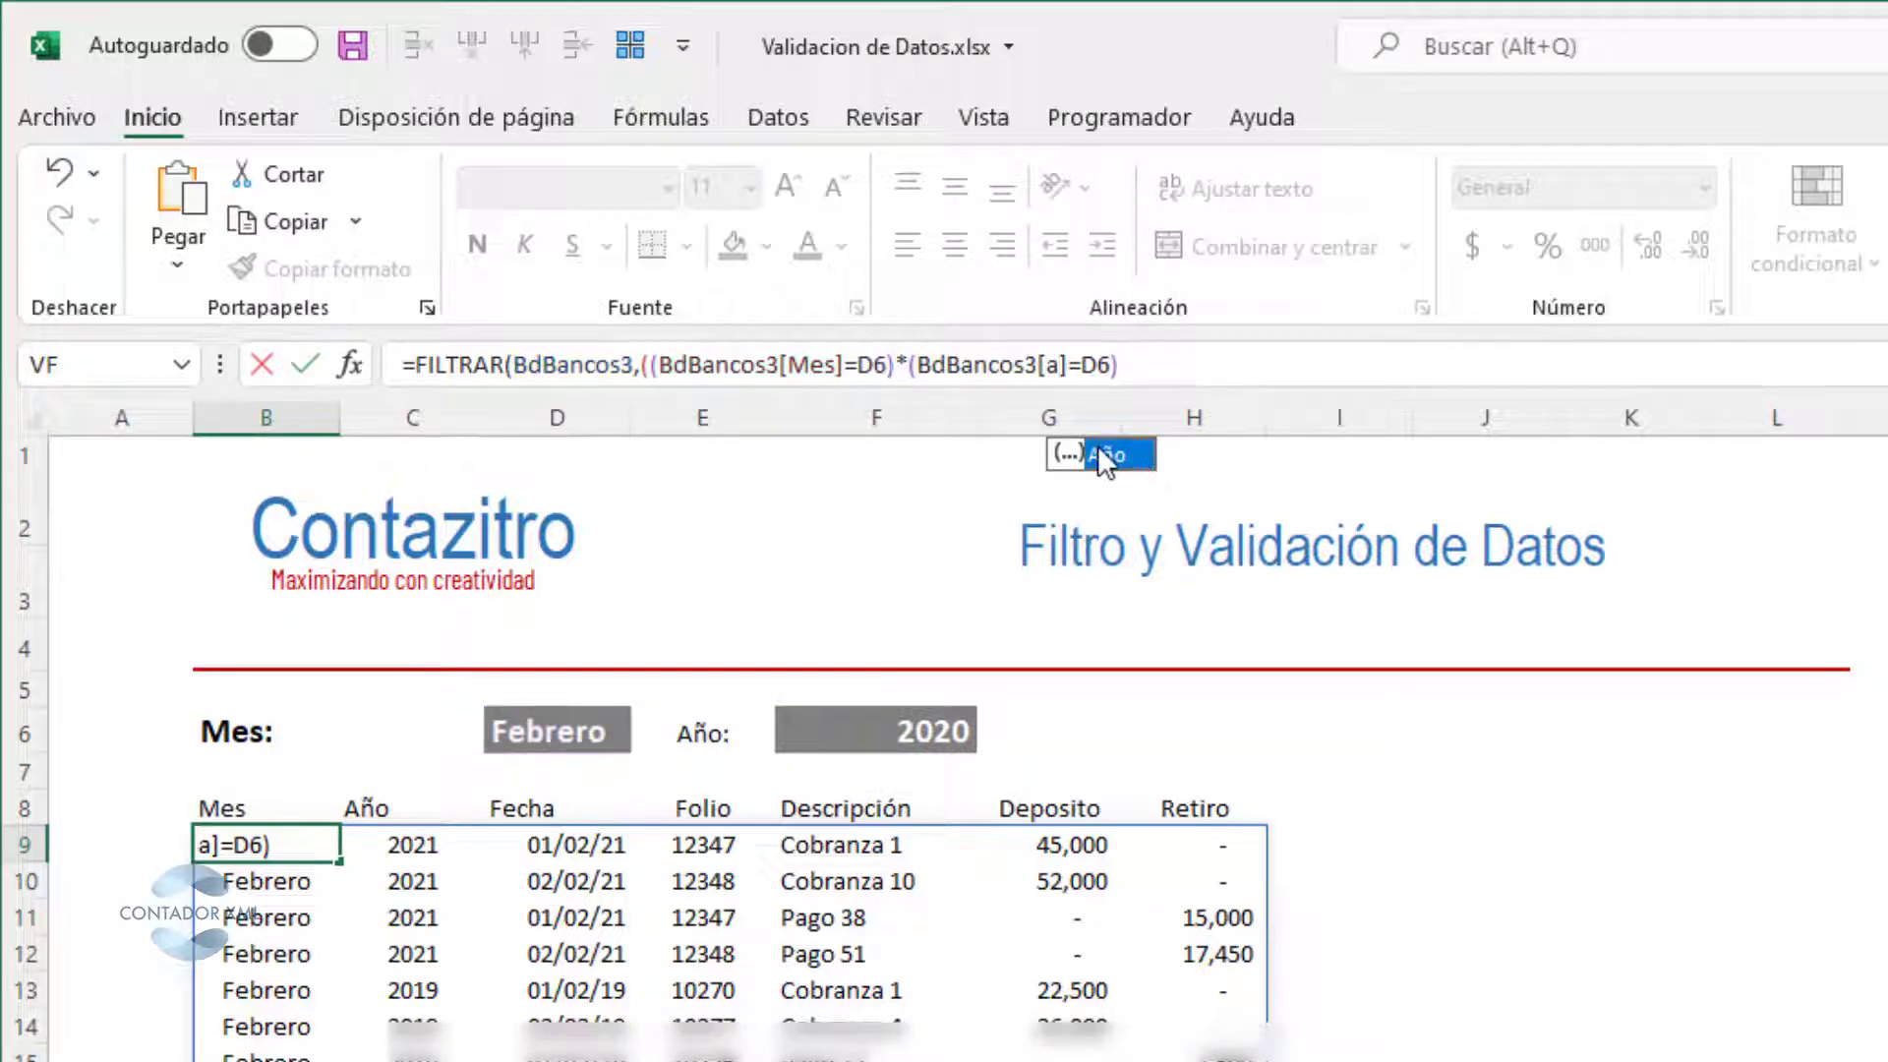
double_click(1097, 445)
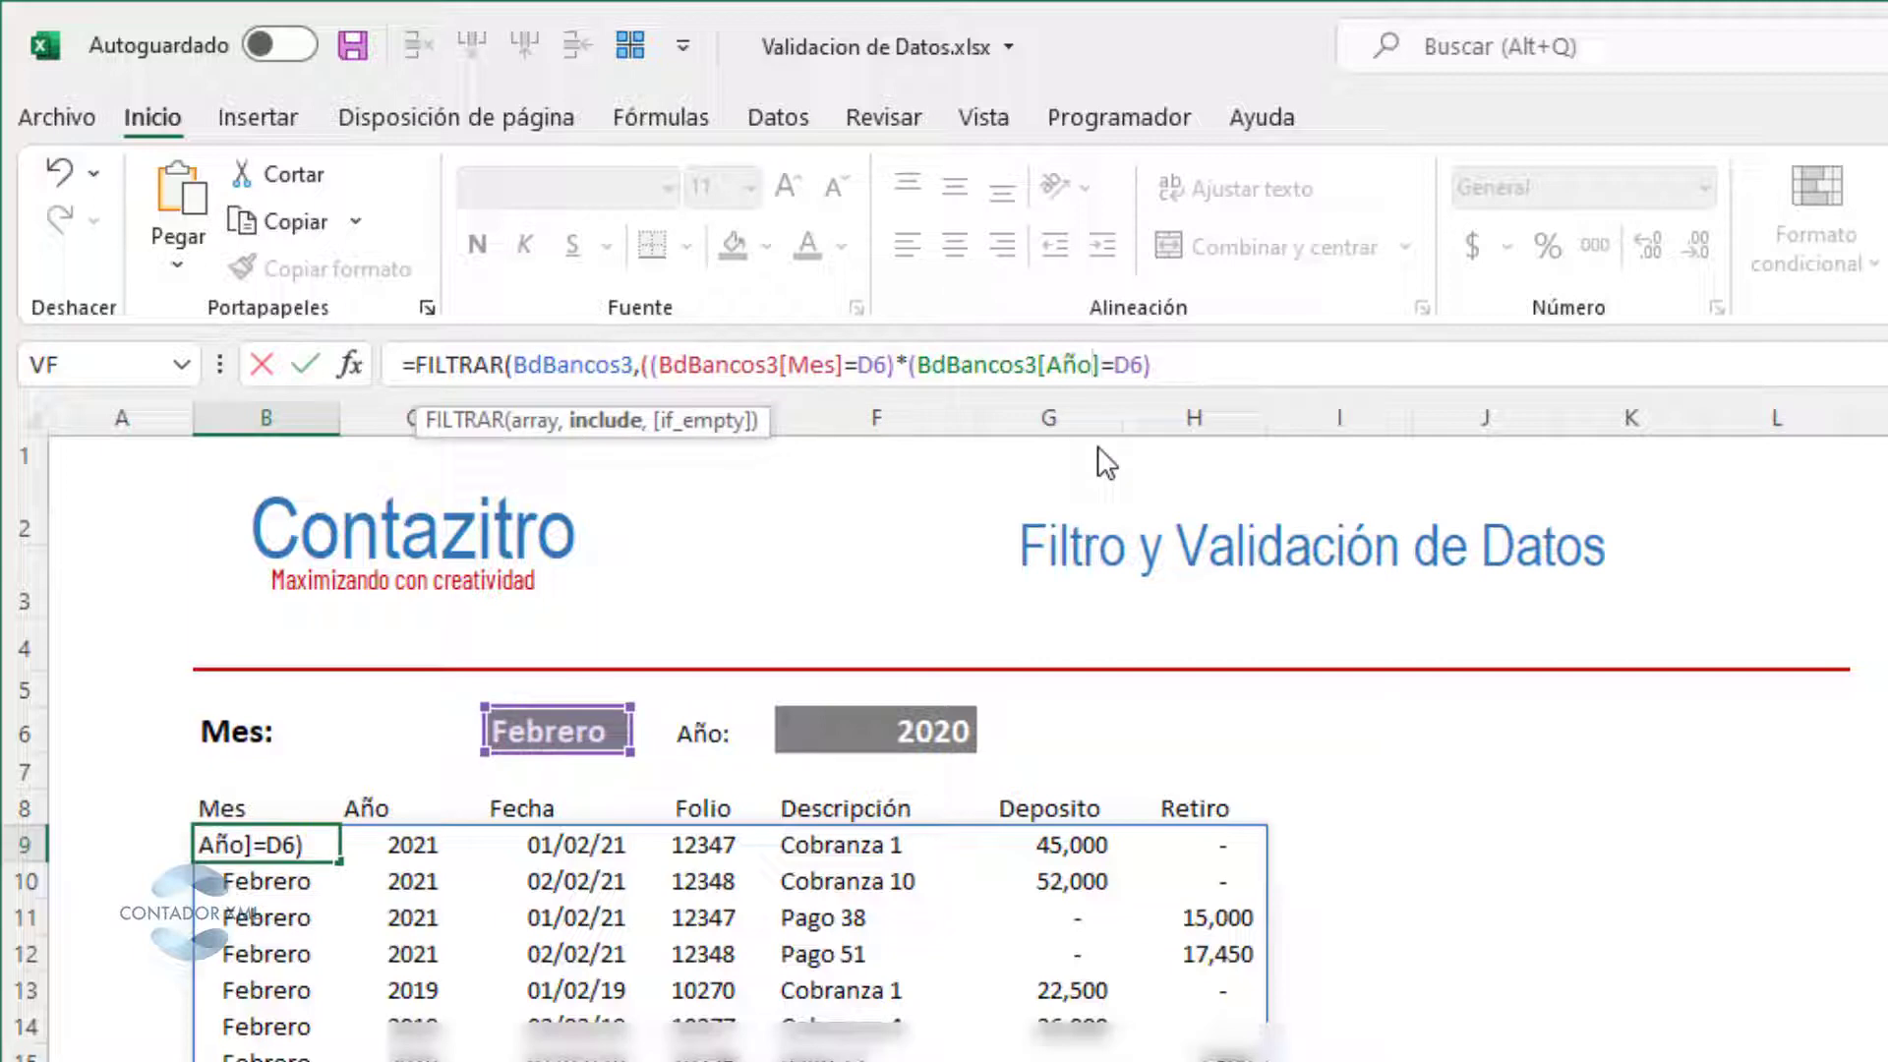
- Close the outer parenthesis around both conditions and add a comma to begin the if-empty argument
click(1182, 364)
text())
text(,)
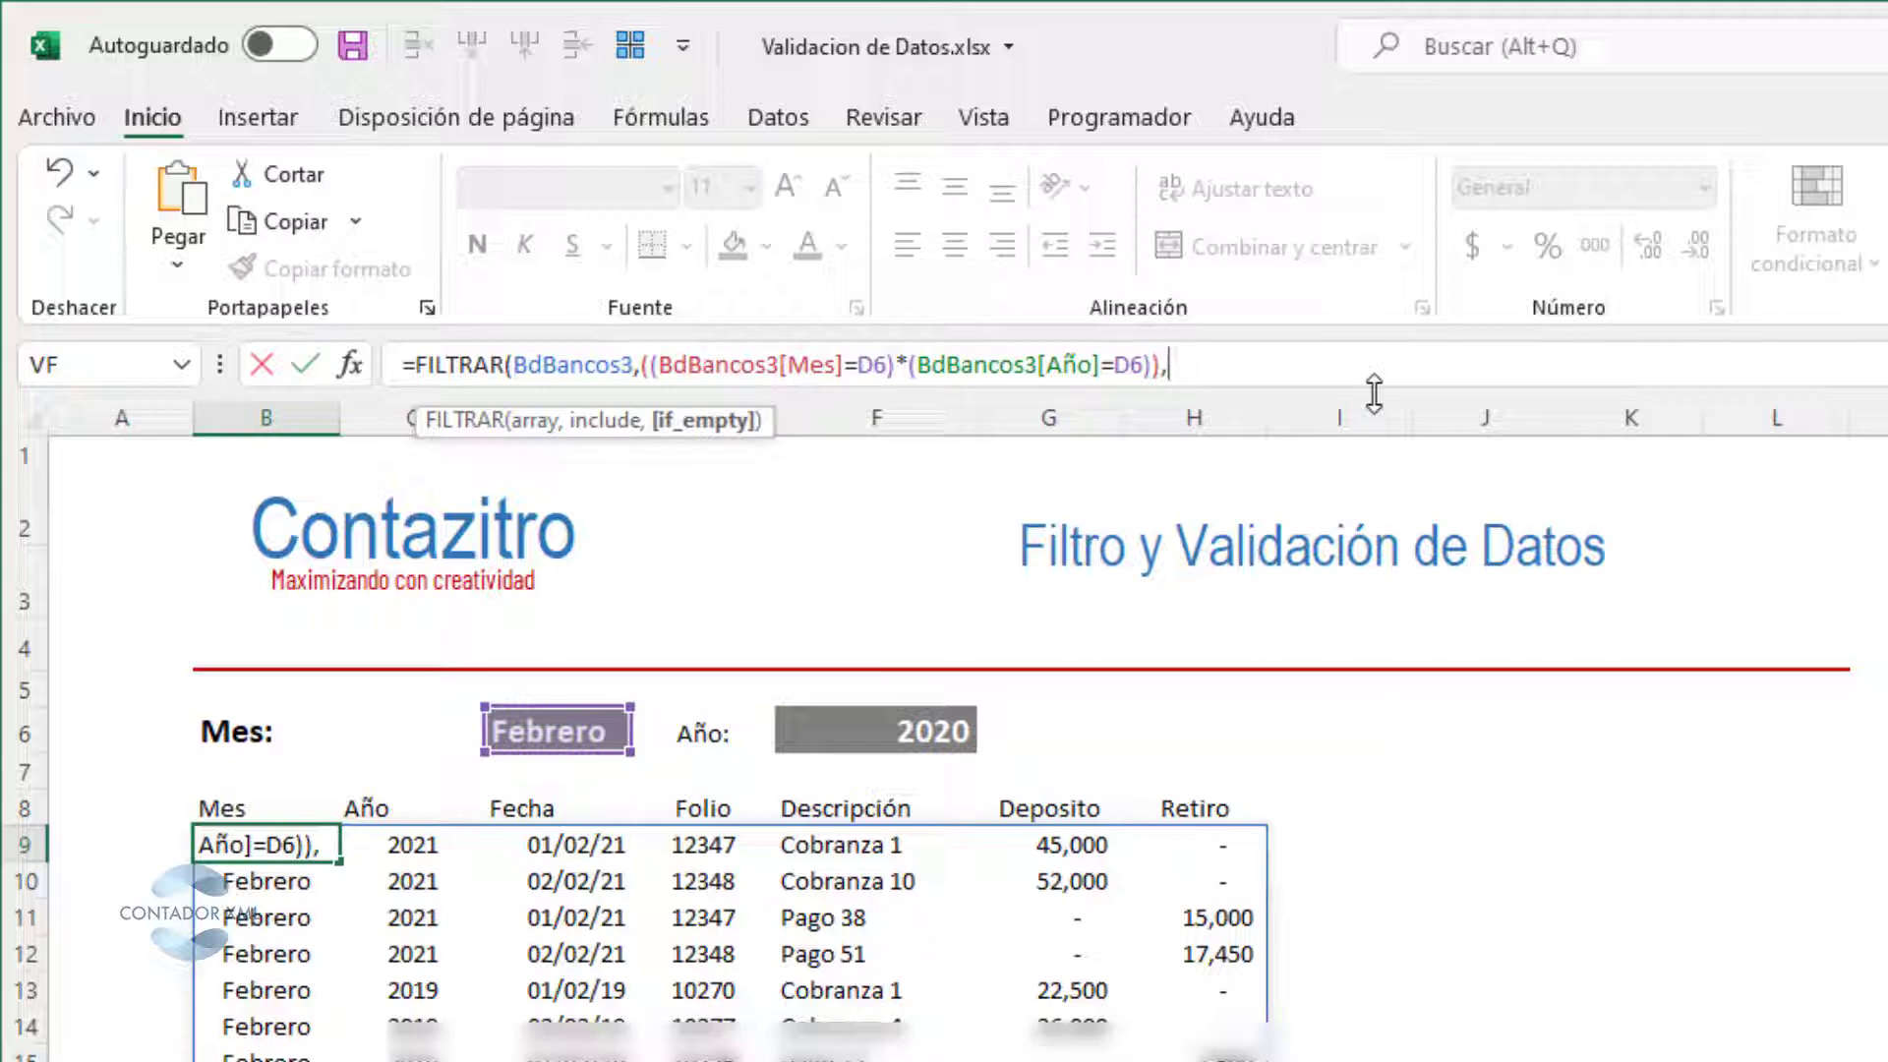
text("N)
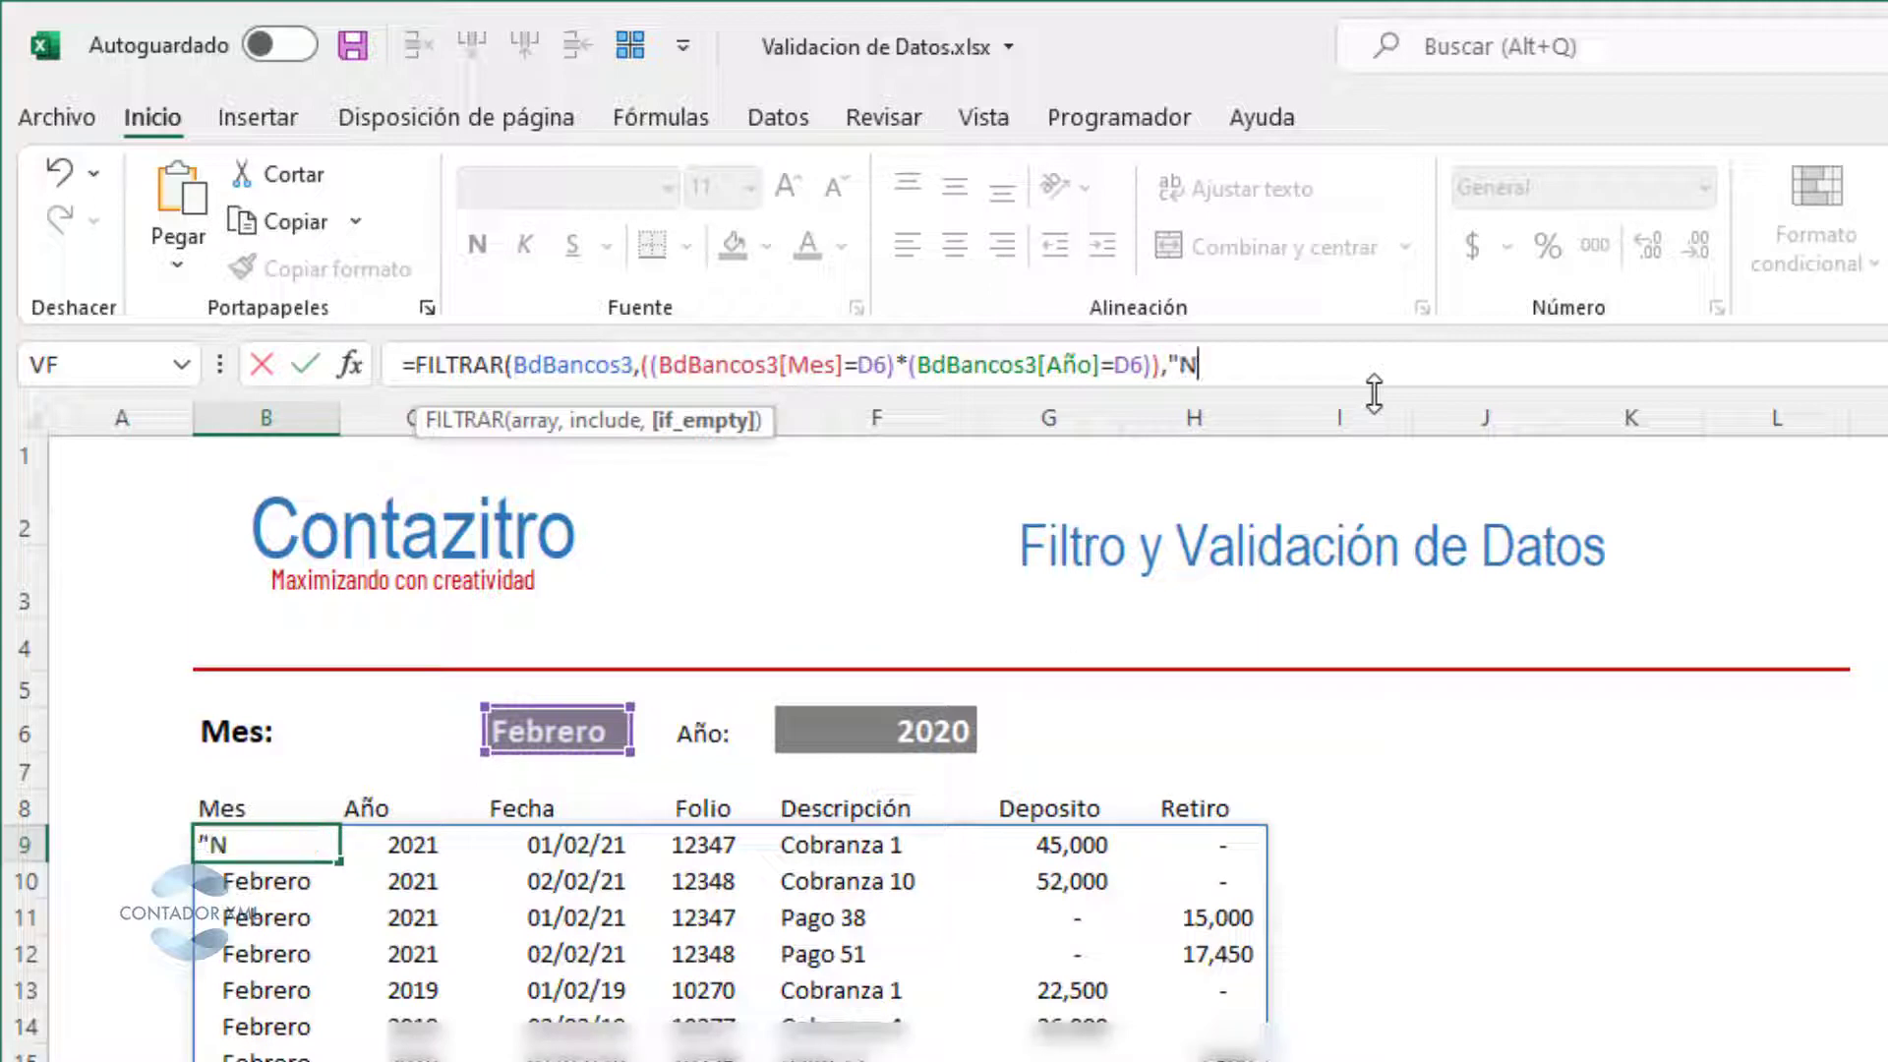
text(o Existe)
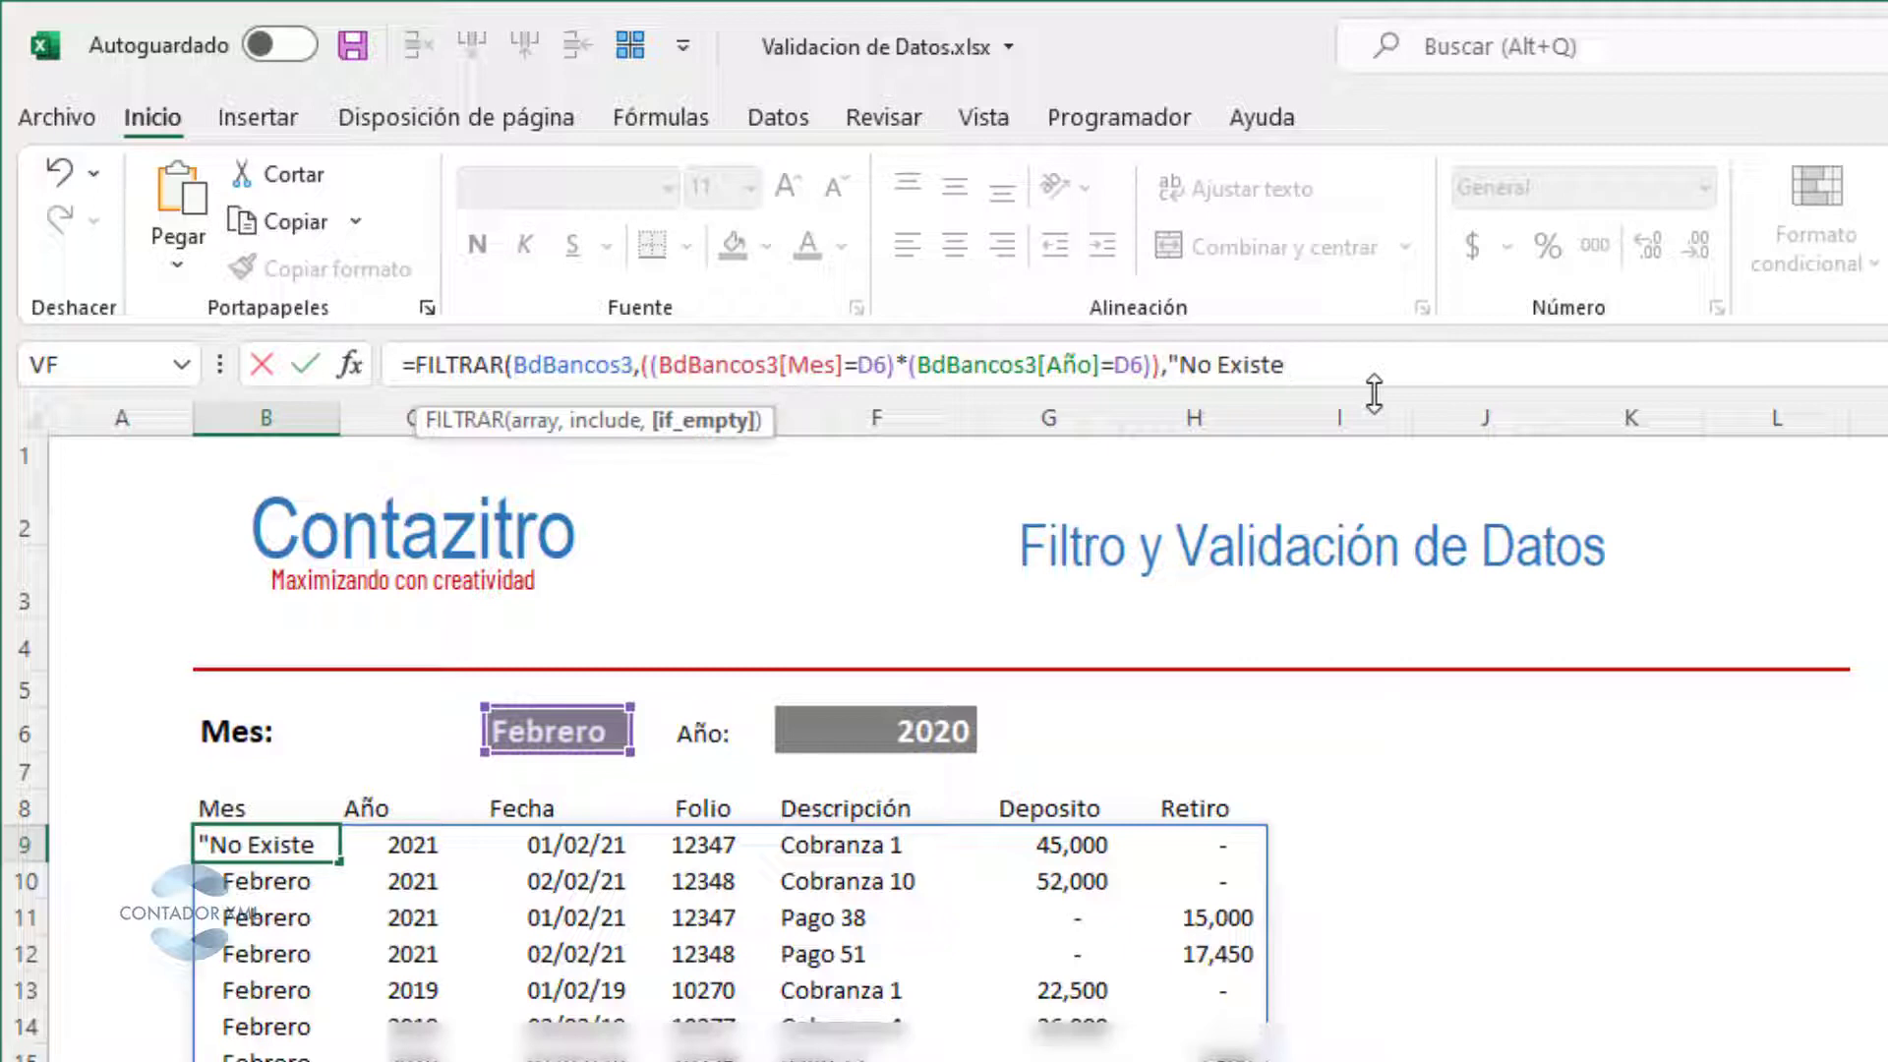
key(BackSpace)
key(BackSpace)
key(BackSpace)
key(BackSpace)
key(BackSpace)
key(BackSpace)
key(BackSpace)
key(BackSpace)
key(BackSpace)
- Enter "Criterio No Exixte" as the if-empty text, complete the formula accepting the proposed correction, and left-align cell B9
text(C)
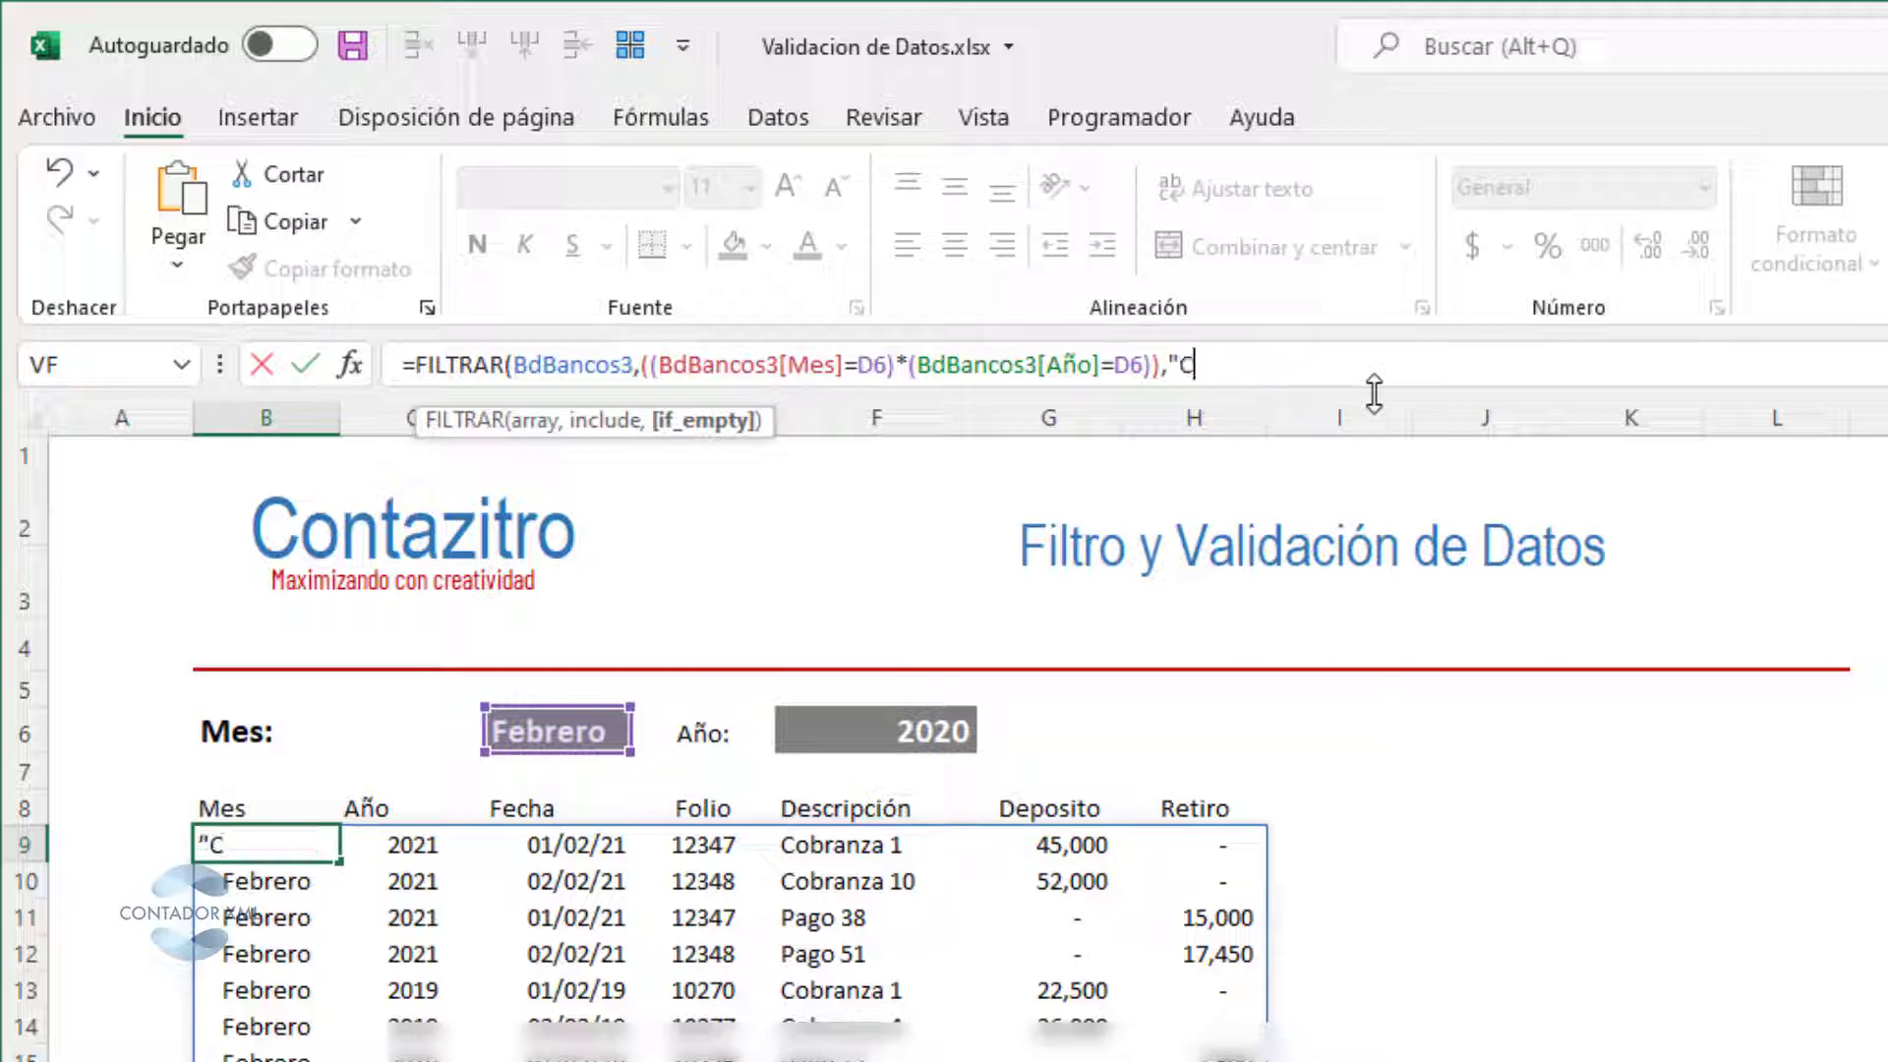
text(riterio )
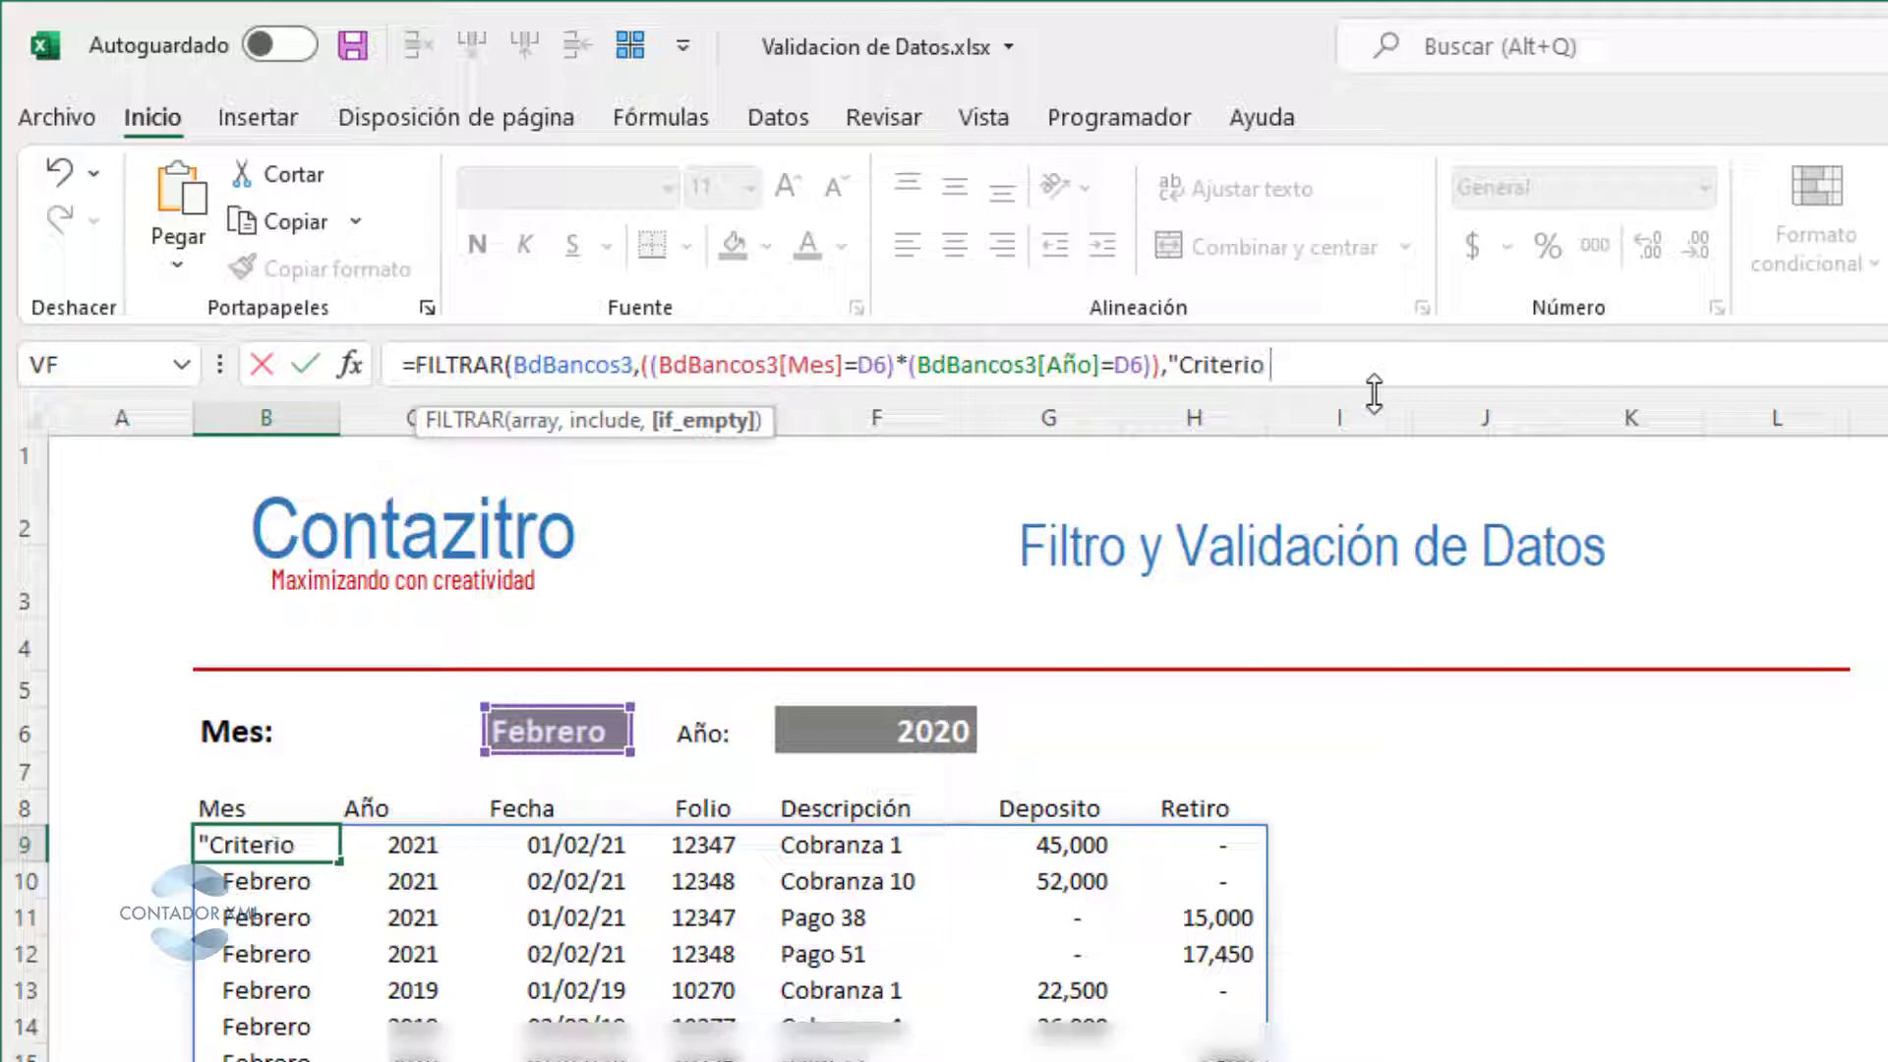
text(No Exixte)
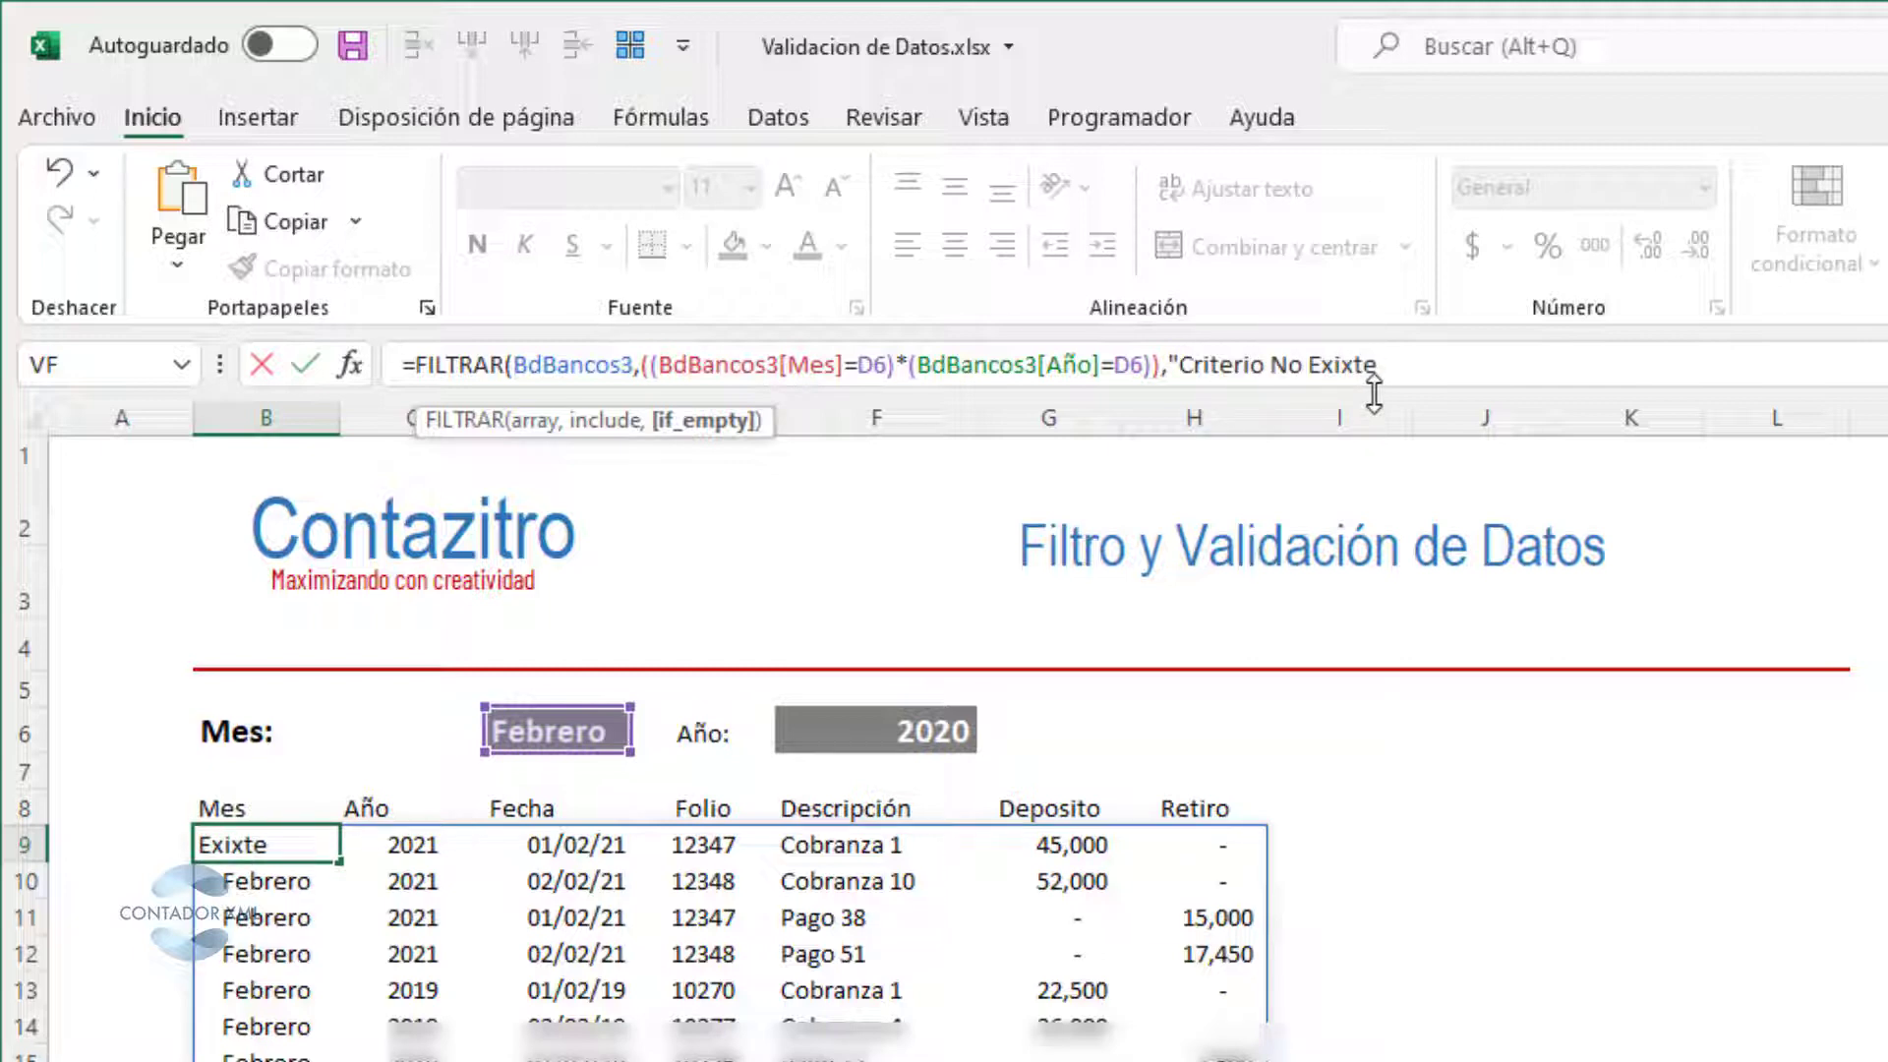
text())
key(Return)
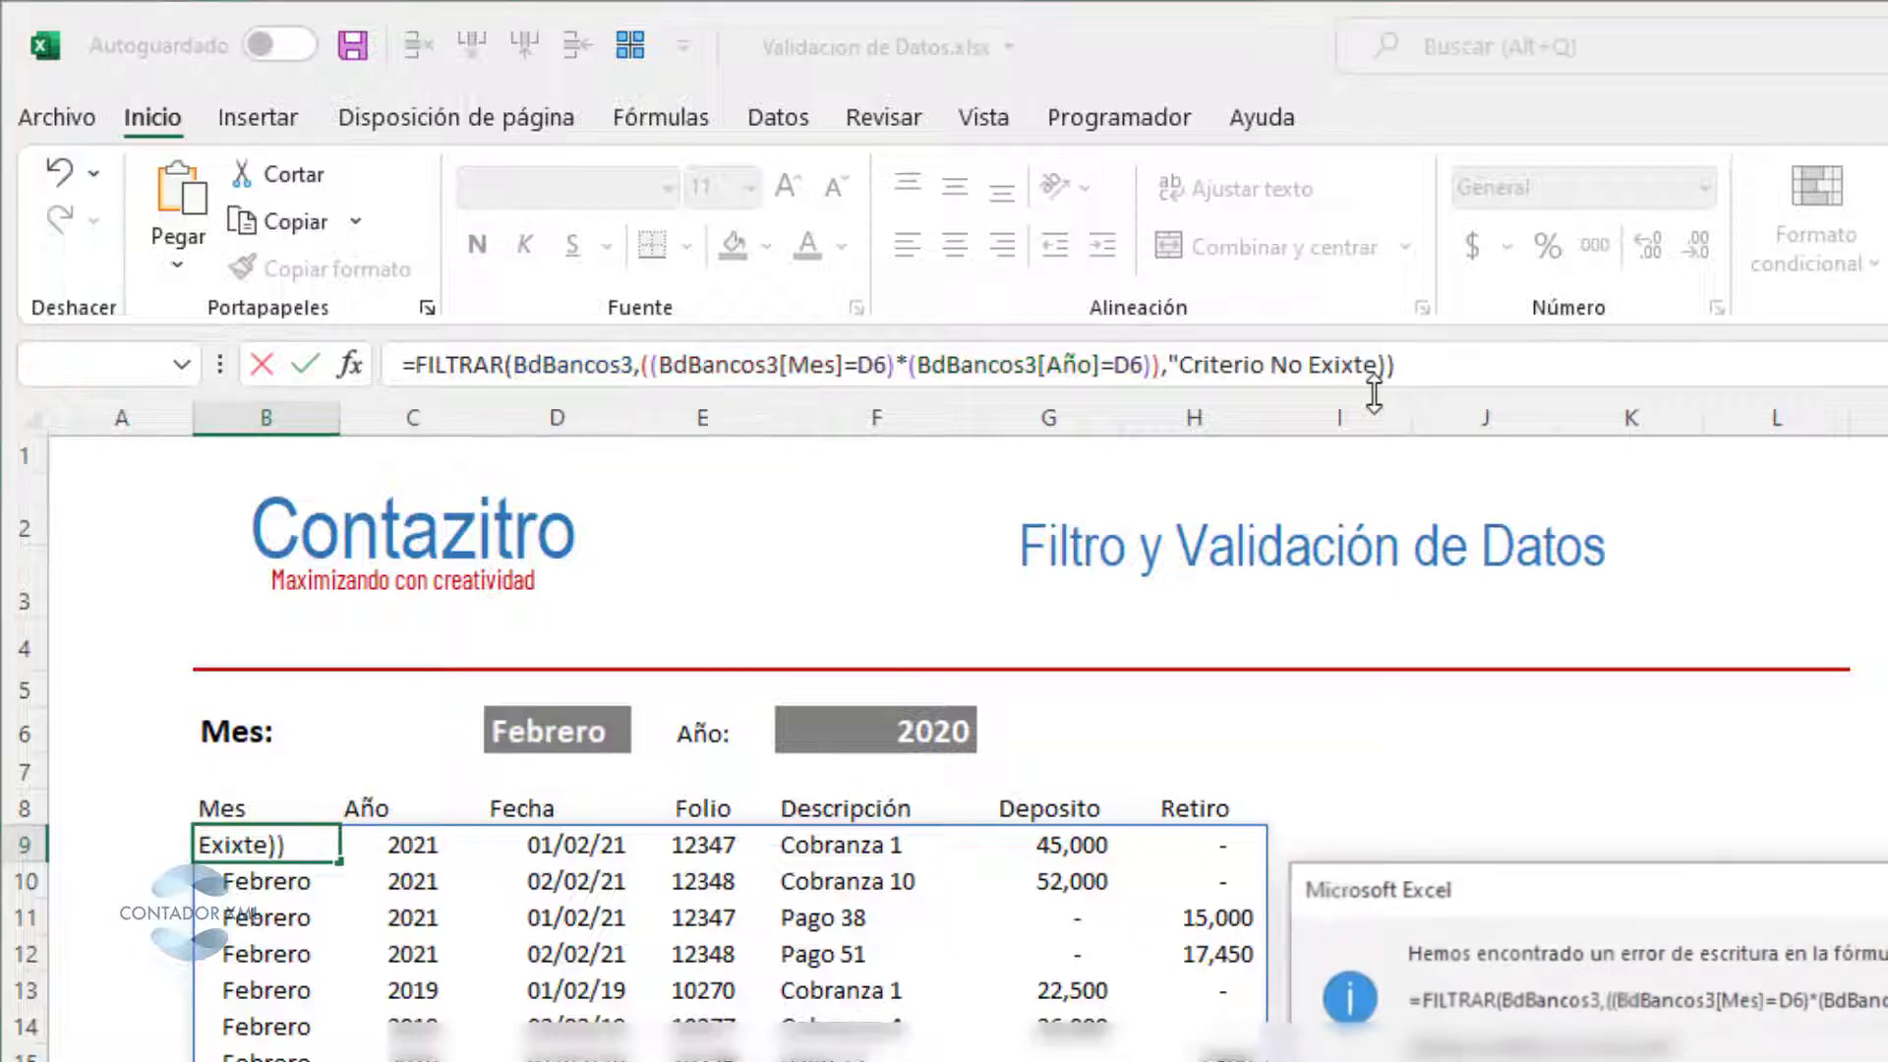
key(Return)
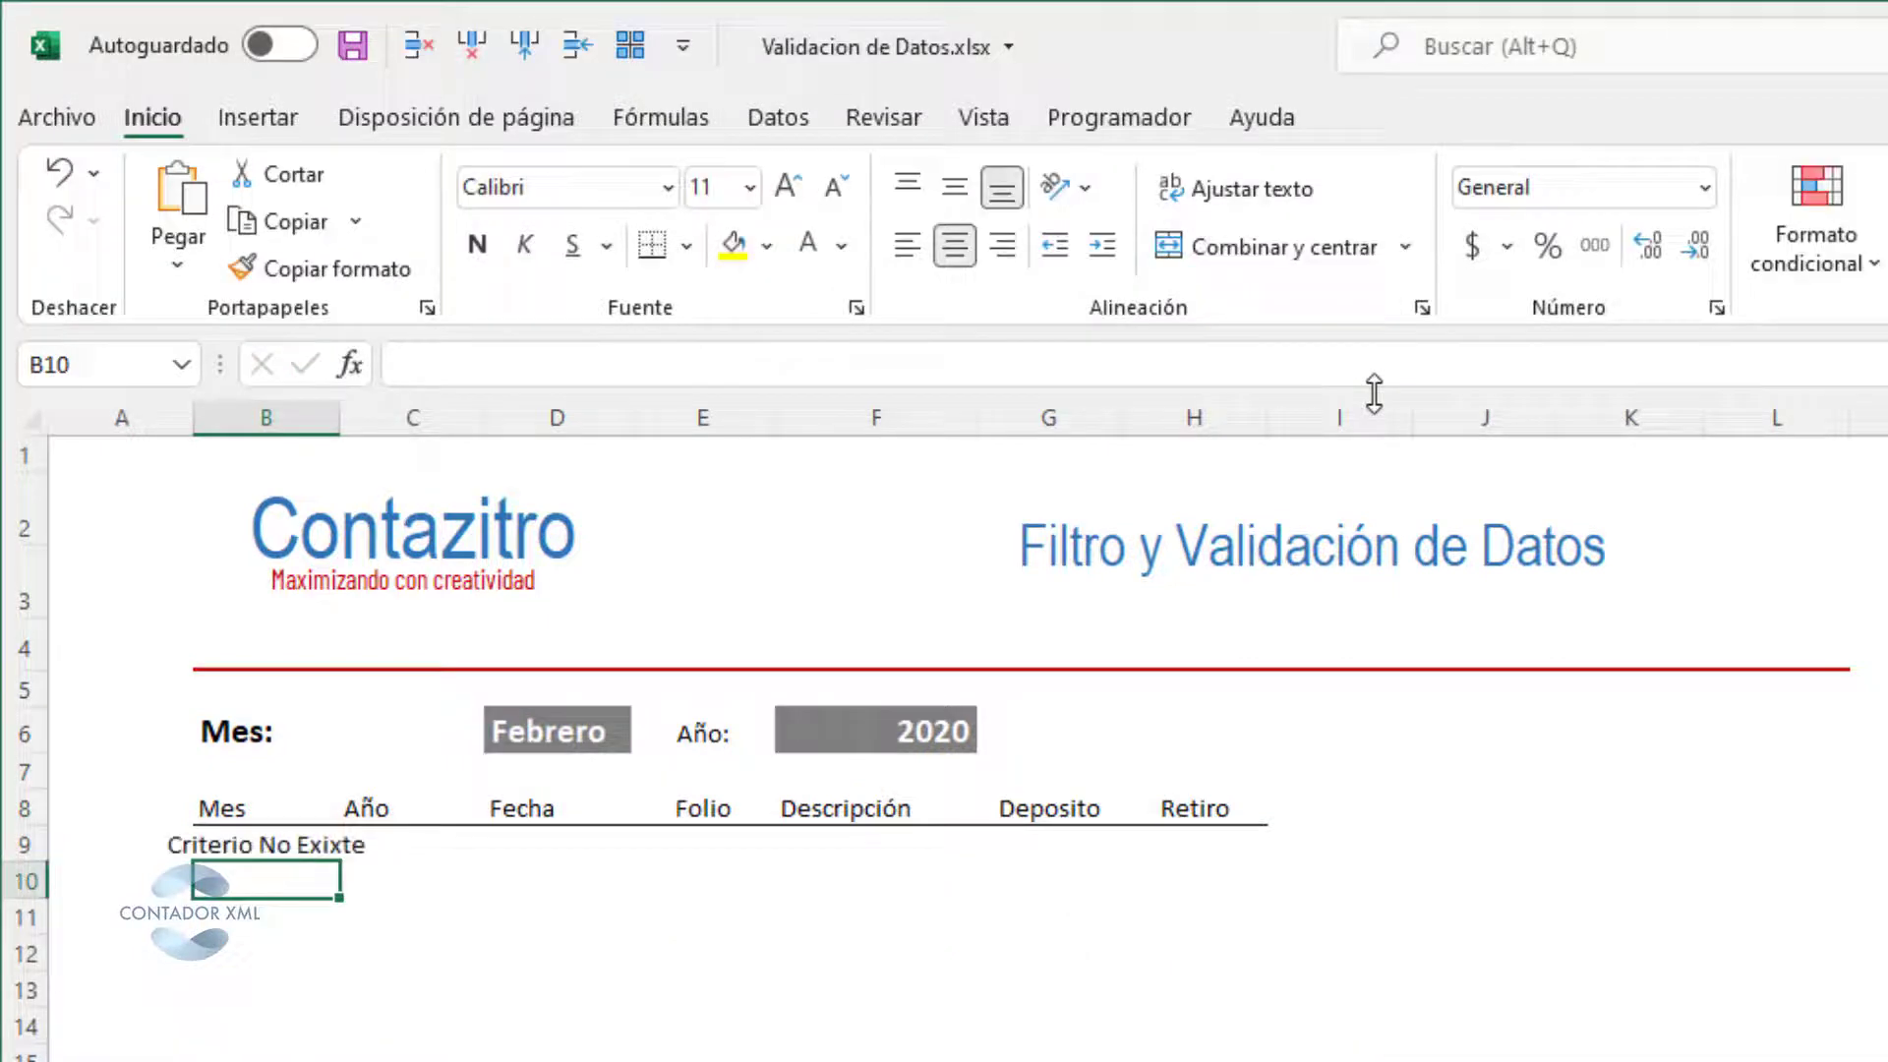
key(Up)
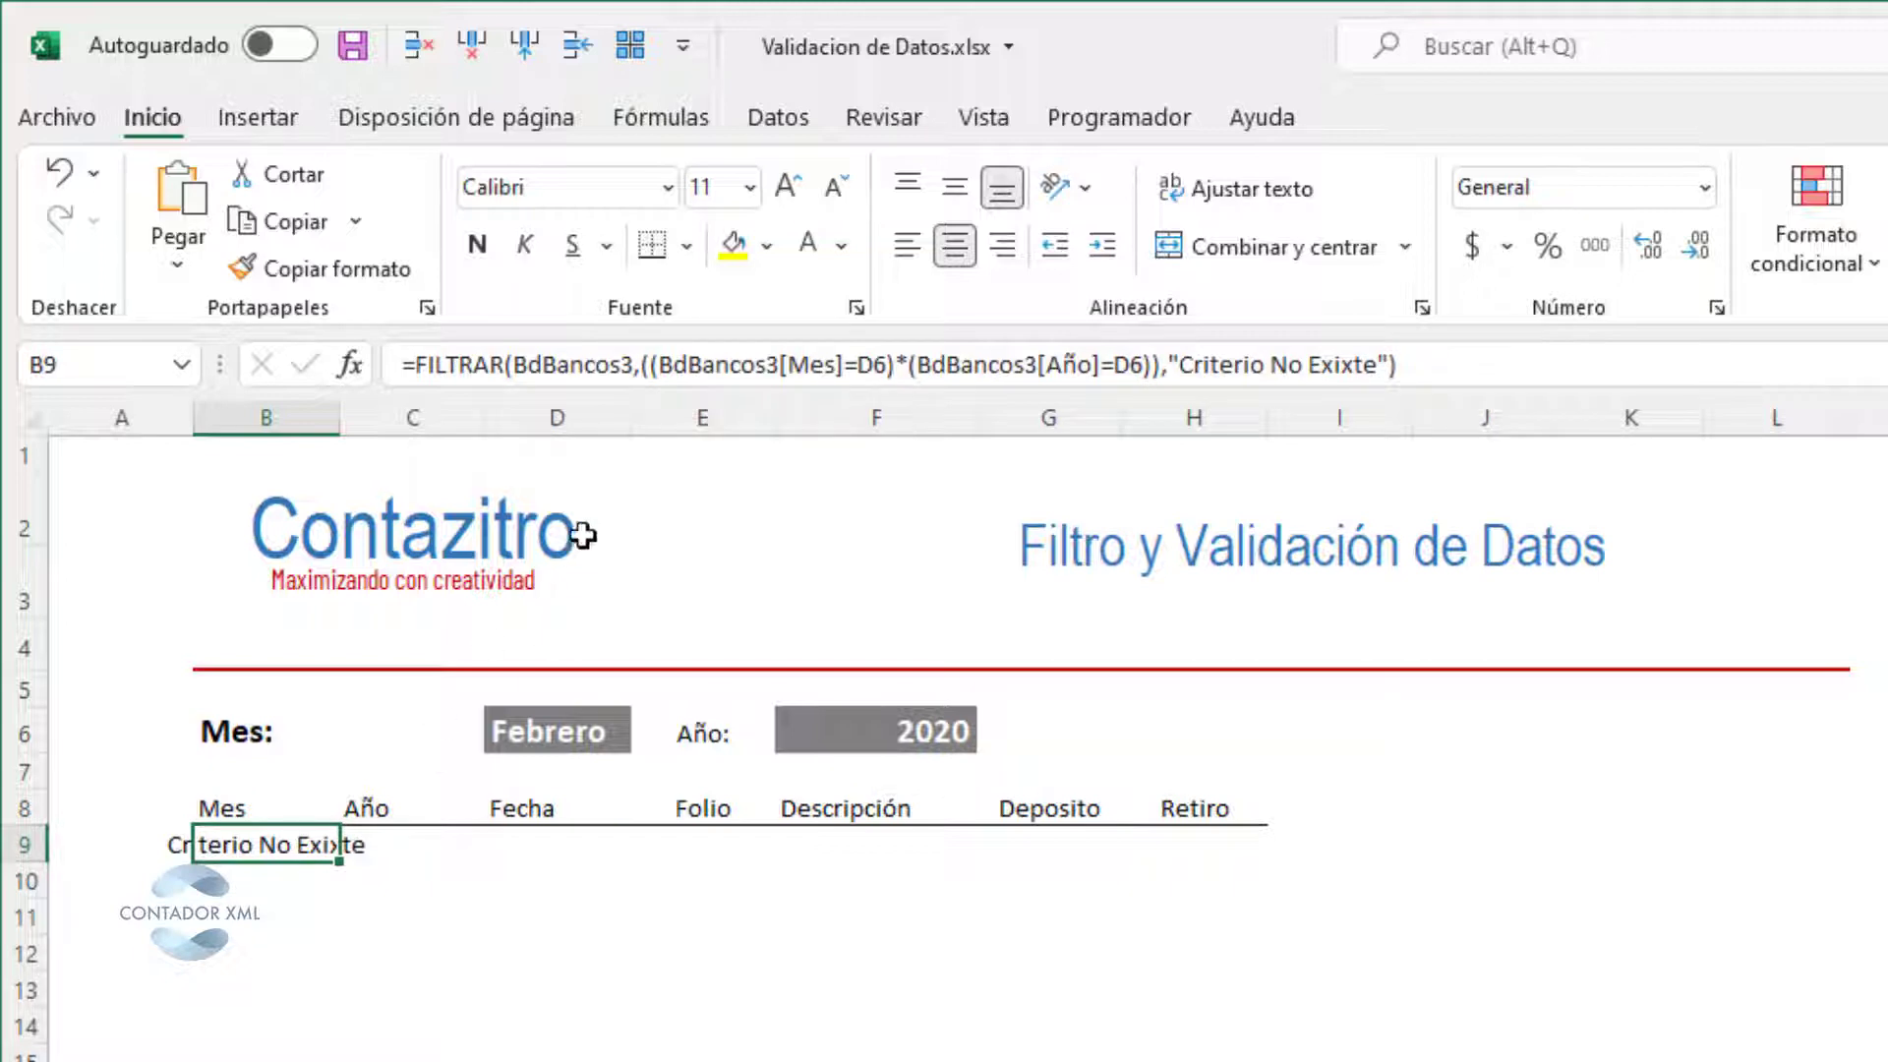
click(912, 248)
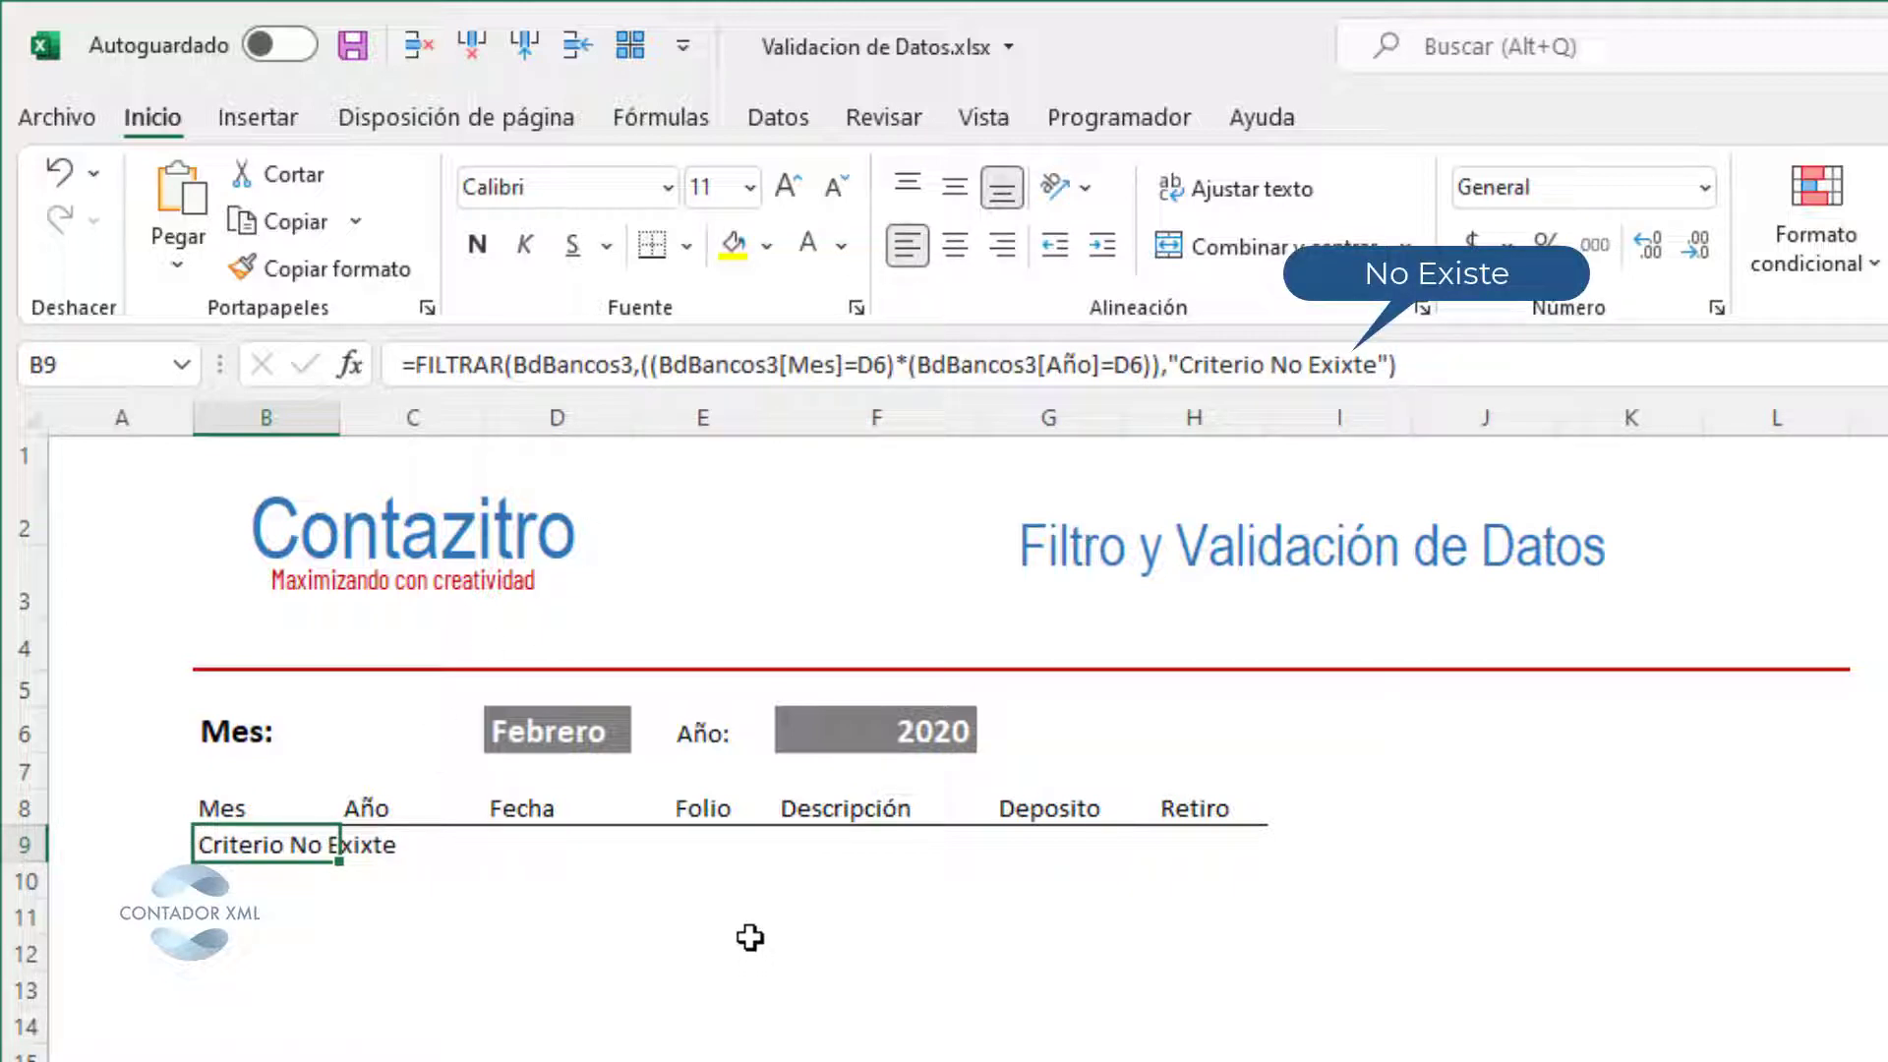
- Set the year in F6 to 2021
click(829, 739)
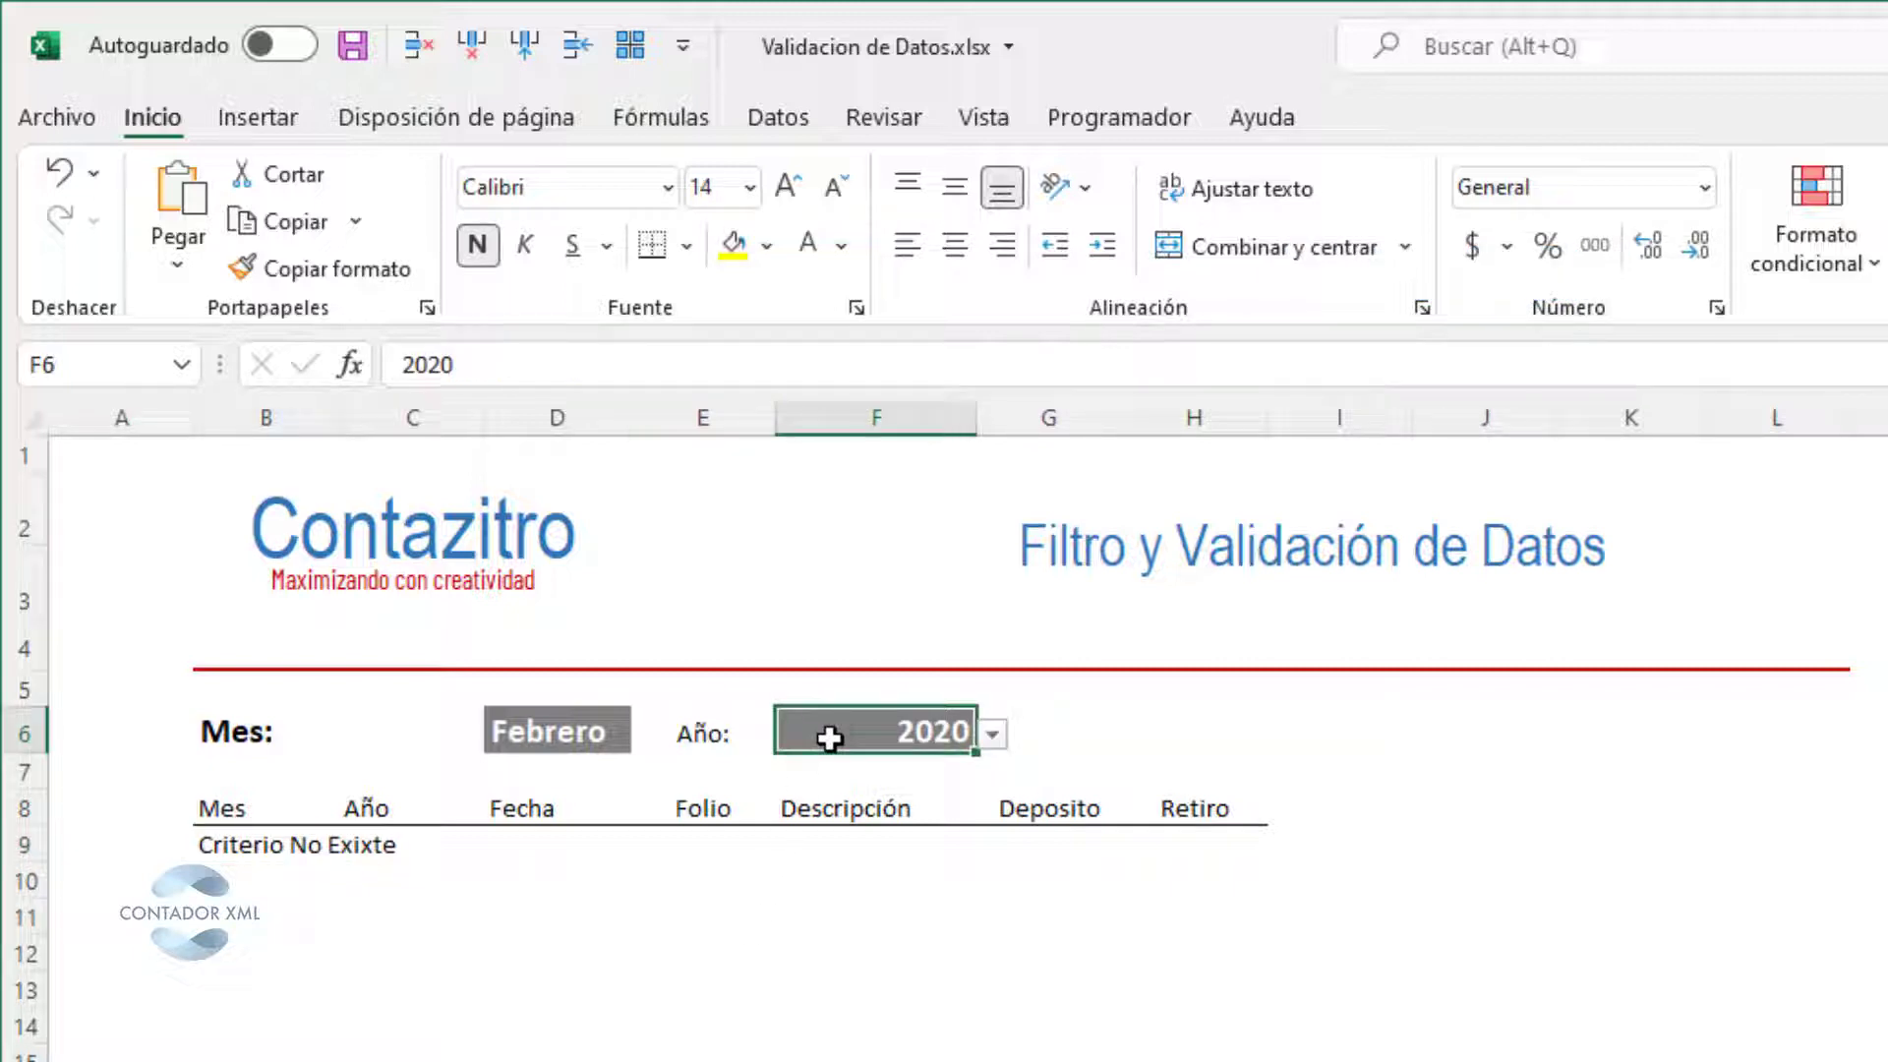
click(991, 735)
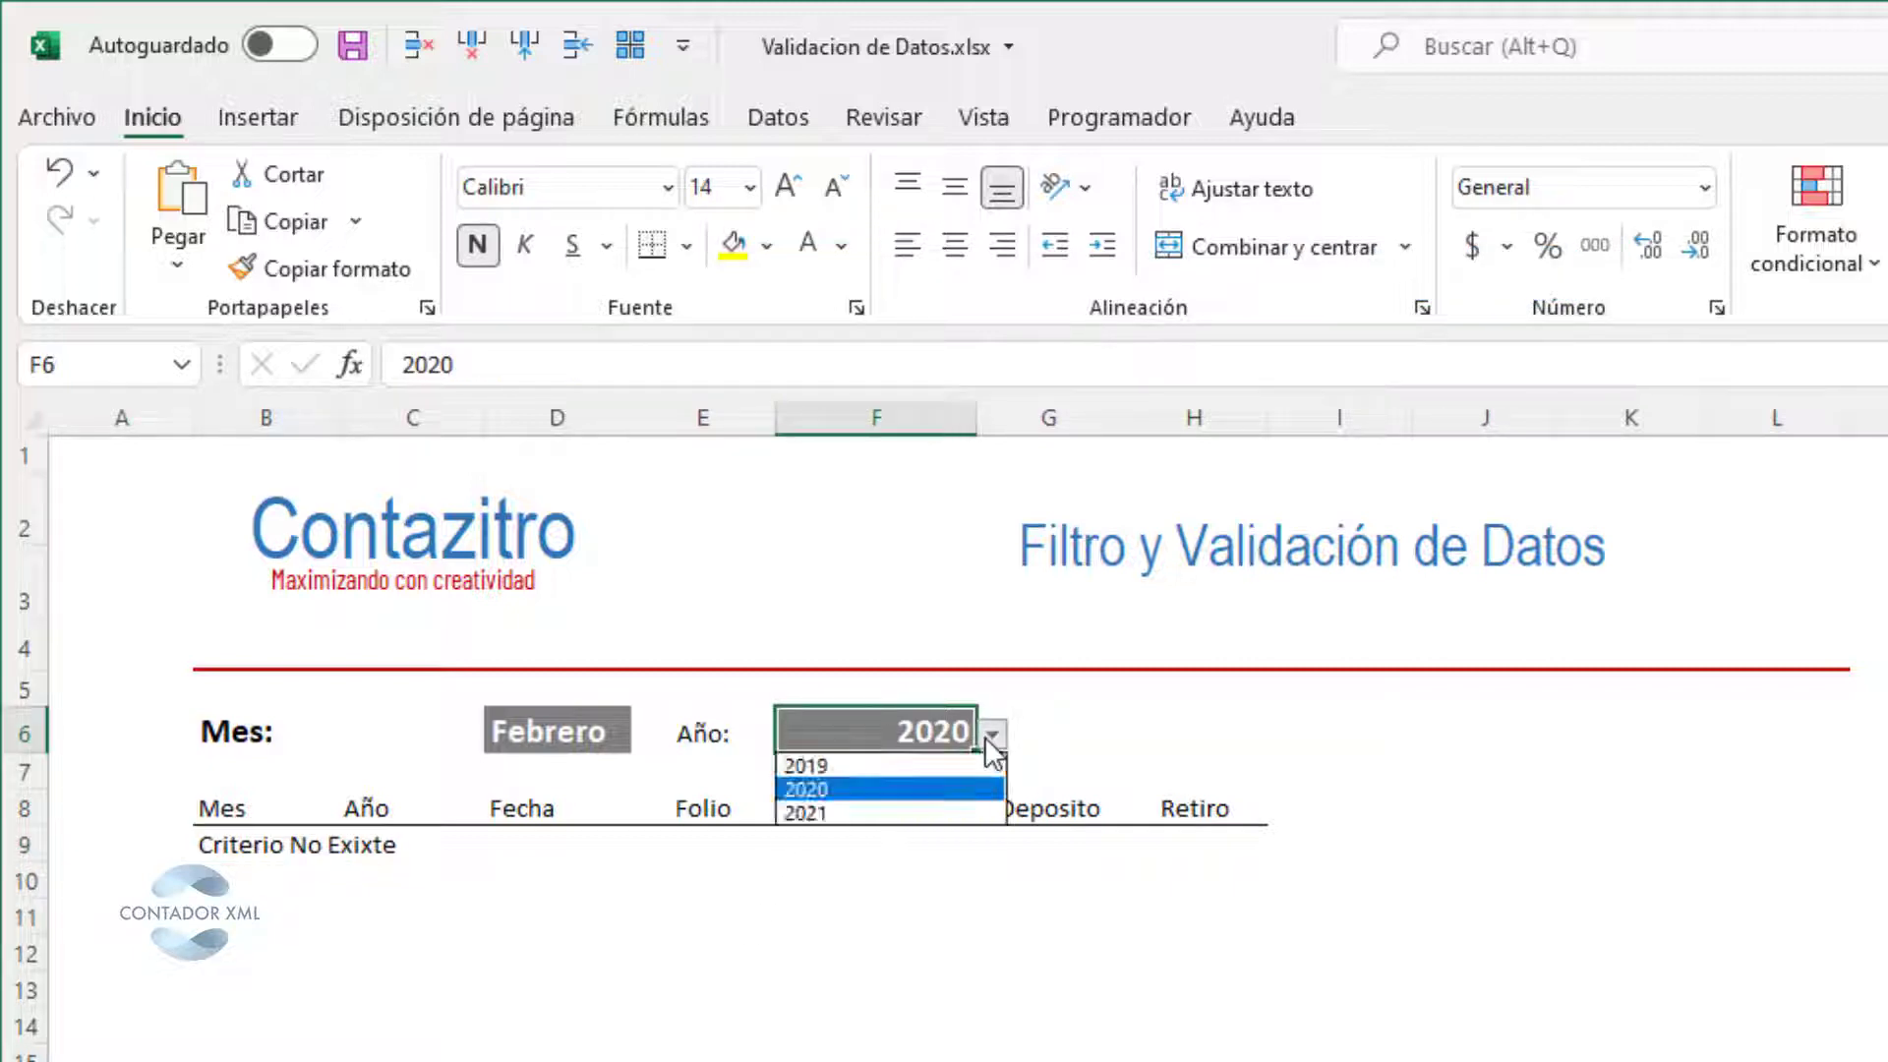
click(973, 812)
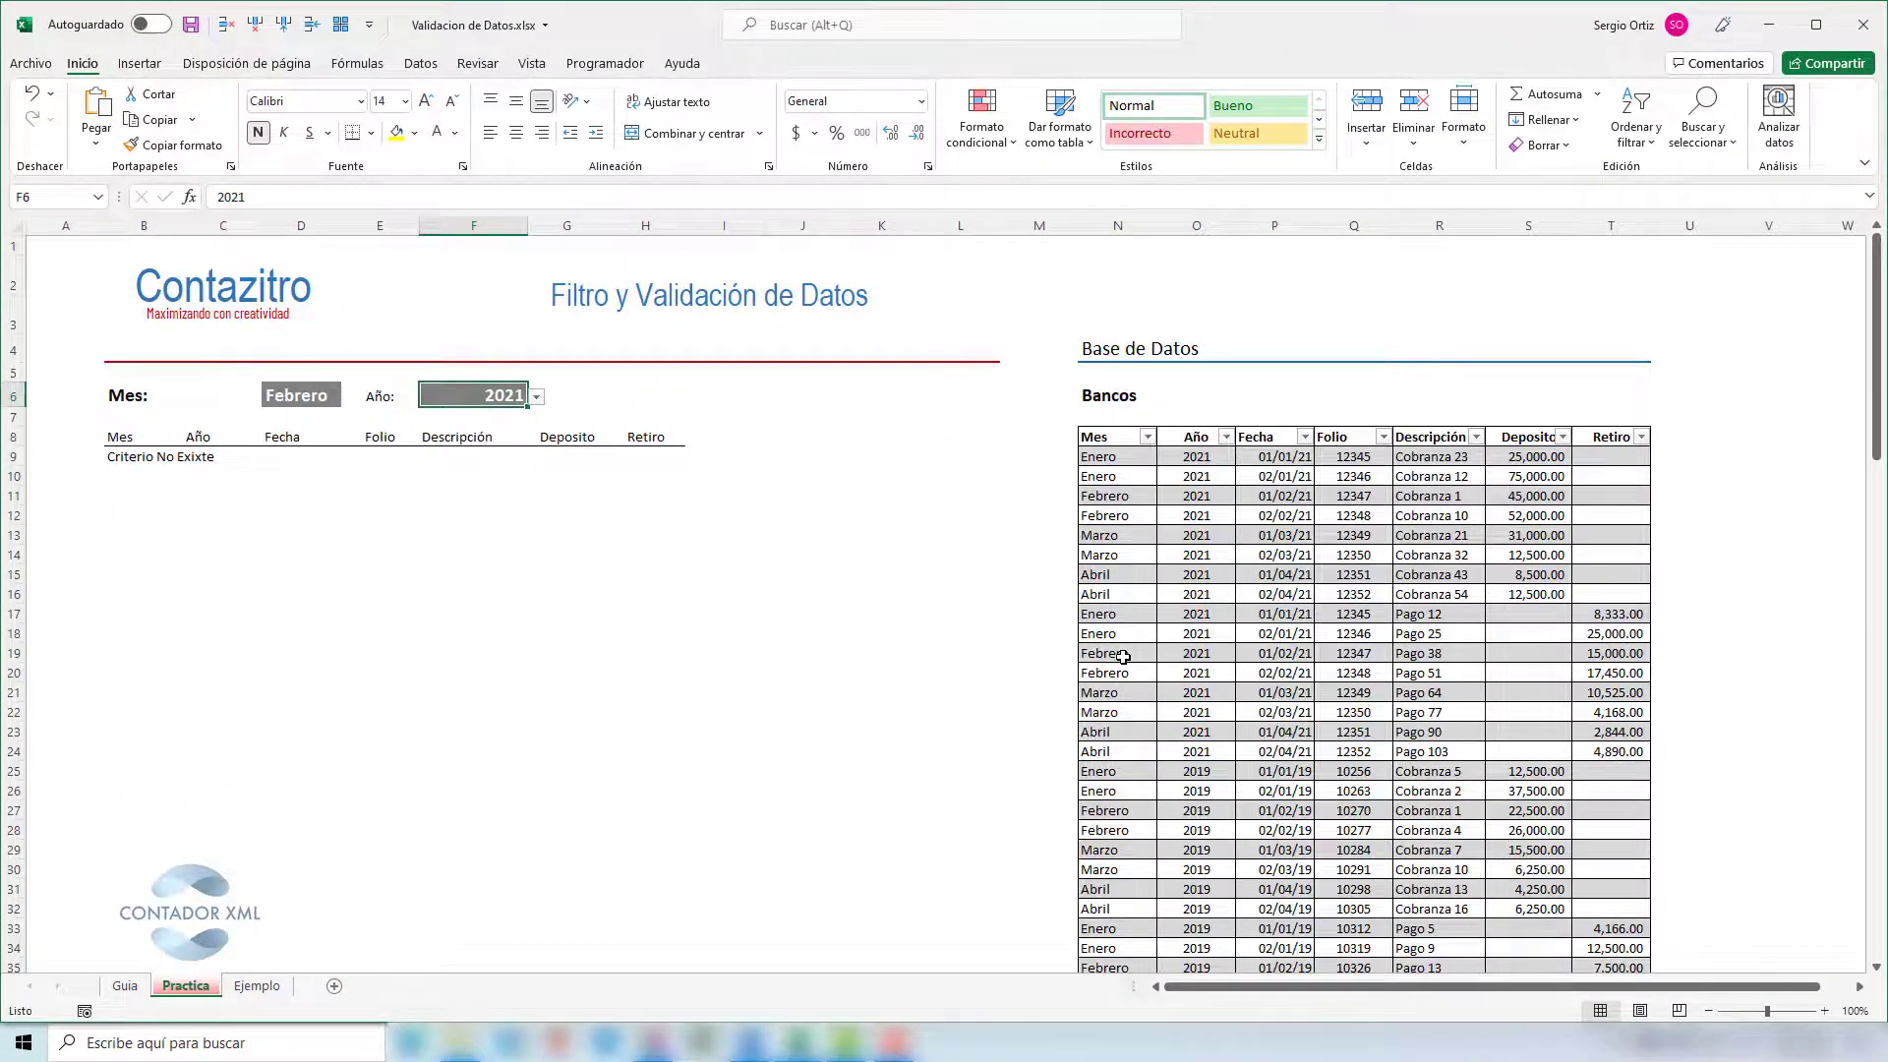
- Compare the formula in B9 with the selected month and year and with the Febrero 2021 rows of the Bancos table
click(1126, 657)
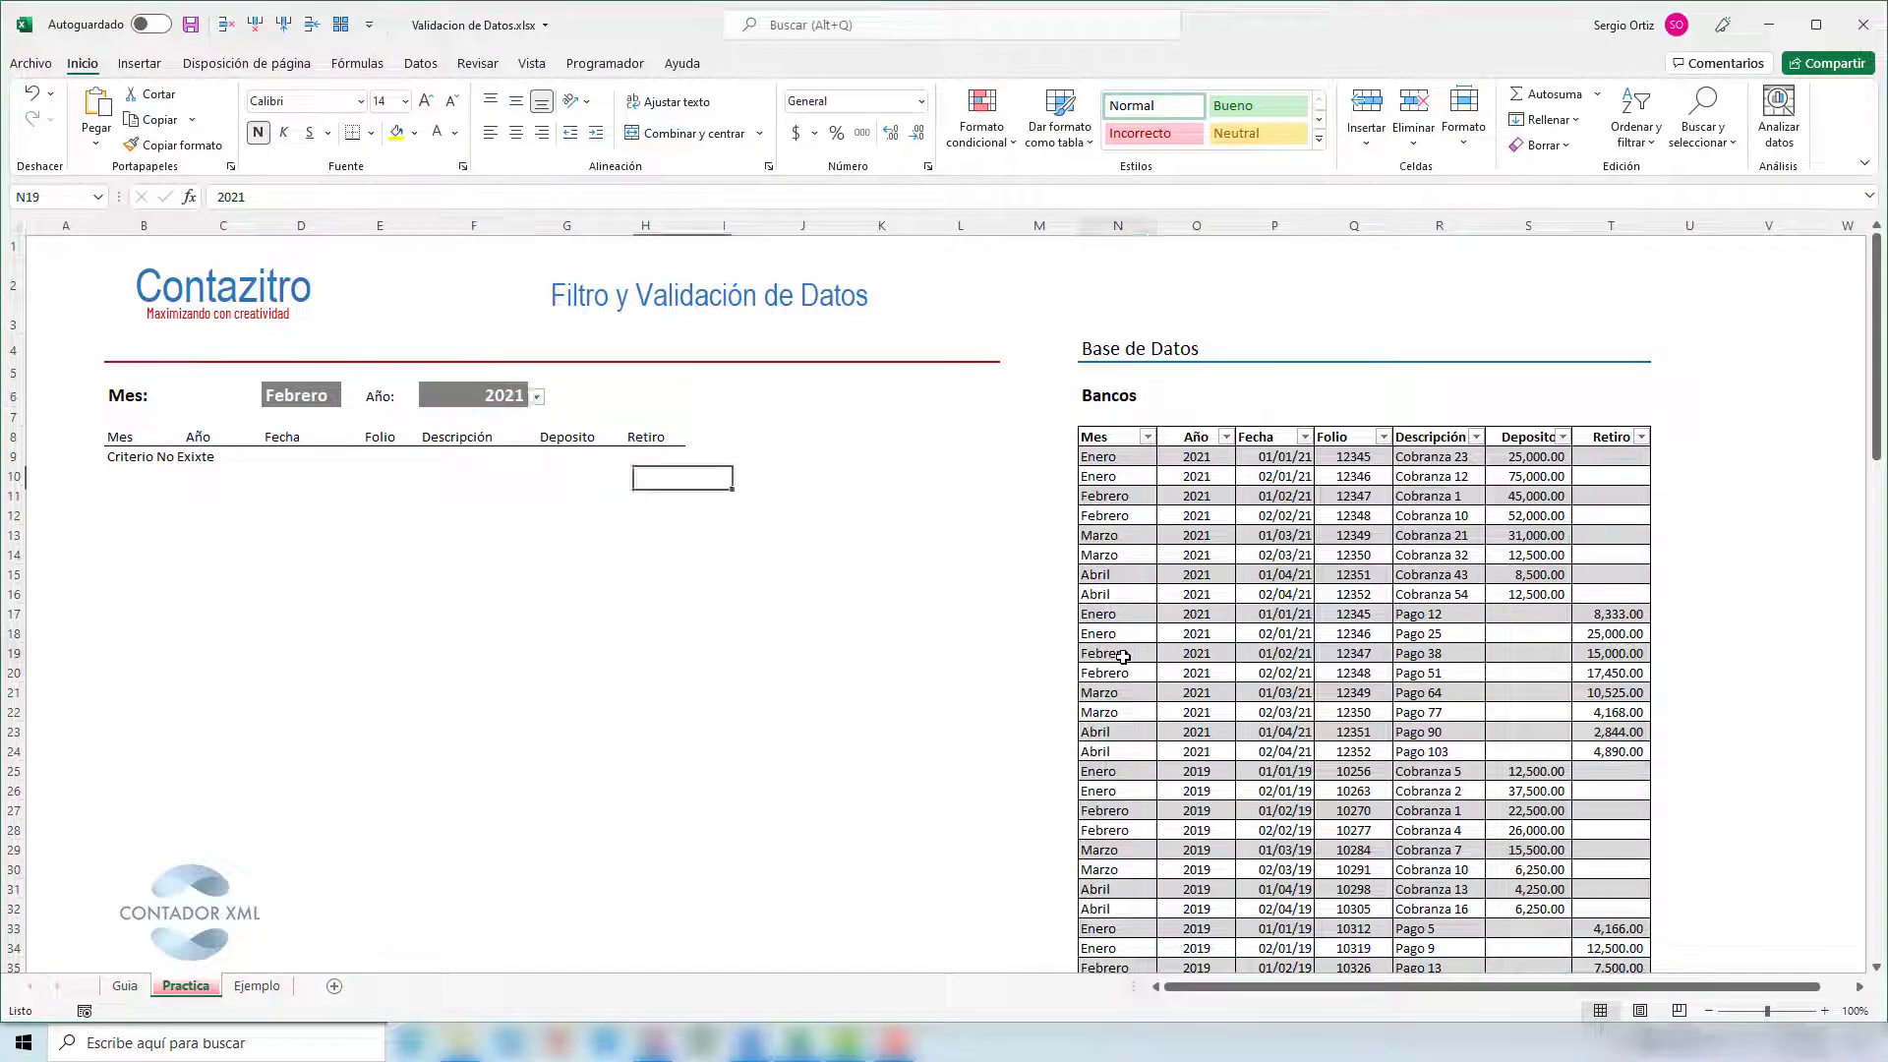
click(203, 460)
click(125, 451)
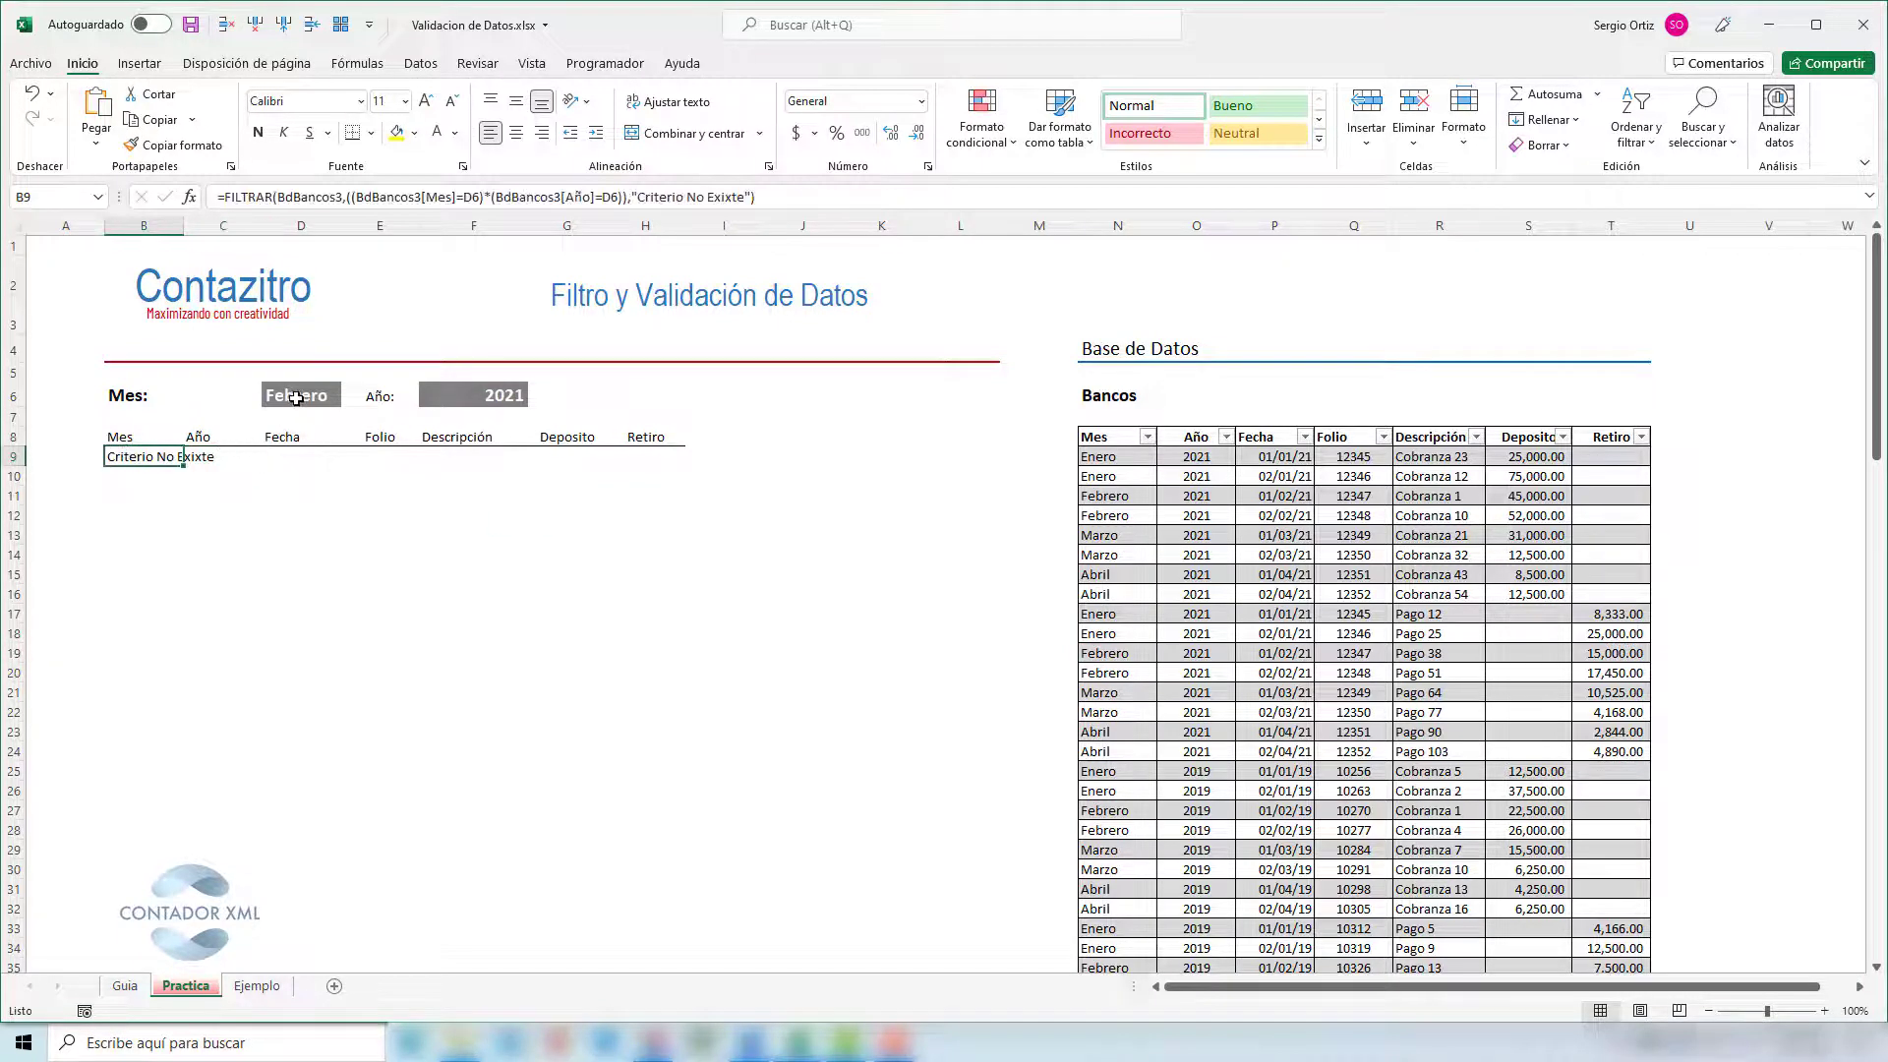
click(1084, 672)
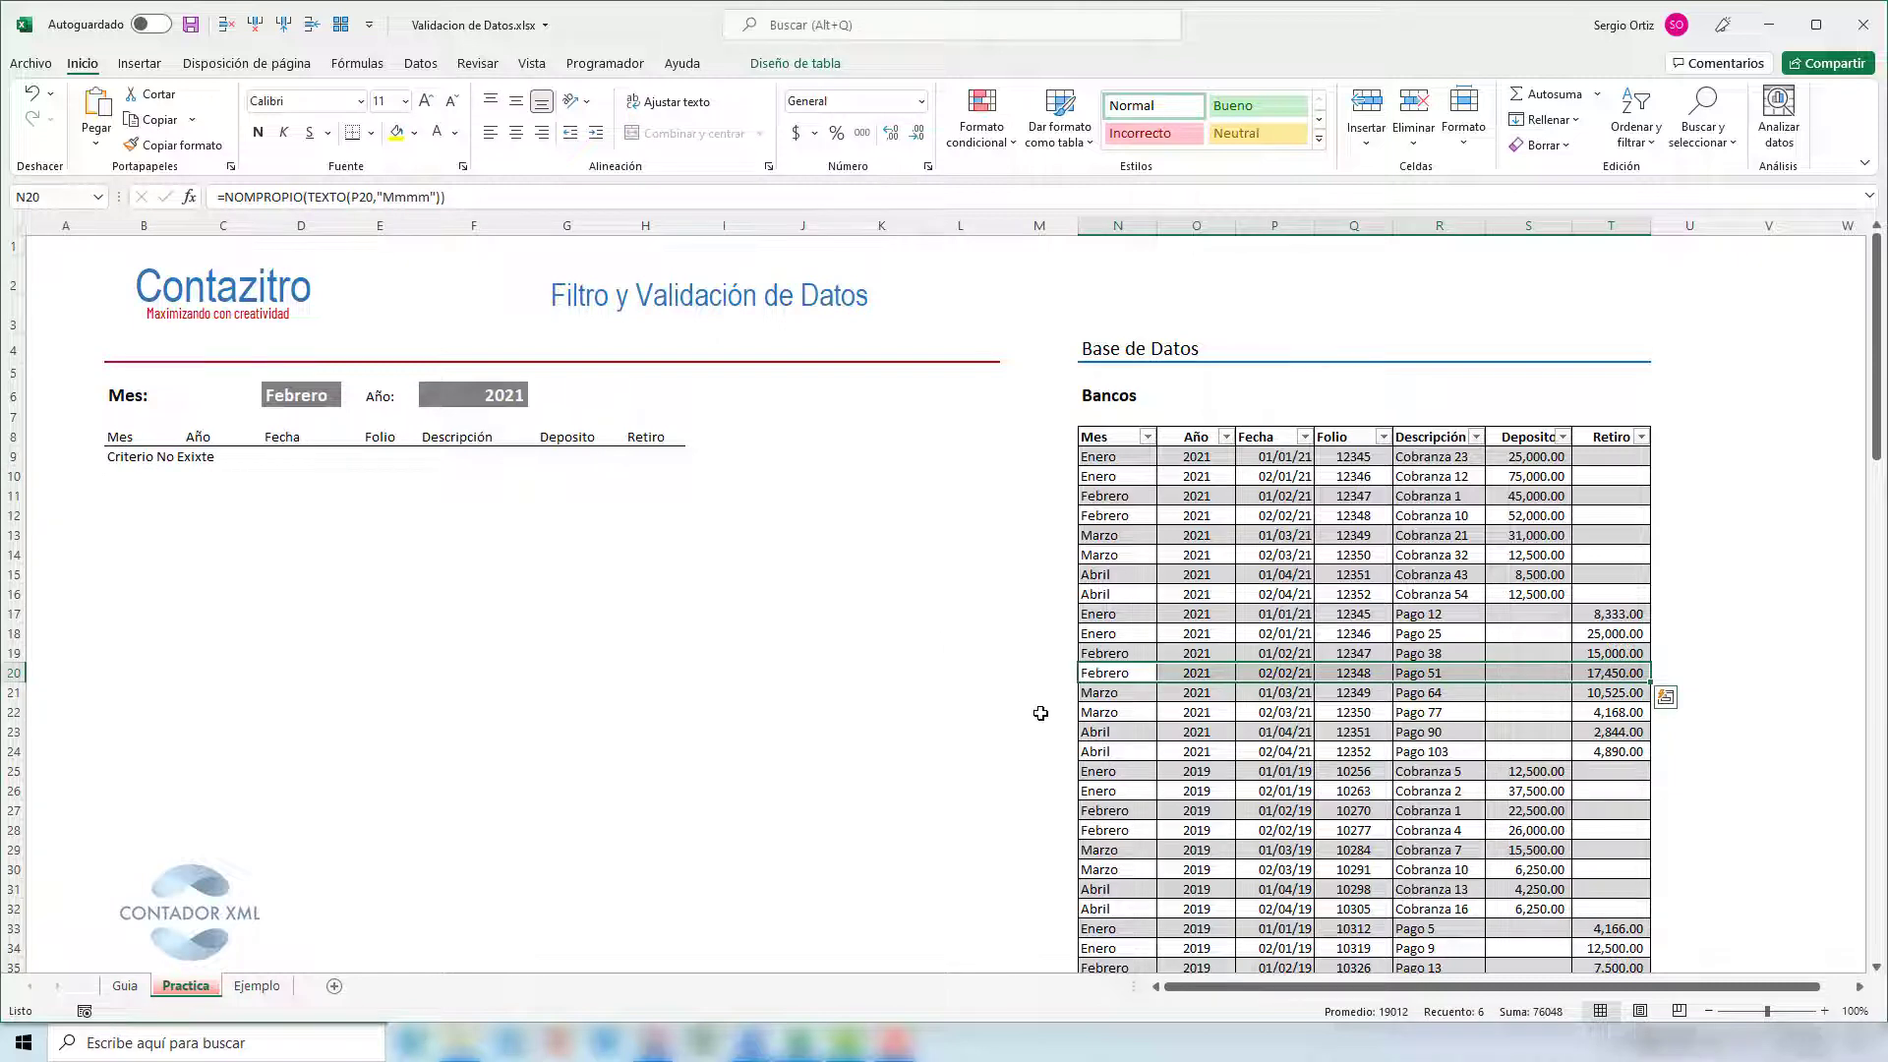
click(482, 399)
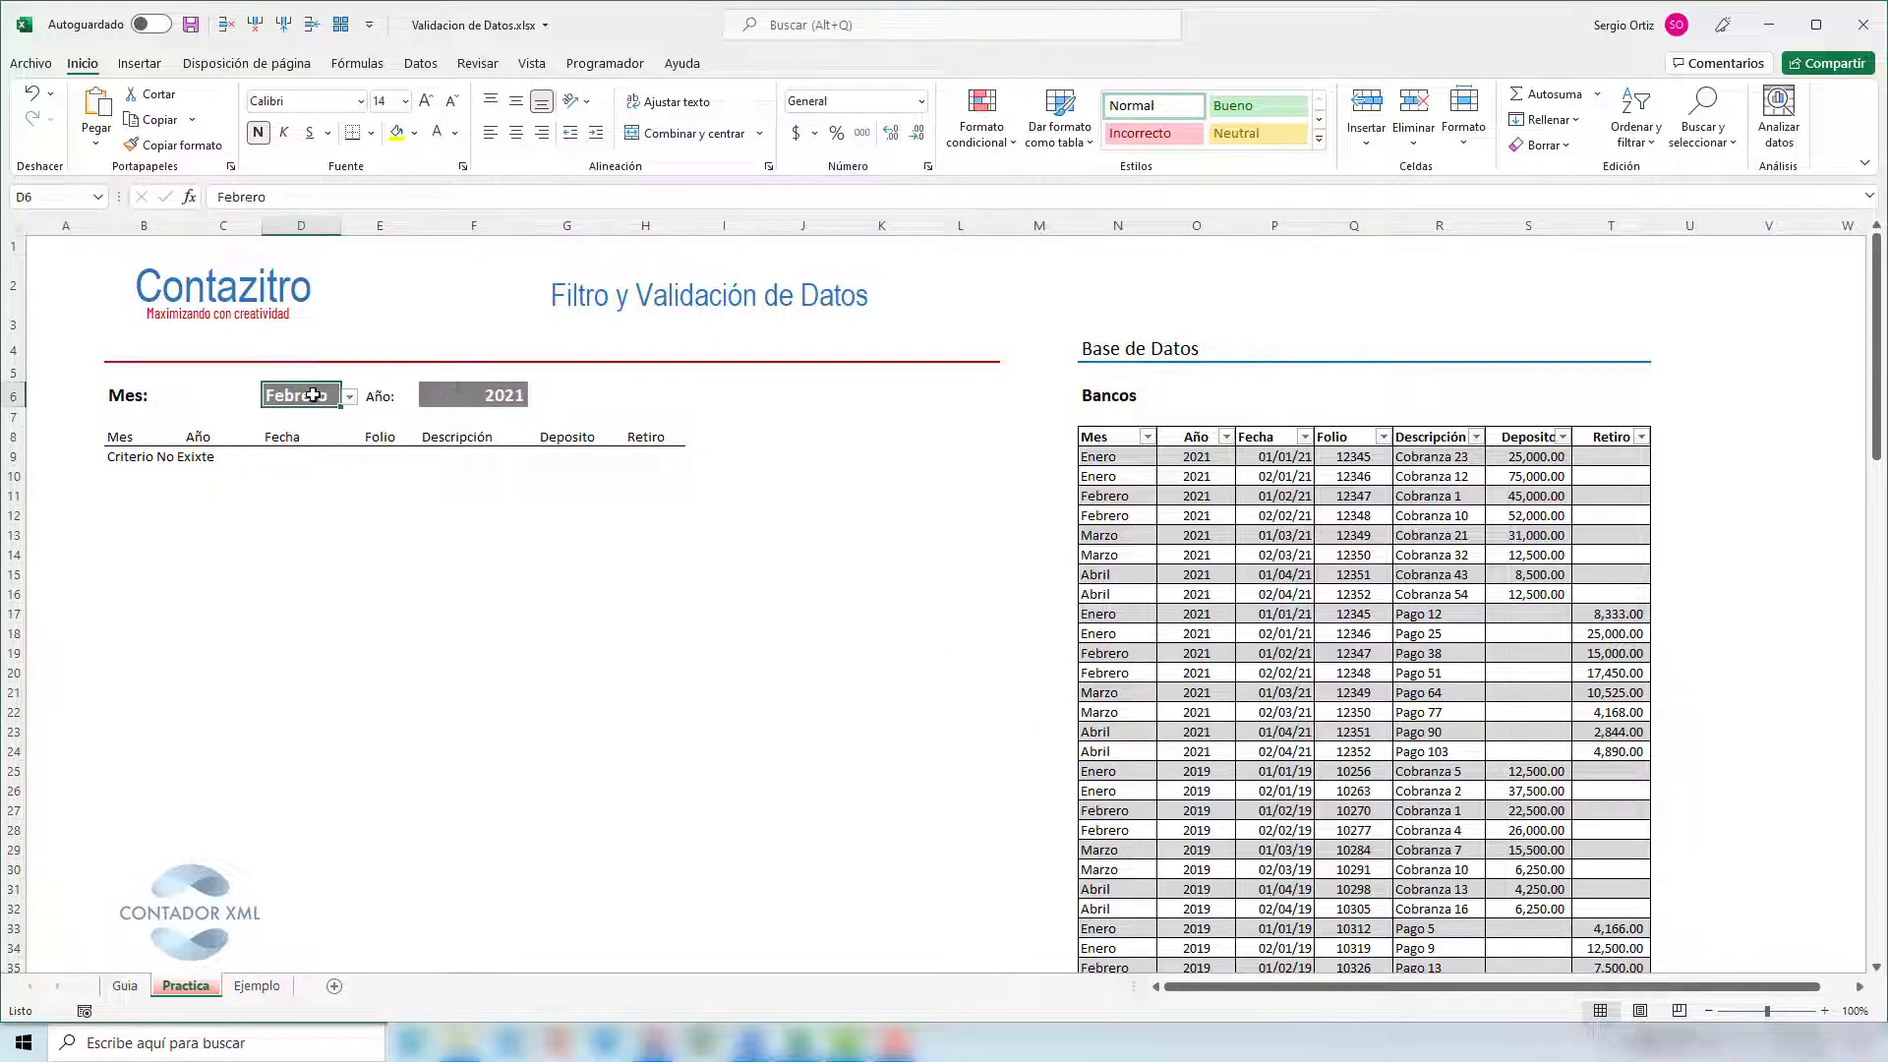
- Change the criterion cell of the BdBancos3[Año] condition in the B9 formula to F6
click(119, 457)
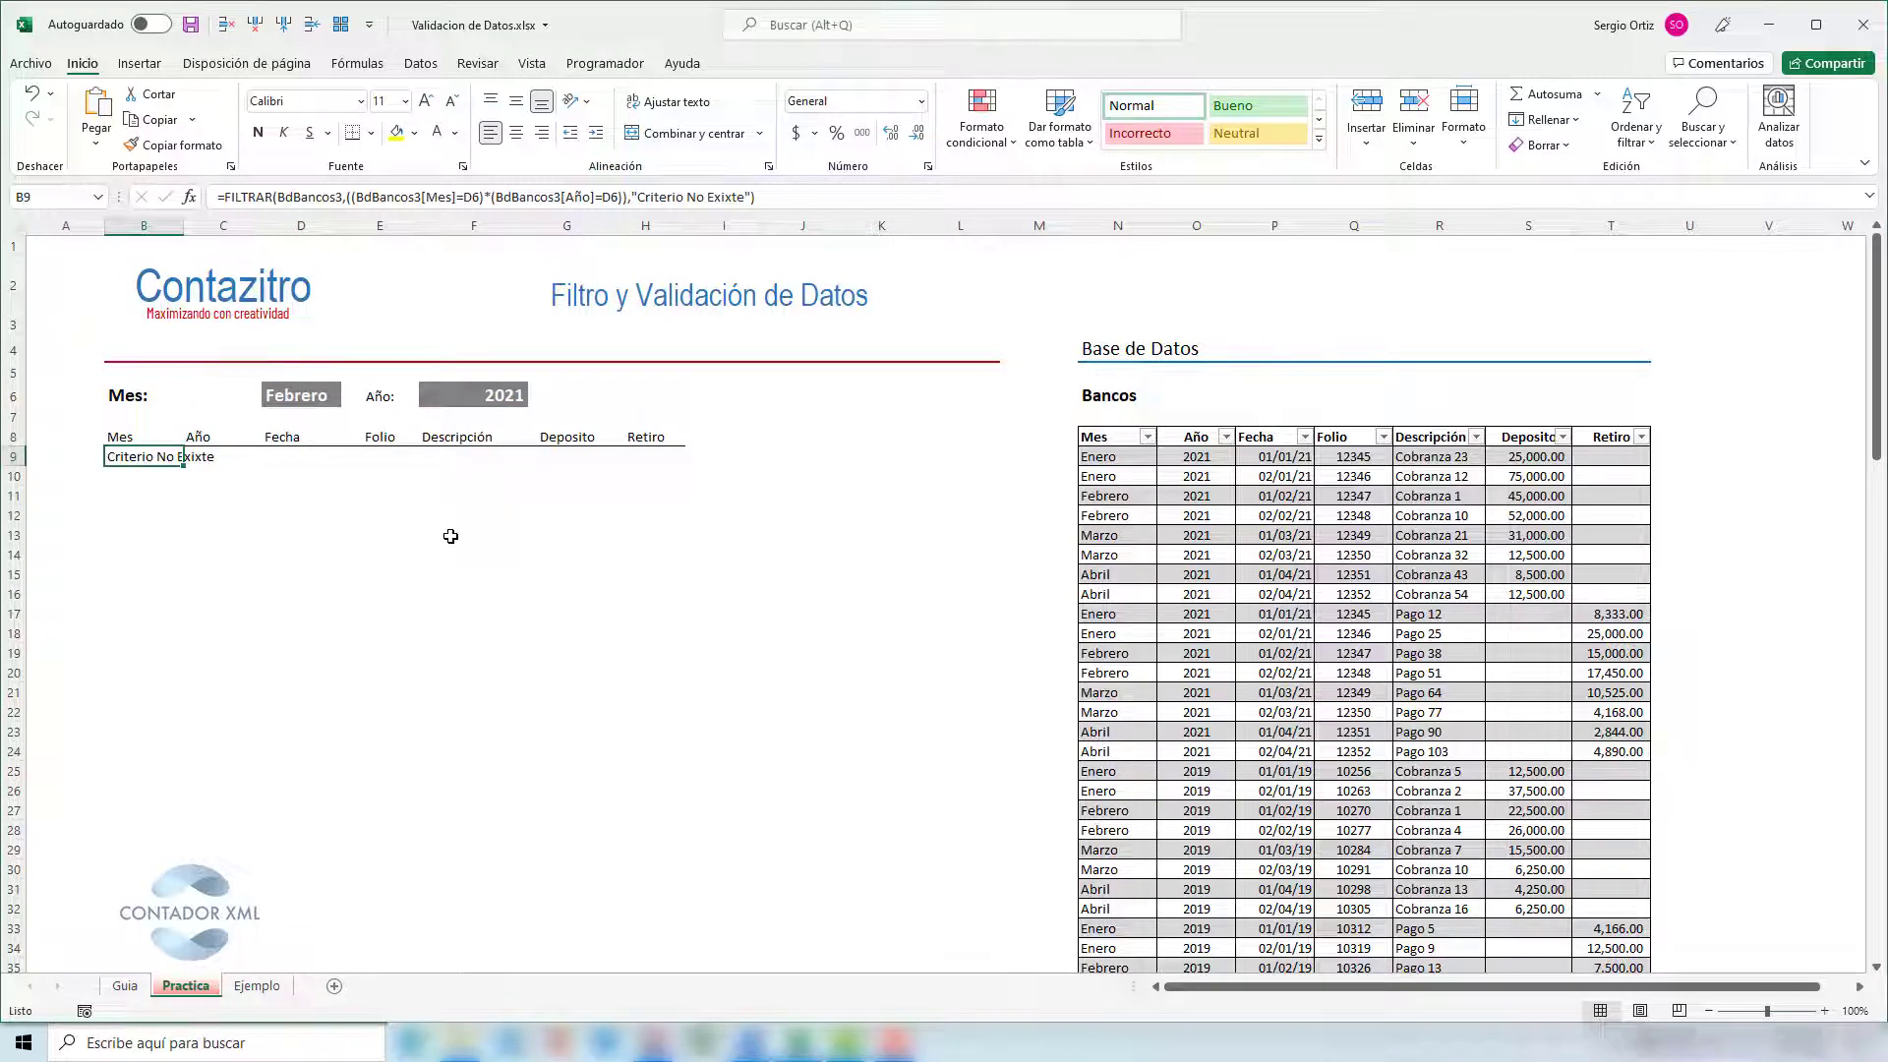
click(606, 196)
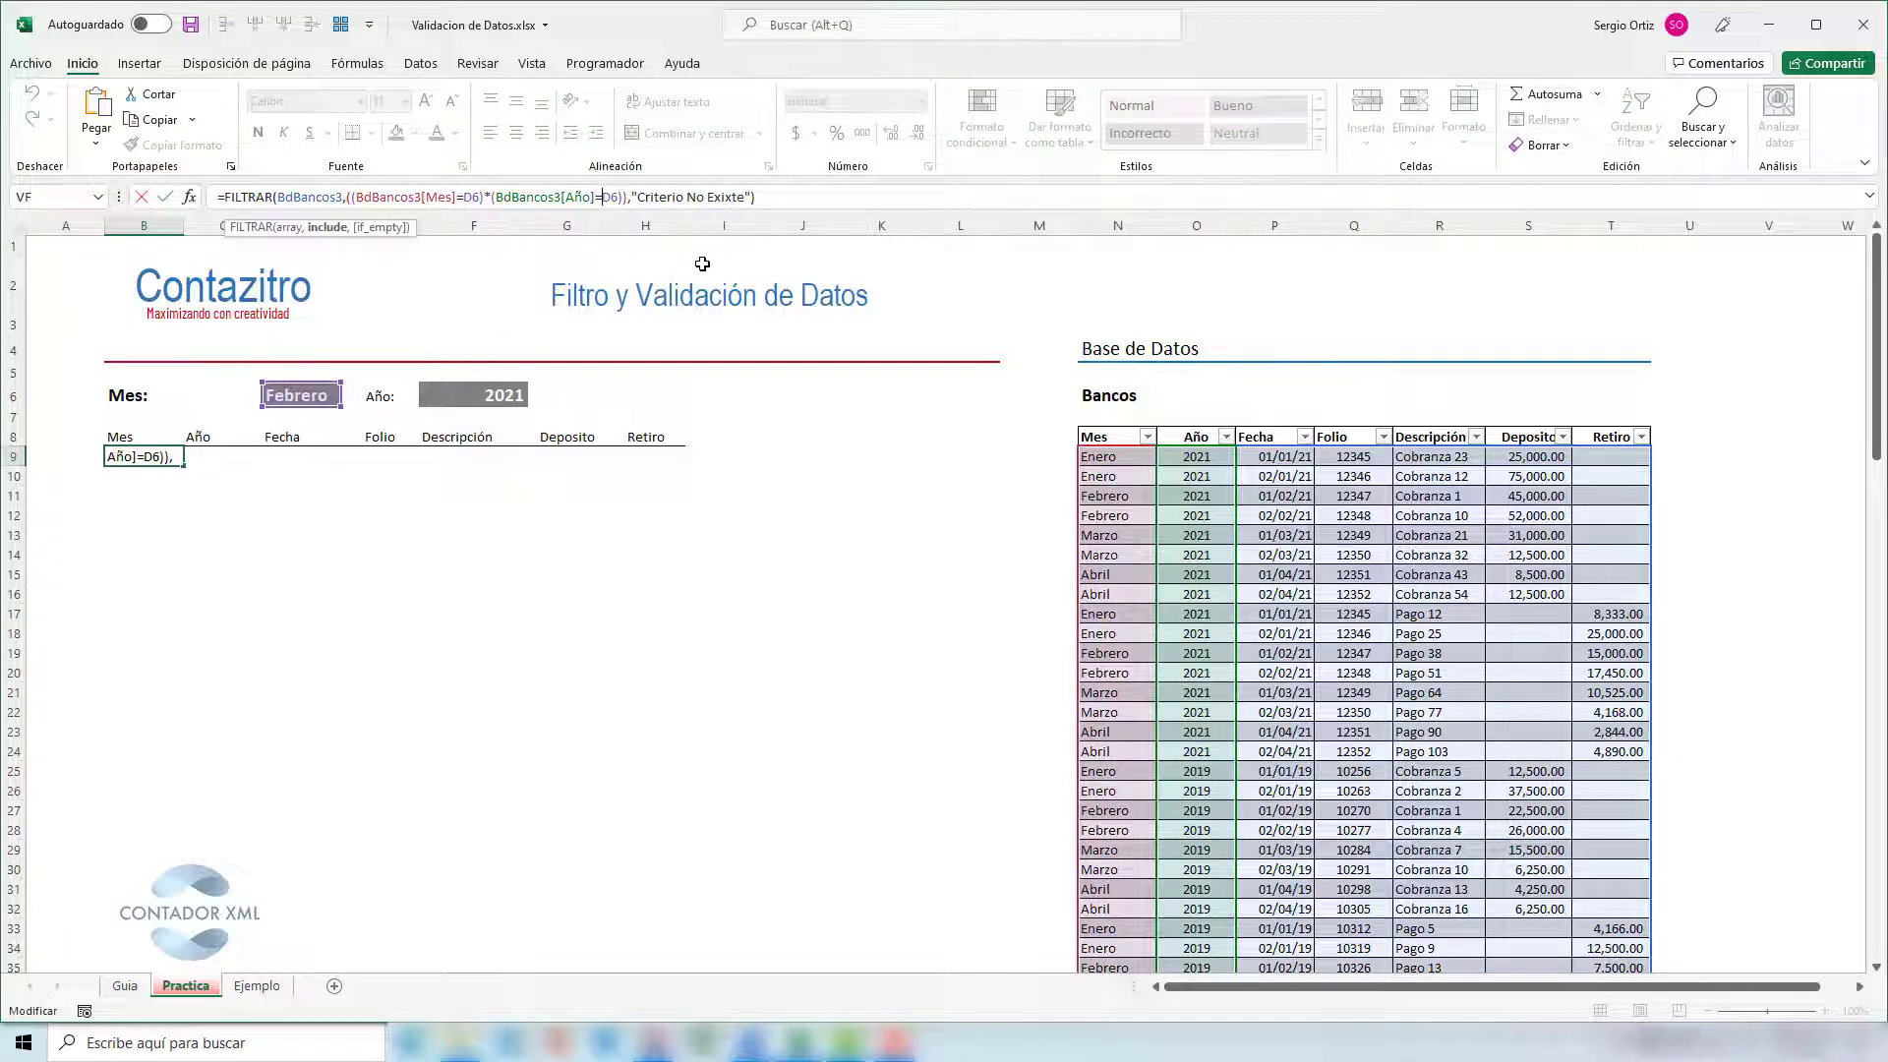
text(F)
key(Delete)
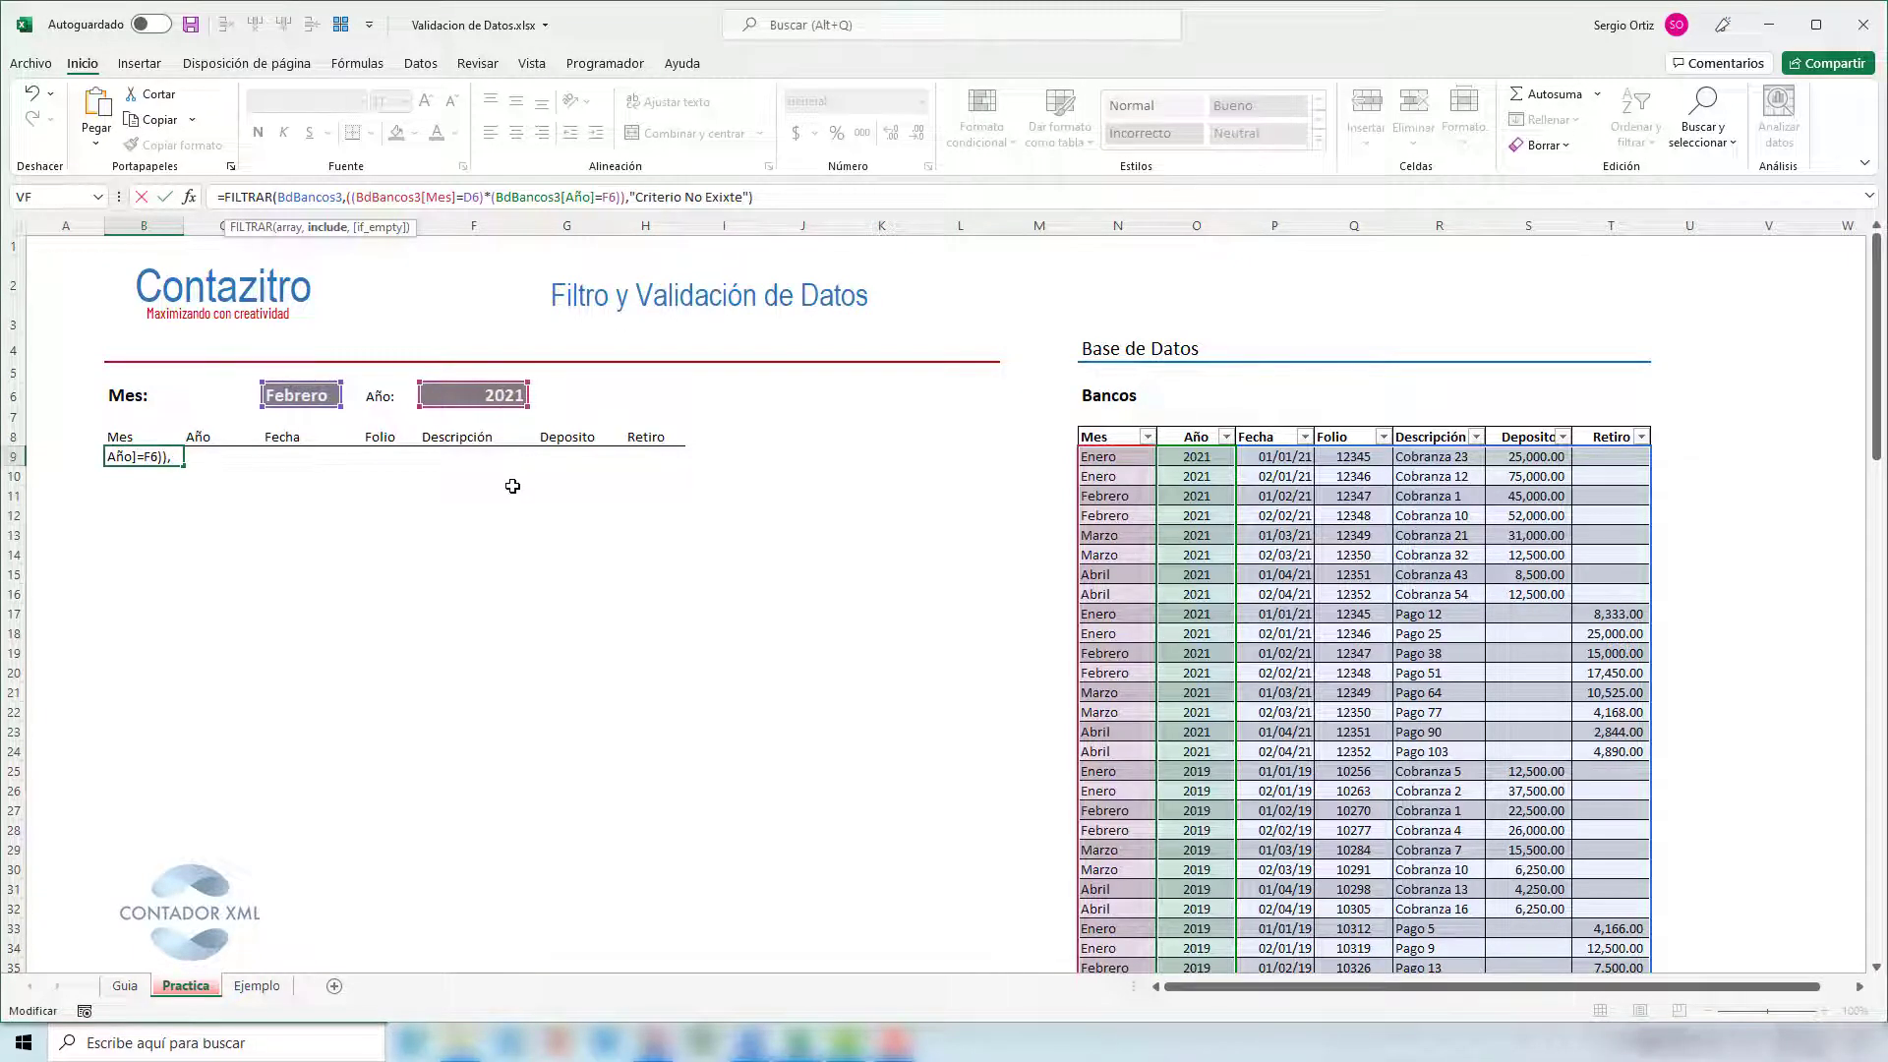
key(Return)
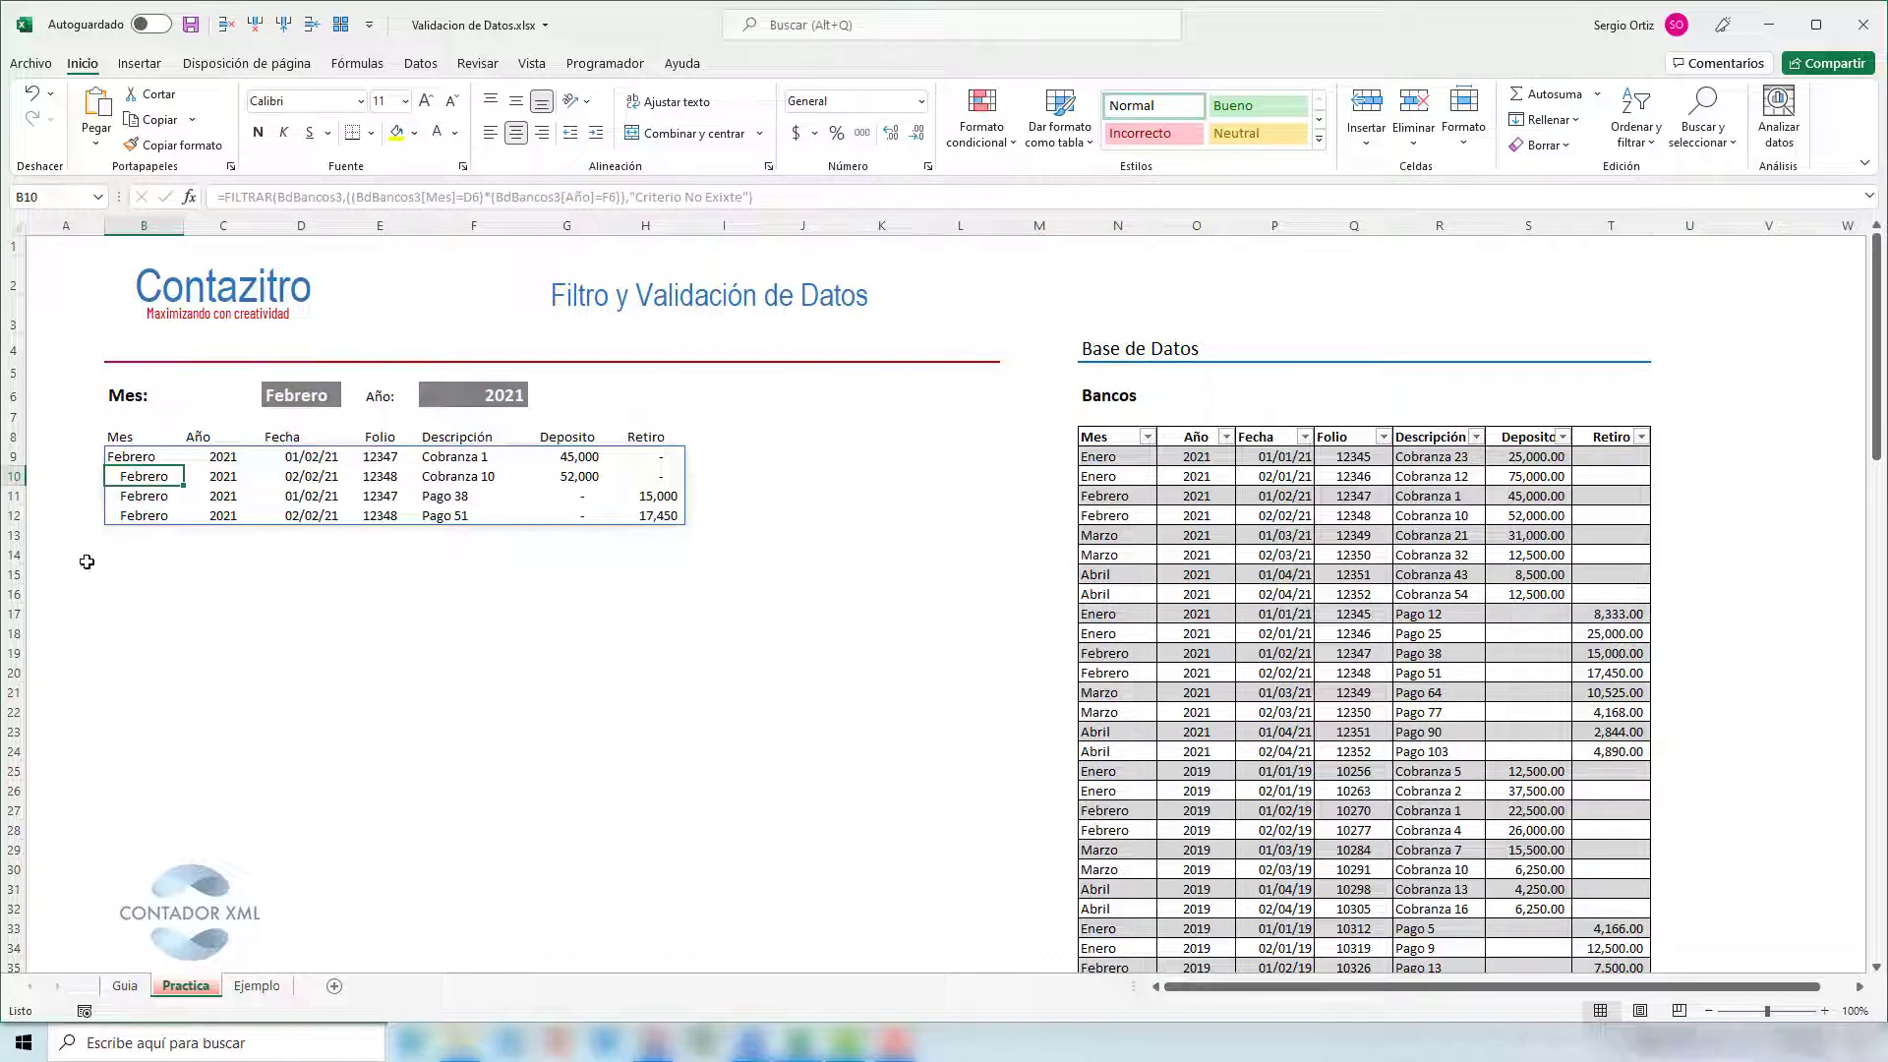
- Left-align the whole of column B
click(129, 459)
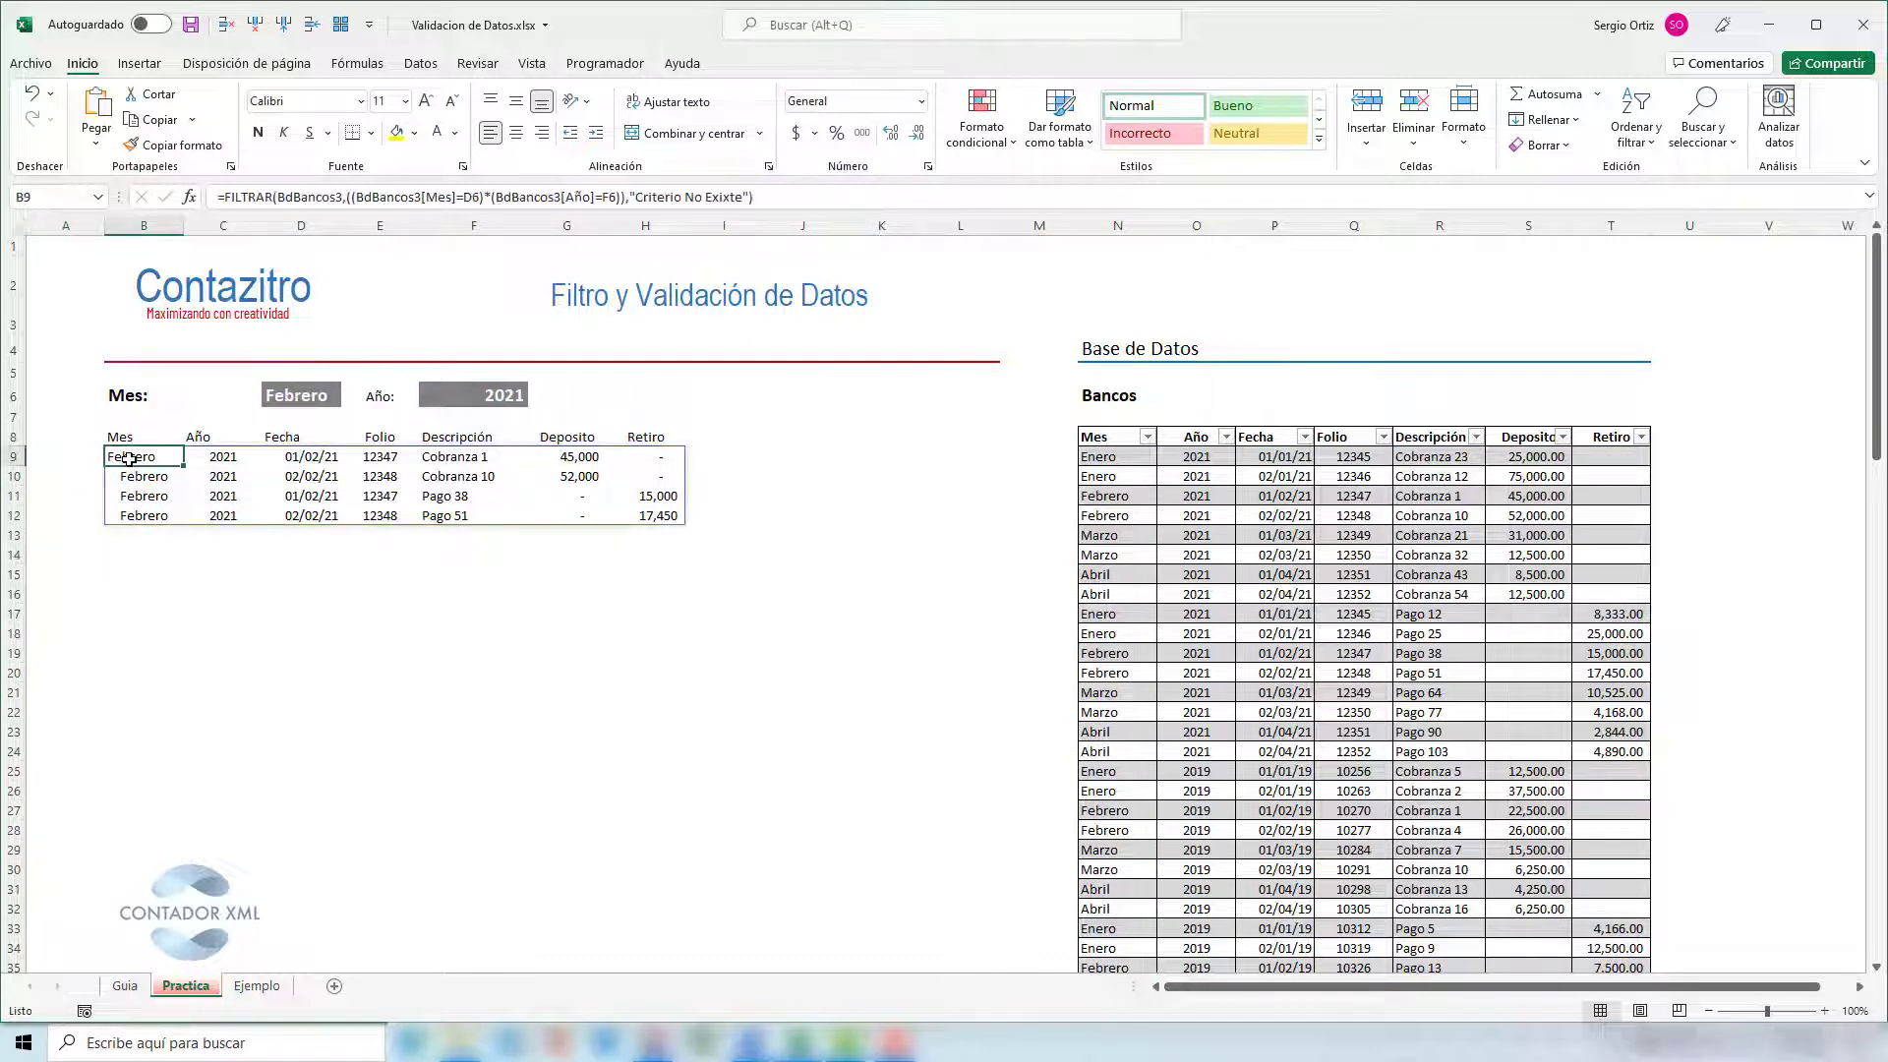
drag(129, 459, 145, 517)
click(151, 227)
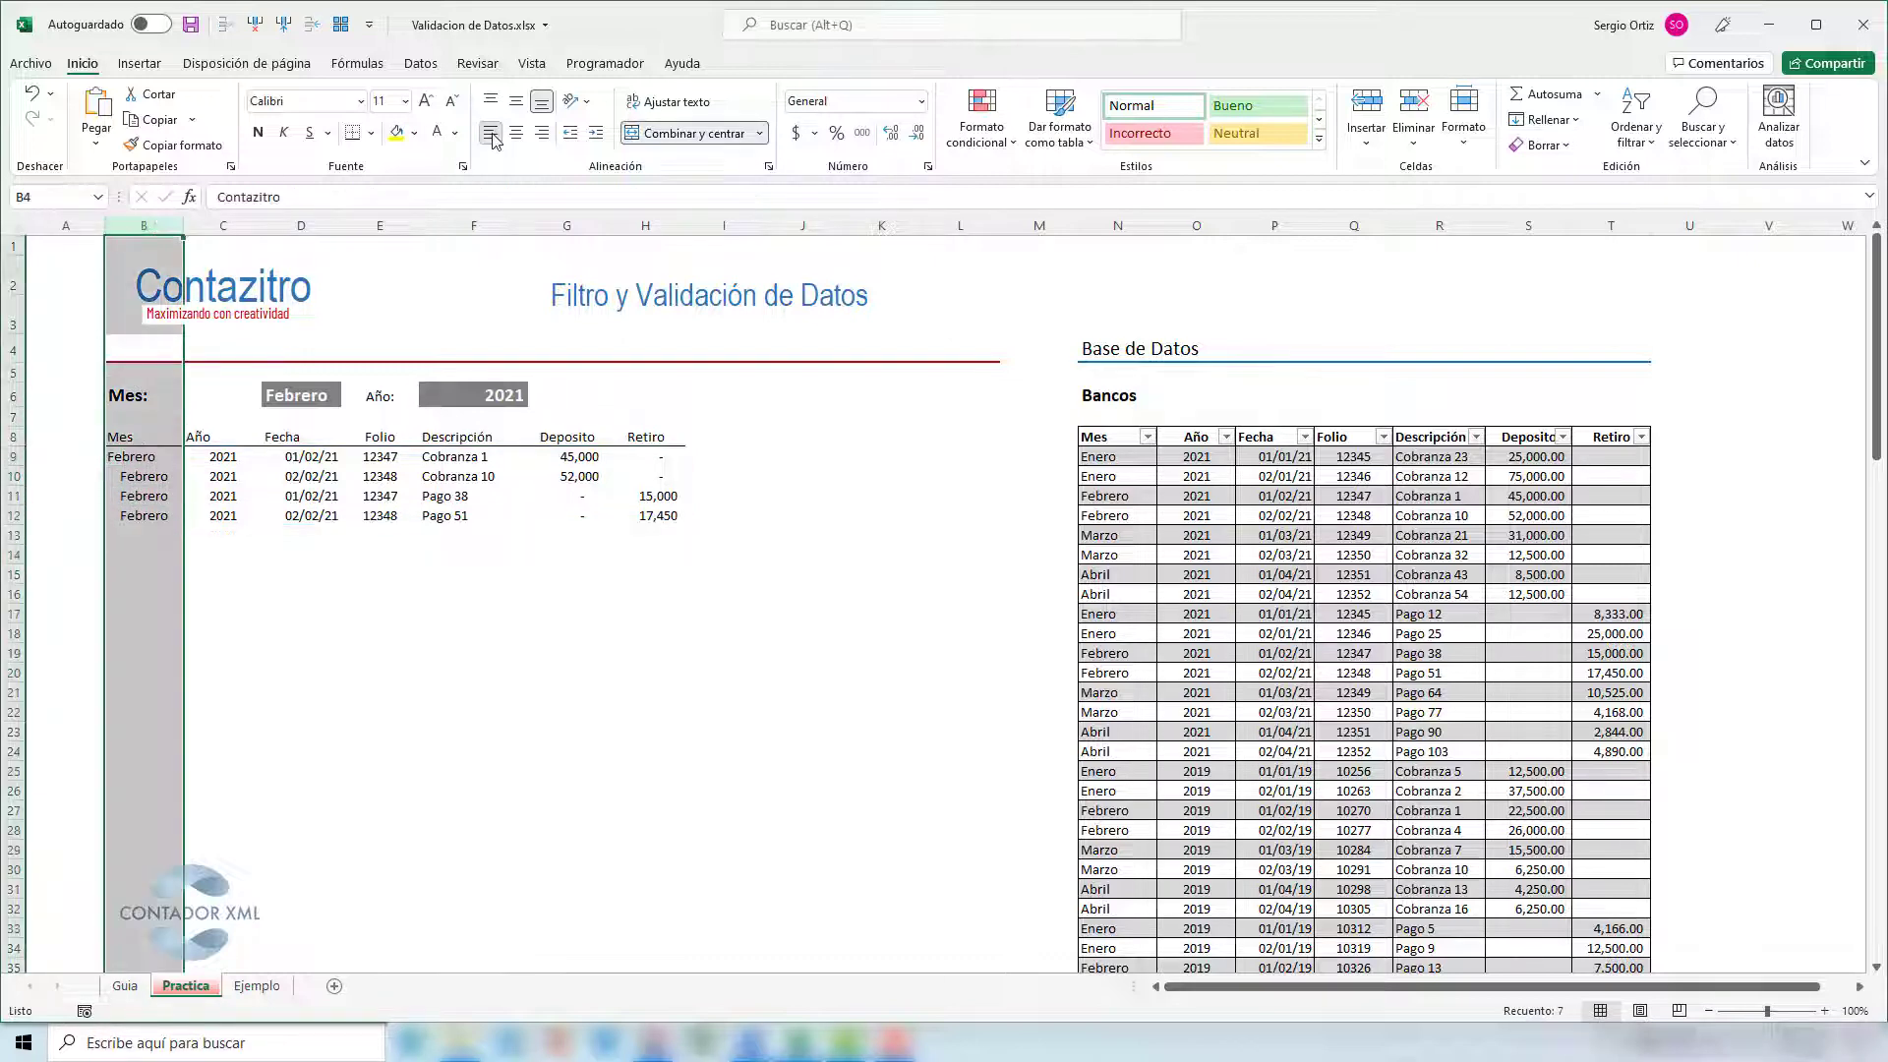
click(491, 132)
click(143, 514)
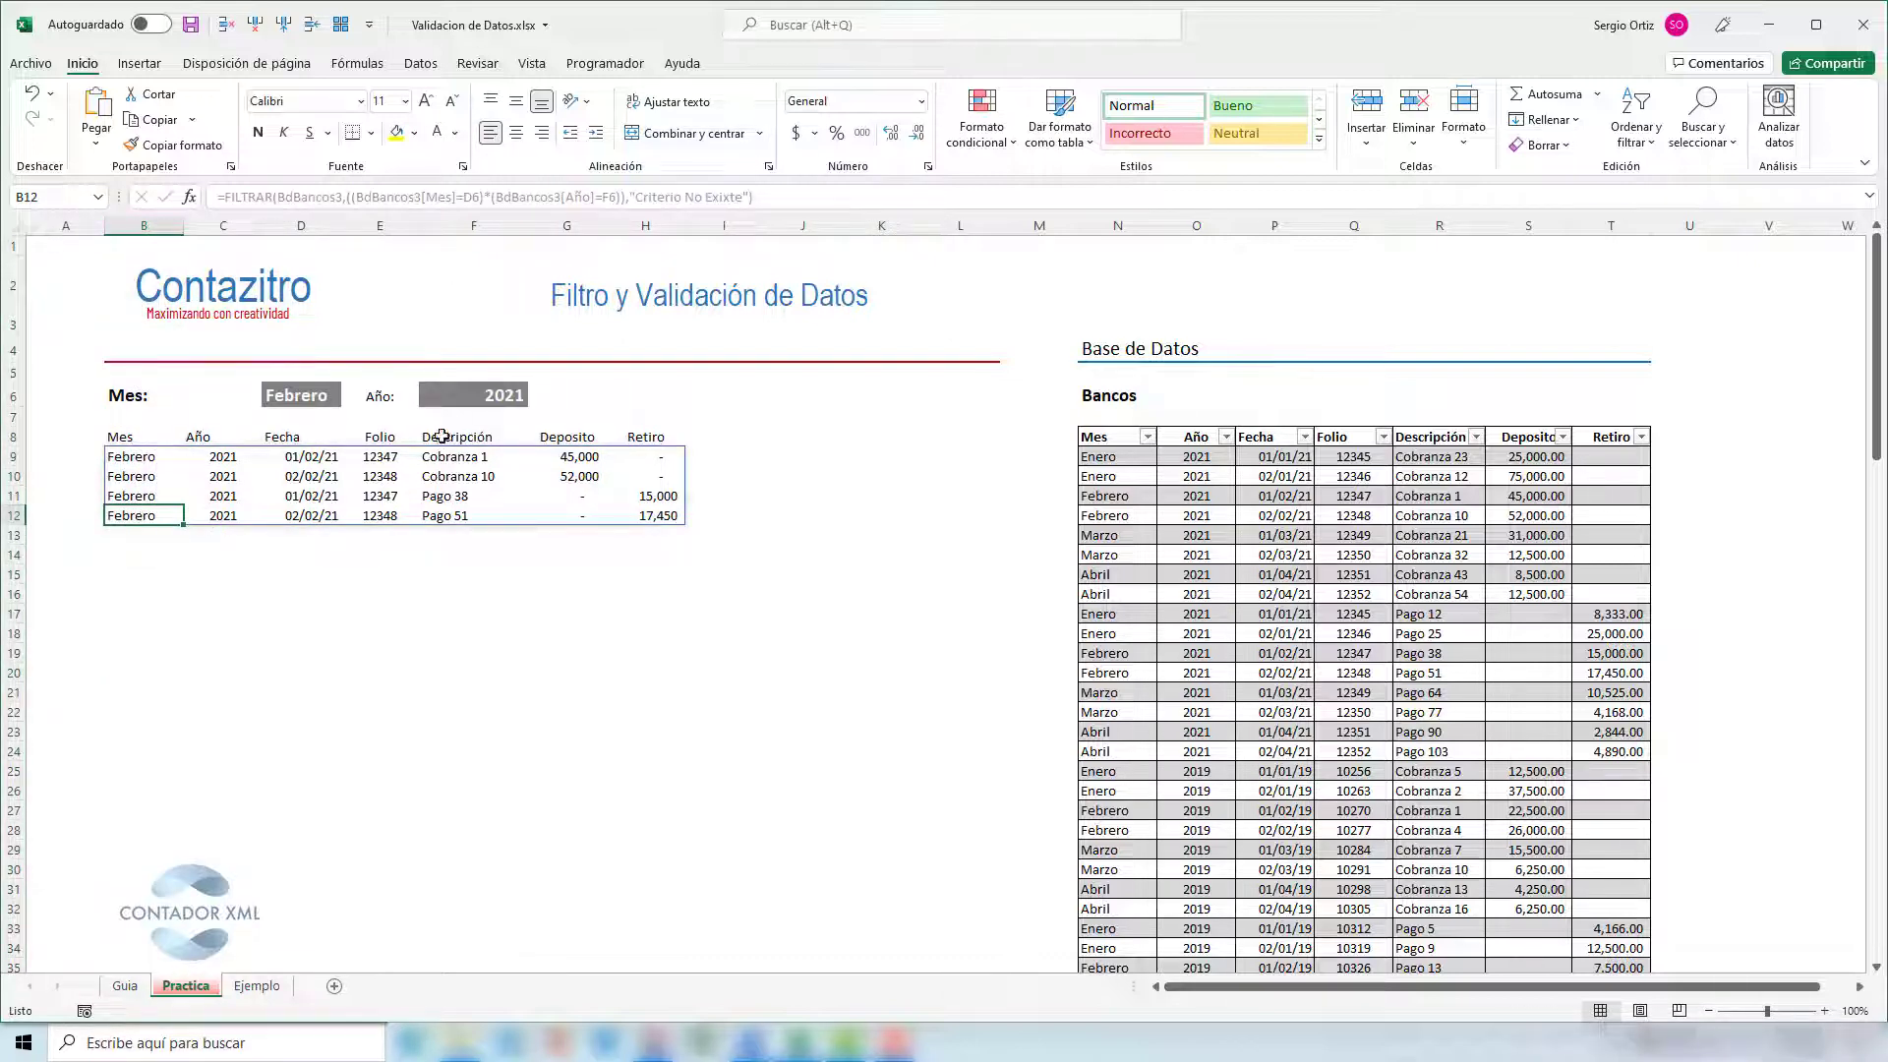
- Test the report with the year set to 2020 and 2019, checking the Mes and Año values of the returned rows
click(466, 392)
click(537, 397)
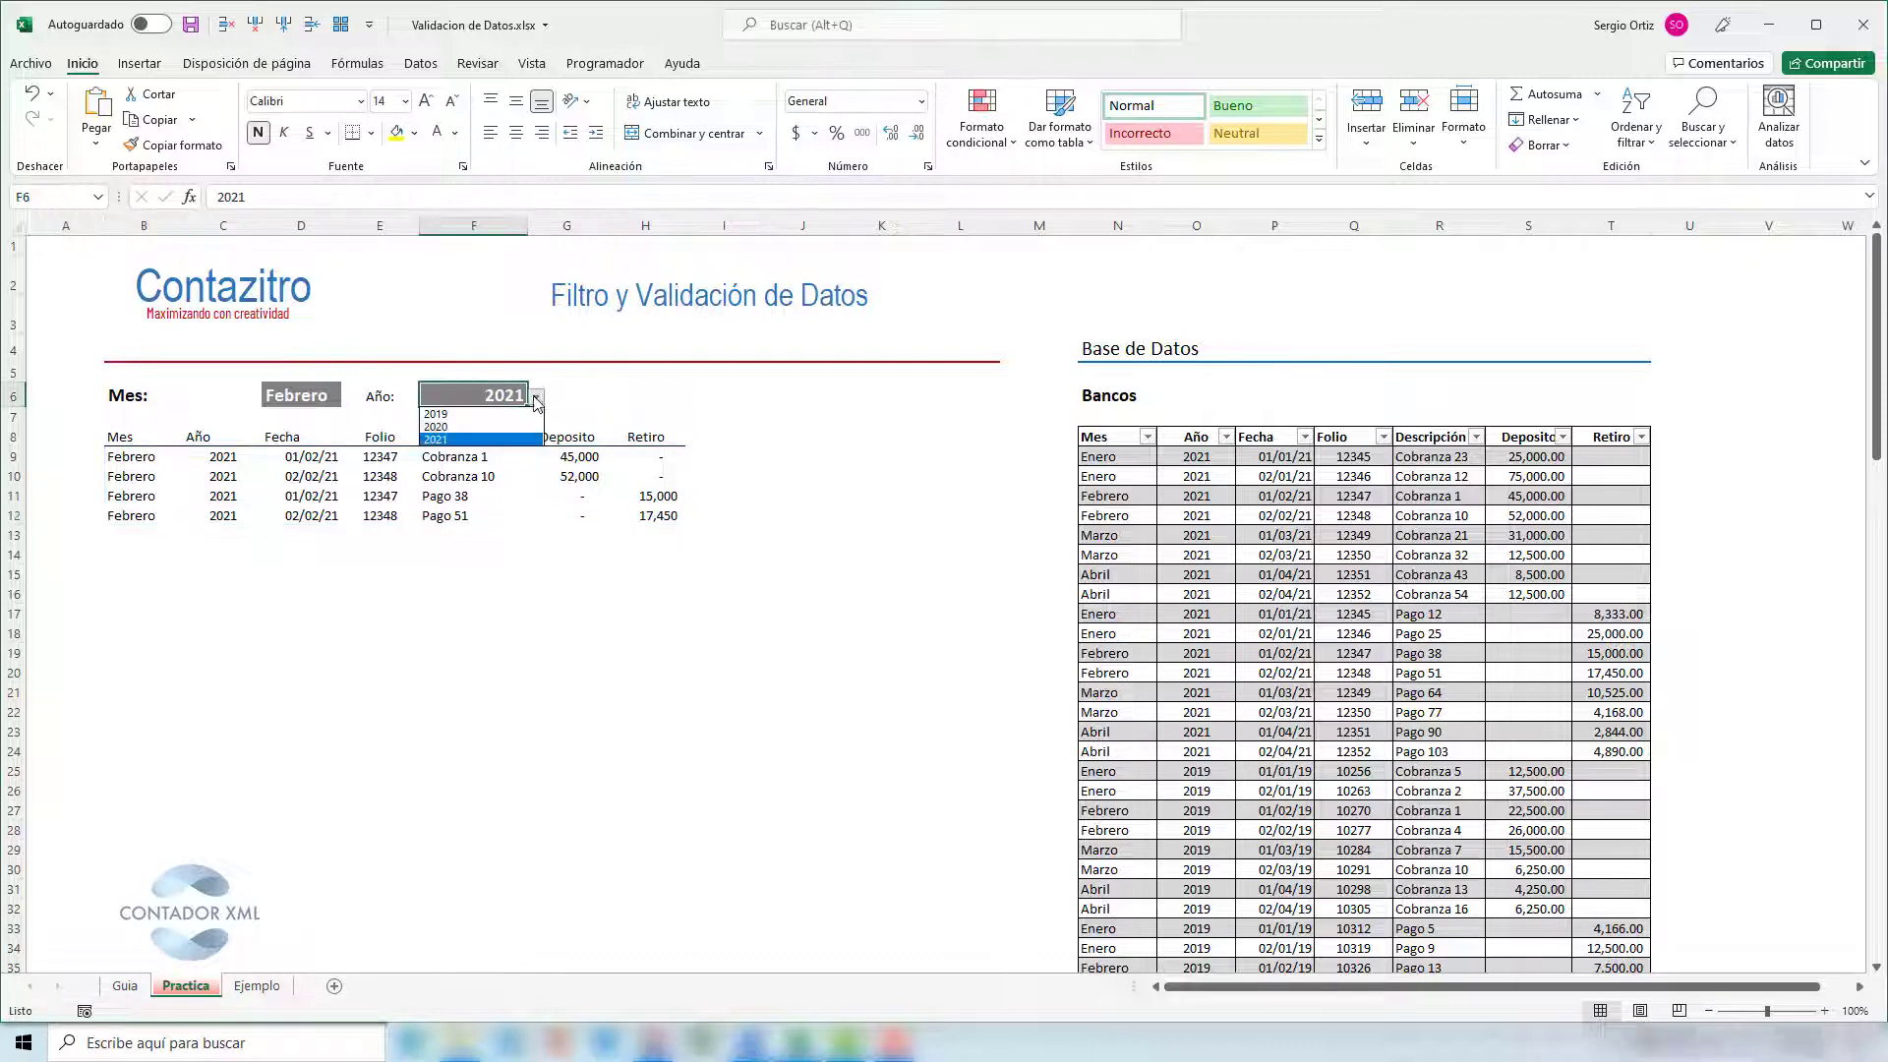
click(526, 429)
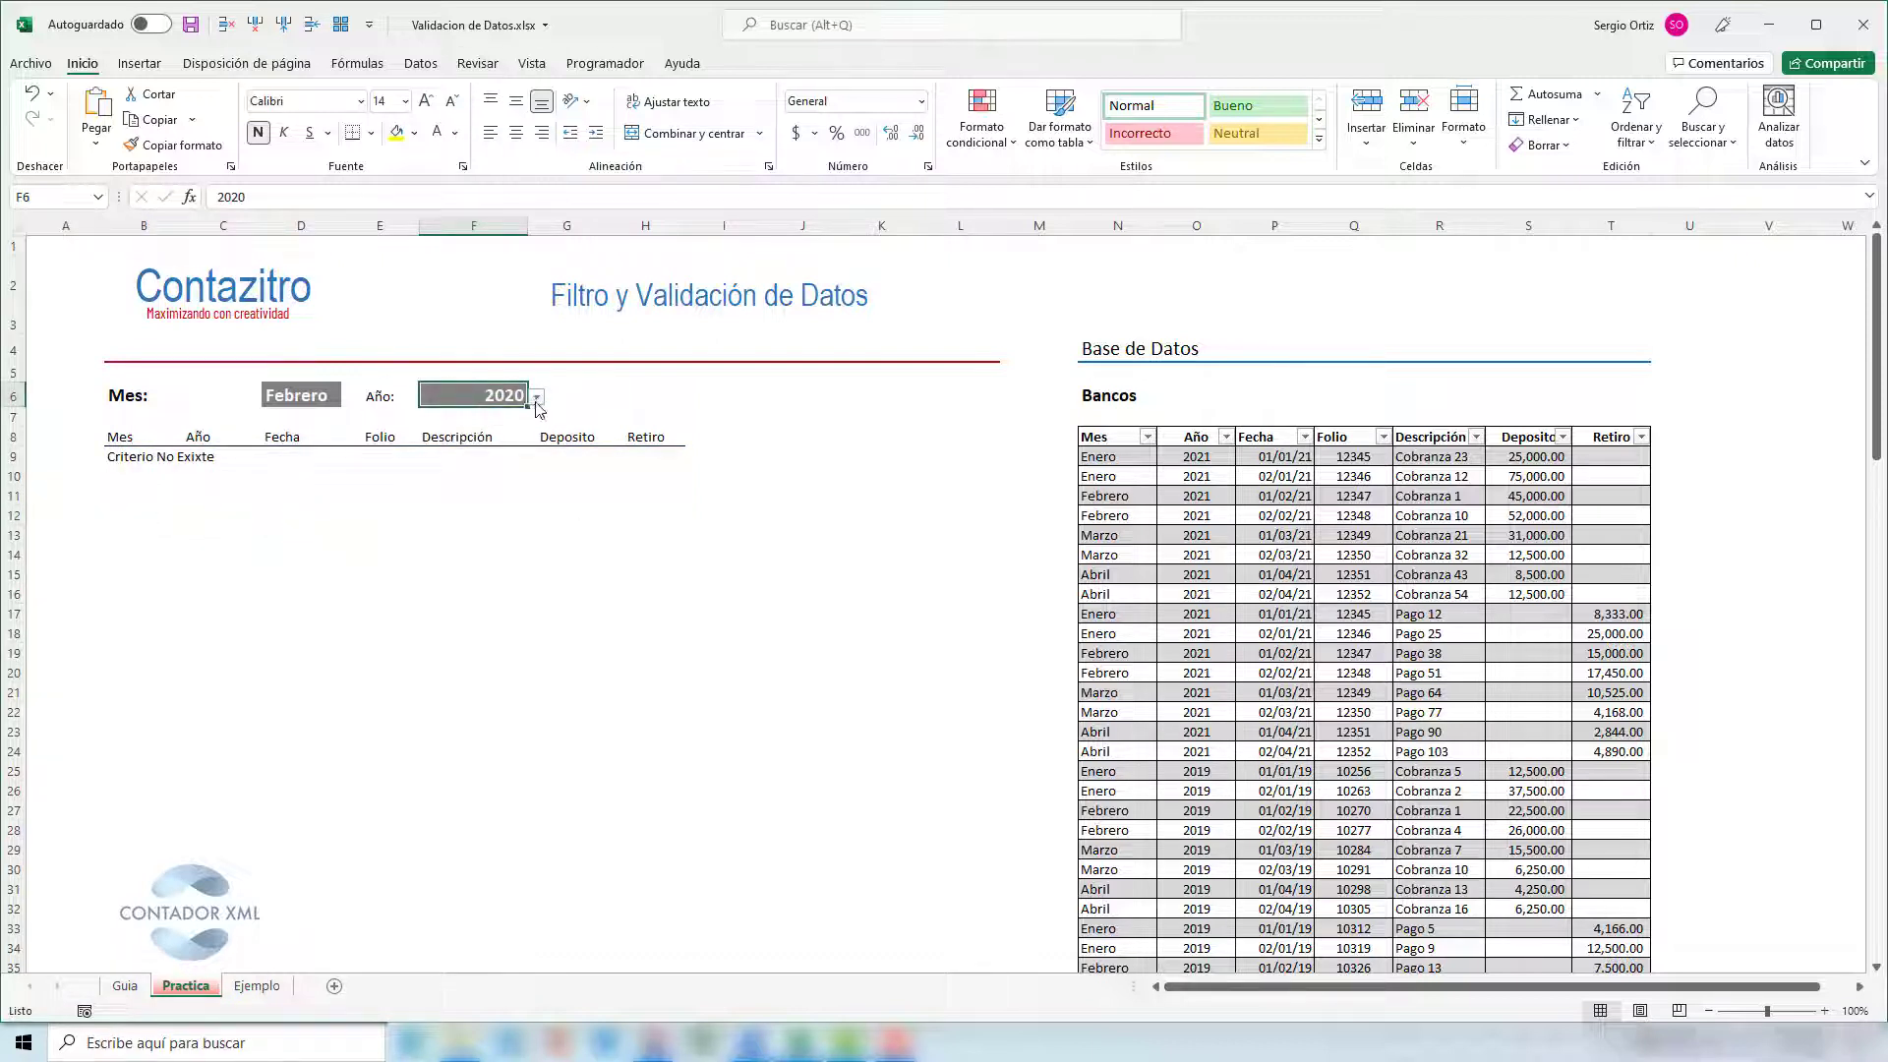
click(537, 398)
click(518, 421)
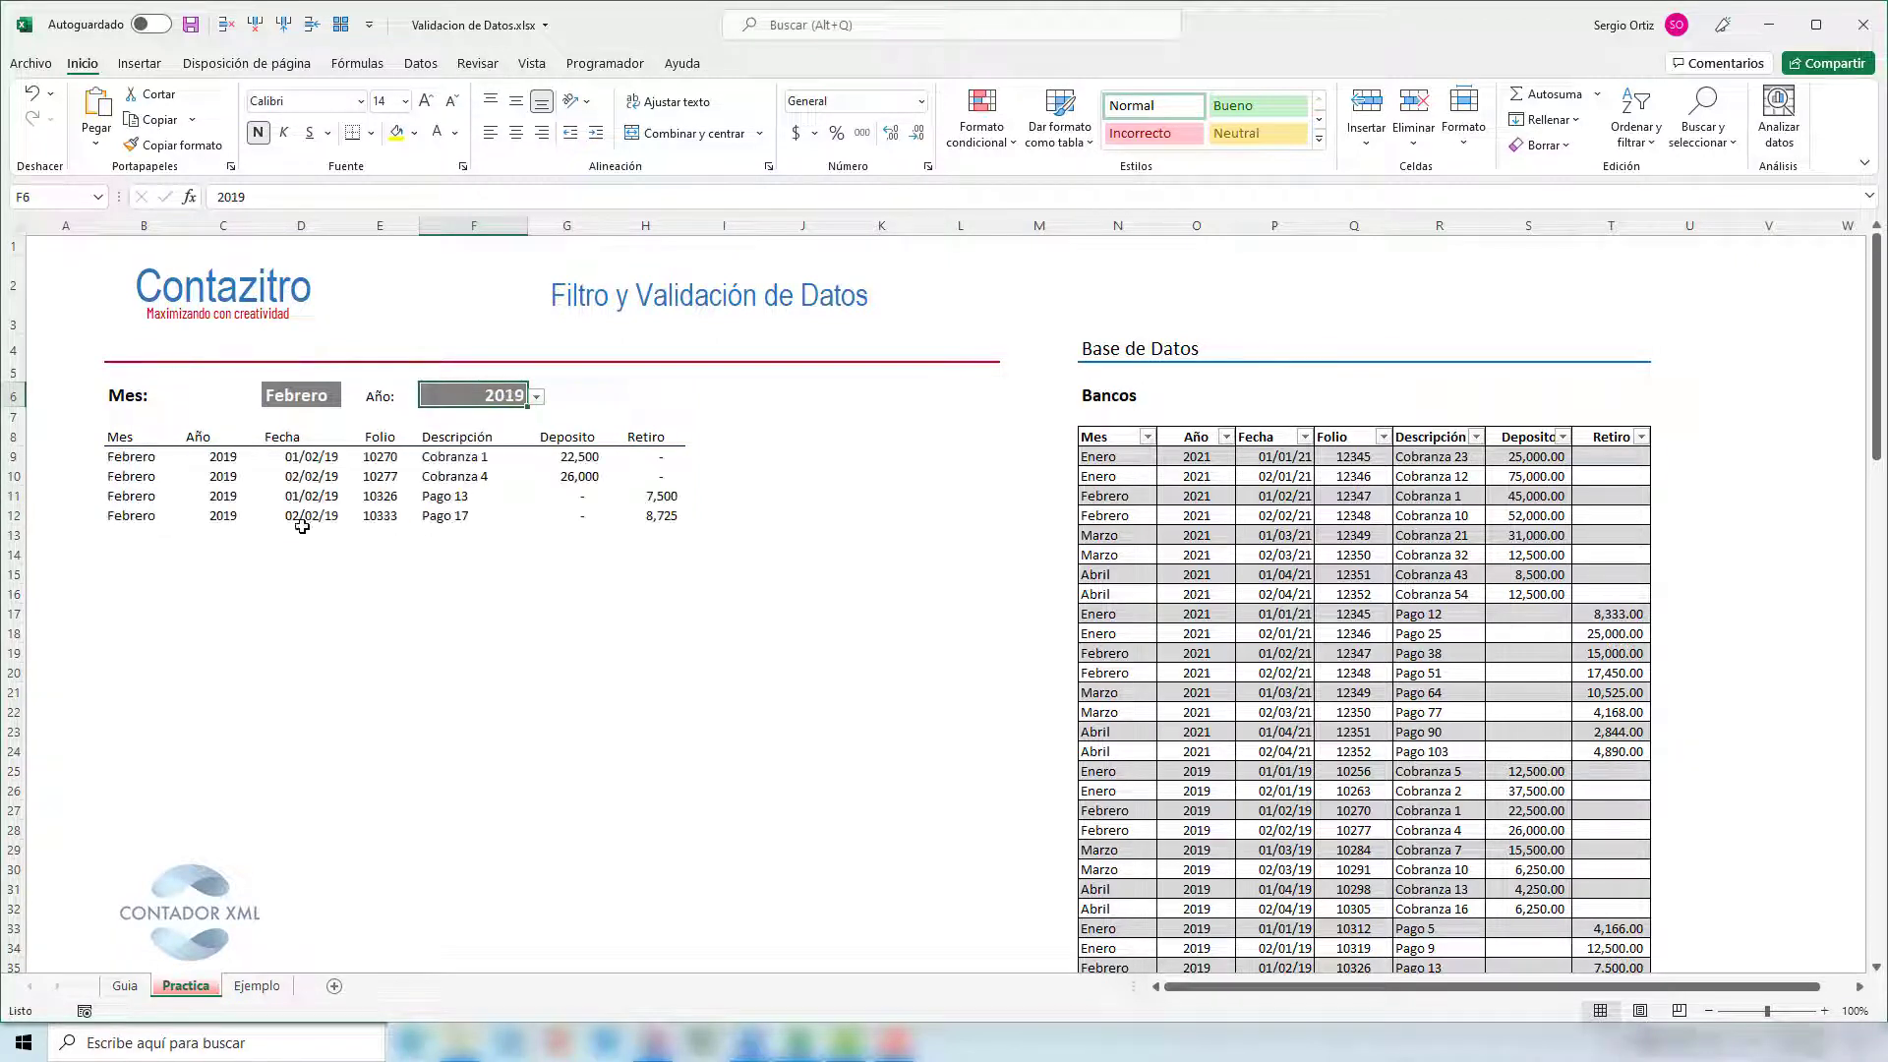
drag(145, 457, 145, 516)
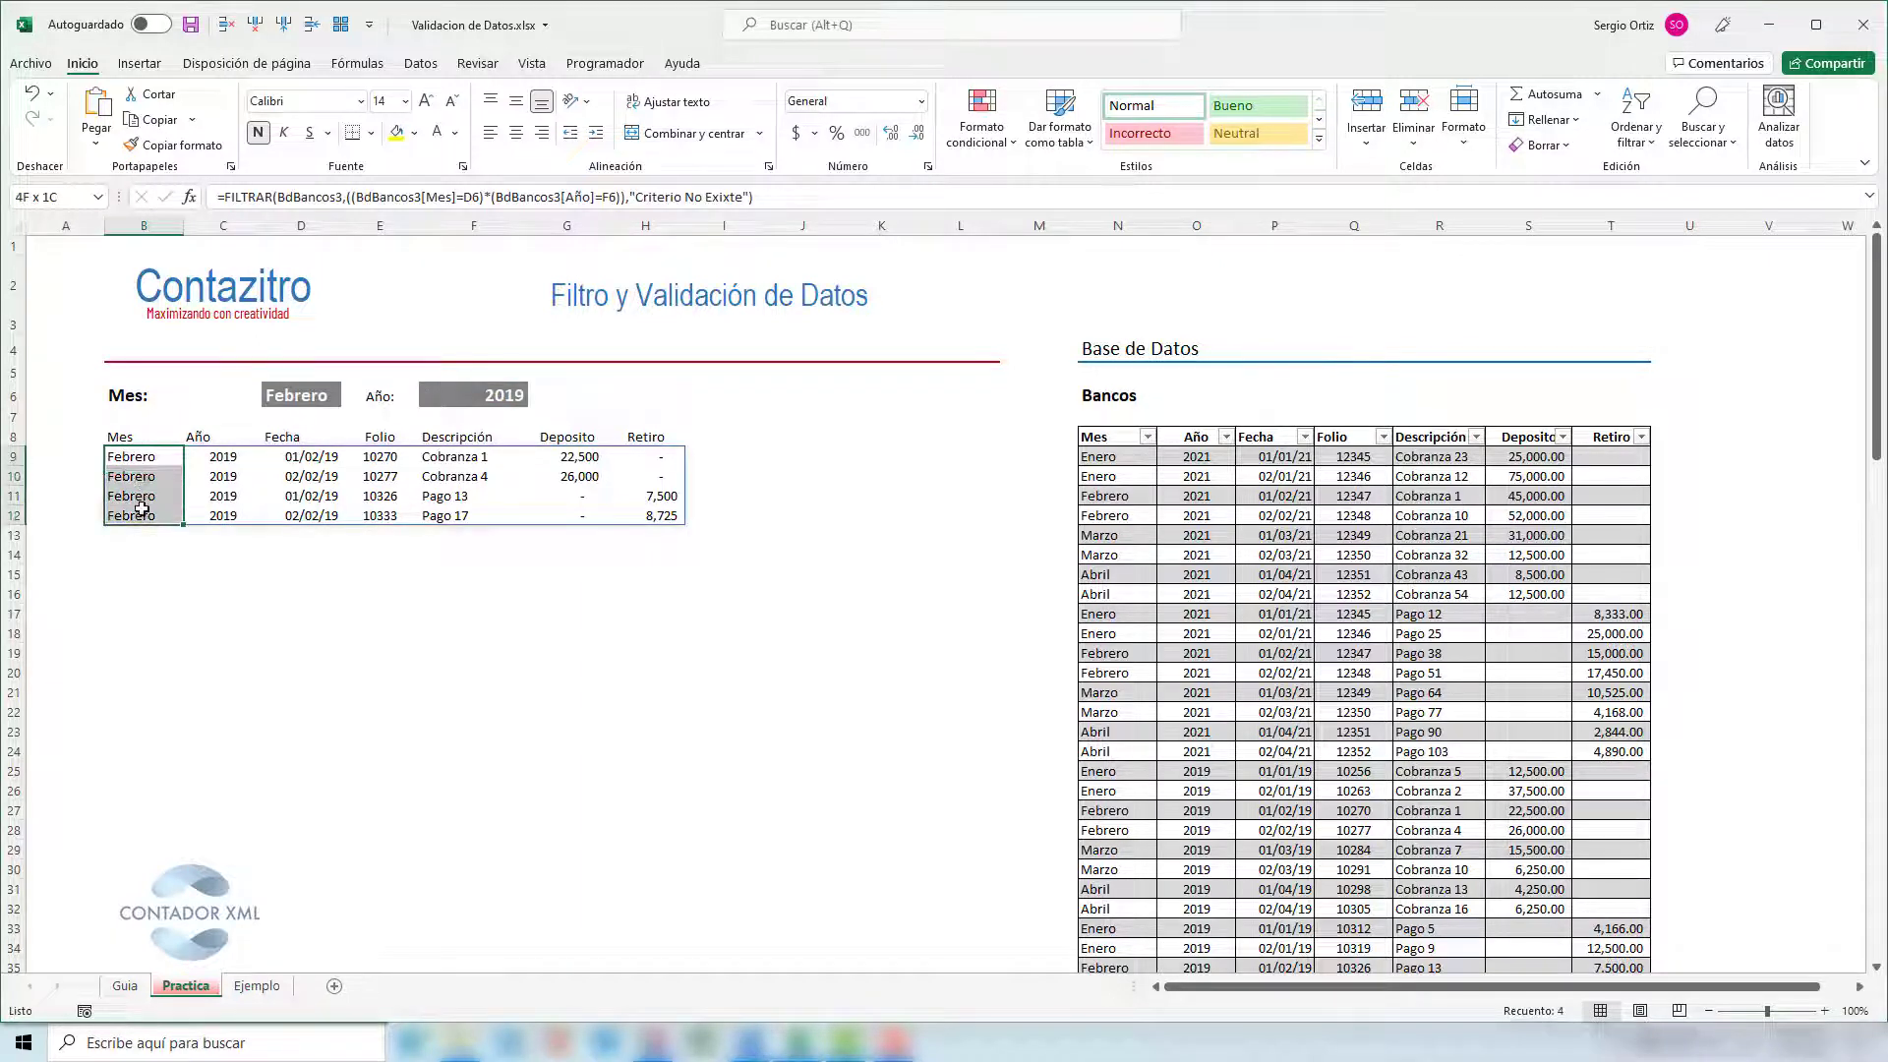
drag(223, 458, 223, 515)
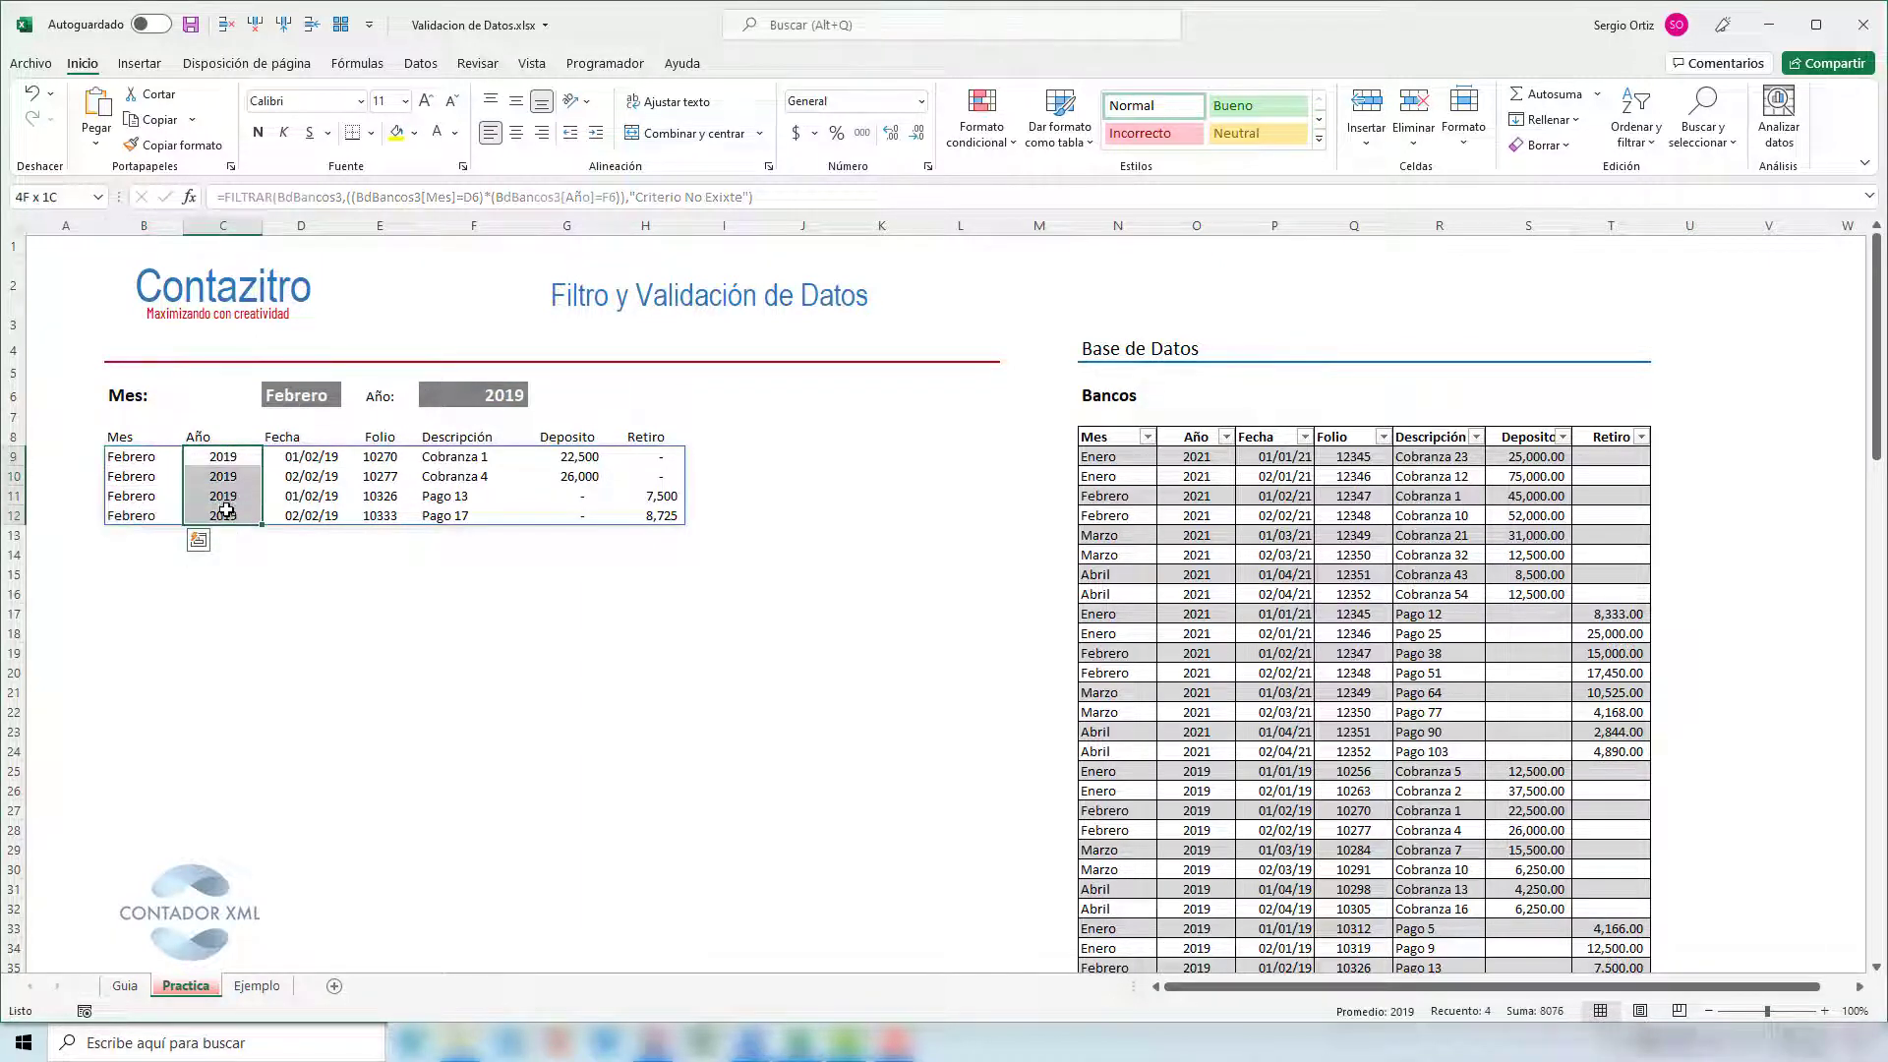
- Set the report's year to 2021 and its month to Junio
click(432, 393)
click(537, 396)
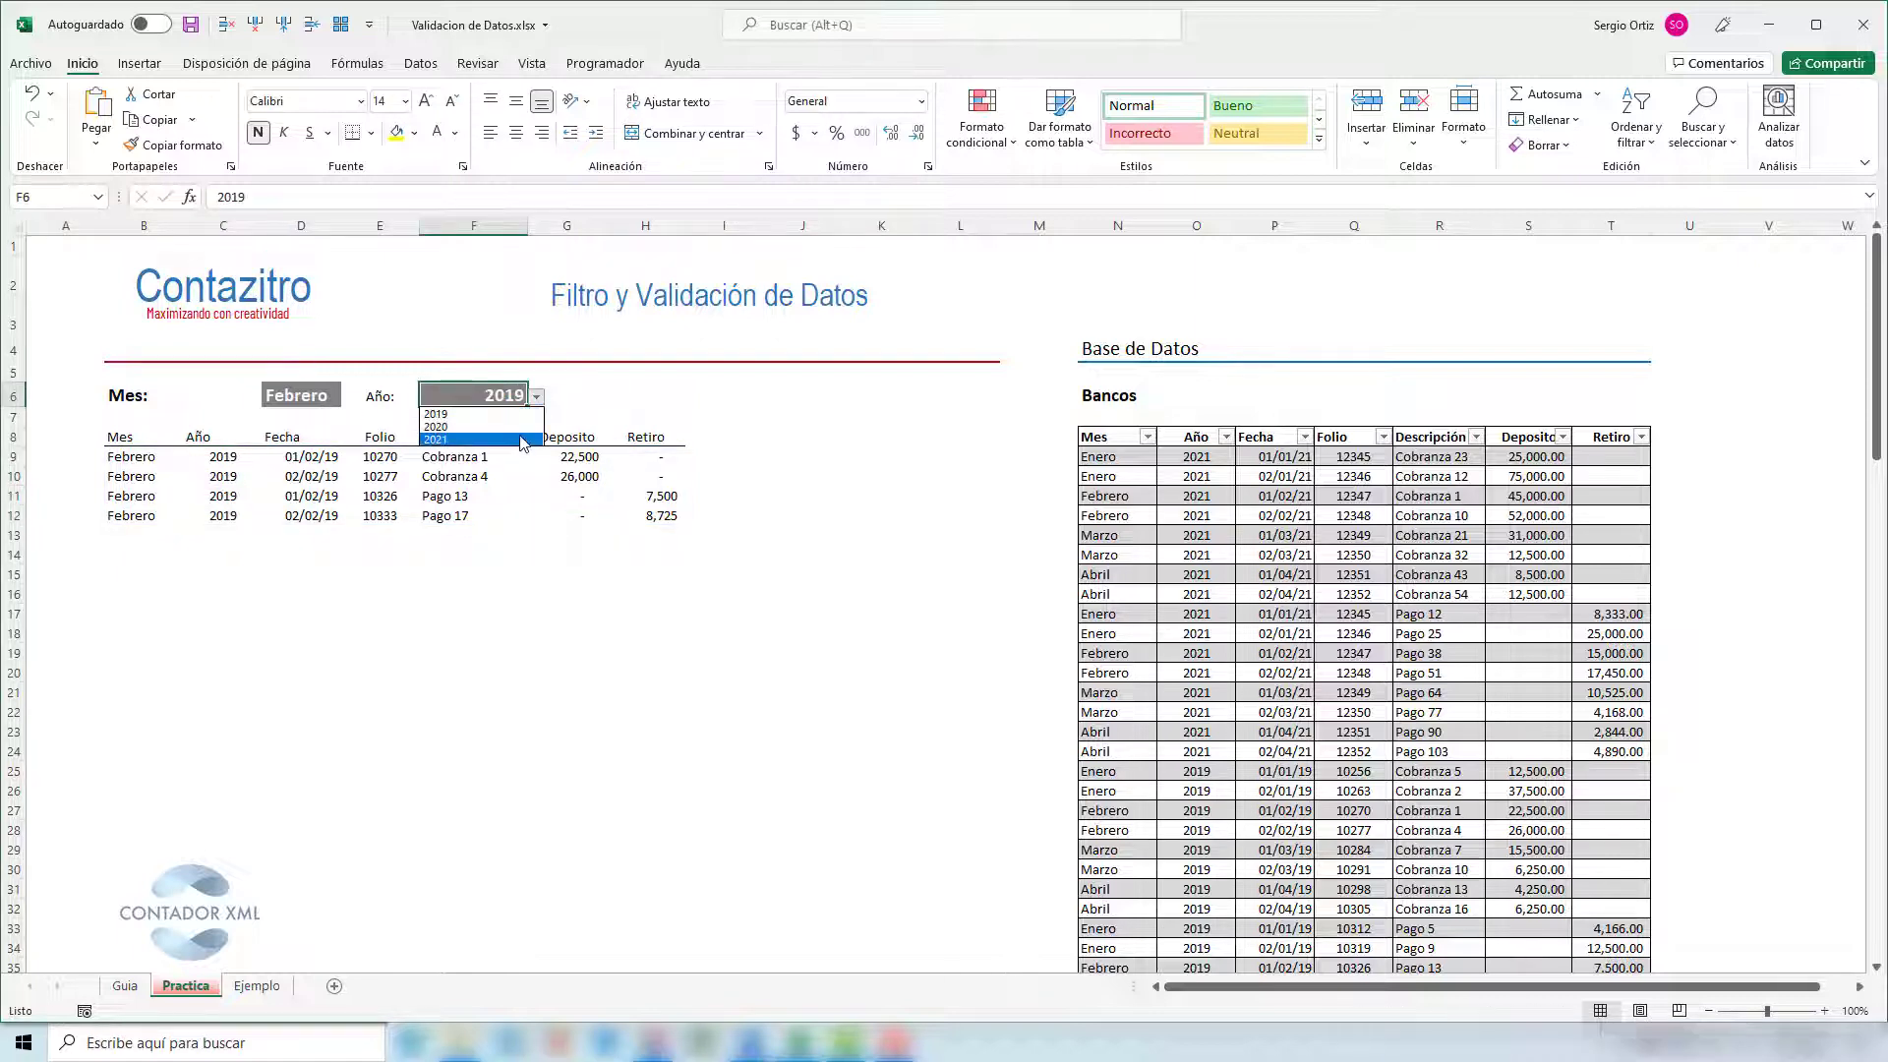
click(522, 440)
click(311, 398)
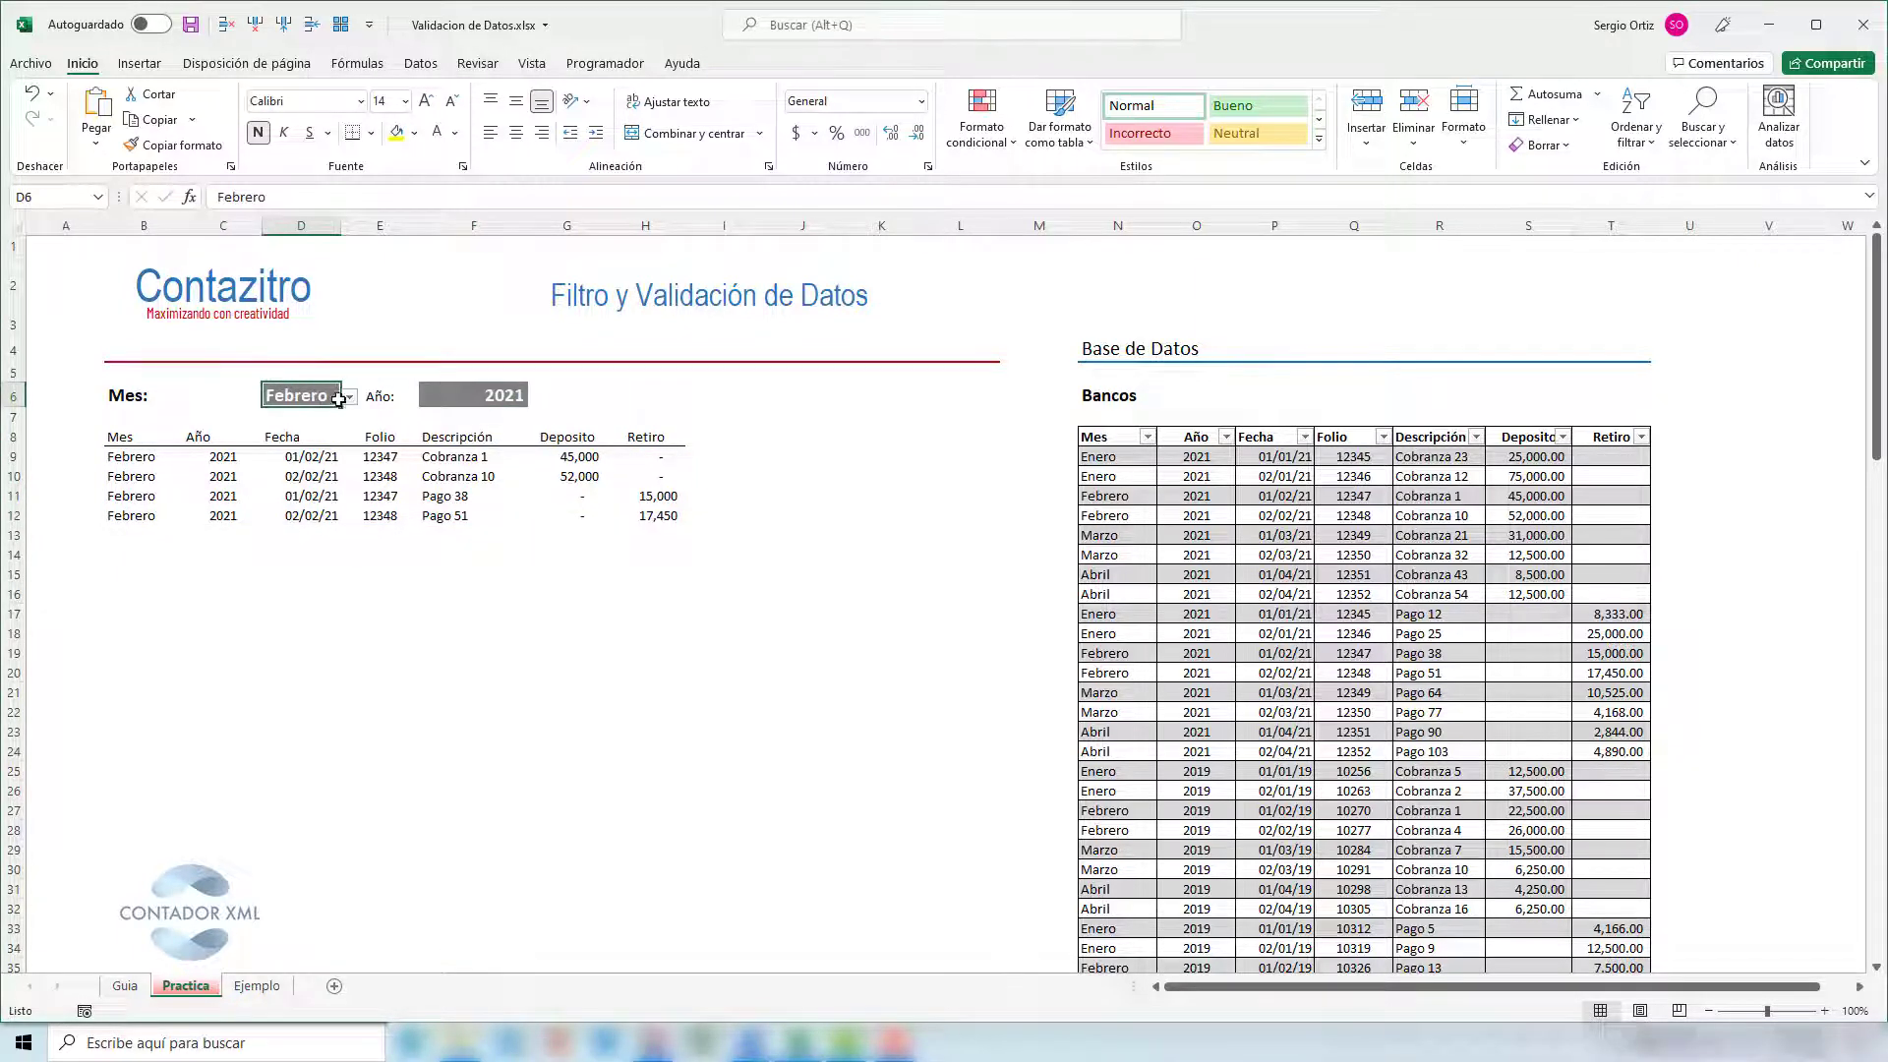
click(349, 396)
click(317, 466)
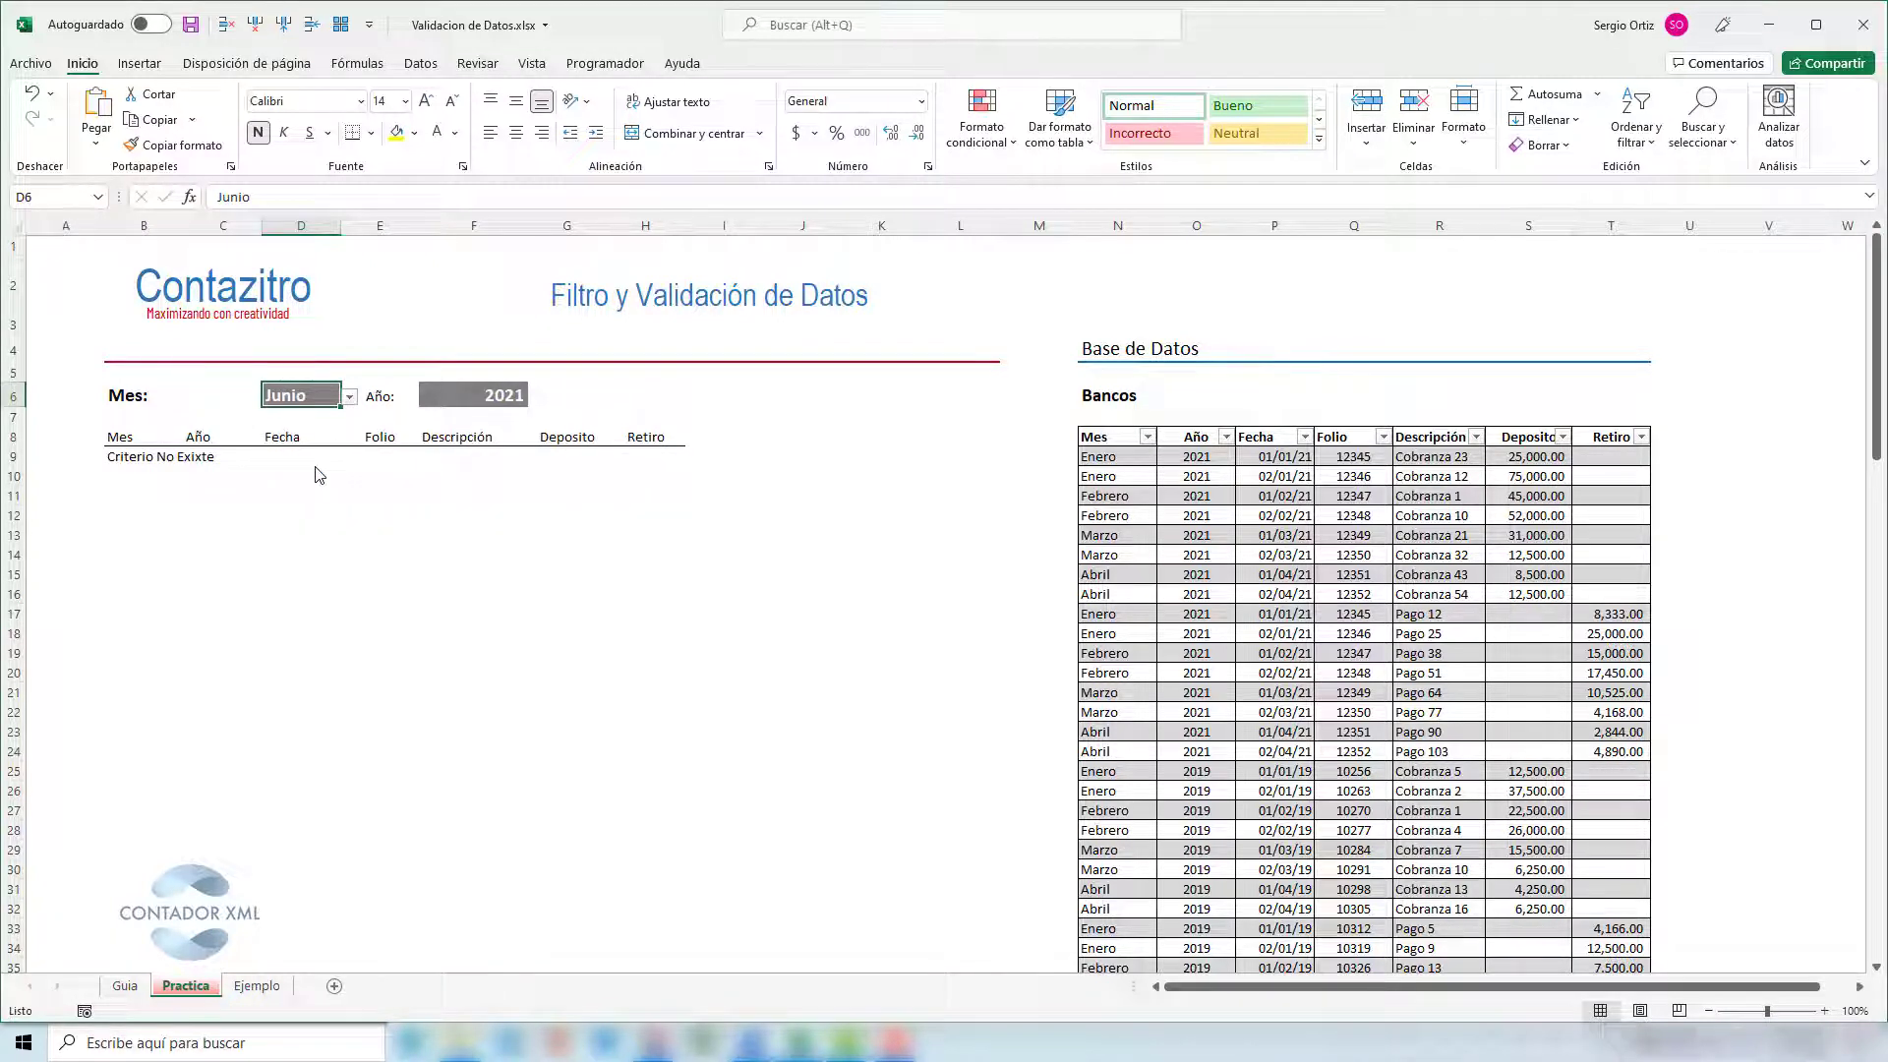
- Check which months the Bancos table contains for 2021 and 2019, down to its last row
click(1106, 791)
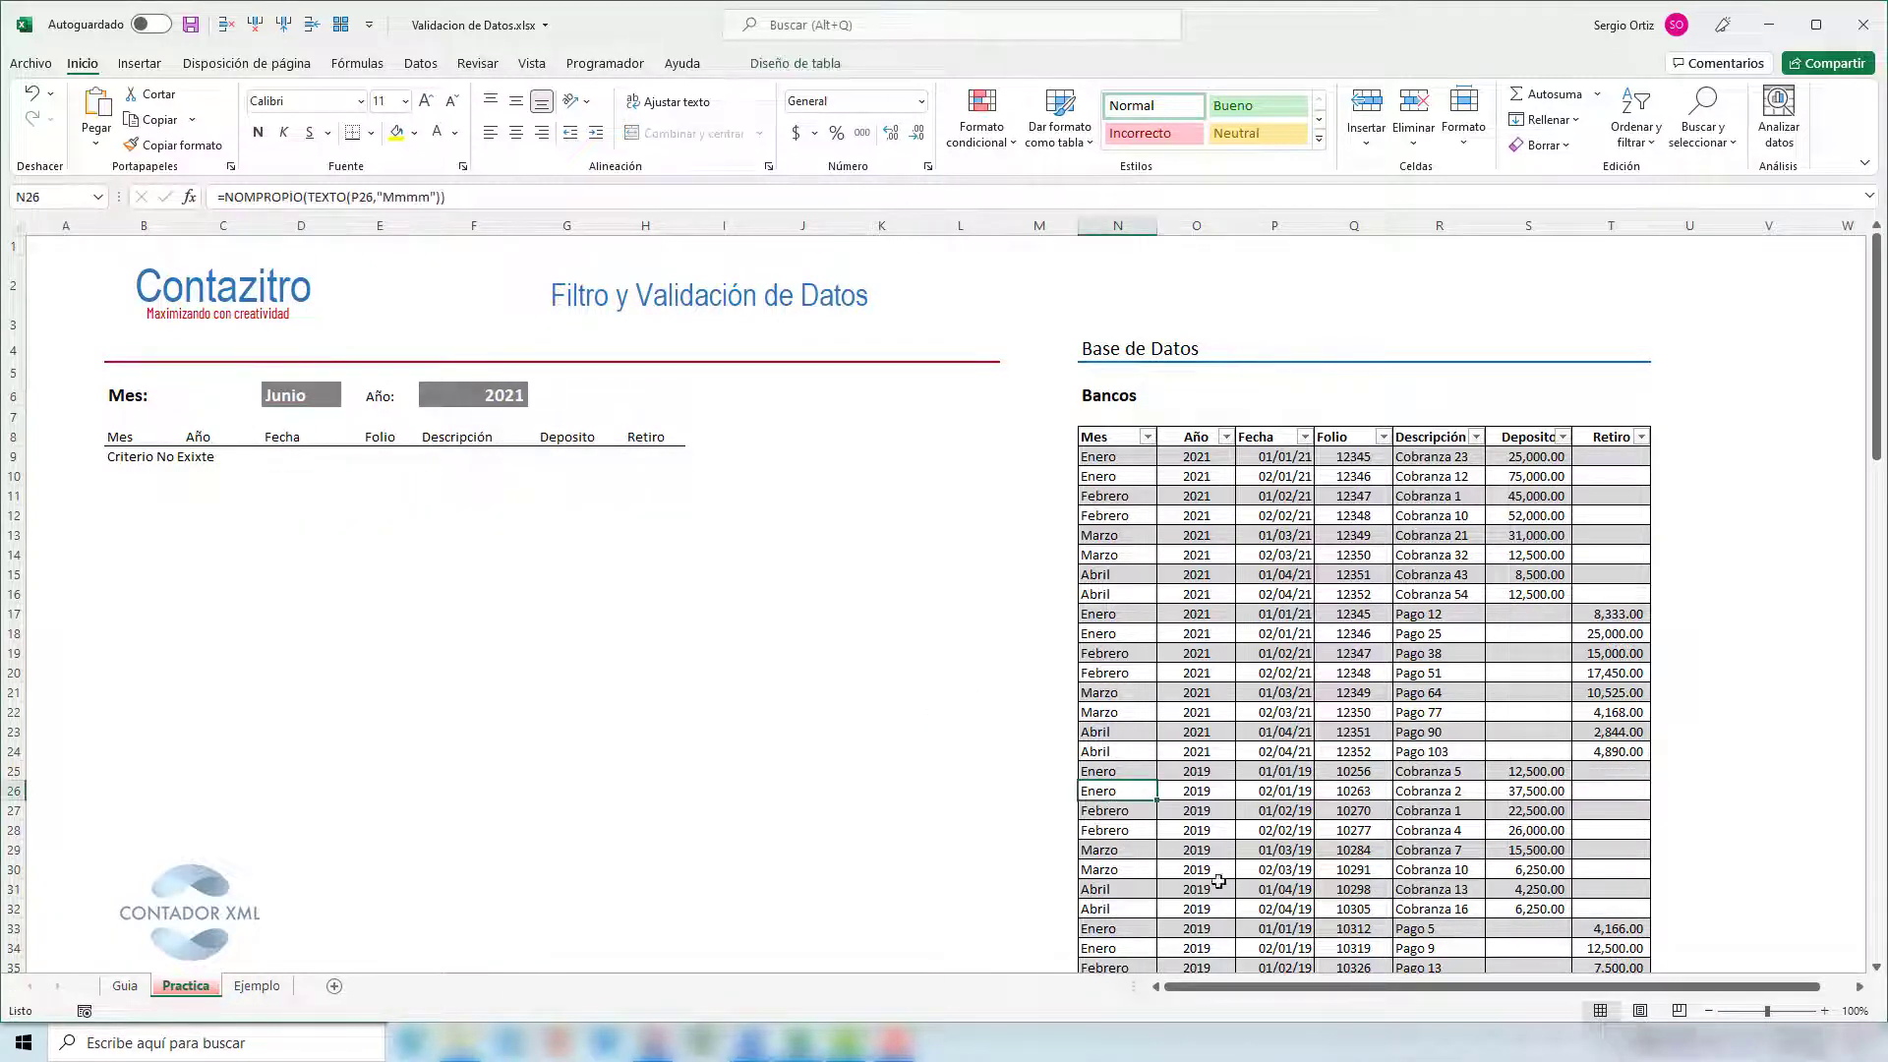
scroll(1209, 865, down, 2)
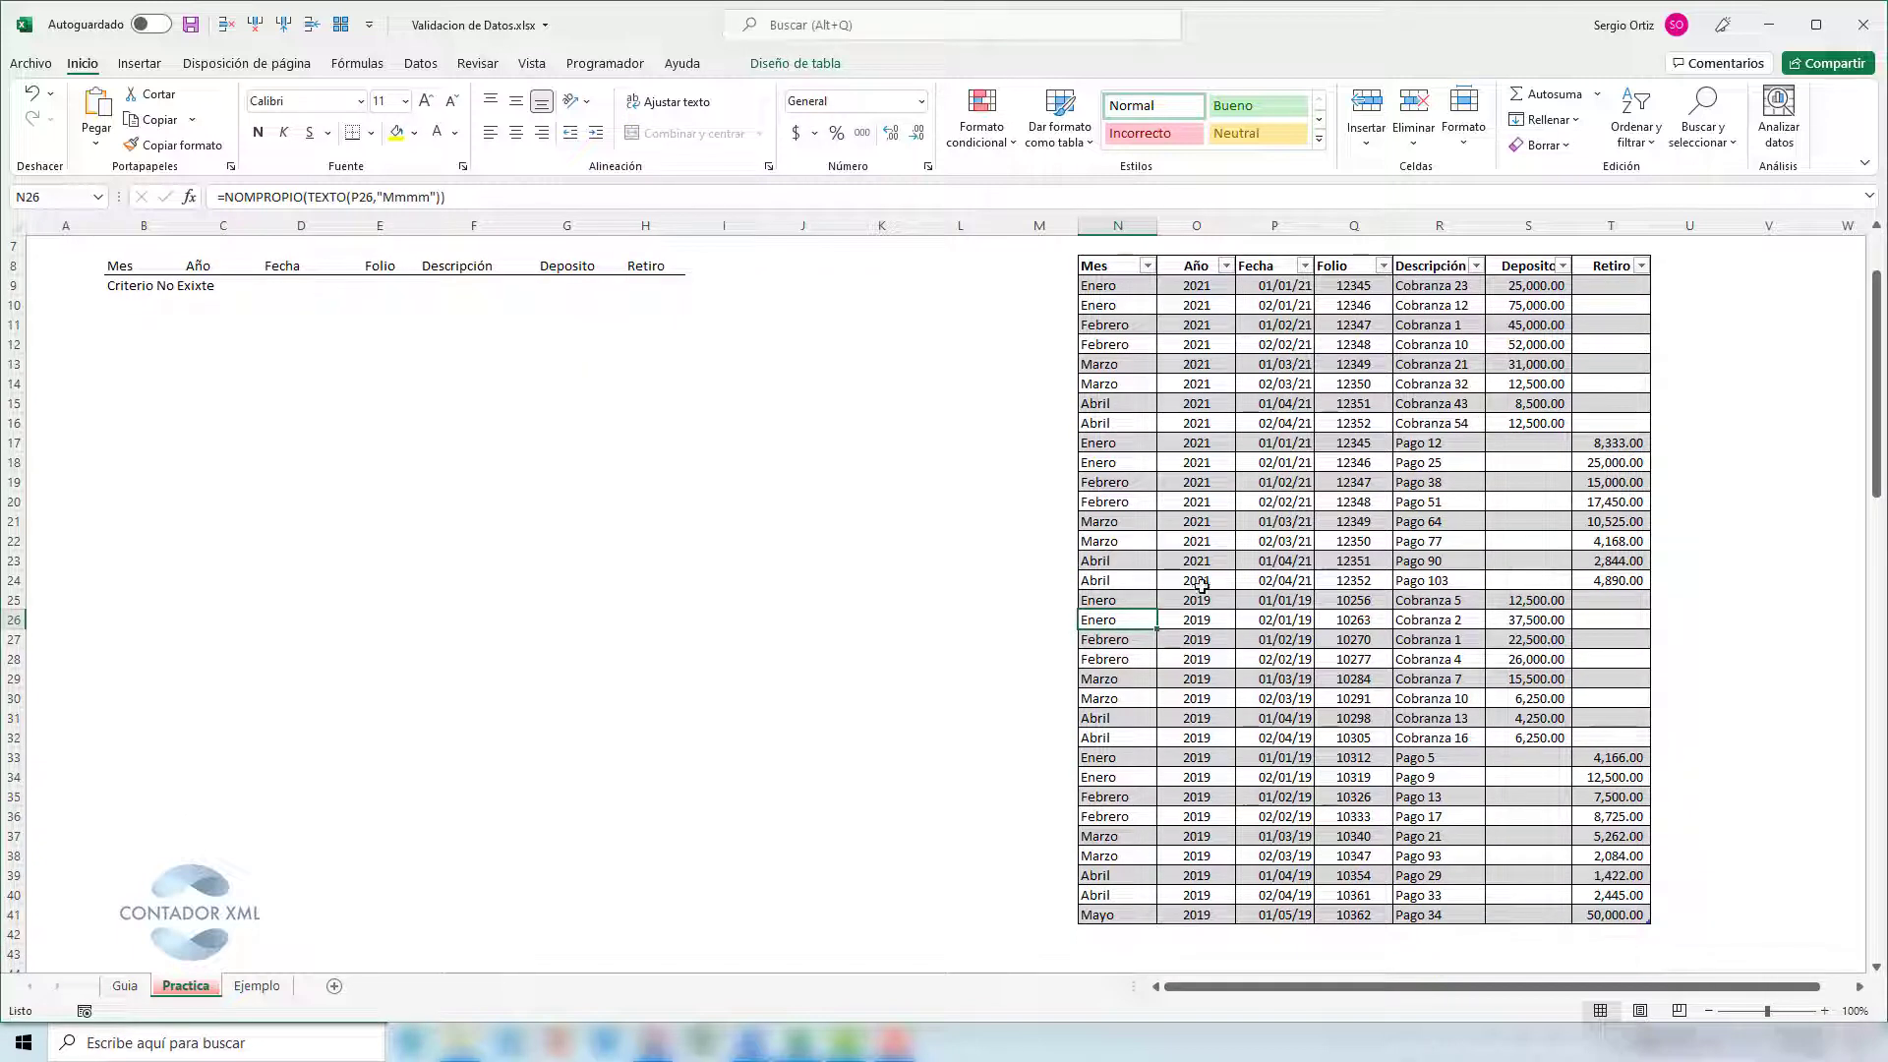
click(1082, 580)
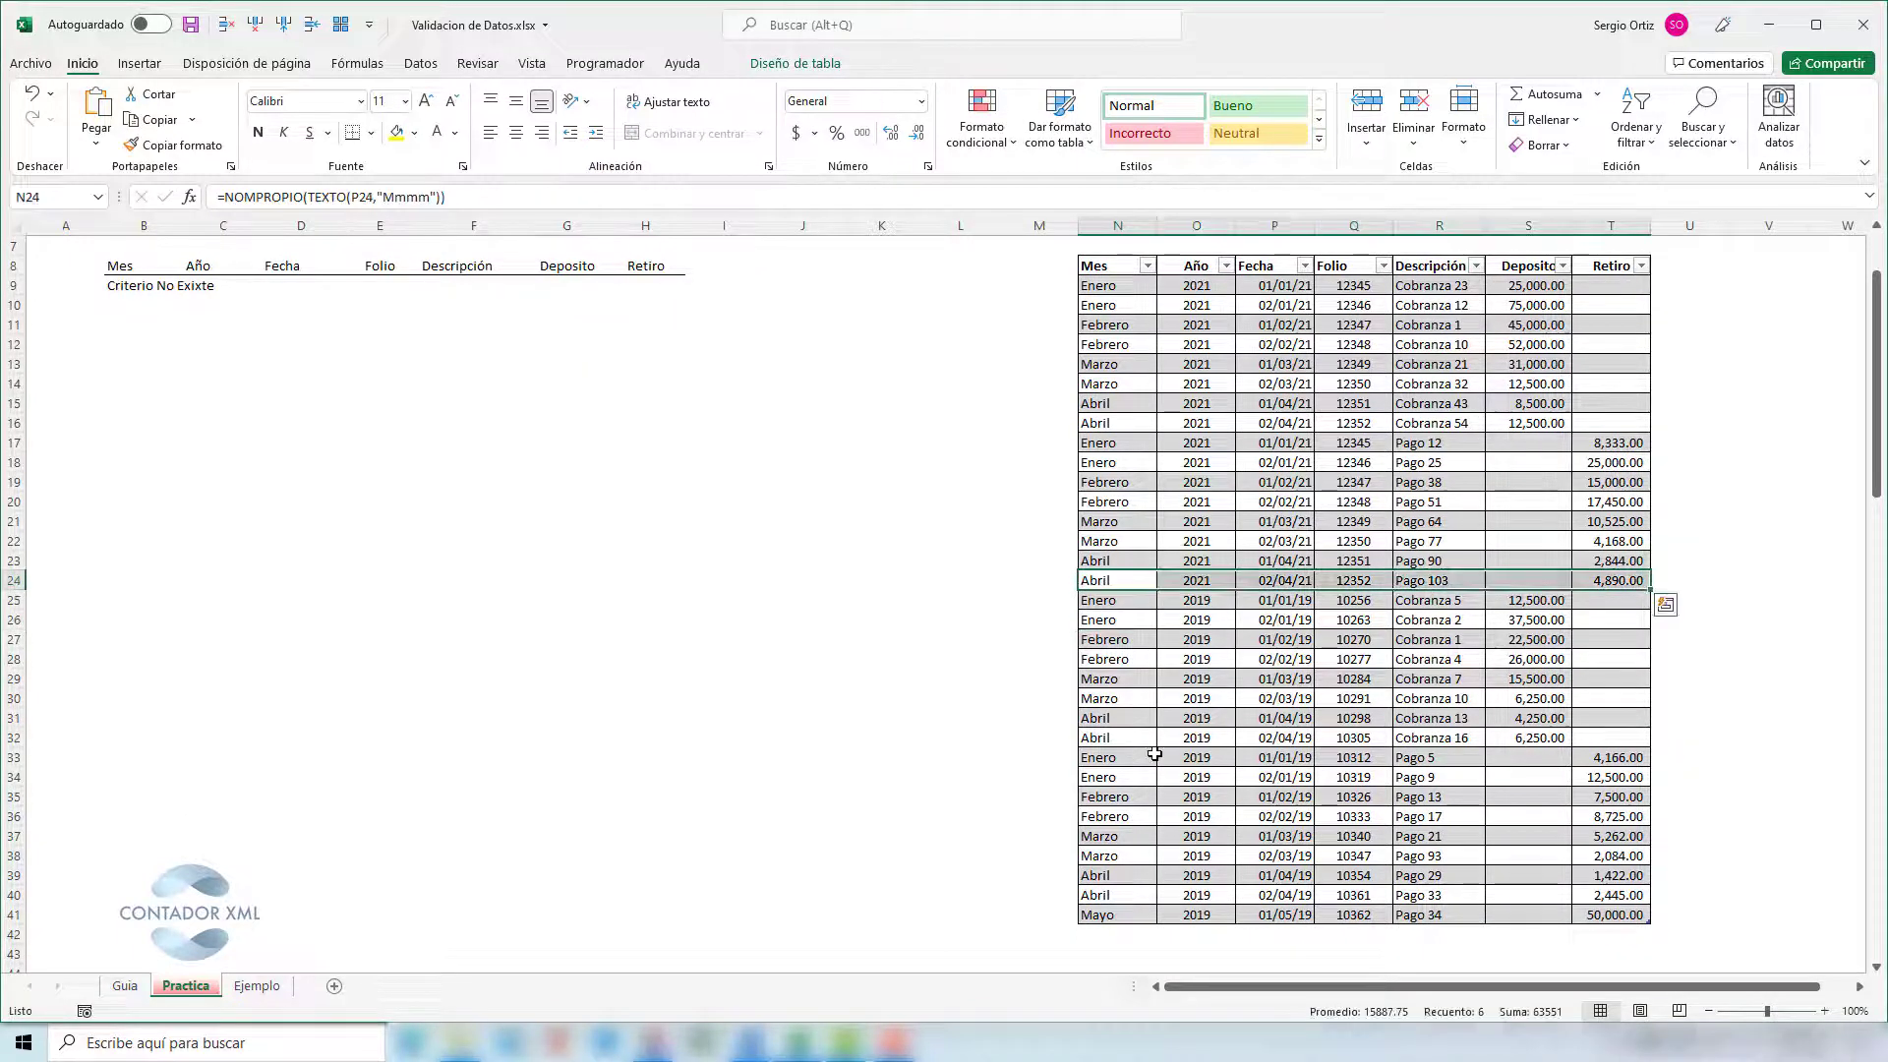
click(1121, 919)
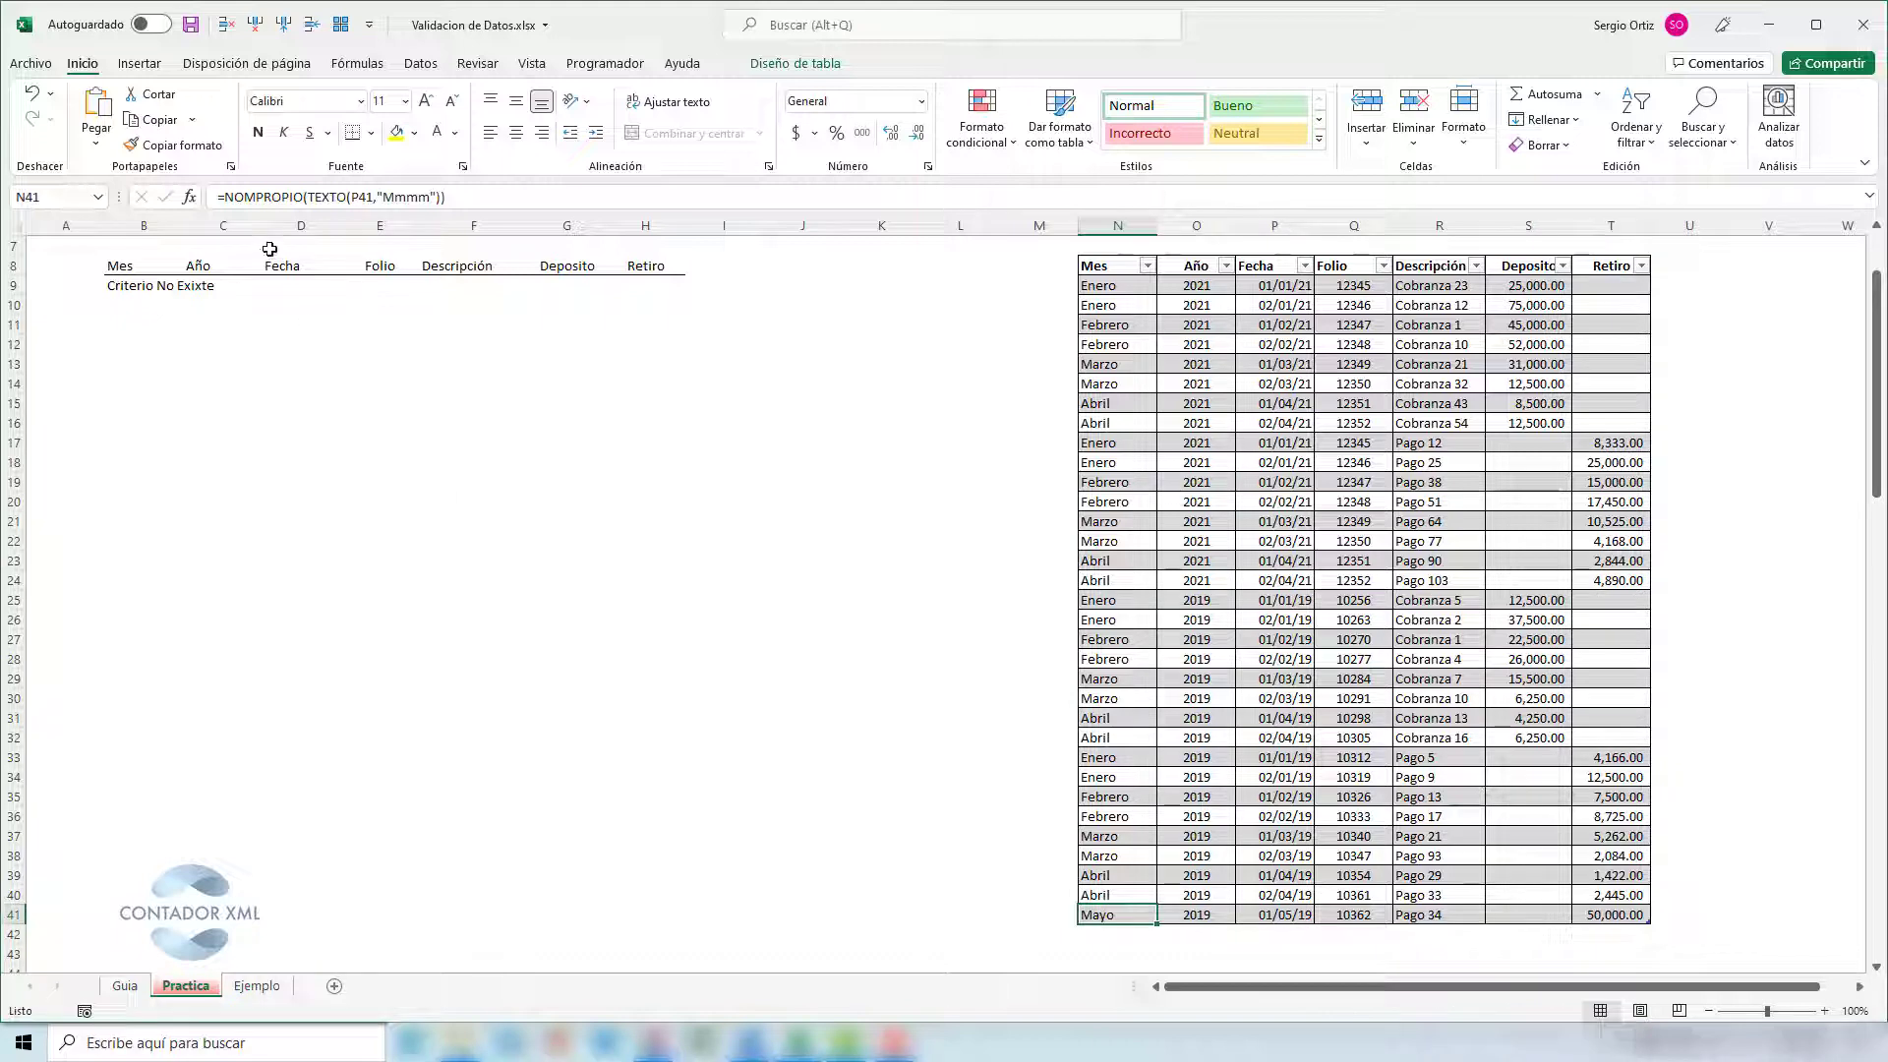
- Test the report with the month set to Mayo and the year set to 2019
scroll(324, 426, up, 2)
click(322, 395)
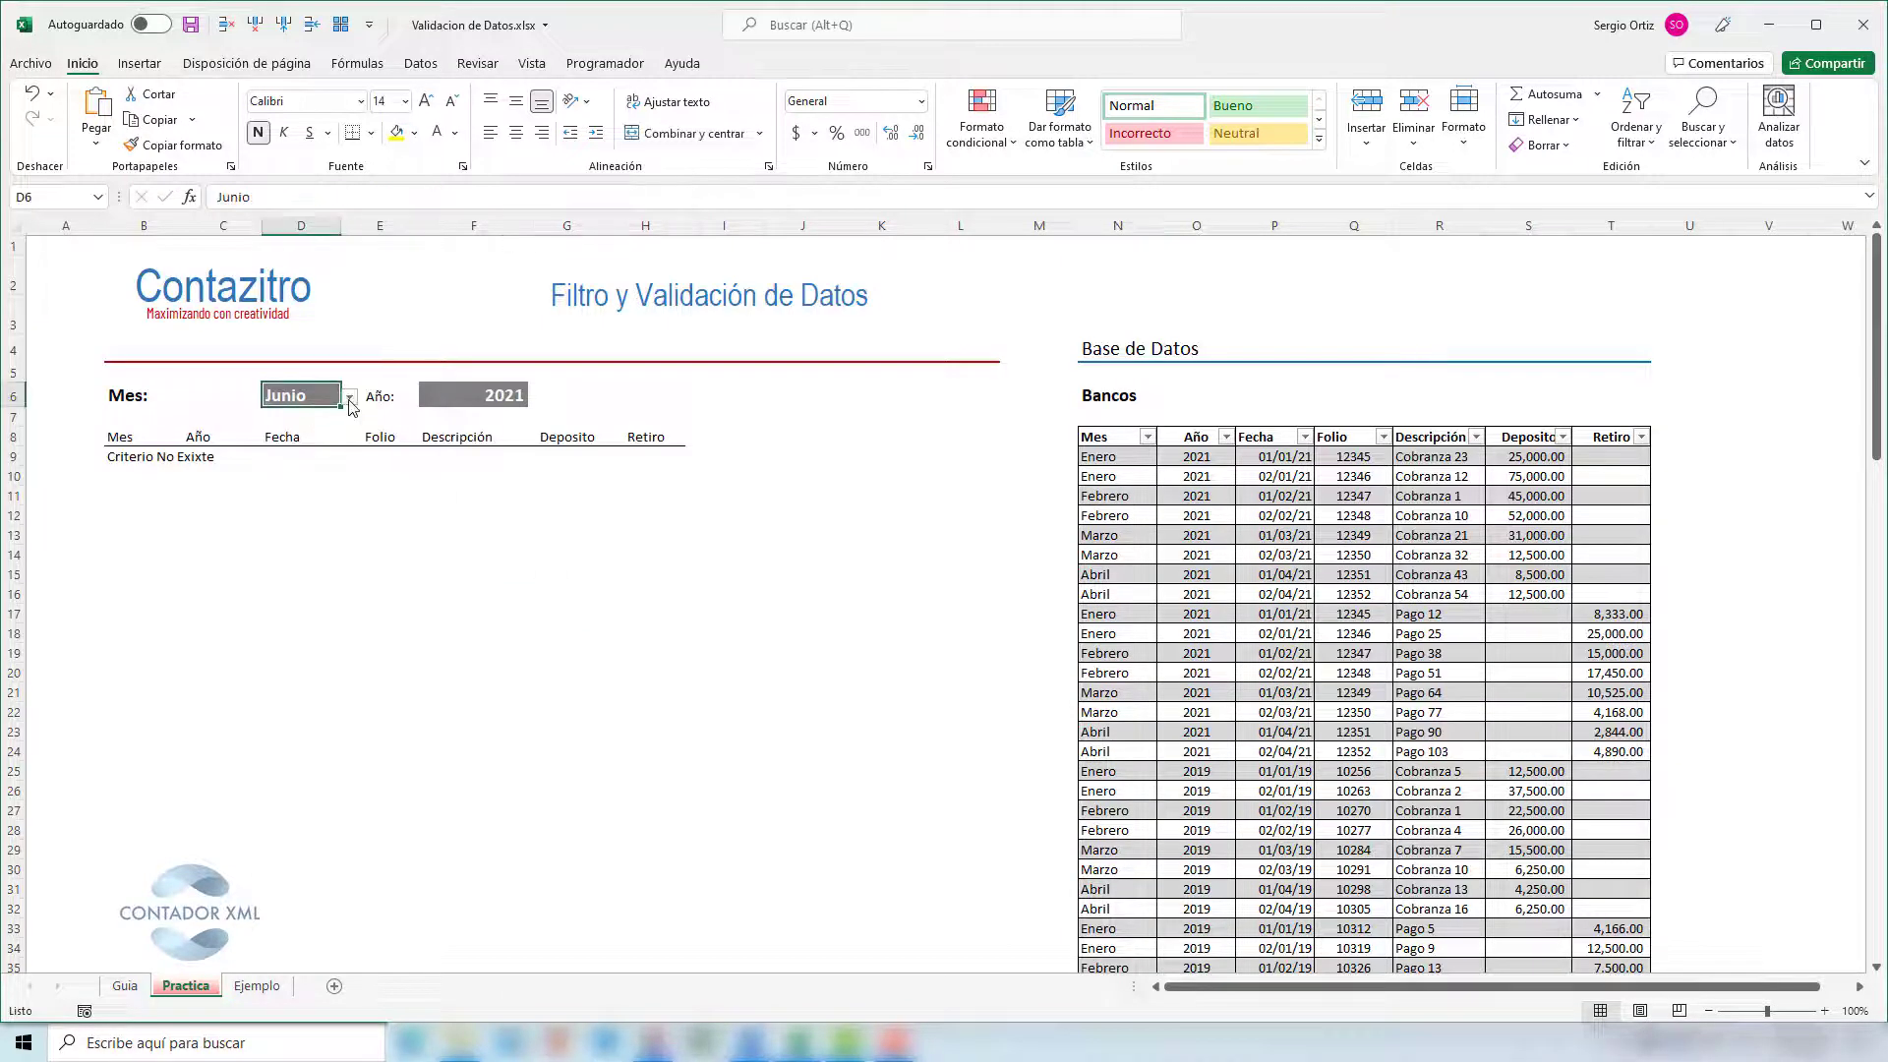
click(349, 397)
click(268, 414)
click(472, 394)
click(535, 397)
click(525, 414)
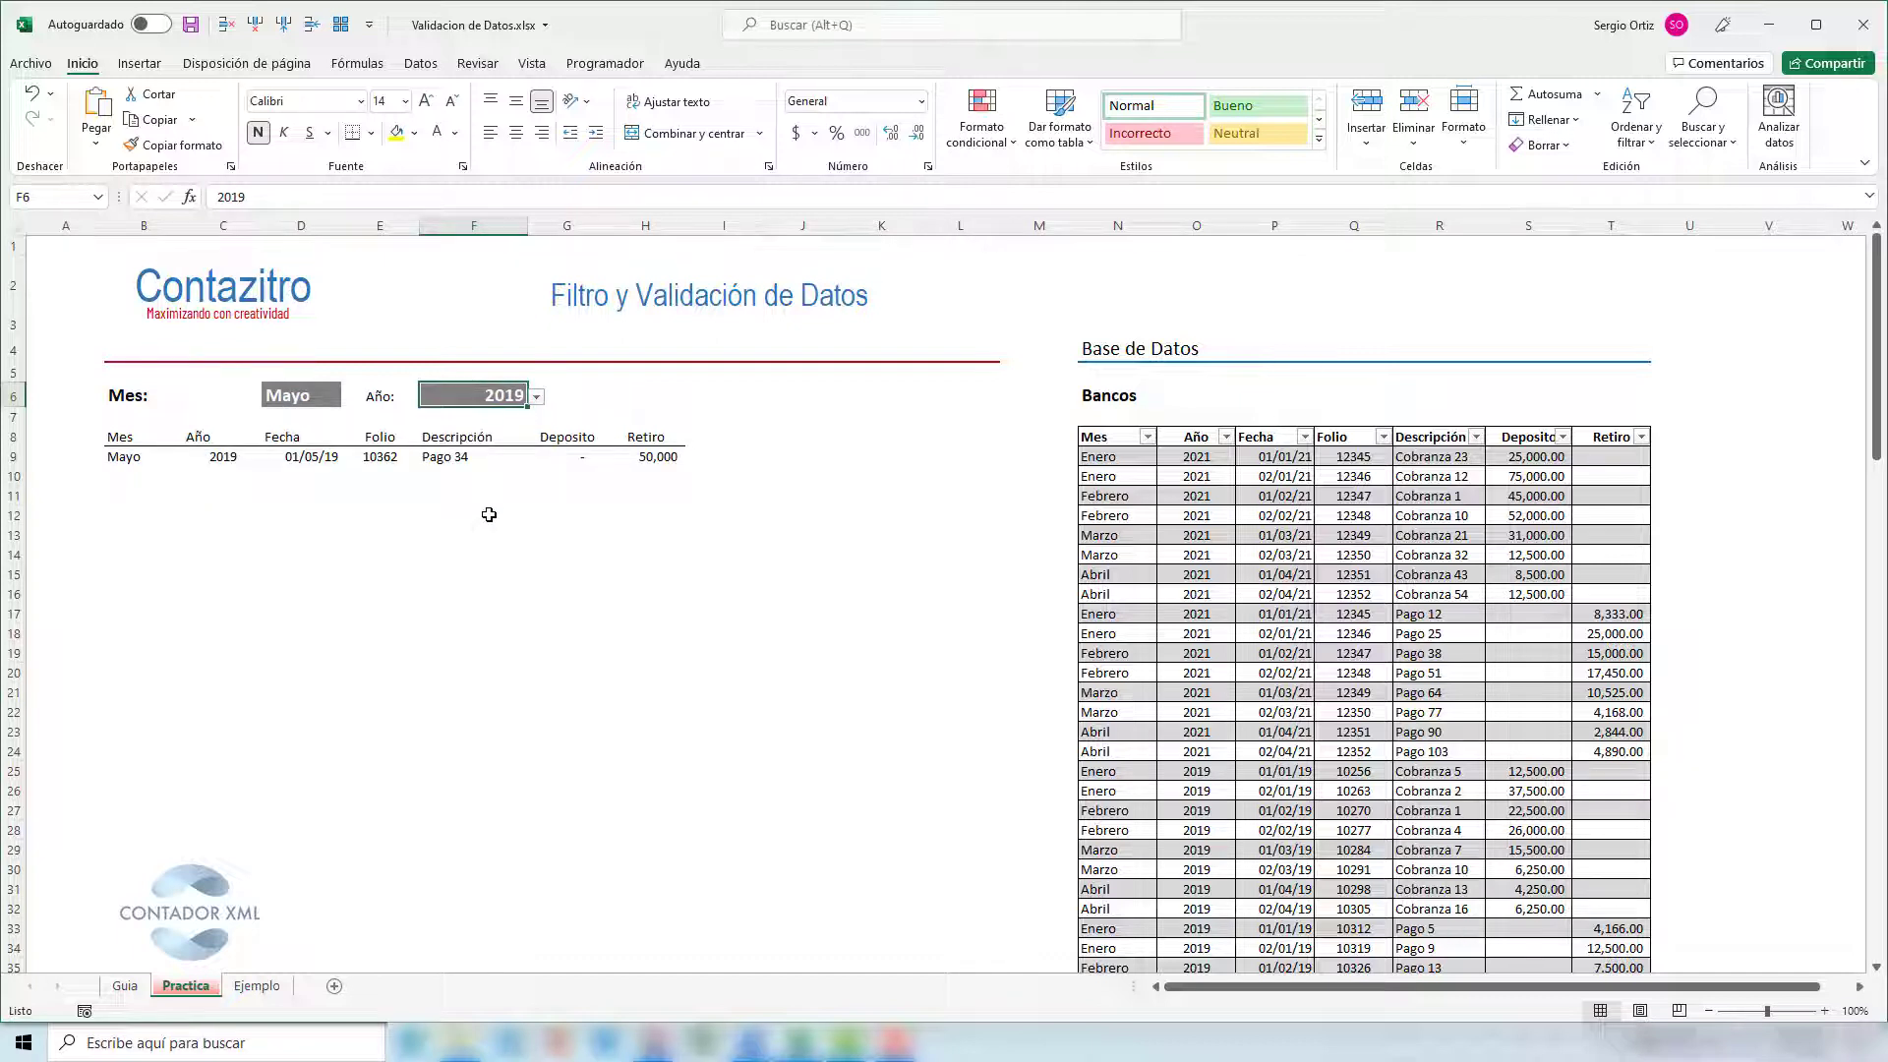
key(alt+Tab)
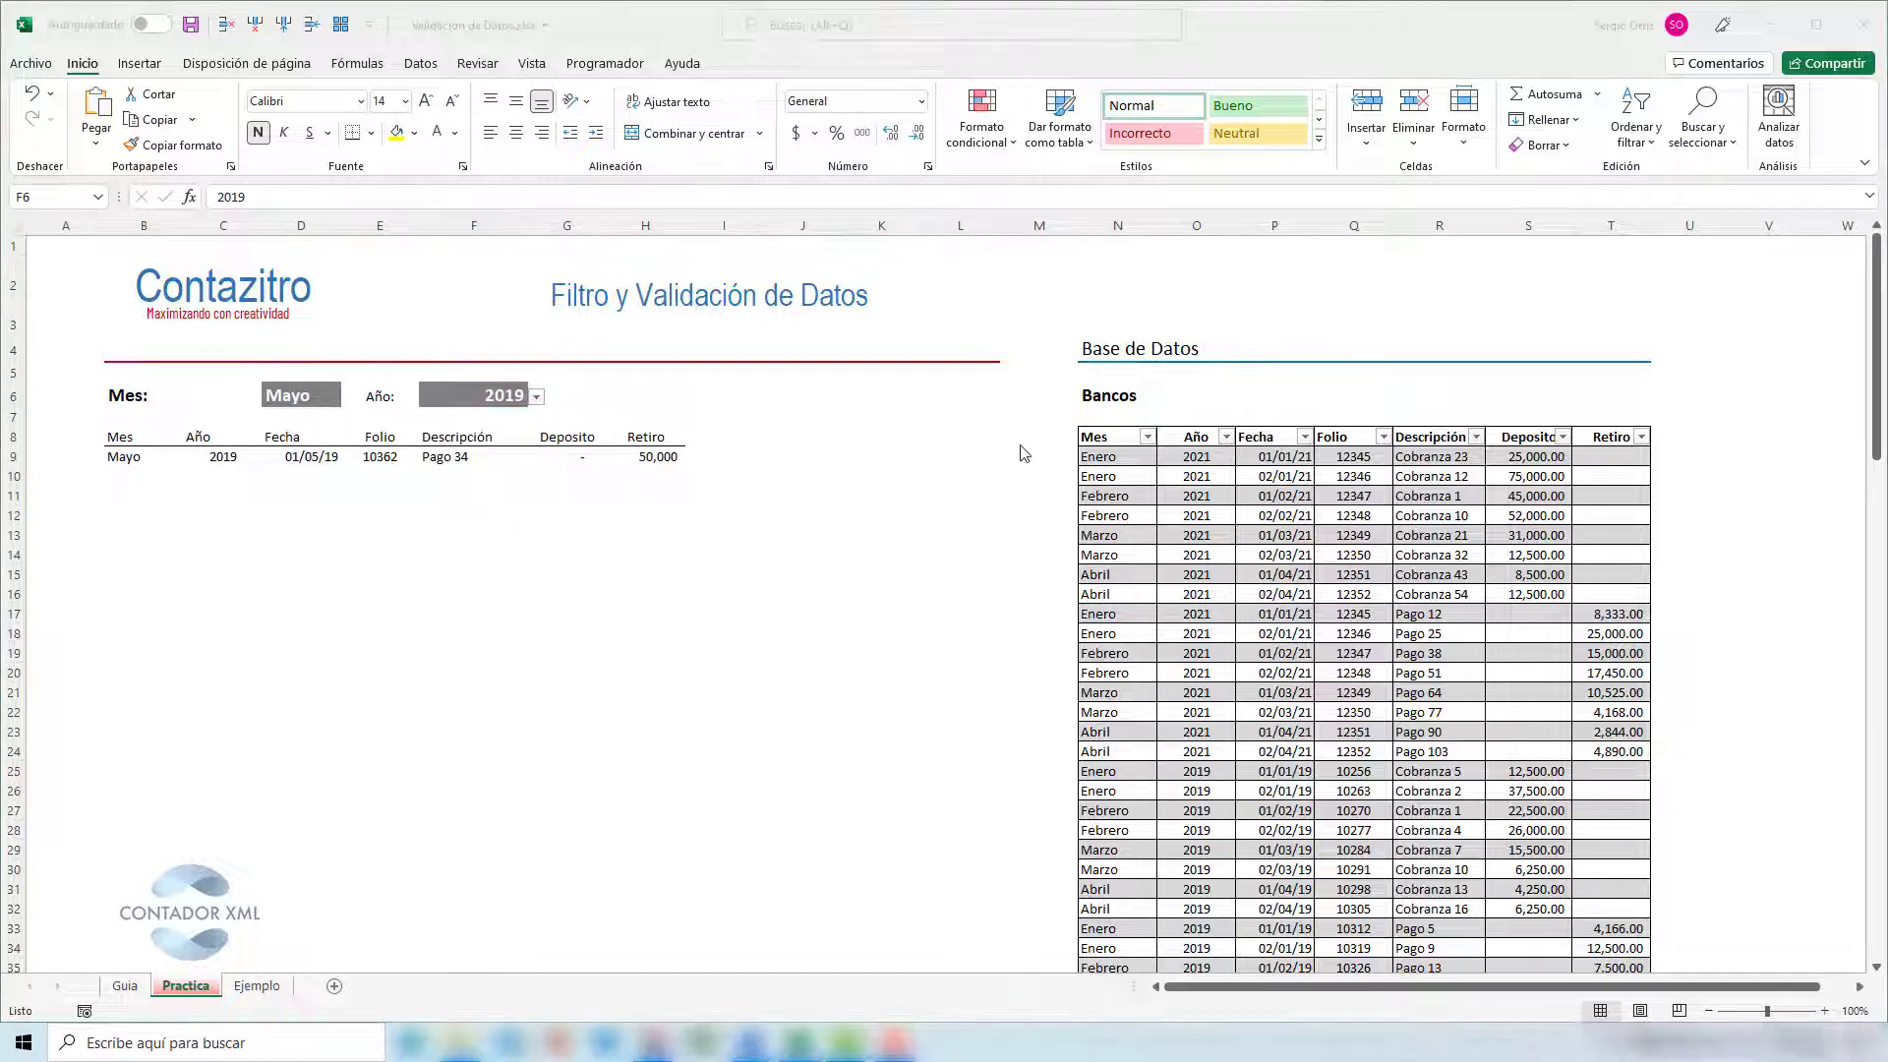
- Add a new record directly below the last row of the Bancos table with Junio as its Mes
click(1100, 719)
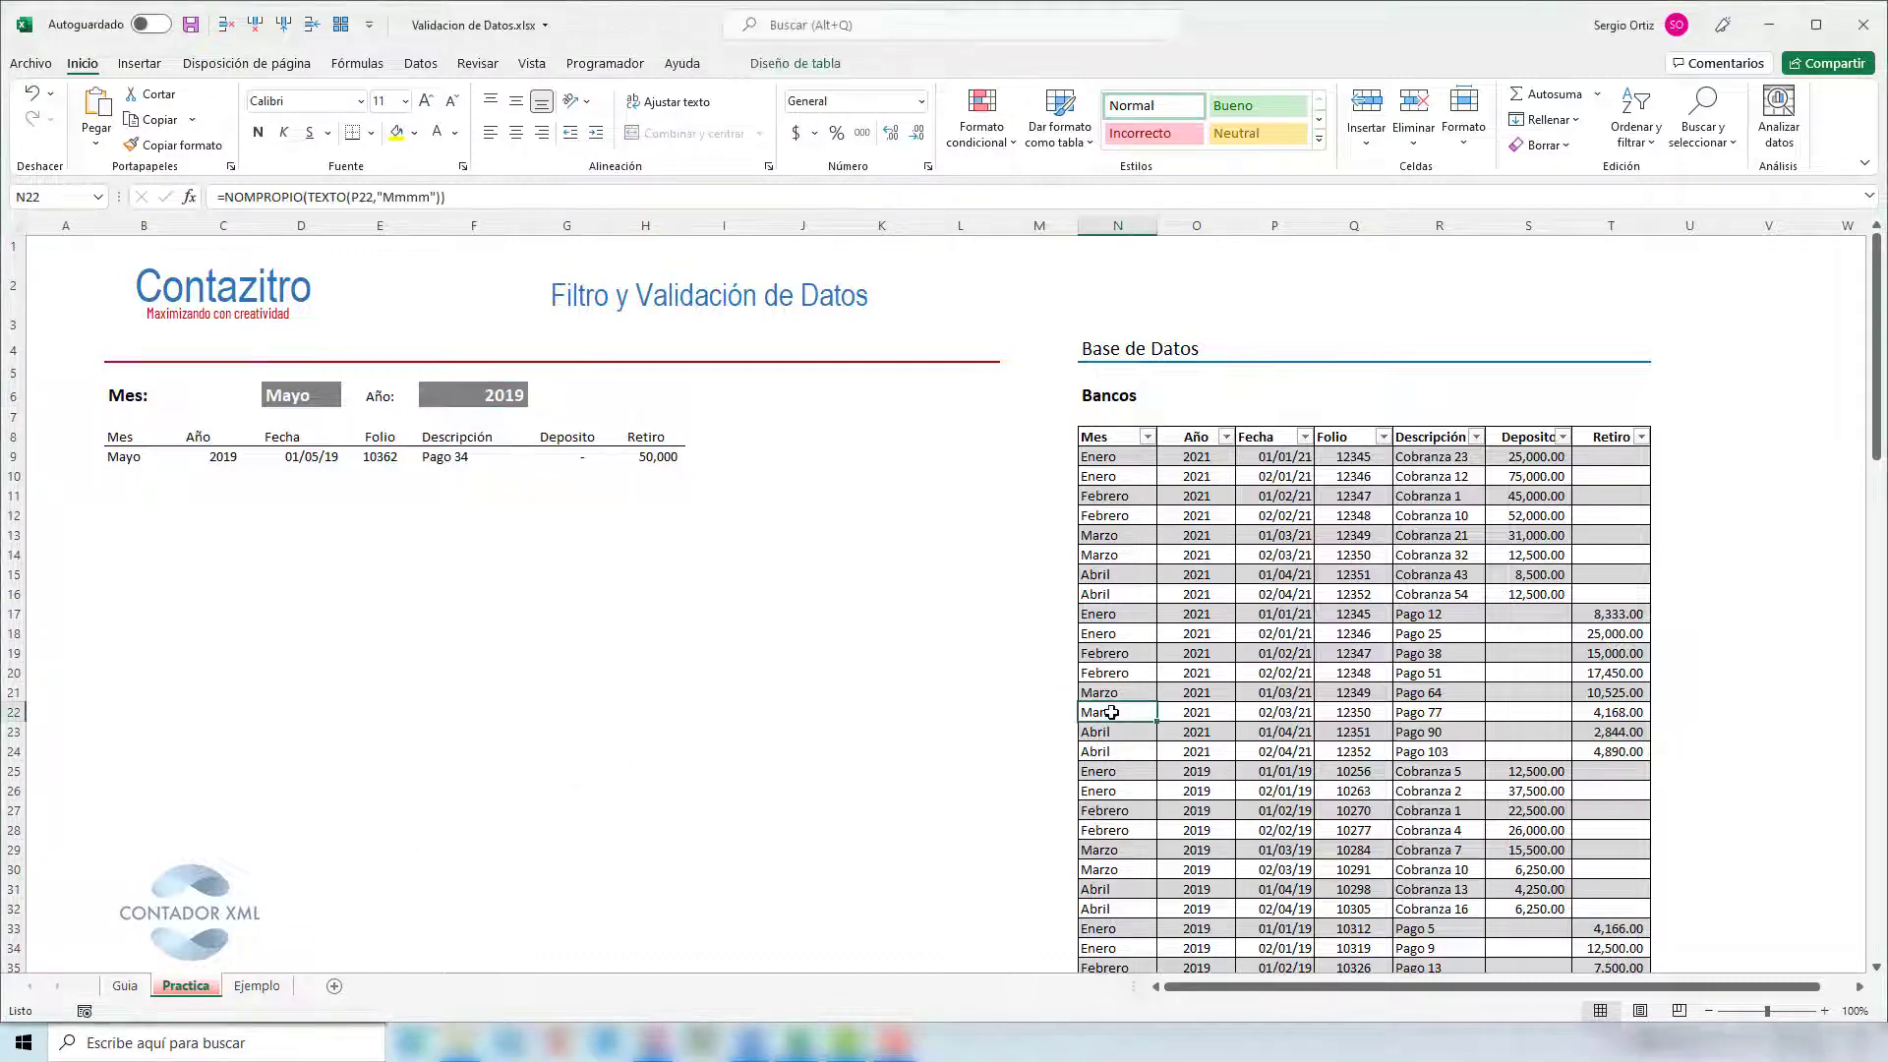
scroll(1109, 713, down, 3)
scroll(1111, 711, down, 2)
click(1112, 758)
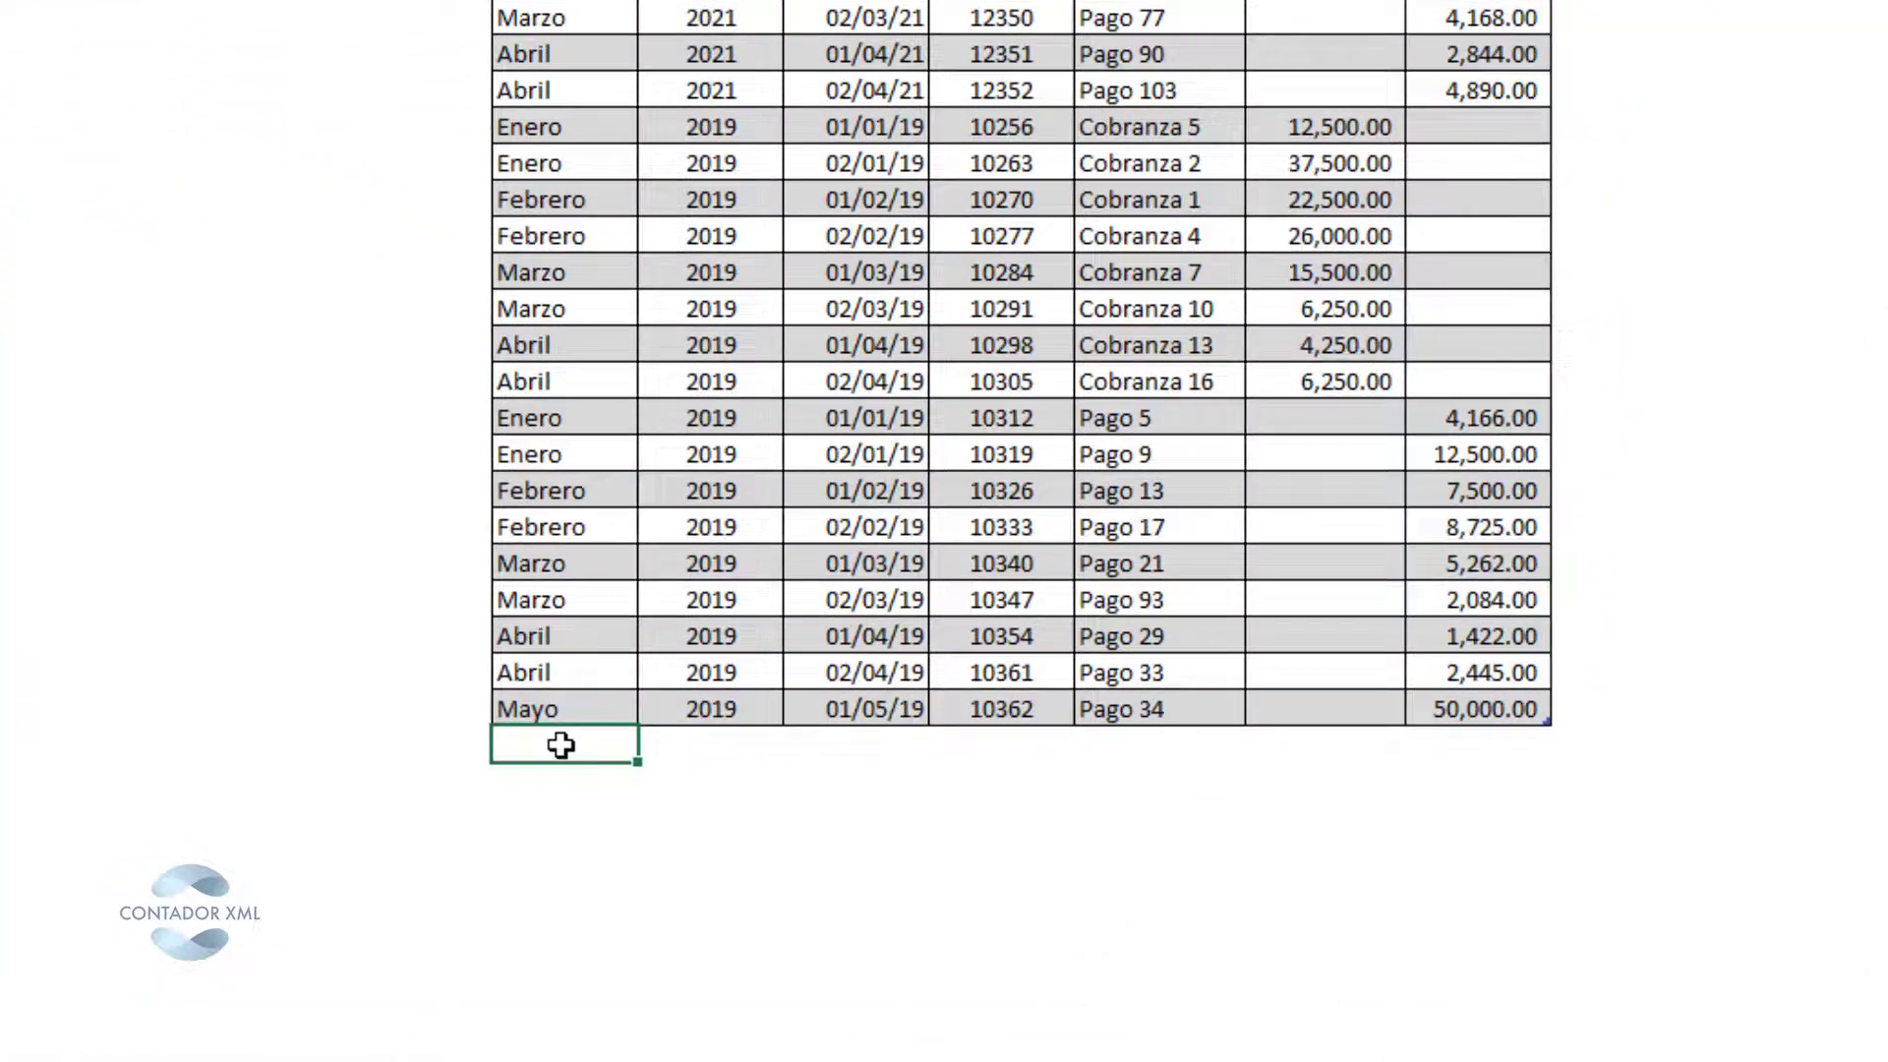
text(Junio)
key(Return)
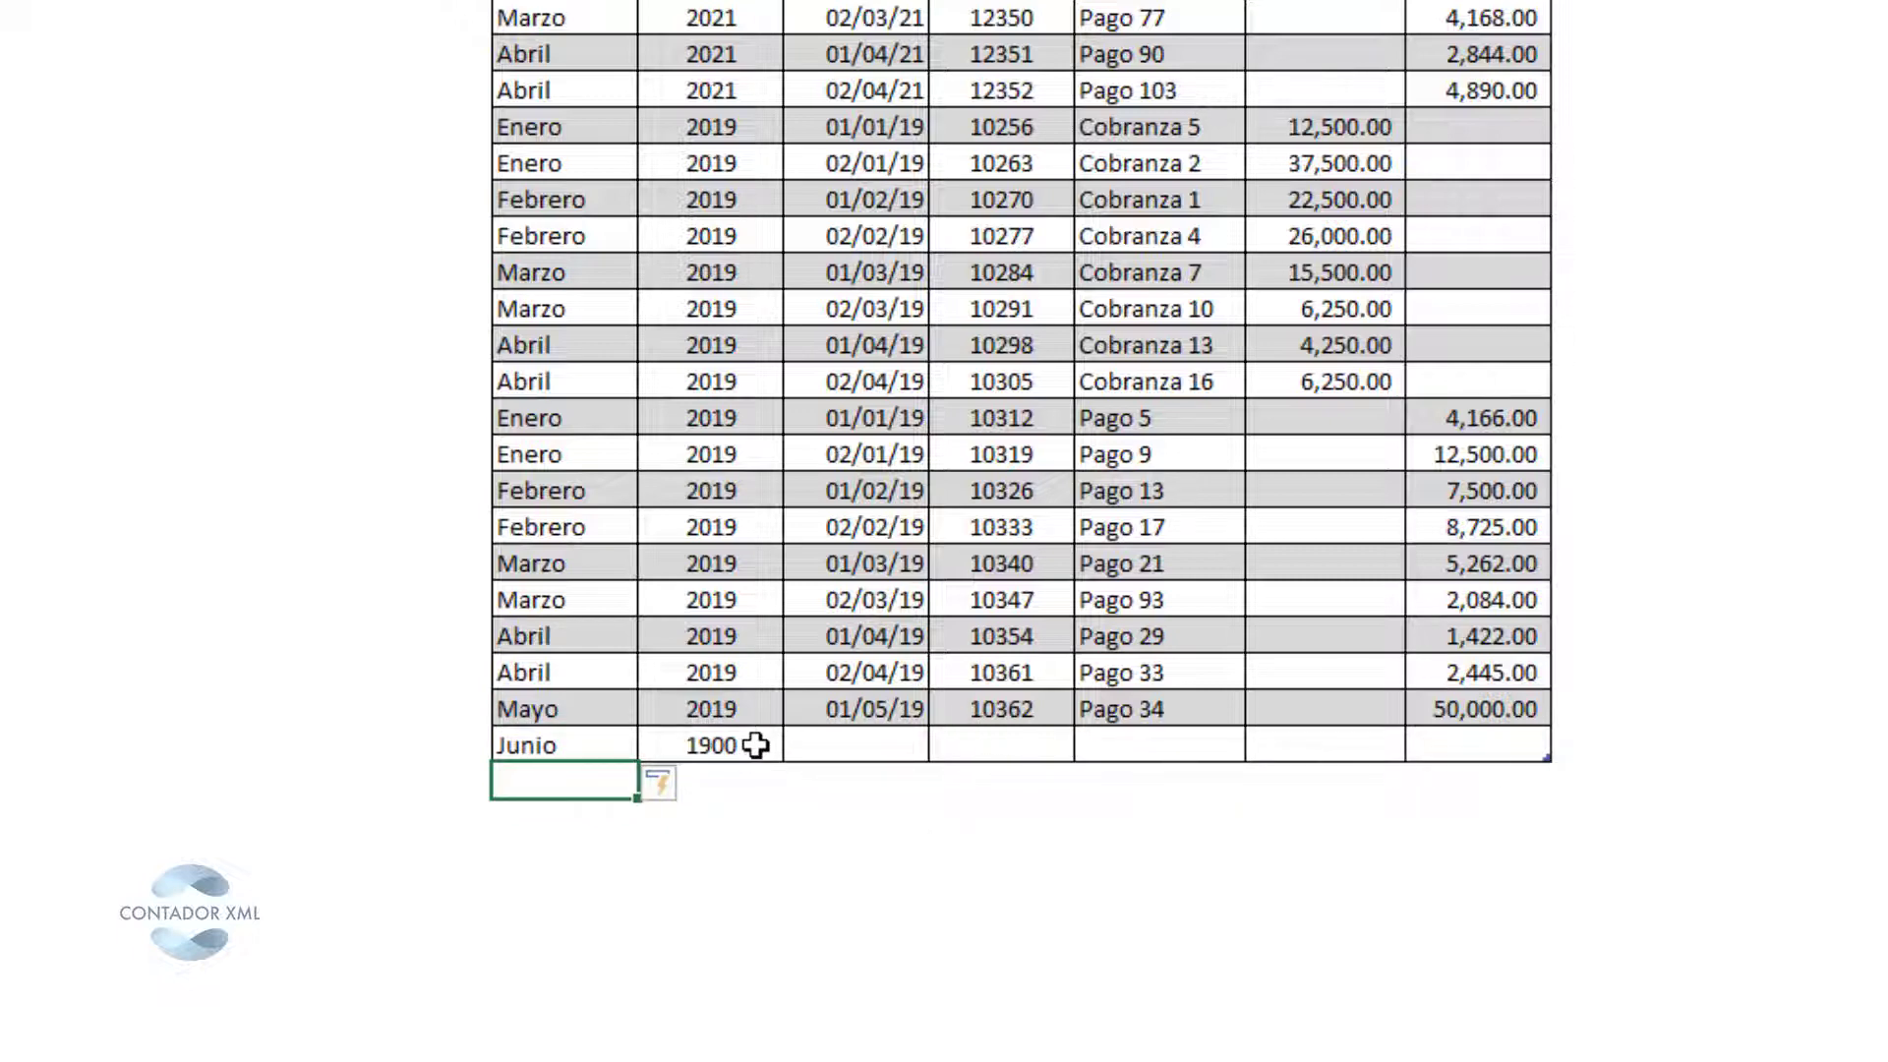
- Check the Año cell of the new Junio record and enter 01/06/2021 as its Fecha
click(756, 745)
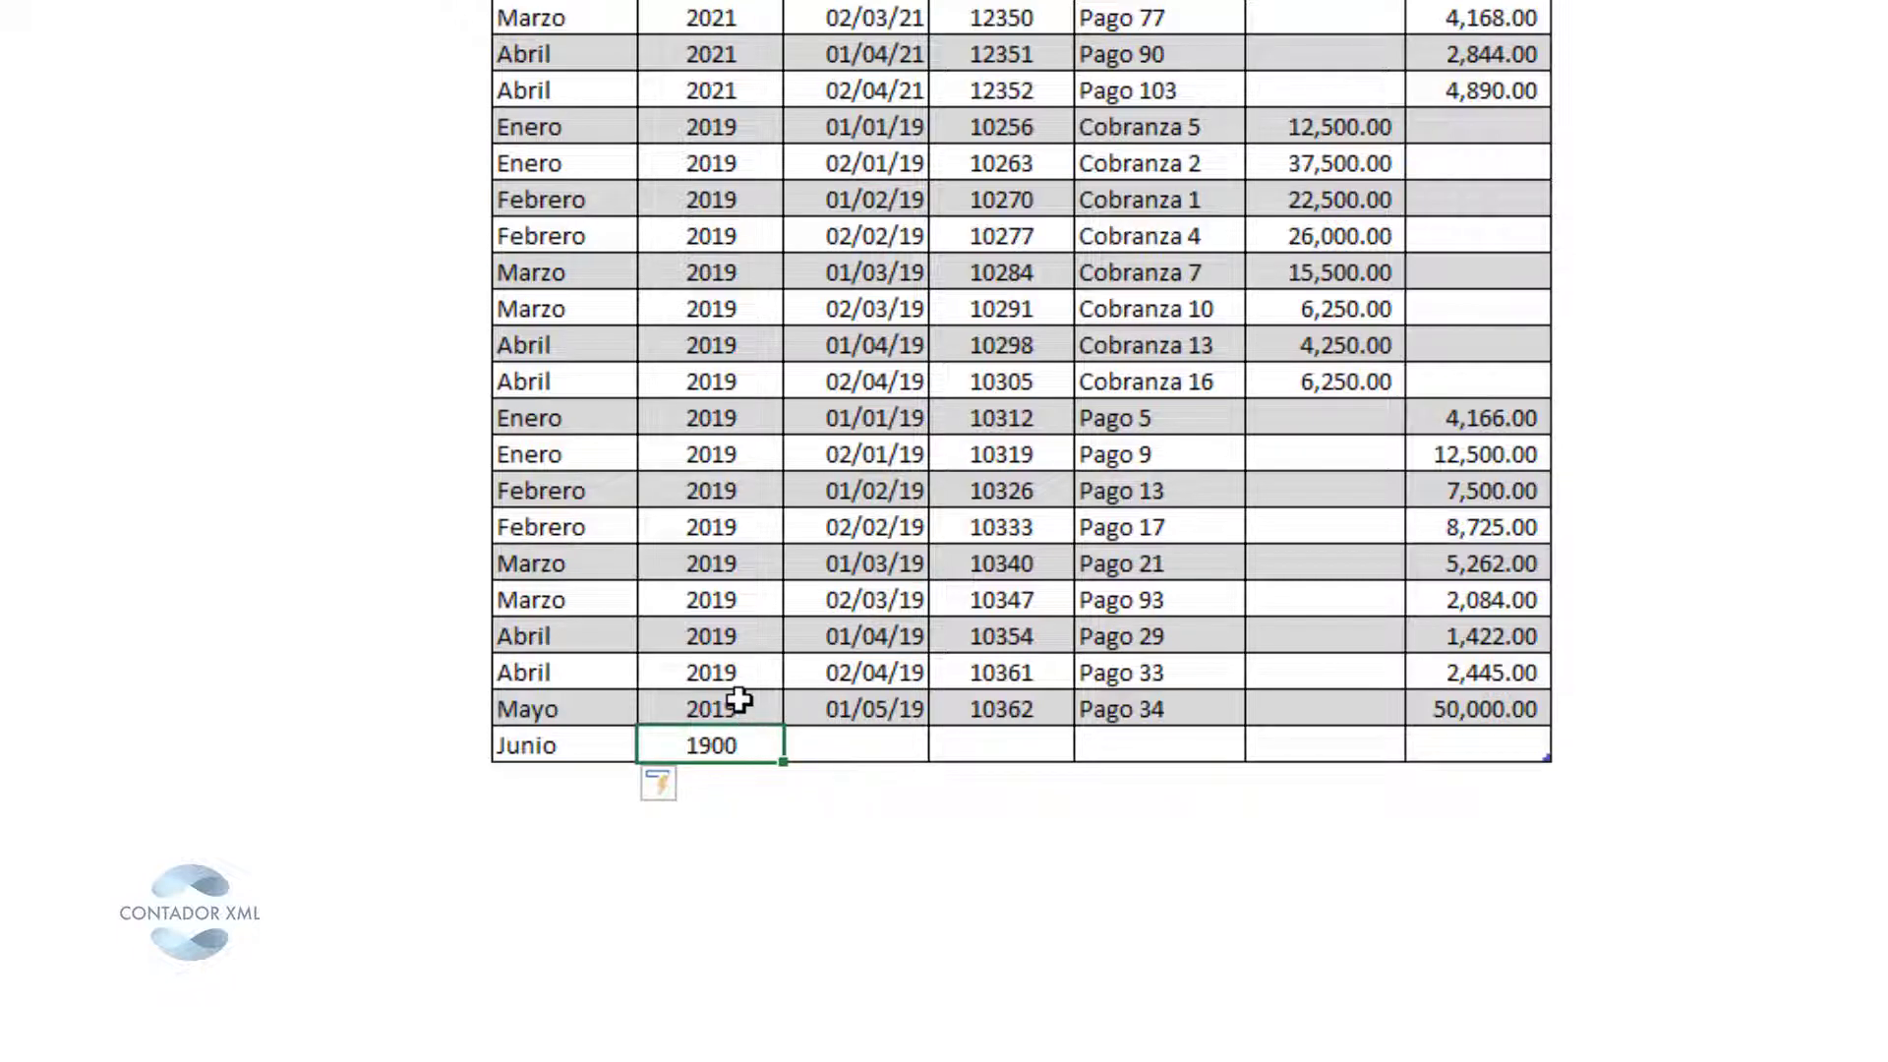
click(740, 700)
click(747, 748)
click(869, 748)
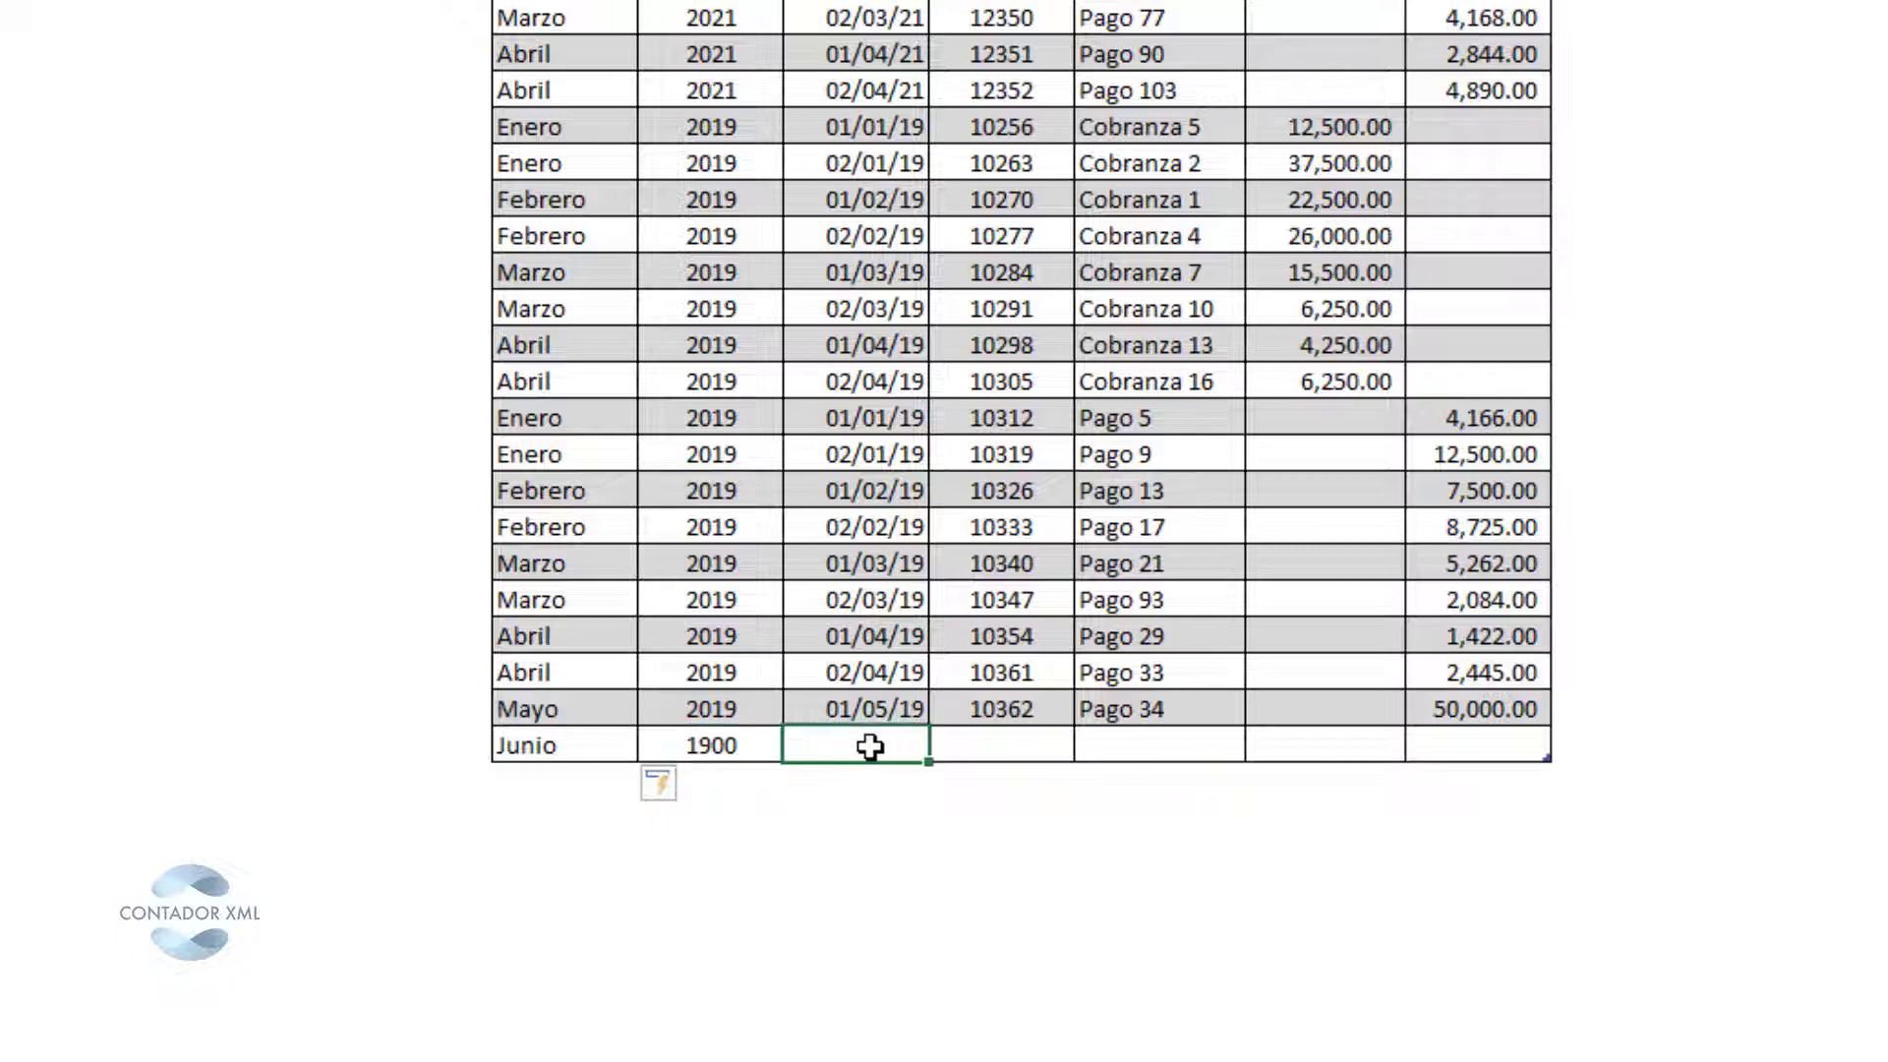
click(709, 715)
click(713, 745)
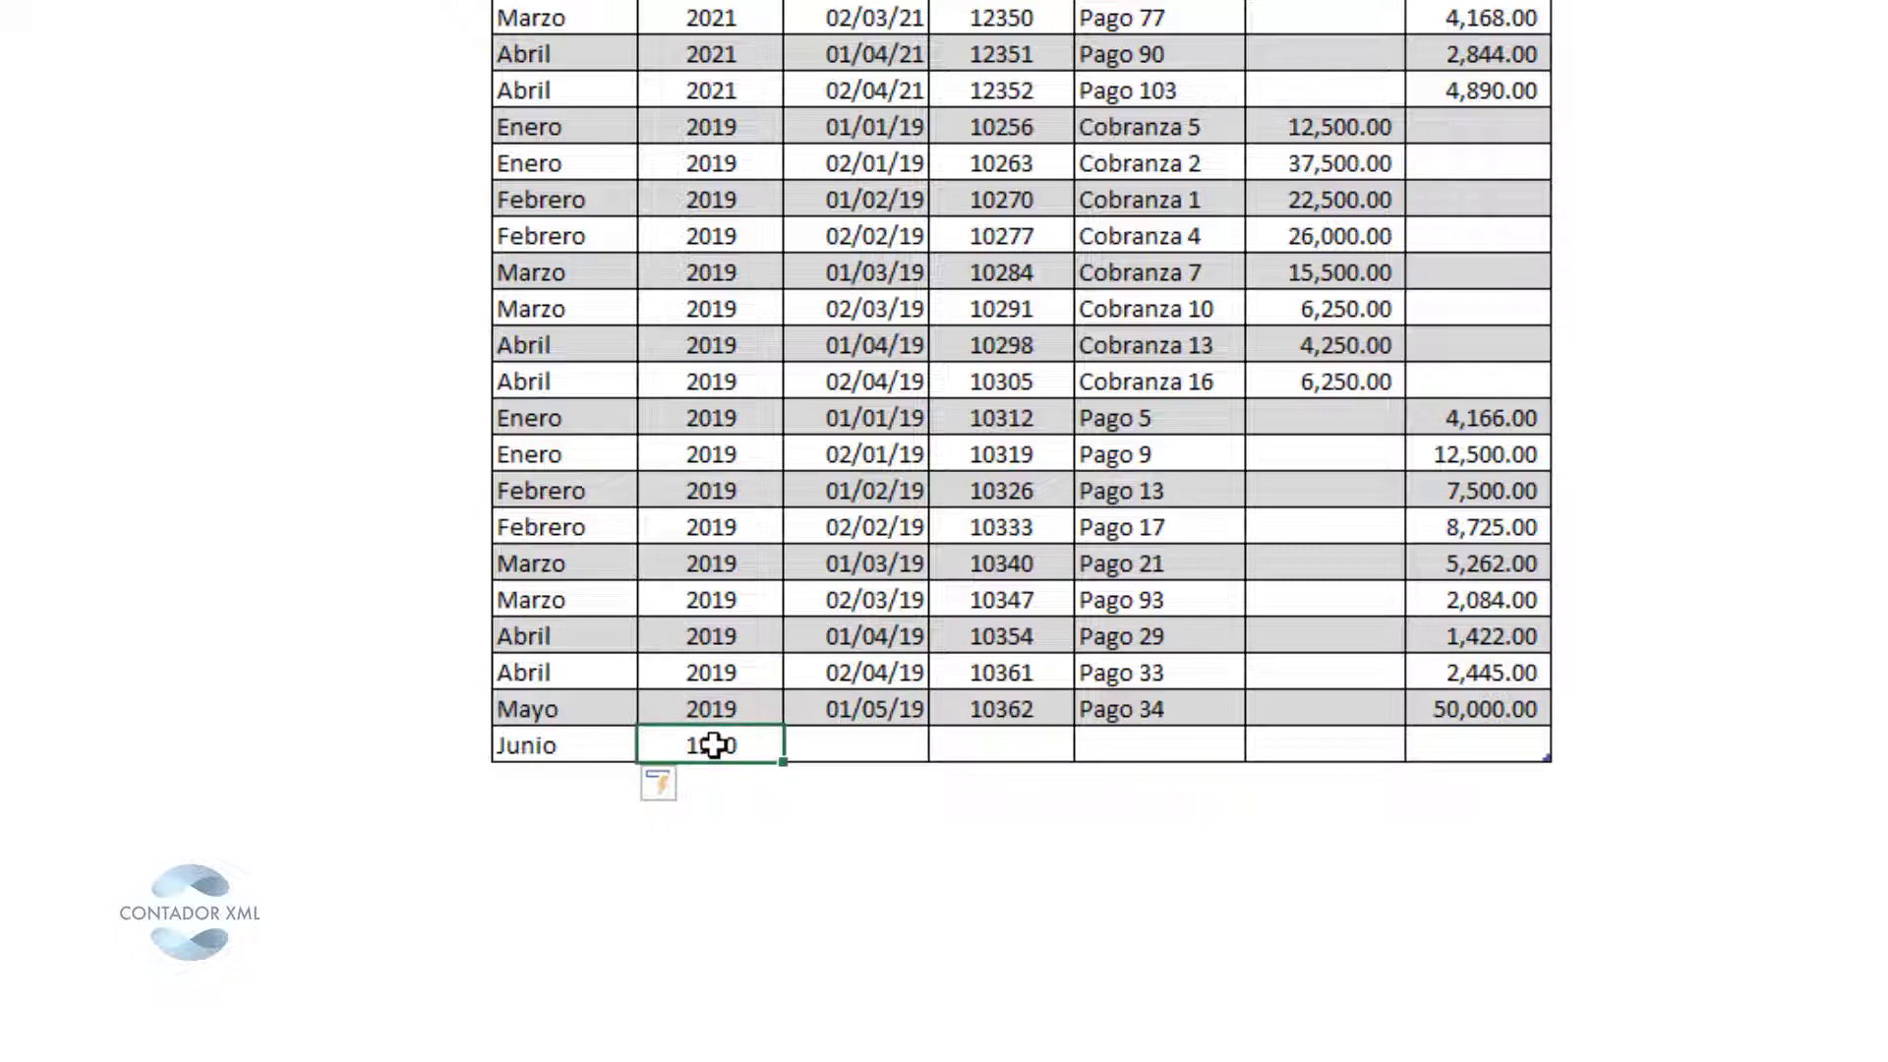
click(876, 754)
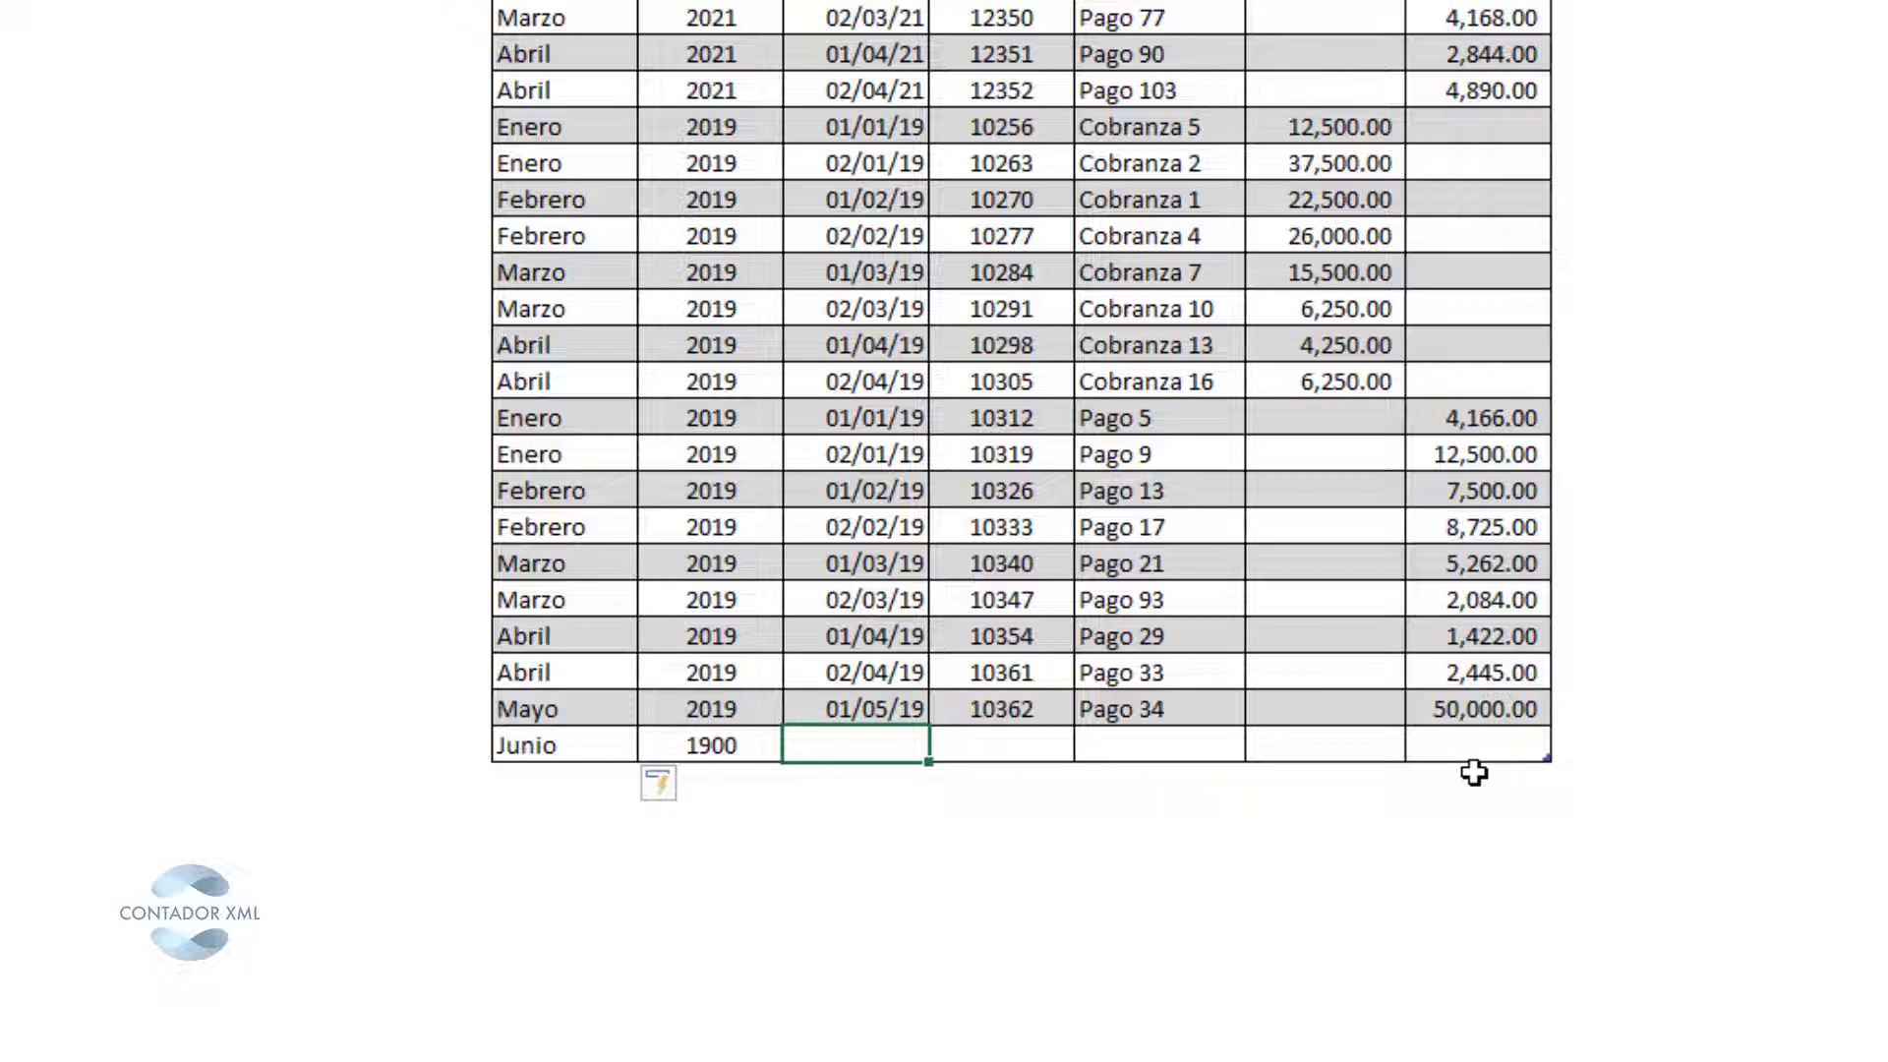
text(01/06/2021)
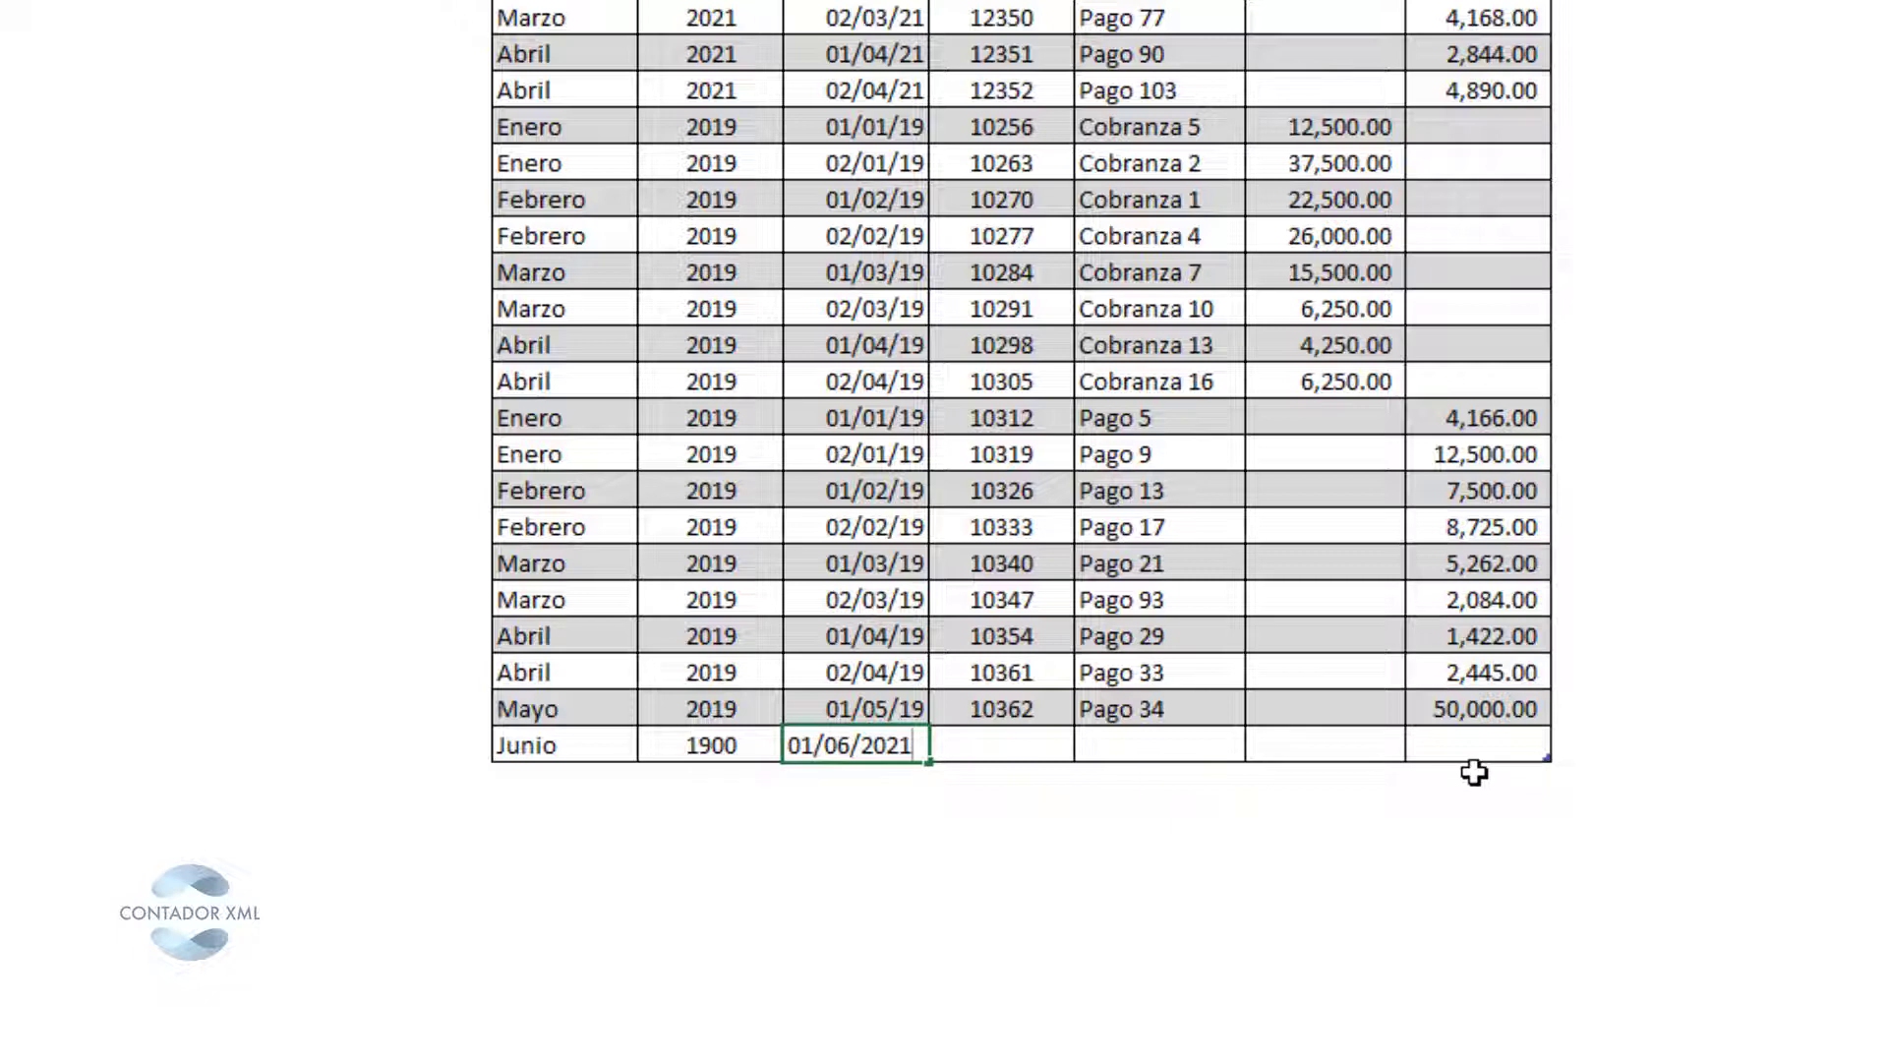
key(Return)
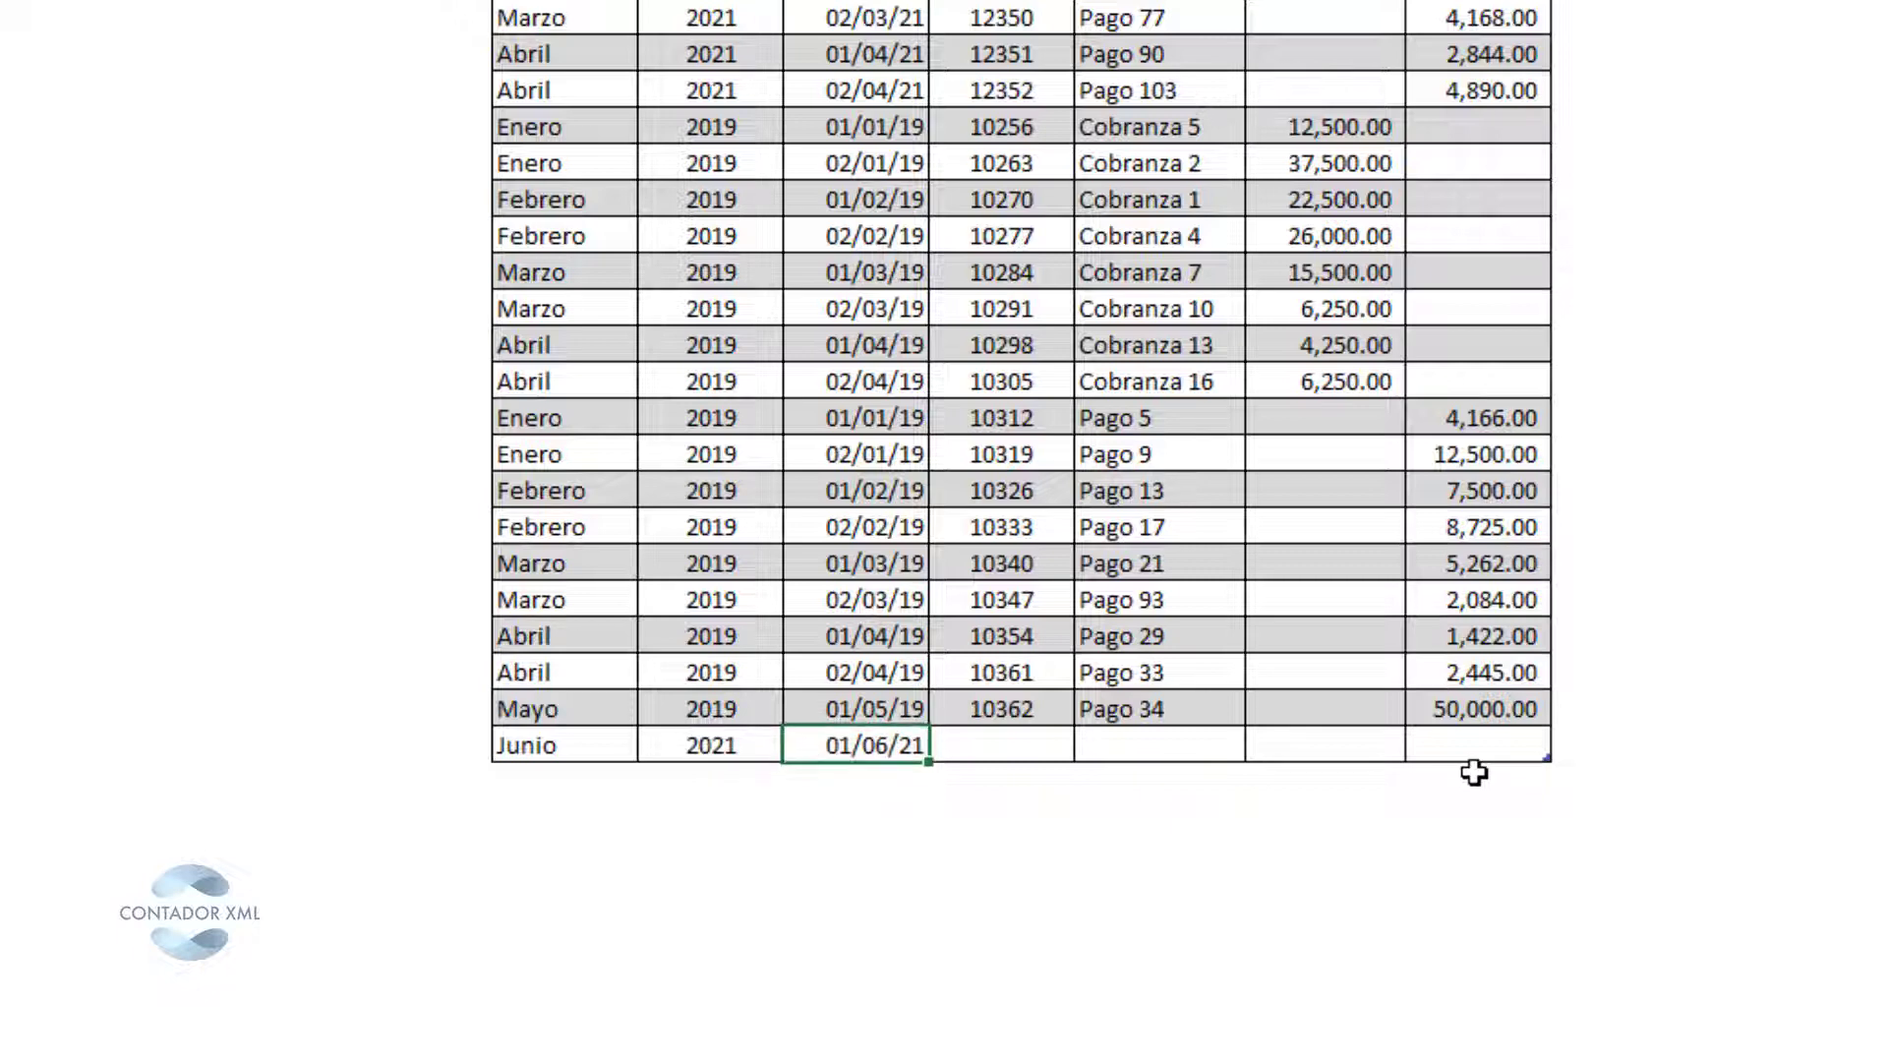
- Copy the Mes formula from the Mayo record into the Mes cell of the new Junio record
key(Up)
key(Home)
key(Up)
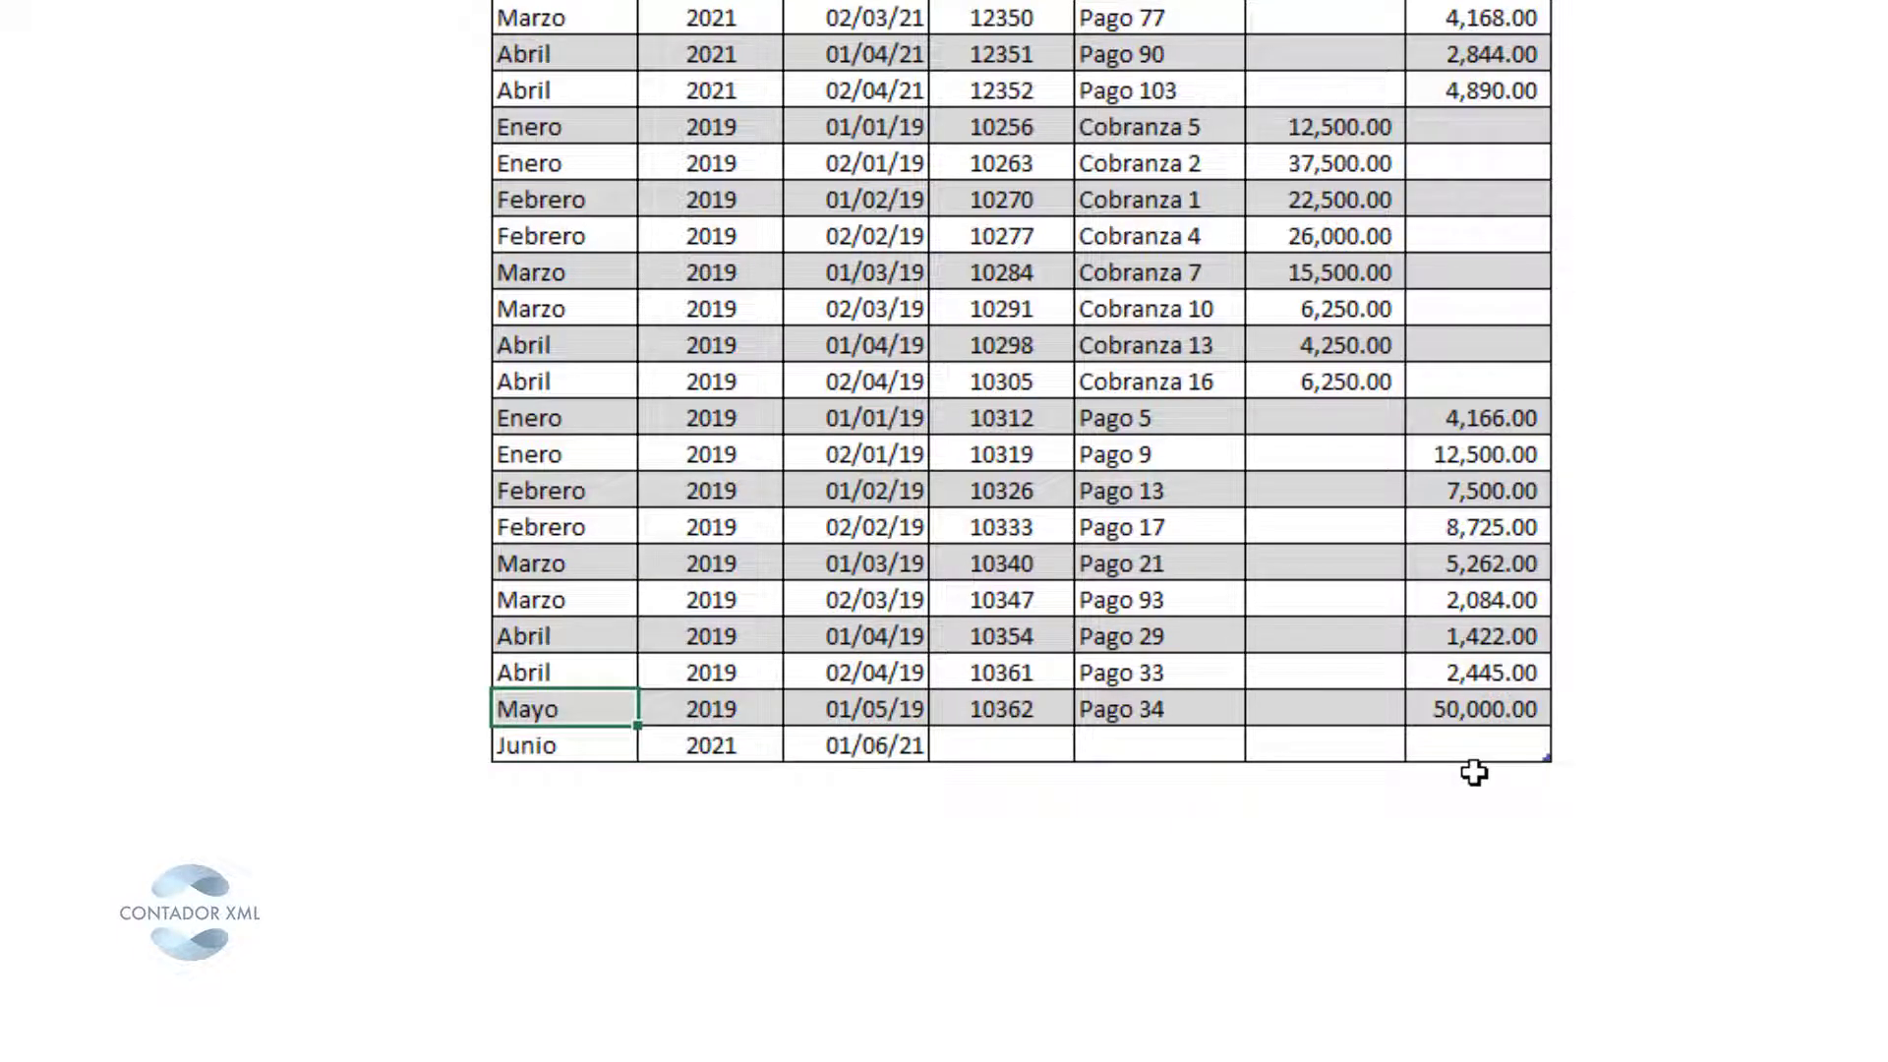
key(ctrl+c)
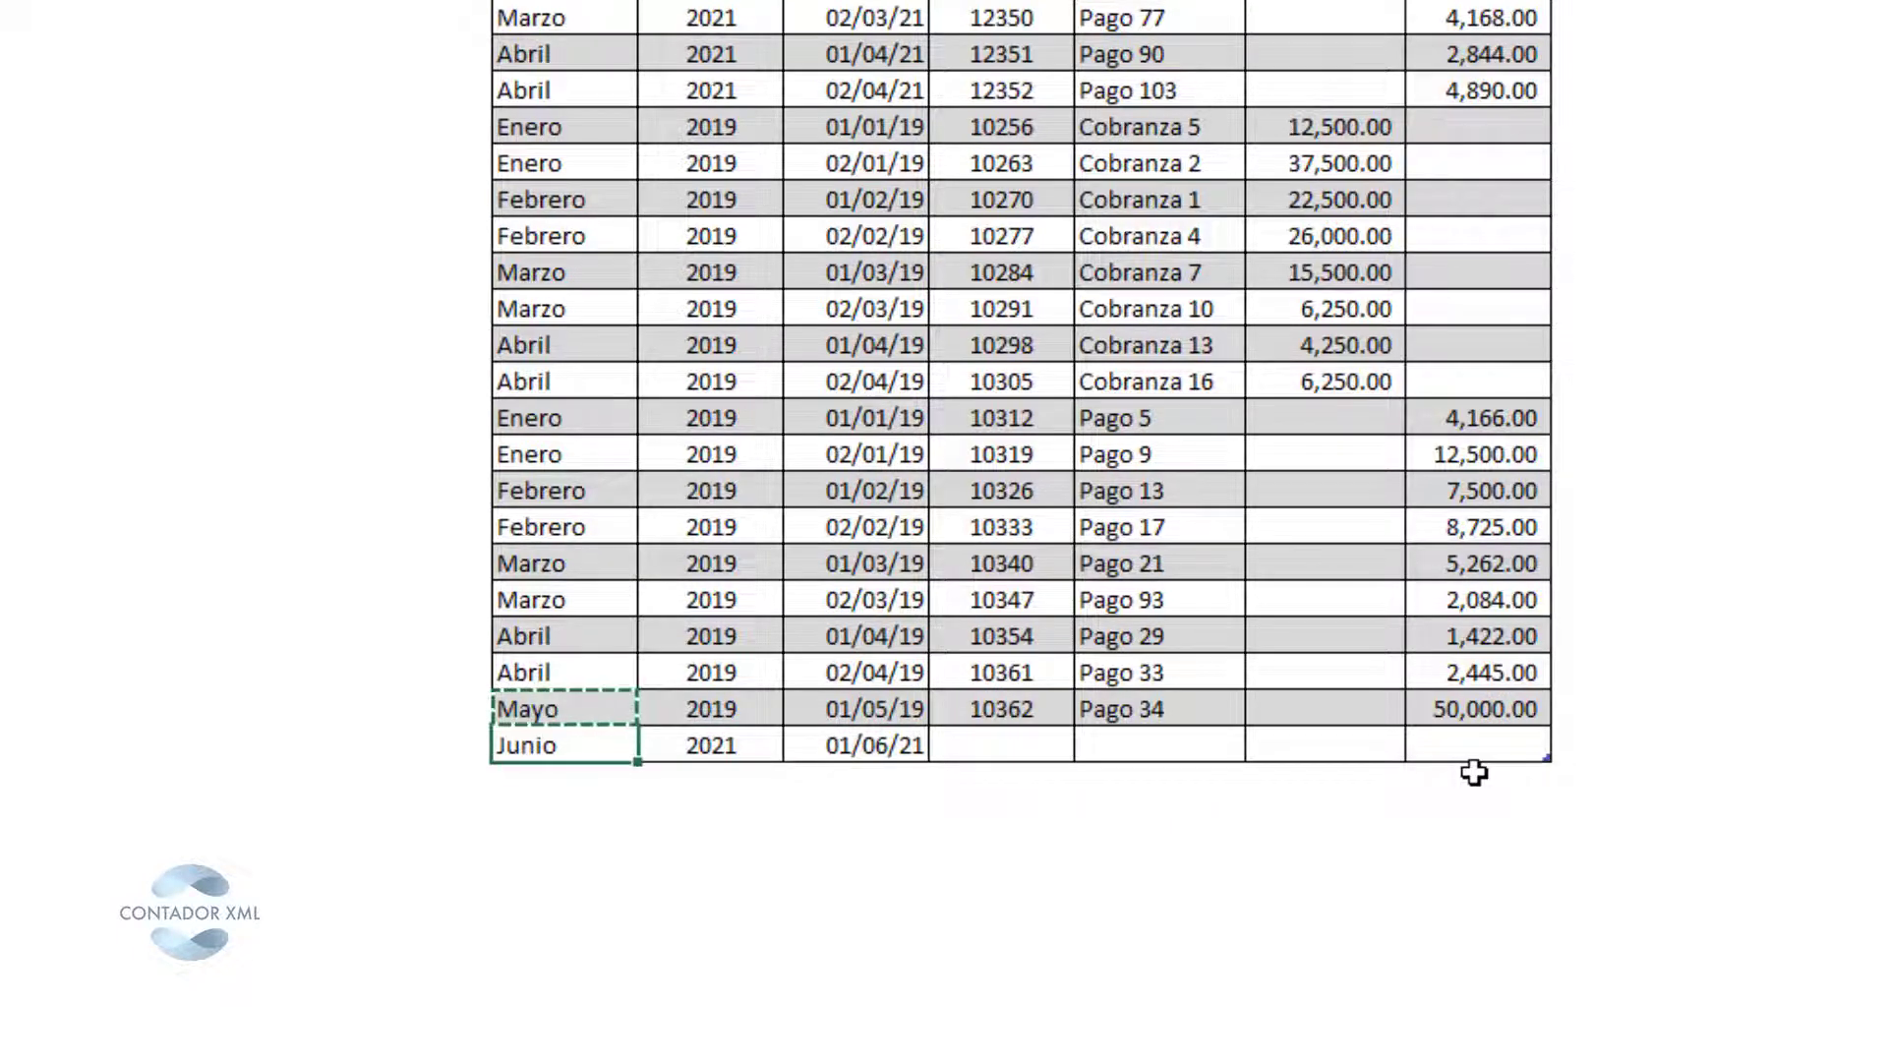
key(Down)
- Enter 10363 as the Folio of the new Junio record in row 42
key(Right)
key(Right)
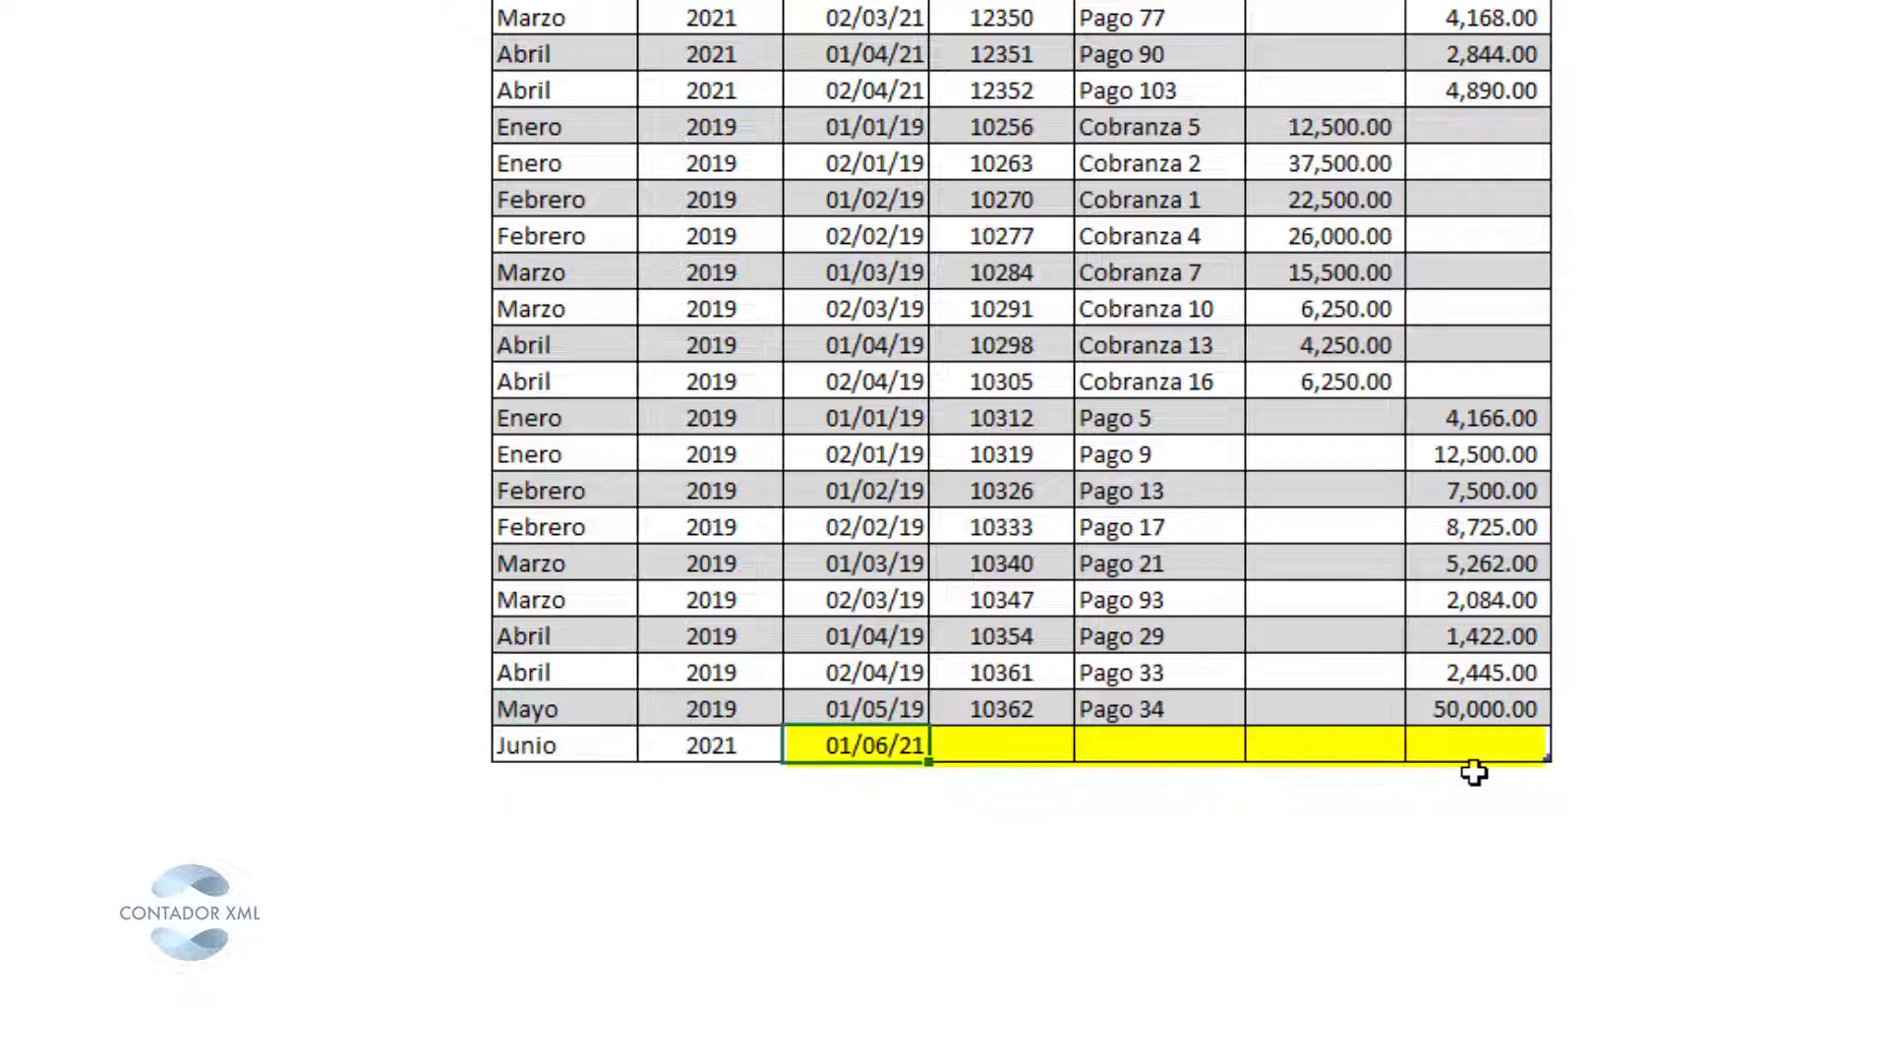
key(Left)
key(Left)
key(Right)
key(Right)
key(Right)
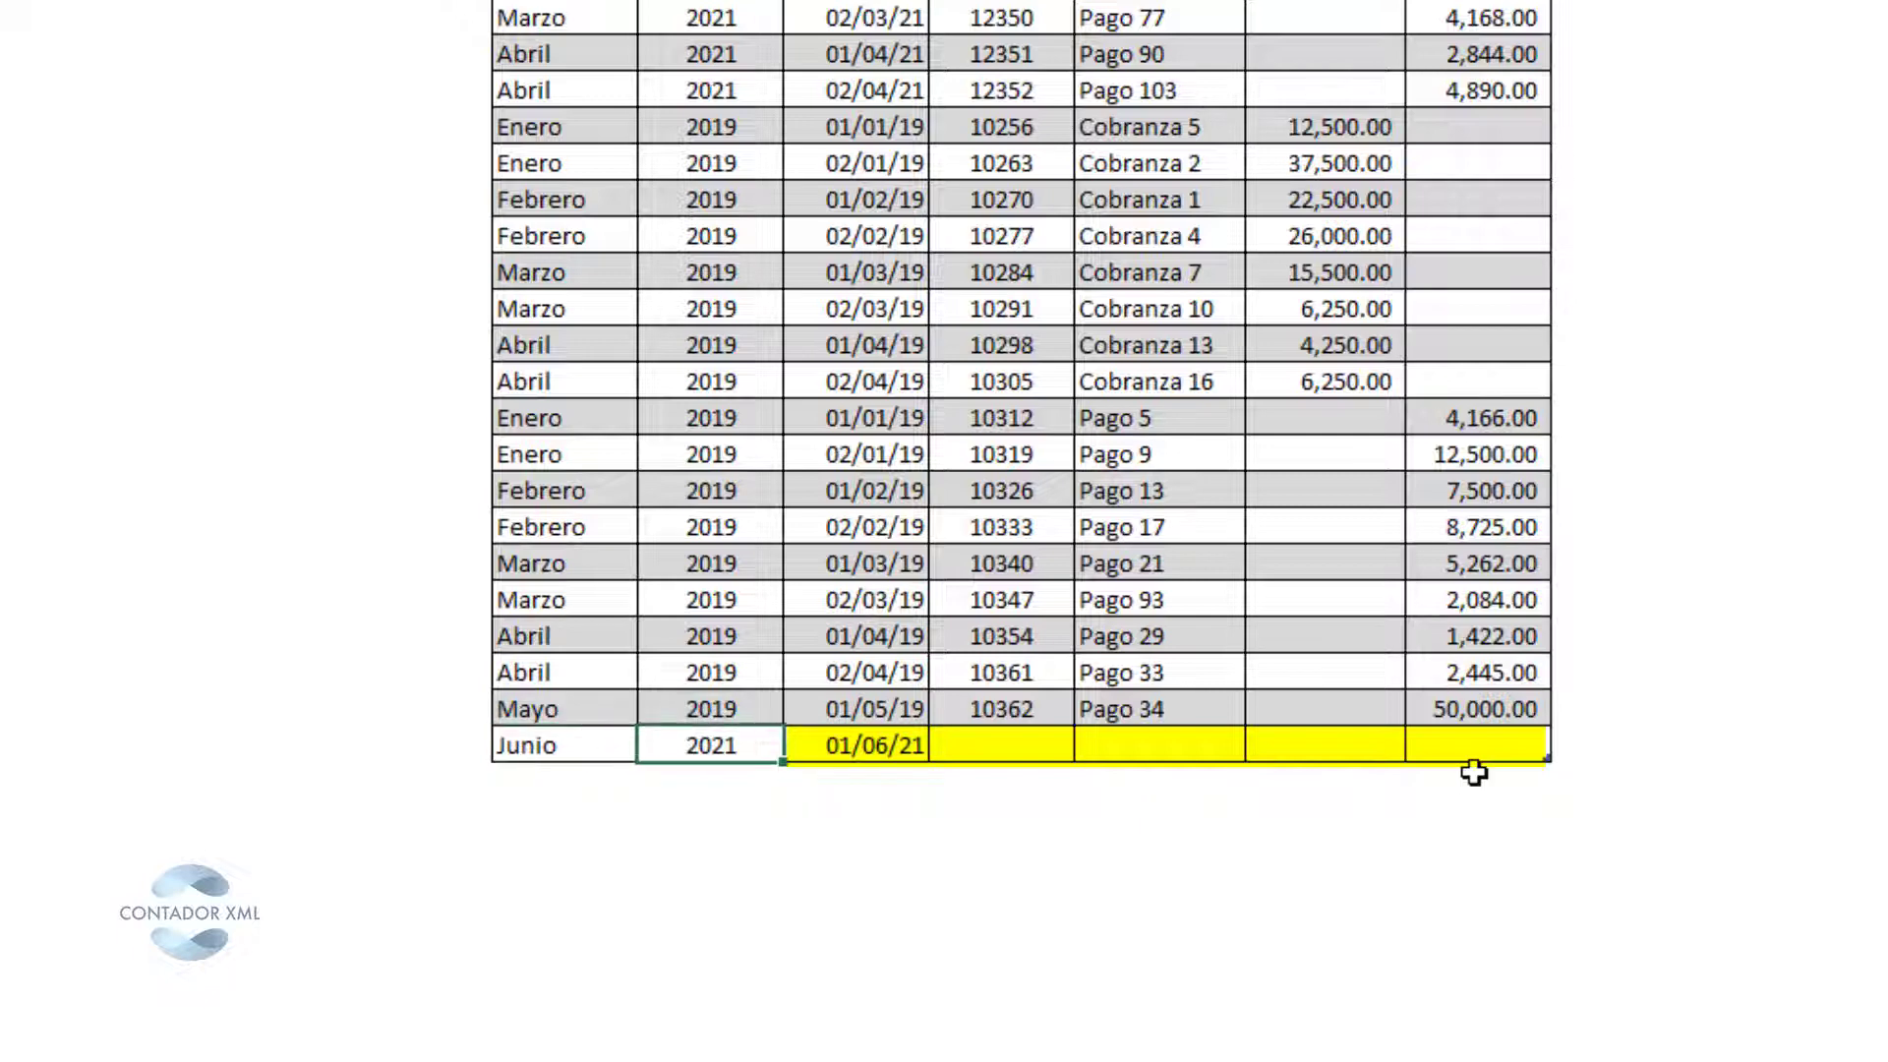
text(1)
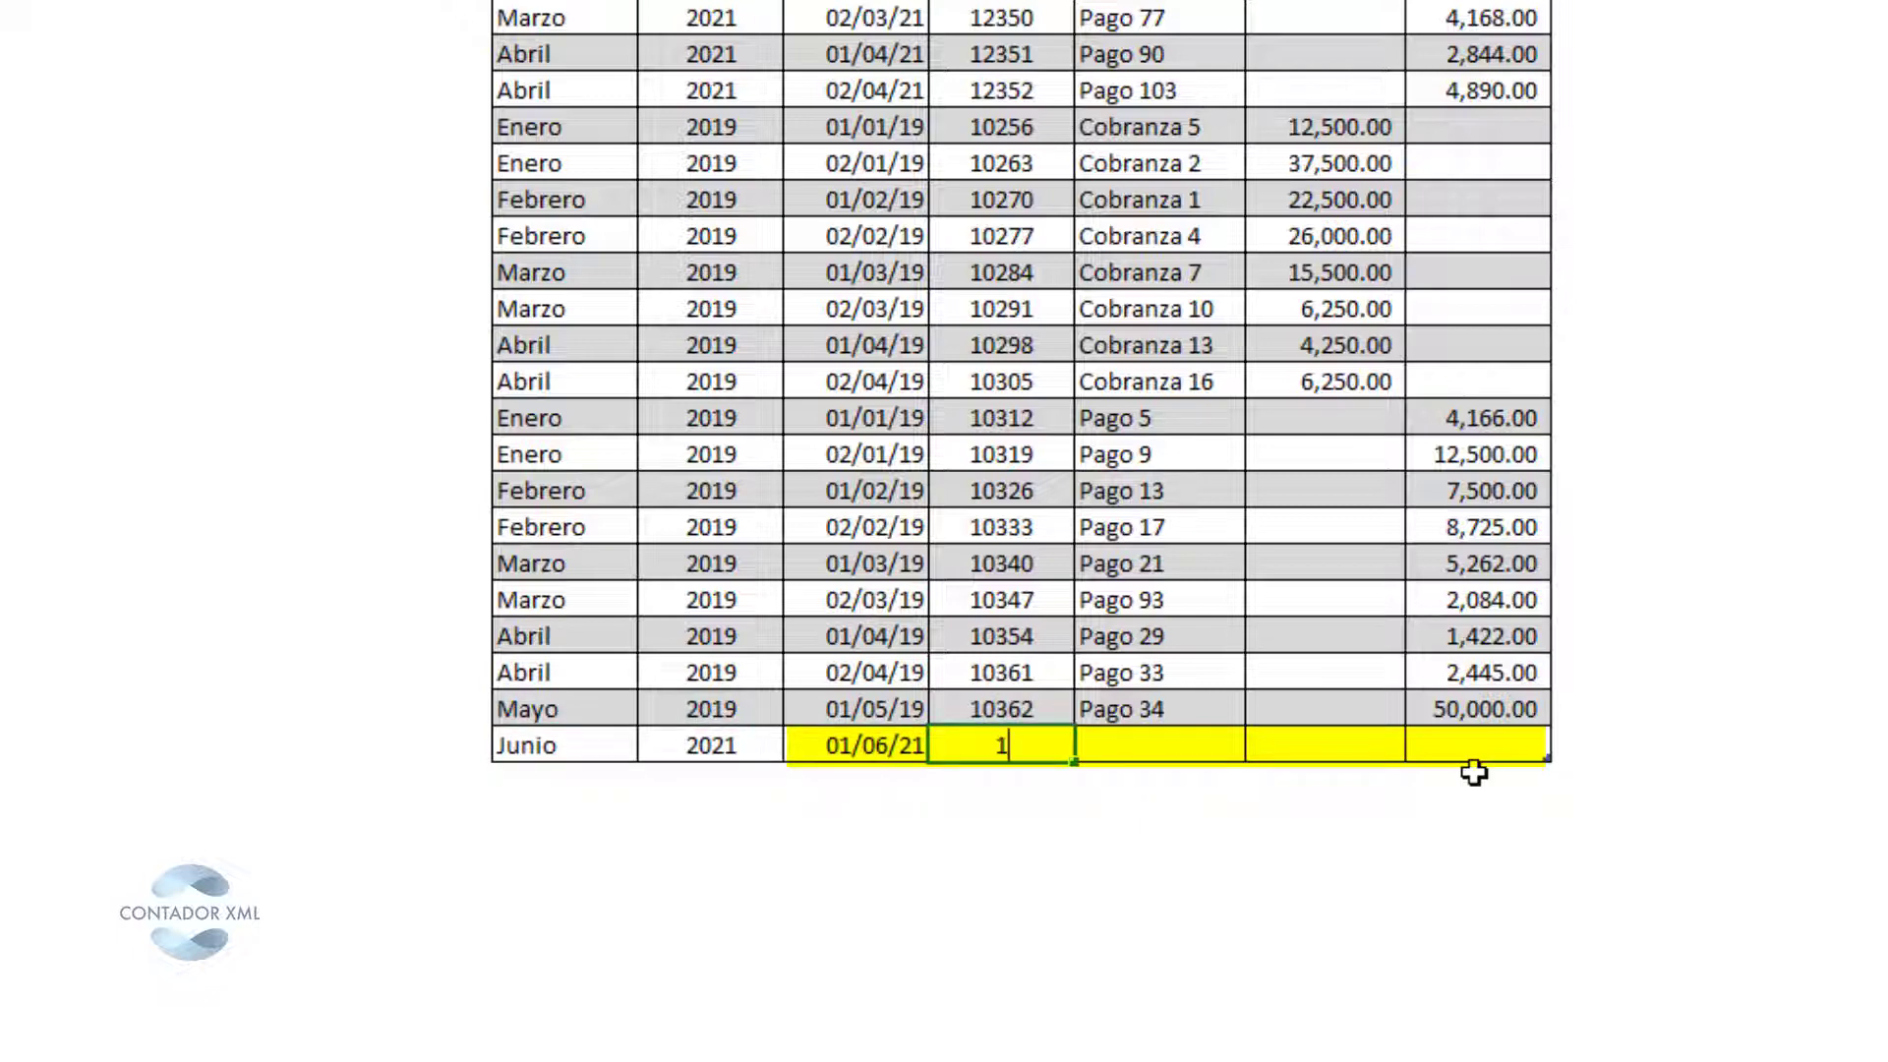
text(0363)
key(Tab)
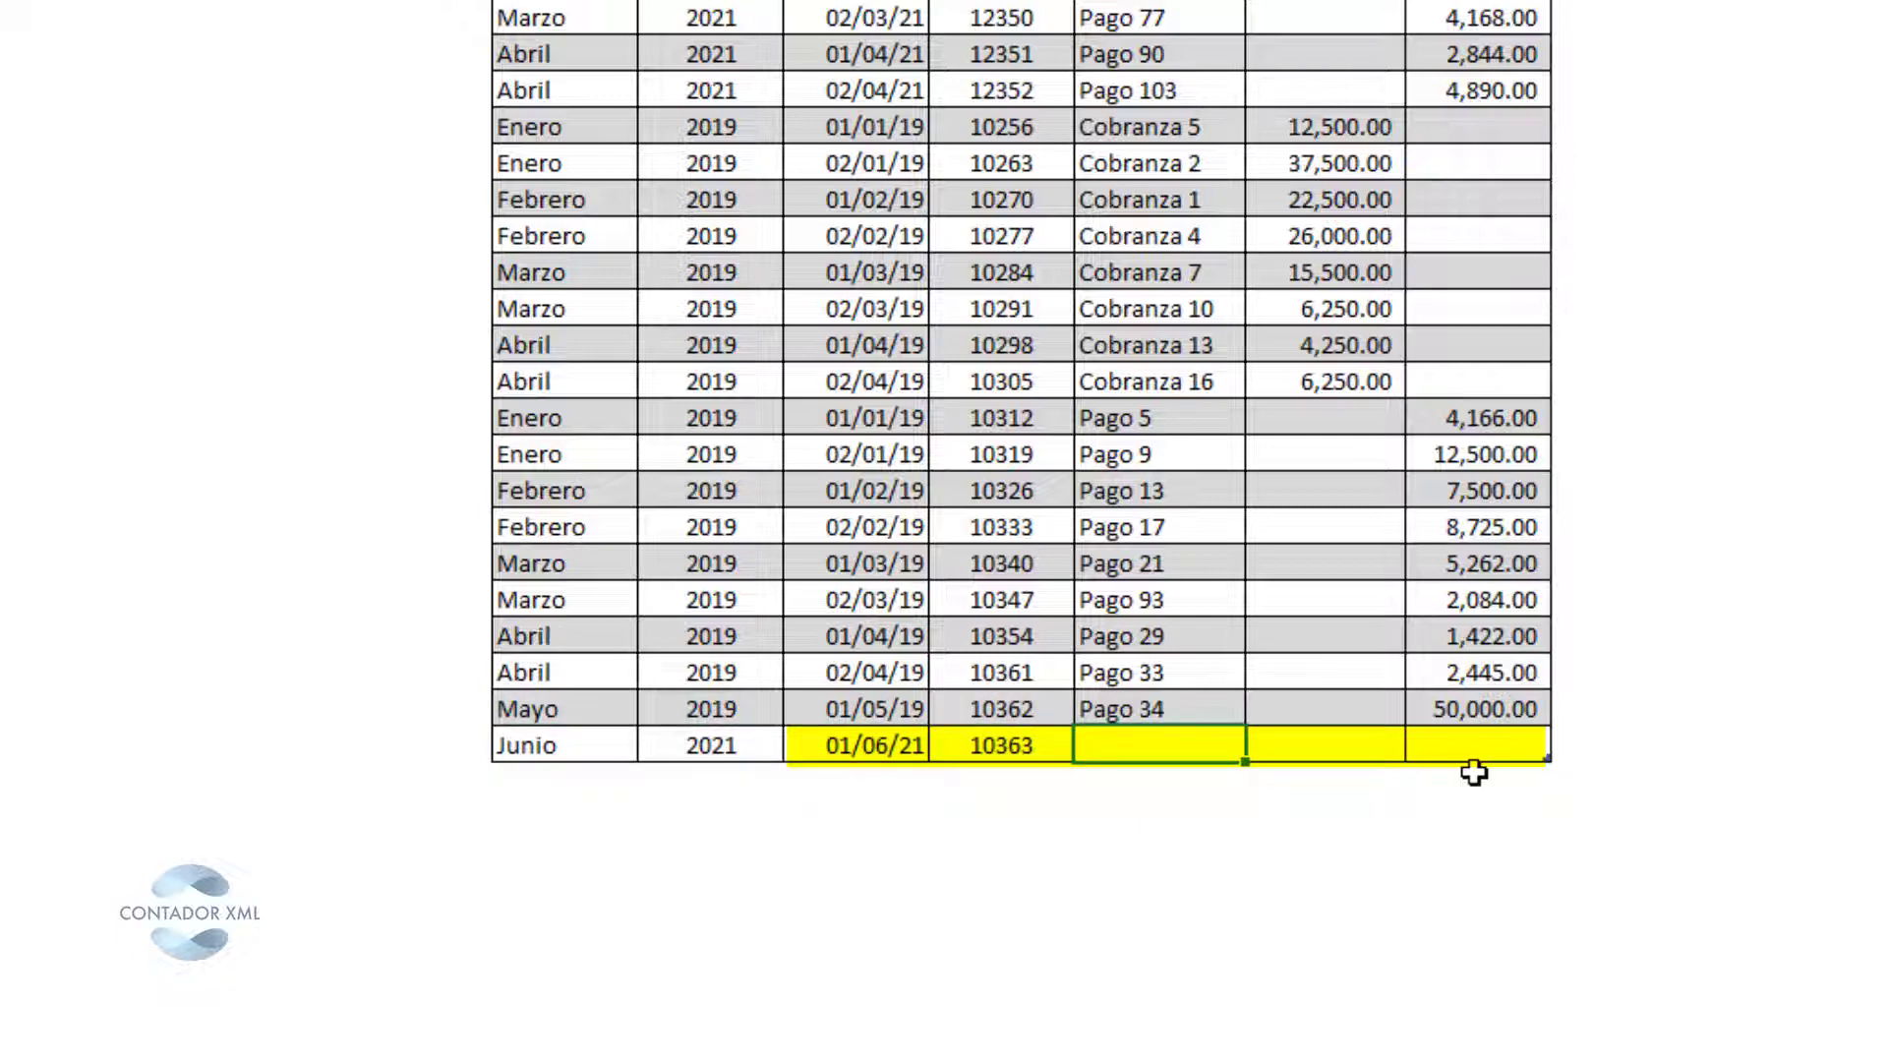
- Complete the Junio record with the description Pago 35 and a Retiro of 240000
text(Pago 35)
key(Return)
key(Up)
key(Right)
key(Right)
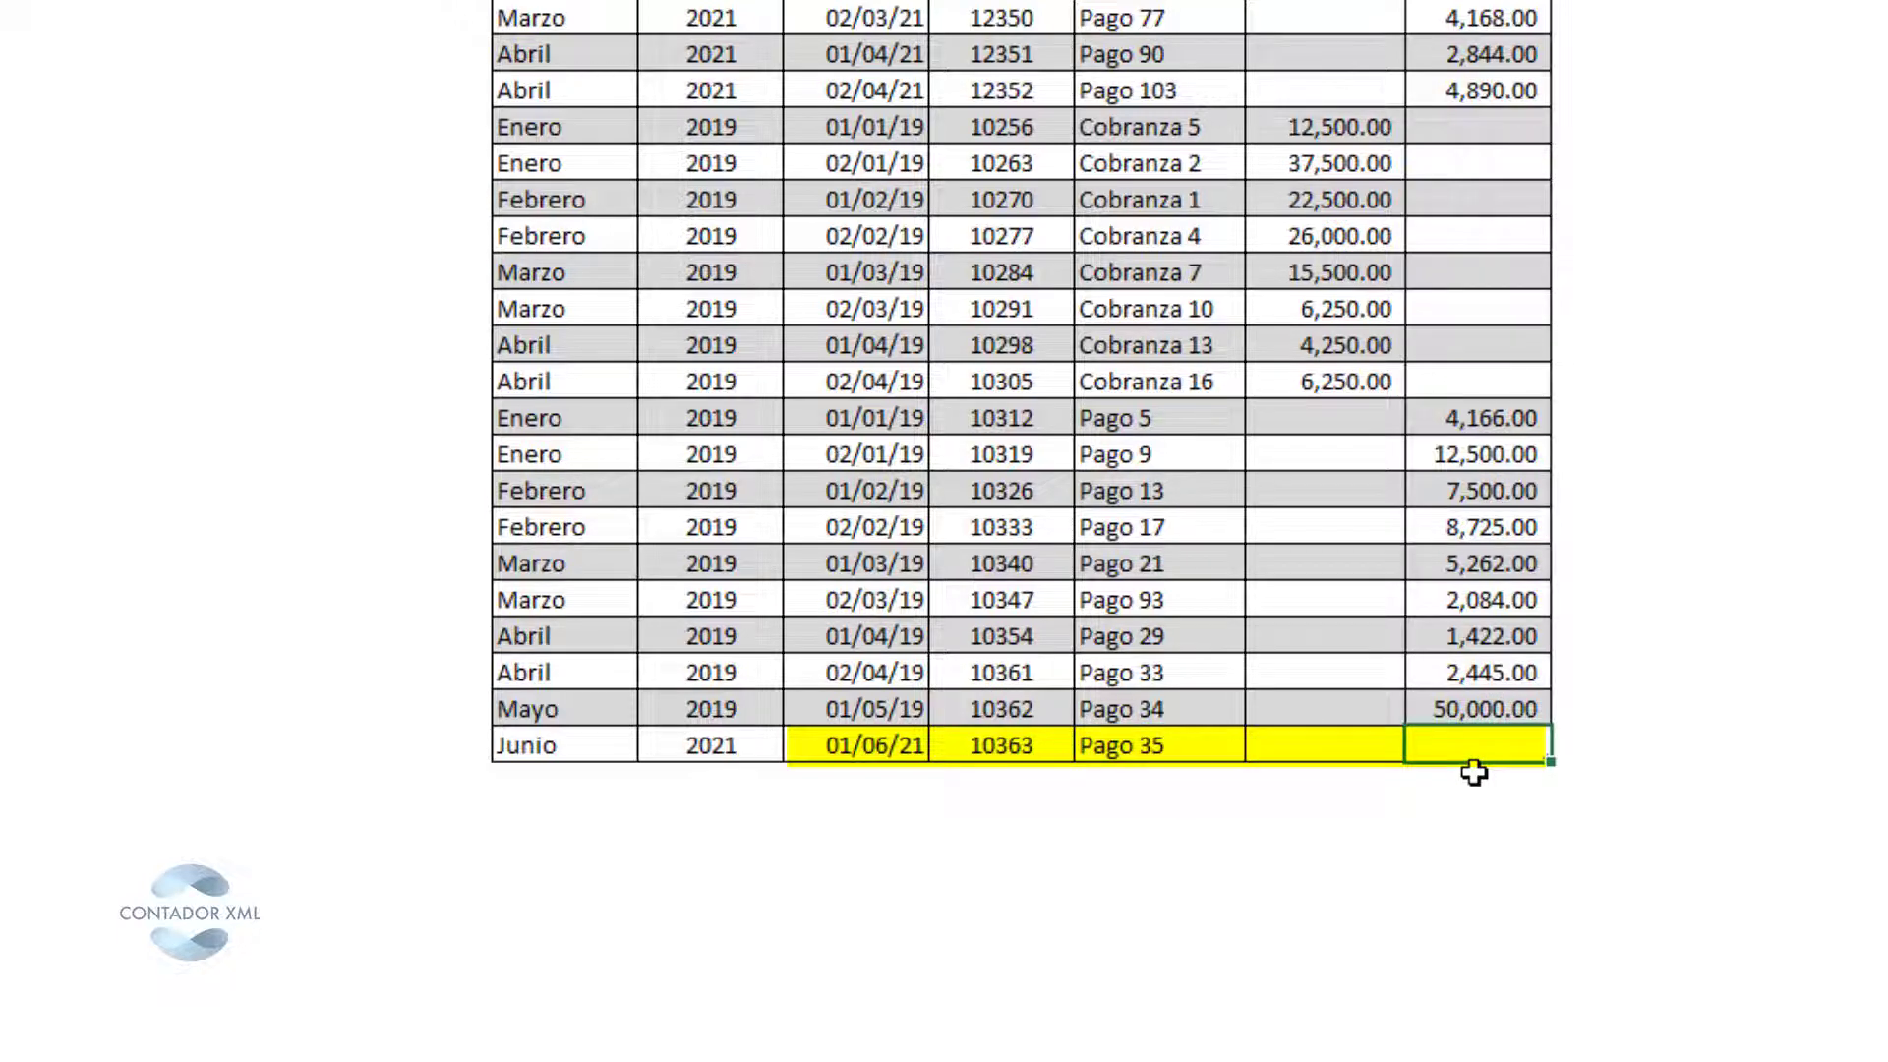
text(240000)
key(Return)
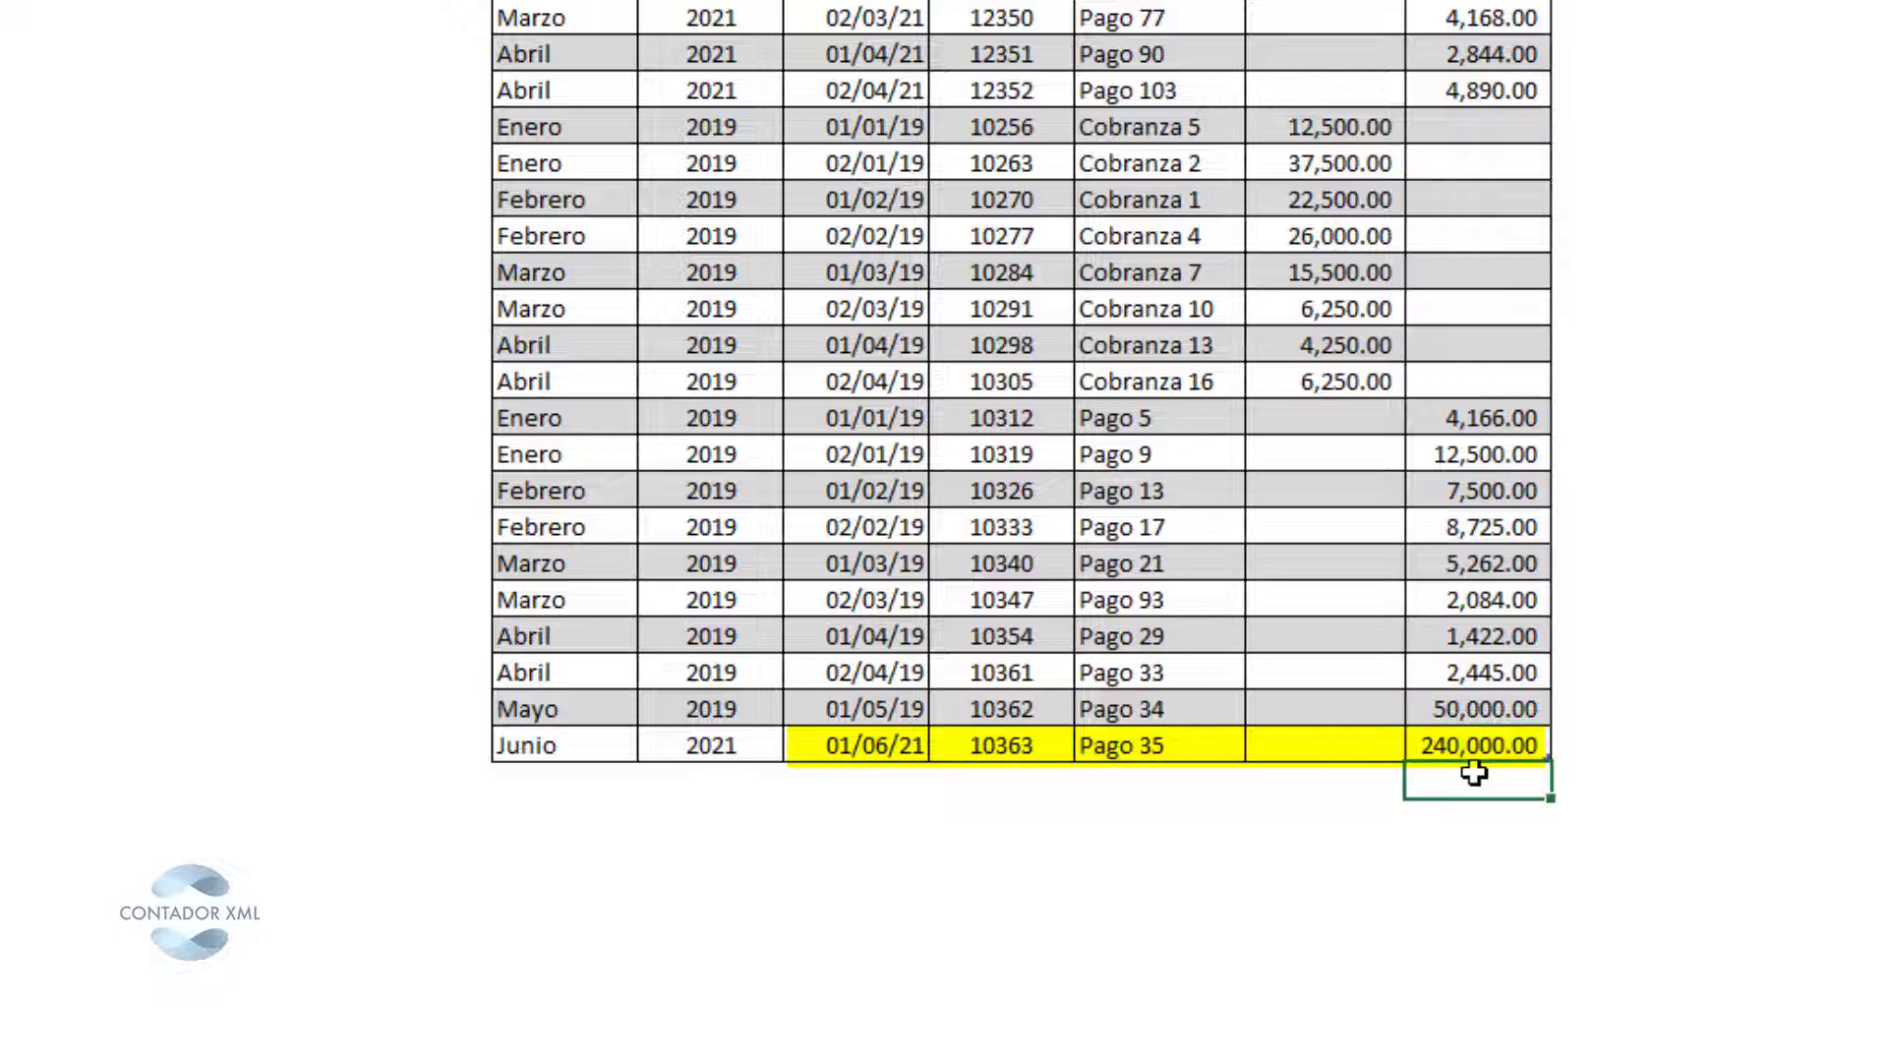
key(Up)
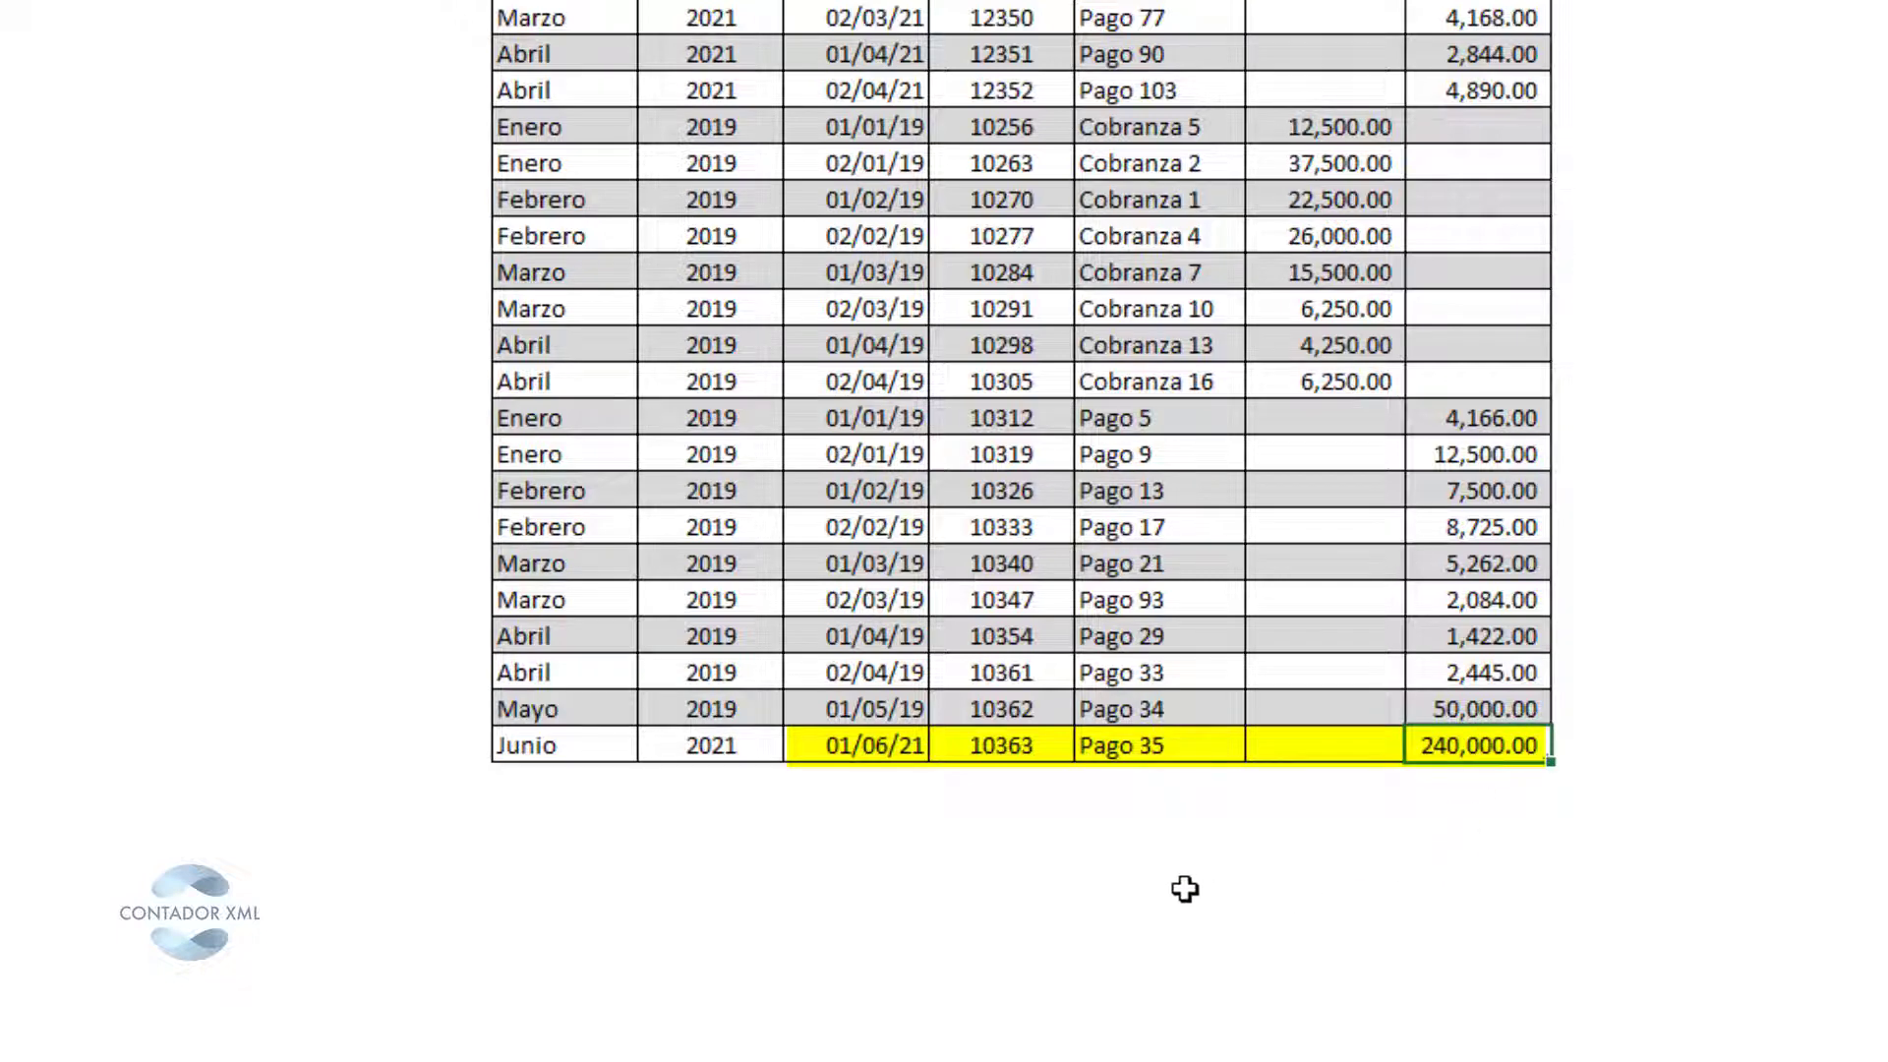
- Set the report's month to Junio and its year to 2021, and check the Retiro of the returned row
scroll(131, 635, up, 2)
scroll(124, 622, down, 1)
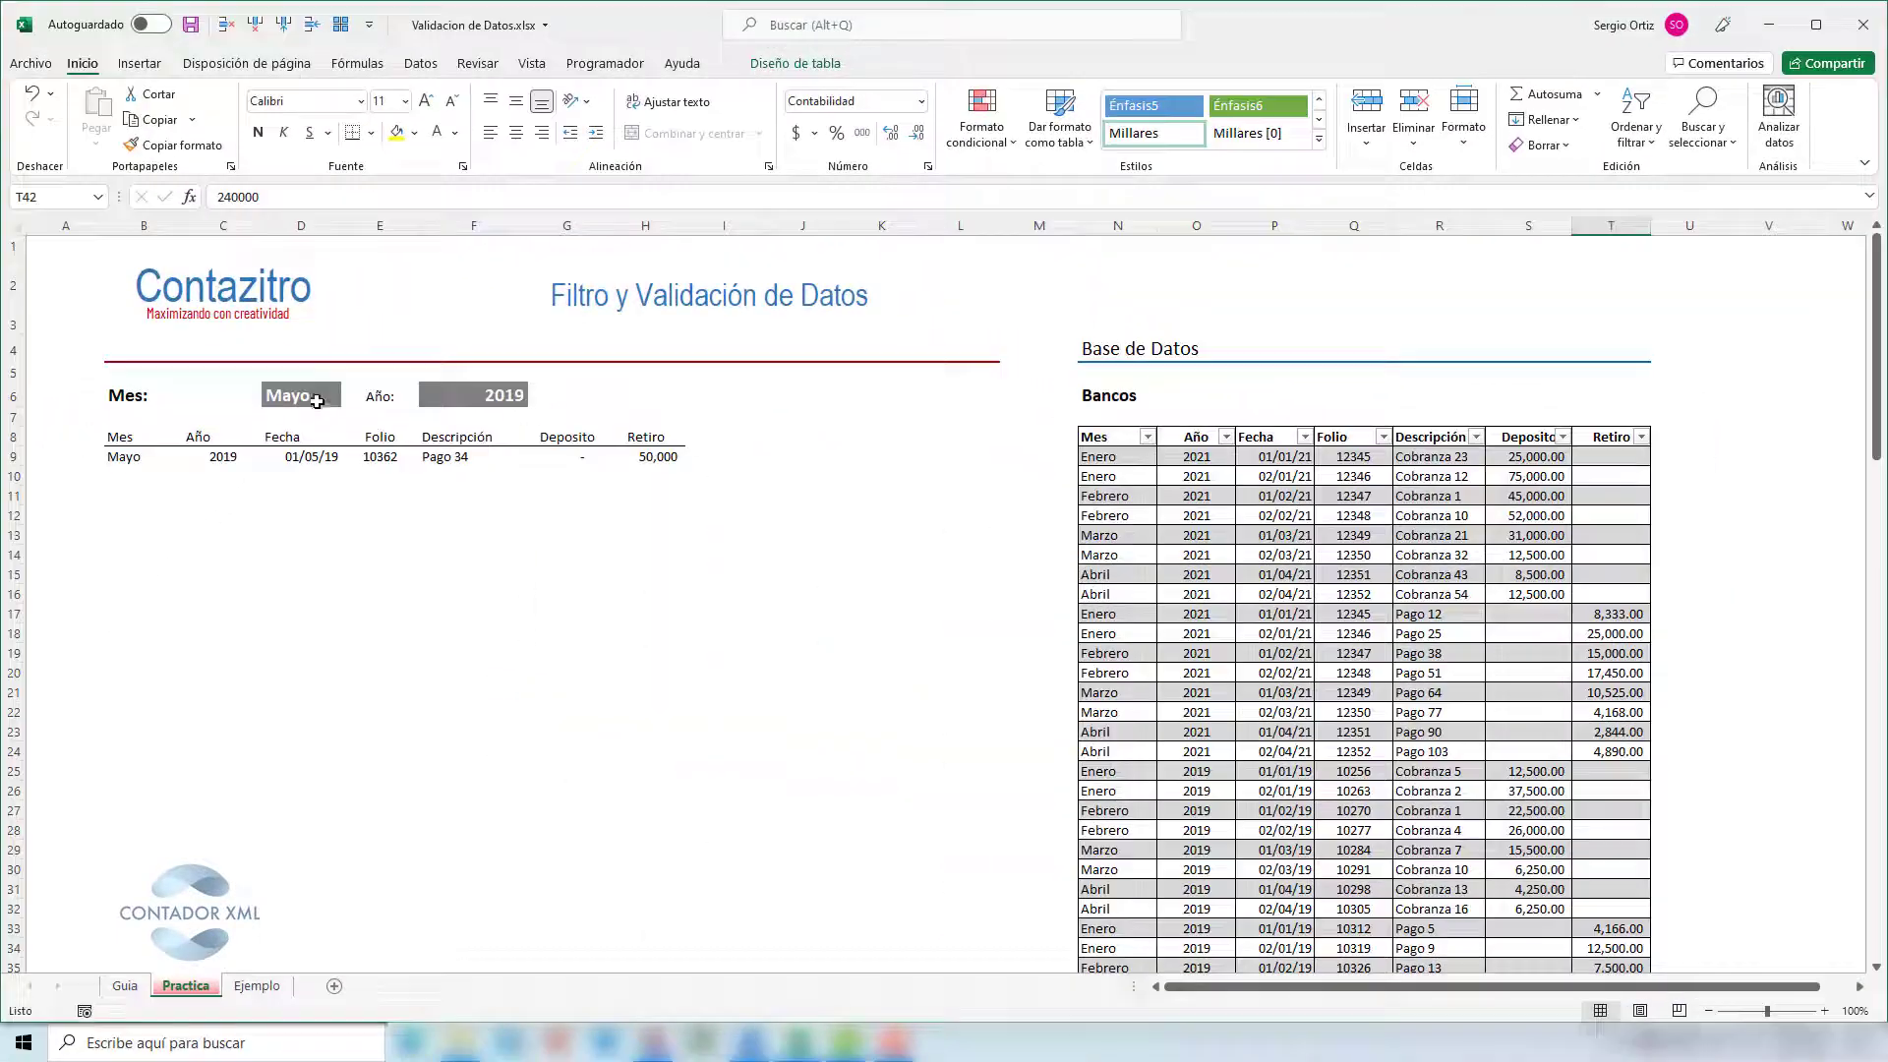
click(312, 396)
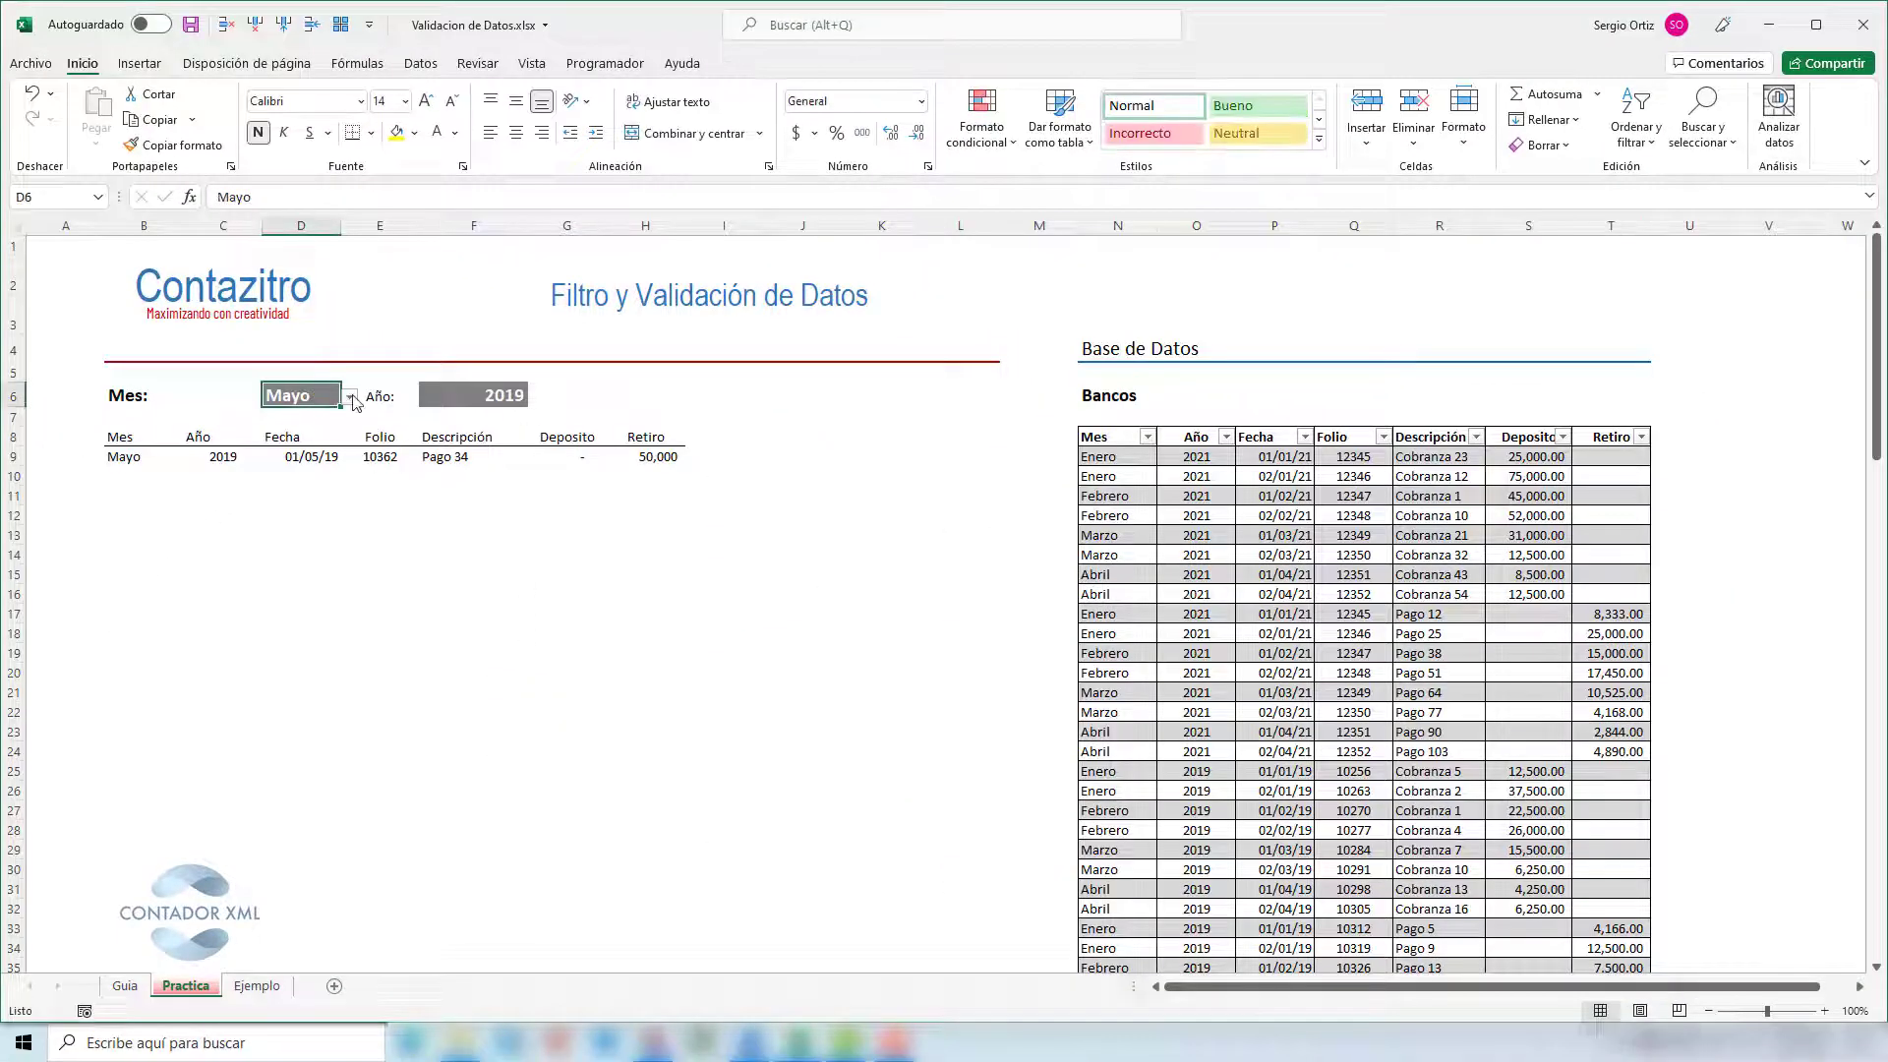
click(349, 397)
click(328, 436)
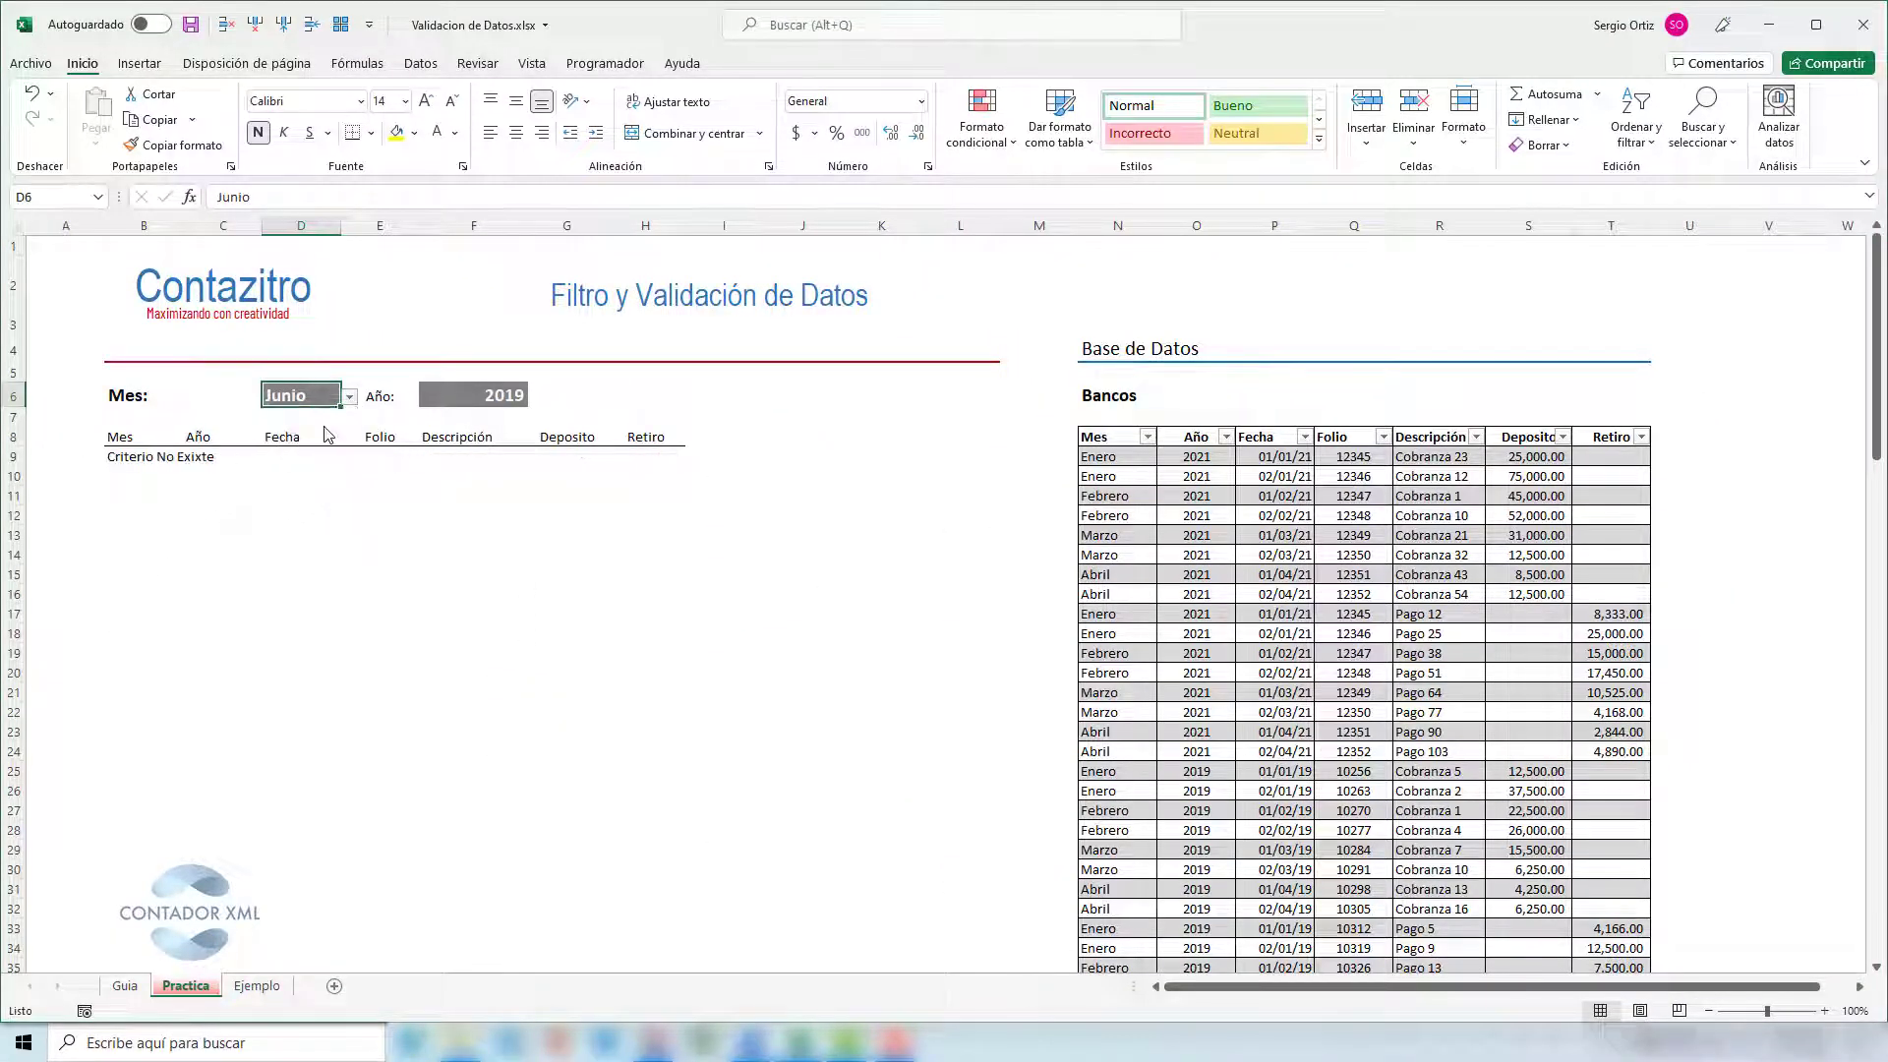
click(495, 394)
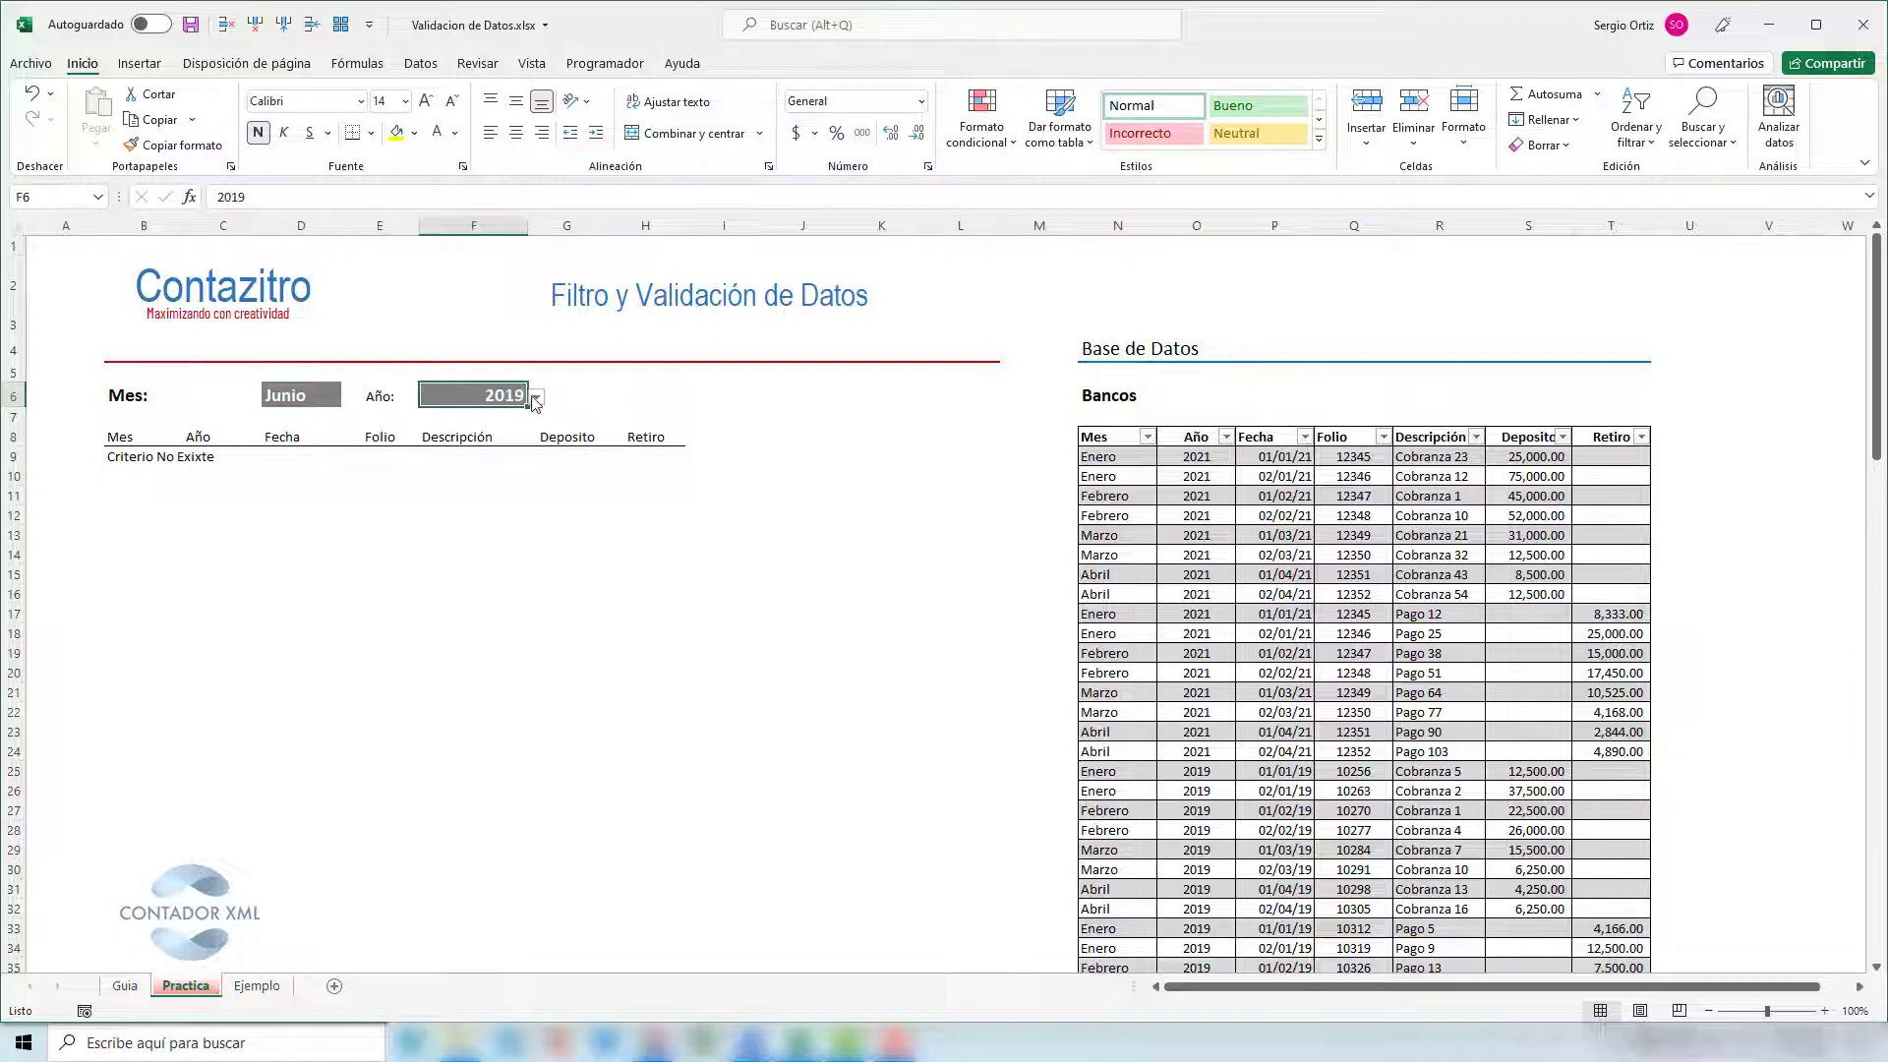
click(536, 397)
click(537, 397)
click(518, 440)
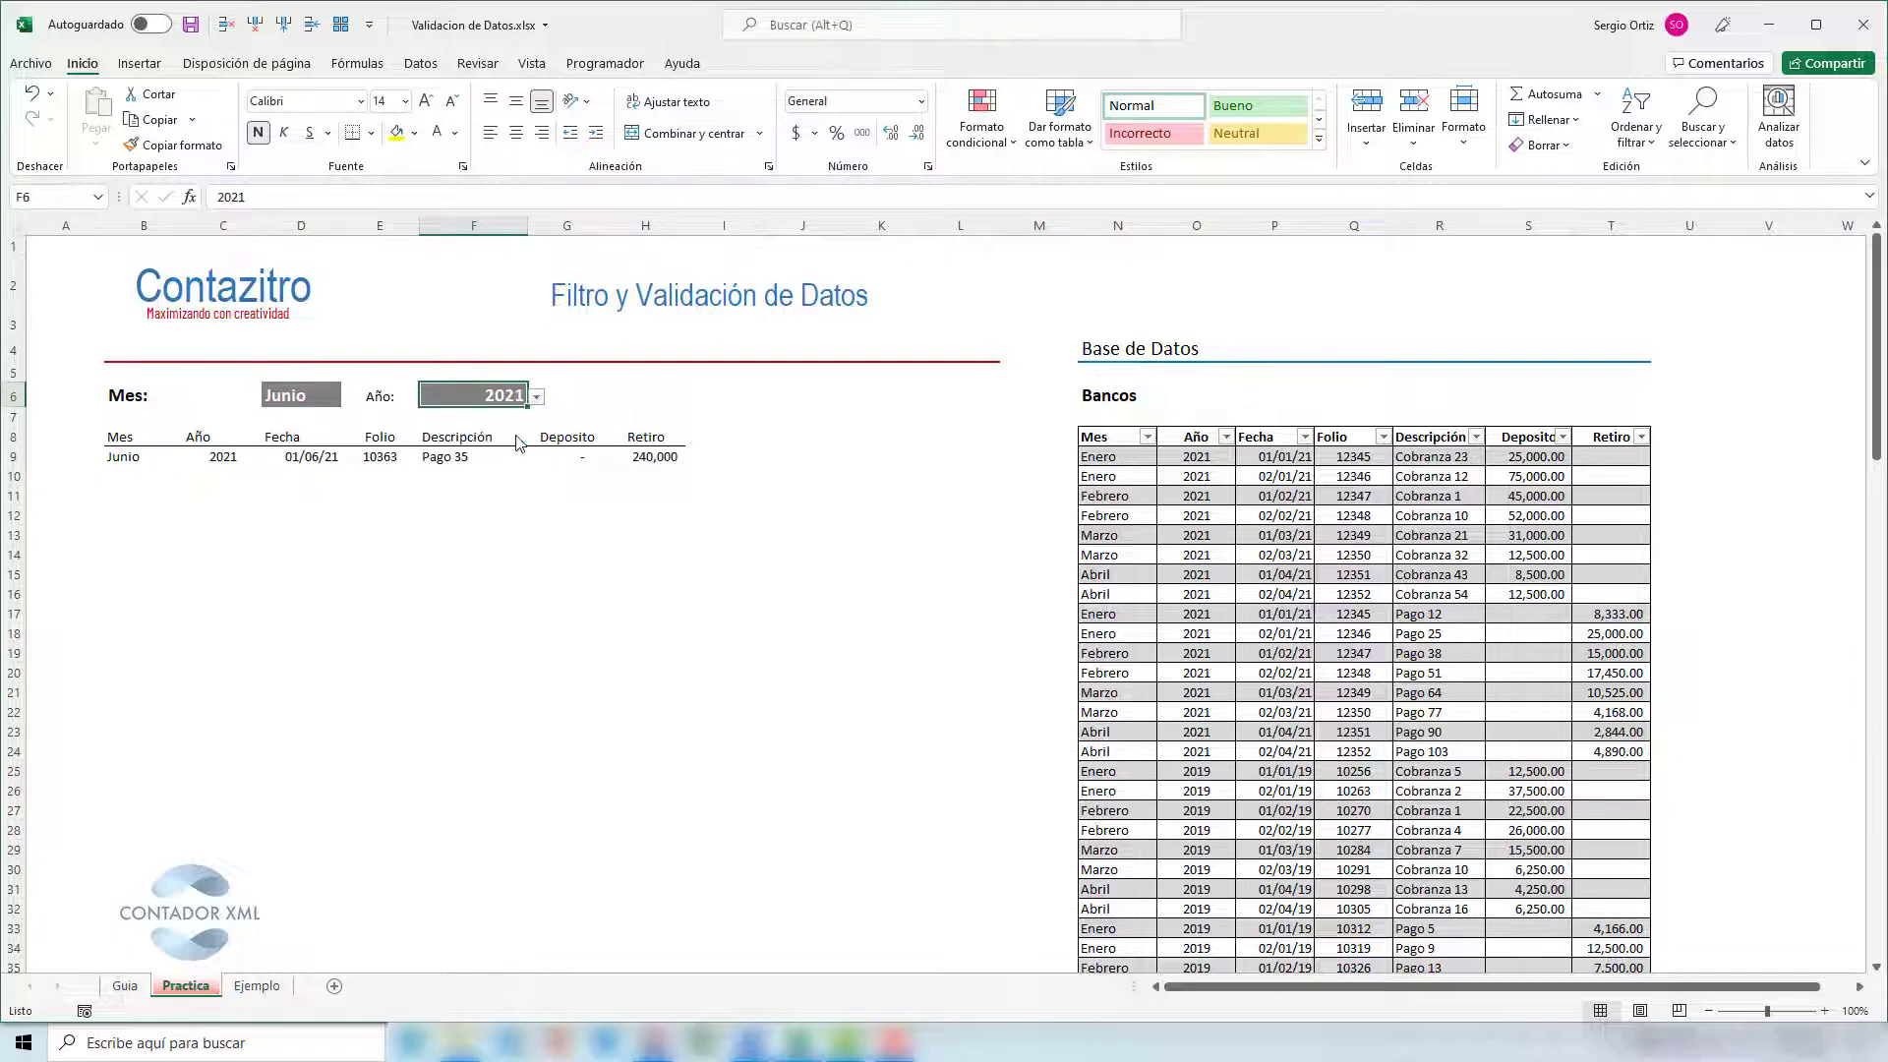
click(651, 459)
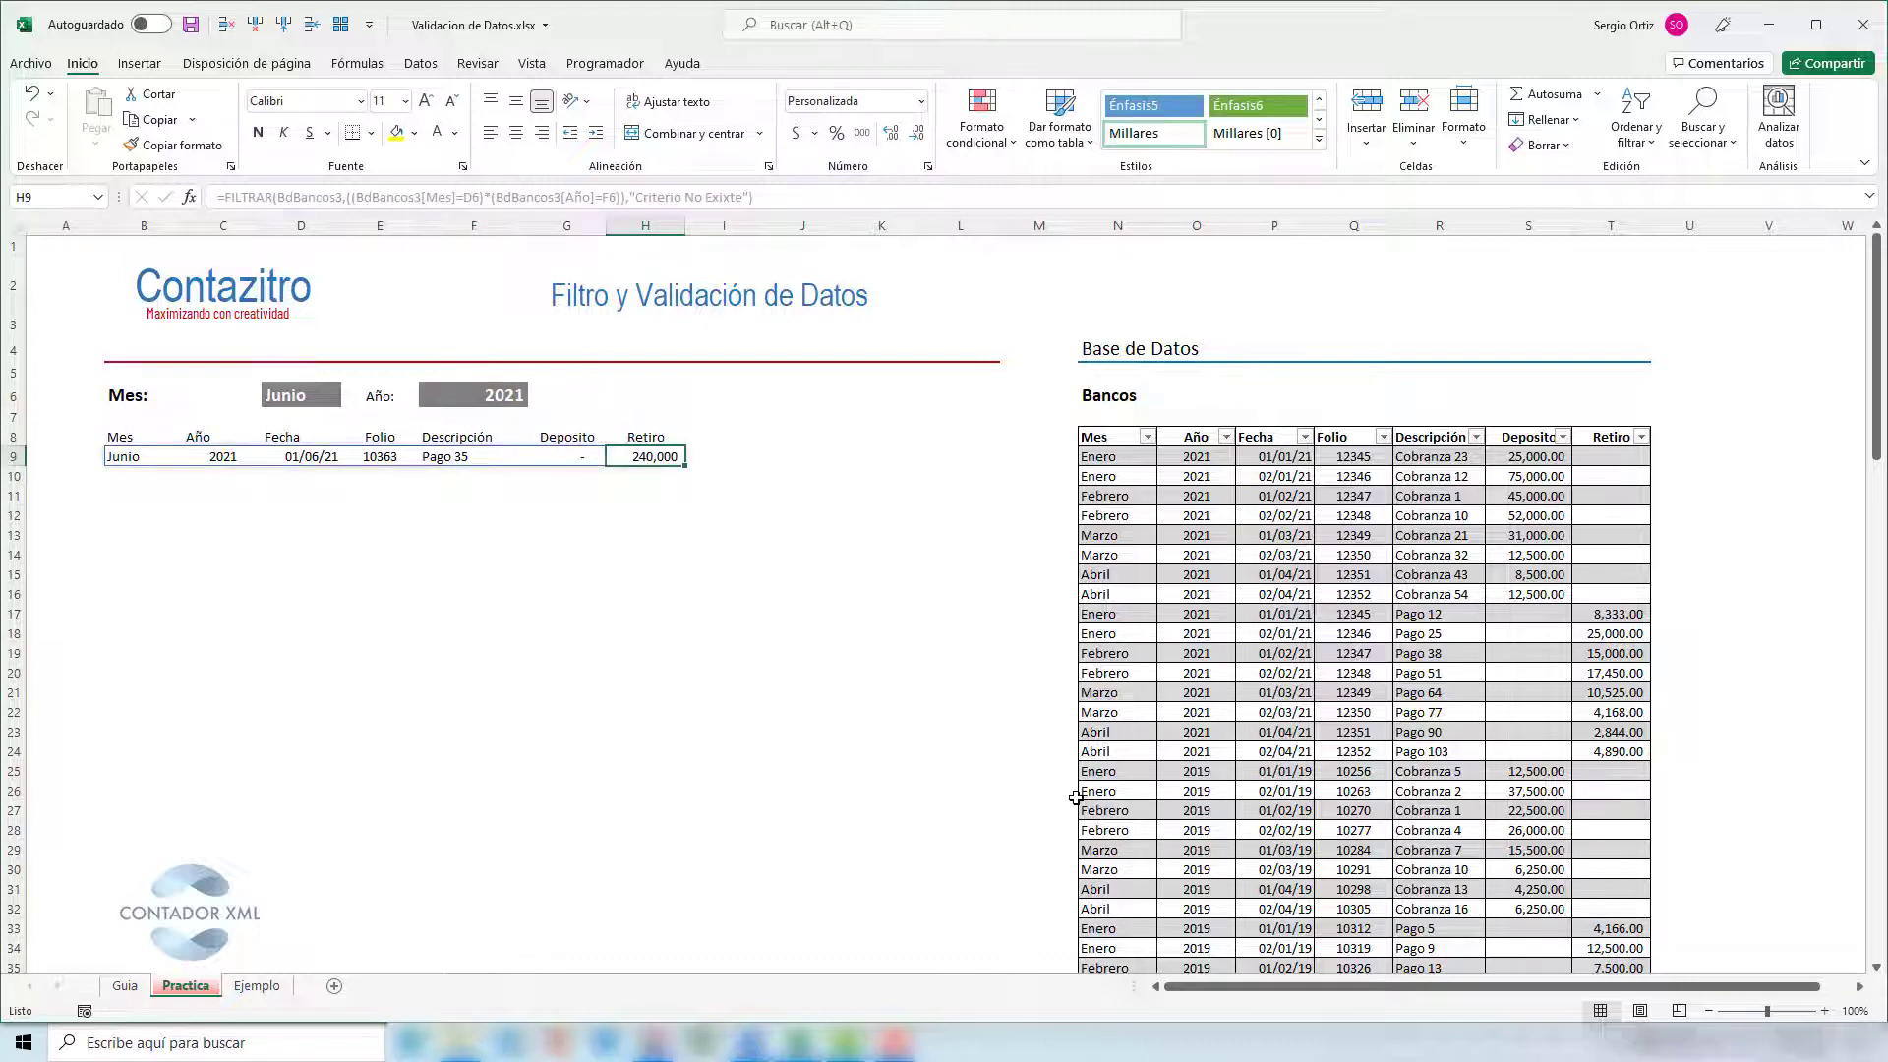
- Start another record below the last row of the Bancos table by entering 02/06/21 as its Fecha
click(1257, 734)
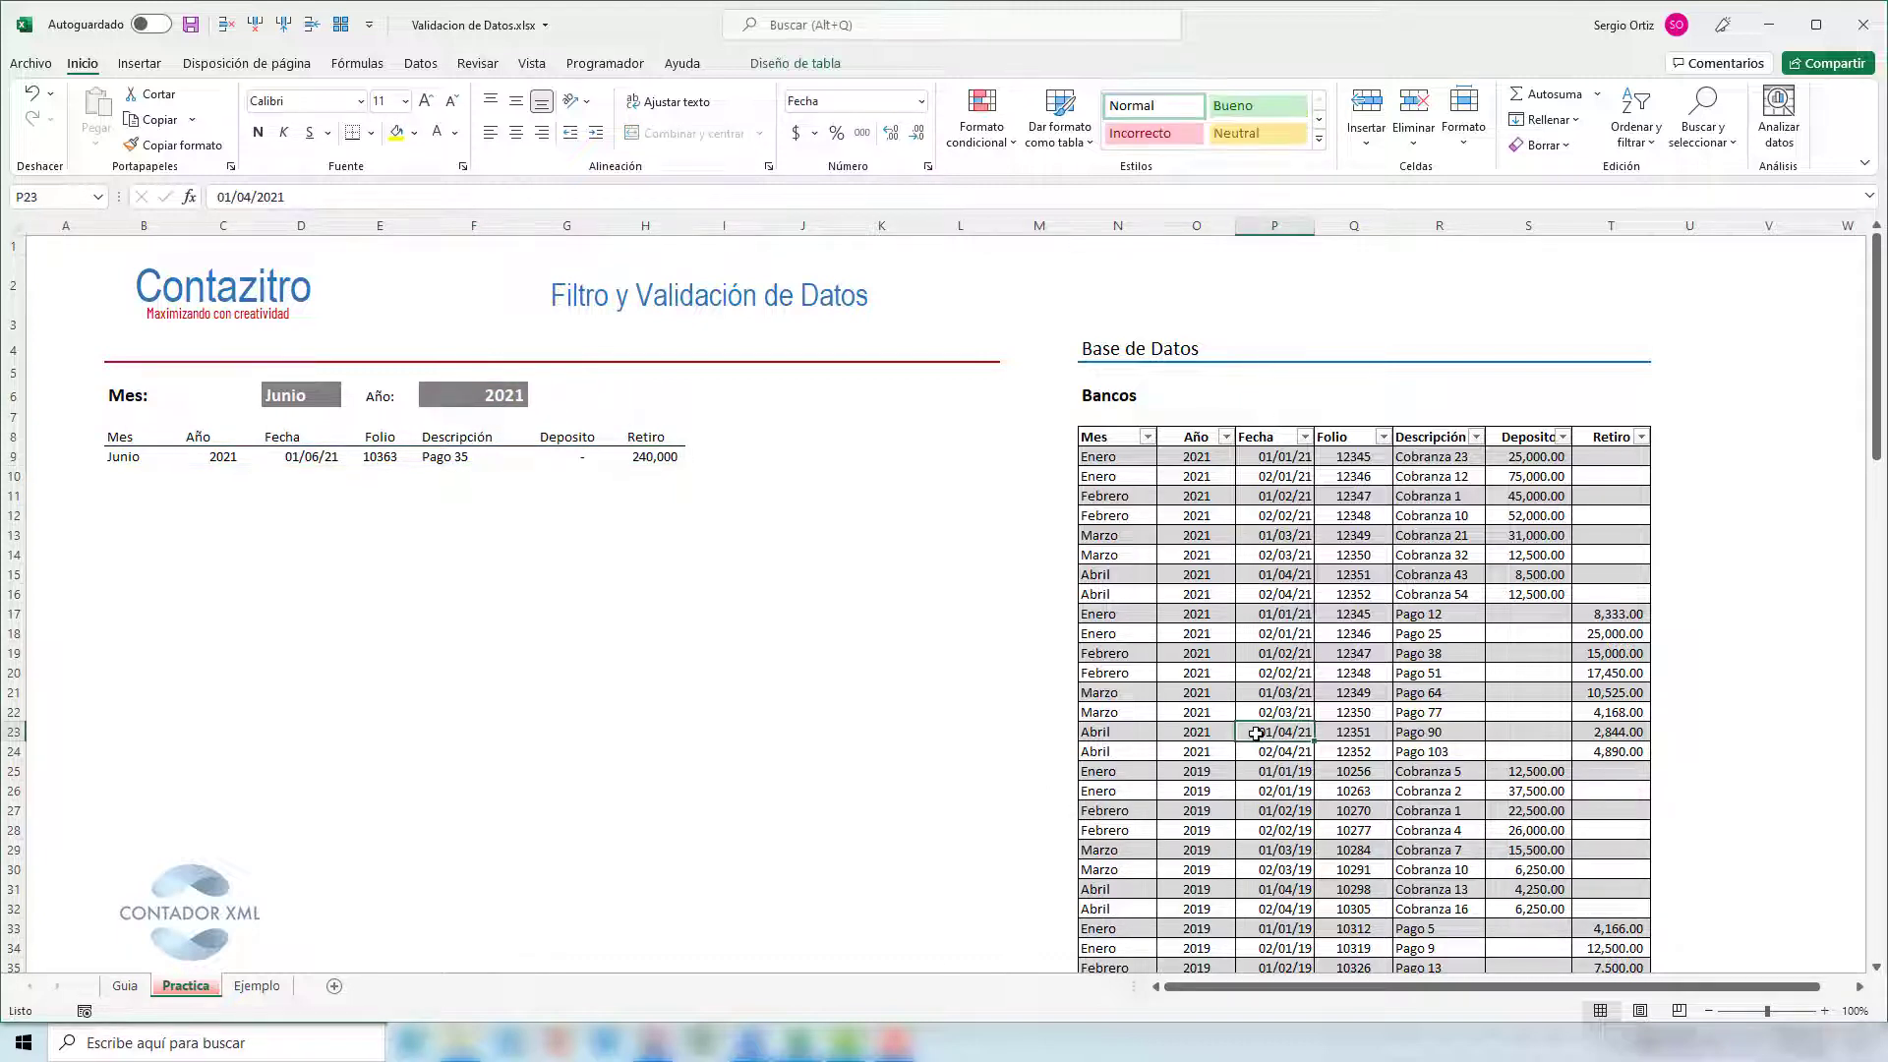
scroll(1256, 733, down, 4)
scroll(1256, 734, down, 1)
click(1288, 776)
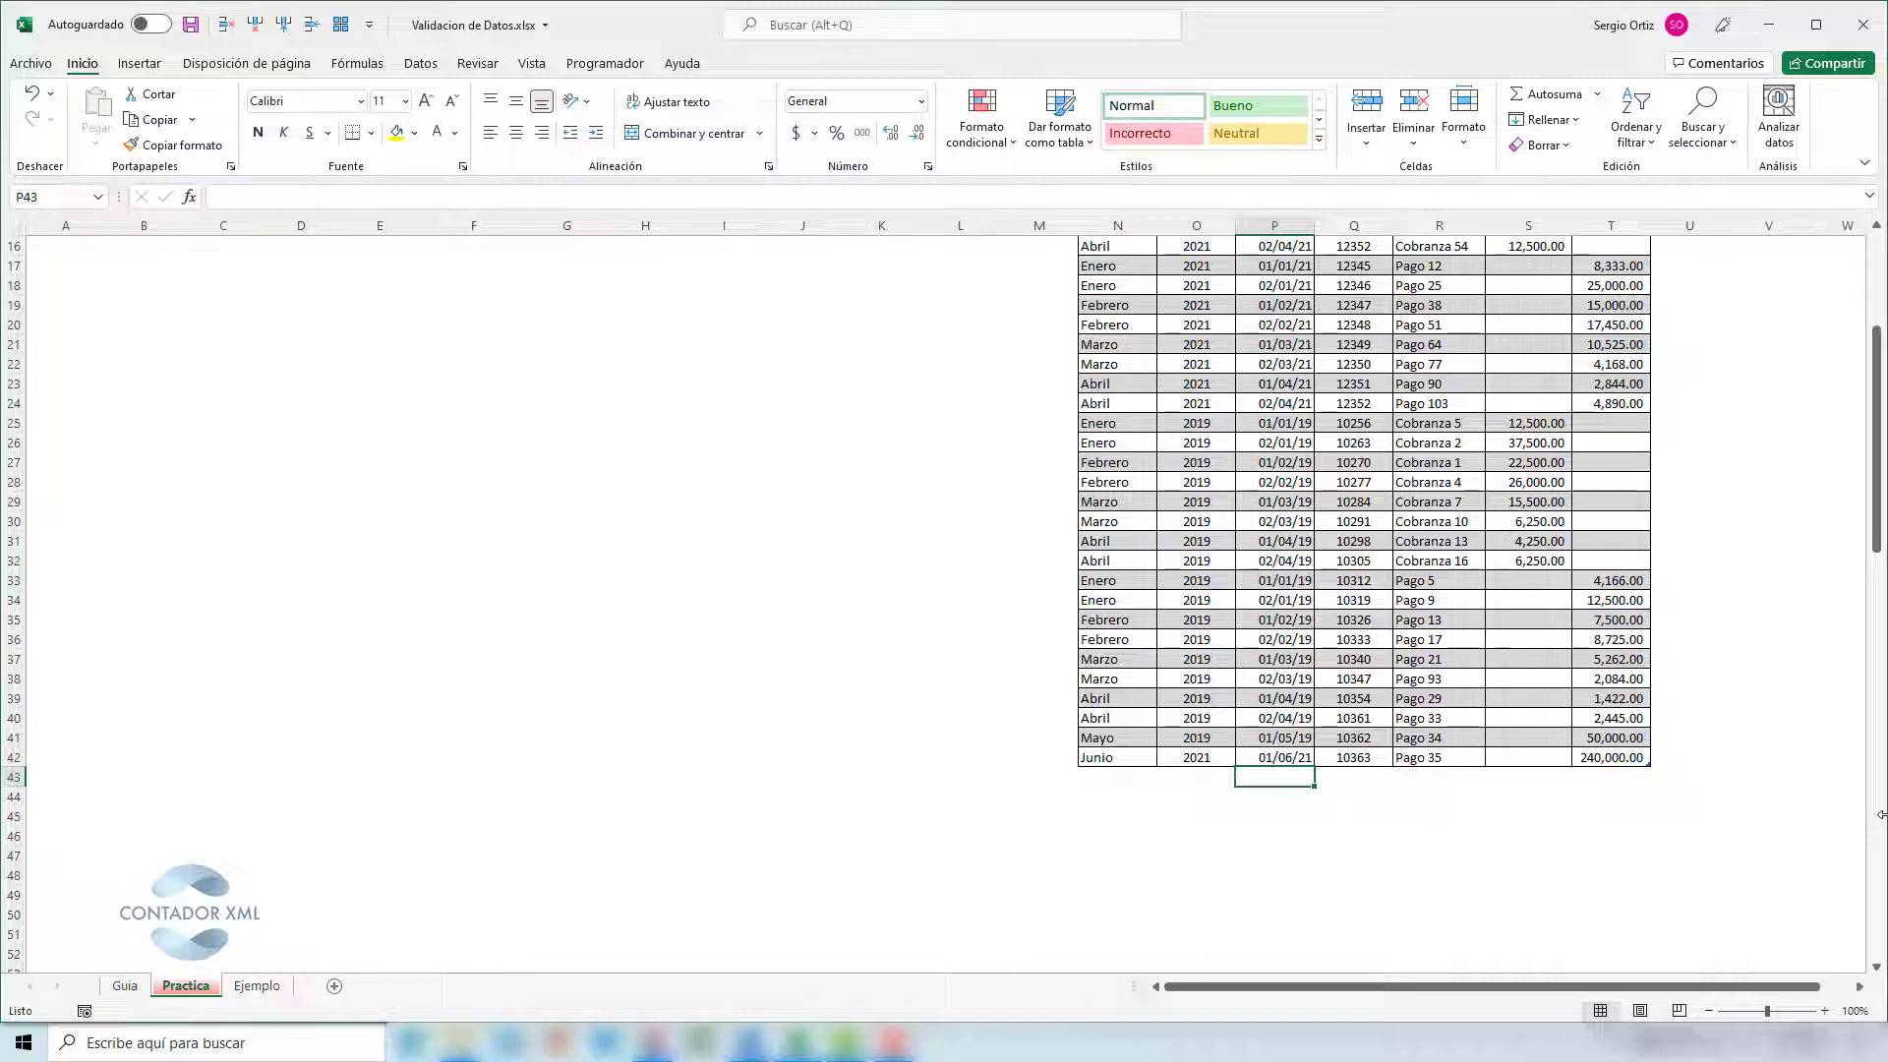
text(0)
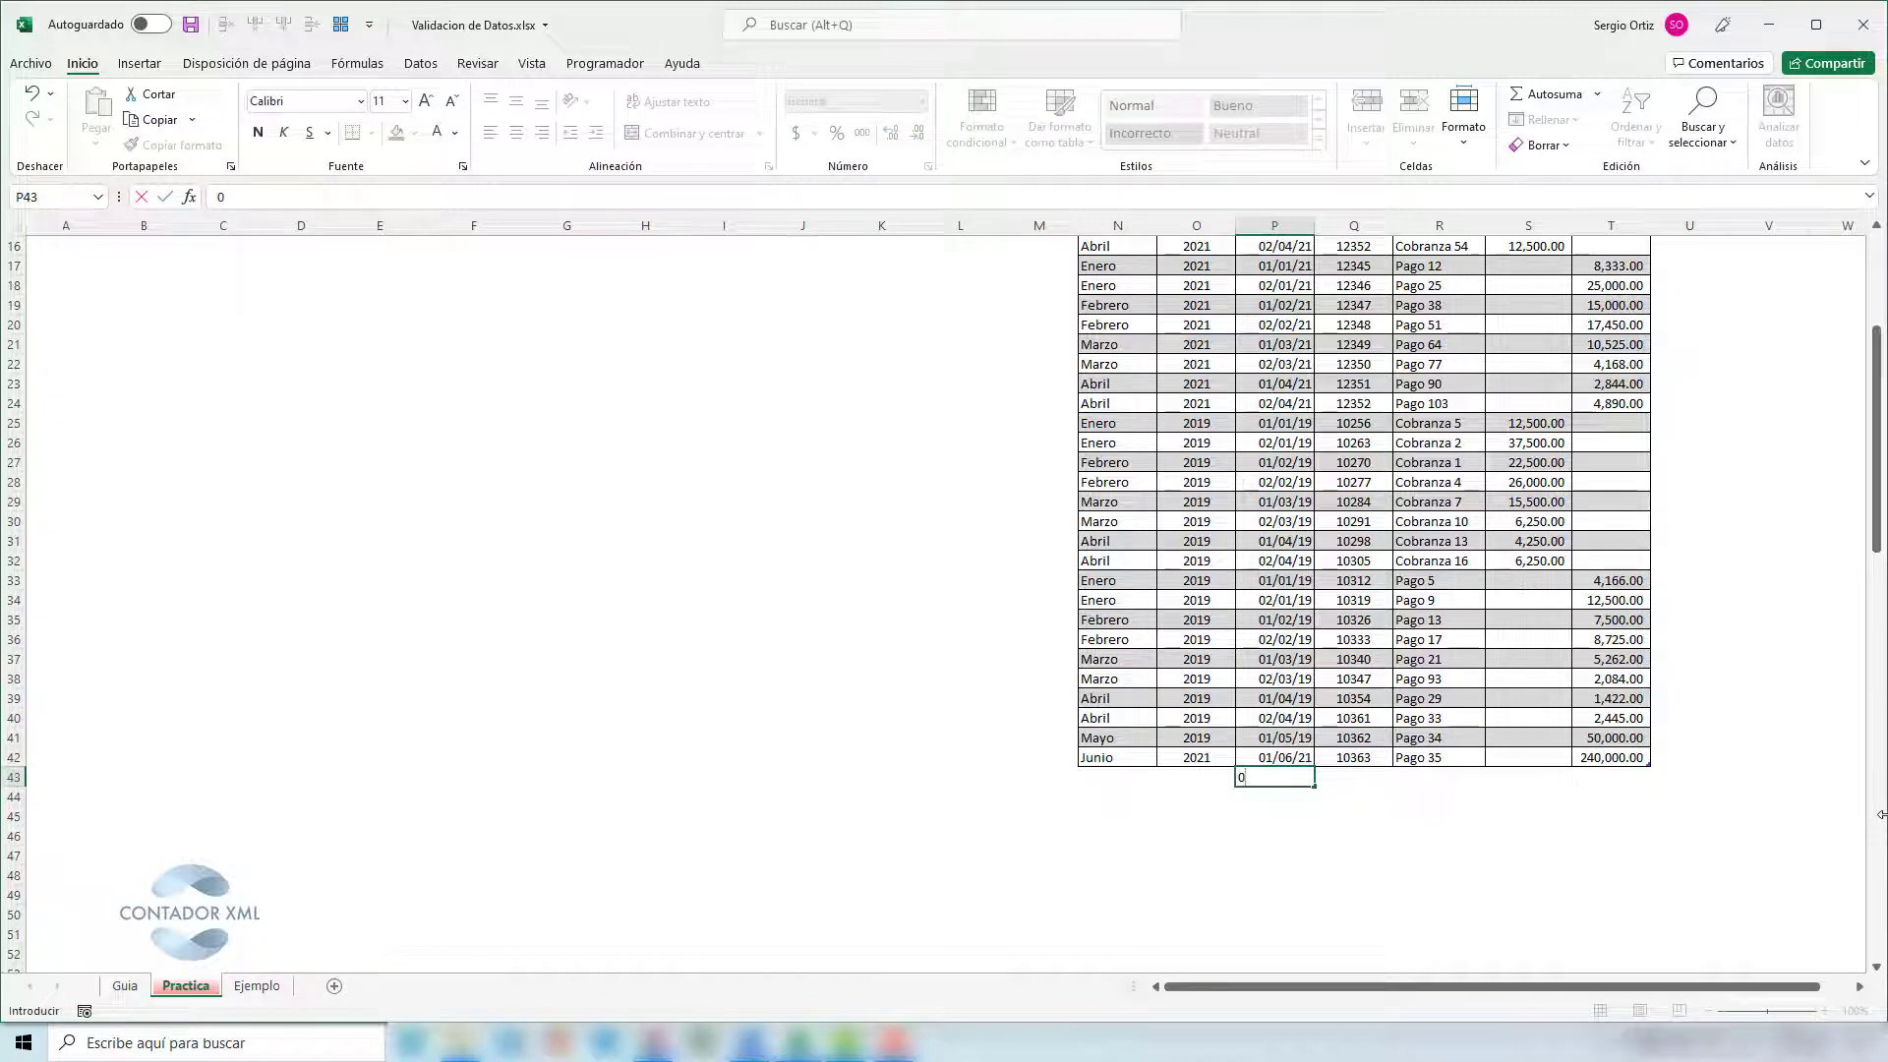
text(3)
key(BackSpace)
text(2/06/)
text(21)
key(Return)
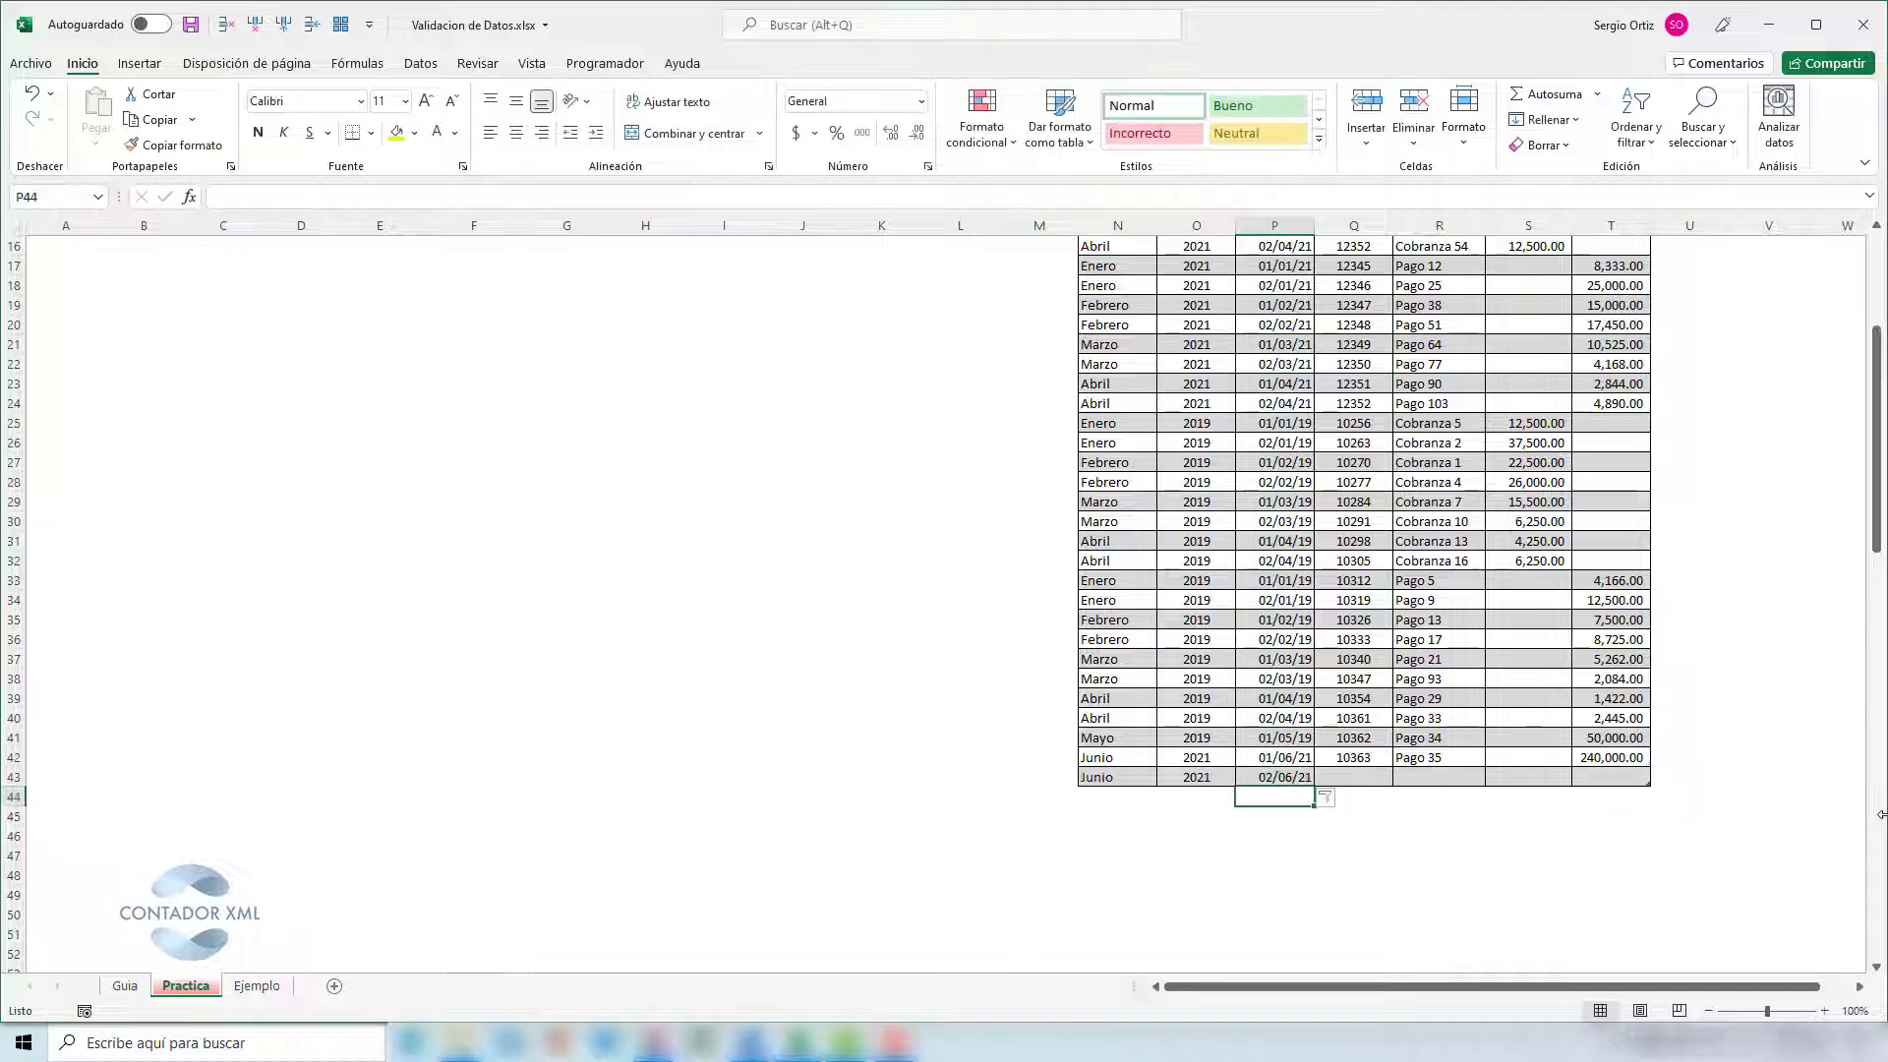
- Check the Año formula in row 43 and enter 10364 as that record's Folio
key(Up)
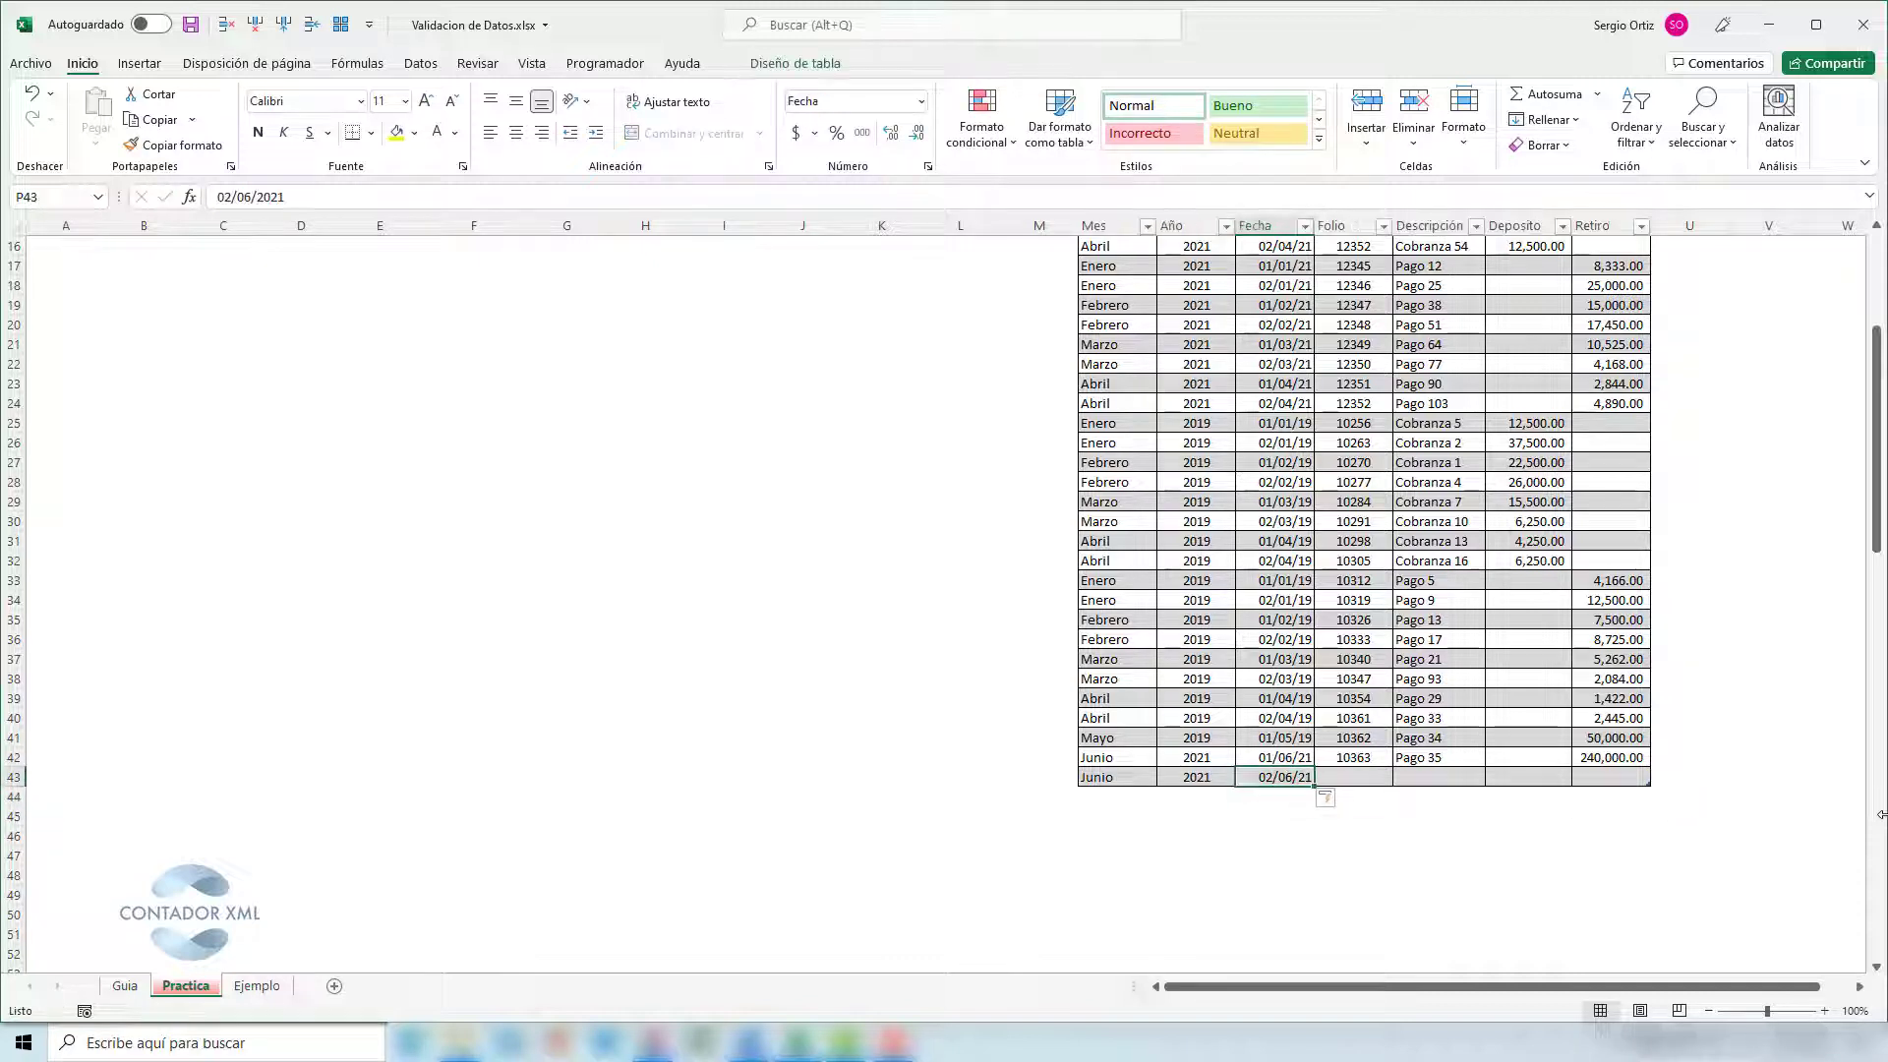
key(Left)
key(Left)
key(Right)
key(Right)
key(Right)
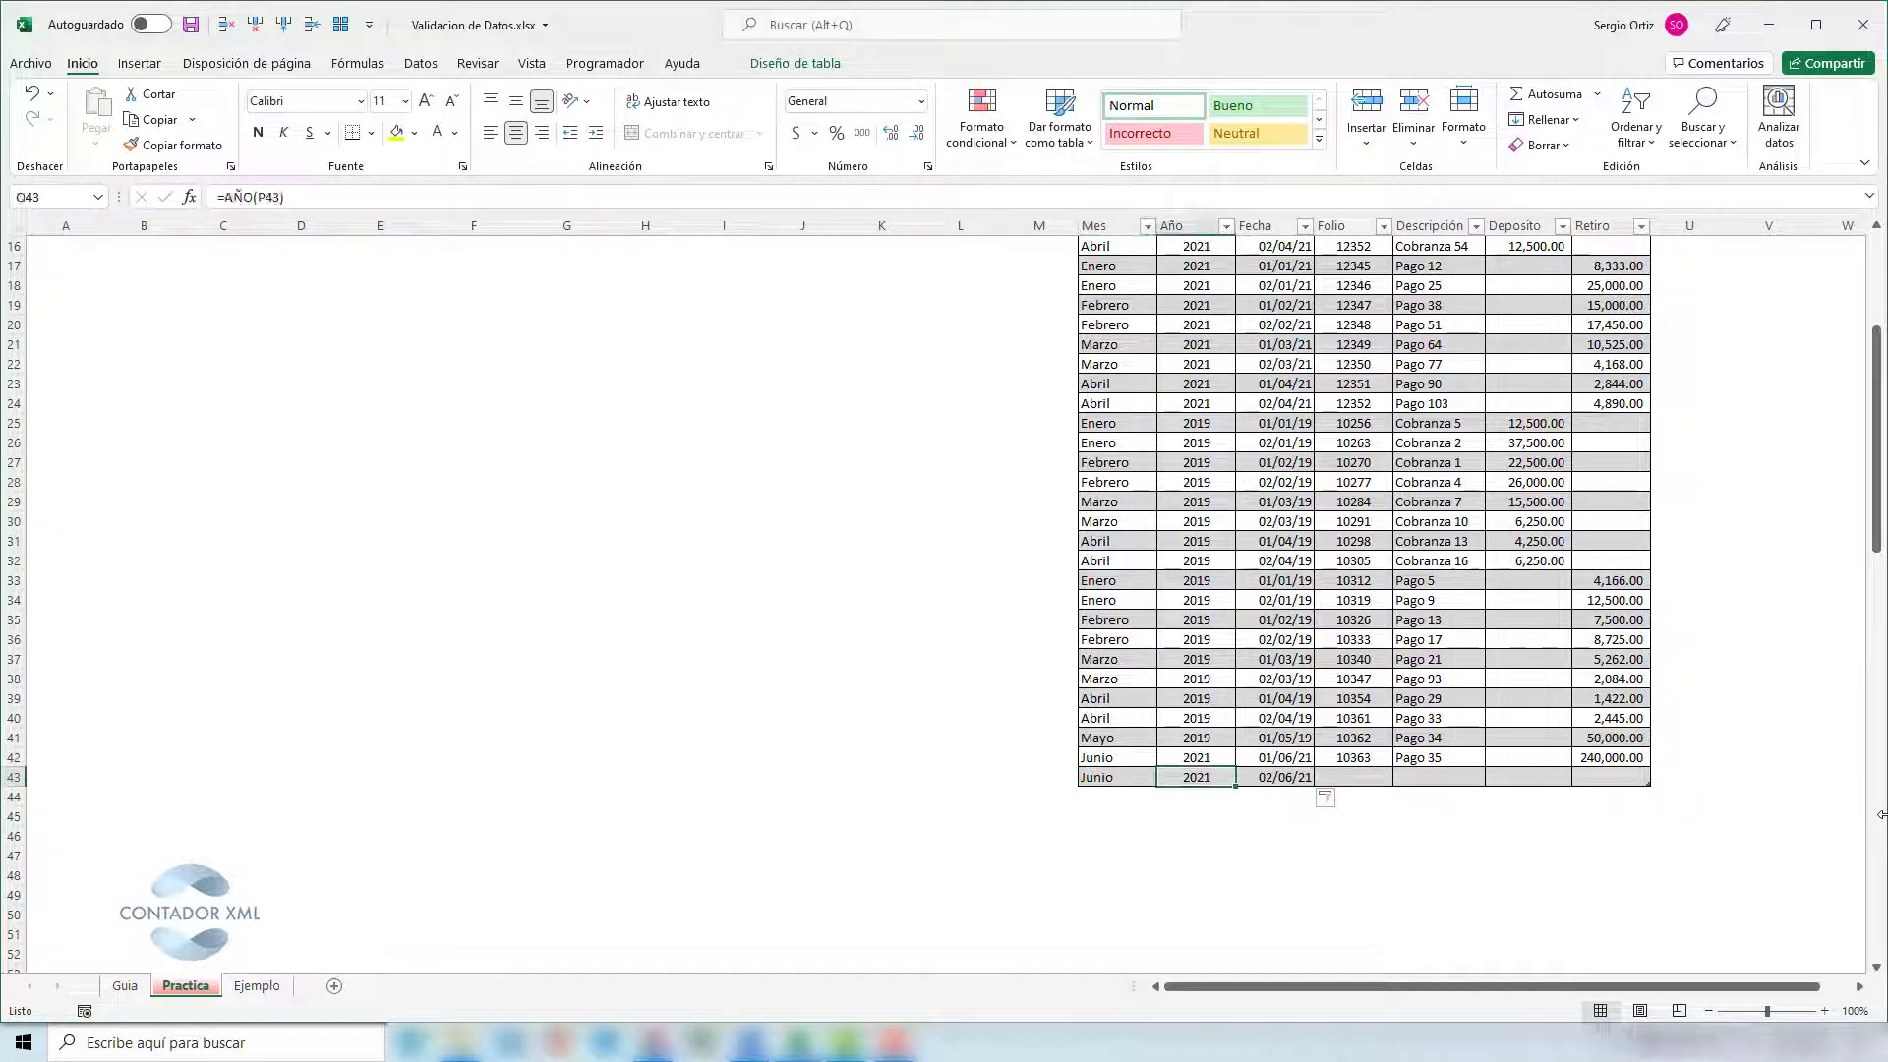
text(10364)
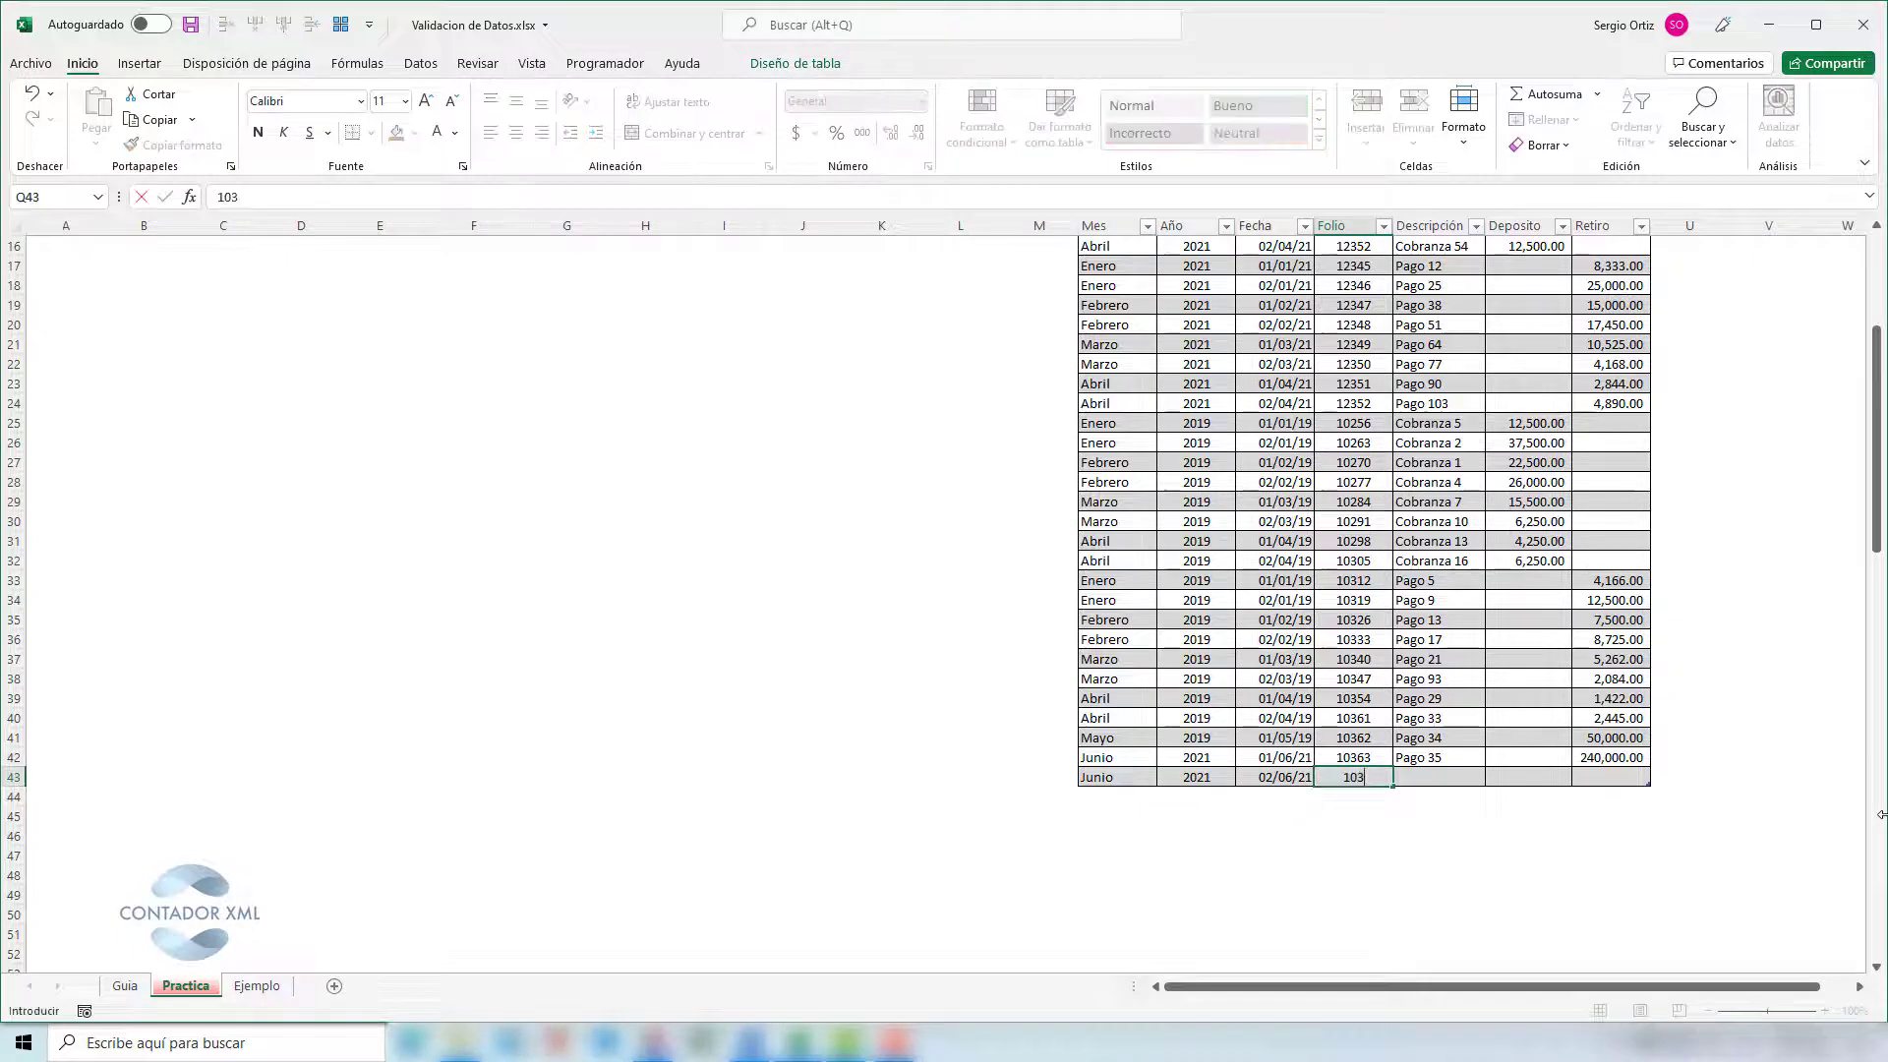
key(Return)
key(Up)
key(Right)
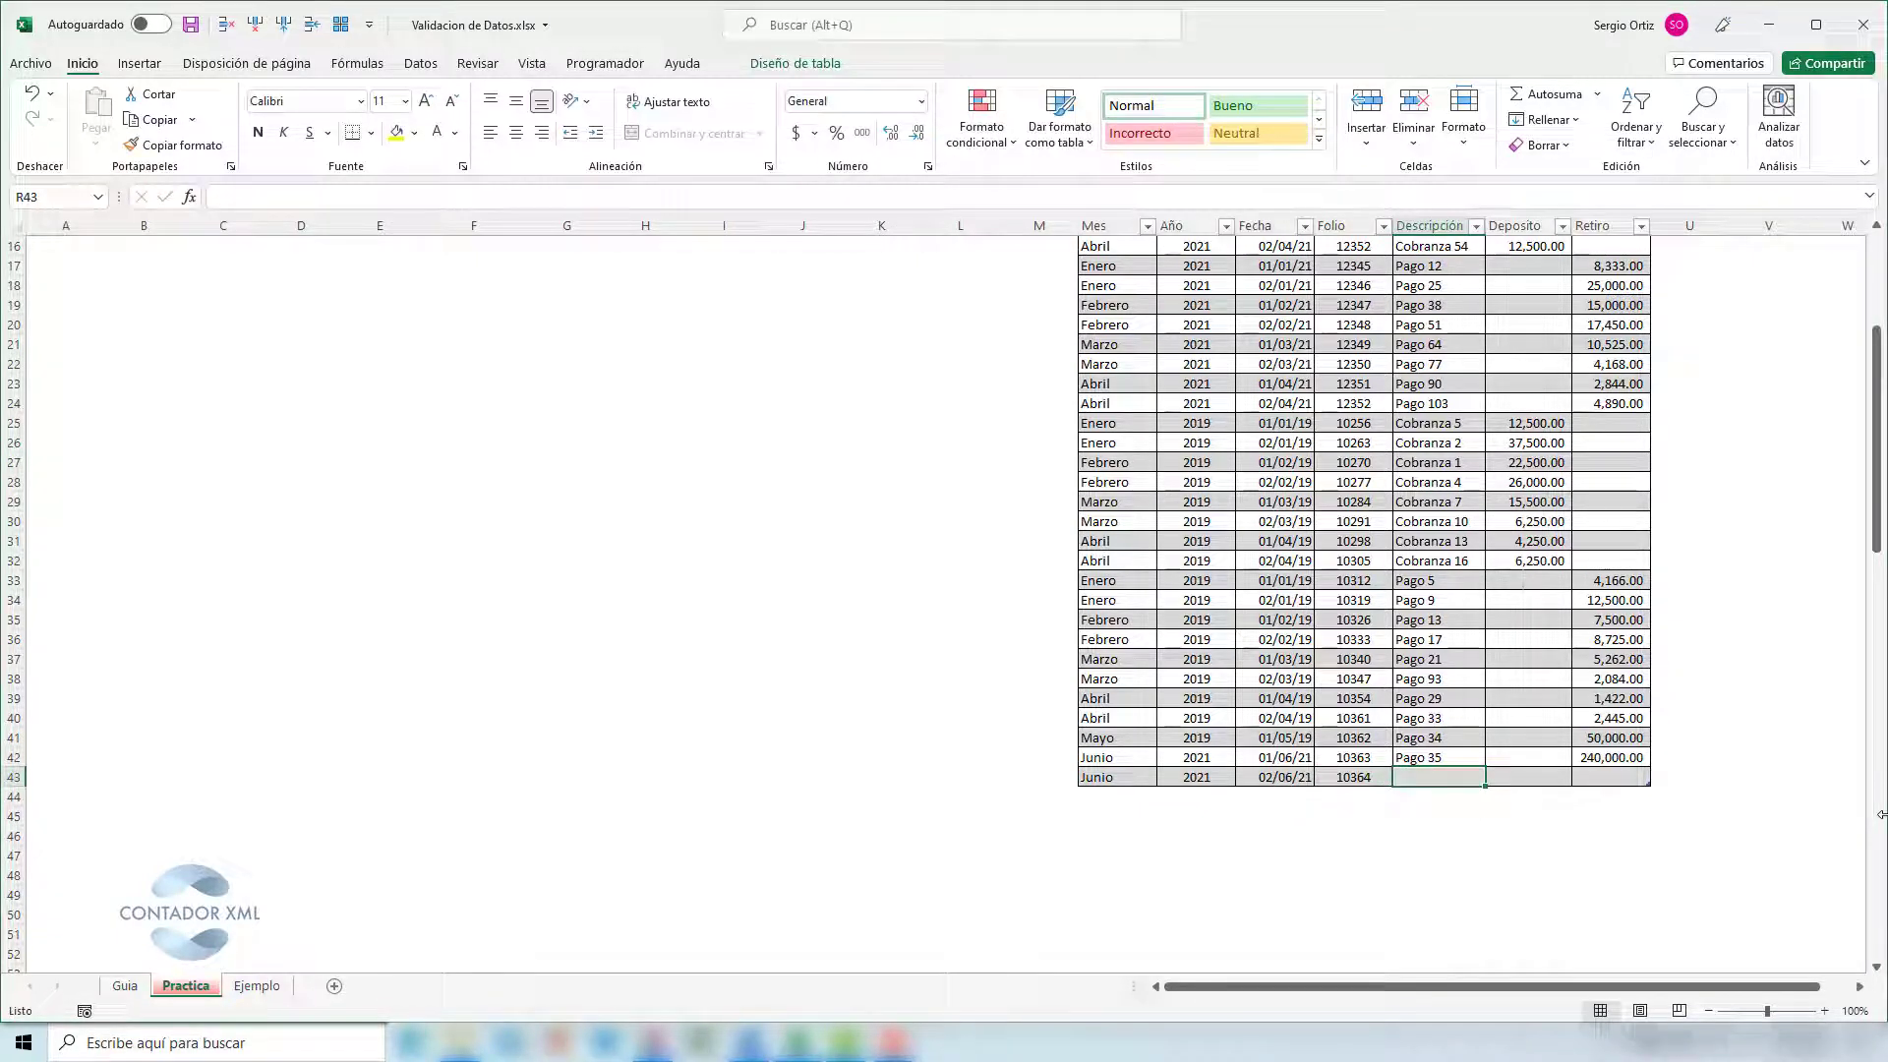
- Complete the record in row 43 of the Bancos table with the description Pago 37 and a Retiro of 1000000
text(Pago)
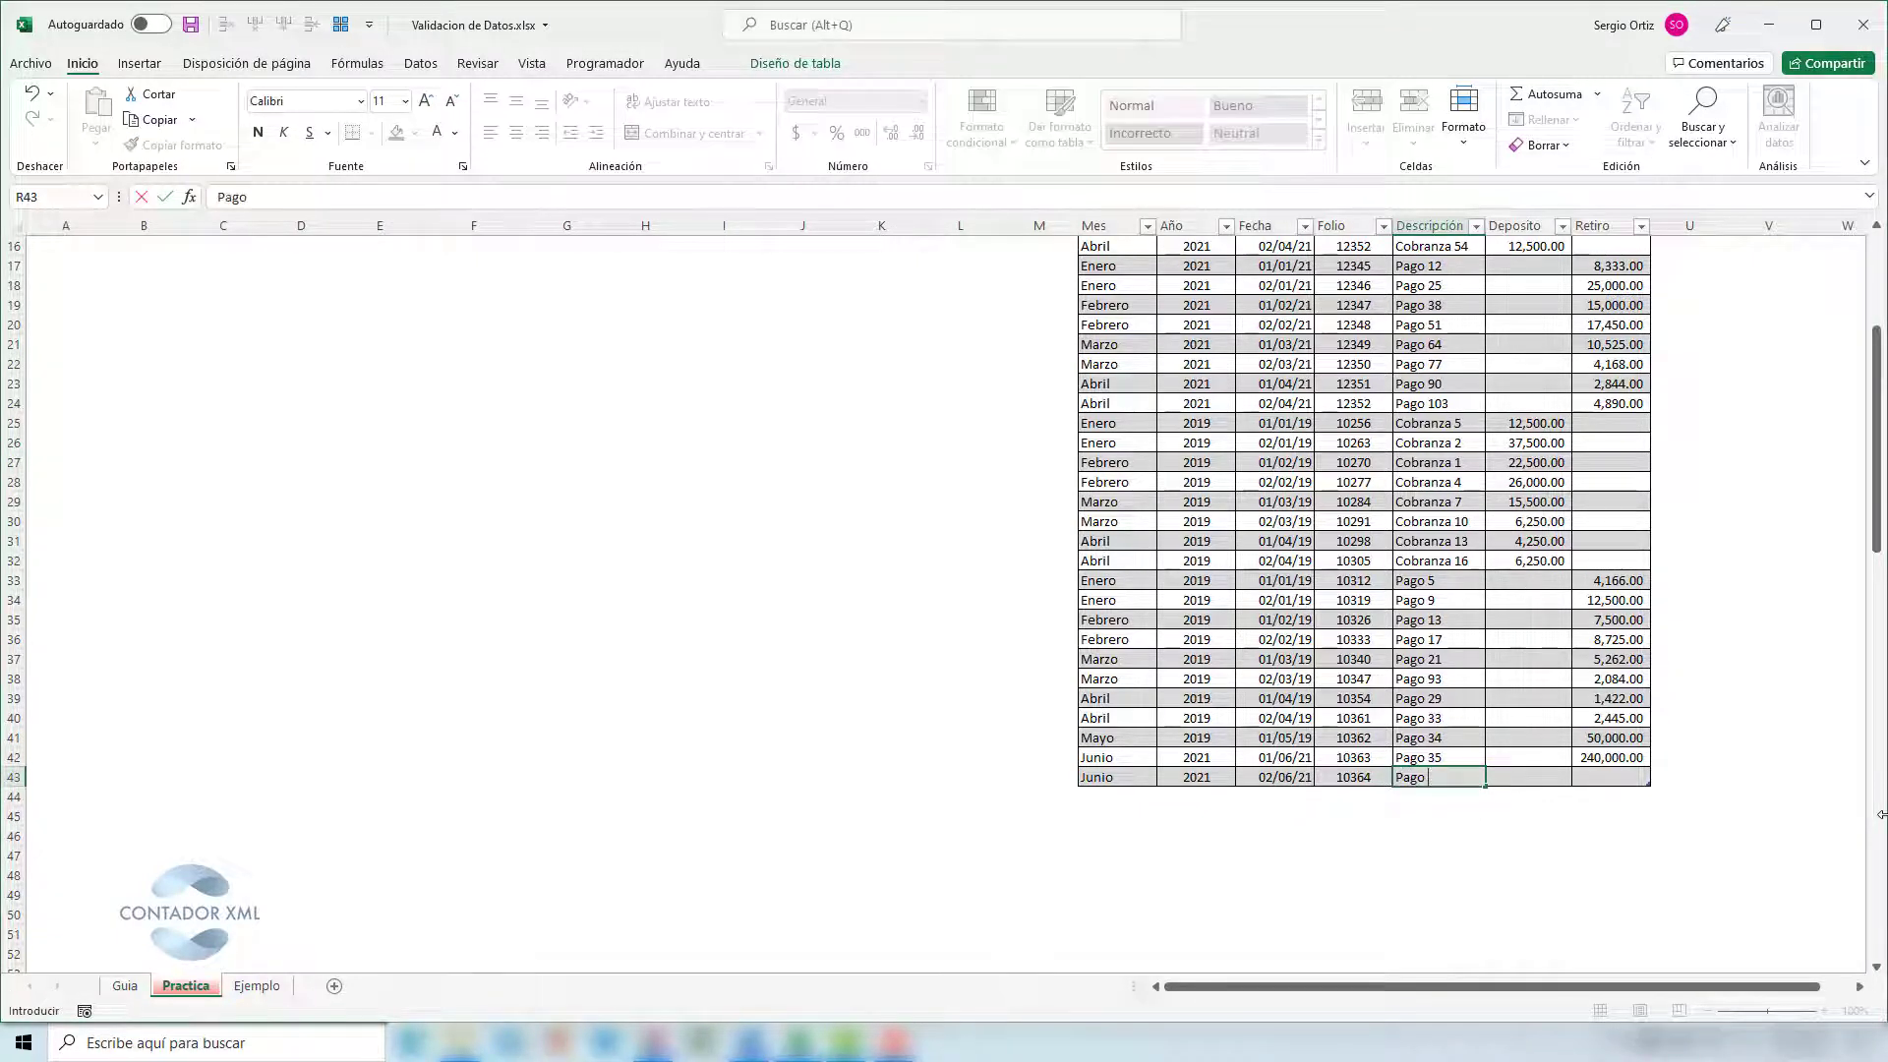
text( 37)
key(Tab)
key(Tab)
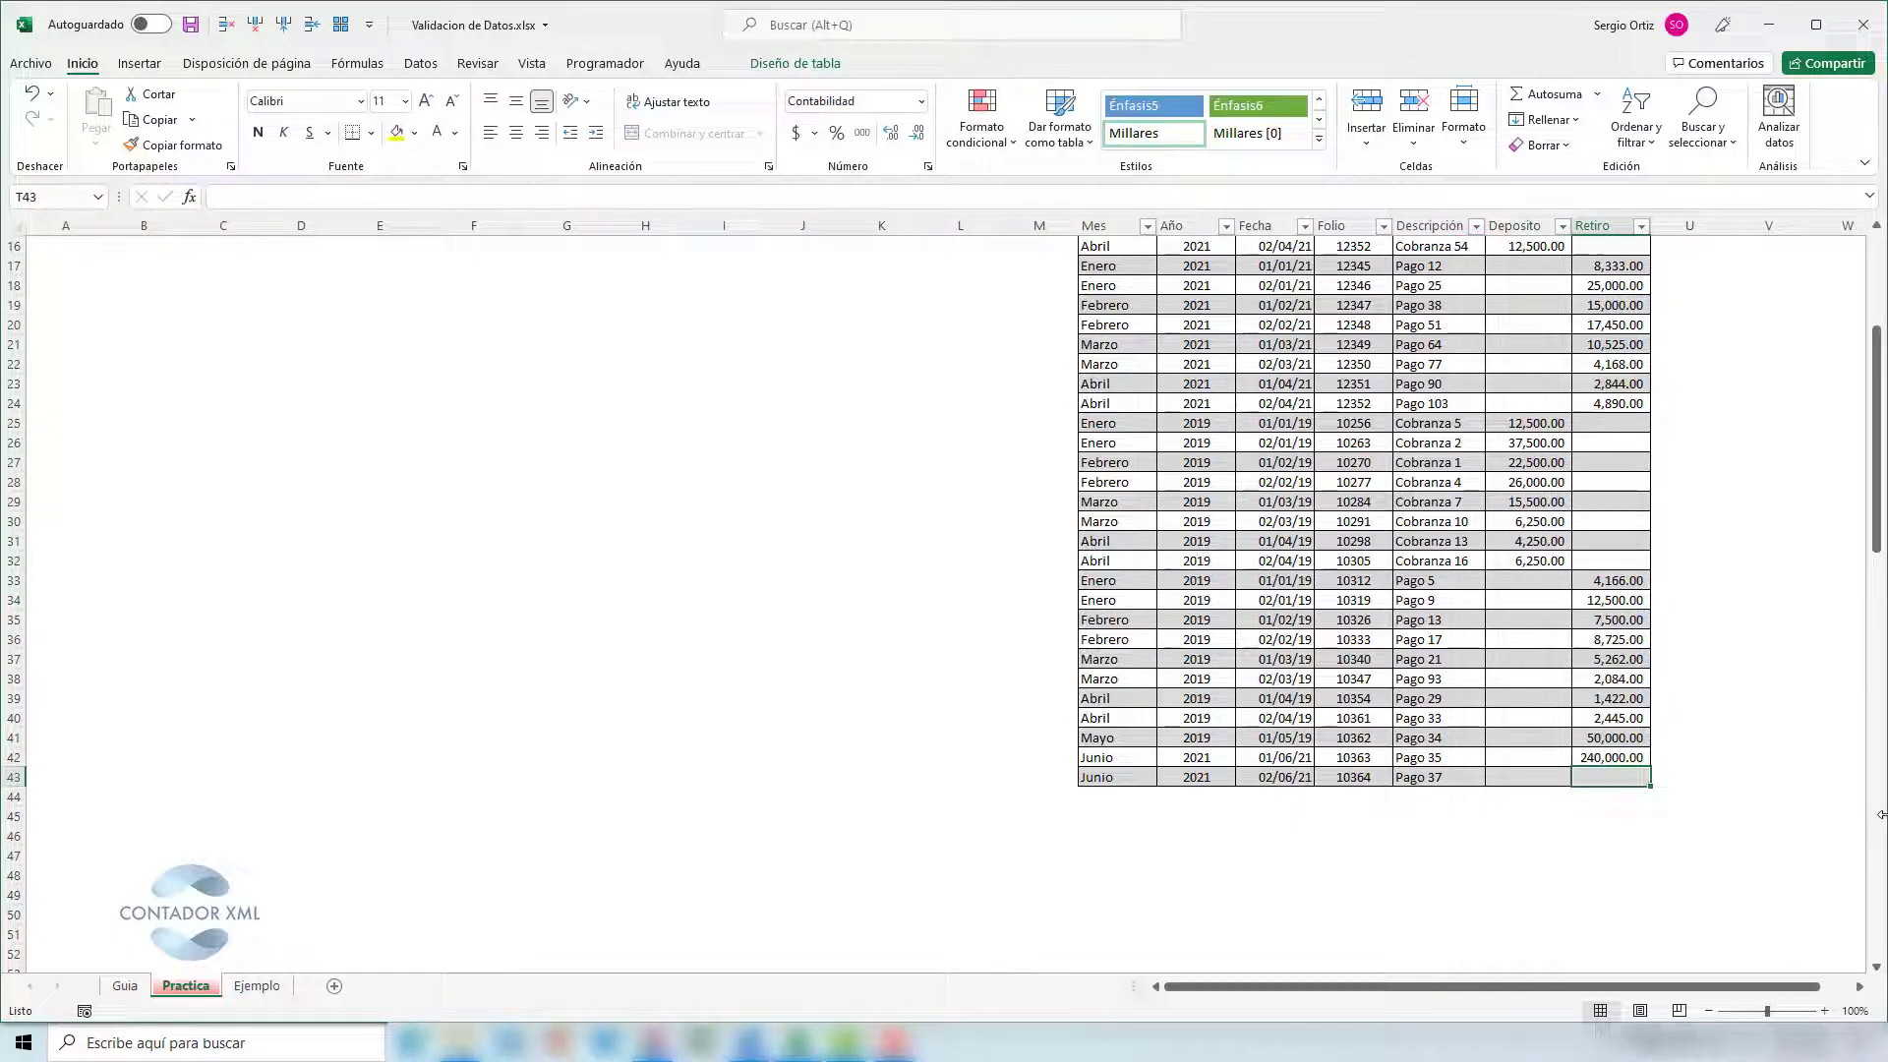
text(1000000)
key(Return)
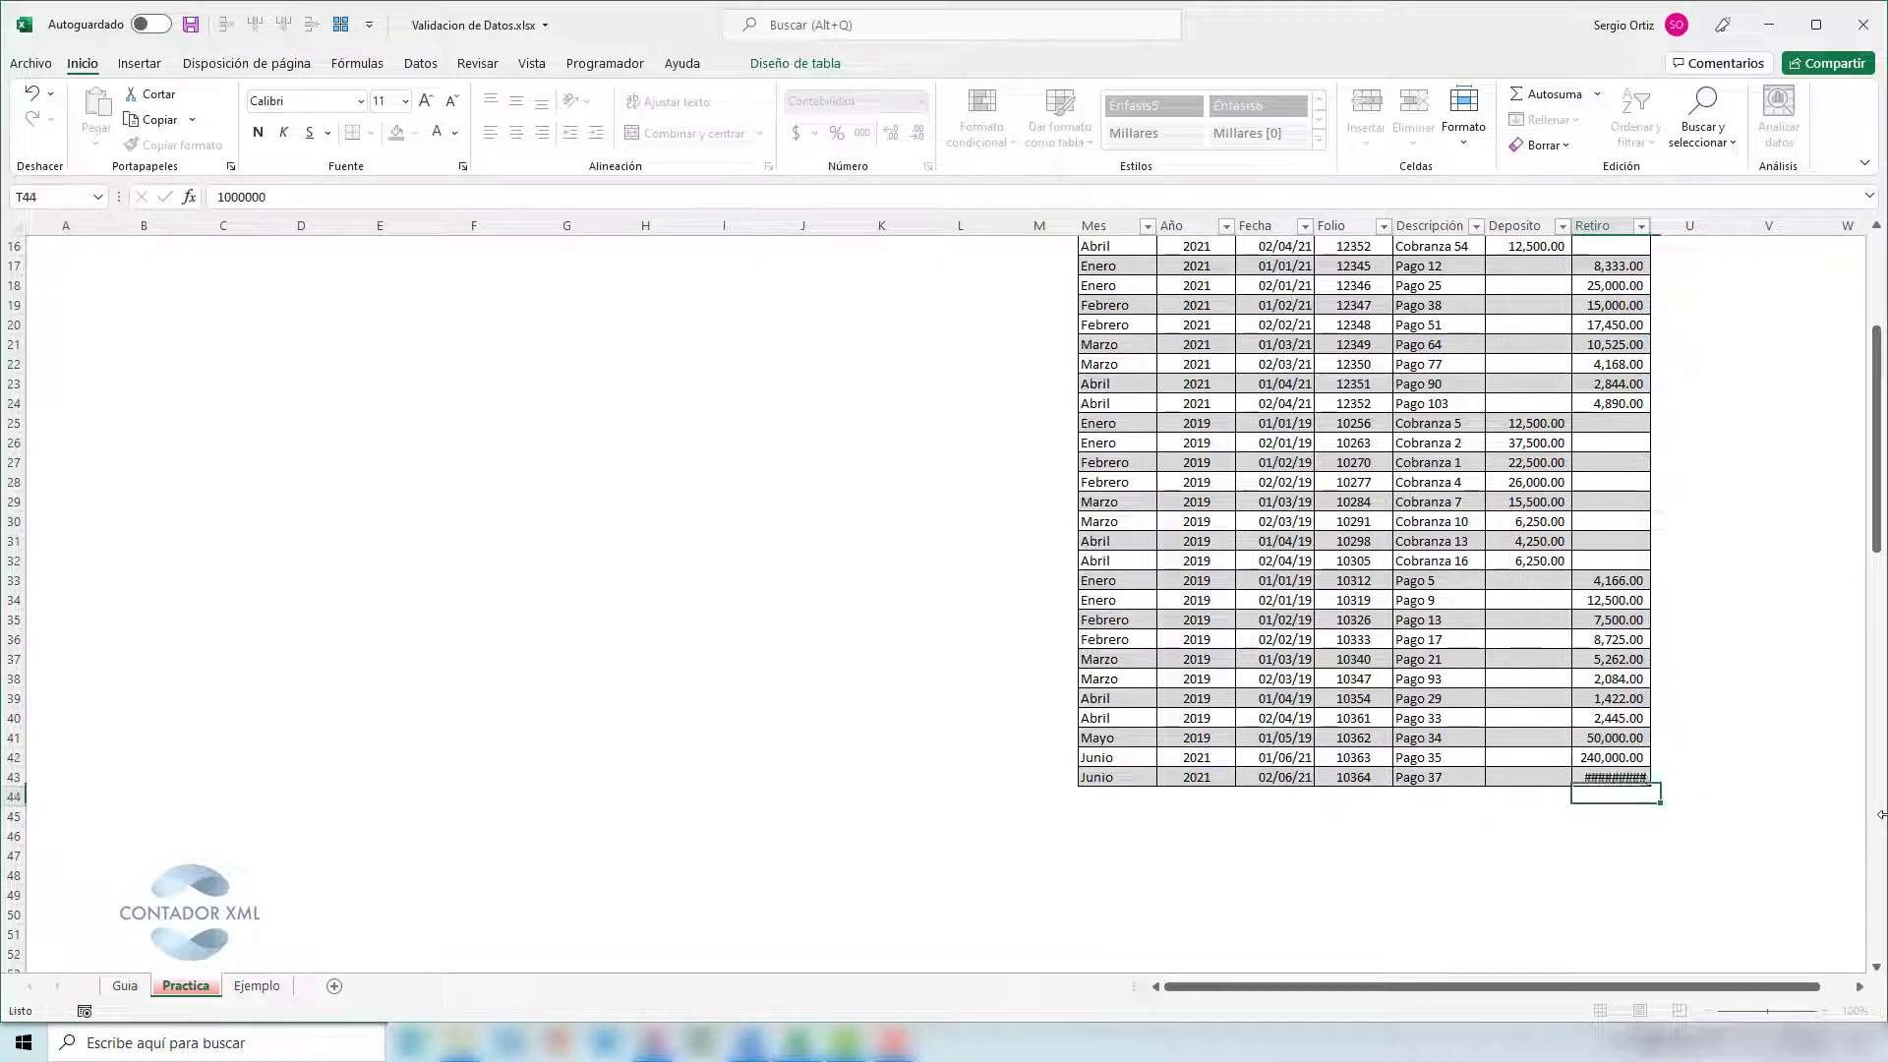
key(Up)
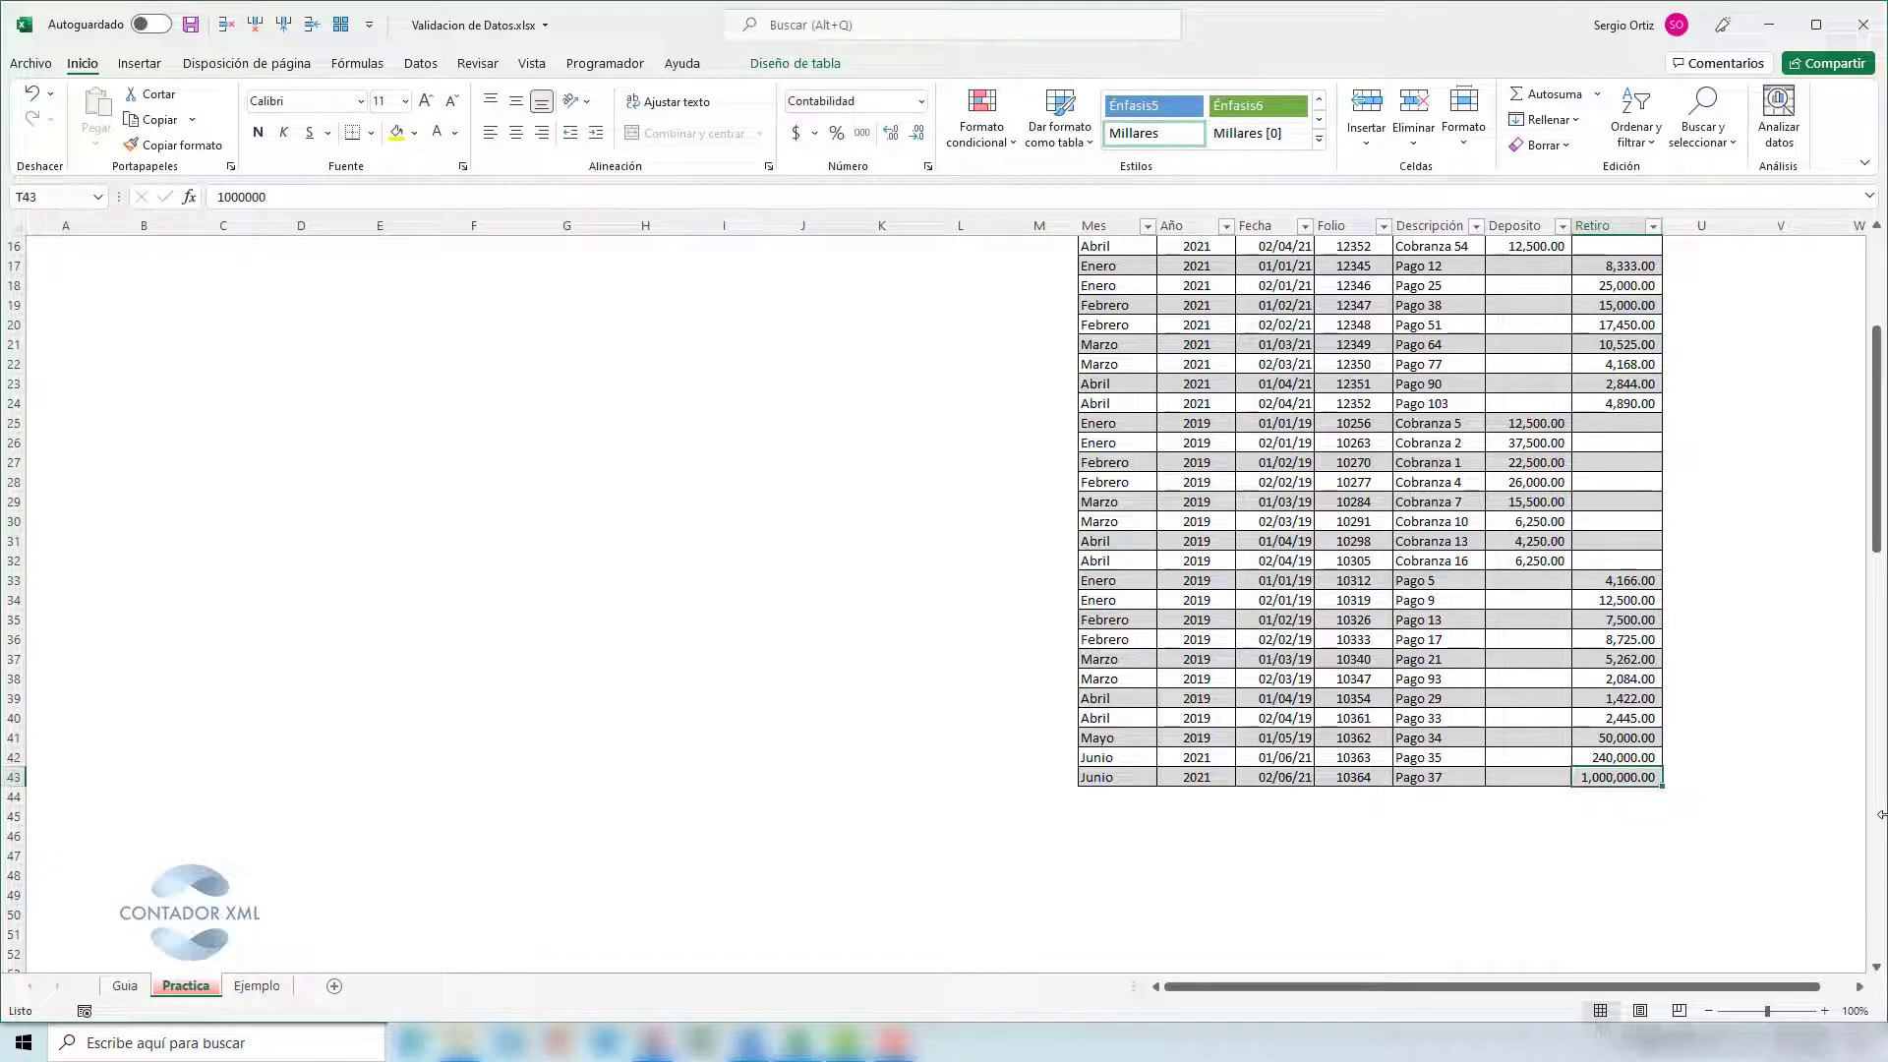
- Return to the report at the start of the Practica sheet and check the Retiro of its second returned row
key(Home)
key(End)
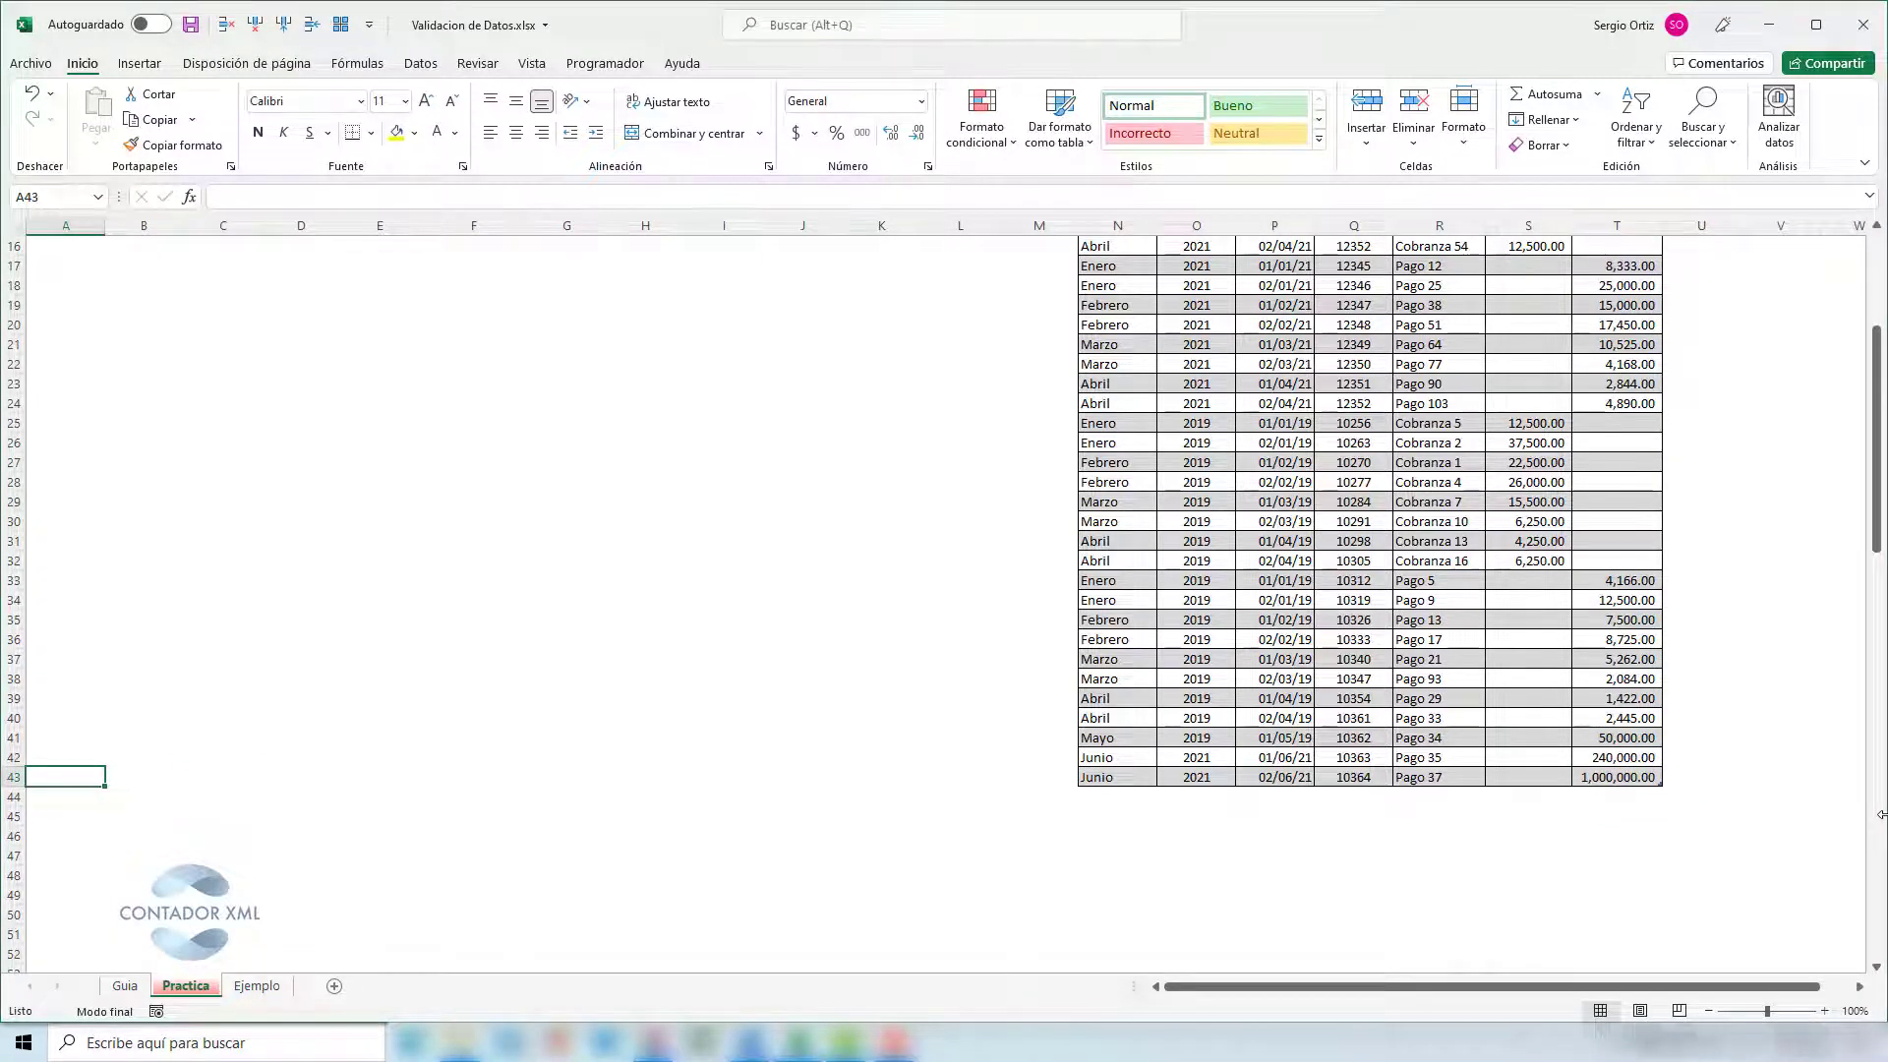
key(Up)
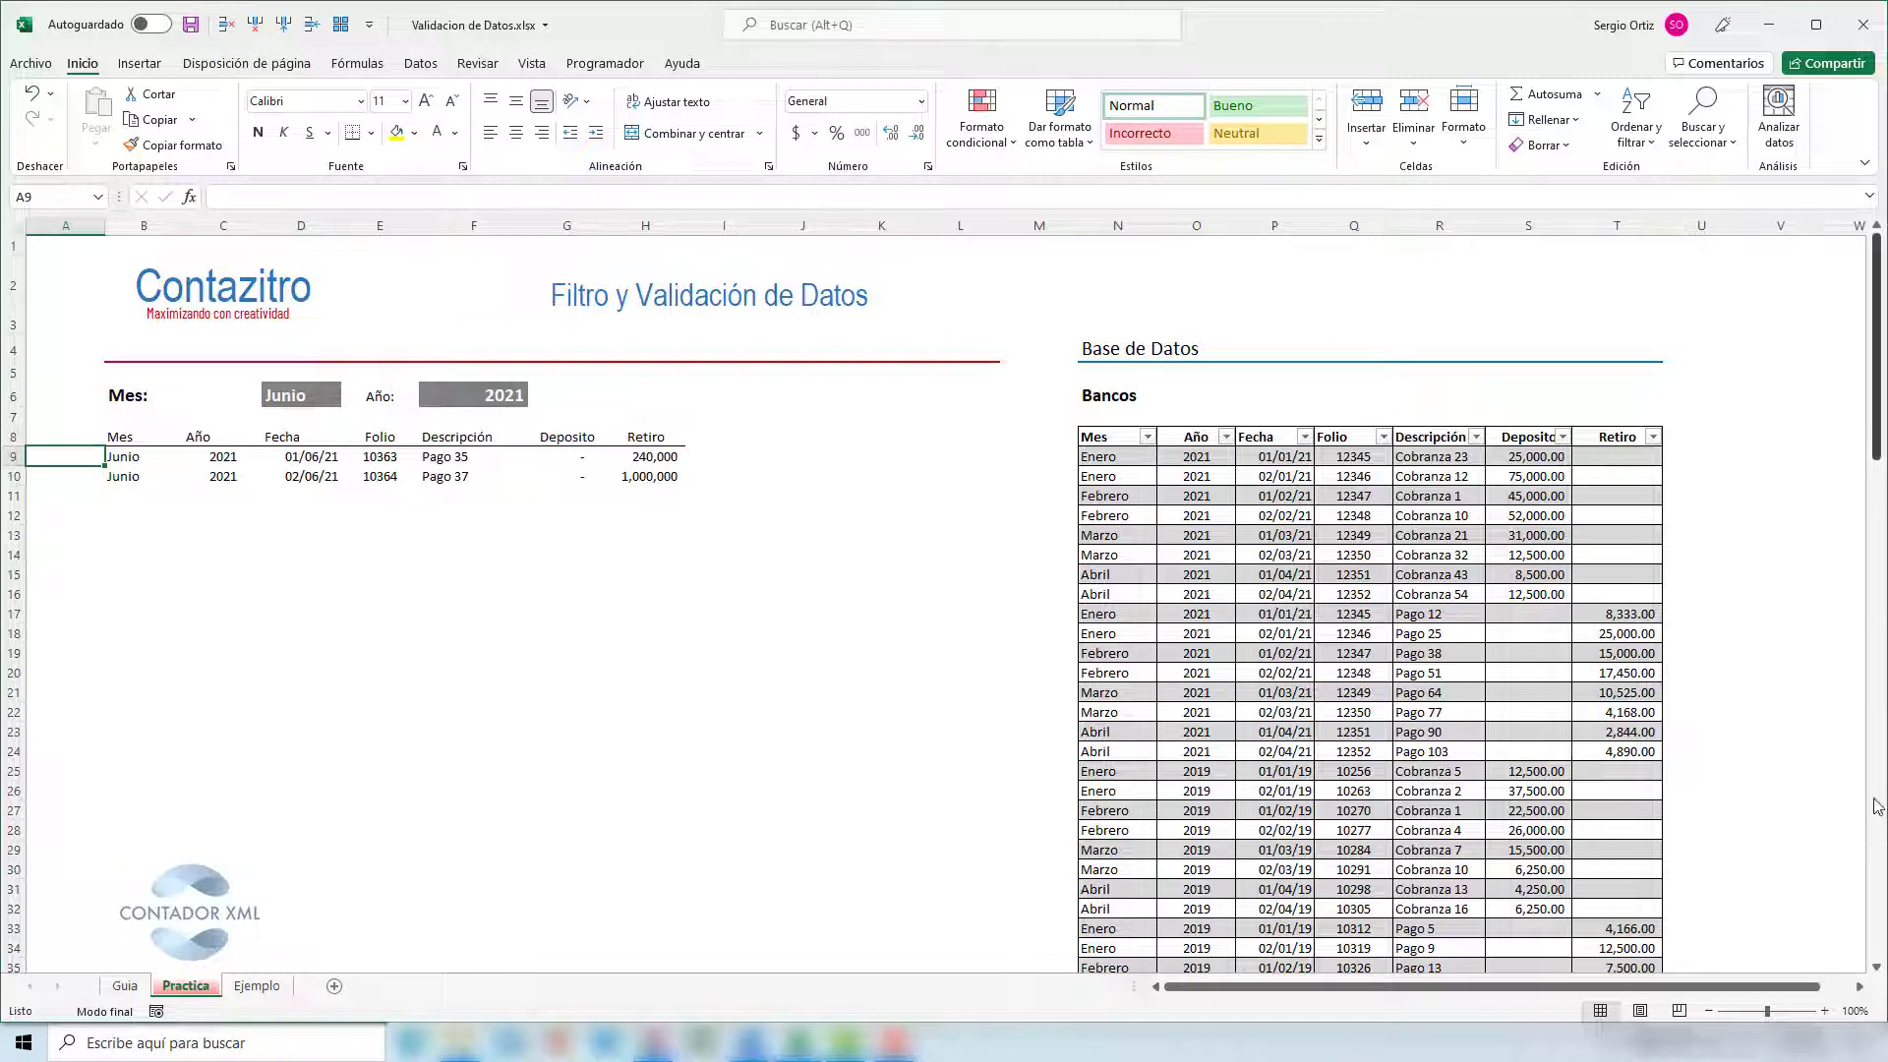
click(653, 476)
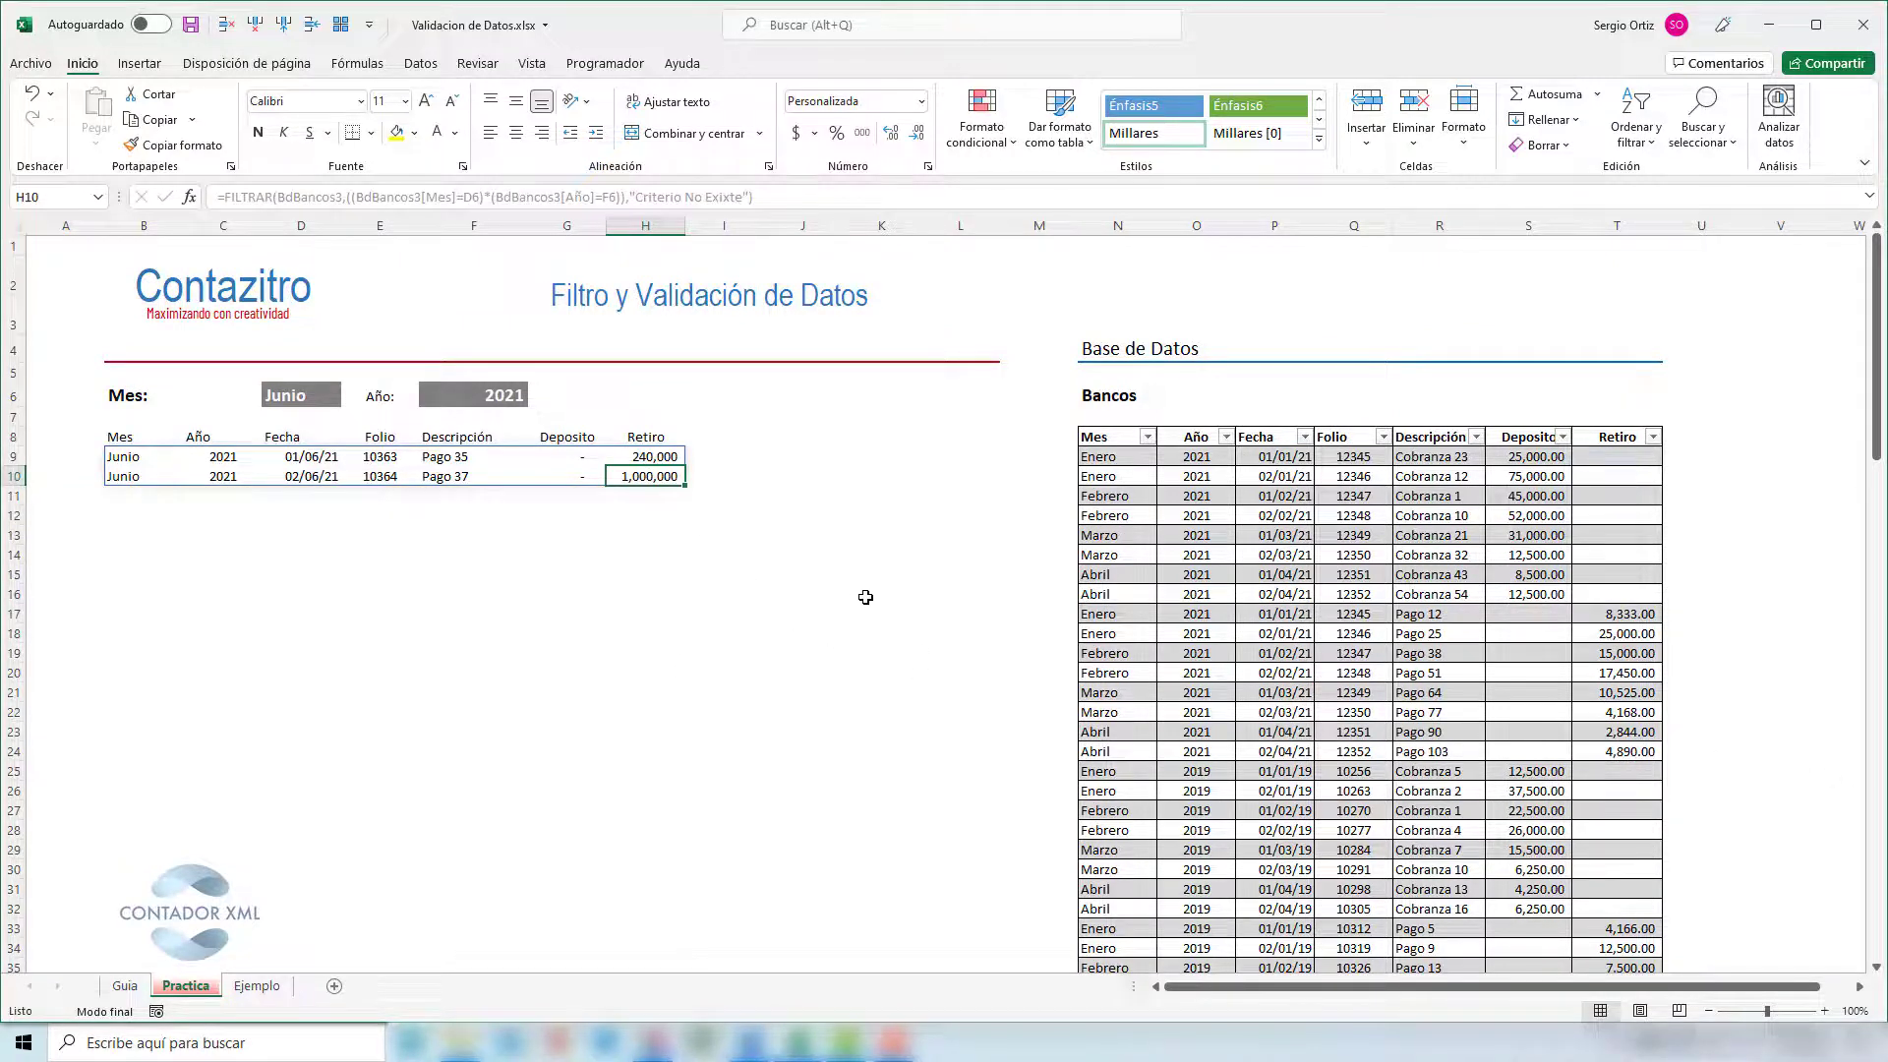
- Review the FILTRAR formula in B9, examining its array argument, its month and year conditions, and the asterisk joining them
click(124, 453)
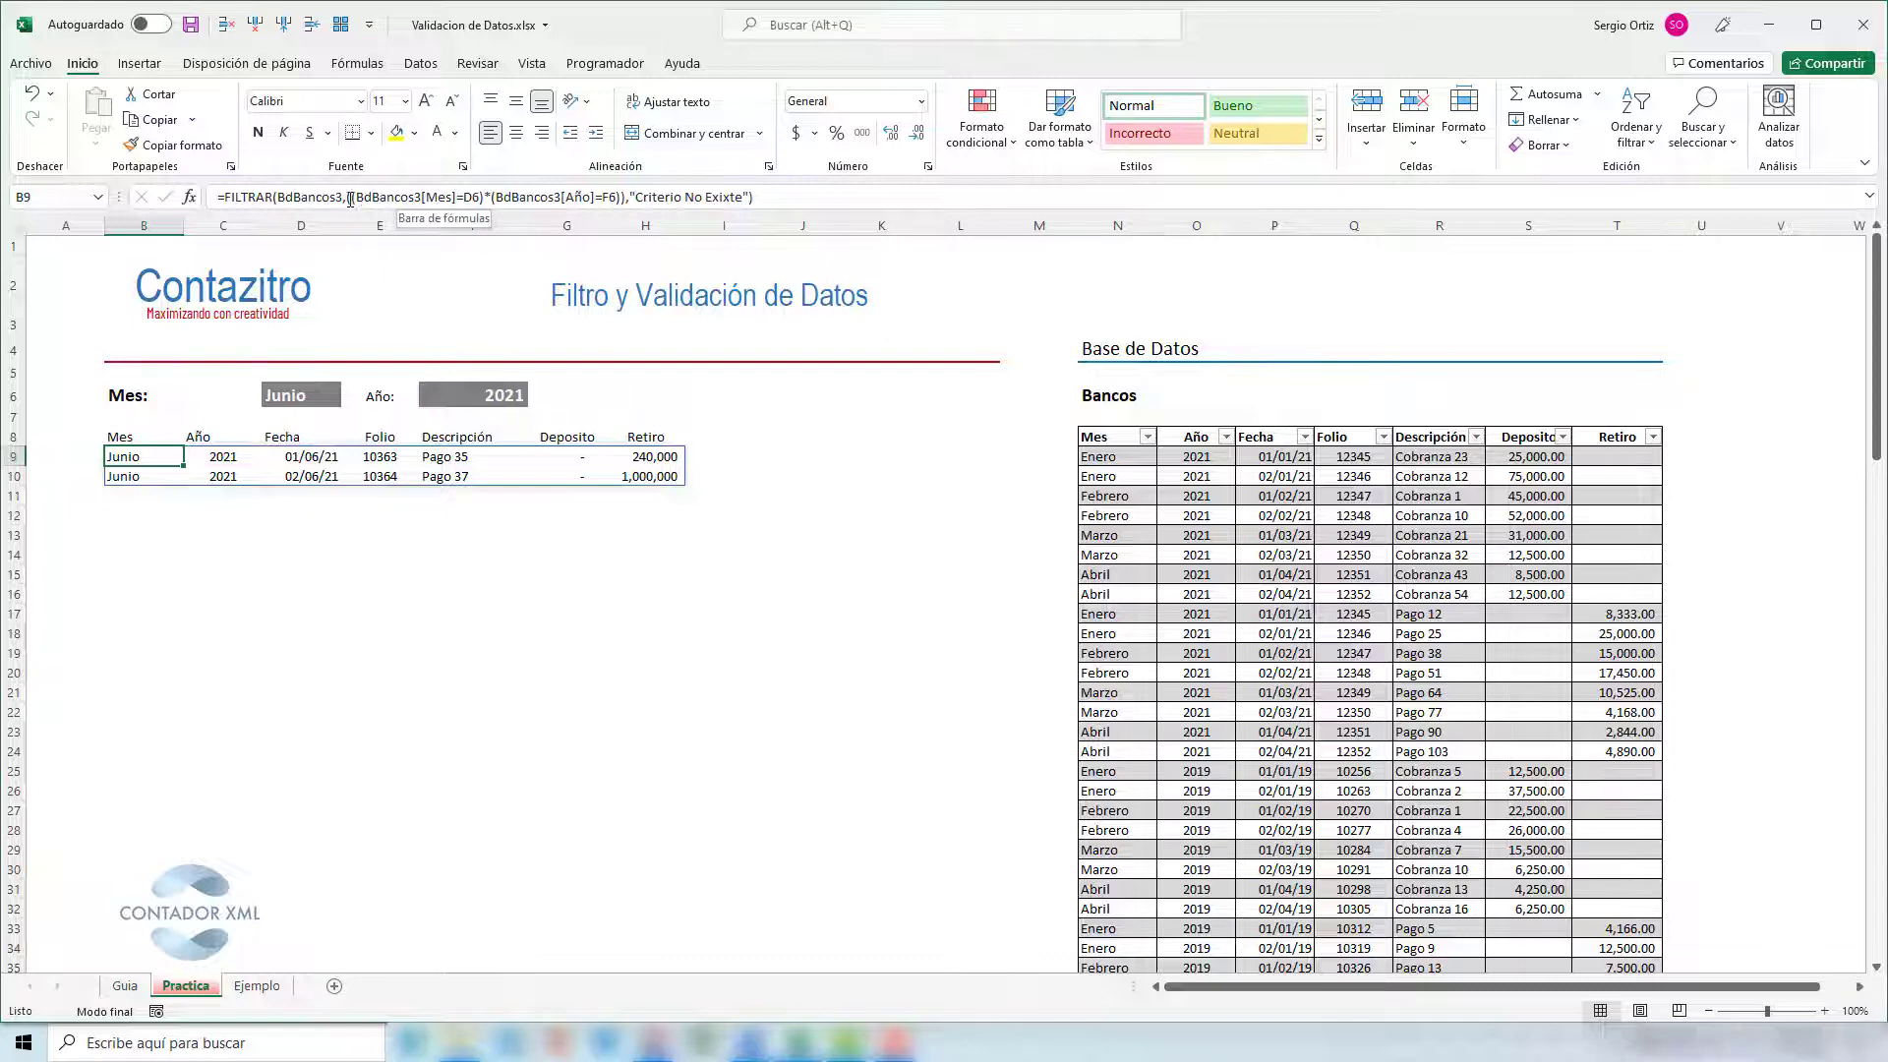
click(285, 197)
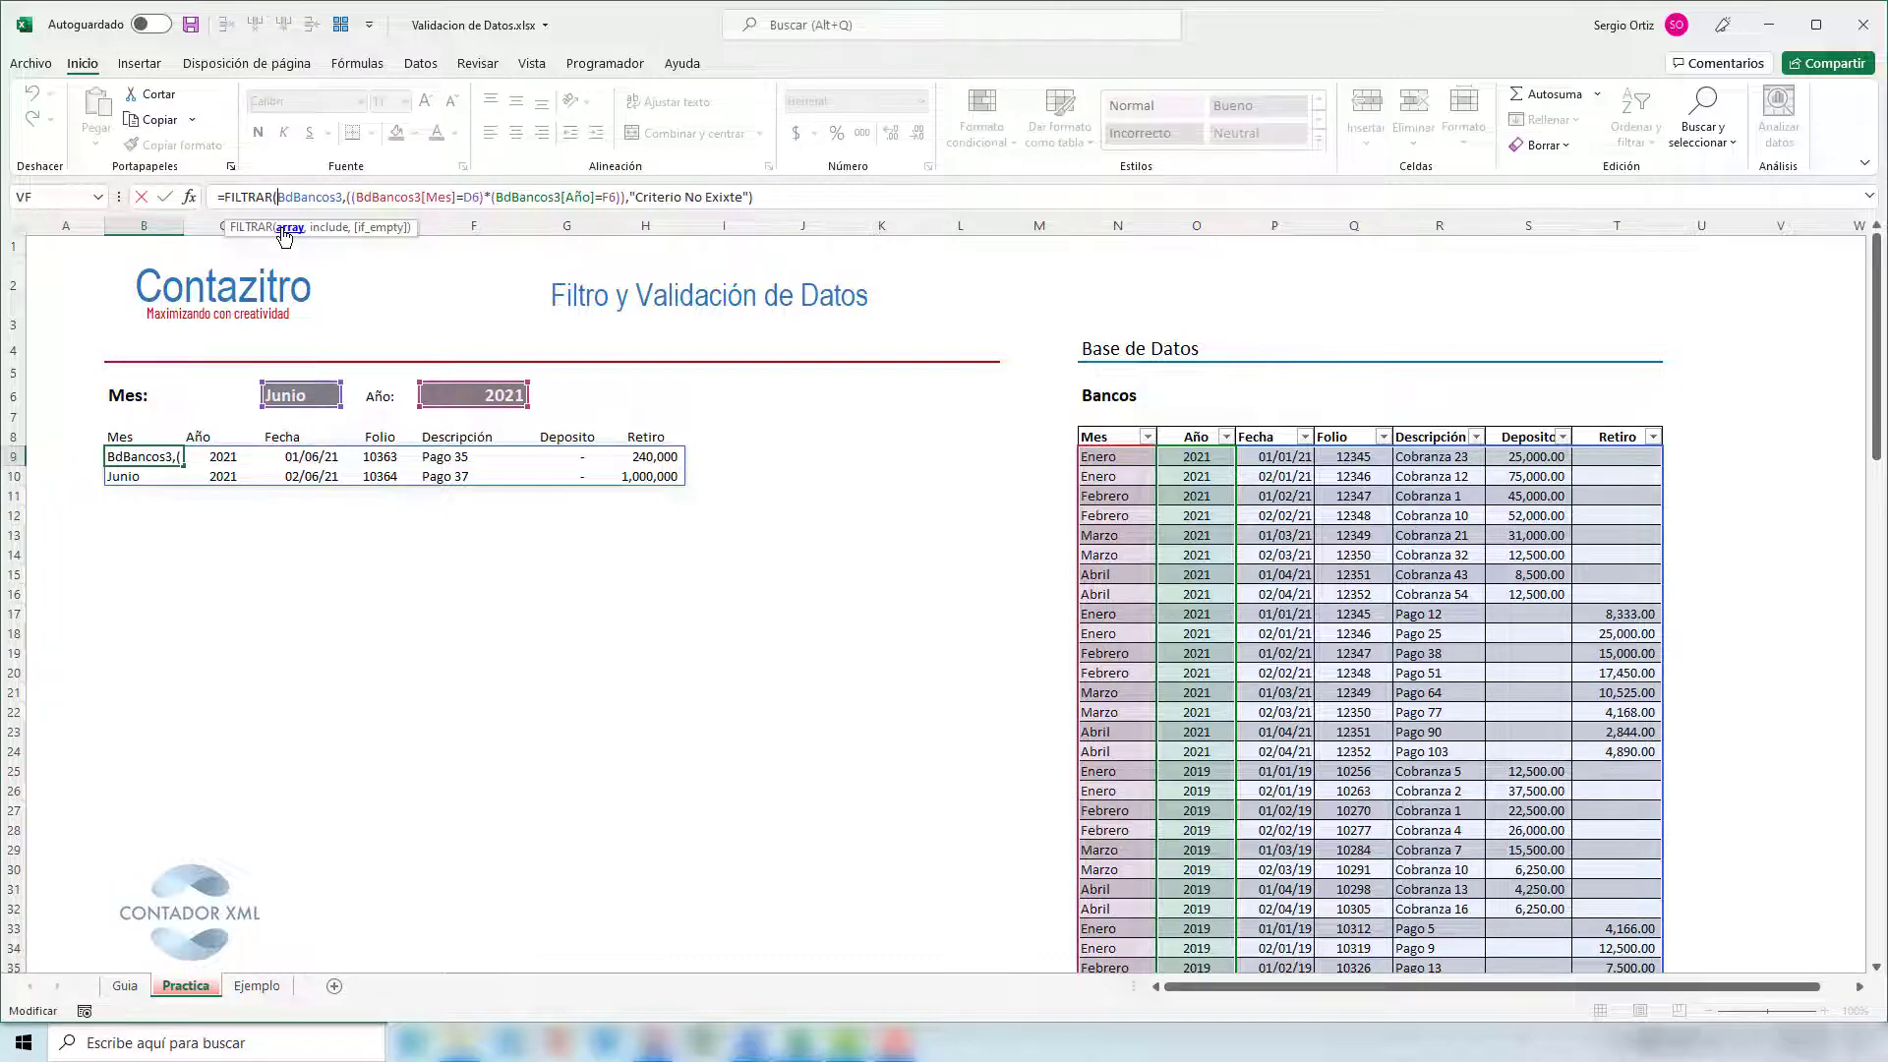
click(350, 196)
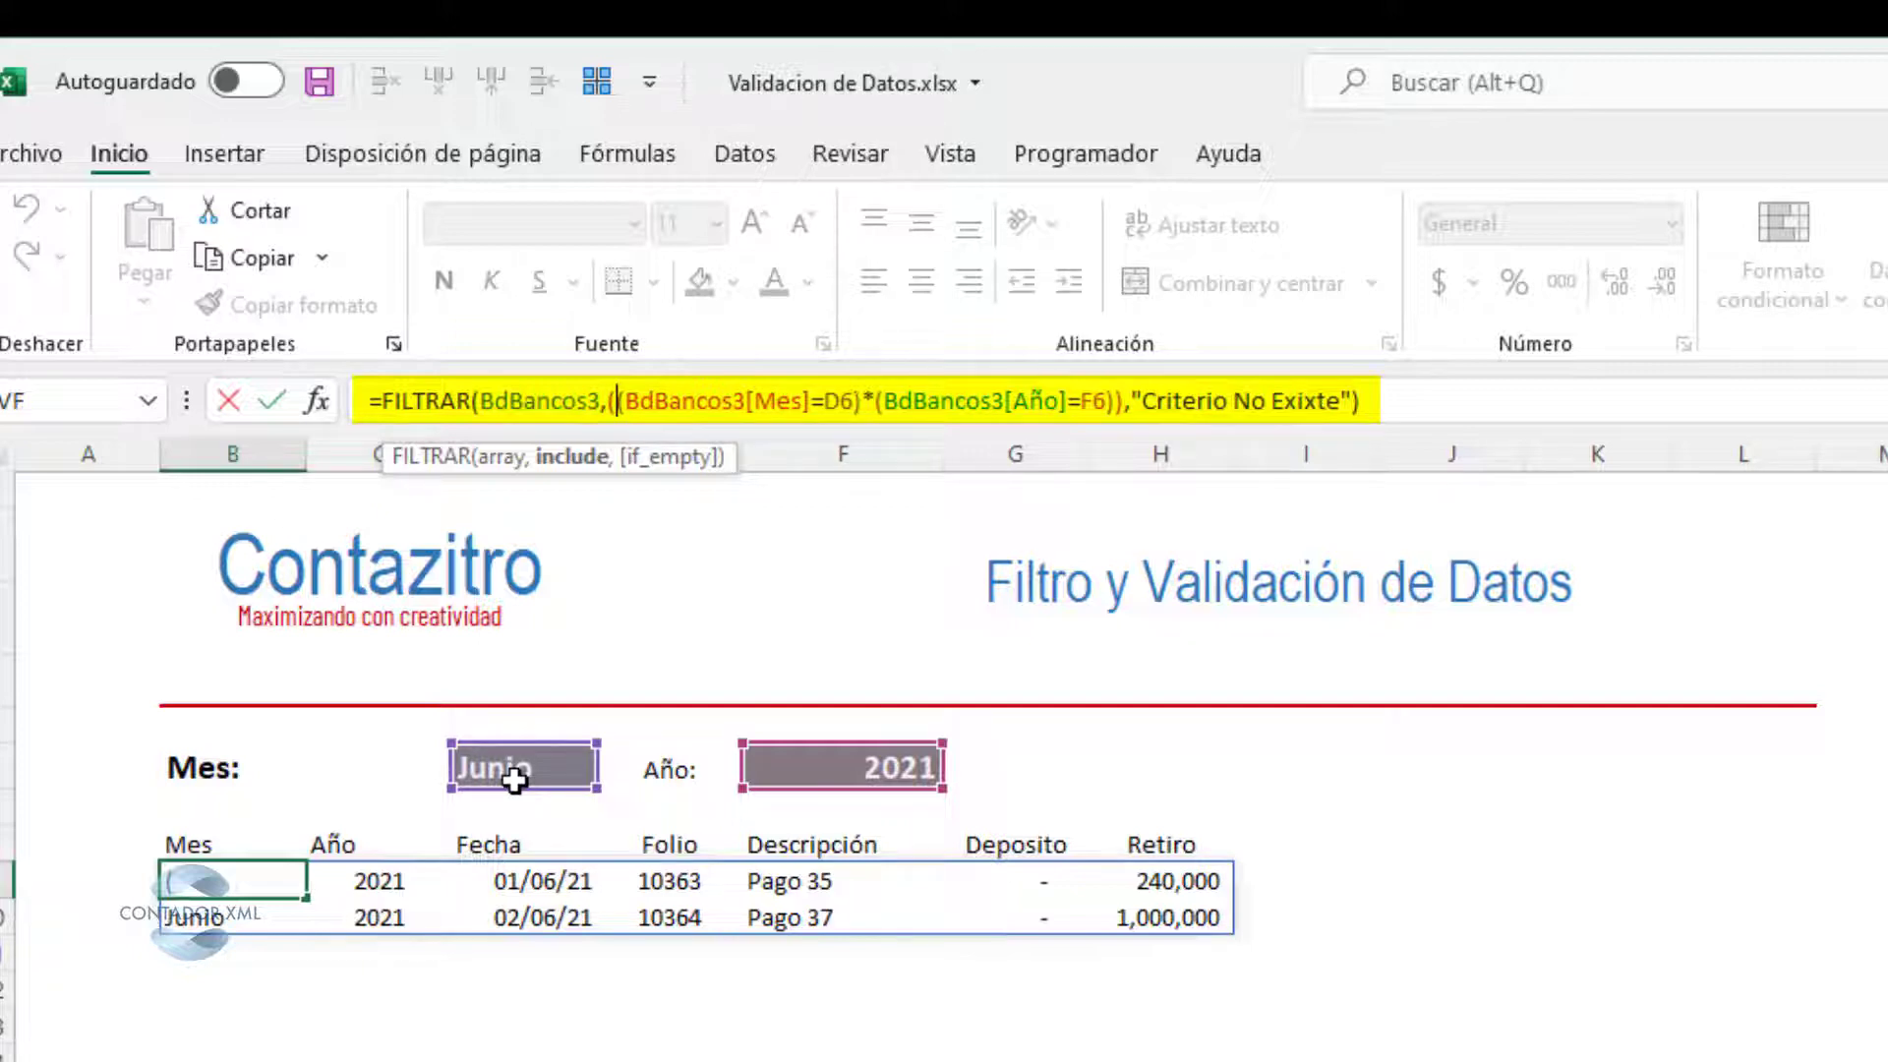
double_click(868, 400)
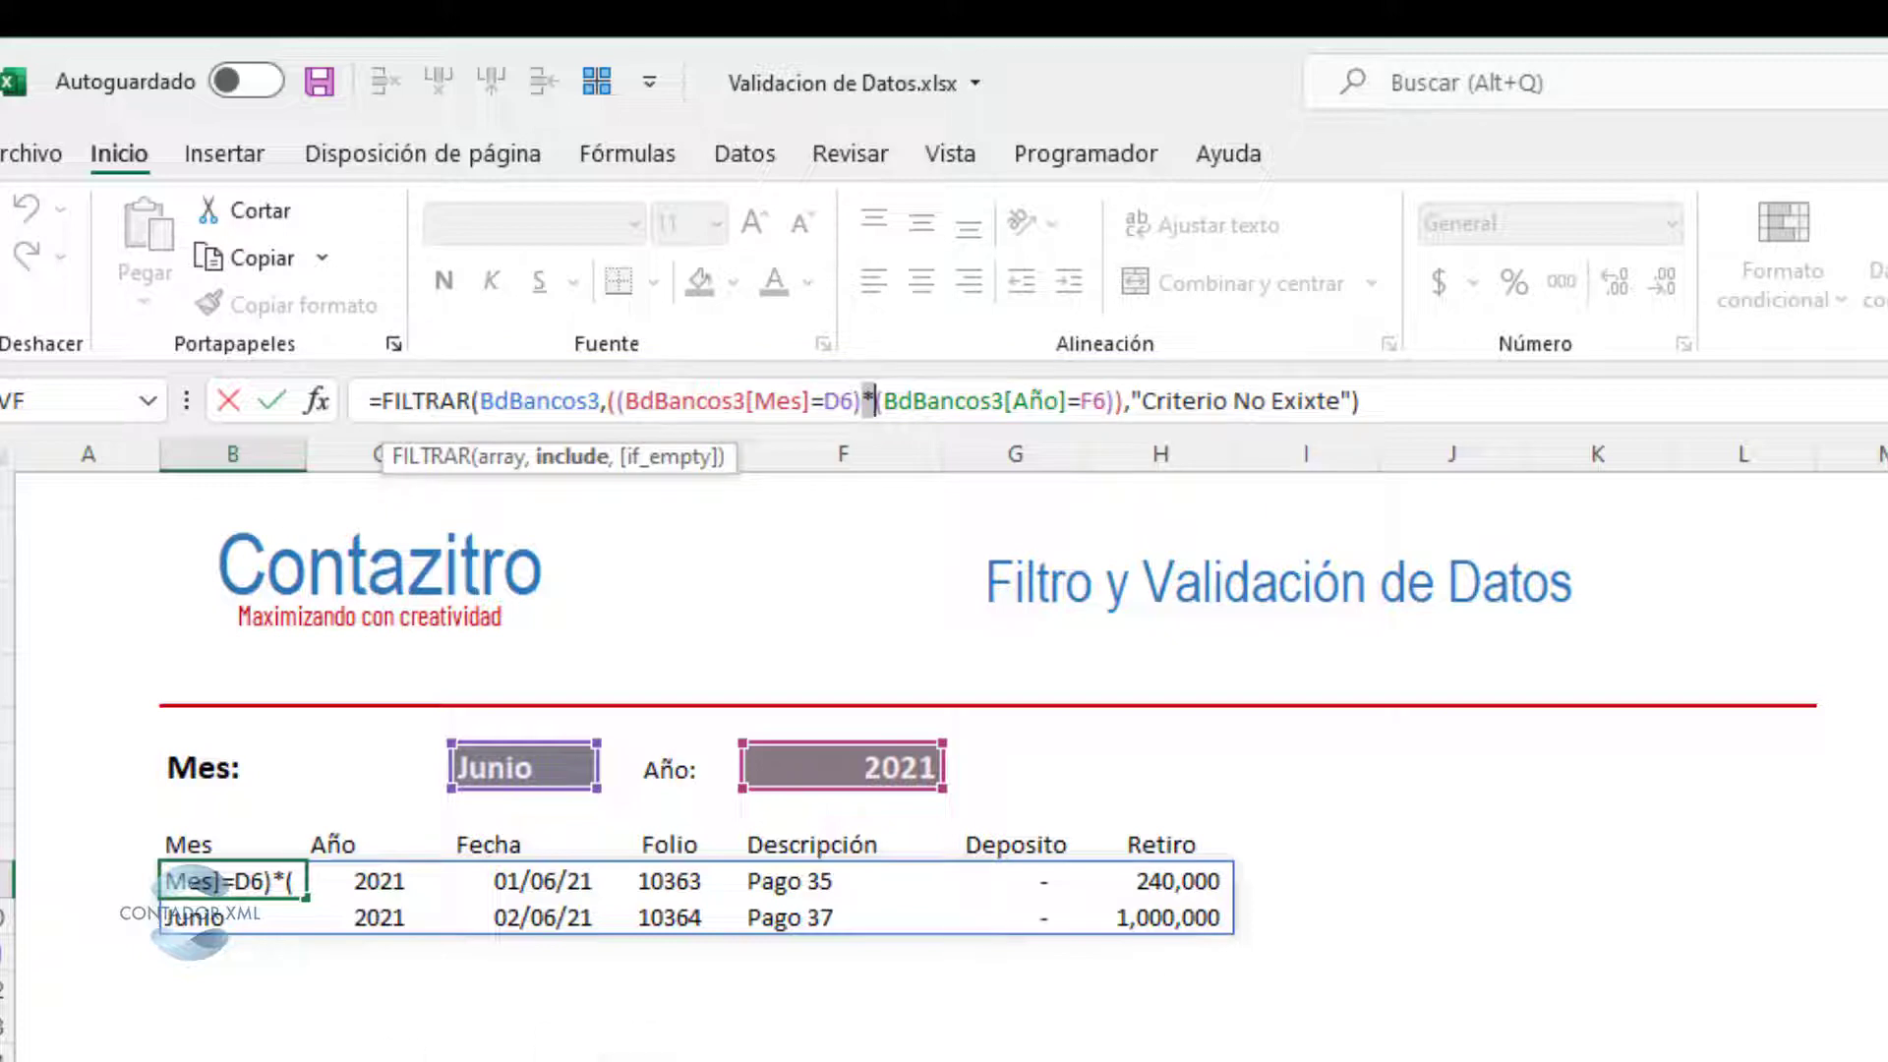
key(Return)
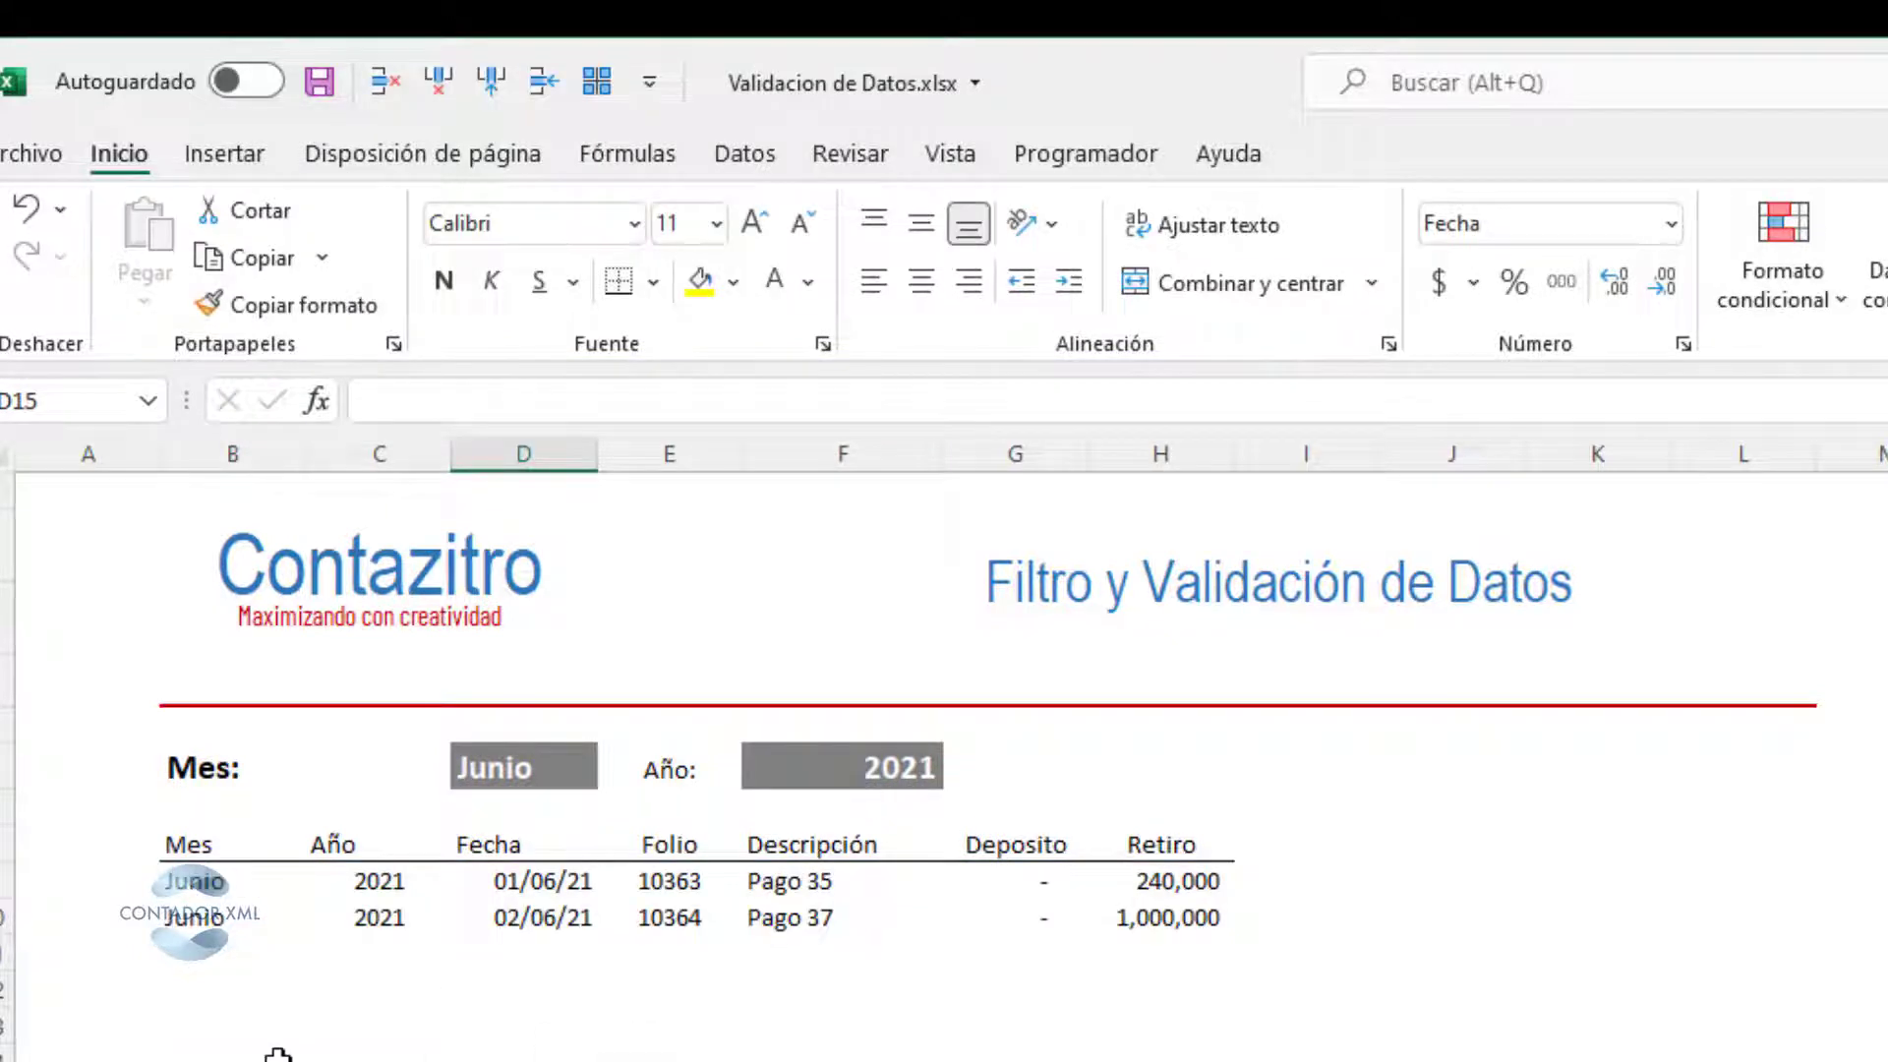
- Test blocking the formula's output range by entering 1 in B10, and delete that value again
click(203, 925)
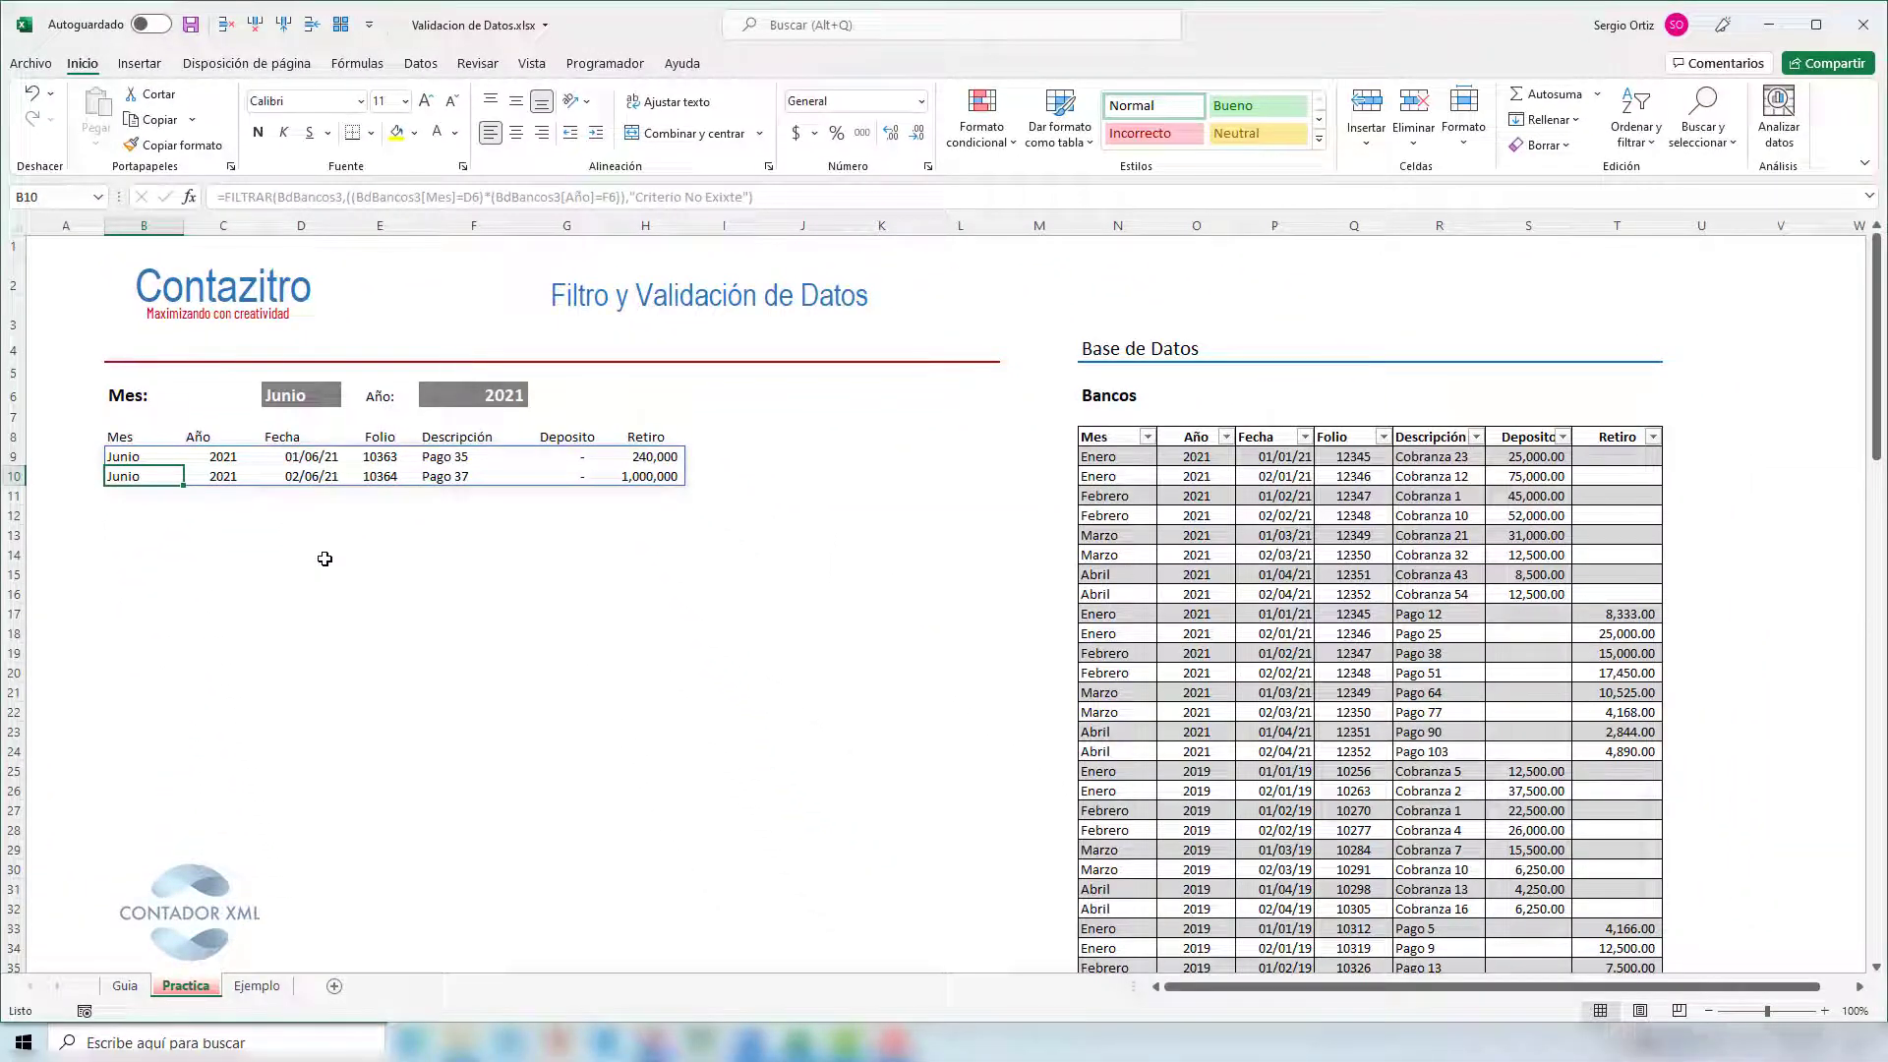
text(1)
key(Return)
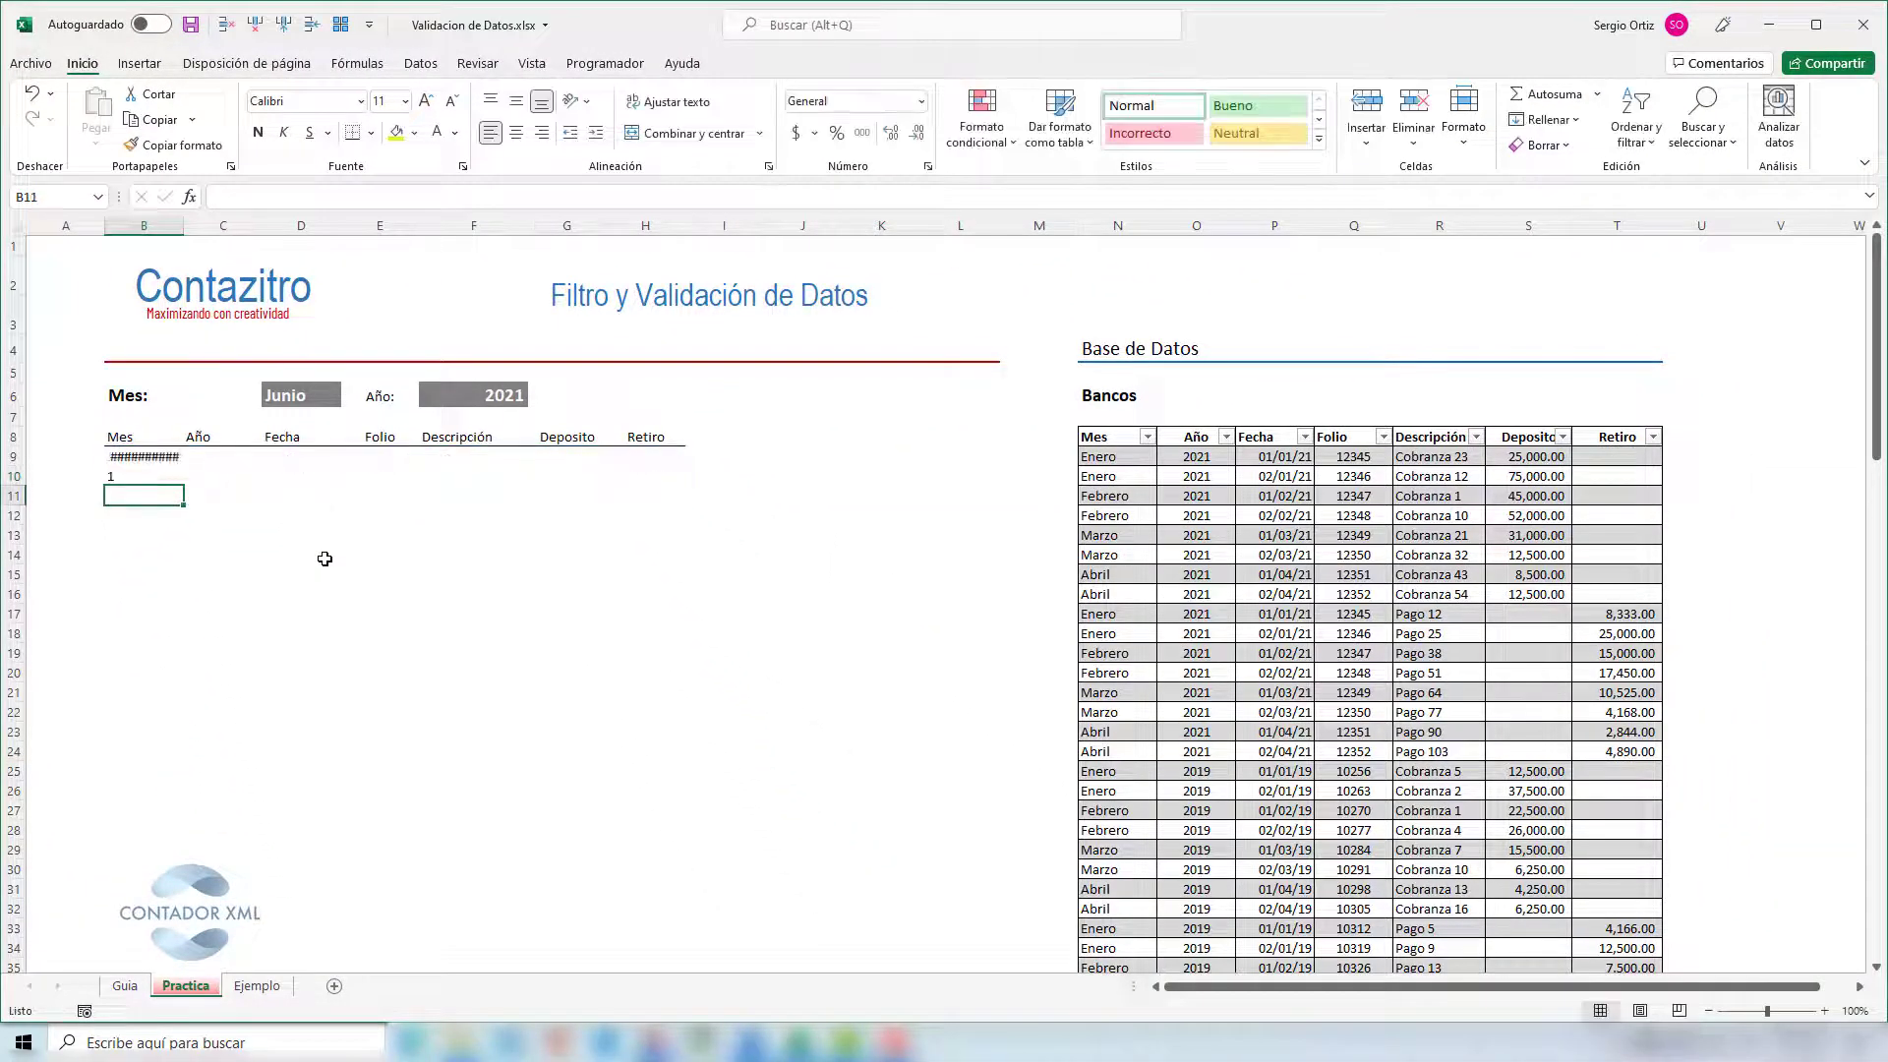
key(Up)
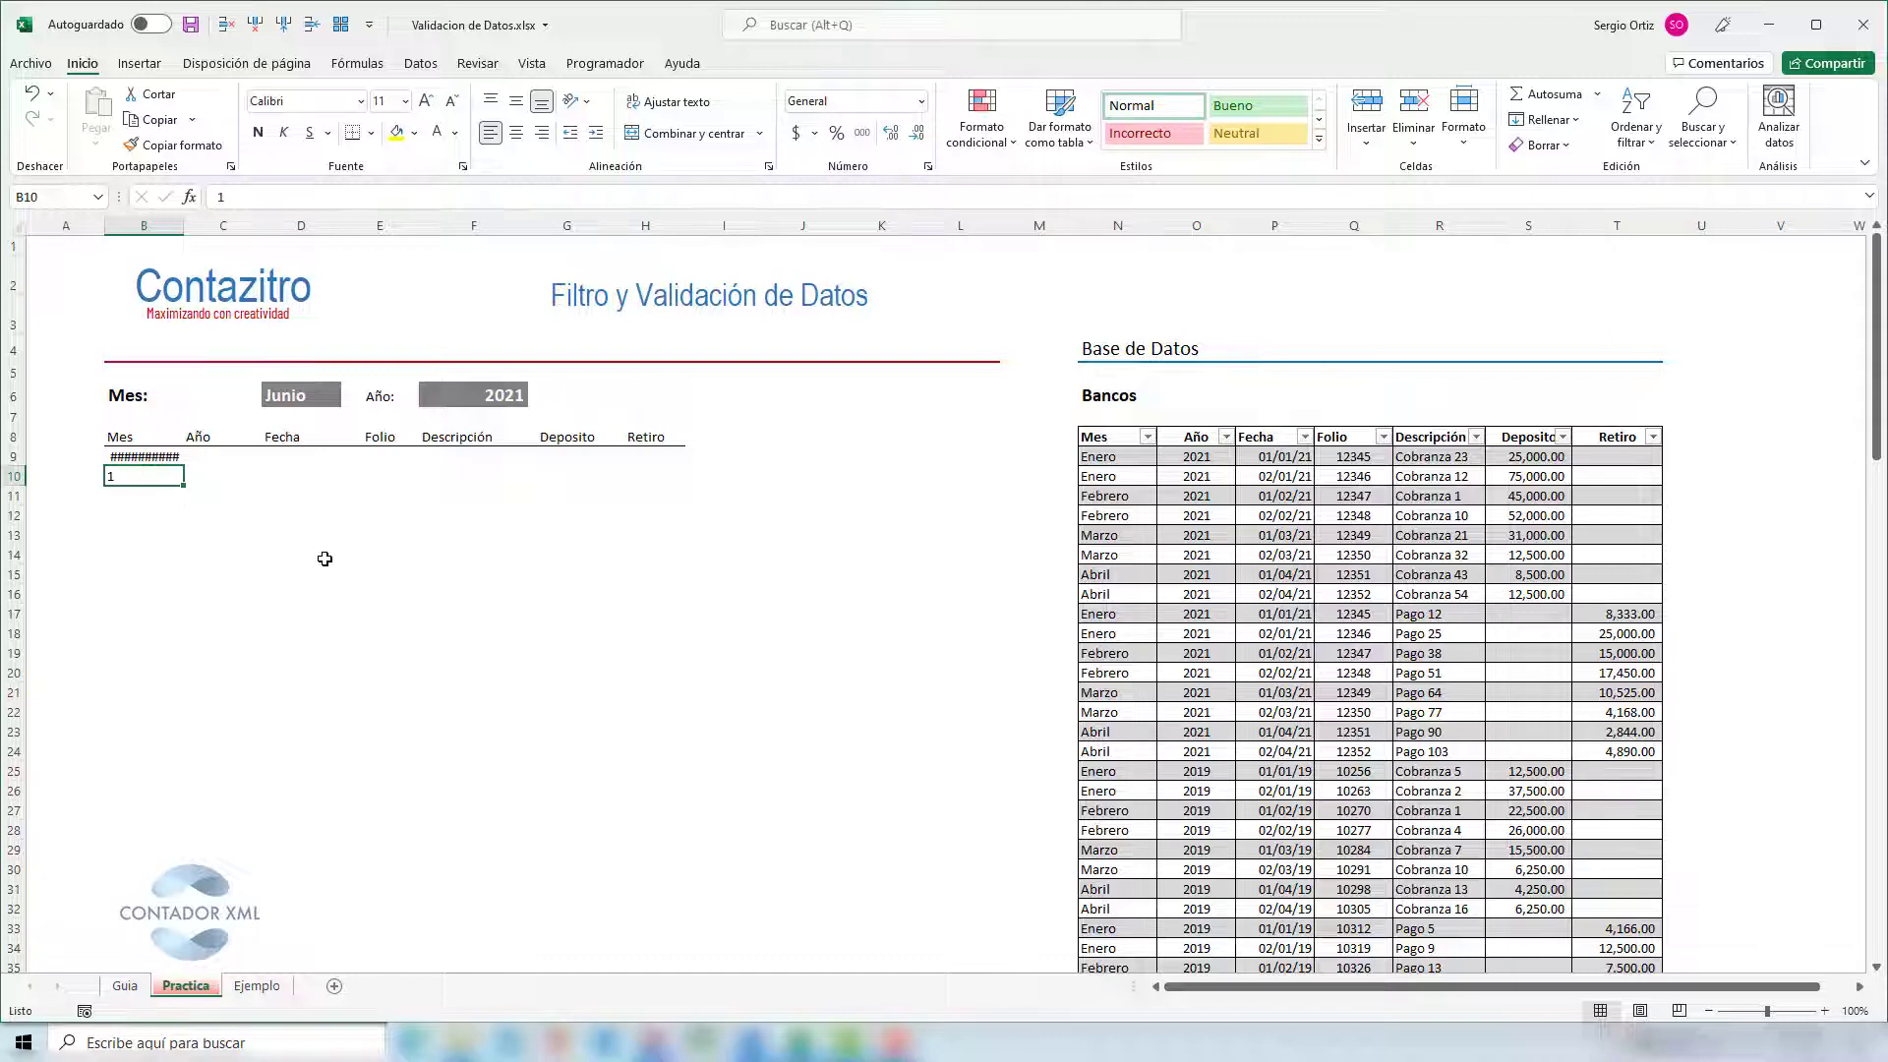
key(Delete)
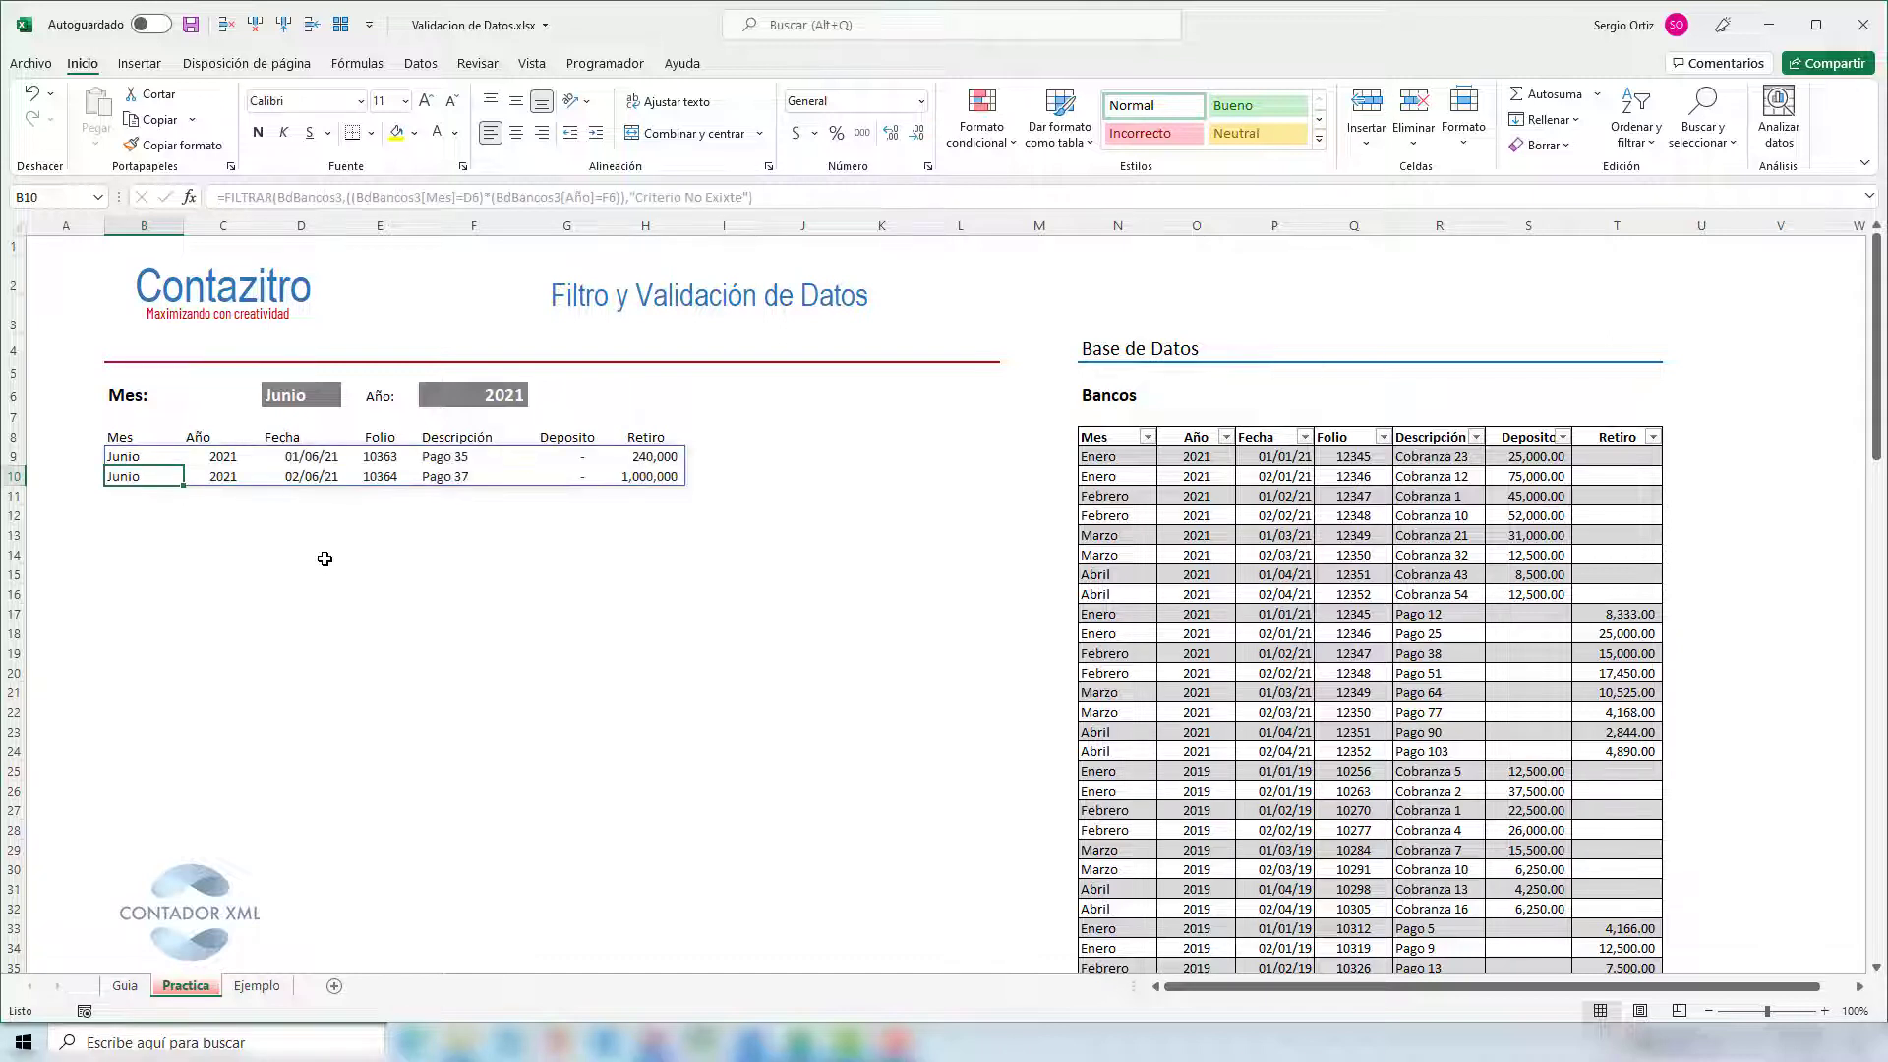
- Test a value of 1 in B16 below the report's results, check cell B10, and clear the test value
click(135, 585)
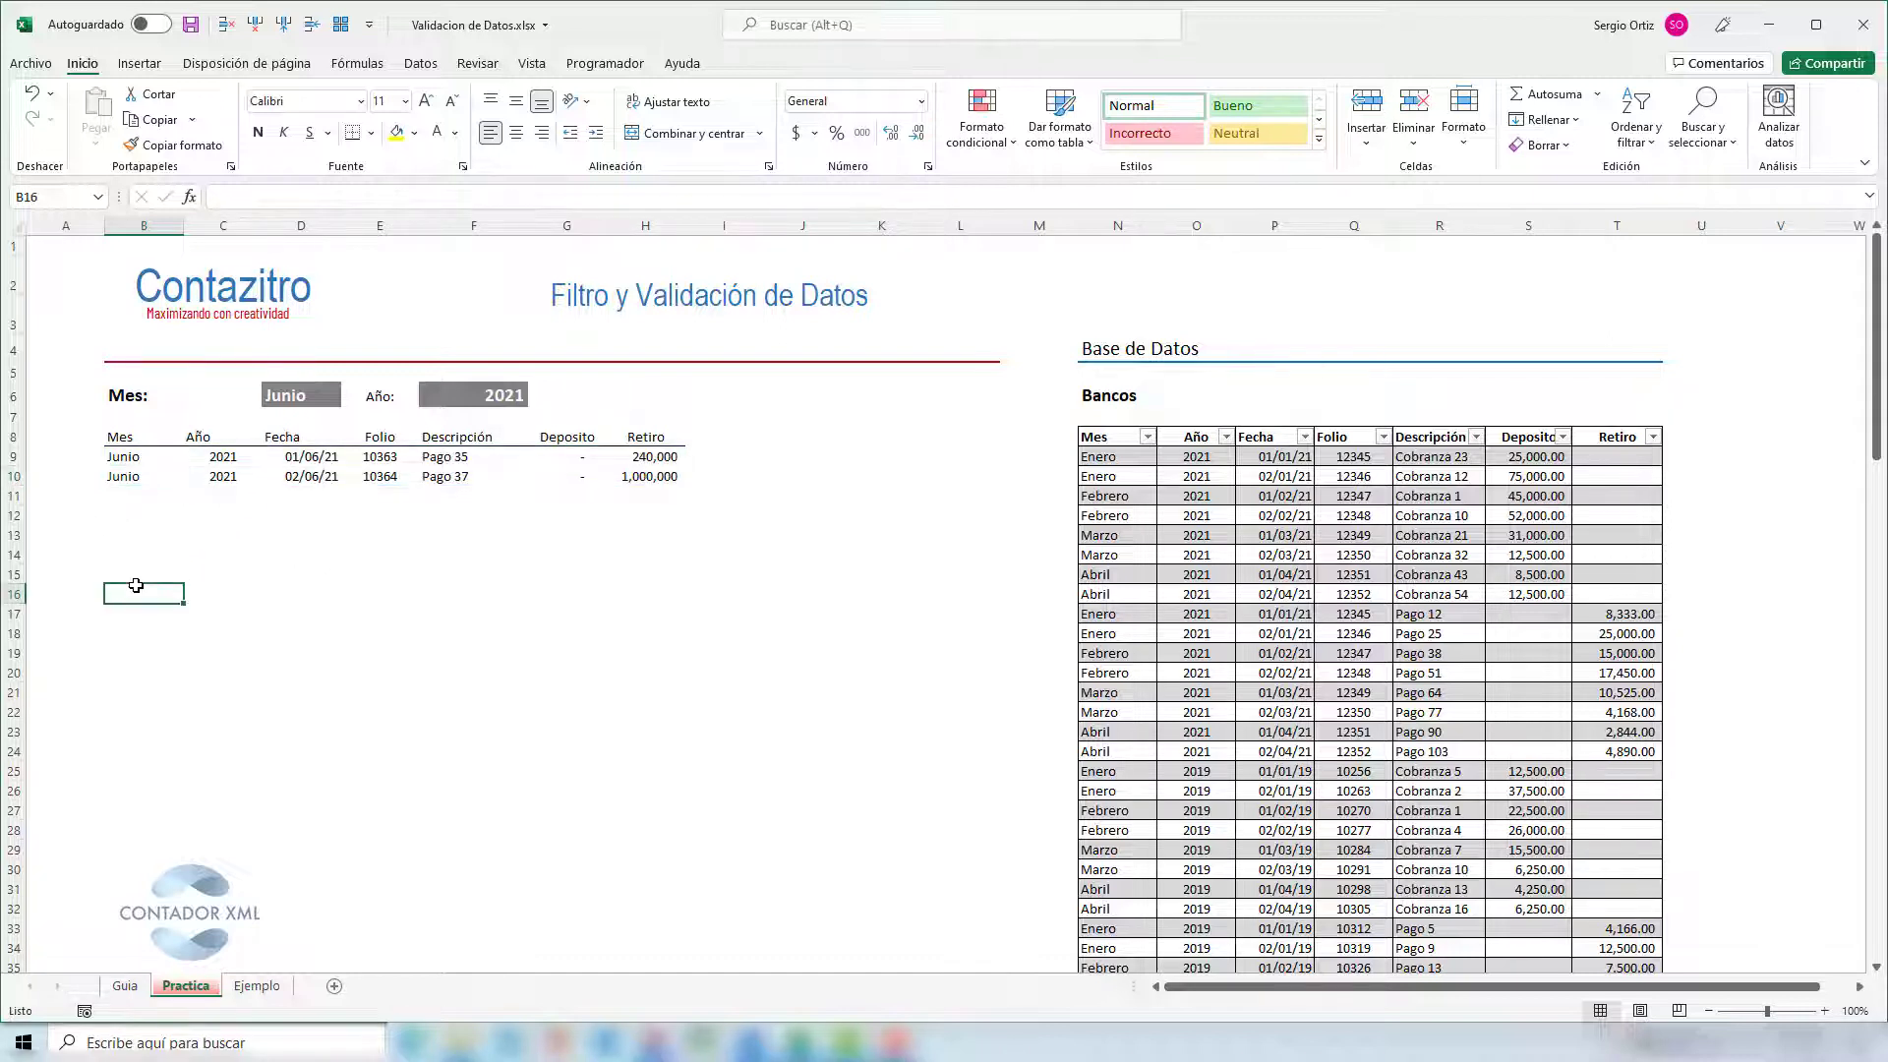
text(1)
key(Return)
key(Up)
key(Up)
key(Up)
key(Up)
key(Up)
key(Up)
key(Up)
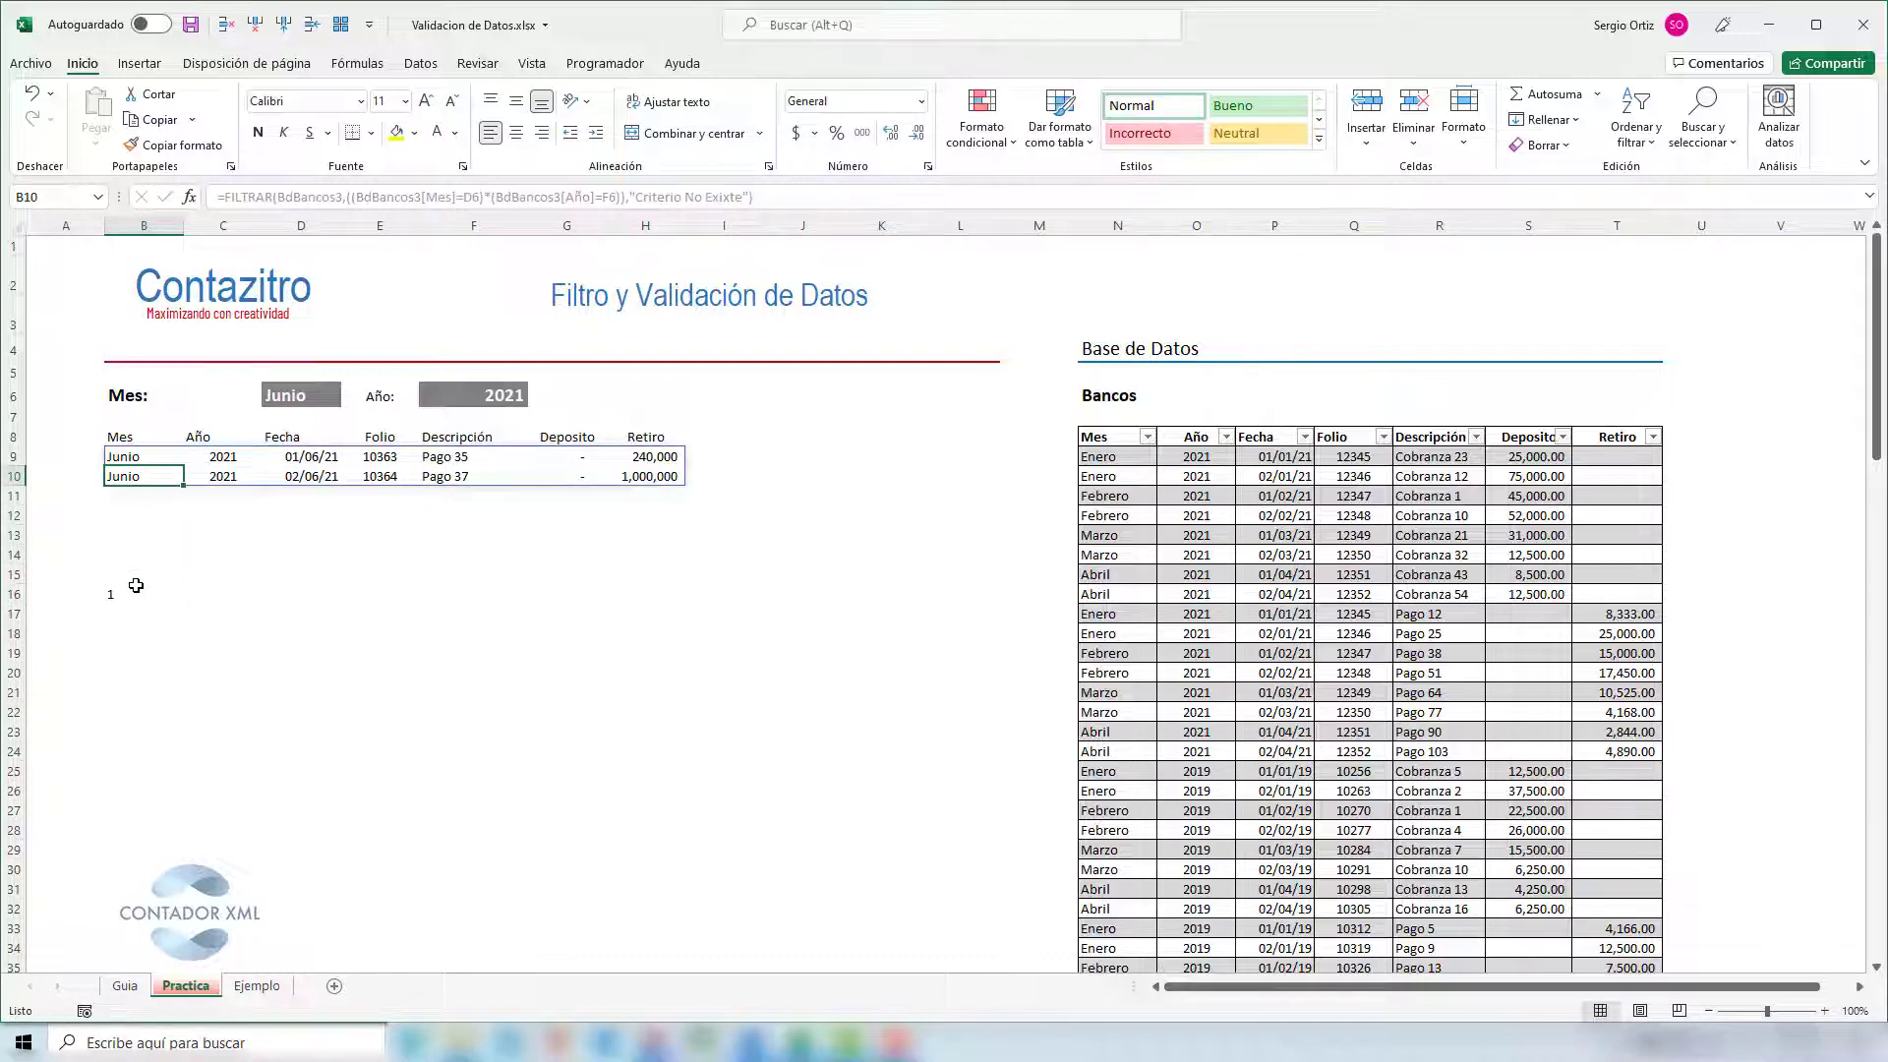
key(Down)
key(Down)
key(Down)
key(Down)
key(Down)
key(Down)
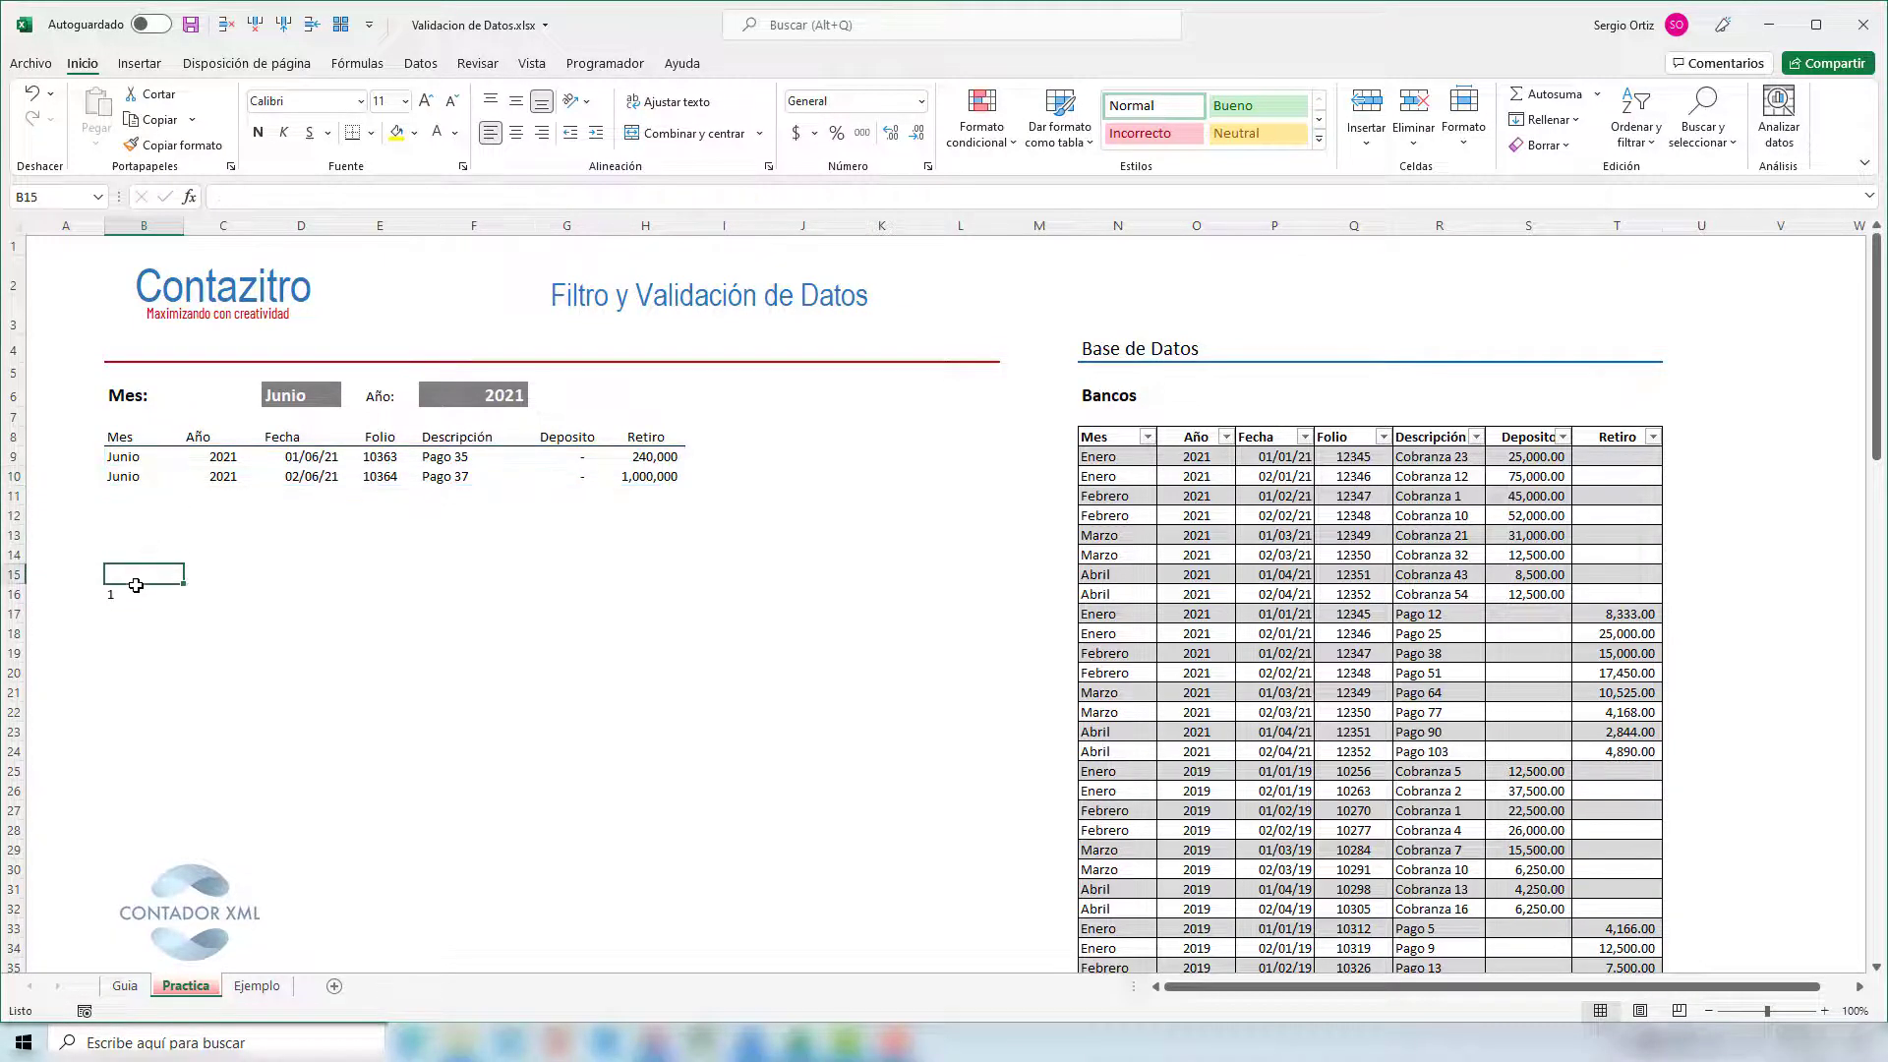
- Select B8:H25 to review the area the report's results can fill, and deselect it
click(130, 510)
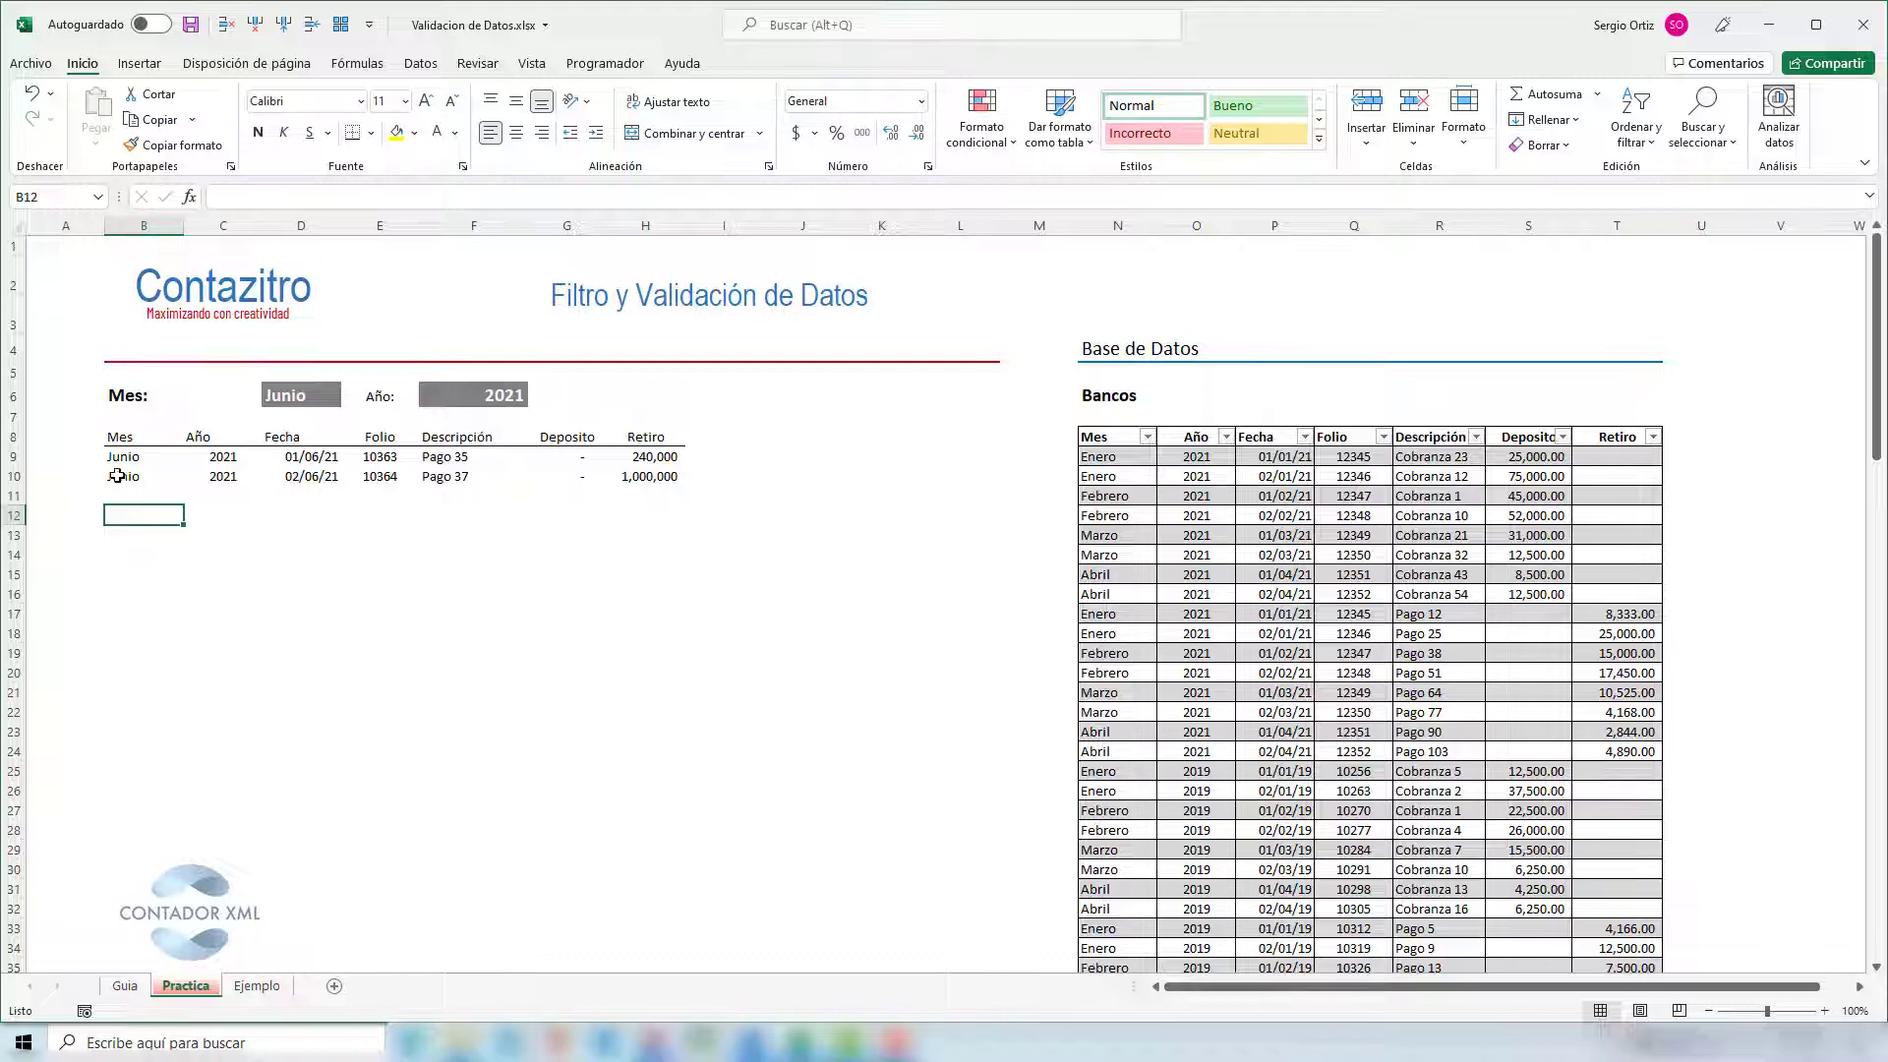
drag(120, 436, 667, 773)
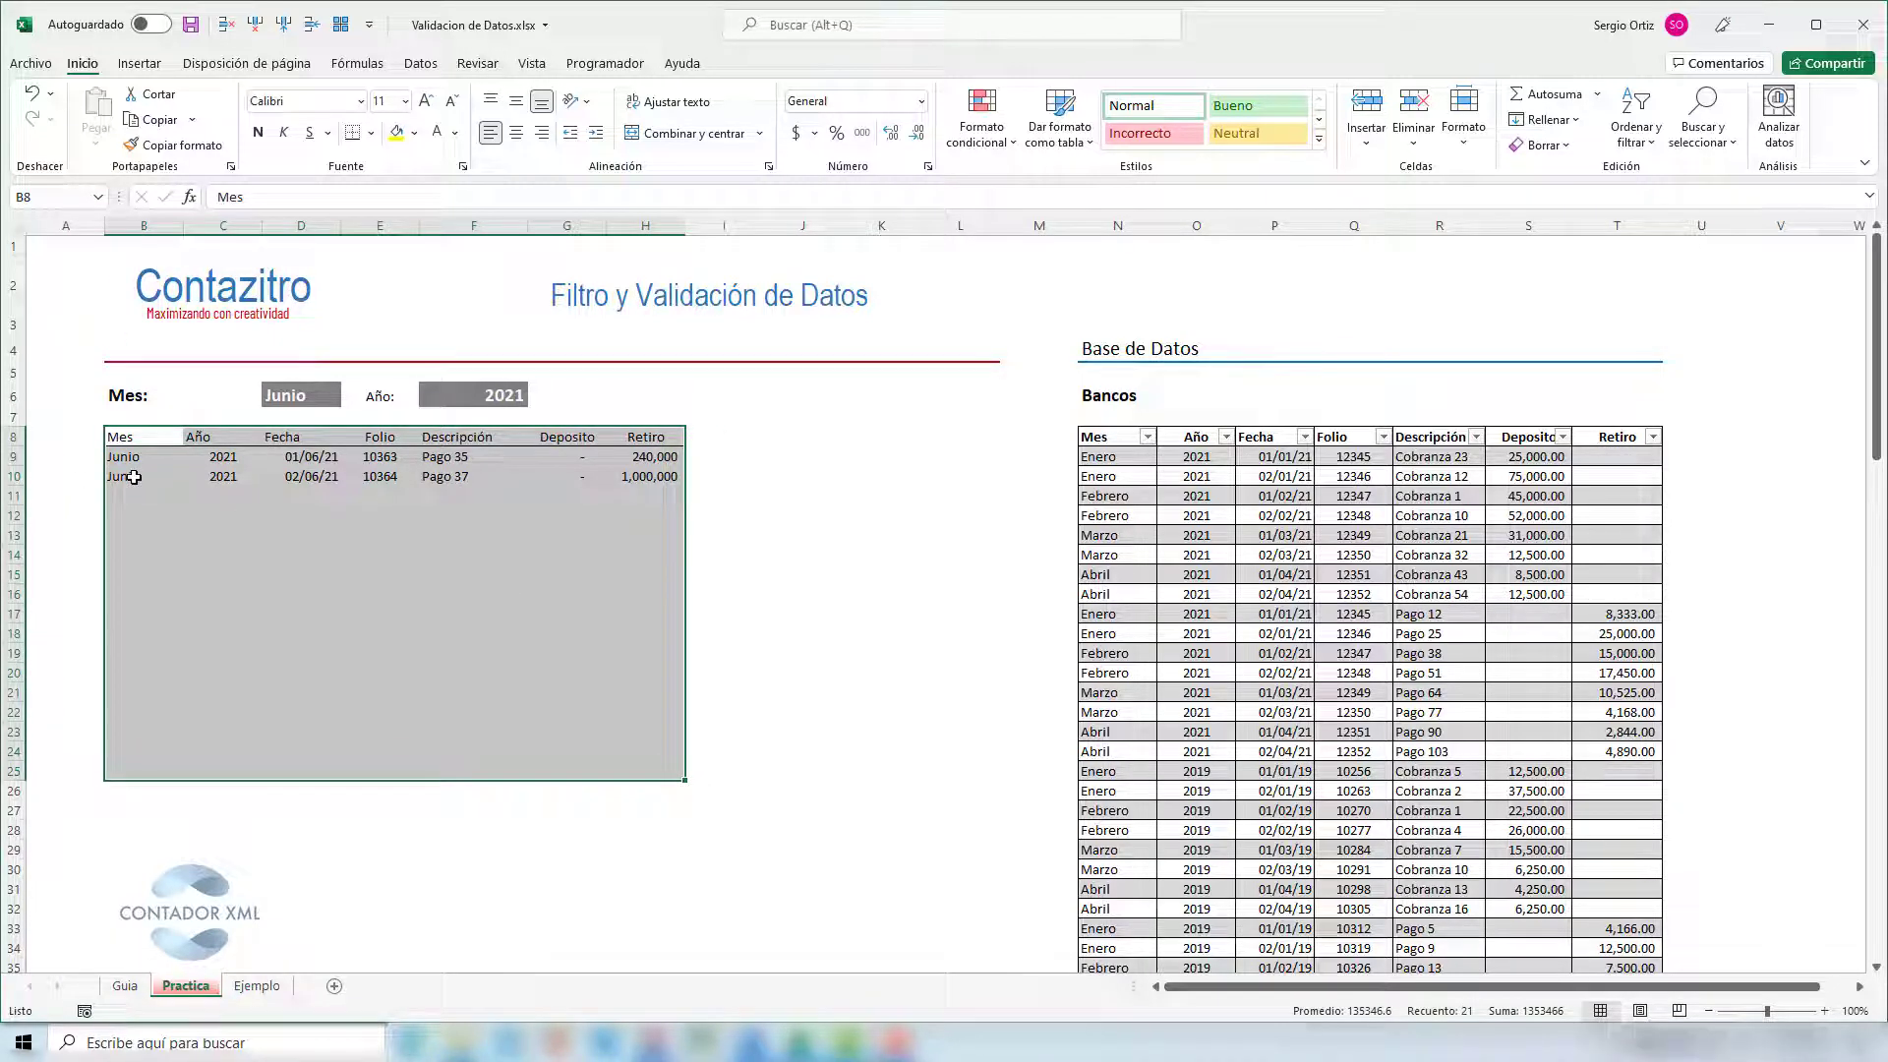
click(163, 611)
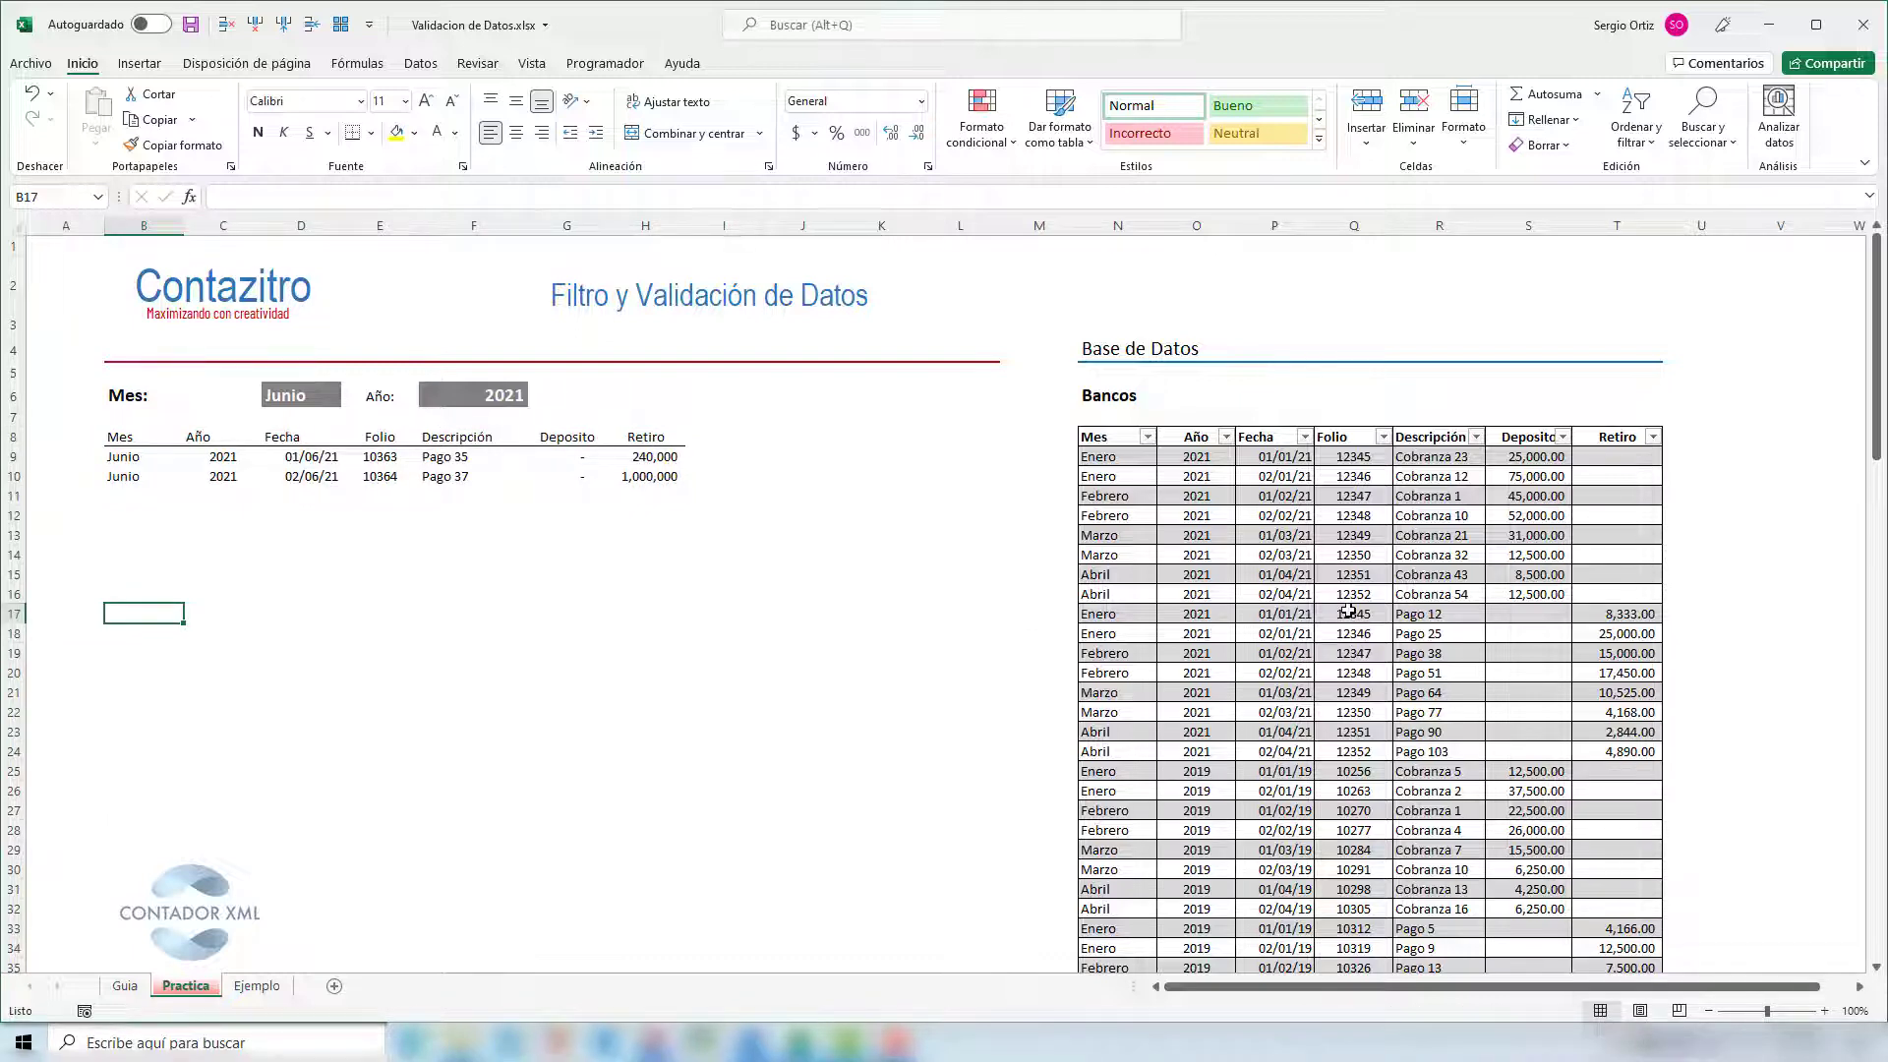
click(341, 543)
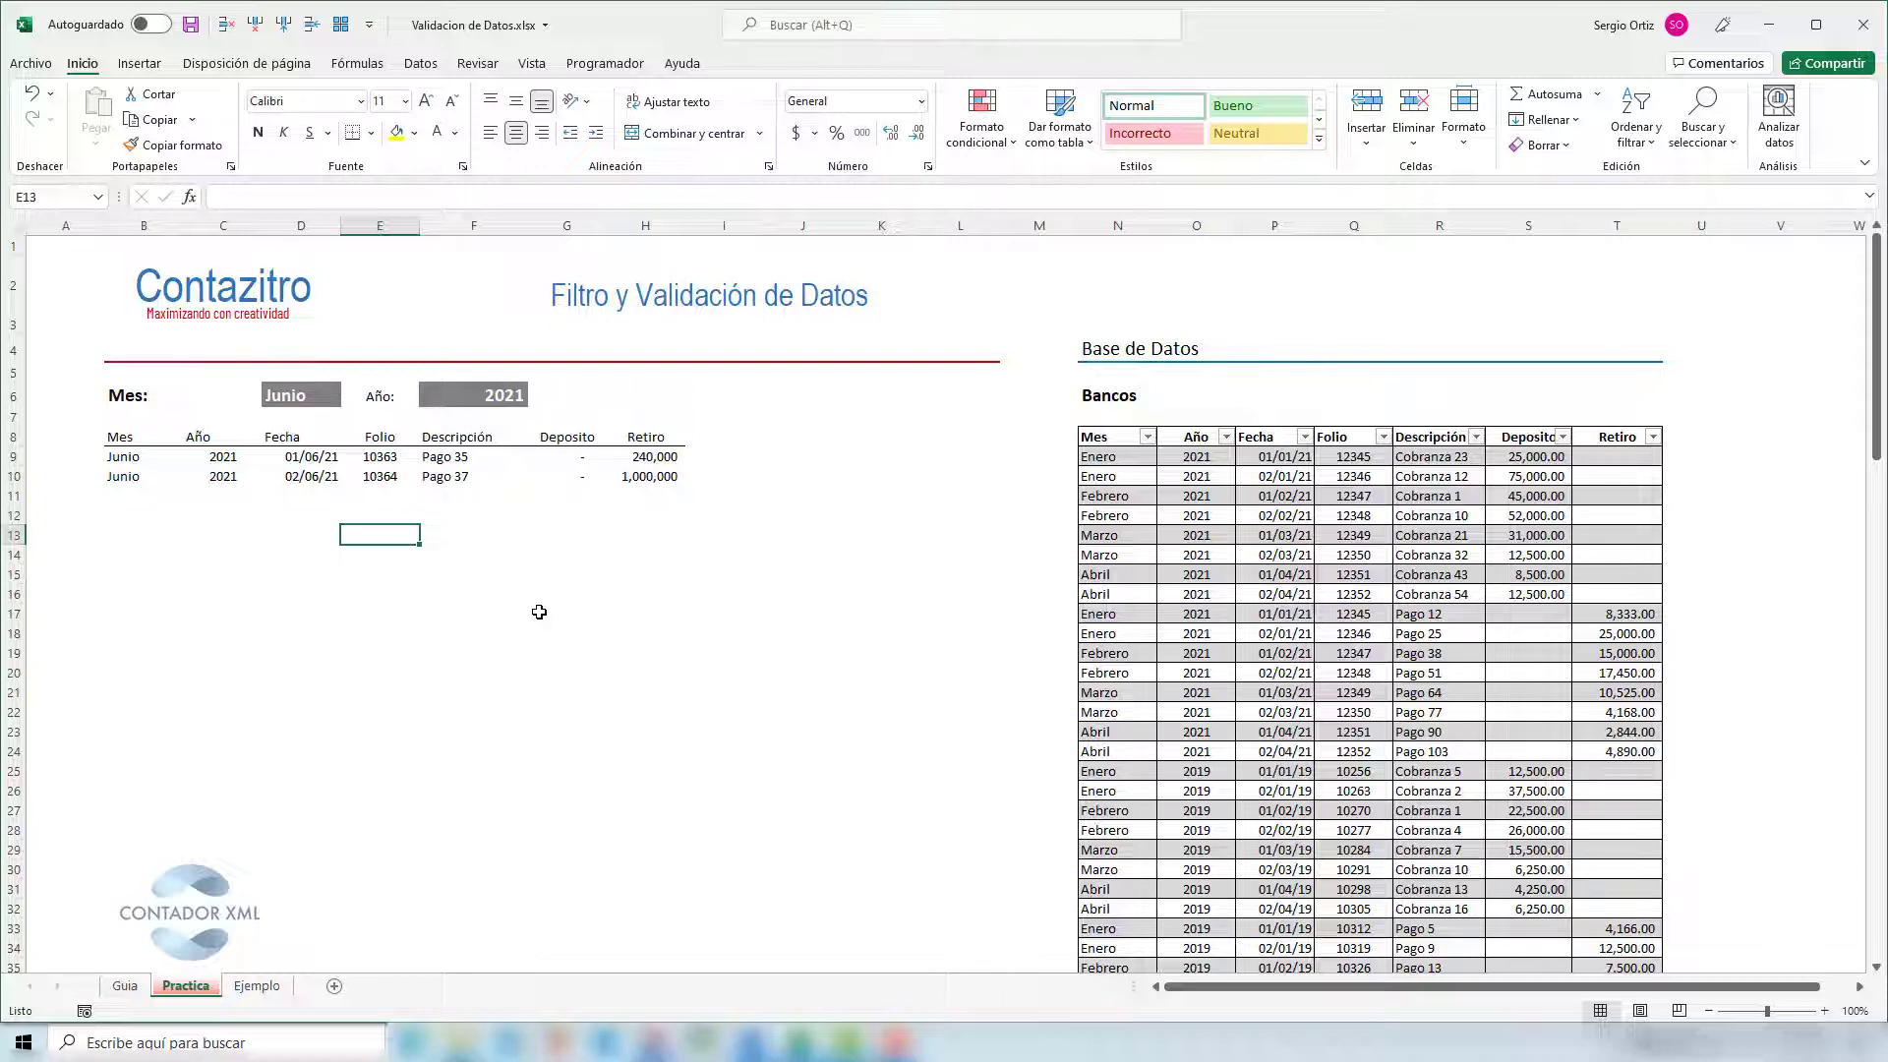
- Mark points V and VI as done in the Guia sheet by entering 1 for each, and return to the Practica sheet
click(124, 986)
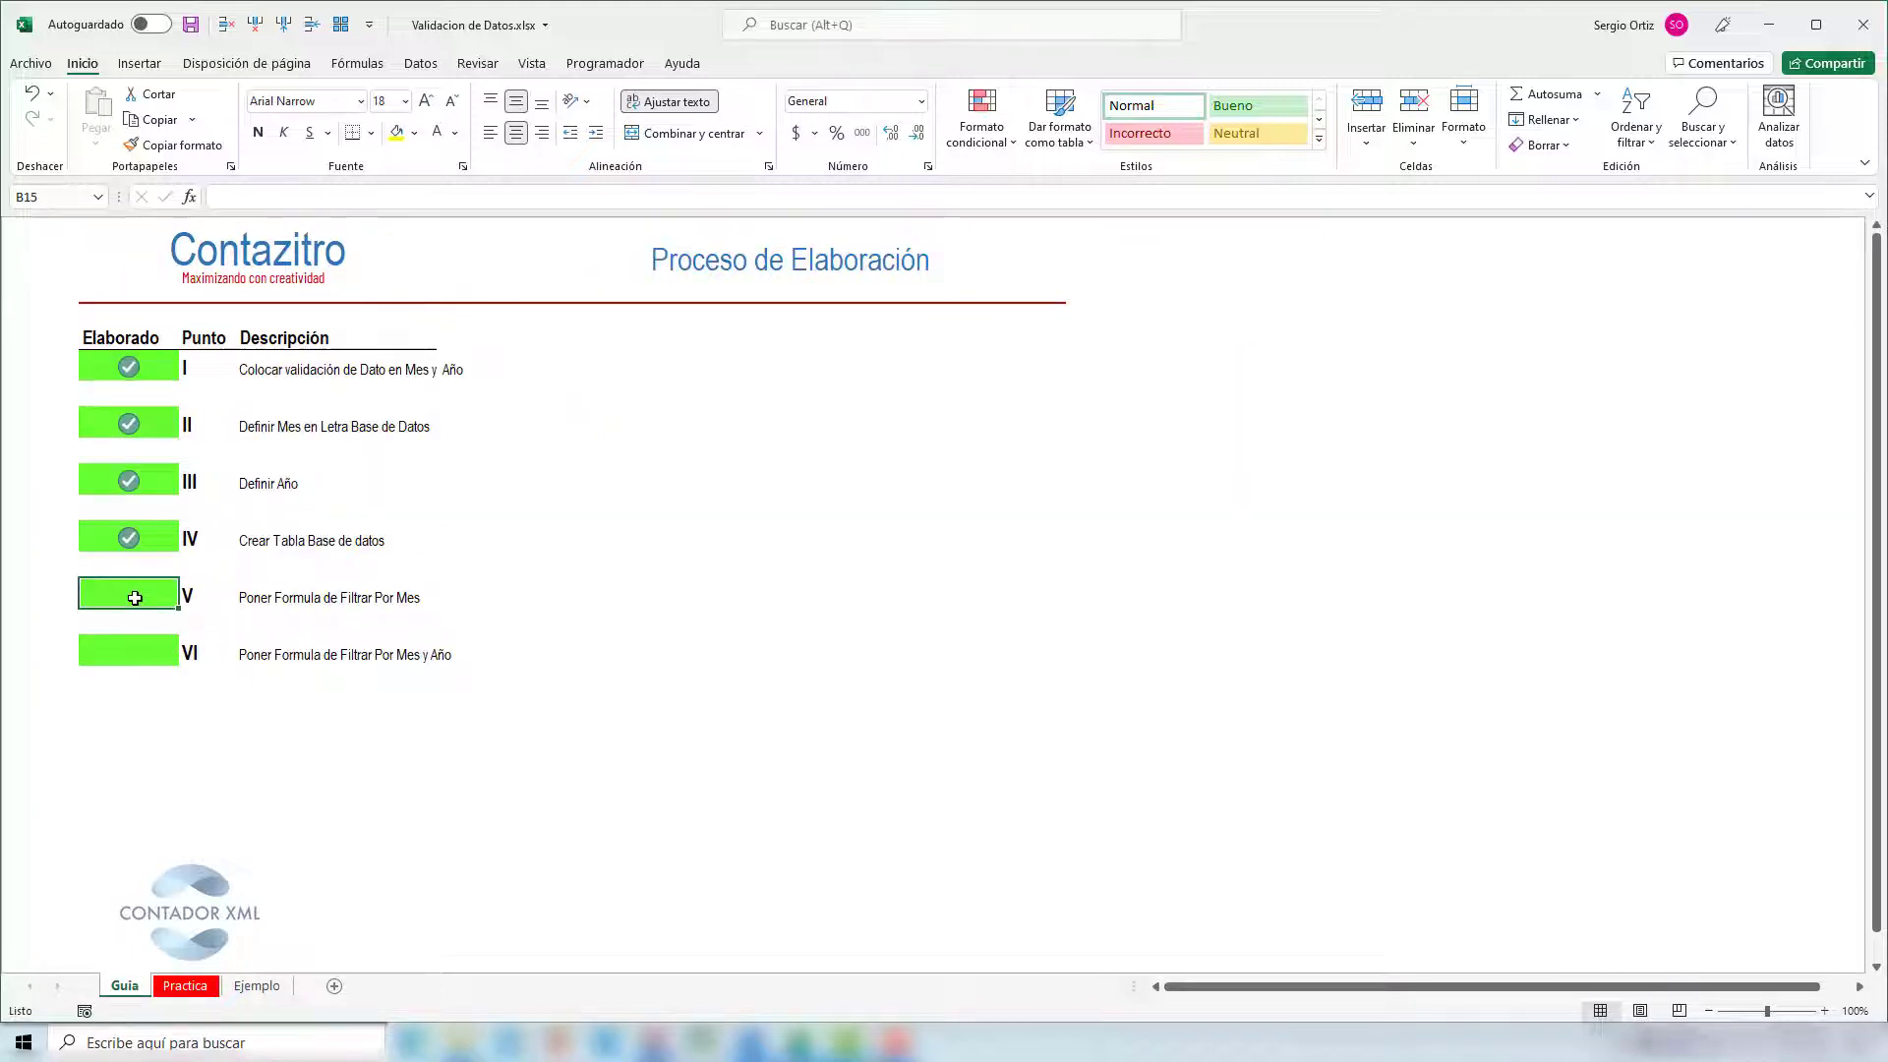
text(1)
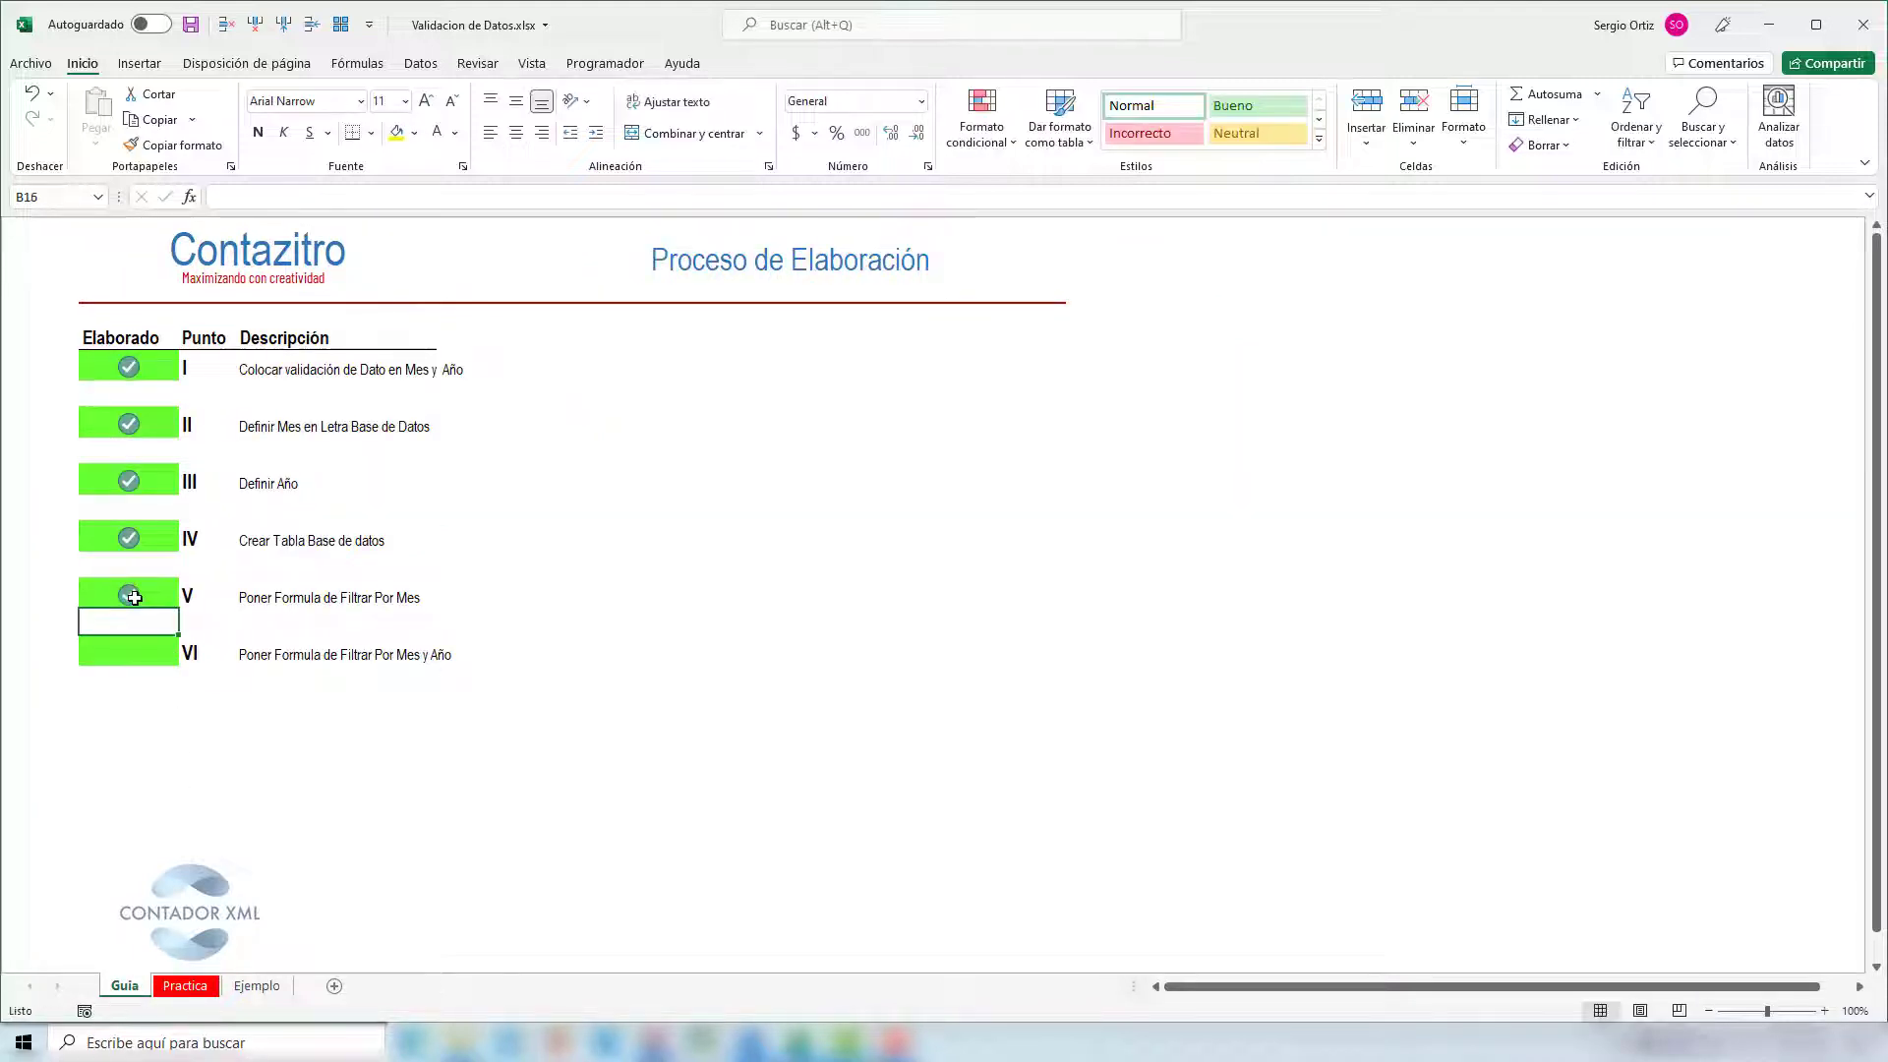
key(Return)
text(1)
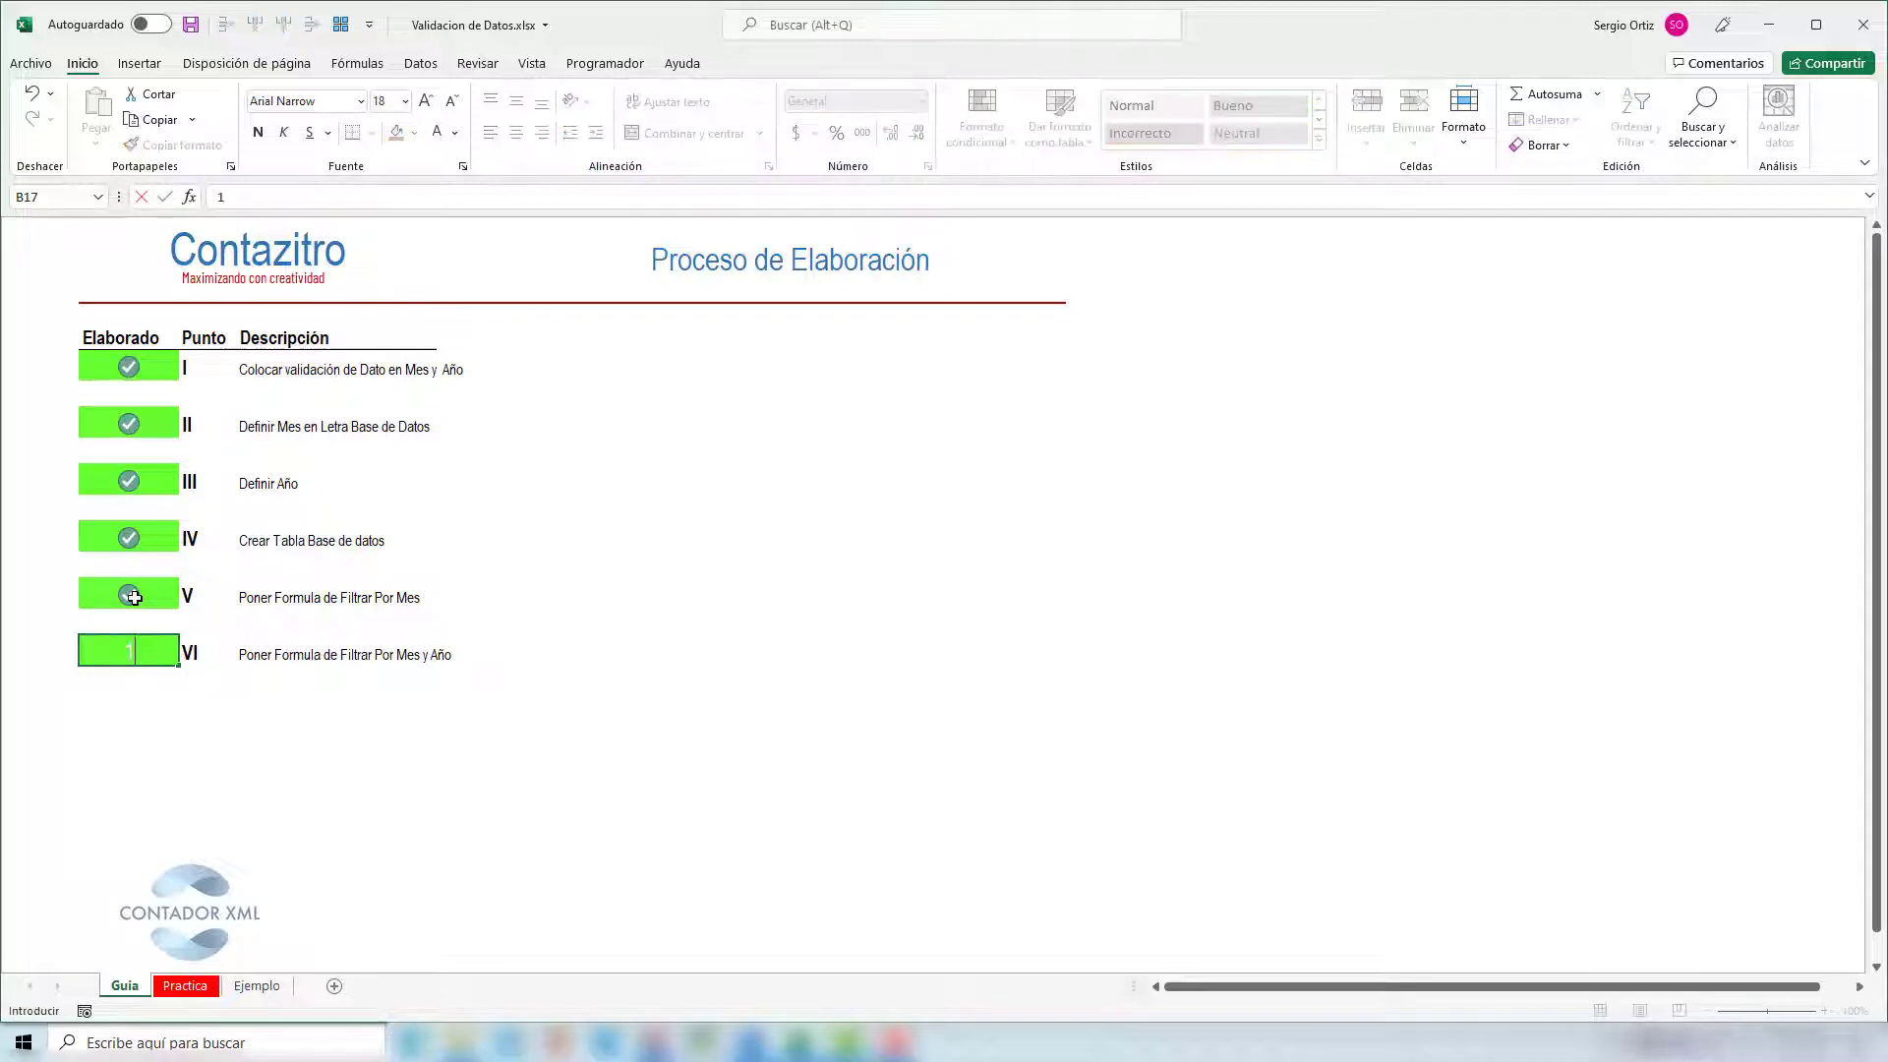
key(Return)
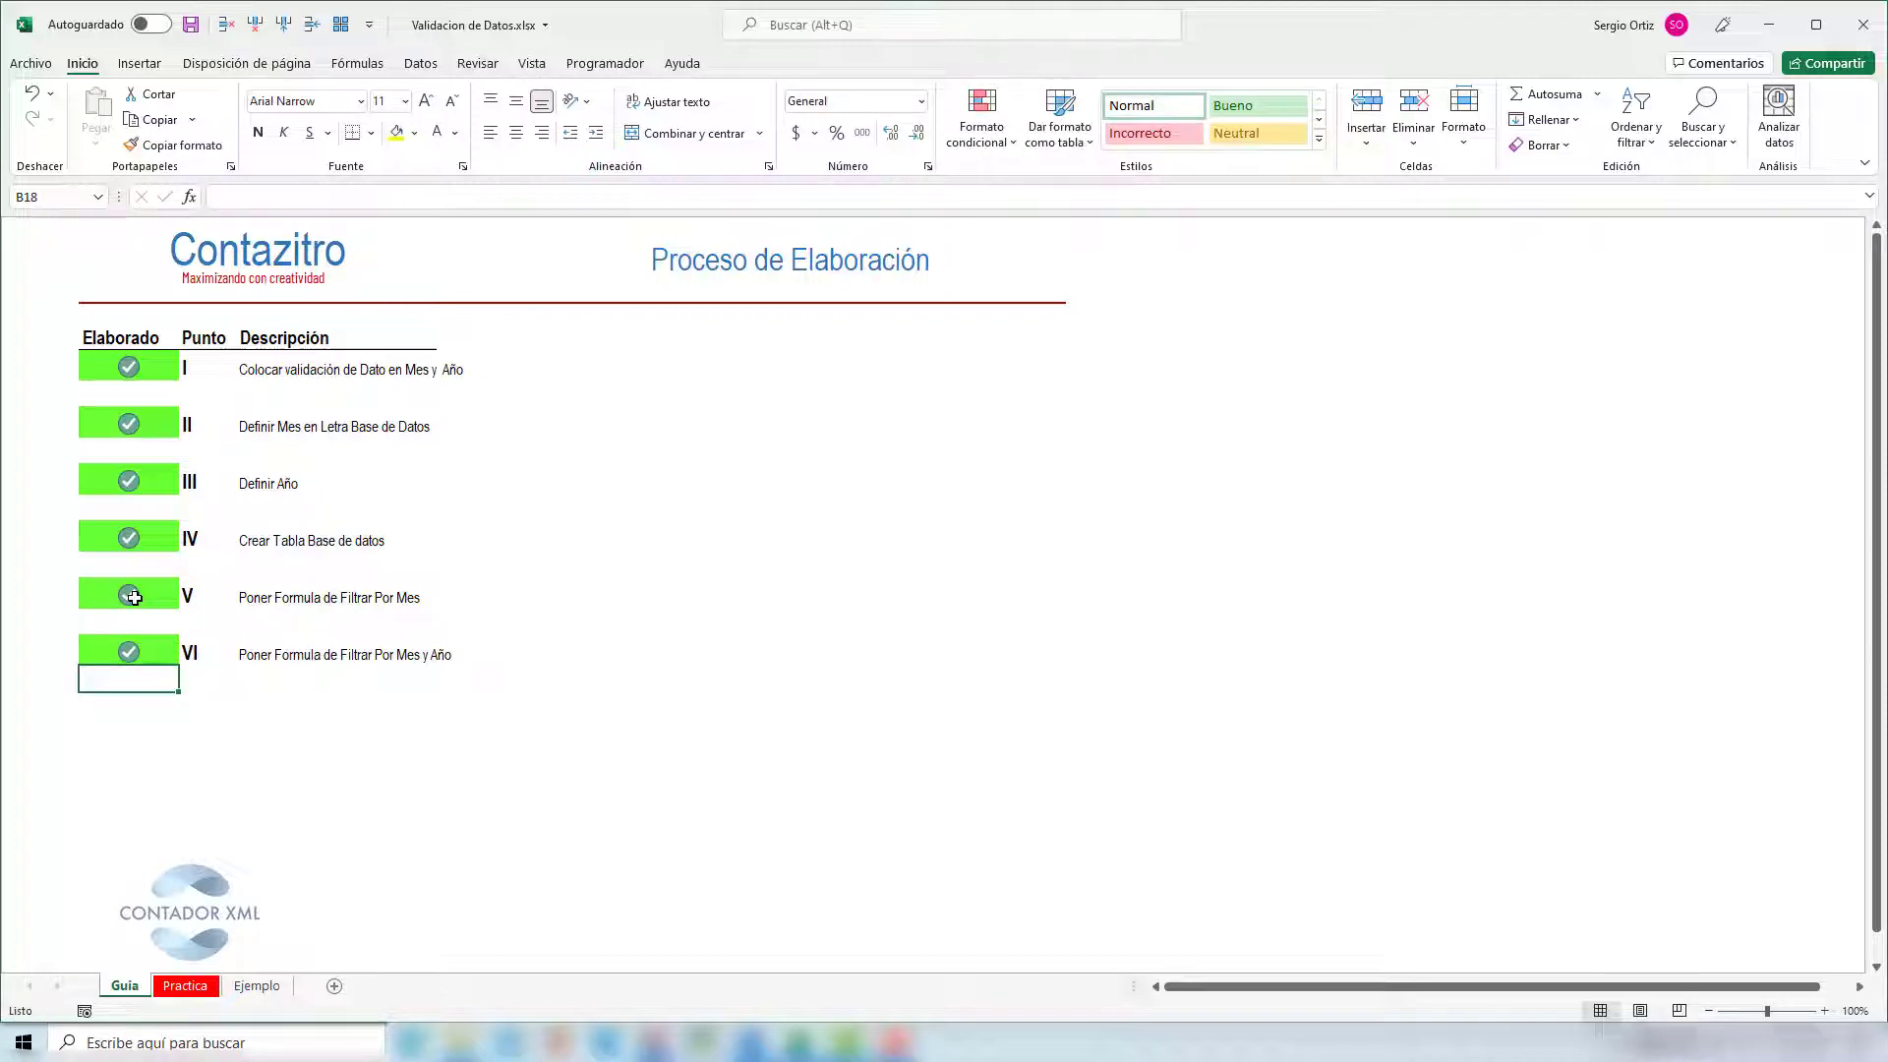
click(185, 985)
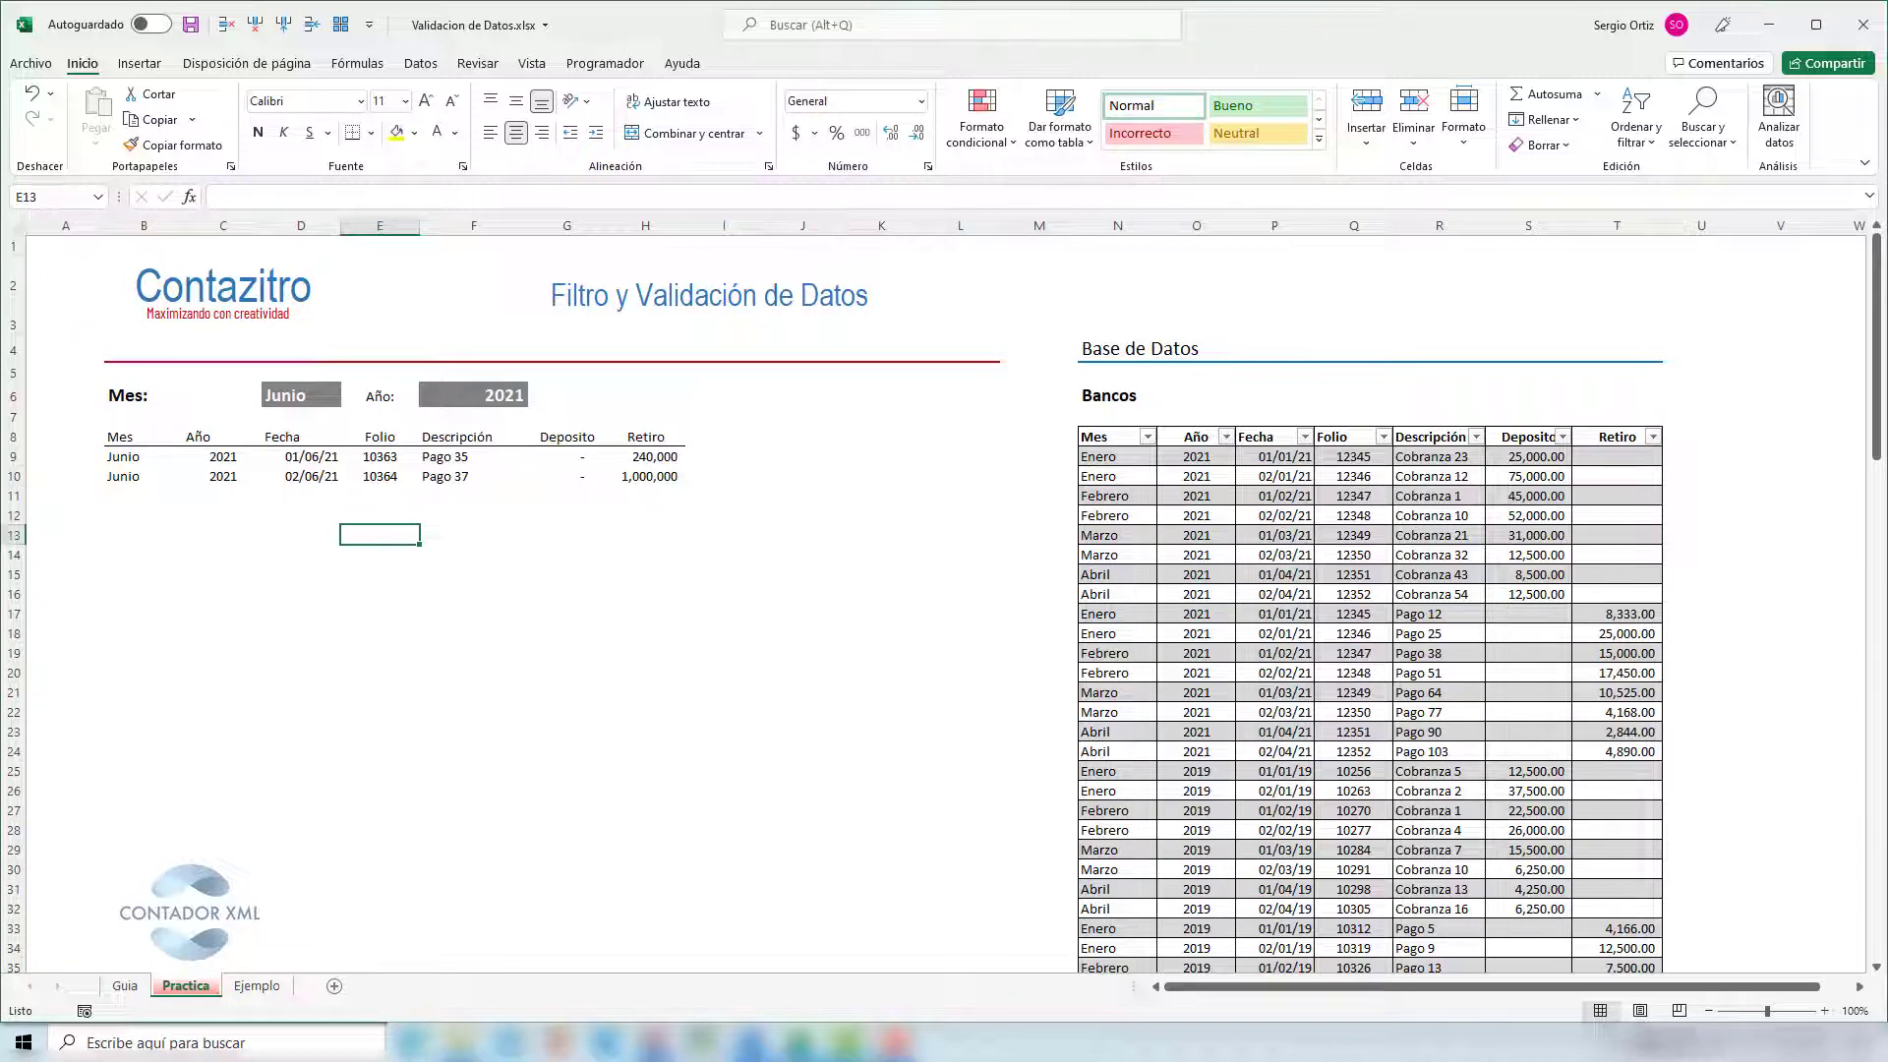